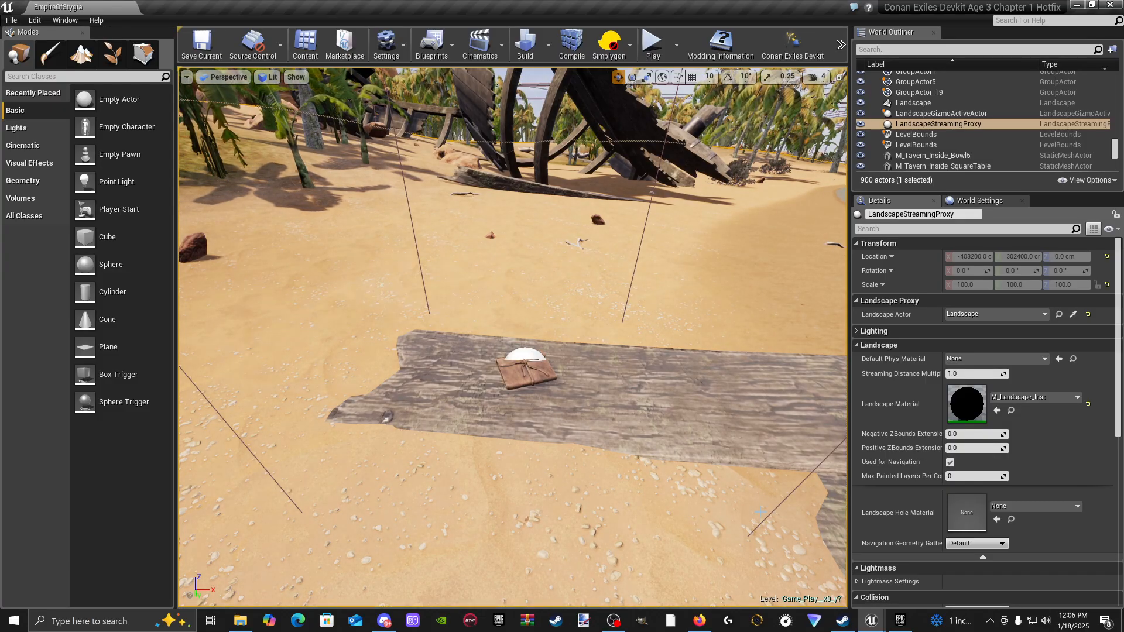
Step: Switch to the editor window with the AlmostEmpty level and bring up the BarachanIsles_Itemtable data table
right_drag(577, 419, 577, 408)
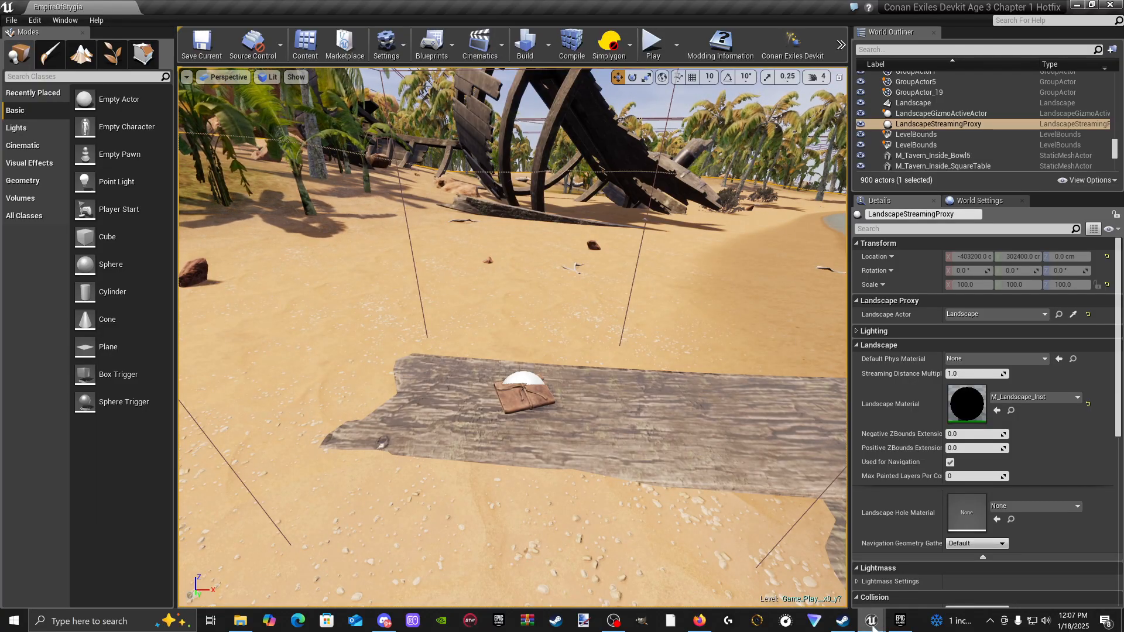
mouse_move(873, 626)
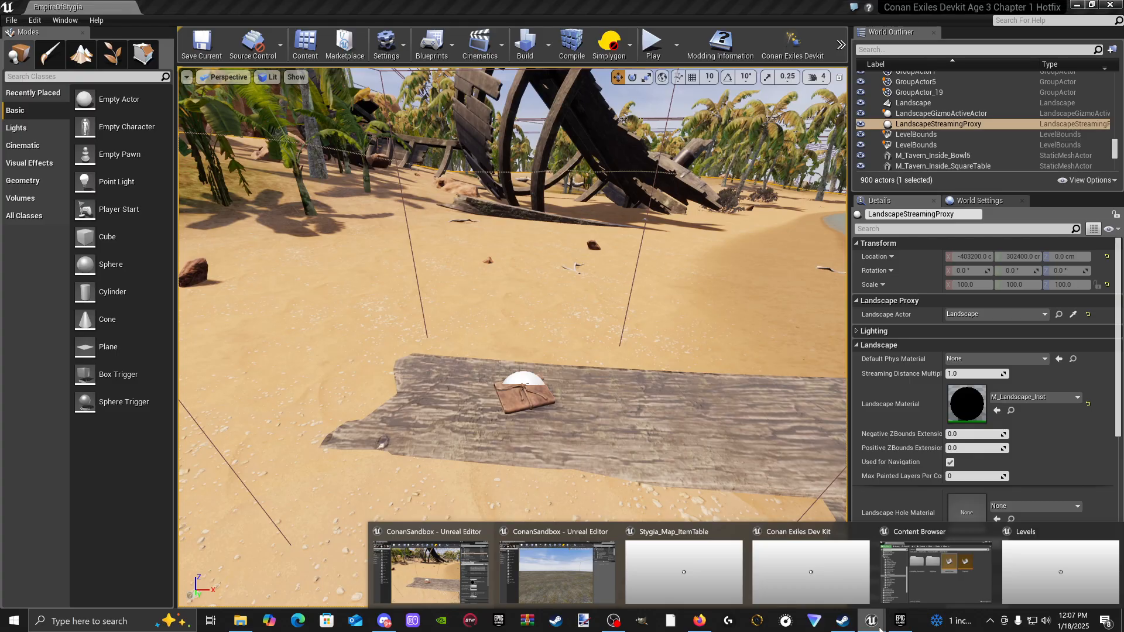
click(557, 577)
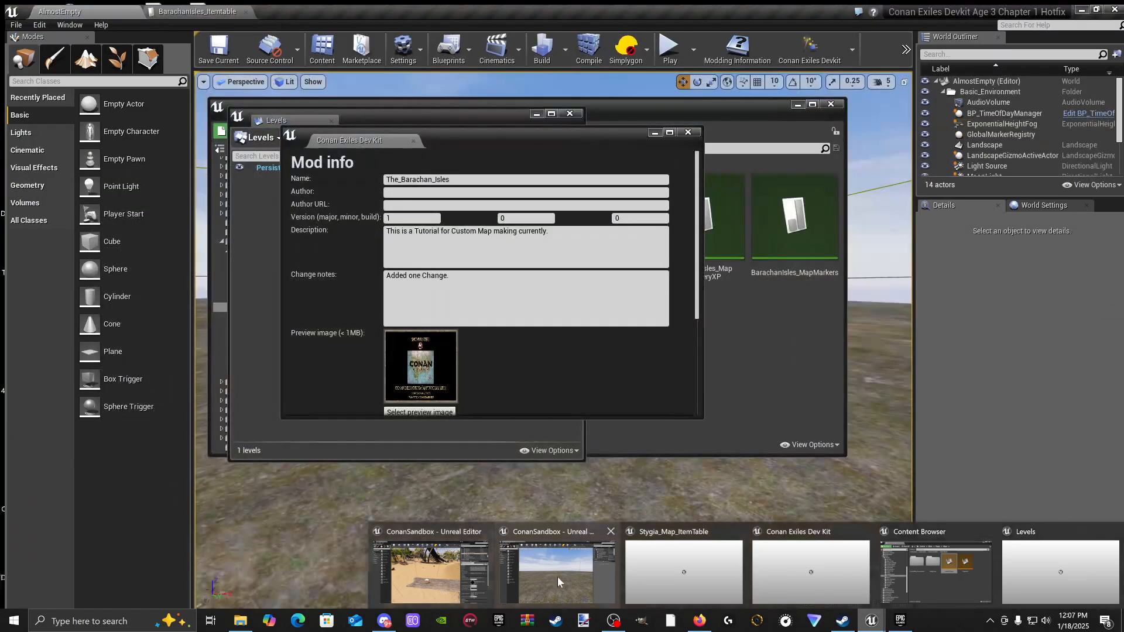
click(176, 6)
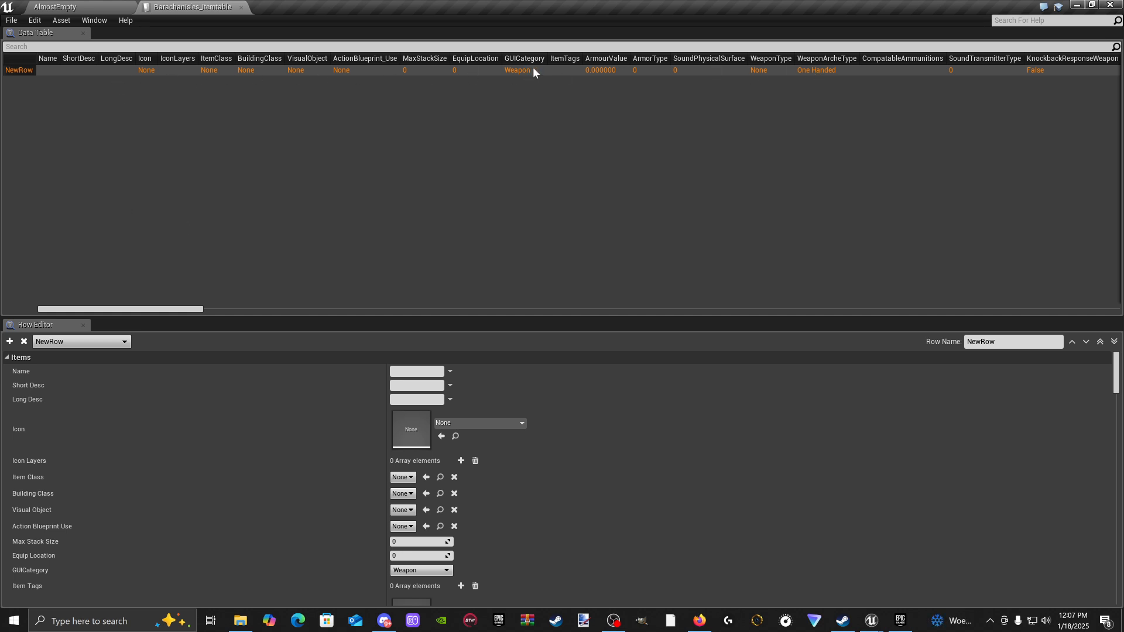
Step: Create a data table in The_Barachan_Isles' DataTables folder using the Item Table Row structure
click(94, 8)
click(316, 47)
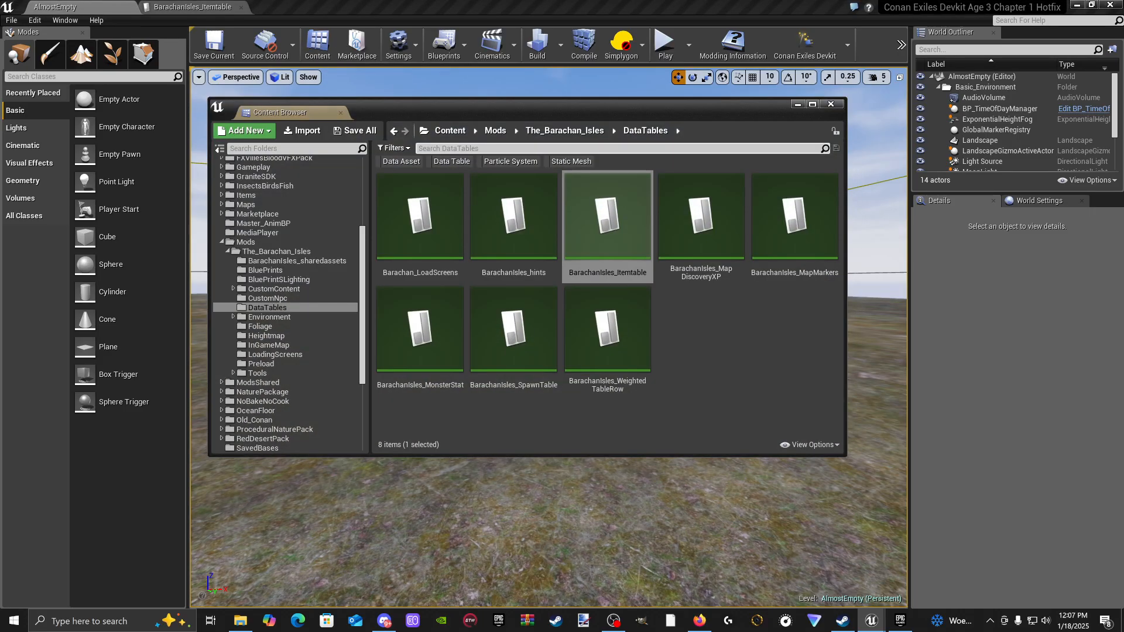
click(663, 230)
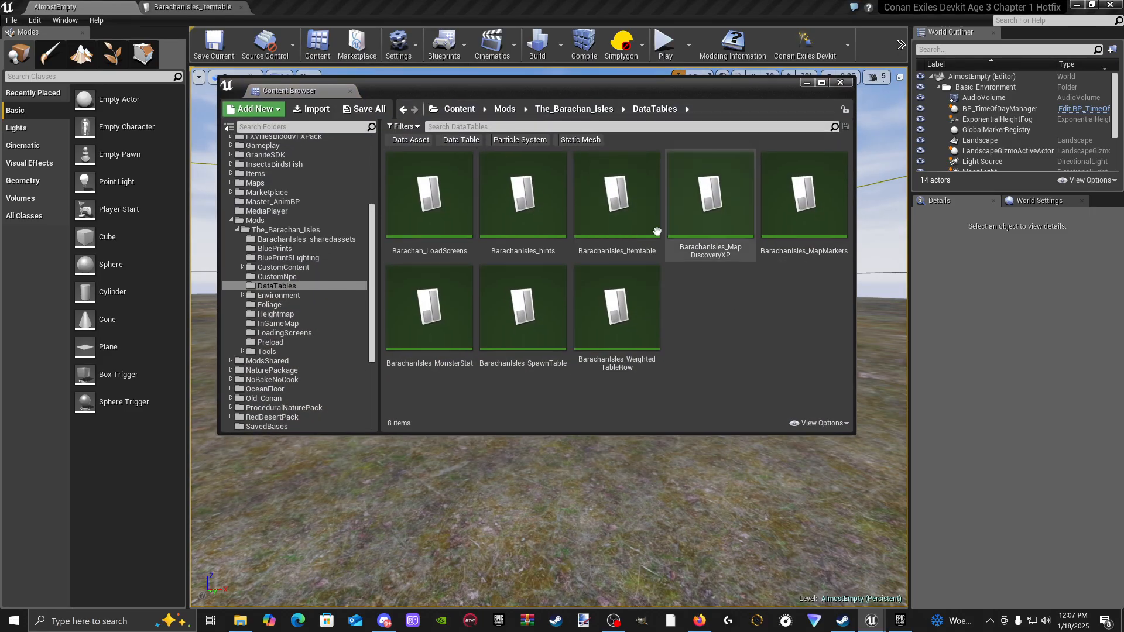
right_click(715, 330)
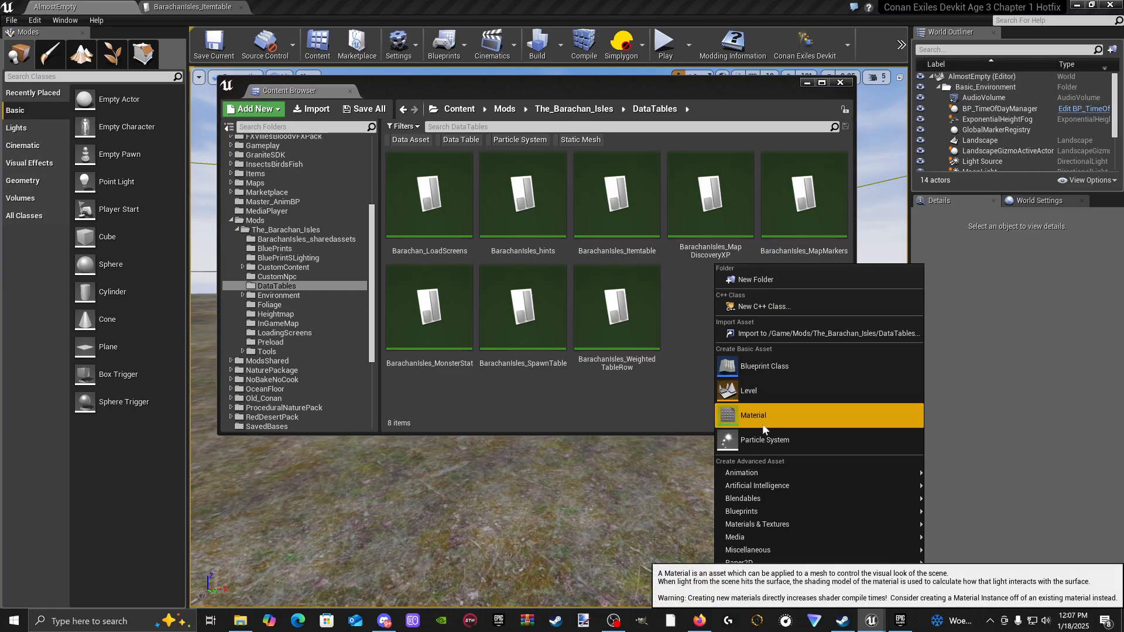
mouse_move(761, 550)
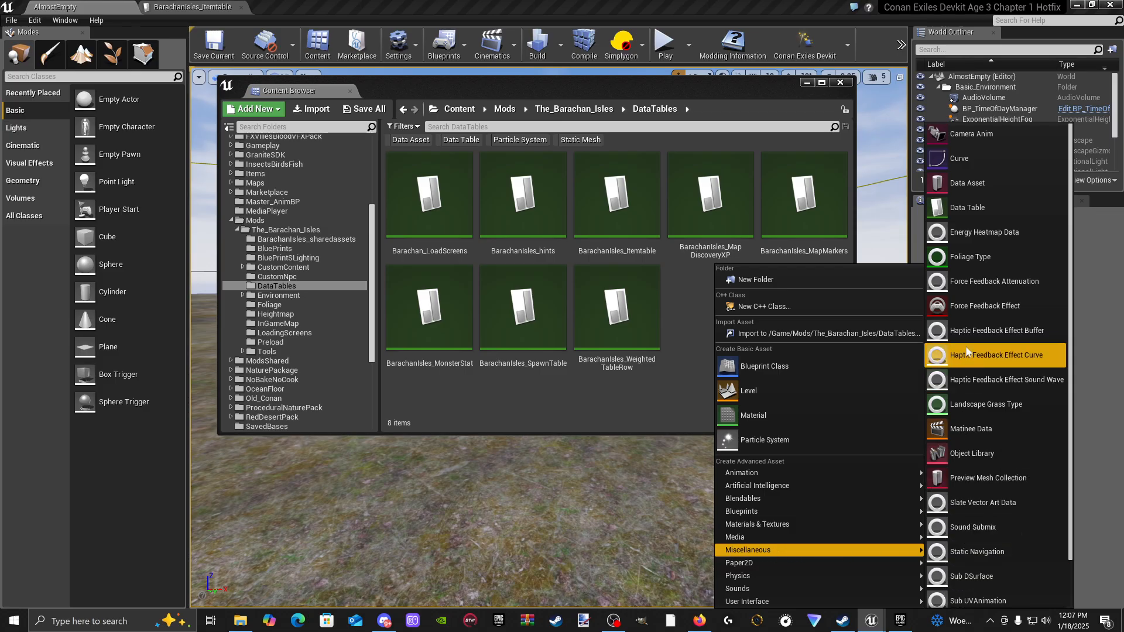
click(967, 207)
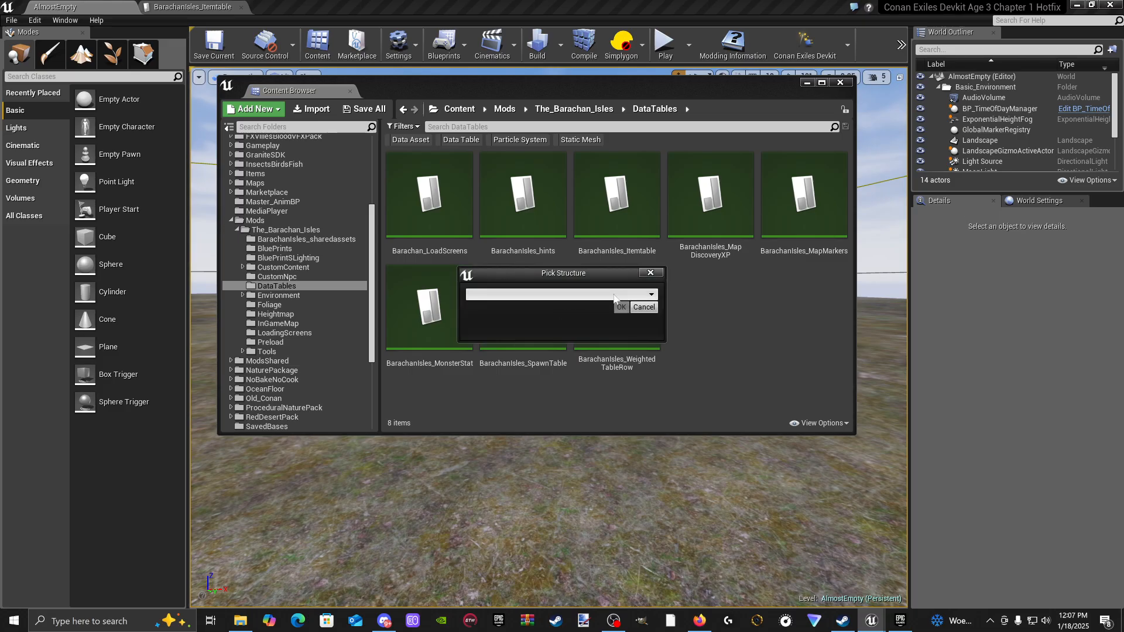
click(649, 295)
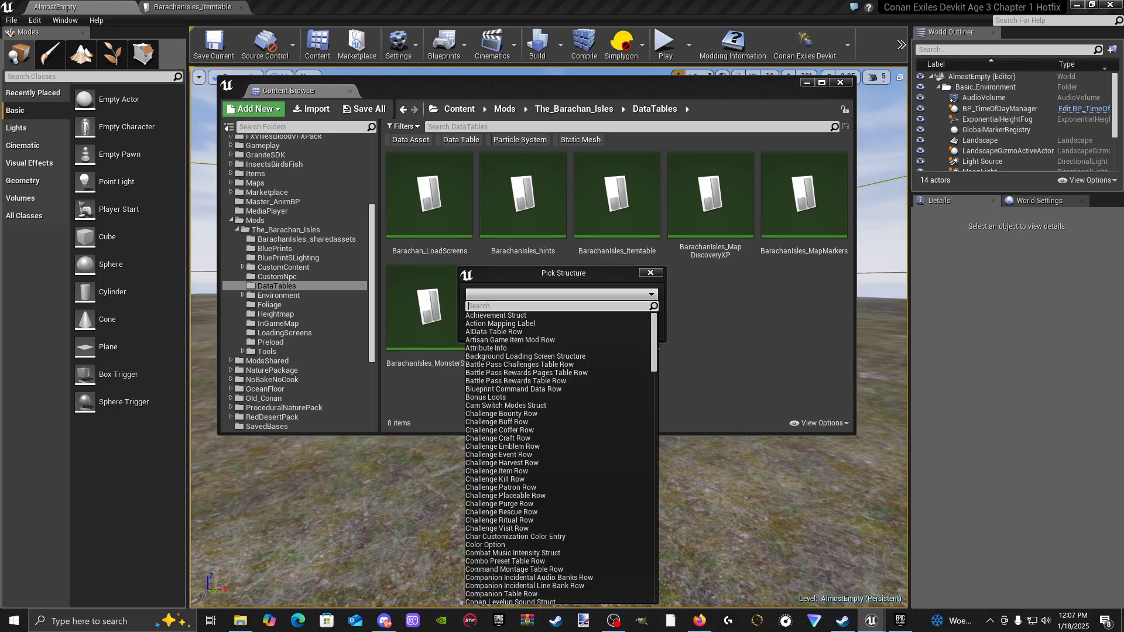
text(item)
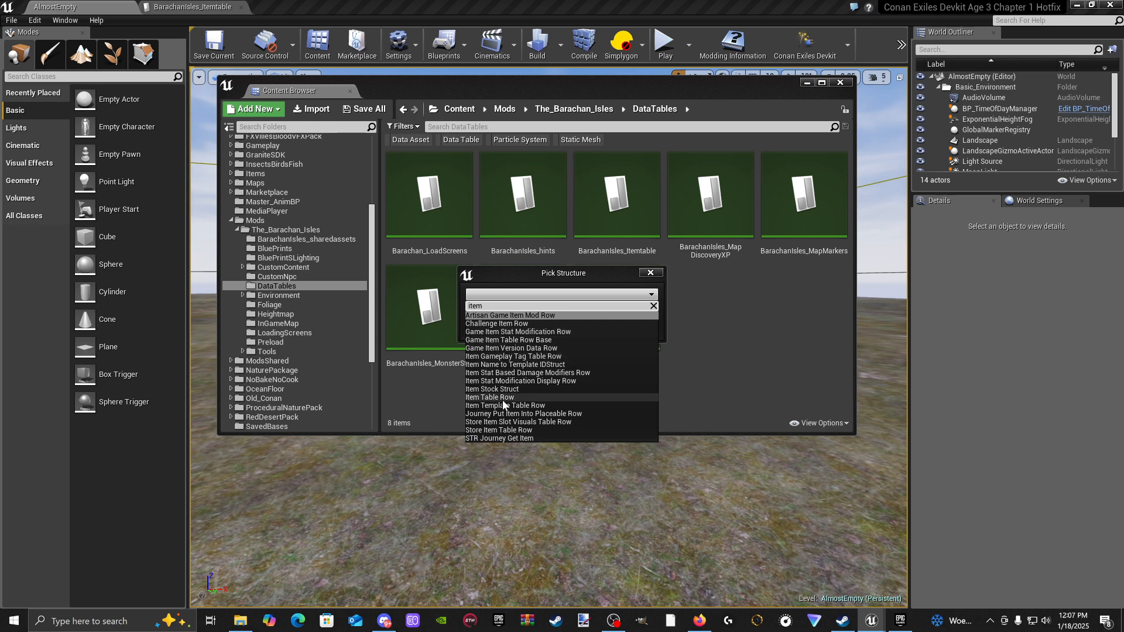
click(529, 398)
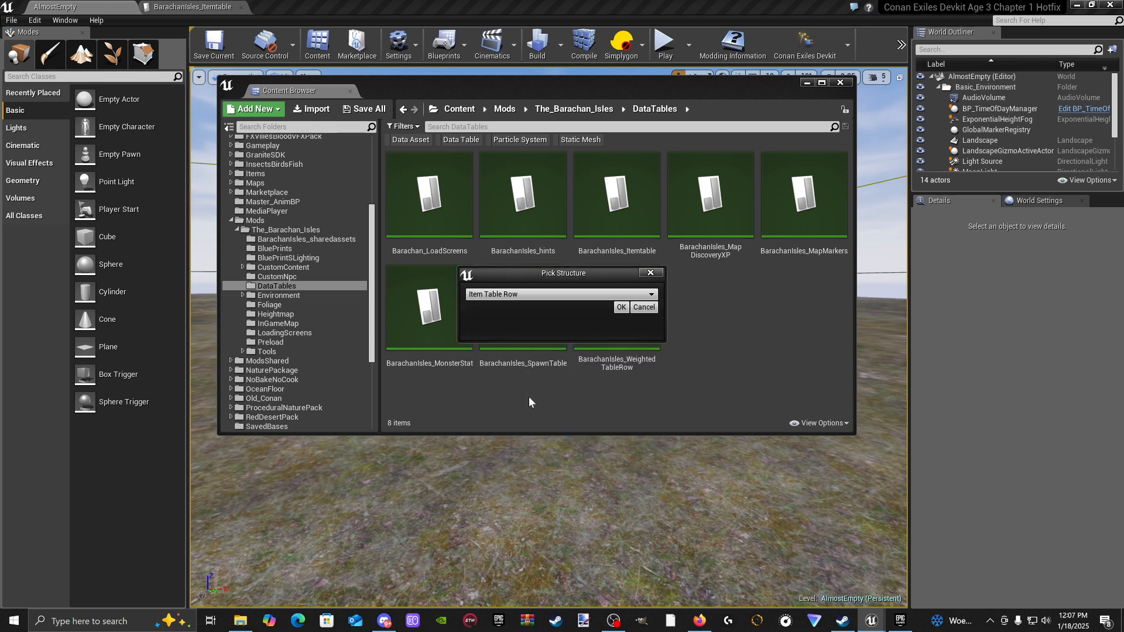
click(621, 307)
Step: Open the new data table to view its empty row layout, and close its editor
click(725, 333)
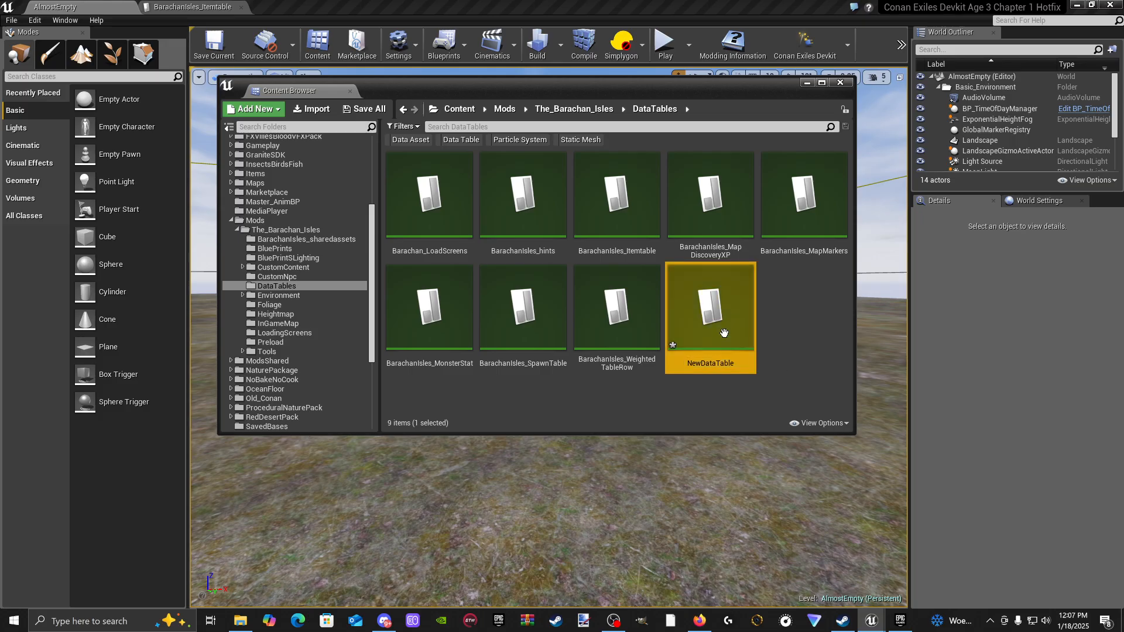
double_click(725, 334)
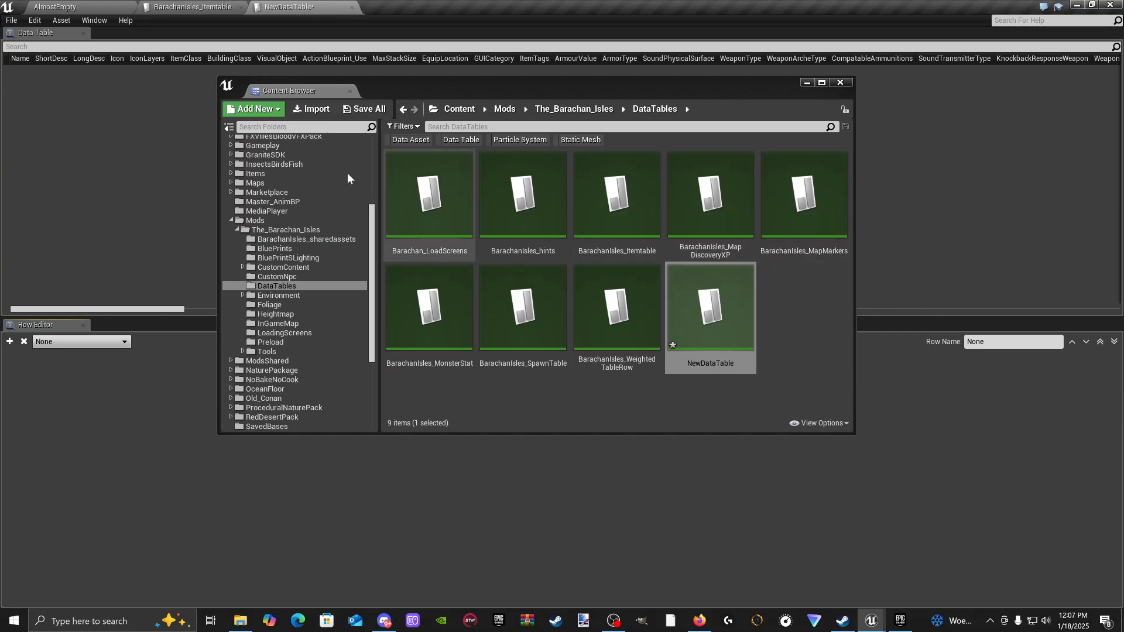
click(807, 83)
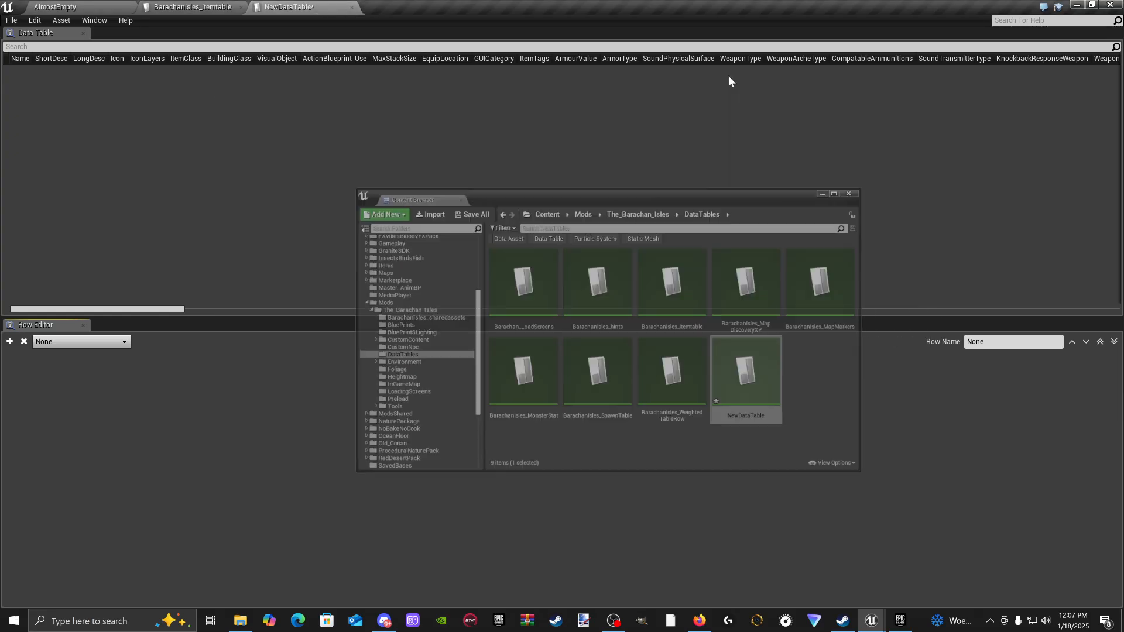
click(351, 8)
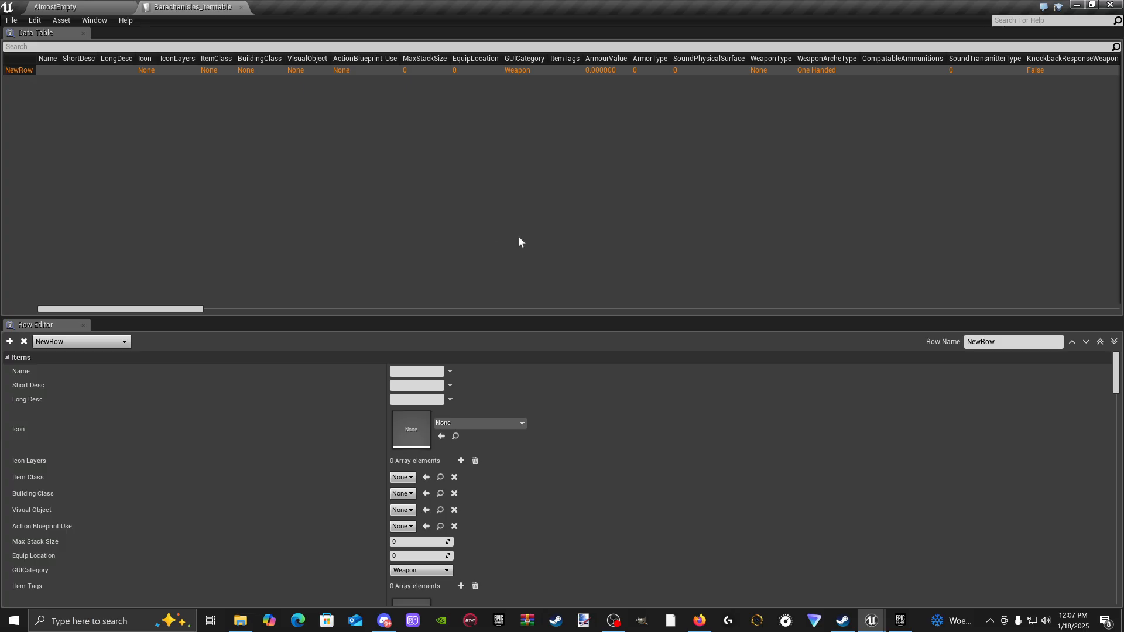
Step: Review the item properties of NewRow in BarachanIsles_Itemtable, from name and icon down to the stamina costs
click(47, 72)
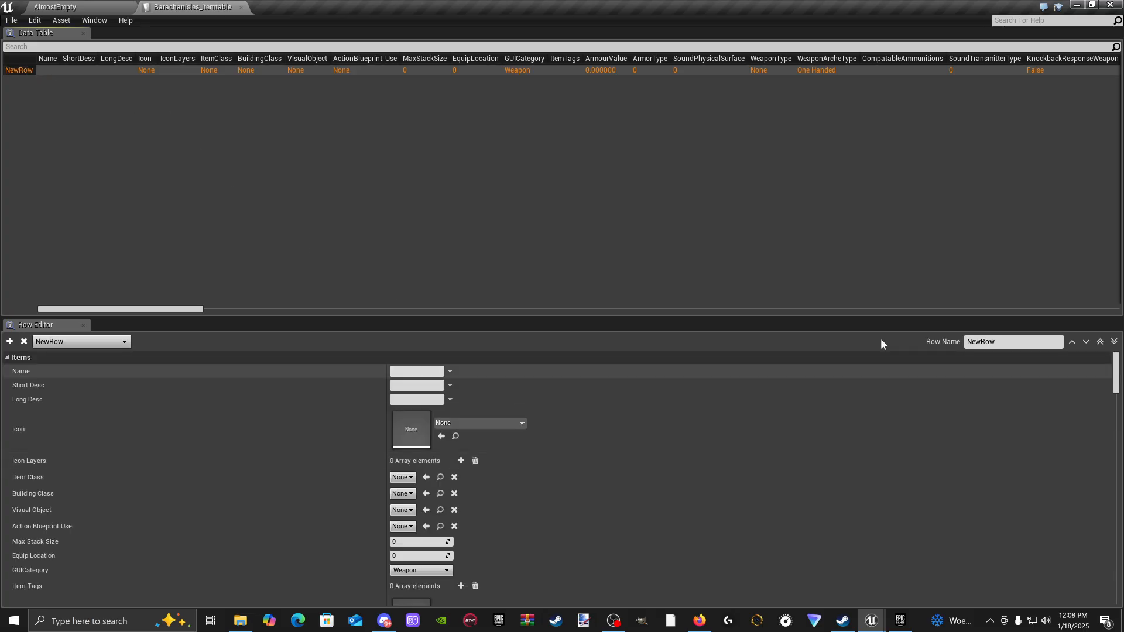
scroll(472, 396, down, 15)
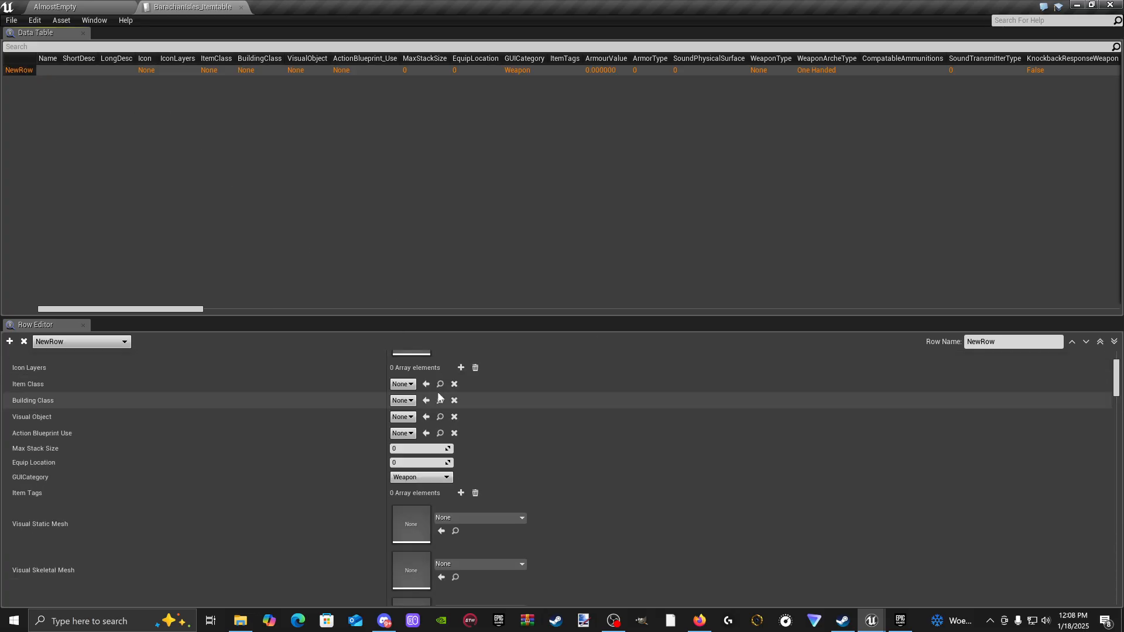
scroll(460, 430, down, 20)
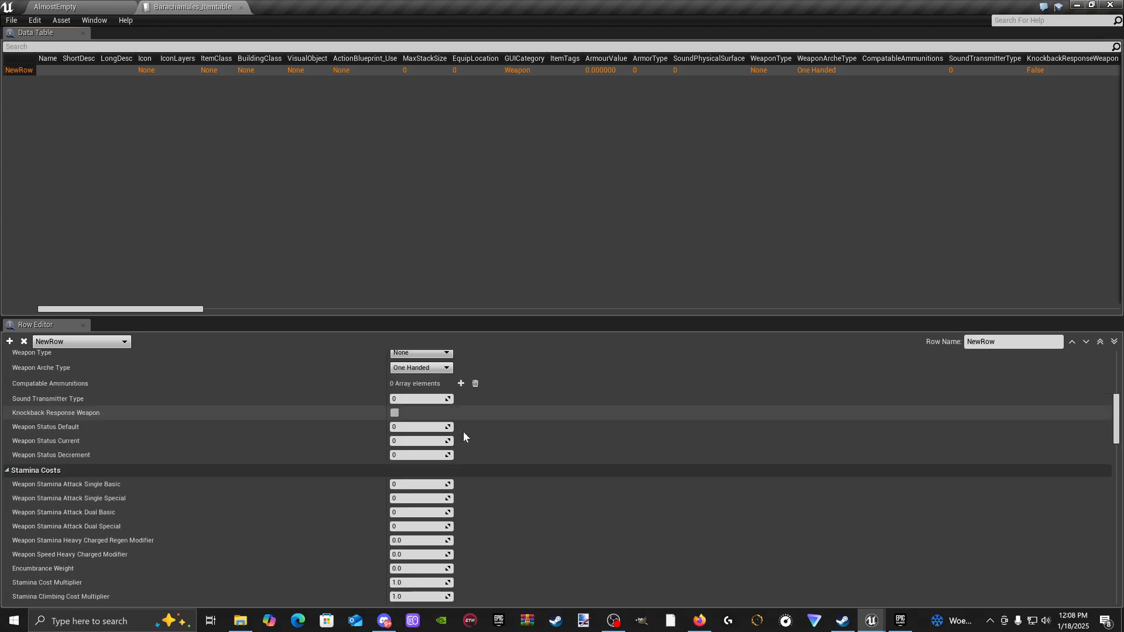
scroll(465, 434, up, 20)
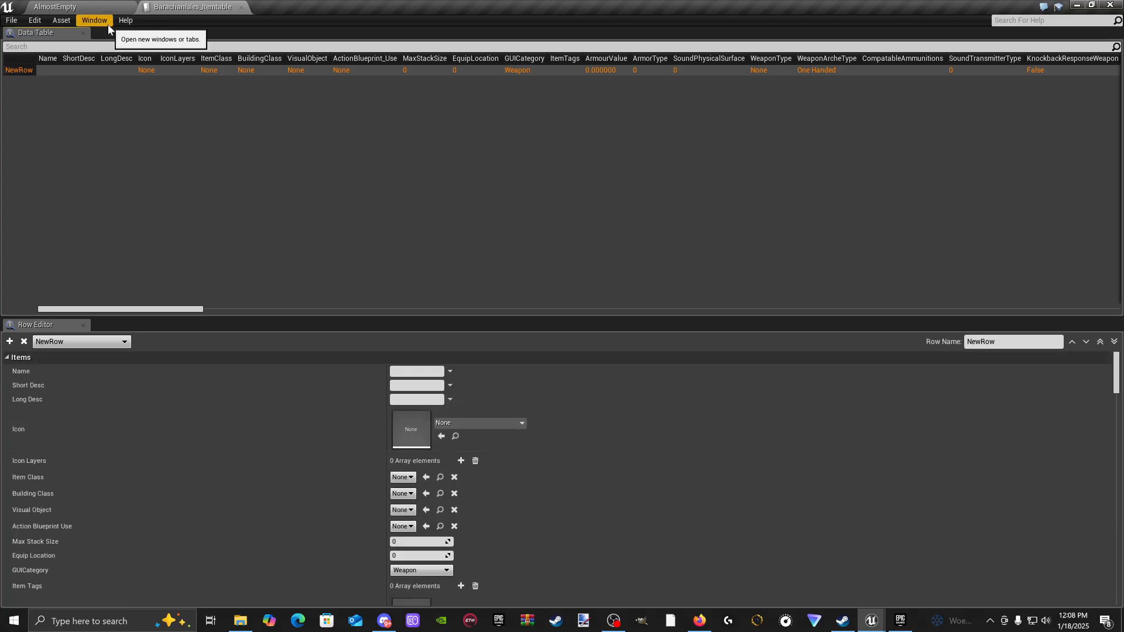
Step: Switch to the EmpireOfStygia editor window and open Custom_Map_LoreObjectsTable from the Stygia mod's DataTable folder
click(58, 7)
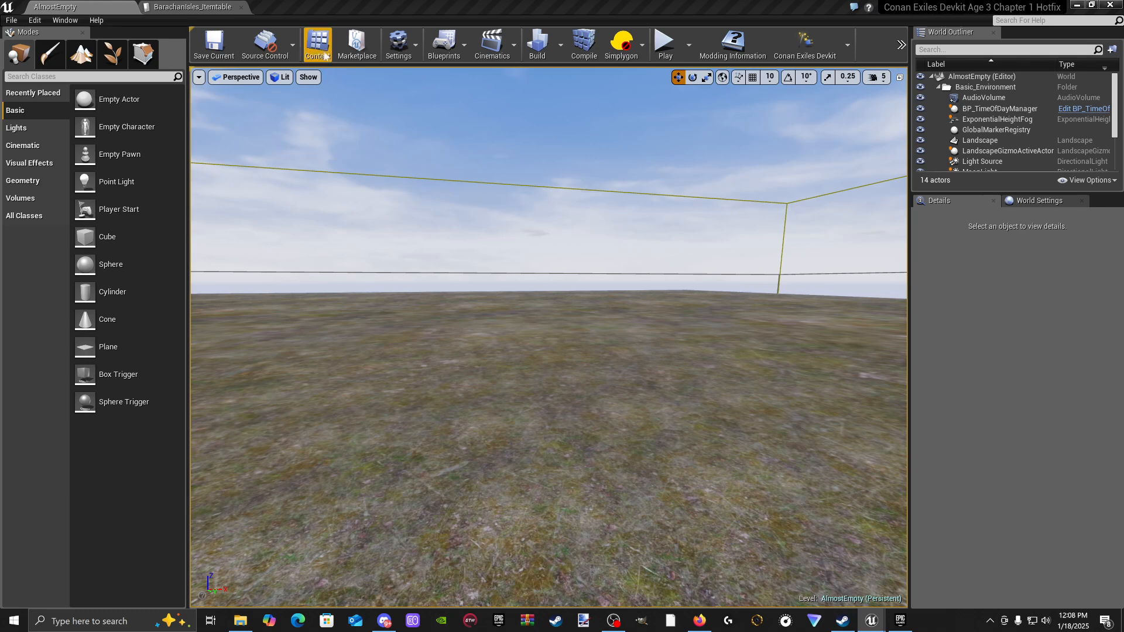
mouse_move(870, 626)
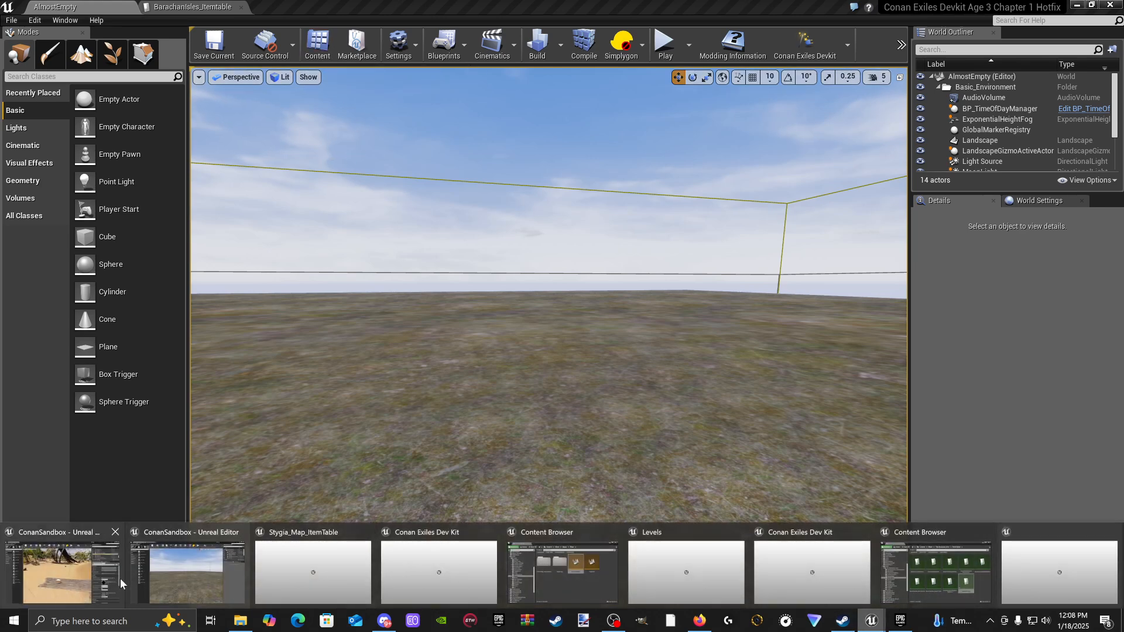
click(73, 586)
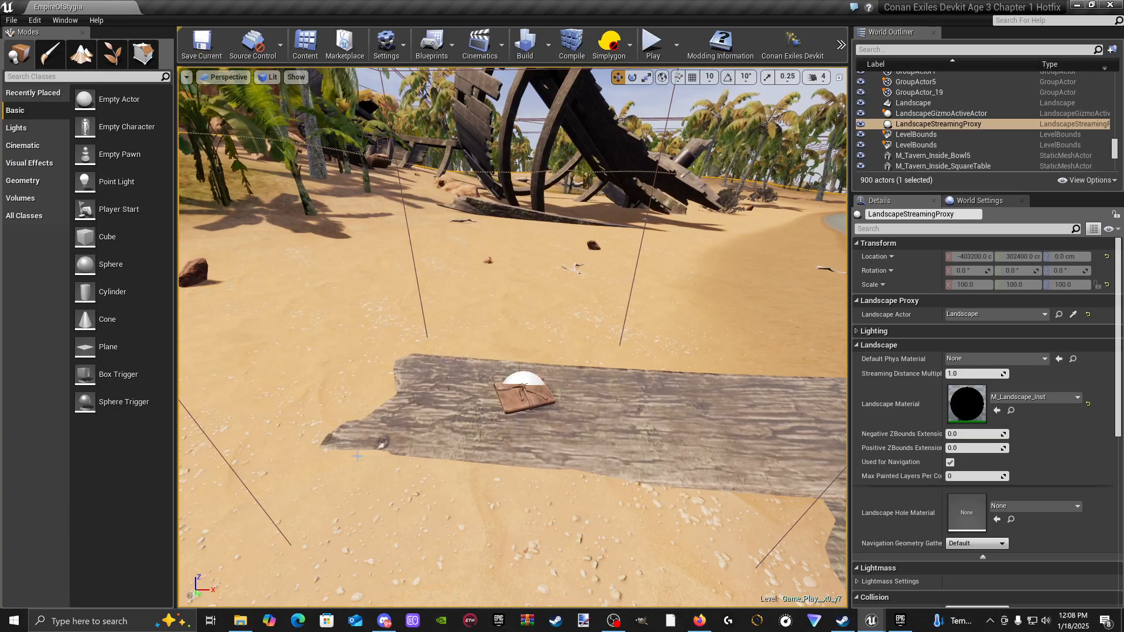
click(305, 44)
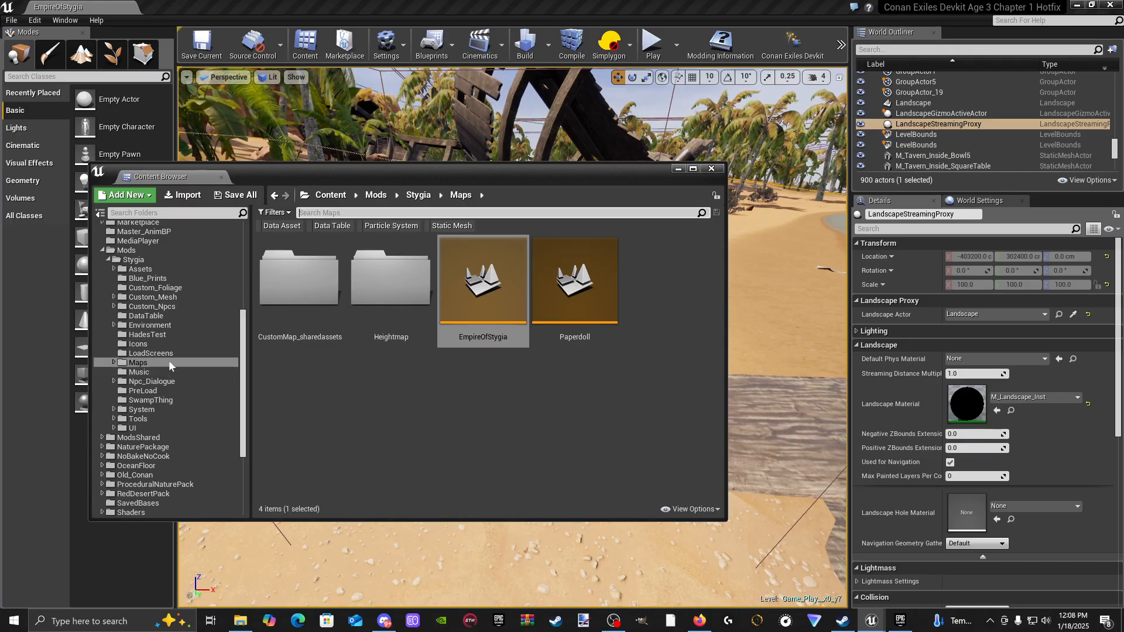
click(188, 316)
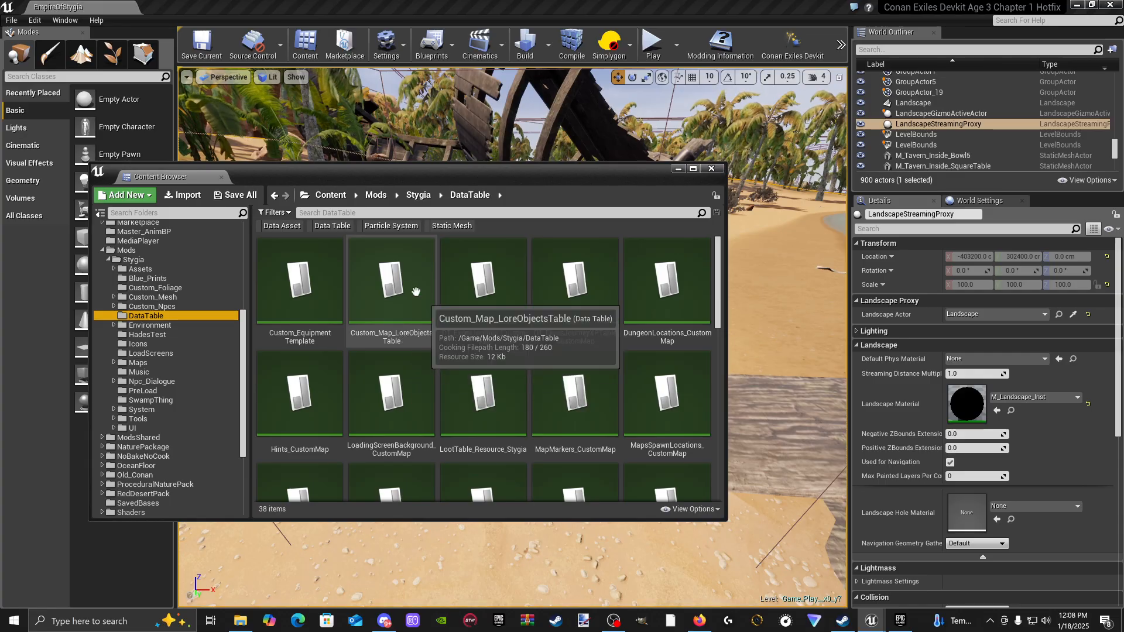
double_click(403, 338)
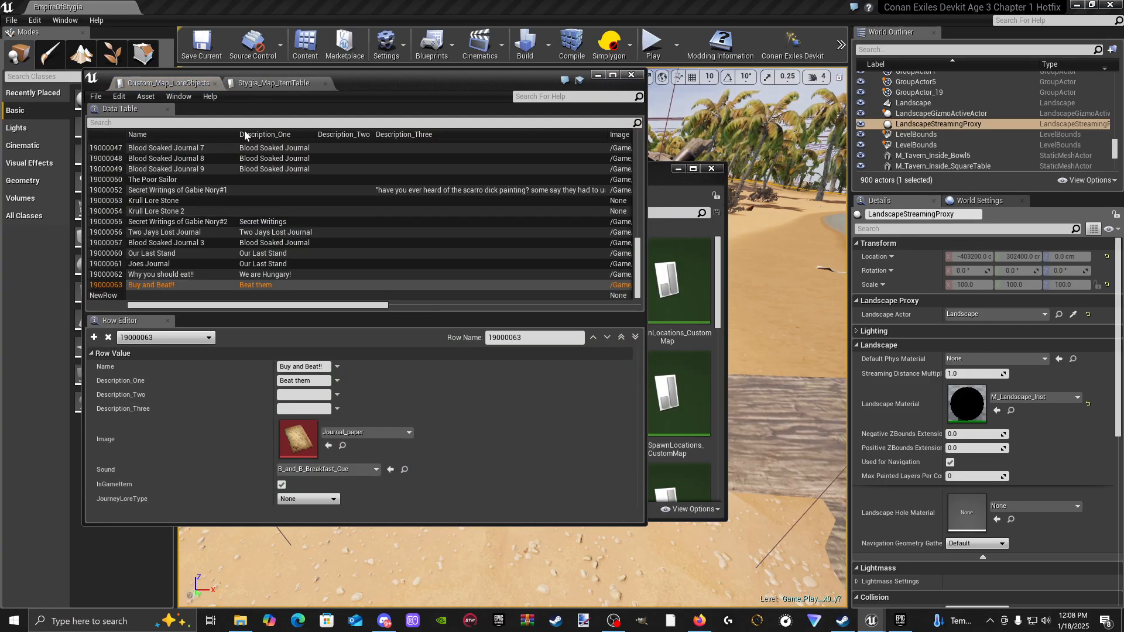
Step: Inspect the first lore entry, row 19000000 "Ship Wrecked #1", and minimize the lore table window
scroll(107, 154, up, 10)
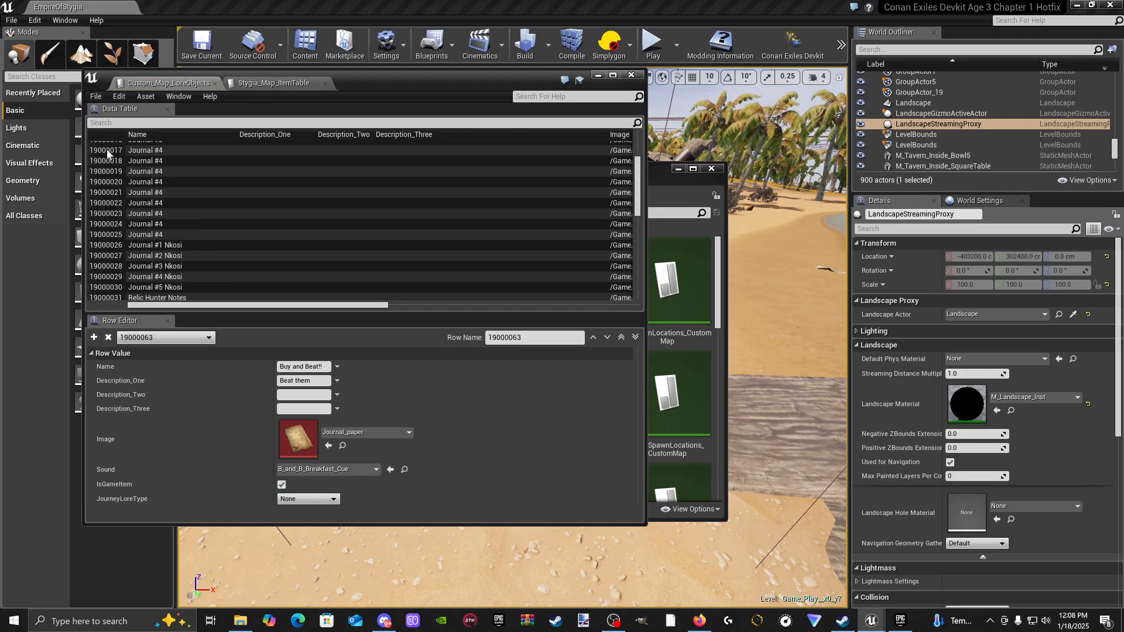
scroll(107, 153, up, 4)
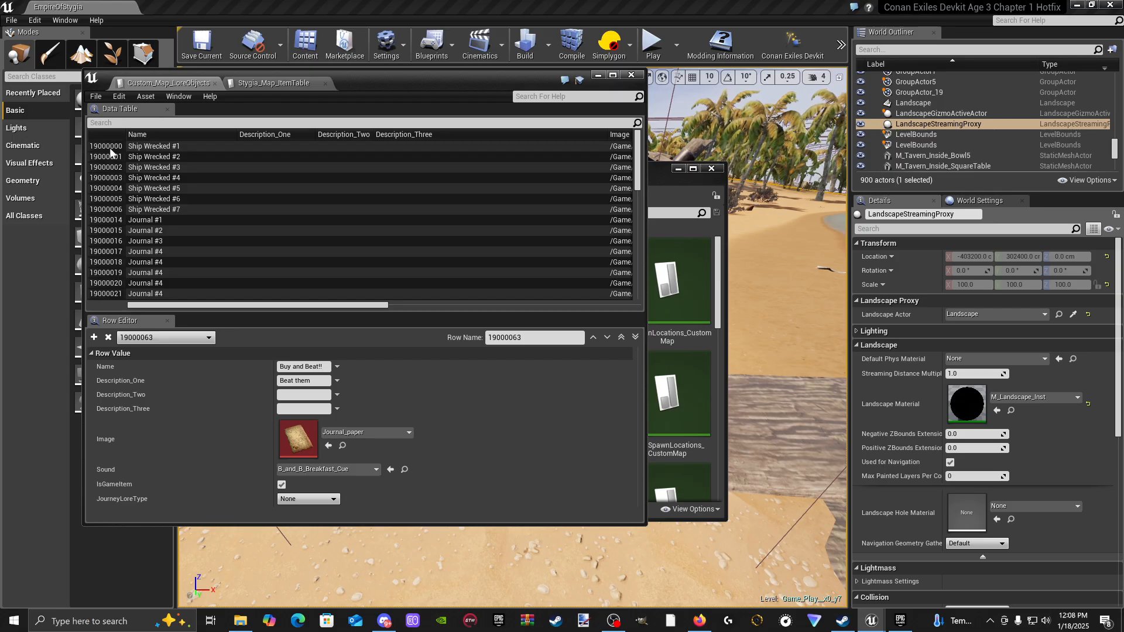
click(159, 147)
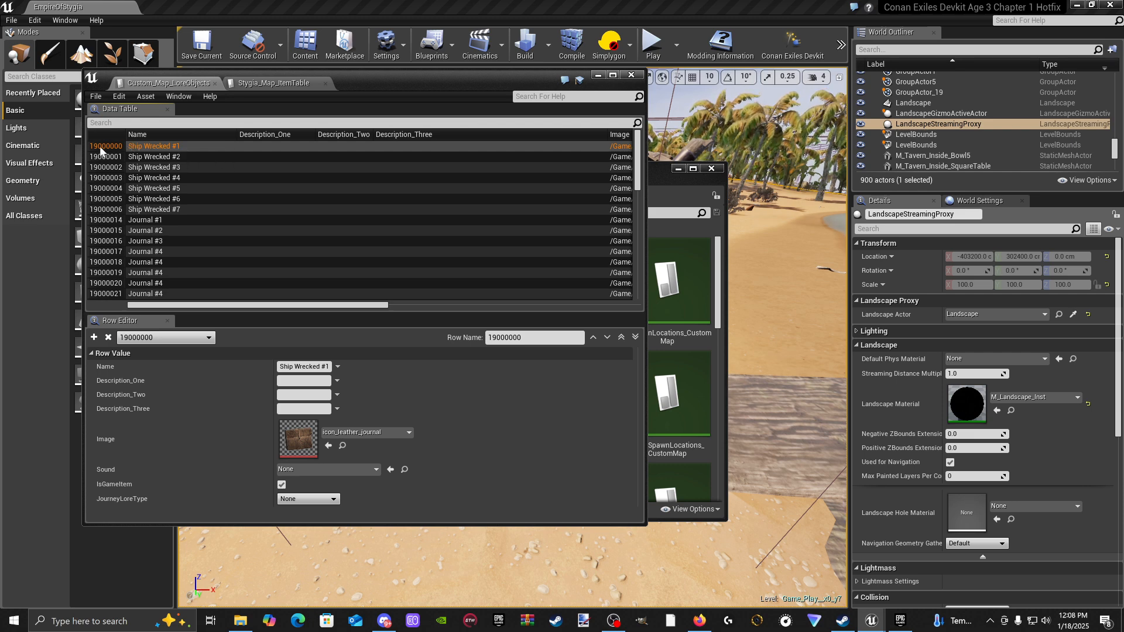
click(597, 76)
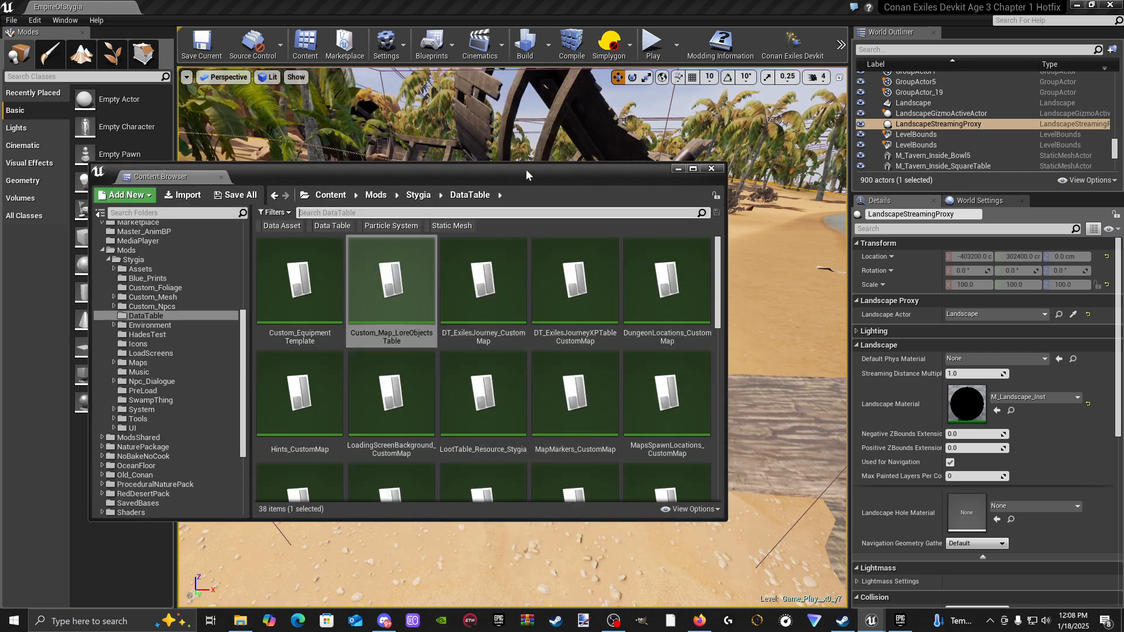
Step: Switch to the AlmostEmpty editor window and show The_Barachan_Isles DataTables folder in its Content Browser
drag(677, 169, 756, 145)
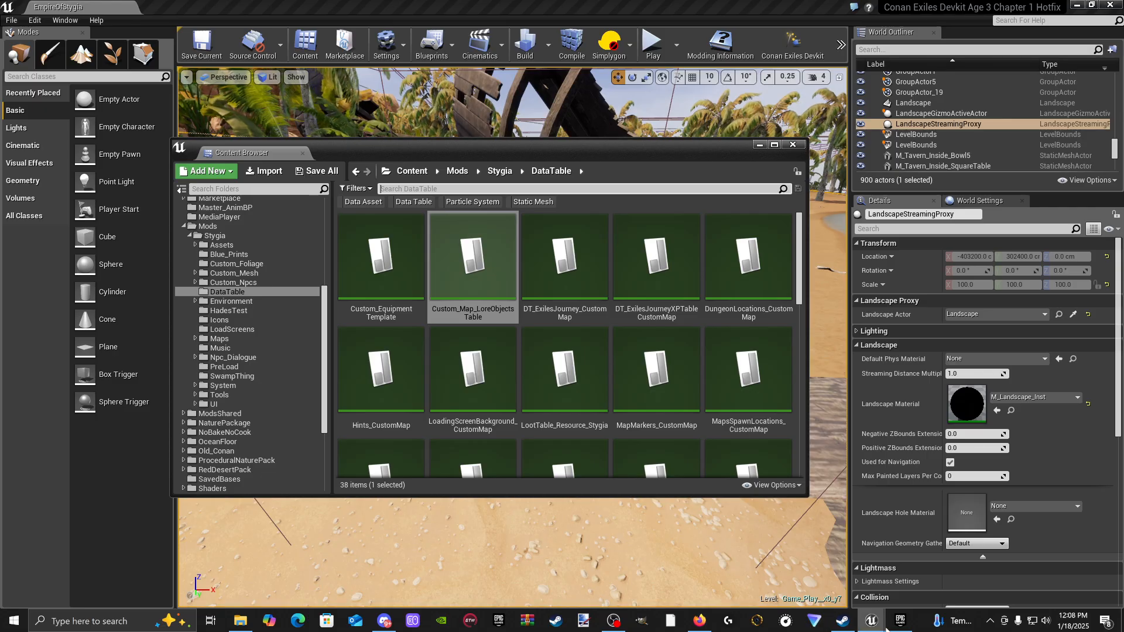
mouse_move(881, 630)
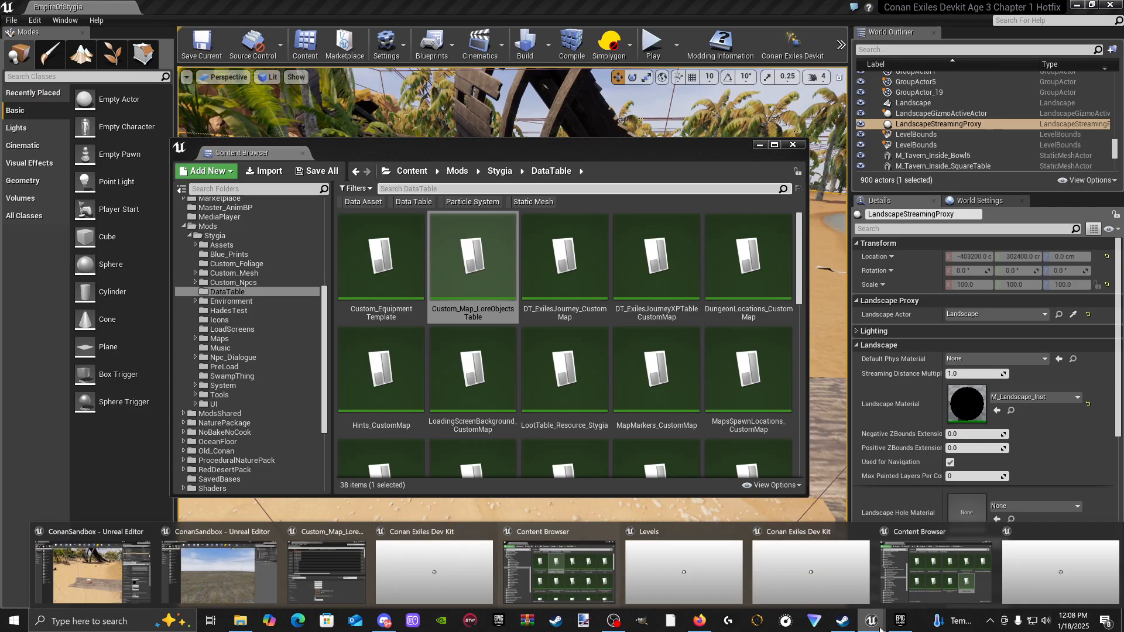
click(228, 590)
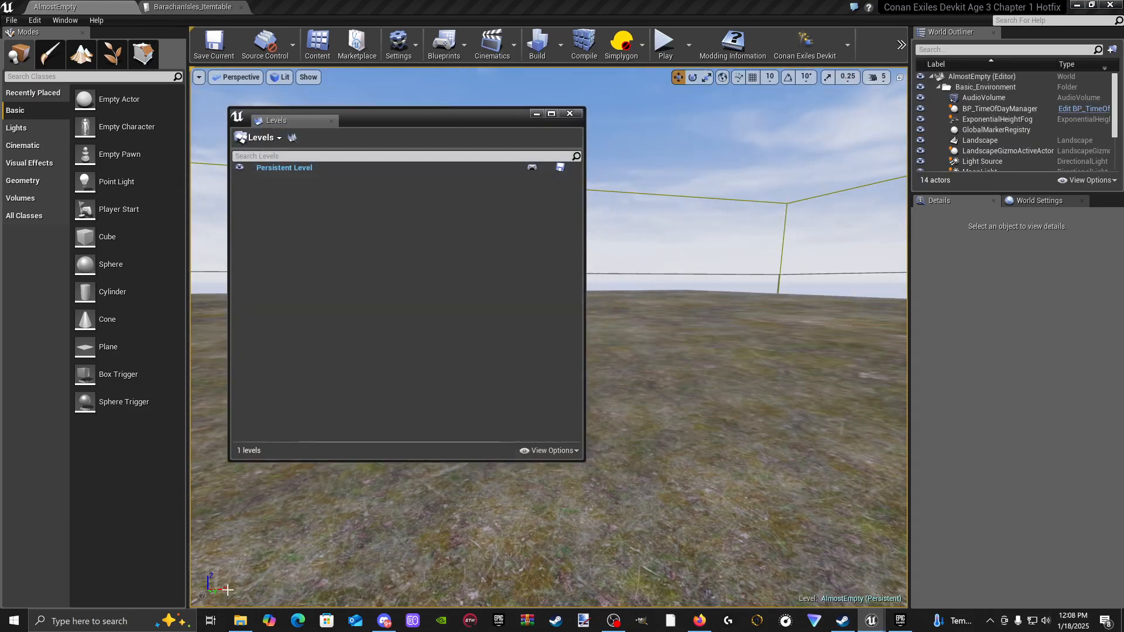
click(317, 43)
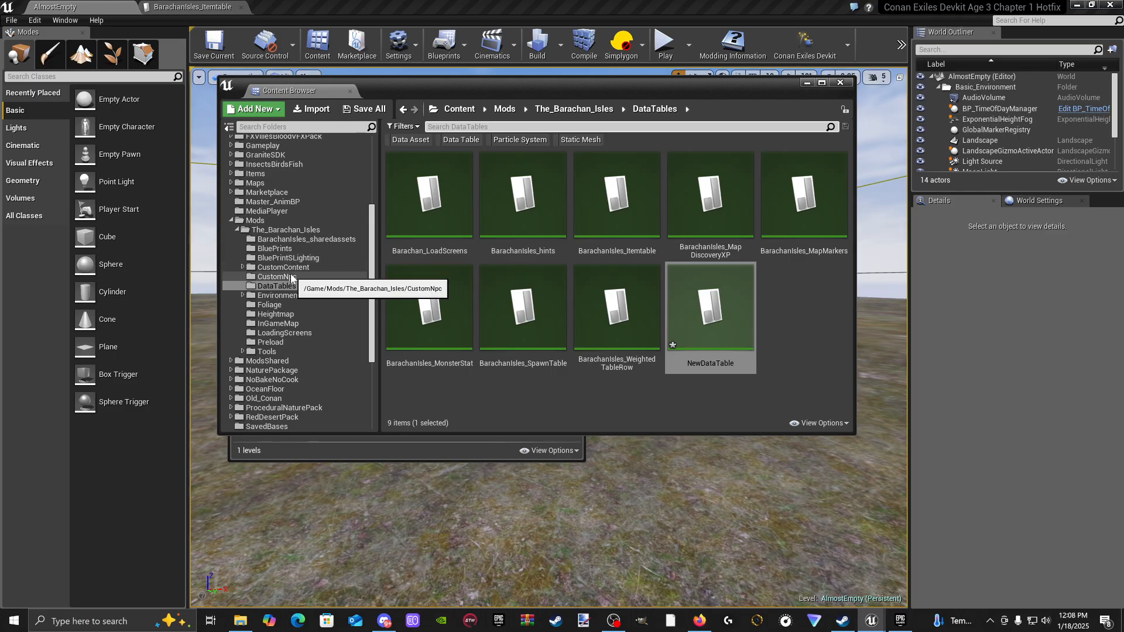
scroll(290, 281, down, 1)
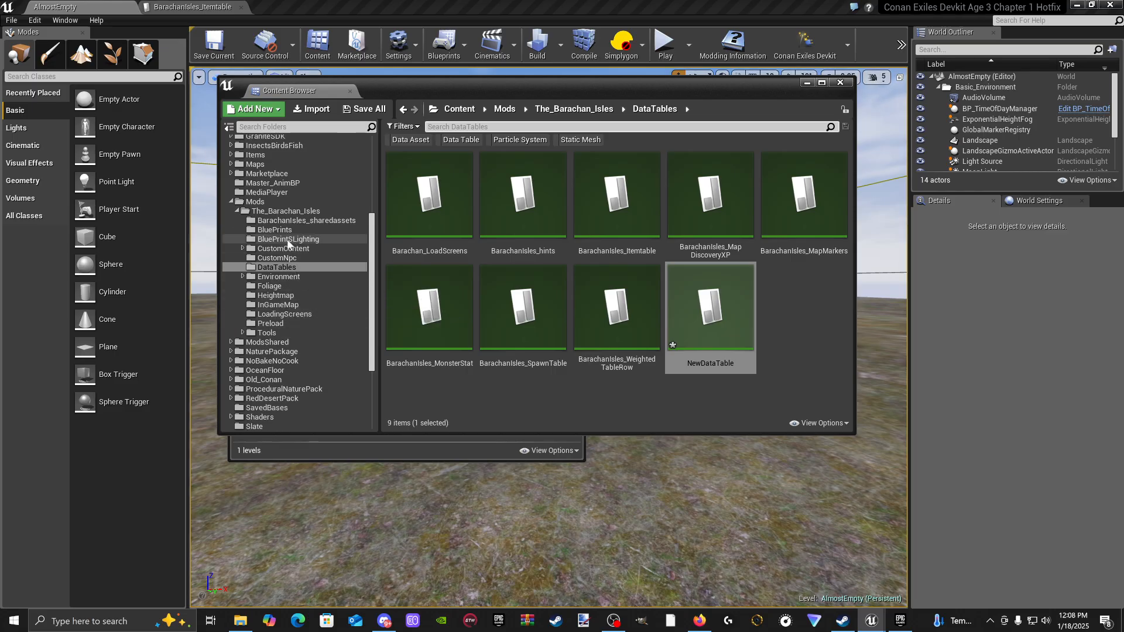
click(821, 346)
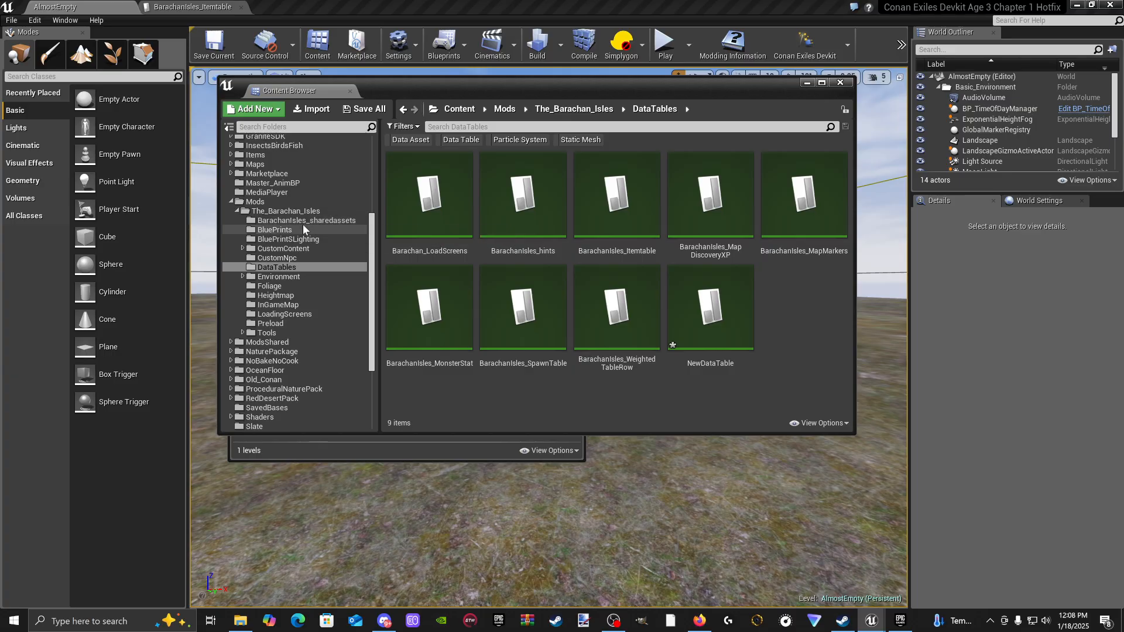
Step: Open the BarachanIsles level from The_Barachan_Isles folder without saving NewDataTable, and put the Content Browser away
click(296, 211)
scroll(673, 327, down, 3)
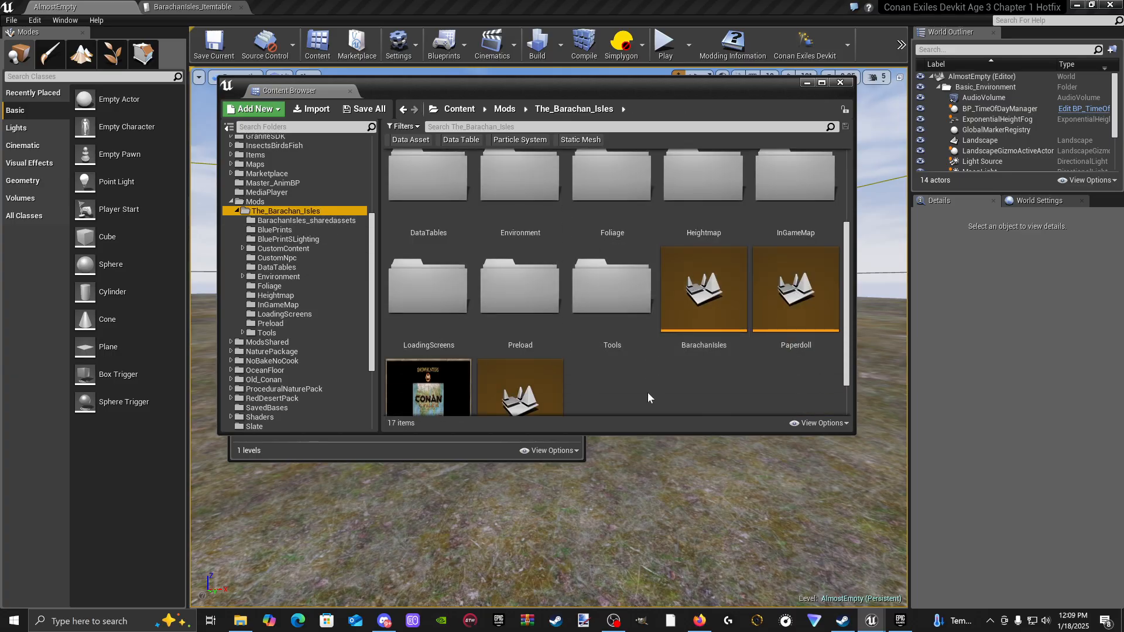
double_click(725, 286)
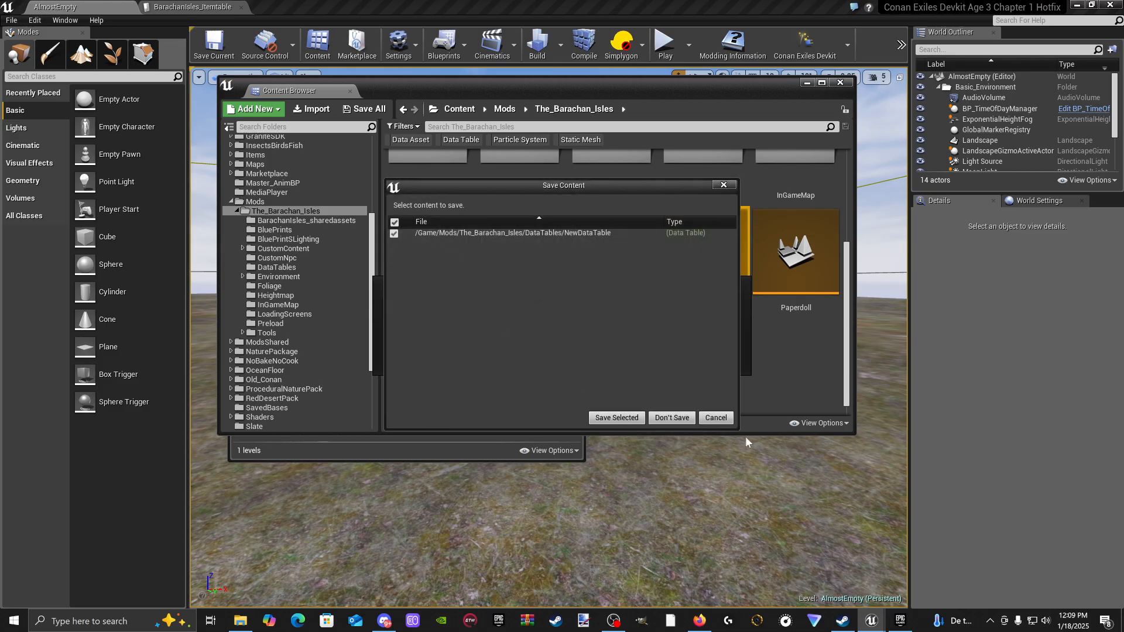
click(678, 419)
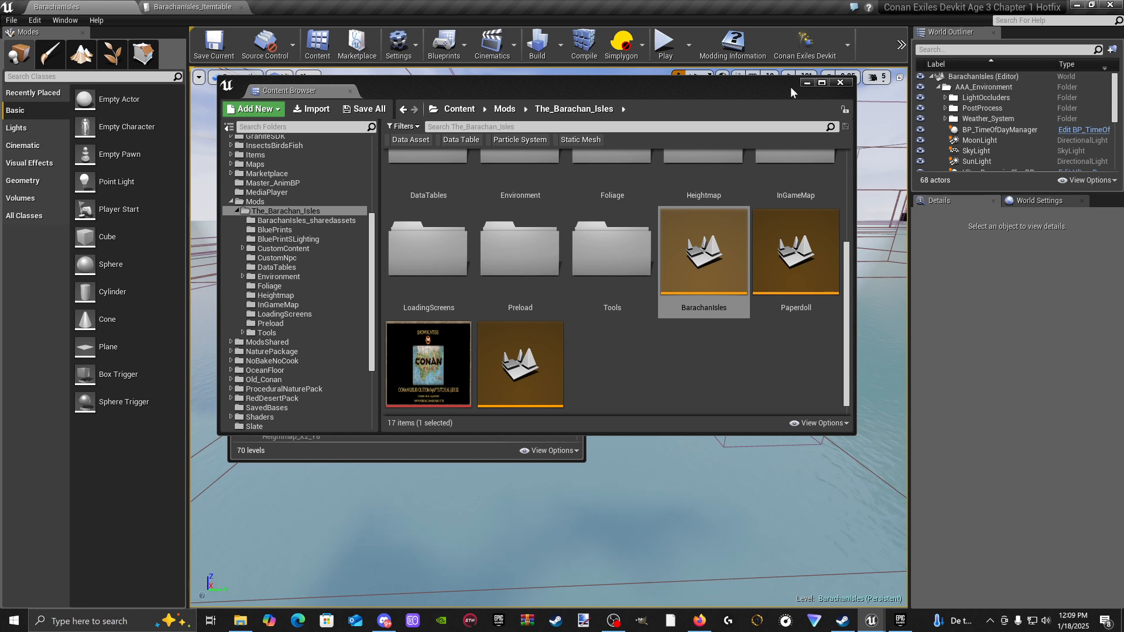
drag(790, 87, 747, 86)
click(771, 81)
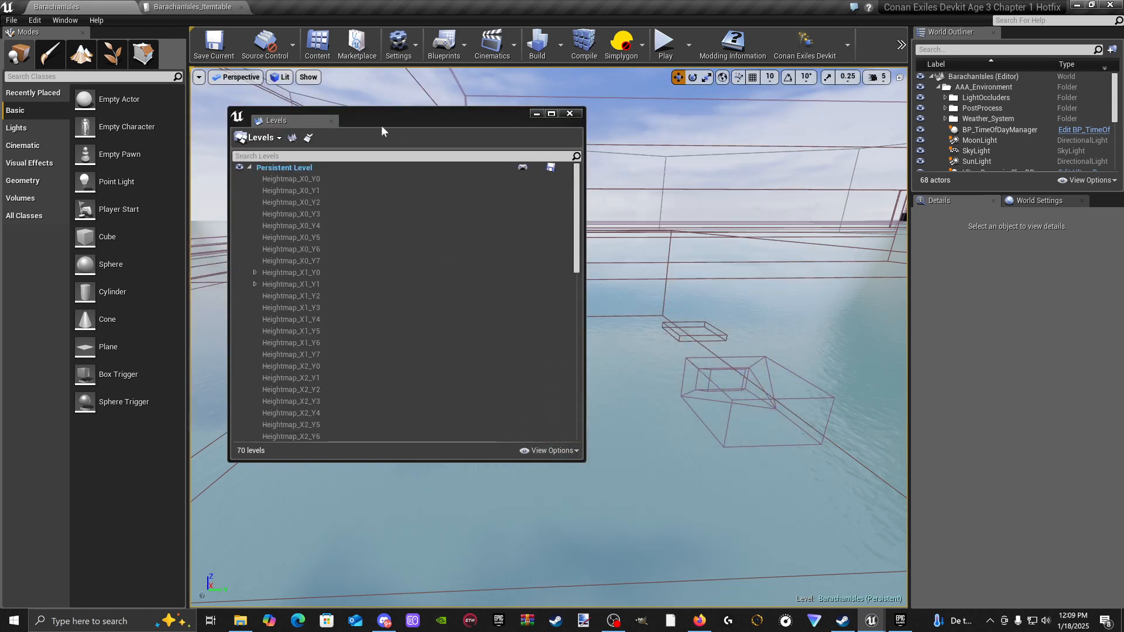
Step: Load Heightmap_X1_Y0 and Heightmap_X1_Y1, expand both to show their wildlife sublevels, and minimize the Levels window
double_click(317, 272)
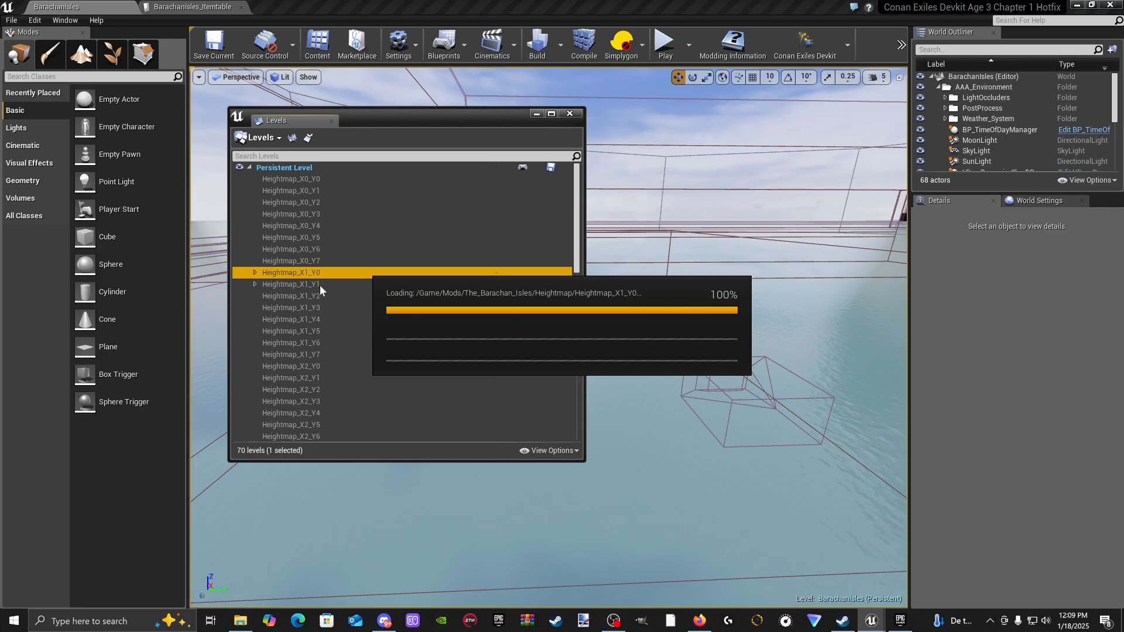
double_click(320, 285)
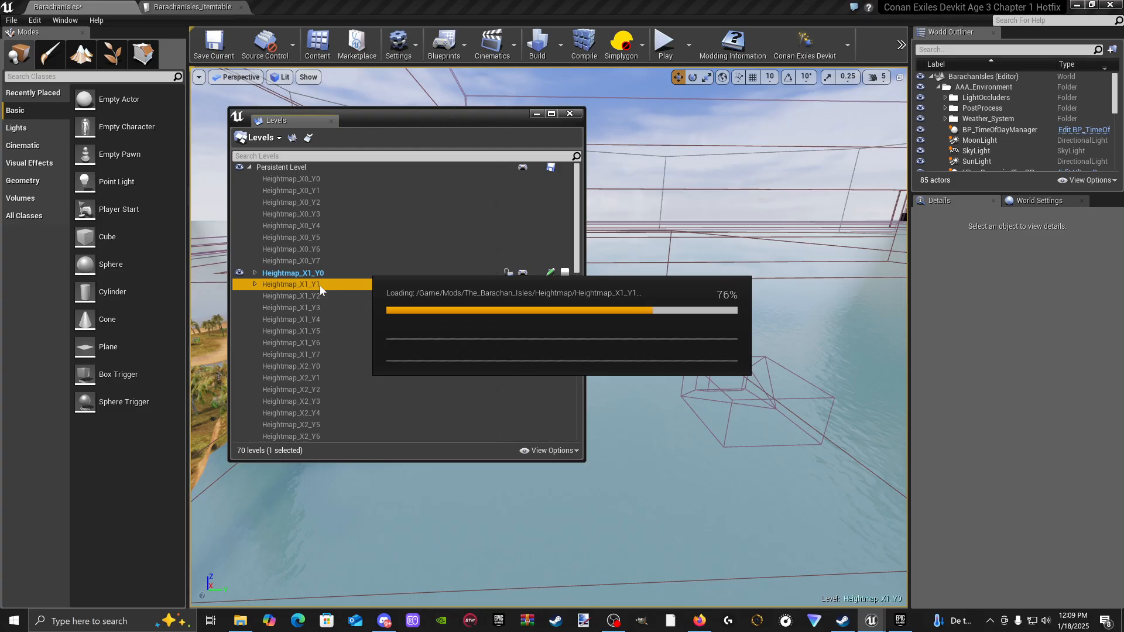
click(255, 273)
click(255, 296)
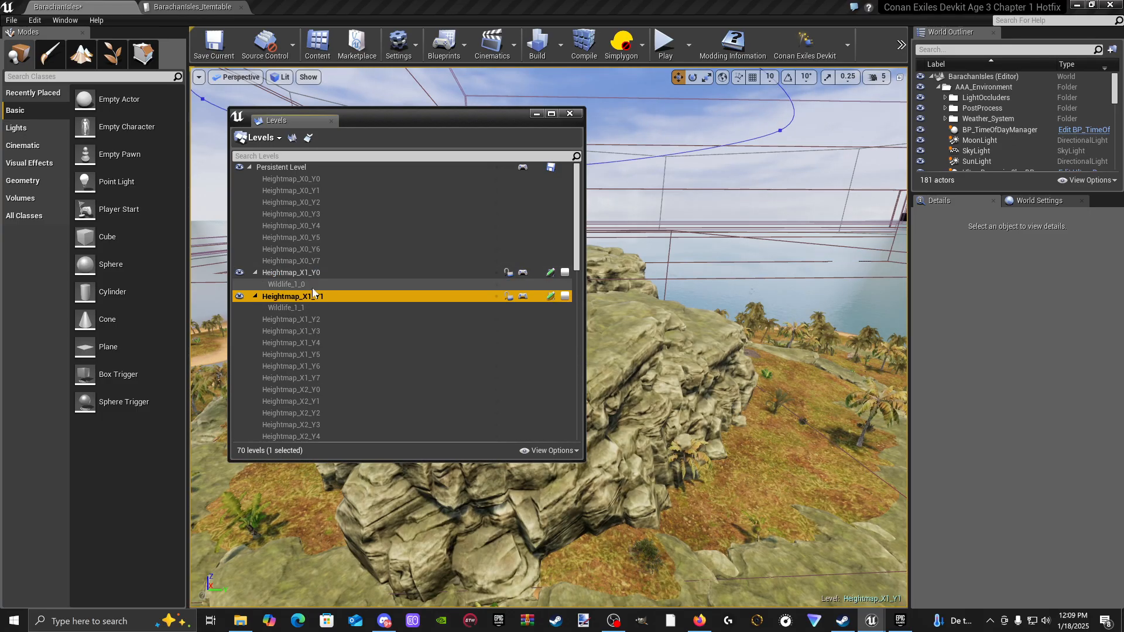
drag(489, 120, 581, 170)
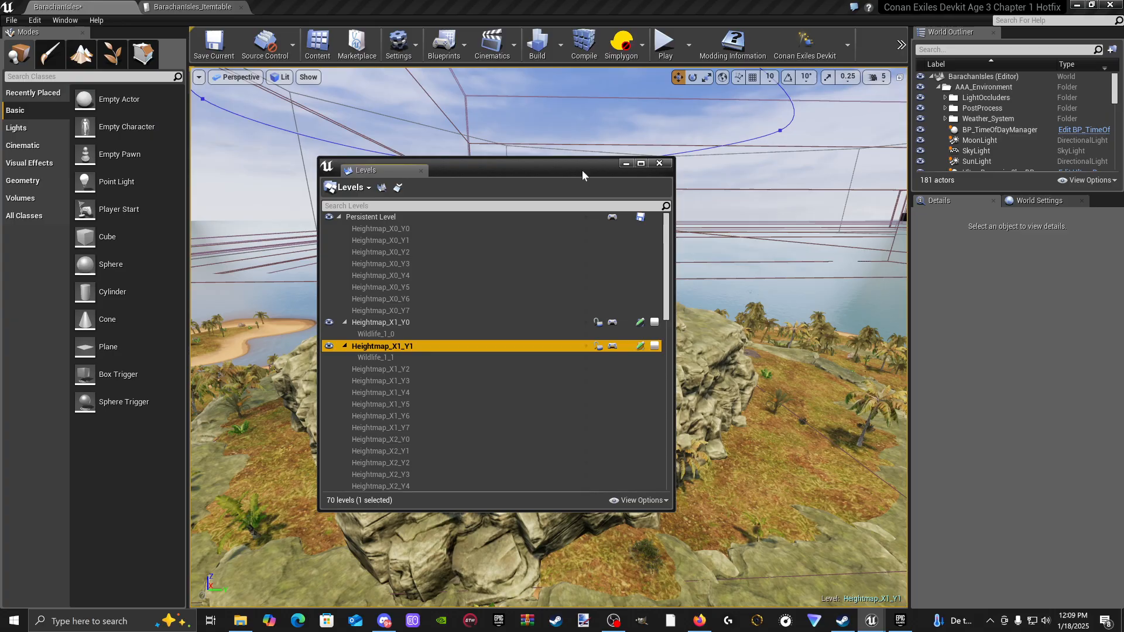
click(625, 165)
Step: Fly the viewport camera across the loaded terrain to view the small palm-covered island and the surrounding coast
right_drag(626, 165, 765, 288)
key(w)
key(a)
key(s)
key(a)
key(w)
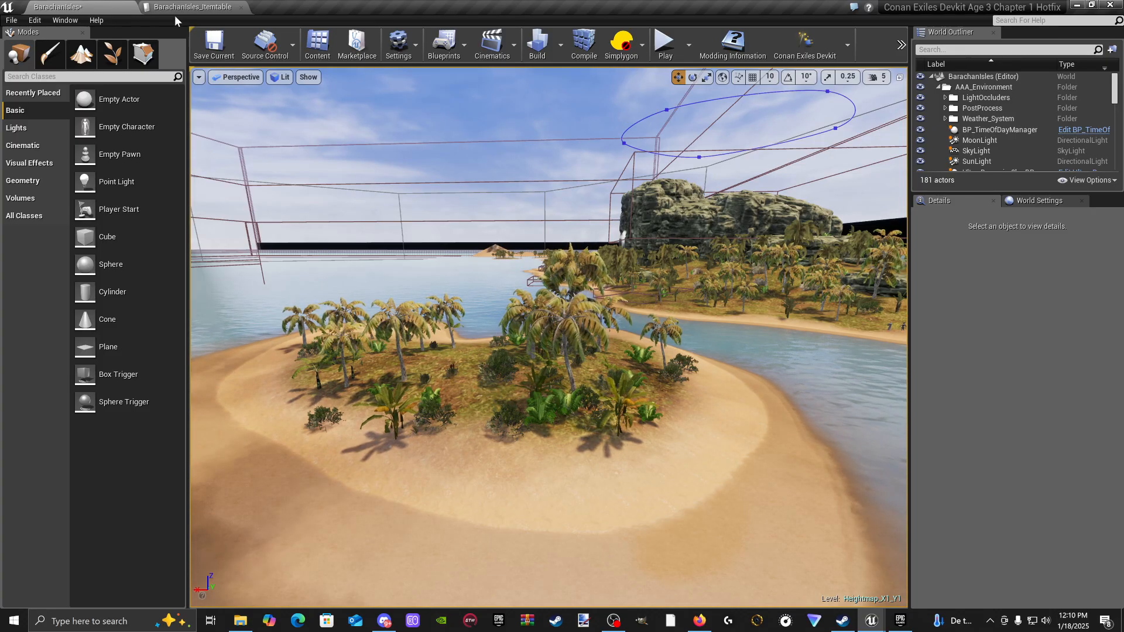
Step: Create a new empty level without saving the two modified heightmap levels
click(11, 20)
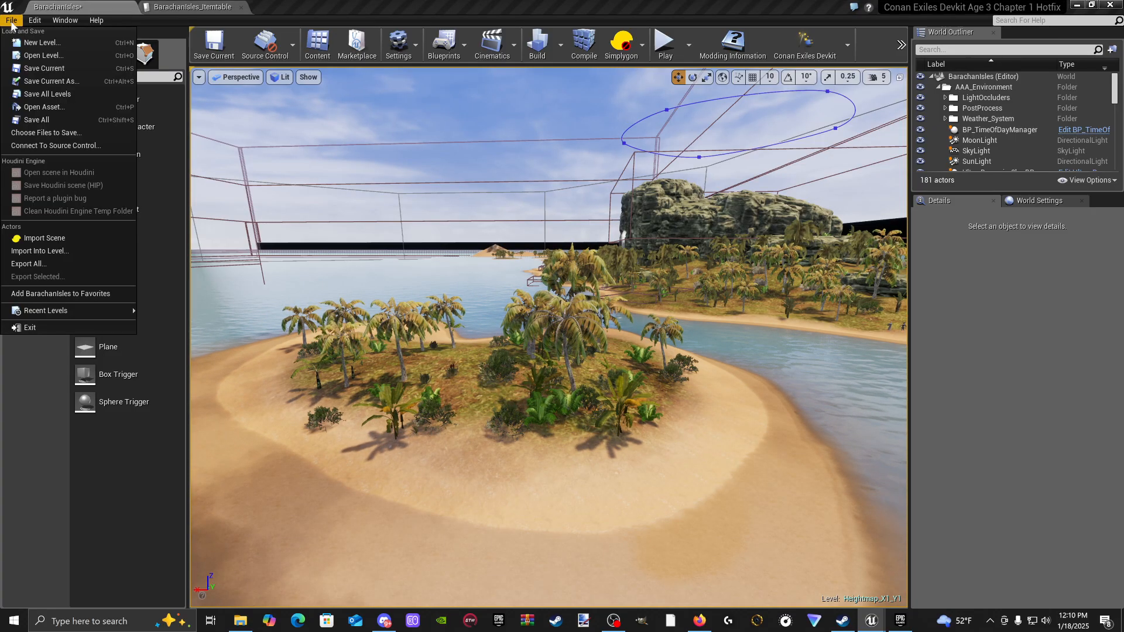
click(41, 43)
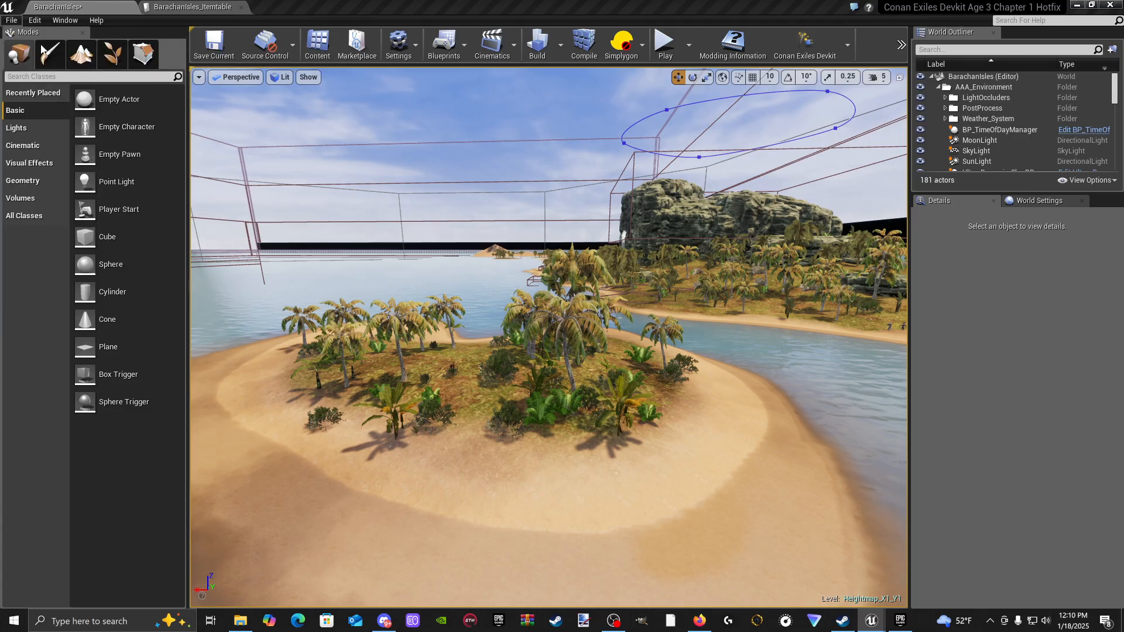
click(668, 270)
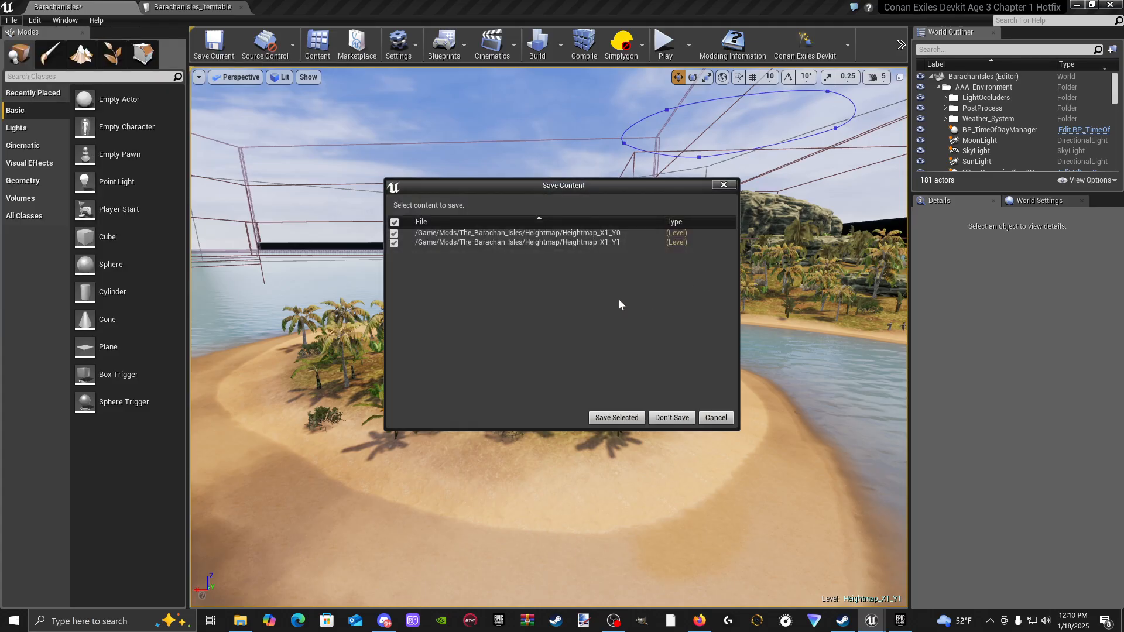
click(672, 417)
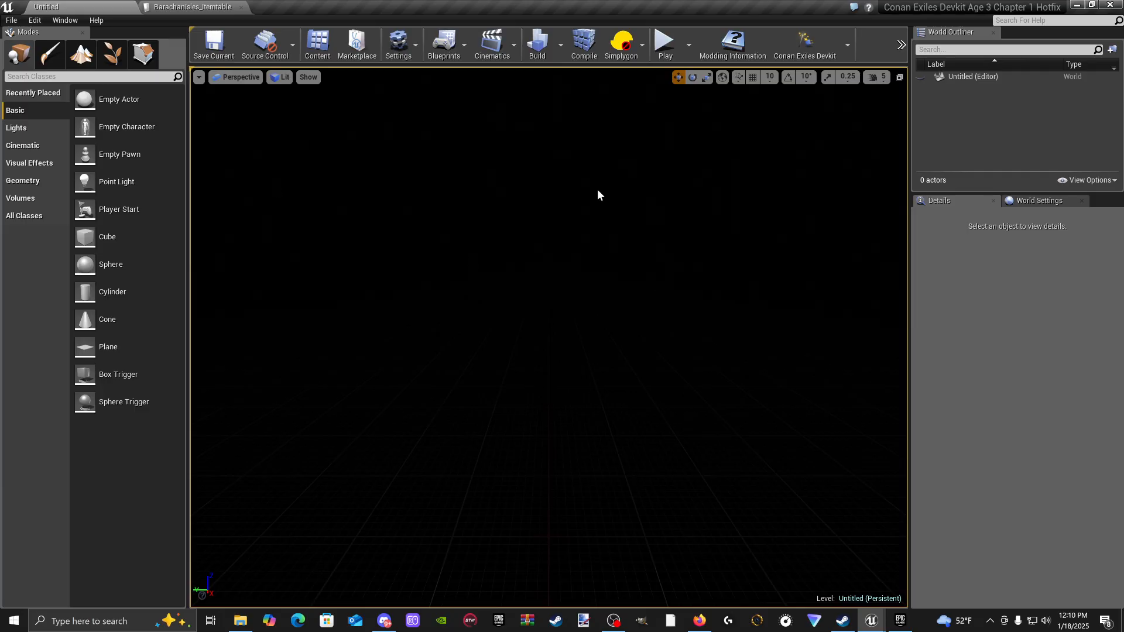
Step: Start saving the untitled level under a new name and choose The_Barachan_Isles/Heightmap as the destination folder
click(10, 21)
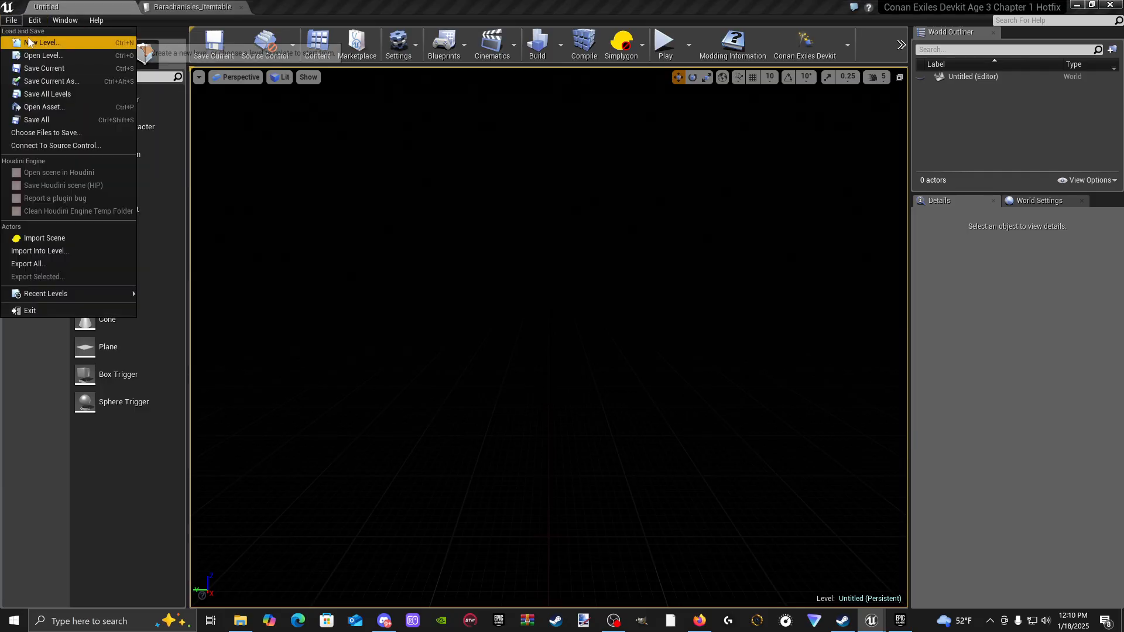
click(65, 19)
click(11, 20)
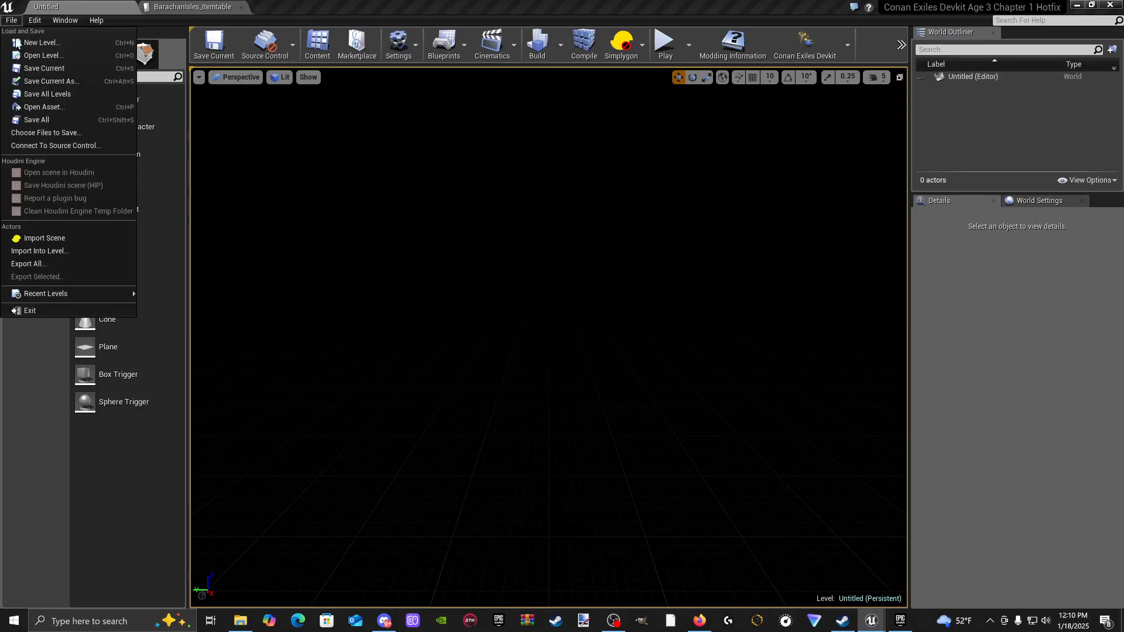
click(49, 82)
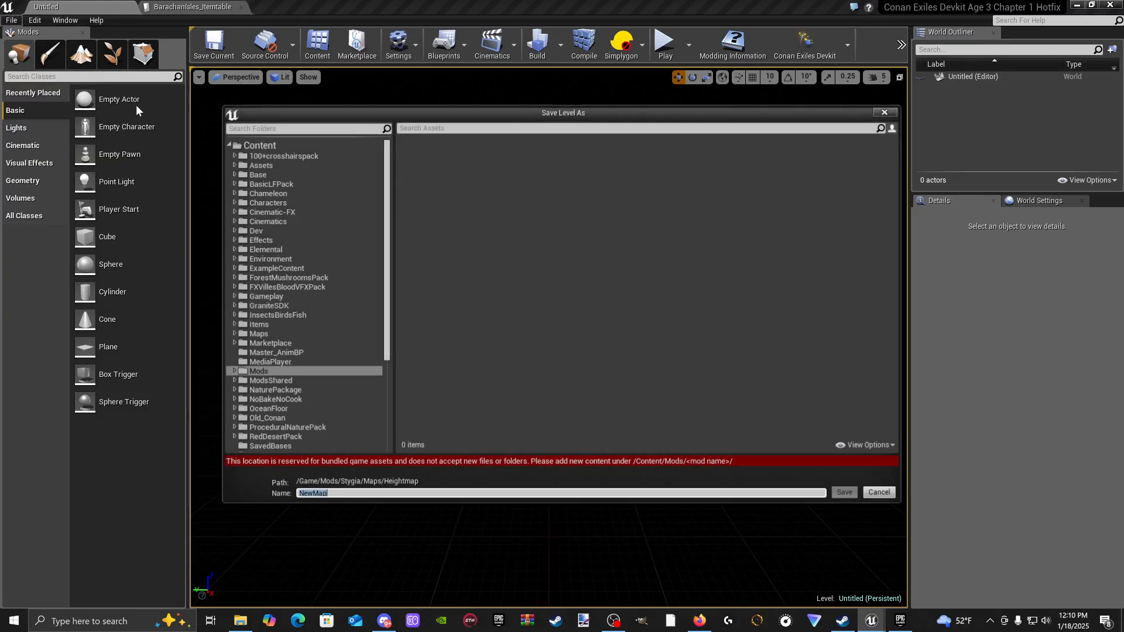
double_click(289, 371)
scroll(304, 351, down, 1)
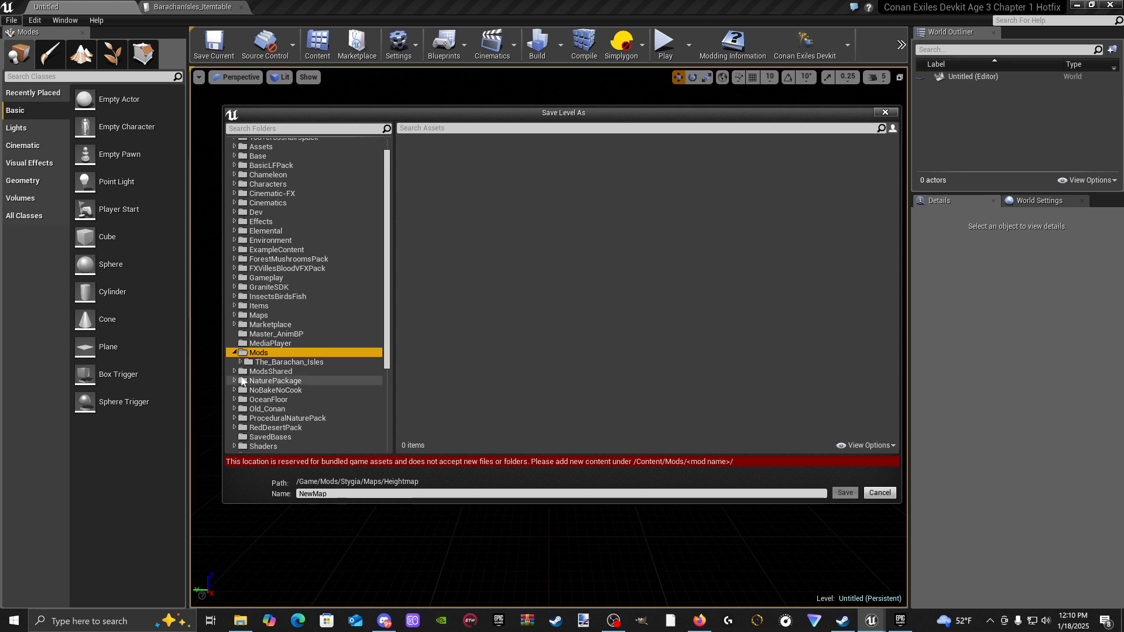
click(241, 361)
scroll(309, 381, down, 2)
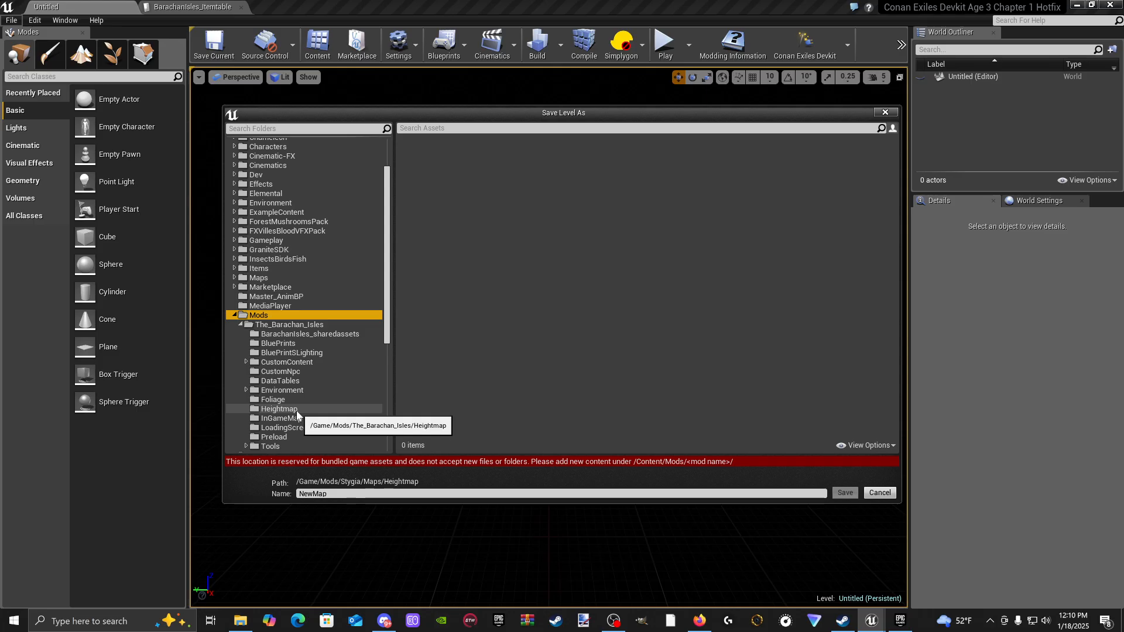
click(322, 333)
scroll(321, 377, down, 3)
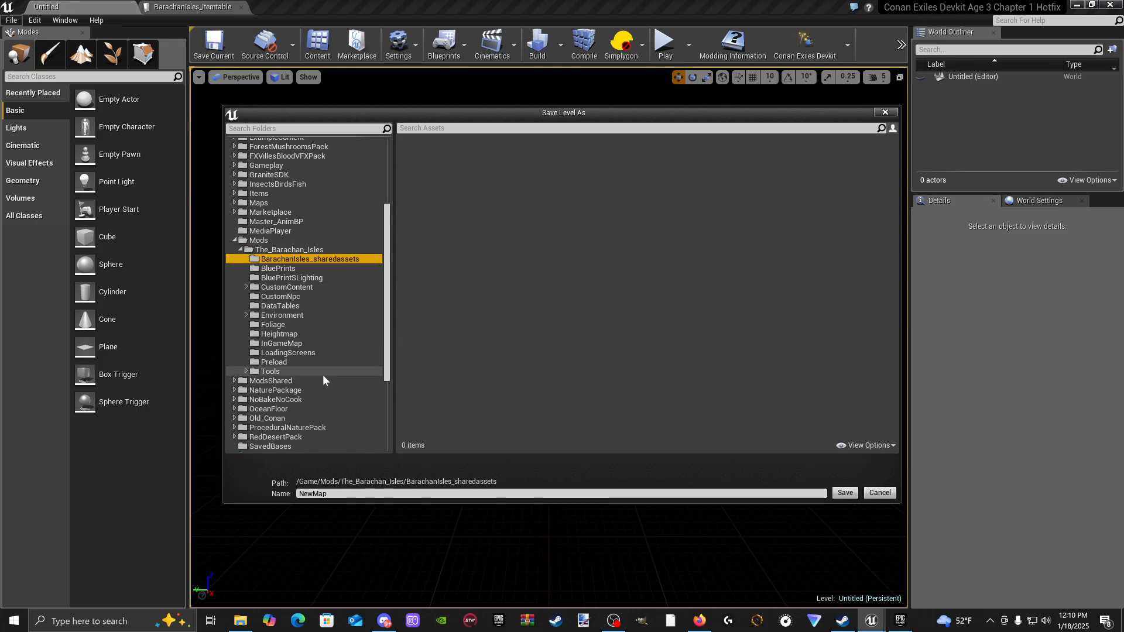
click(314, 333)
click(546, 387)
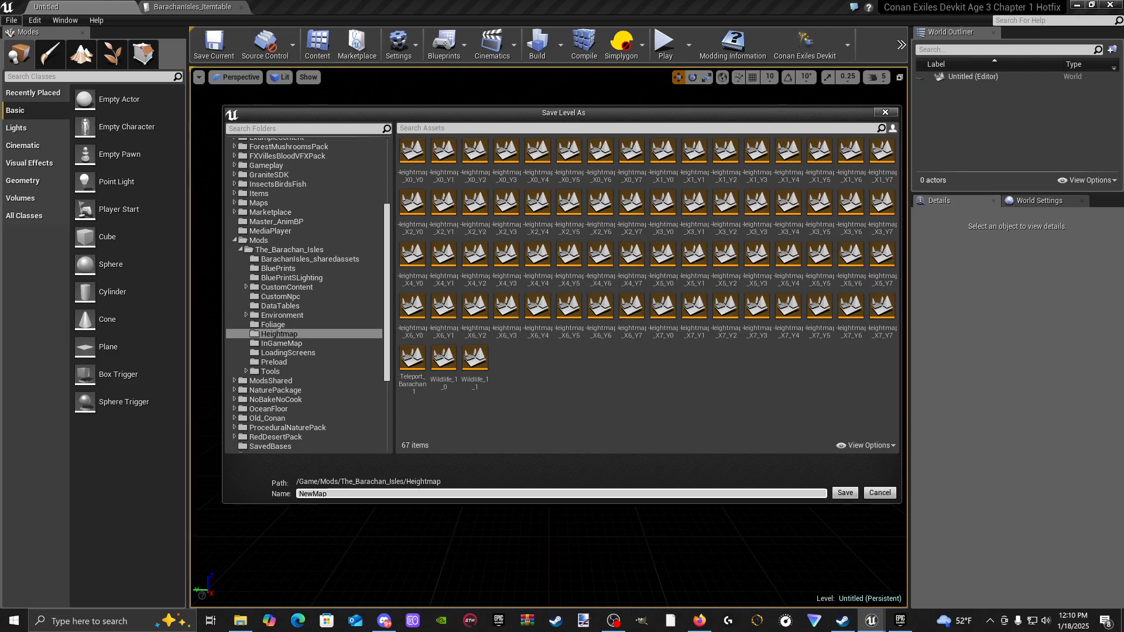
Step: Name the new level GamePlay_x1_y1 and save it
click(545, 492)
key(BackSpace)
text(GamePlay)
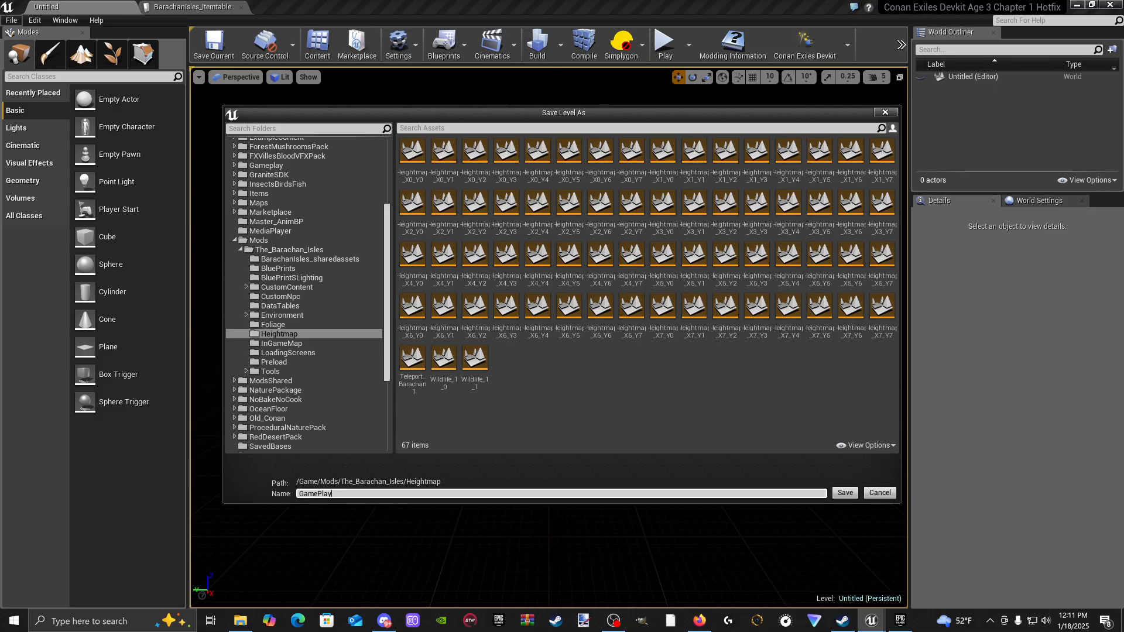
text(_x1_y1)
click(835, 496)
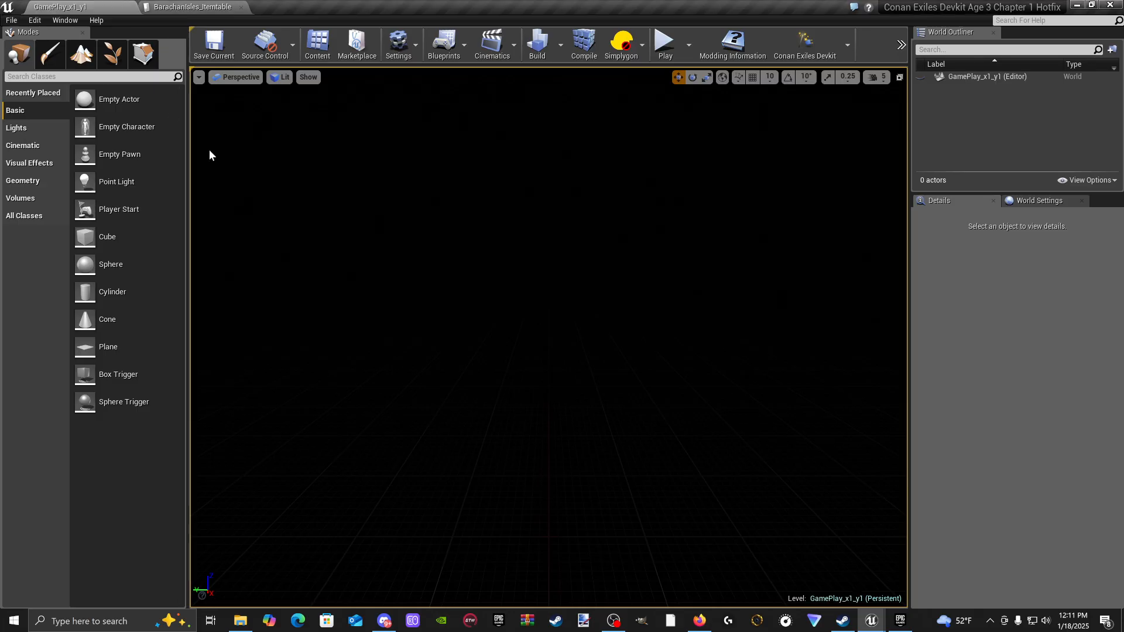
Step: Save a copy of the empty level as GamePlay_x0_y1 in the Heightmap folder
click(13, 20)
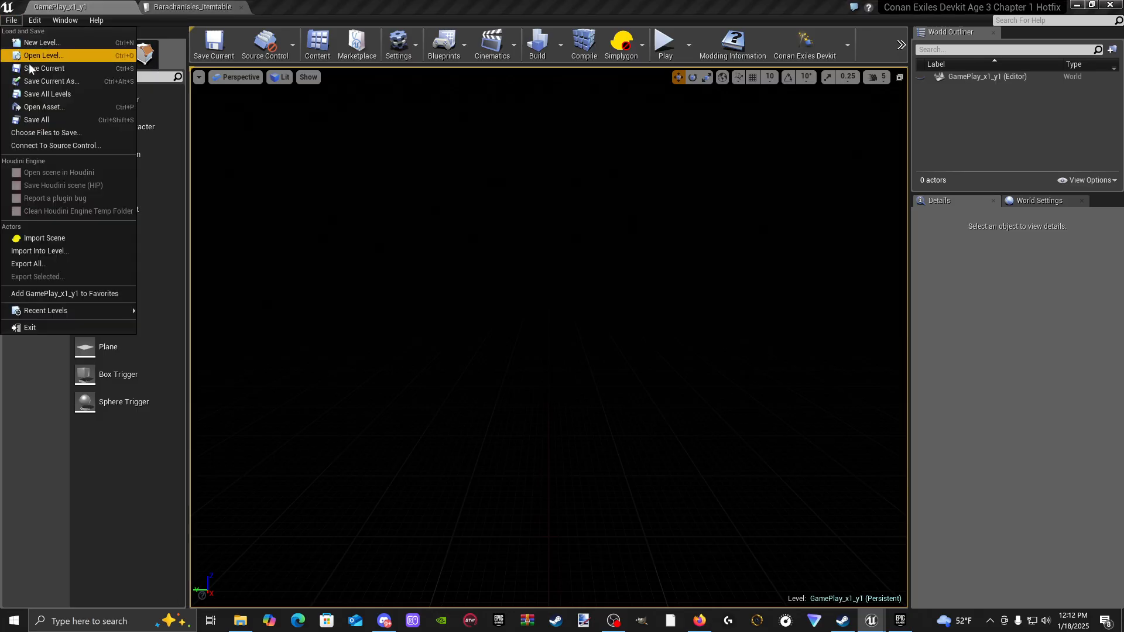
click(57, 82)
click(355, 493)
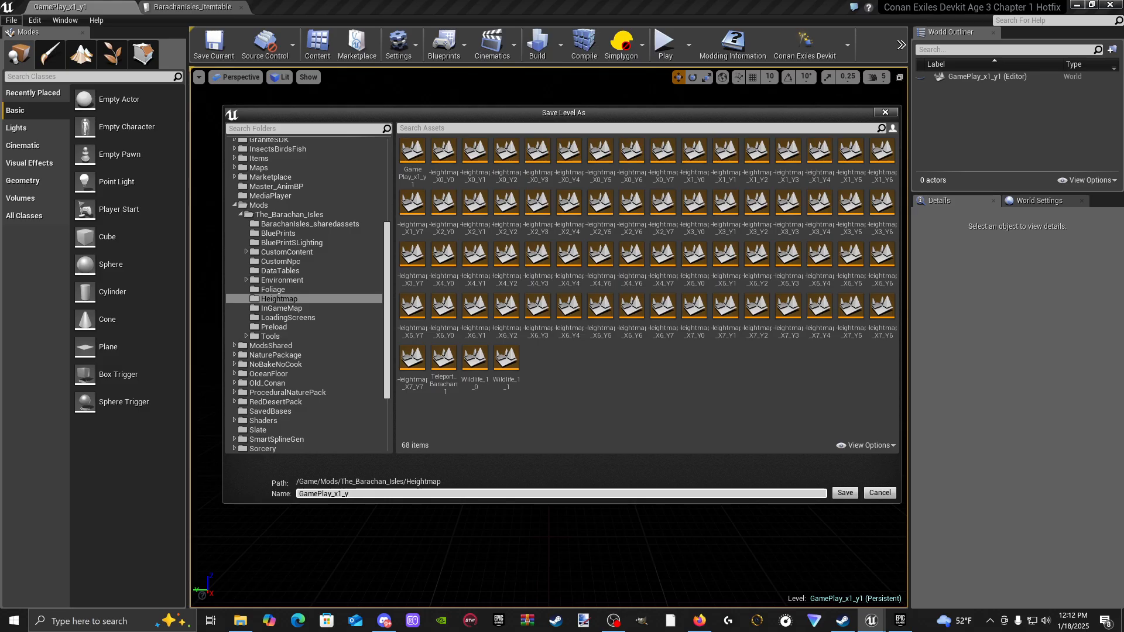
key(BackSpace)
text(0)
click(843, 494)
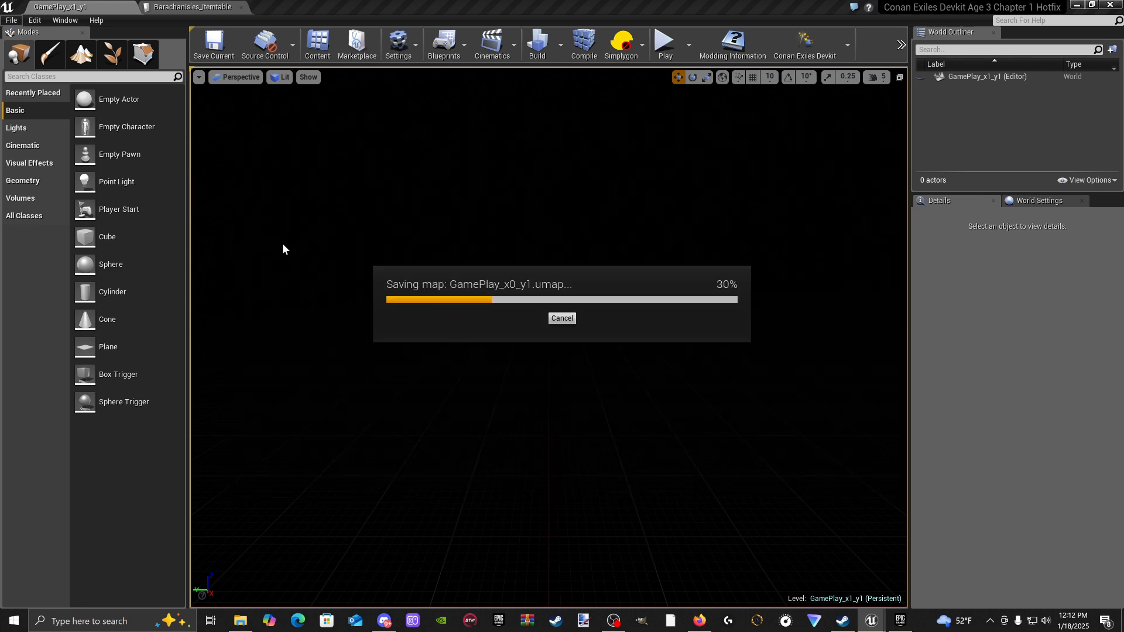
Step: Save another copy of the empty level as GamePlay_x1_y0 in the Heightmap folder
click(14, 21)
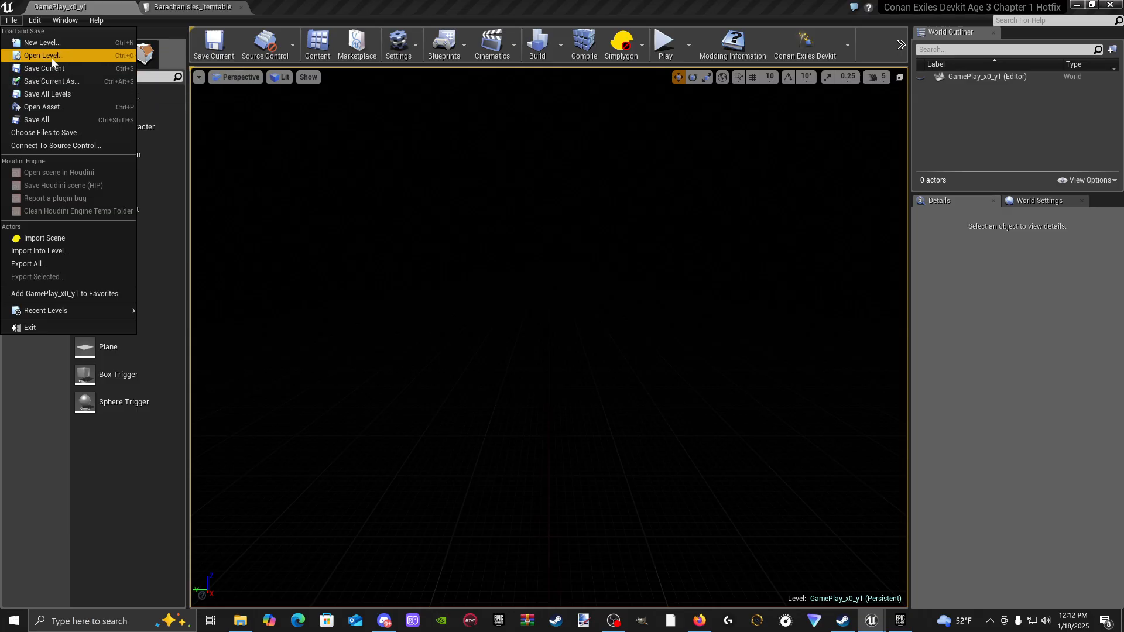
click(58, 69)
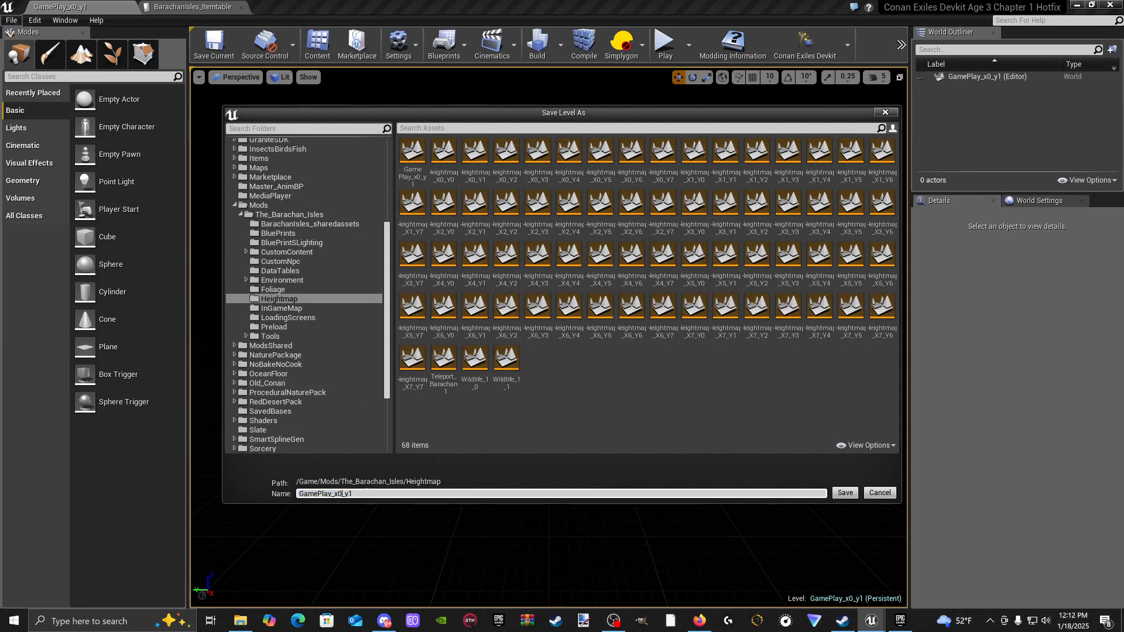
key(BackSpace)
text(1)
click(371, 492)
key(BackSpace)
click(847, 492)
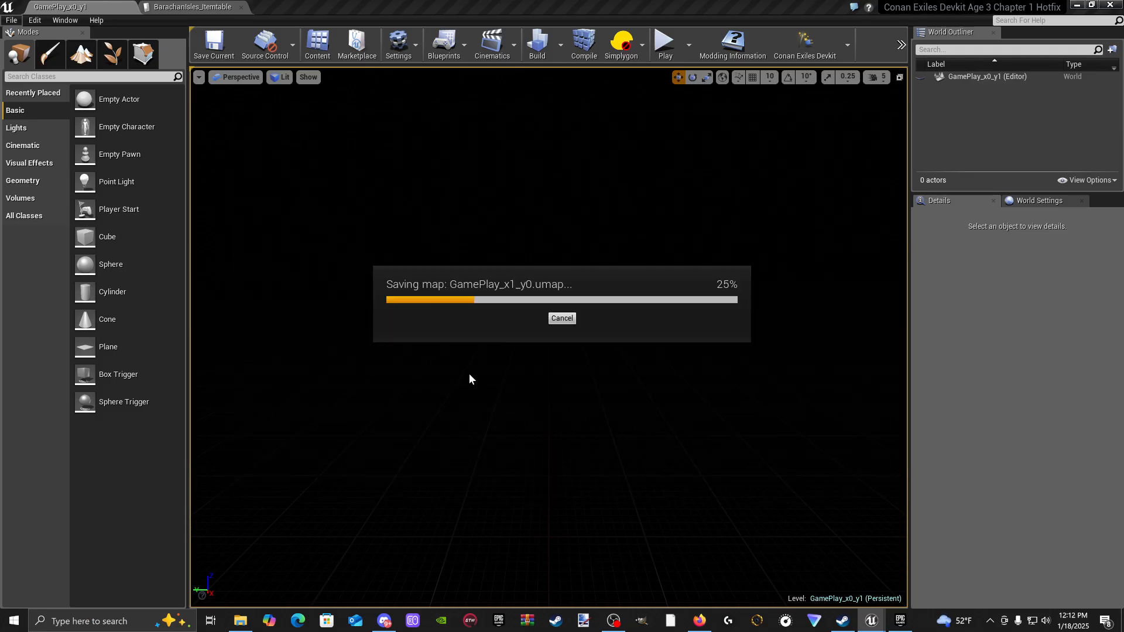
Step: Open the BarachanIsles map from the The_Barachan_Isles mod folder without saving the pending NewDataTable
click(319, 47)
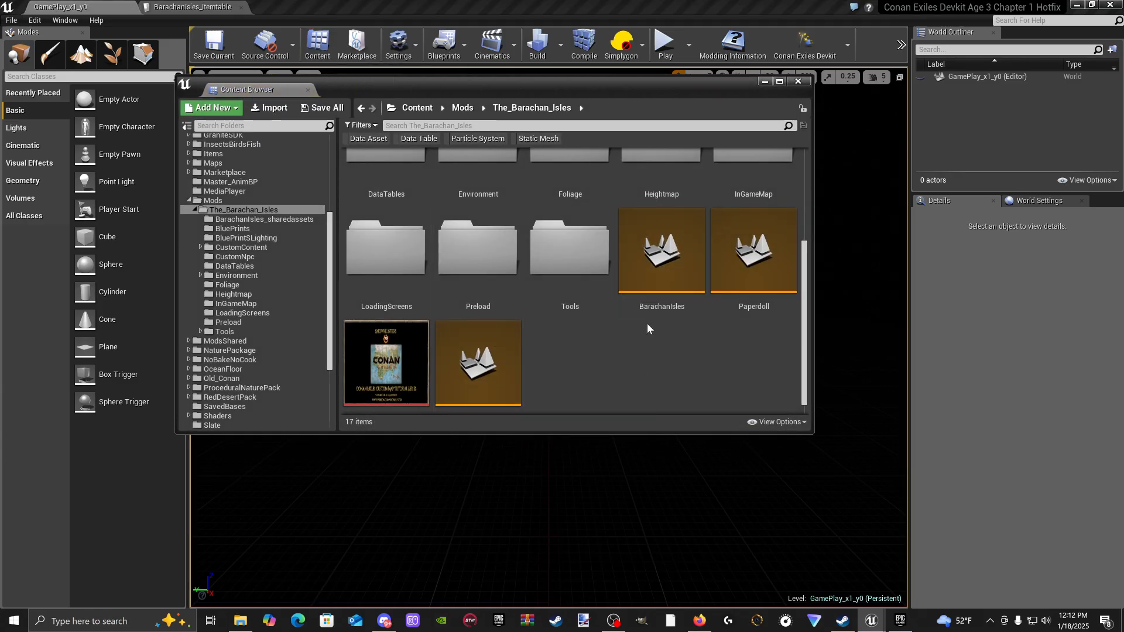
double_click(666, 265)
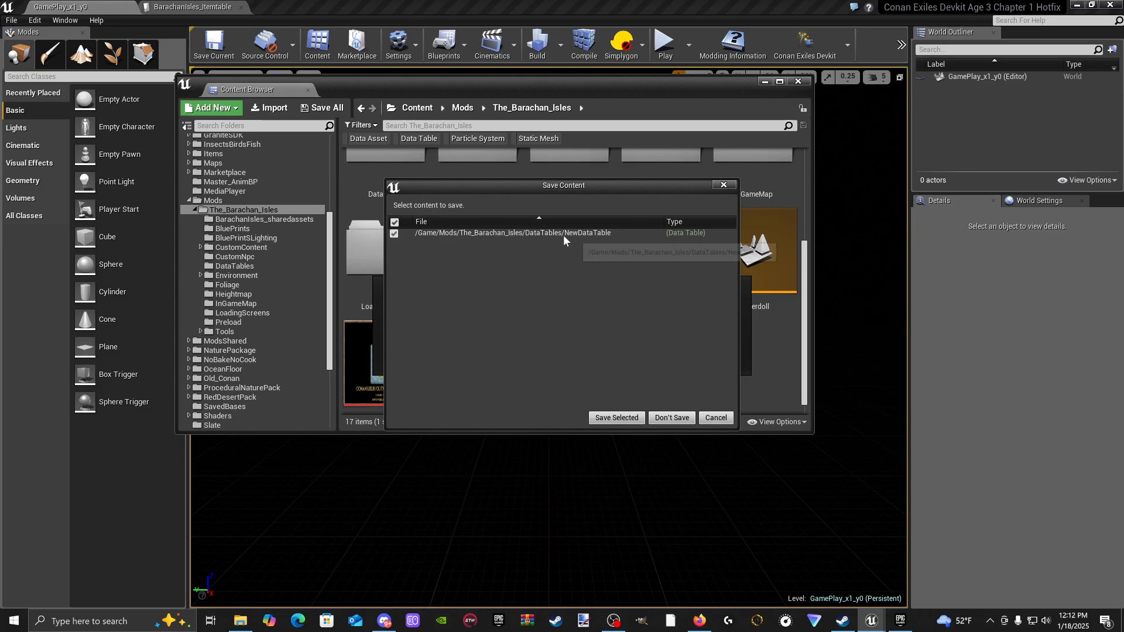
click(672, 417)
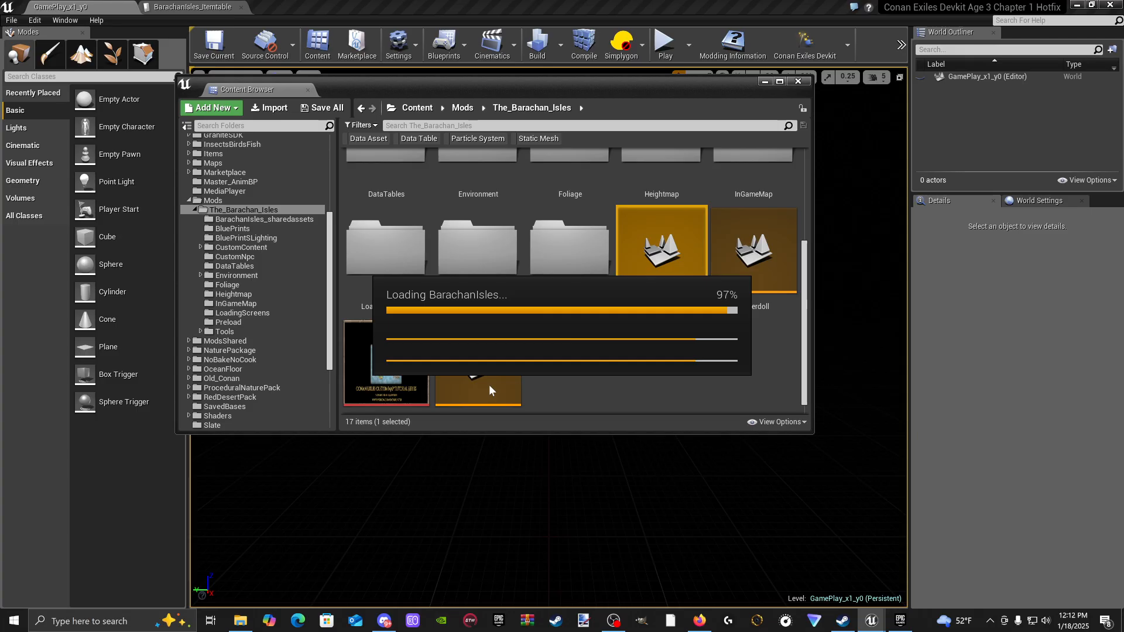
click(765, 80)
Step: Load the Heightmap_X1_Y0 and Heightmap_X1_Y1 sublevels from the level list and expand both to show their child levels
click(64, 20)
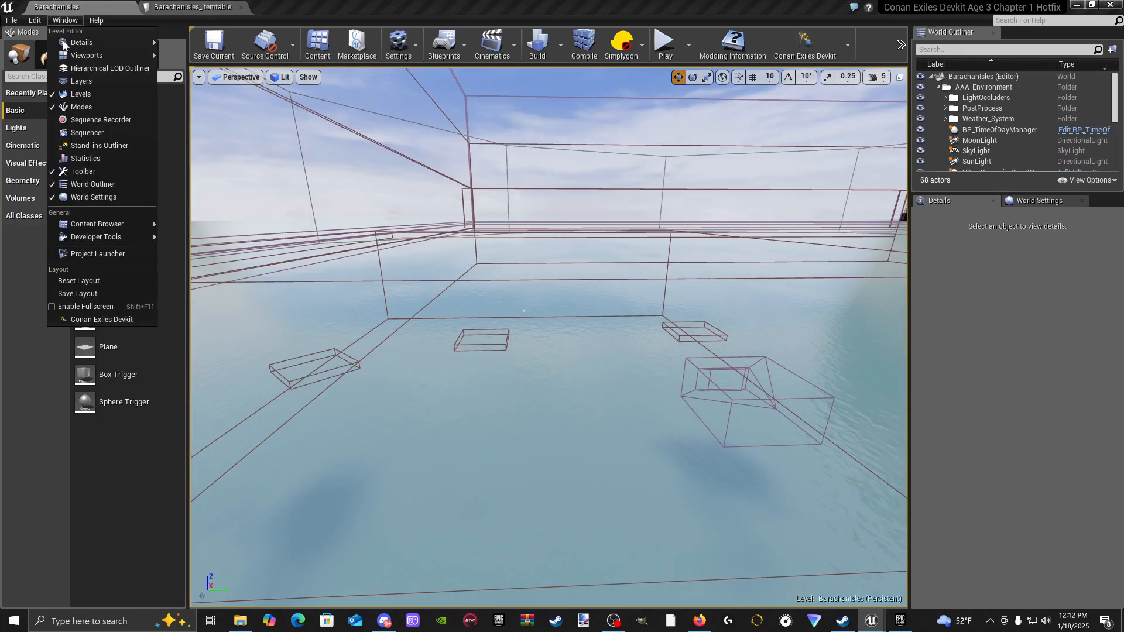
click(81, 93)
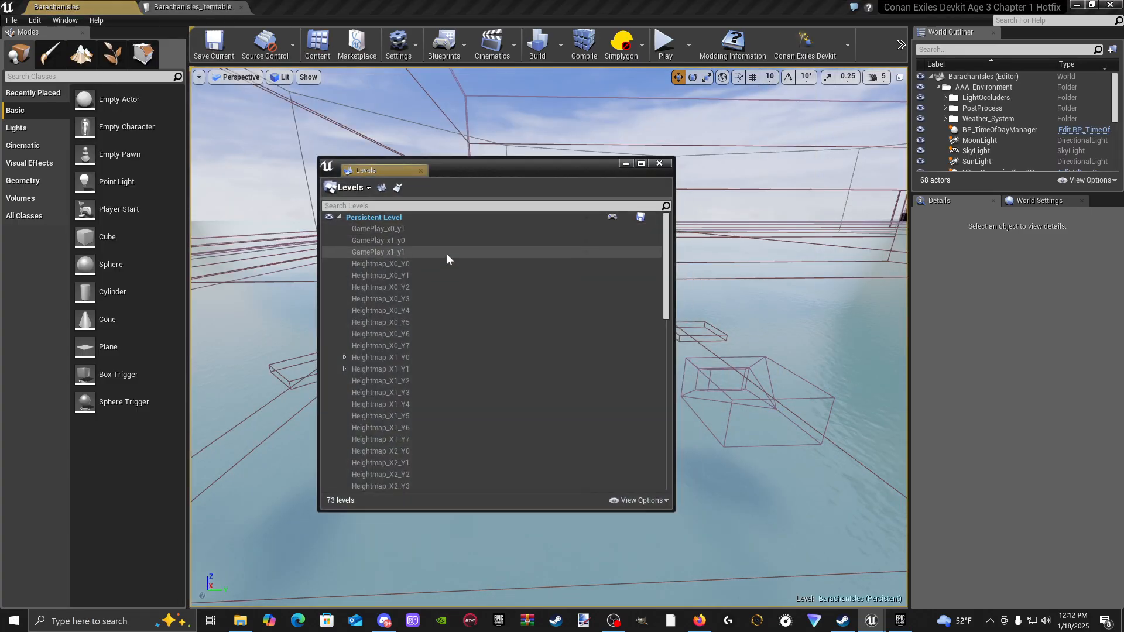
double_click(420, 358)
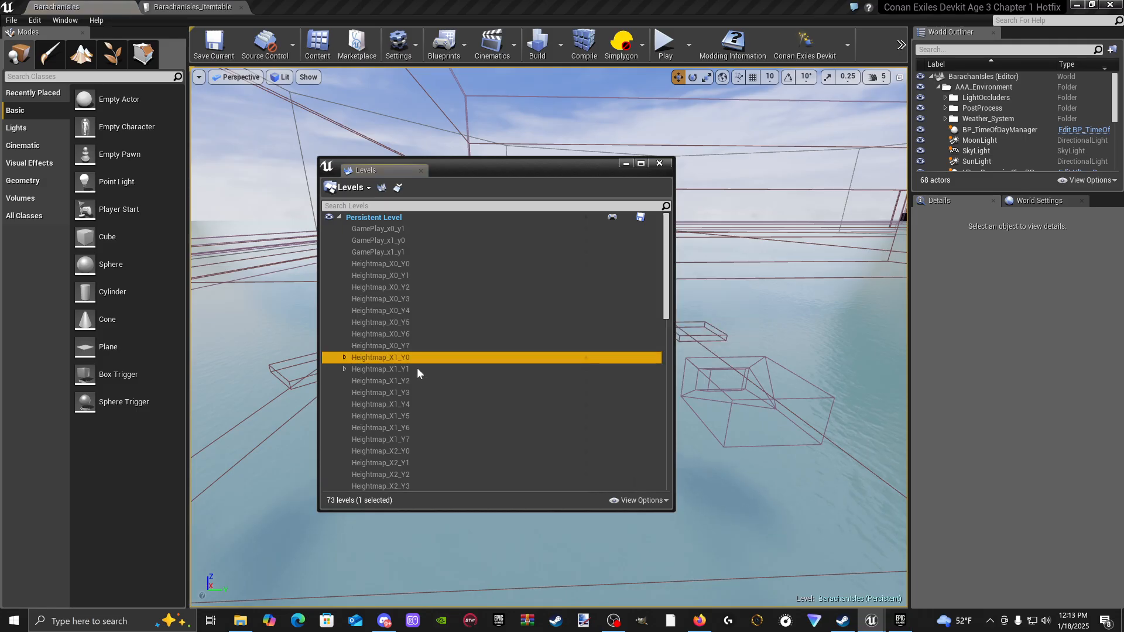
click(417, 368)
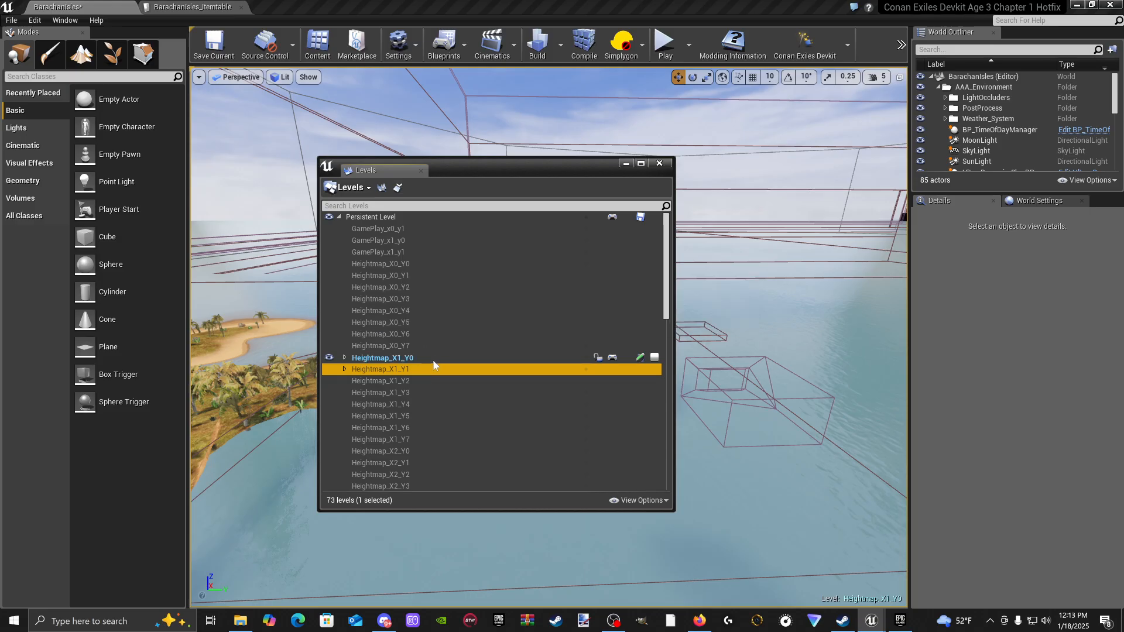
double_click(434, 367)
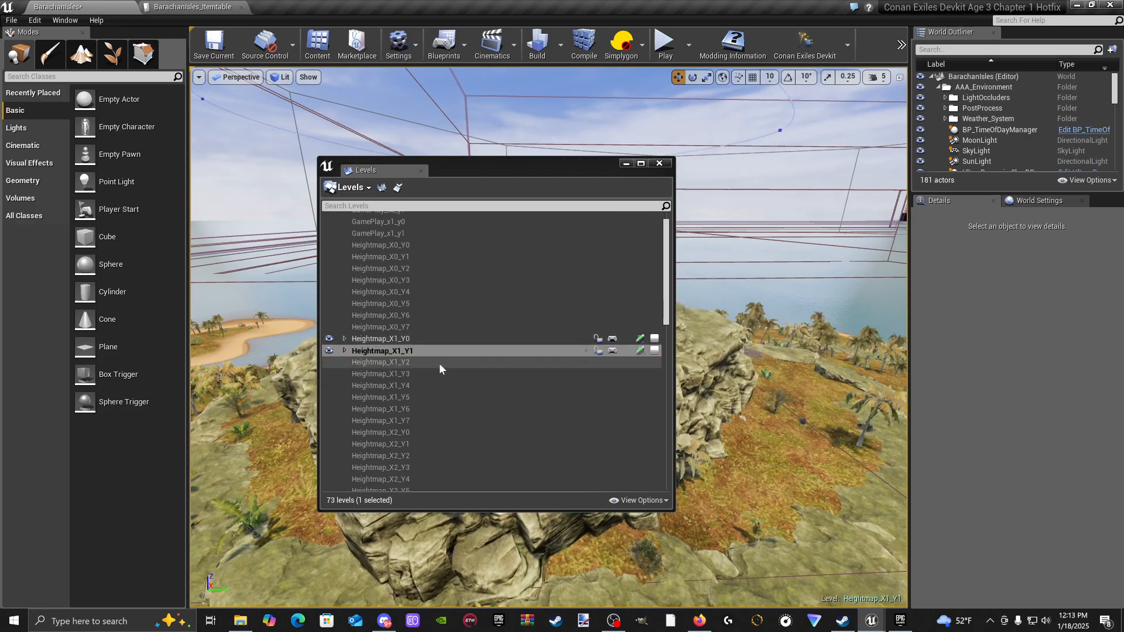
scroll(441, 363, down, 15)
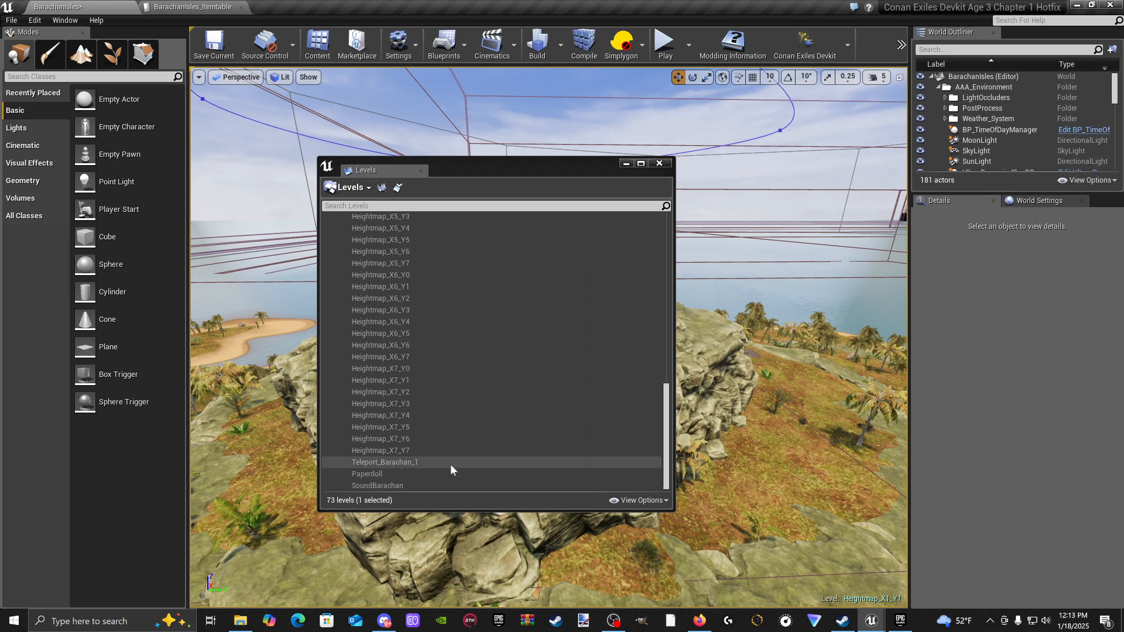
scroll(475, 462, up, 4)
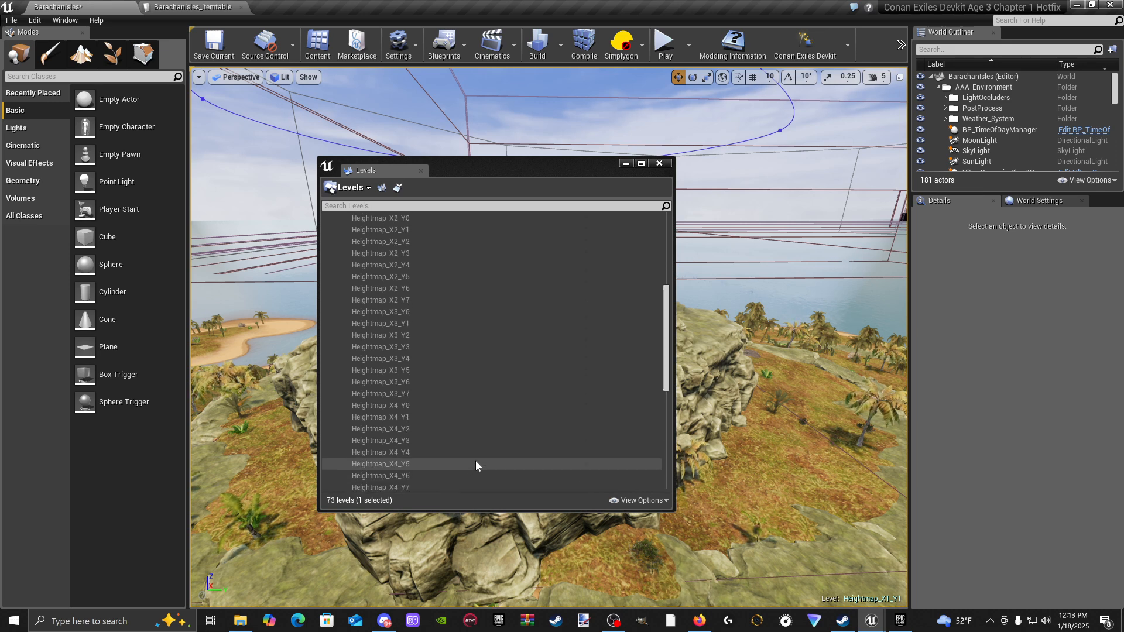
scroll(475, 465, up, 12)
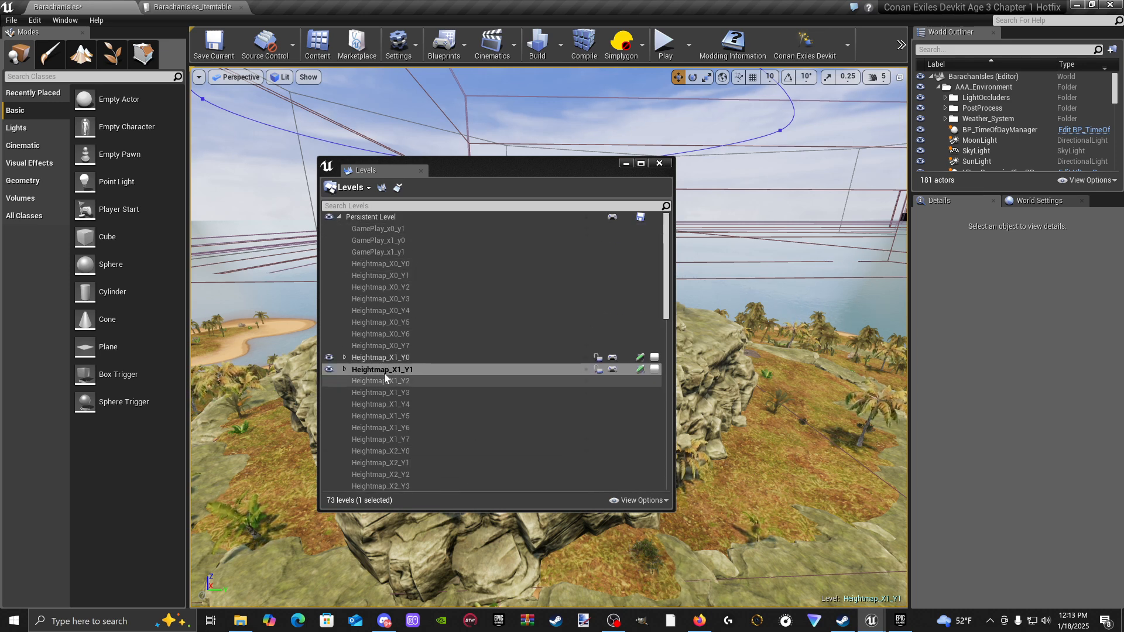
click(344, 369)
click(345, 358)
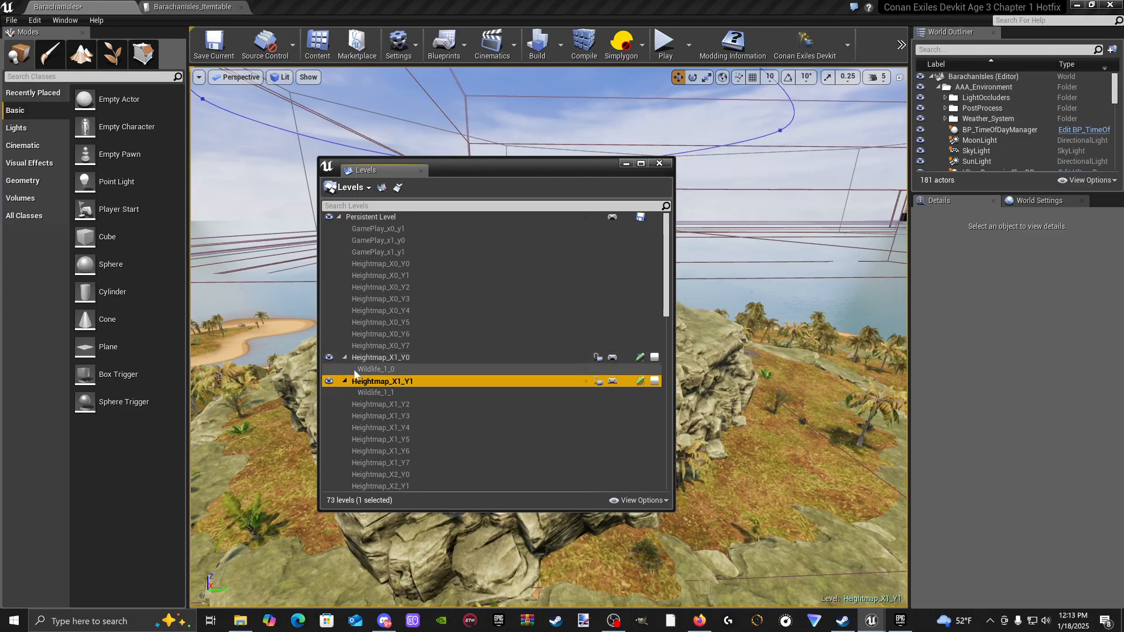
Step: Load the GamePlay_x1_y0 sublevel and nest it under Heightmap_X1_Y0
click(431, 240)
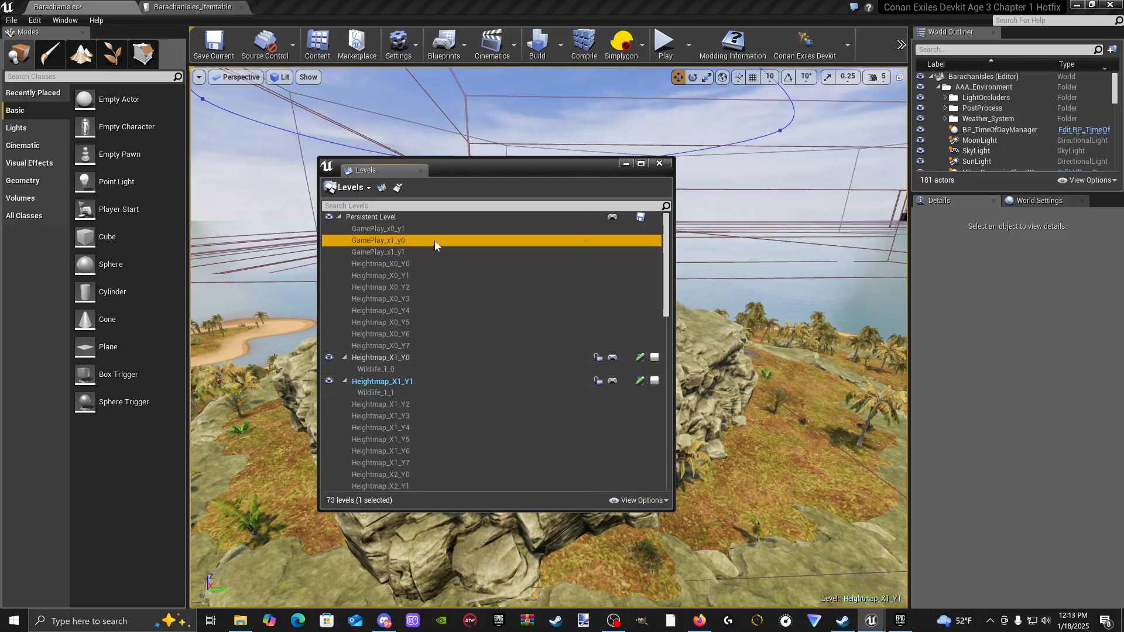
double_click(434, 240)
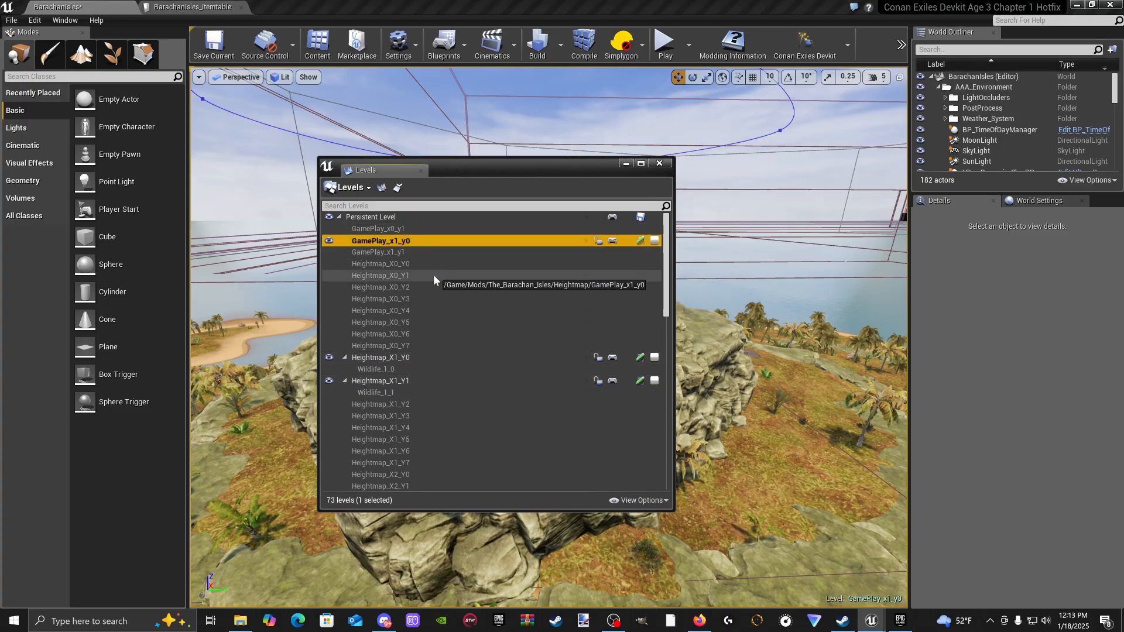
drag(413, 358, 410, 357)
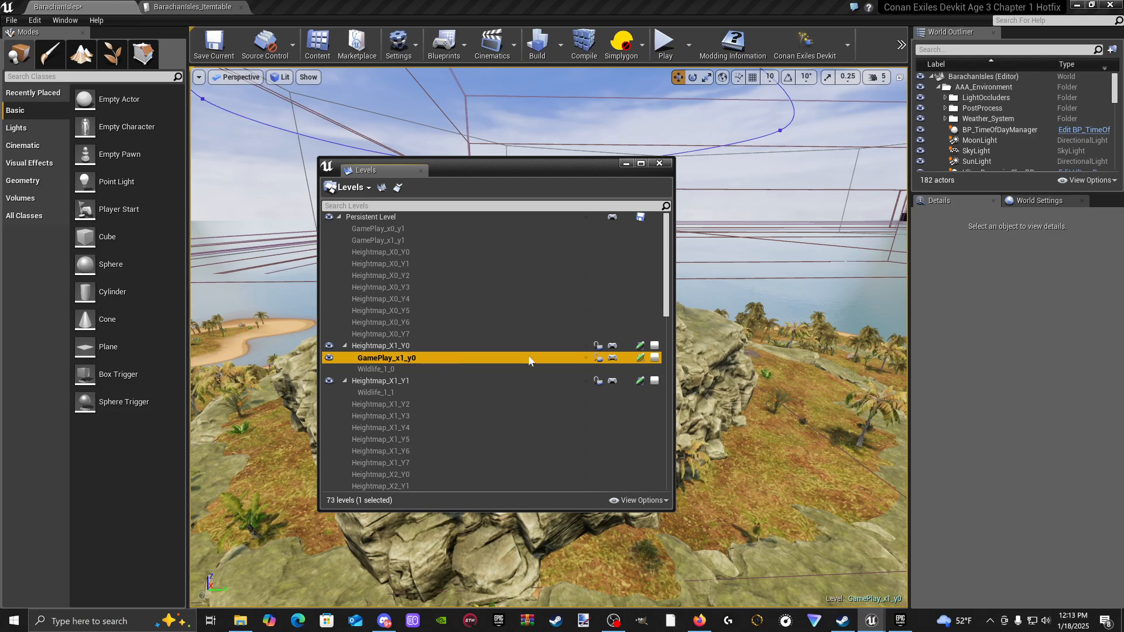
Step: Load the GamePlay_x1_y1 sublevel and nest it under Heightmap_X1_Y1
click(413, 379)
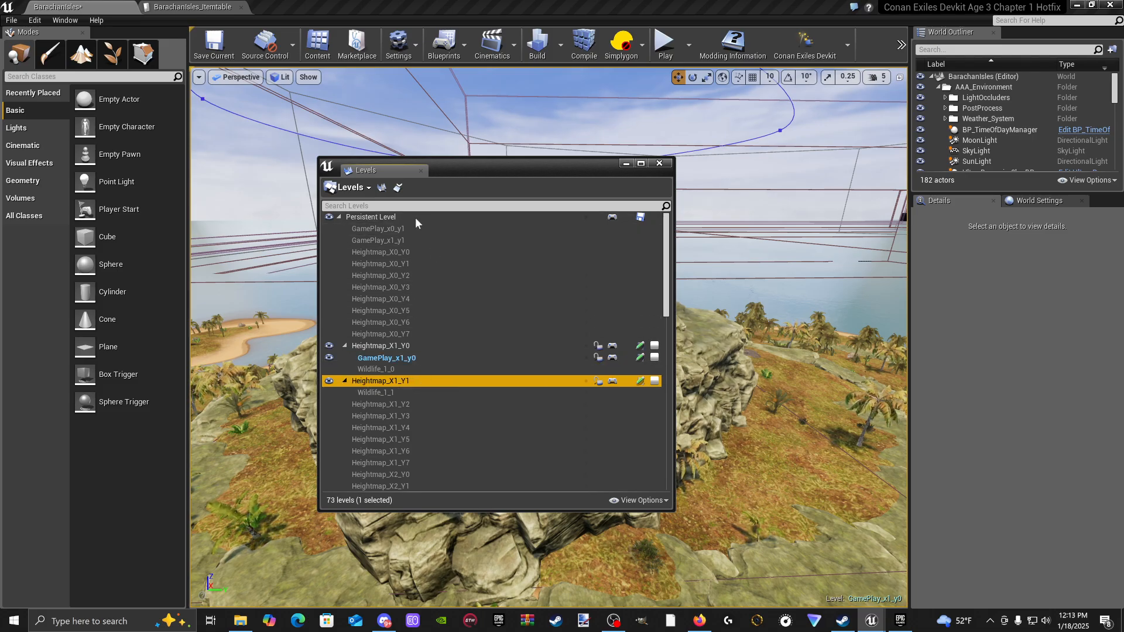
click(398, 240)
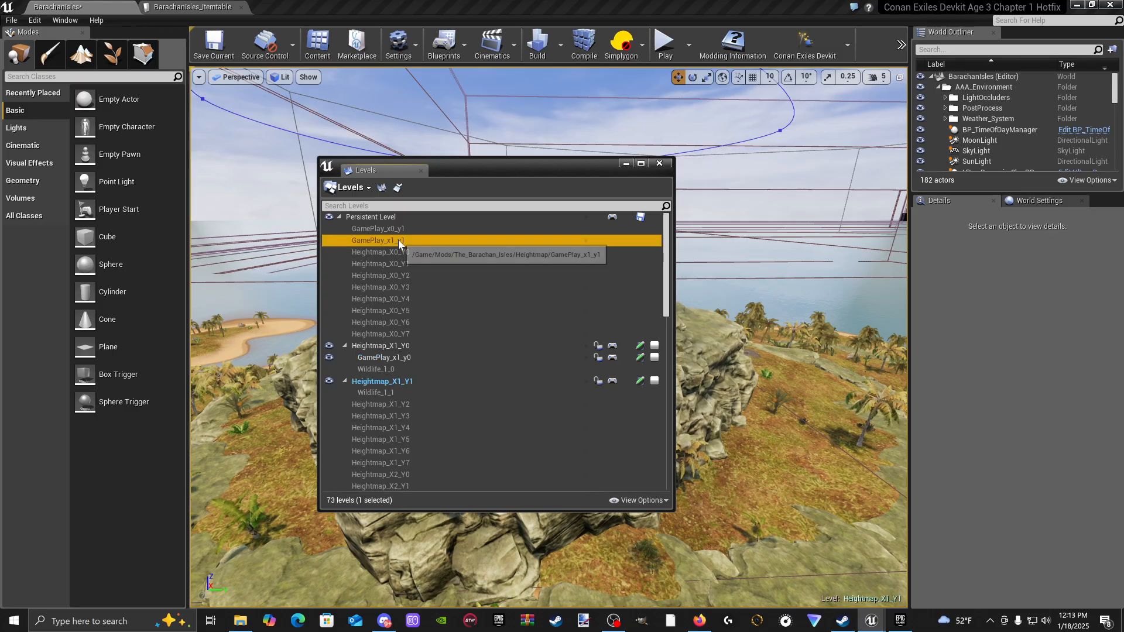
double_click(405, 241)
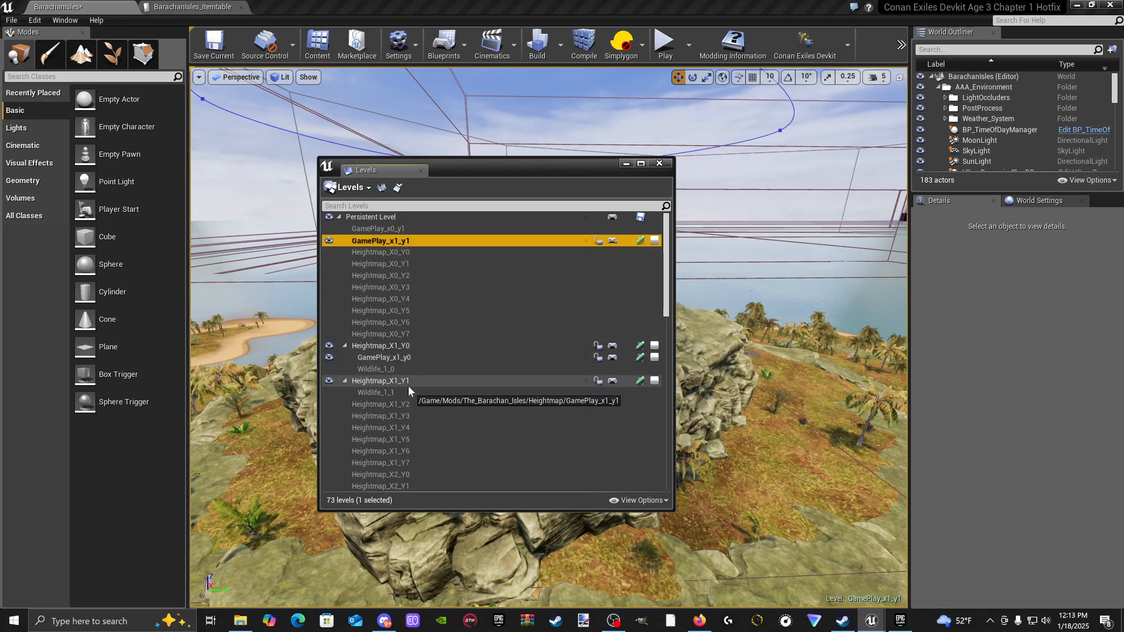
drag(423, 381, 422, 381)
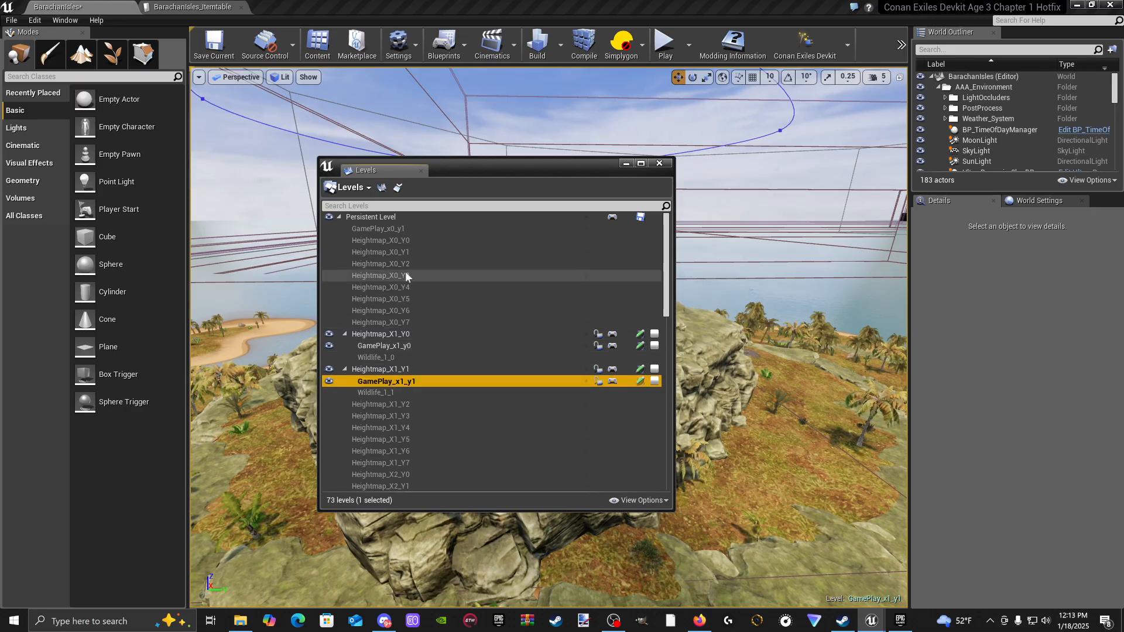
Step: Load Heightmap_X0_Y1 and GamePlay_x0_y1, with the gameplay sublevel nested under that heightmap level
double_click(417, 253)
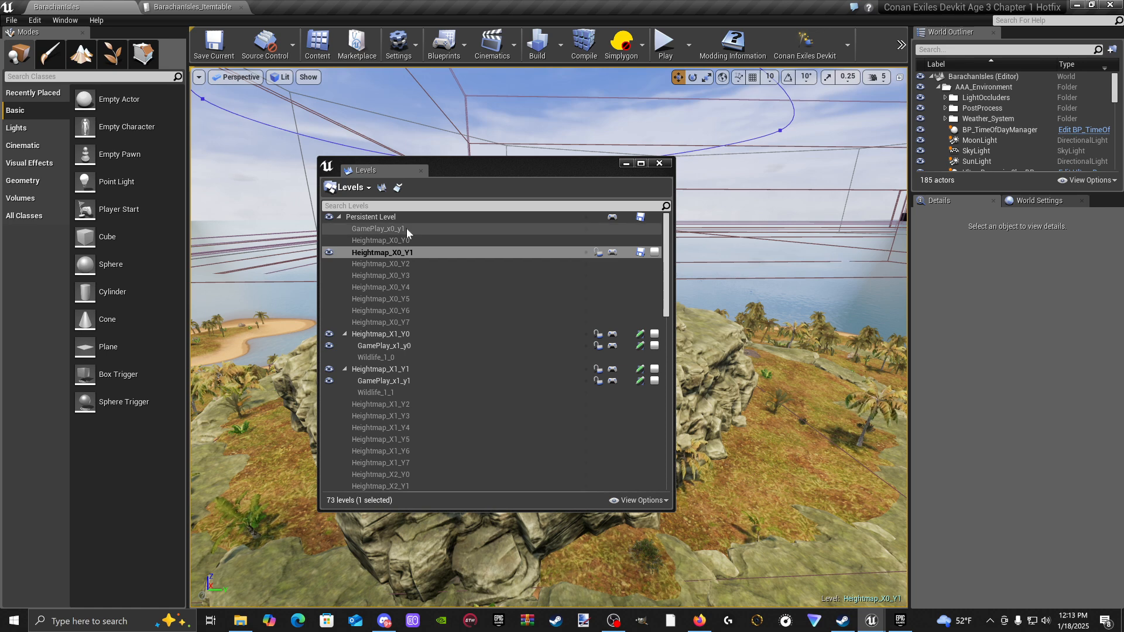
drag(407, 228, 402, 253)
double_click(392, 234)
click(344, 240)
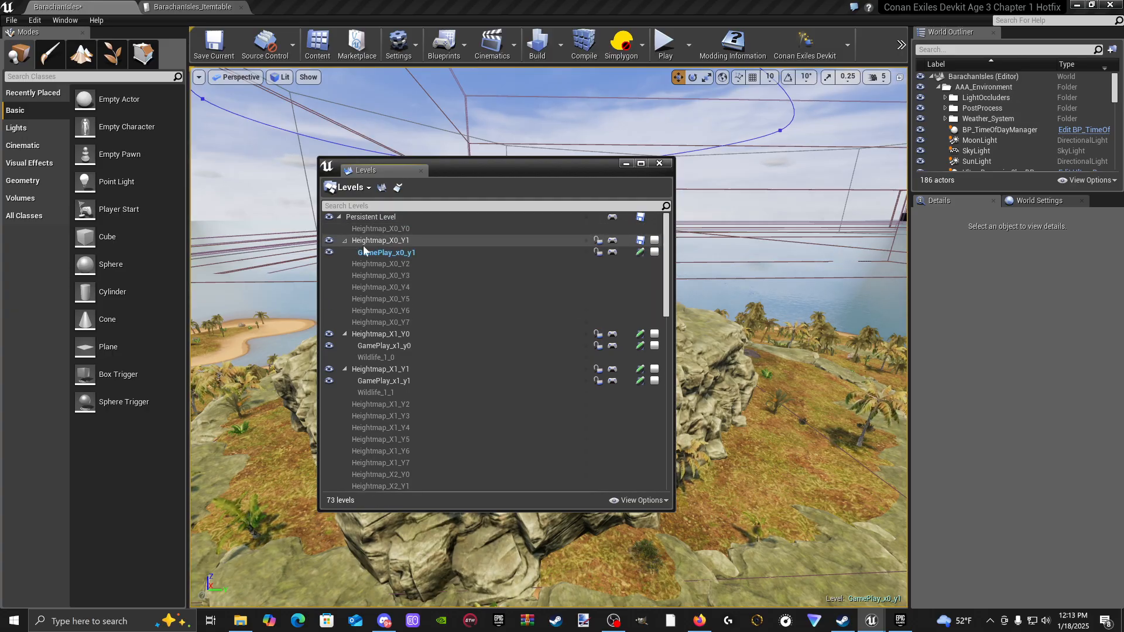
Step: Save GamePlay_x0_y1, GamePlay_x1_y0 and GamePlay_x1_y1 together with the modified Heightmap_X1_Y0 and Heightmap_X1_Y1 levels
click(640, 252)
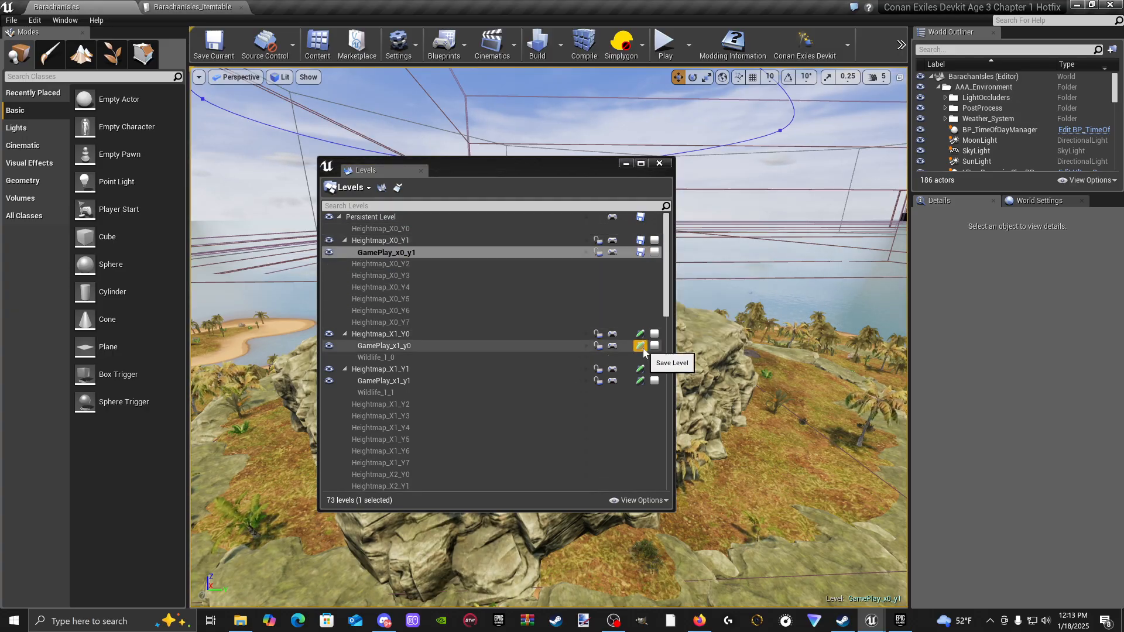
click(639, 346)
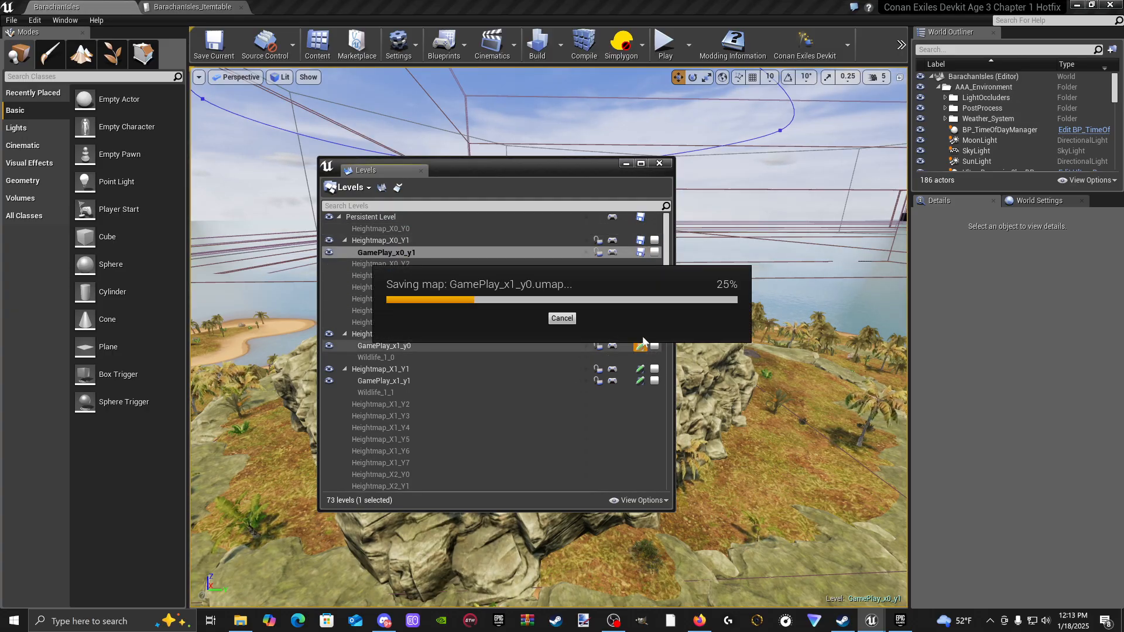
click(639, 369)
click(641, 381)
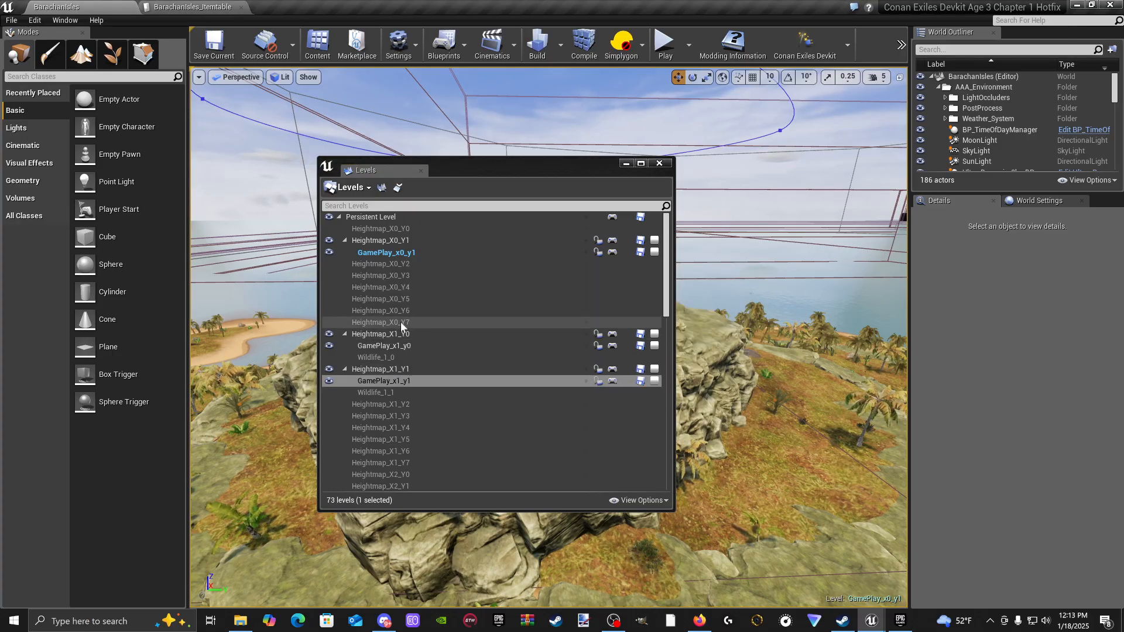
Step: Make GamePlay_x1_y0 the current level and close the level list
click(438, 336)
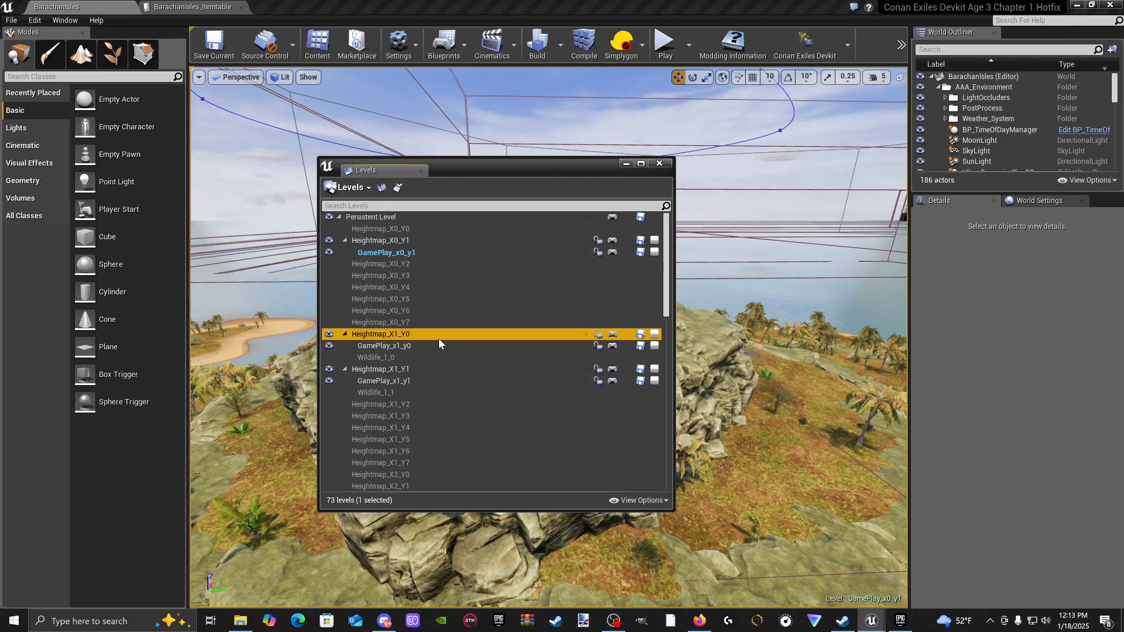
click(330, 334)
click(329, 334)
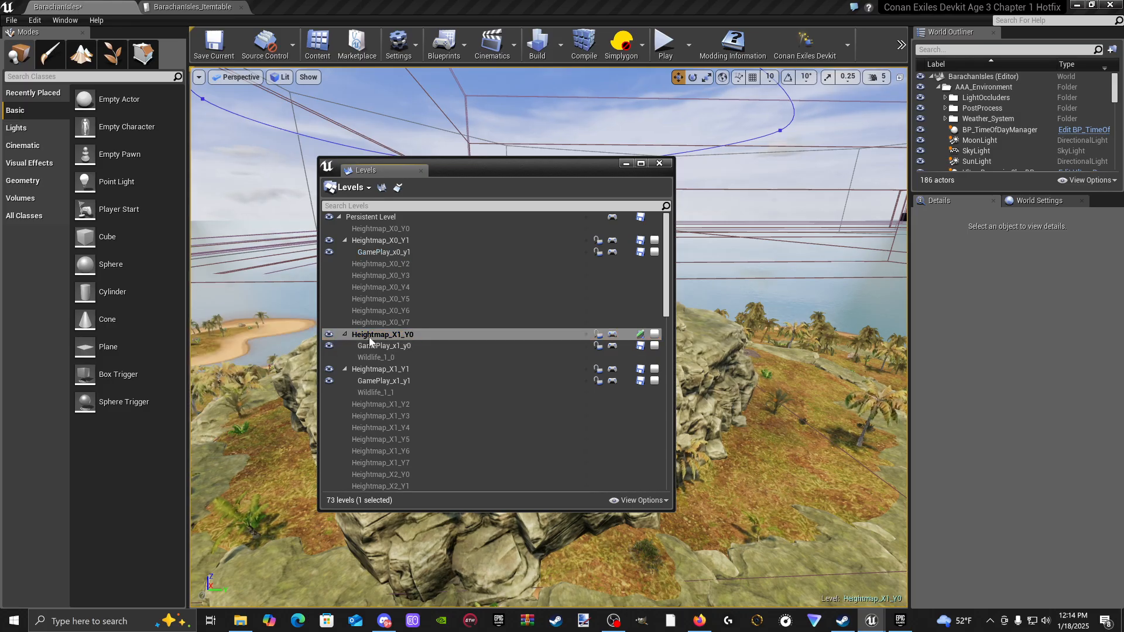
double_click(430, 334)
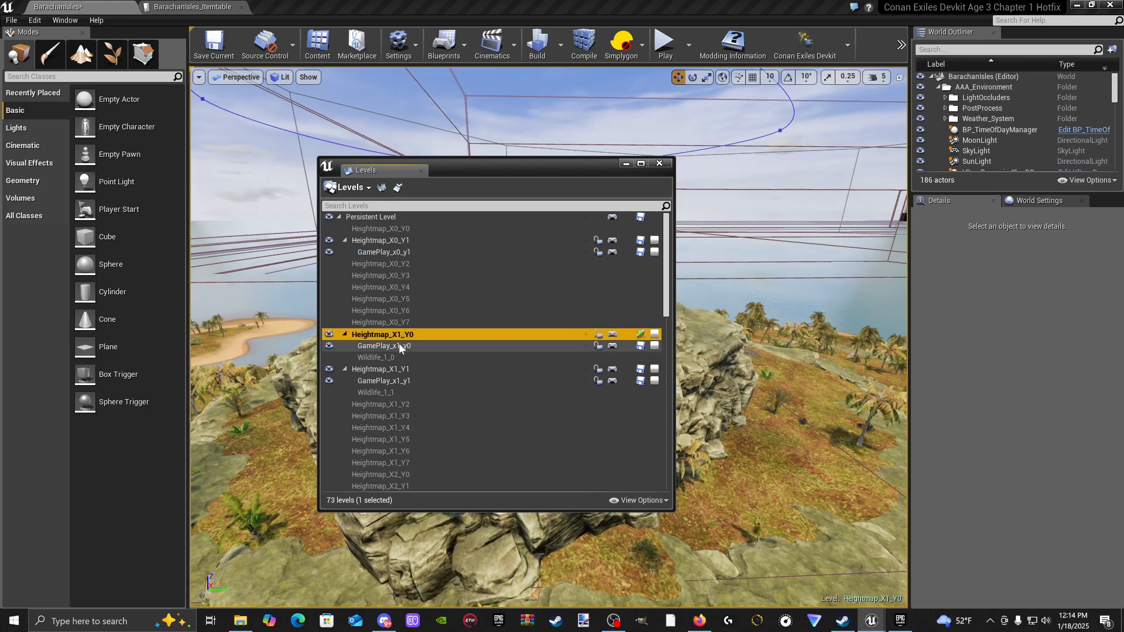
click(401, 348)
double_click(409, 347)
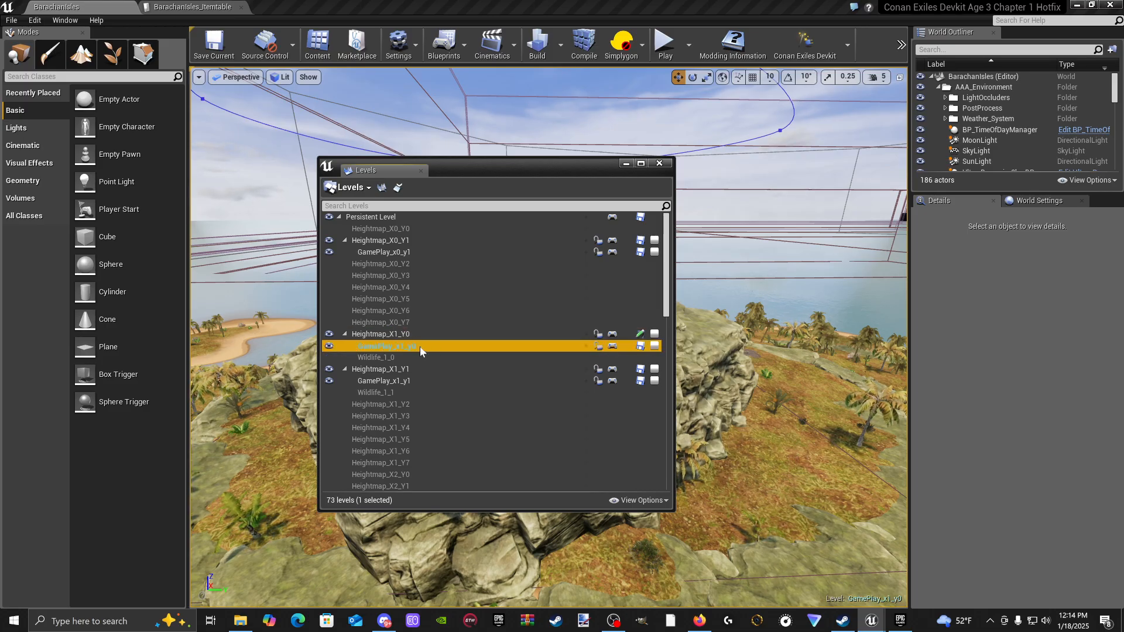
click(659, 164)
mouse_move(658, 246)
right_down()
mouse_move(492, 245)
mouse_move(509, 234)
mouse_move(568, 236)
mouse_move(700, 253)
mouse_move(653, 264)
right_up()
key(w)
scroll(653, 263, down, 5)
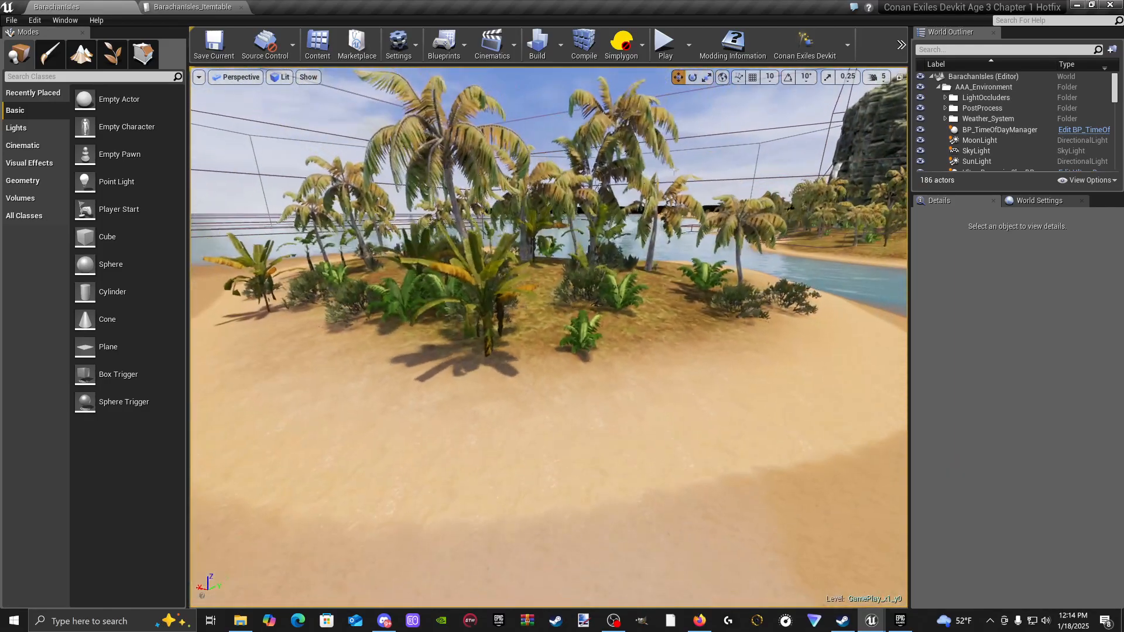
Step: Delete the NewDataTable asset from the DataTables folder of The_Barachan_Isles mod
click(316, 46)
drag(517, 83, 545, 91)
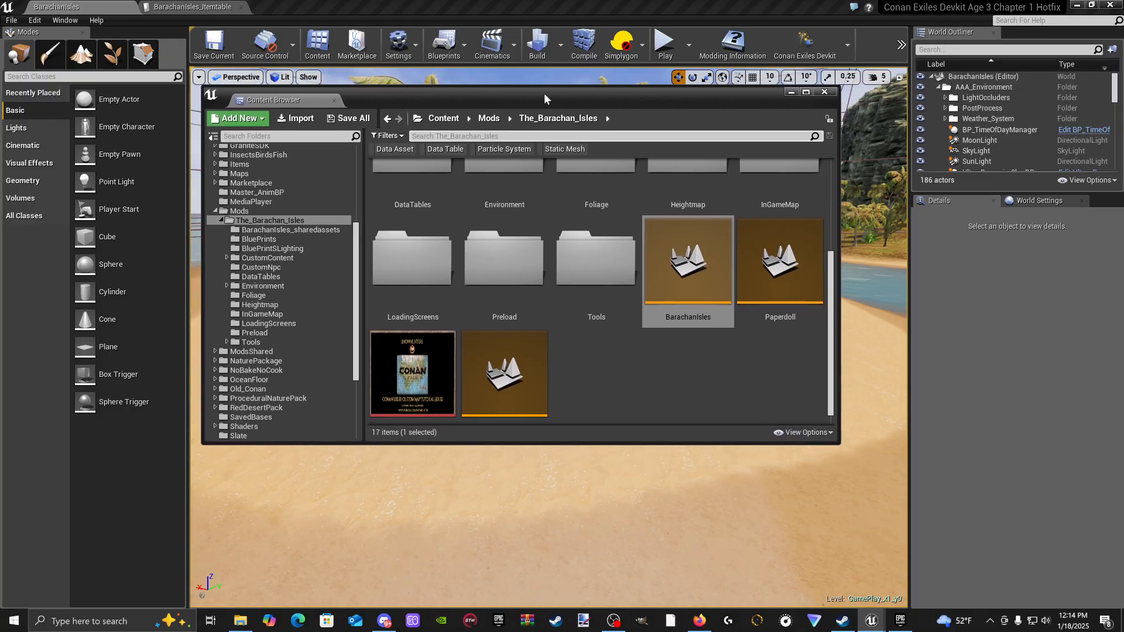
scroll(571, 262, up, 3)
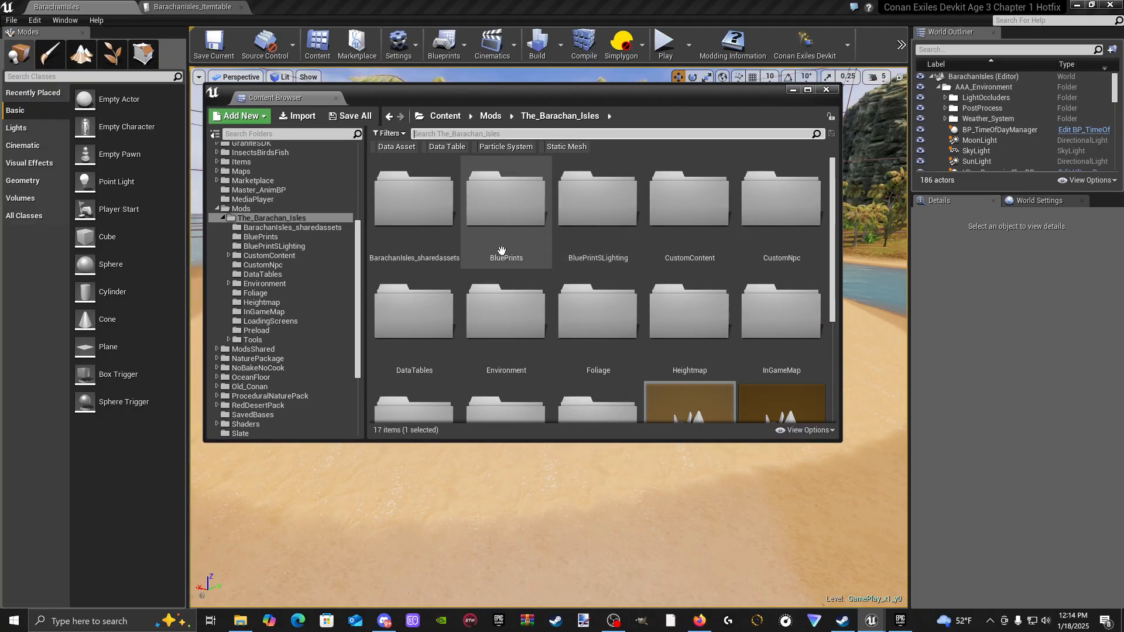
scroll(553, 286, down, 1)
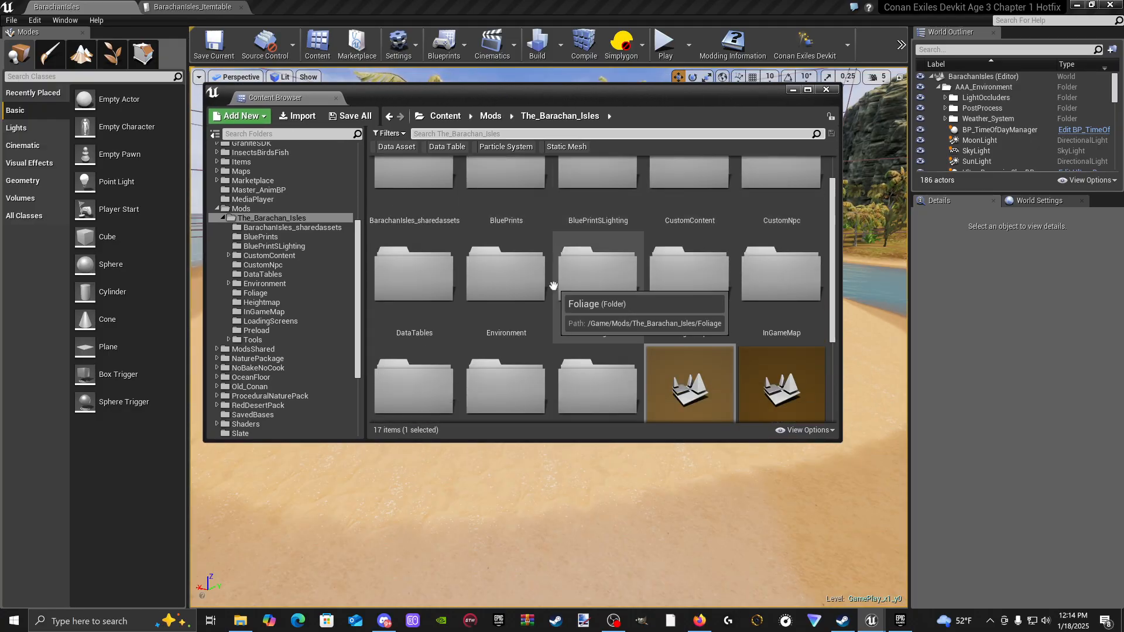
double_click(423, 283)
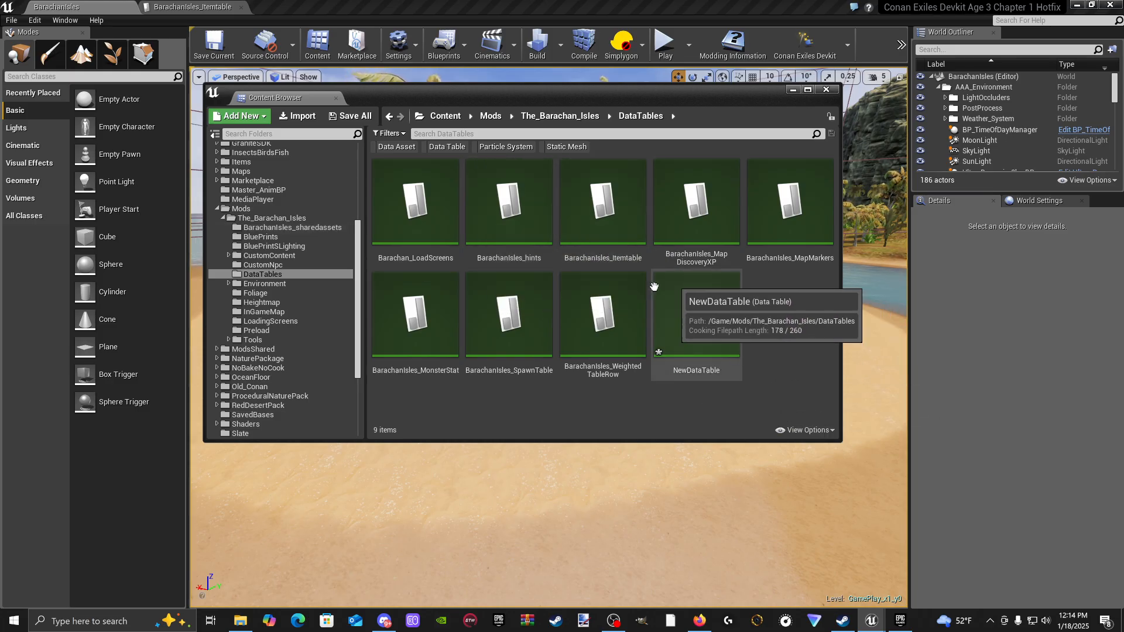
right_click(722, 349)
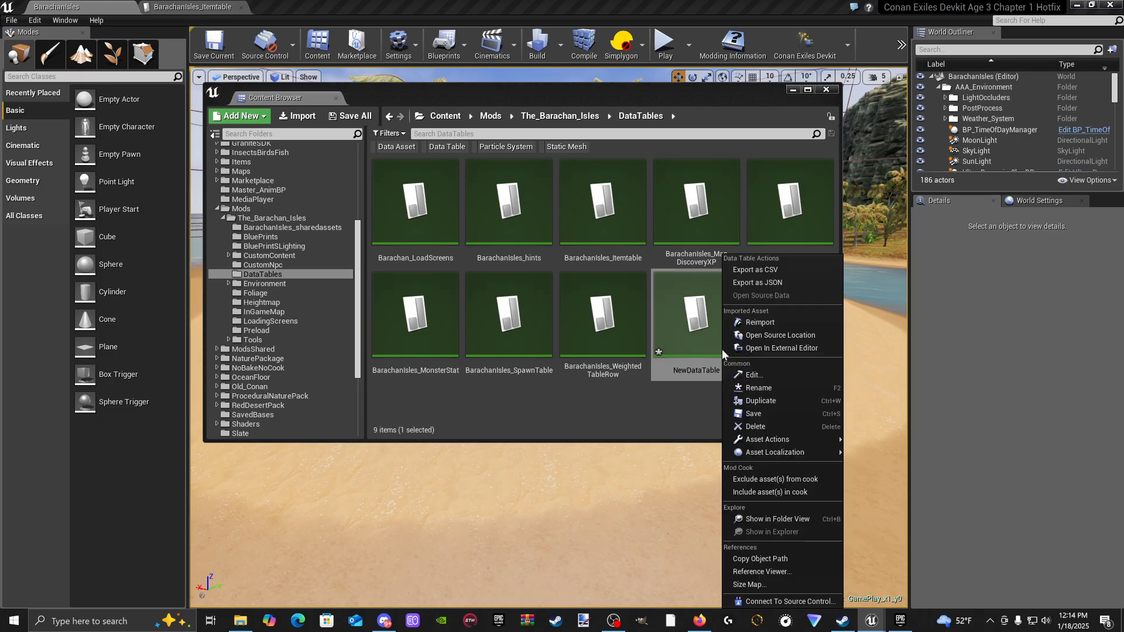
click(767, 425)
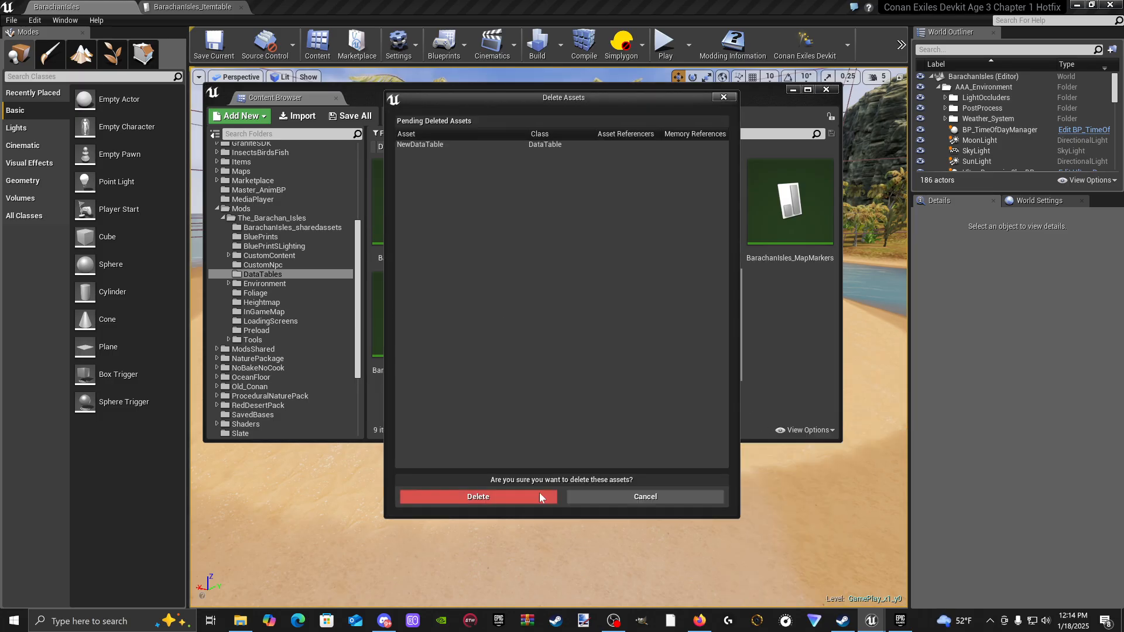
click(539, 495)
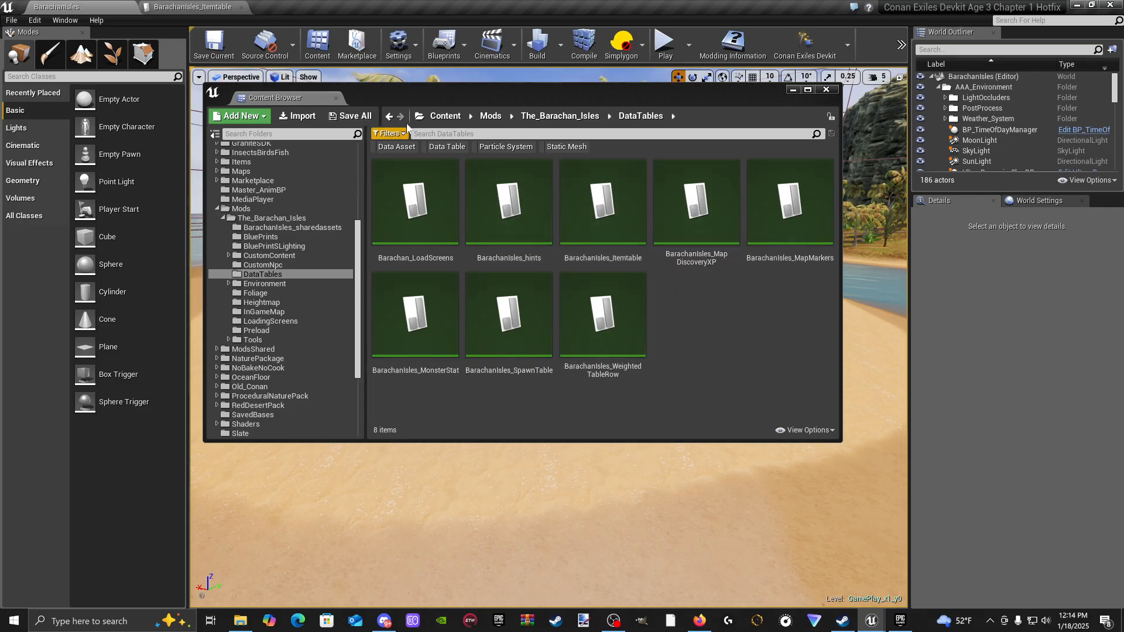
Step: Search all project content for "item" among data tables only, and open the base game's ItemTable
click(448, 147)
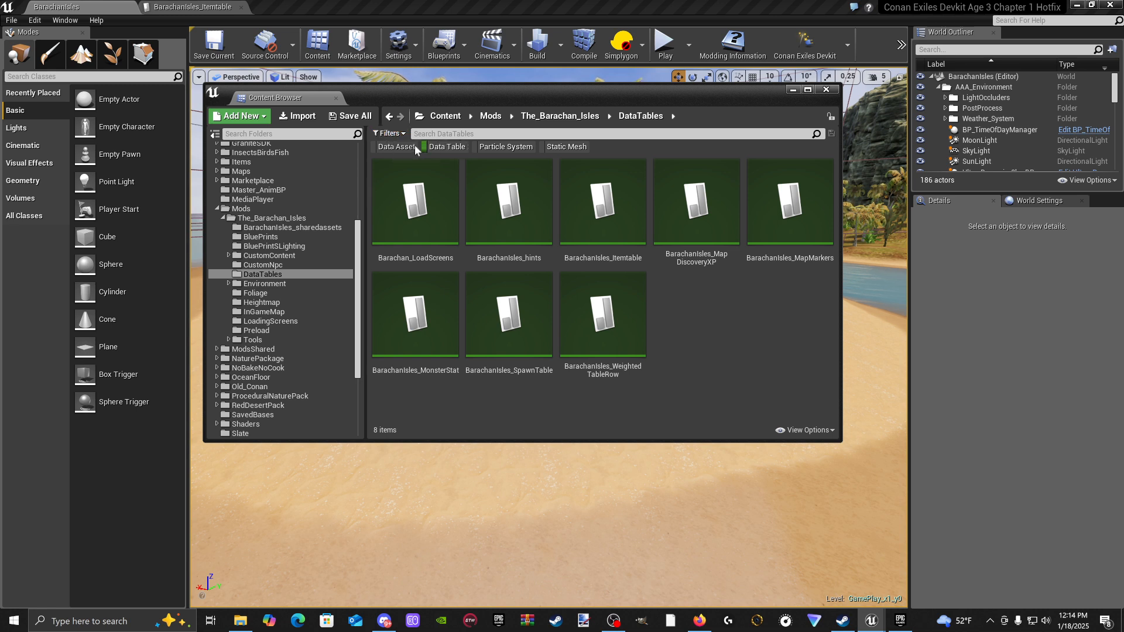
click(445, 116)
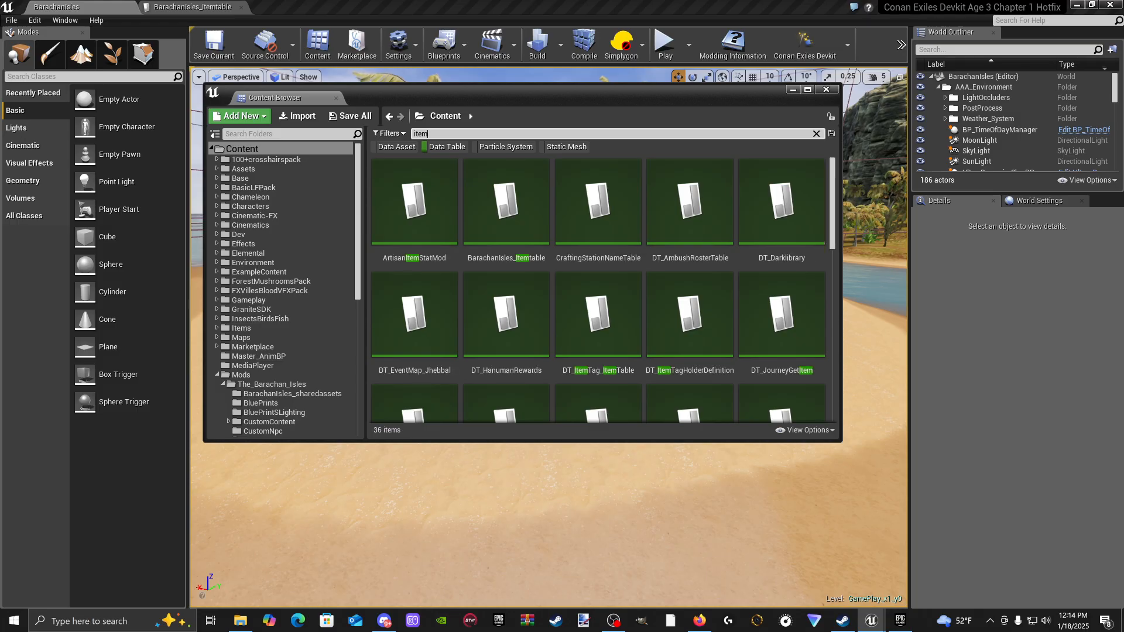
text(abl)
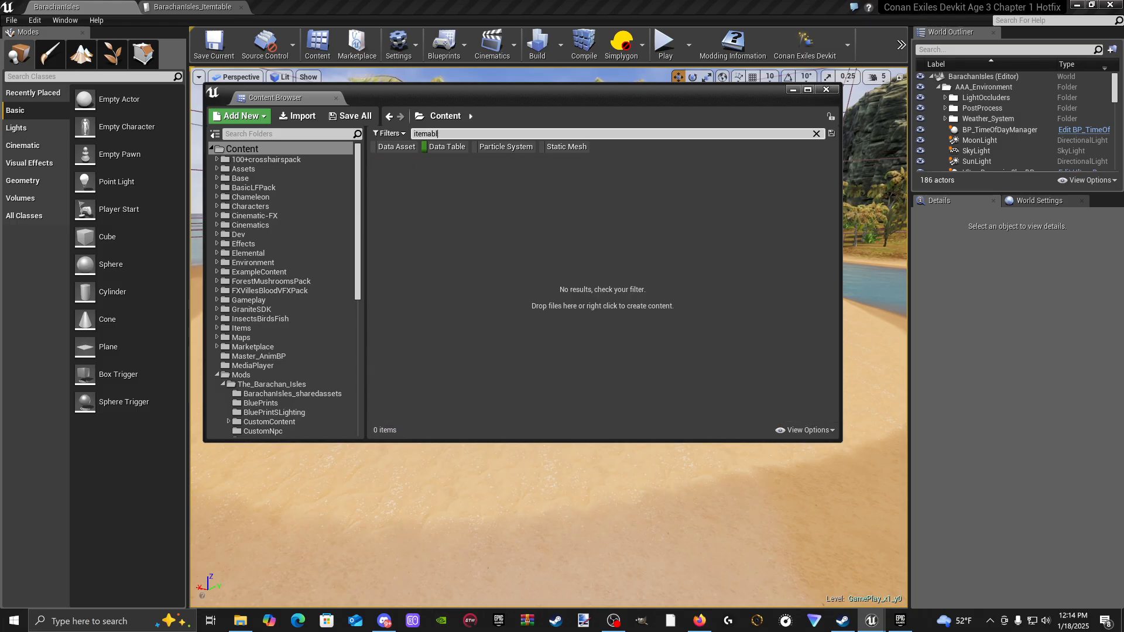
key(BackSpace)
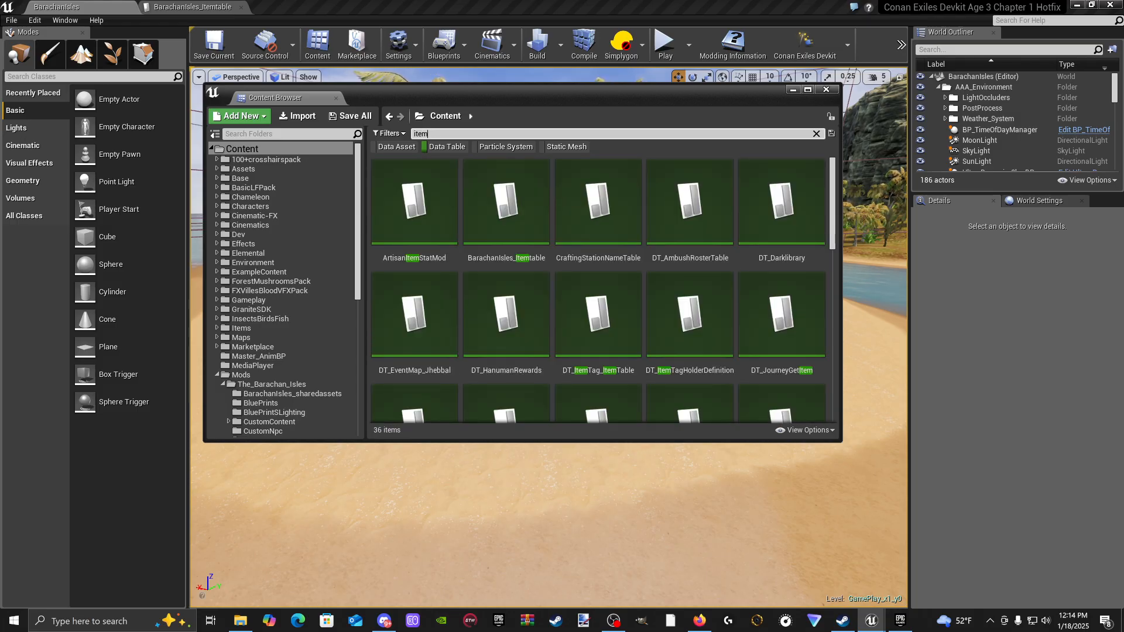
scroll(561, 310, down, 6)
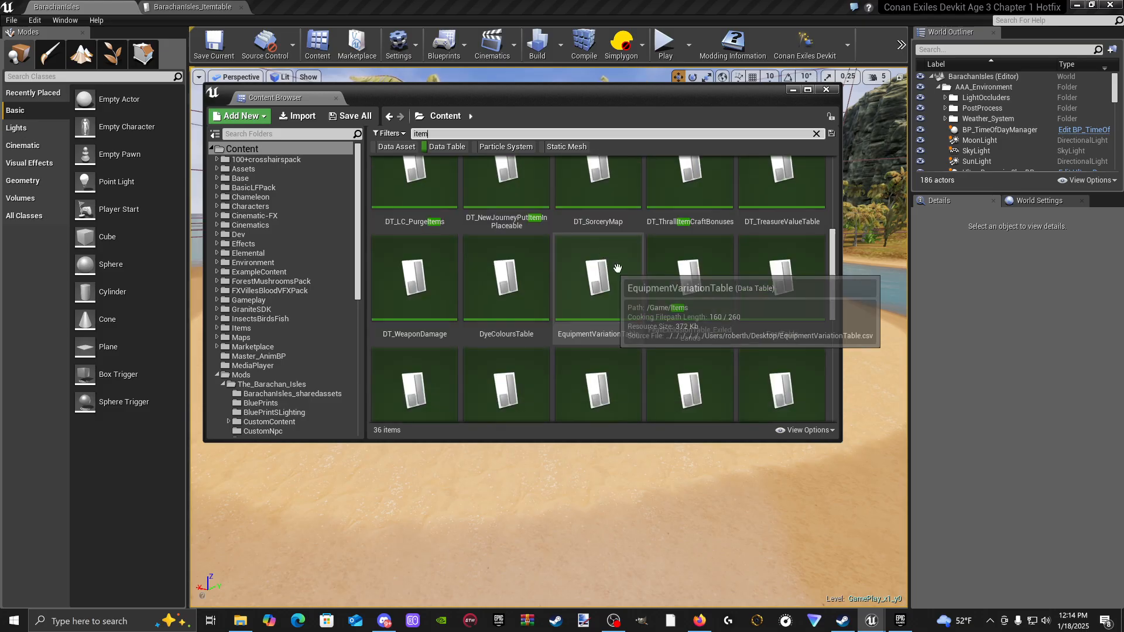
scroll(608, 269, down, 5)
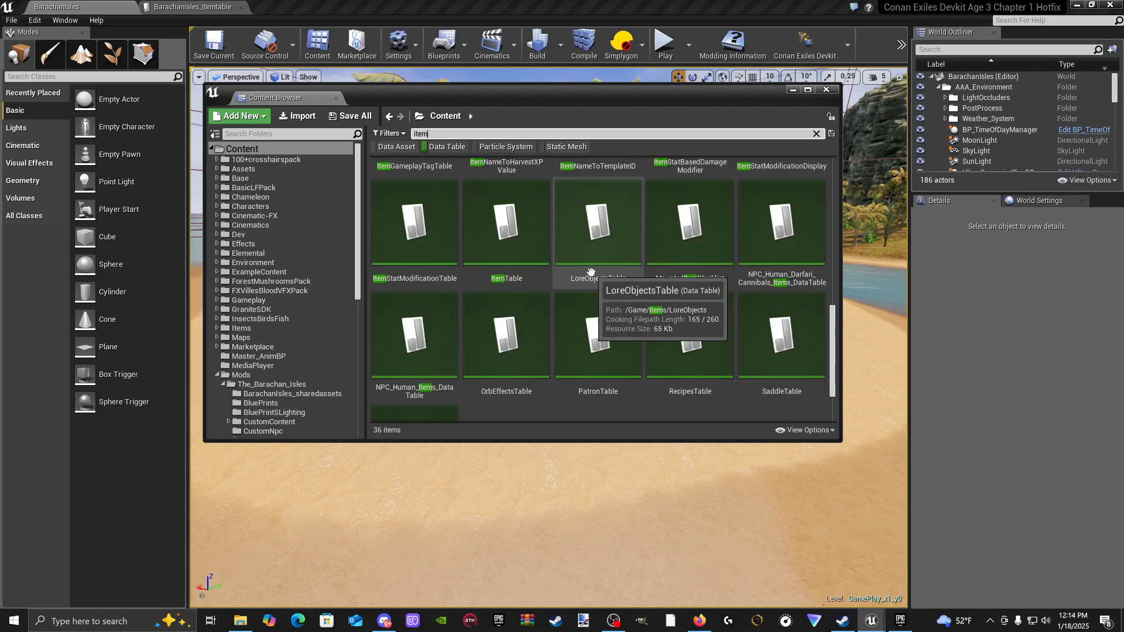
click(517, 241)
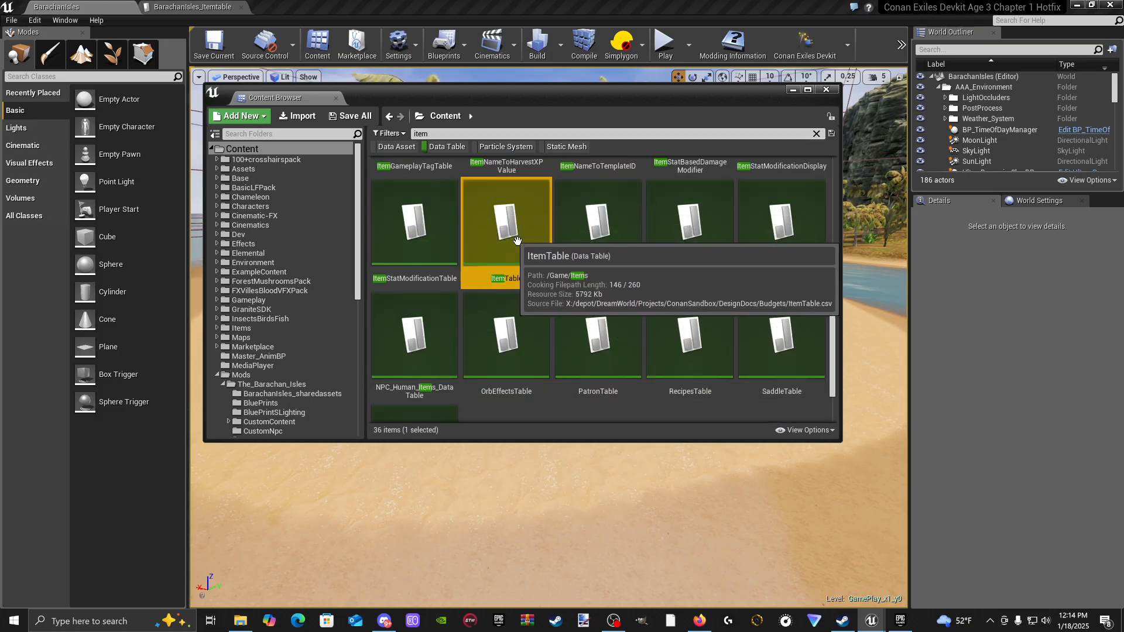
double_click(524, 247)
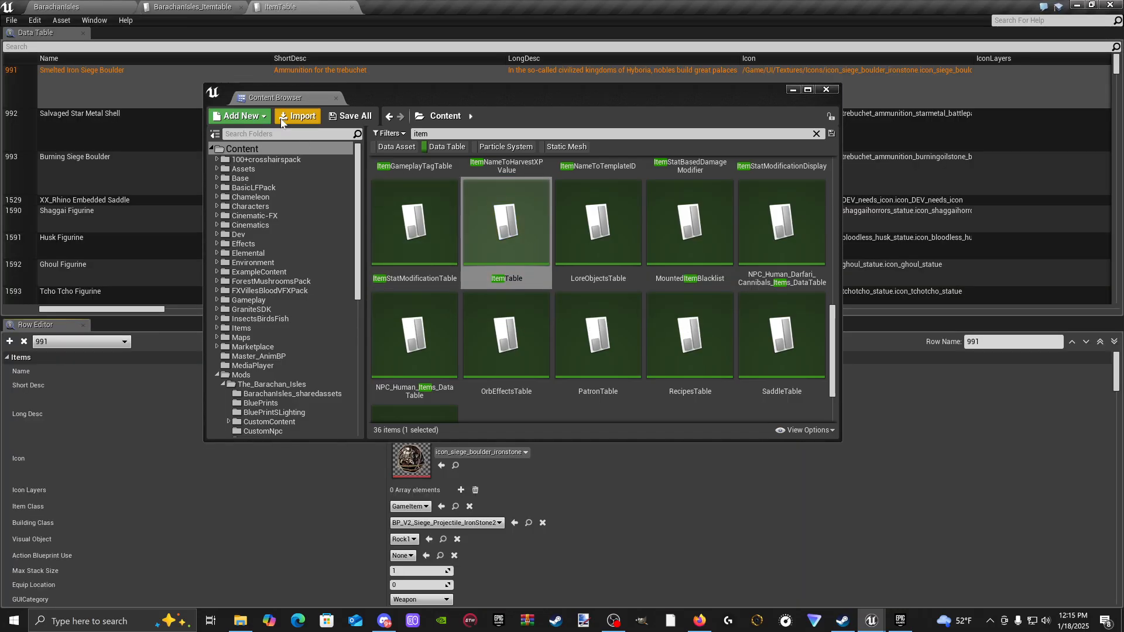
Step: Clear the asset search, minimize the asset browser and filter the ItemTable rows by "lore"
click(428, 134)
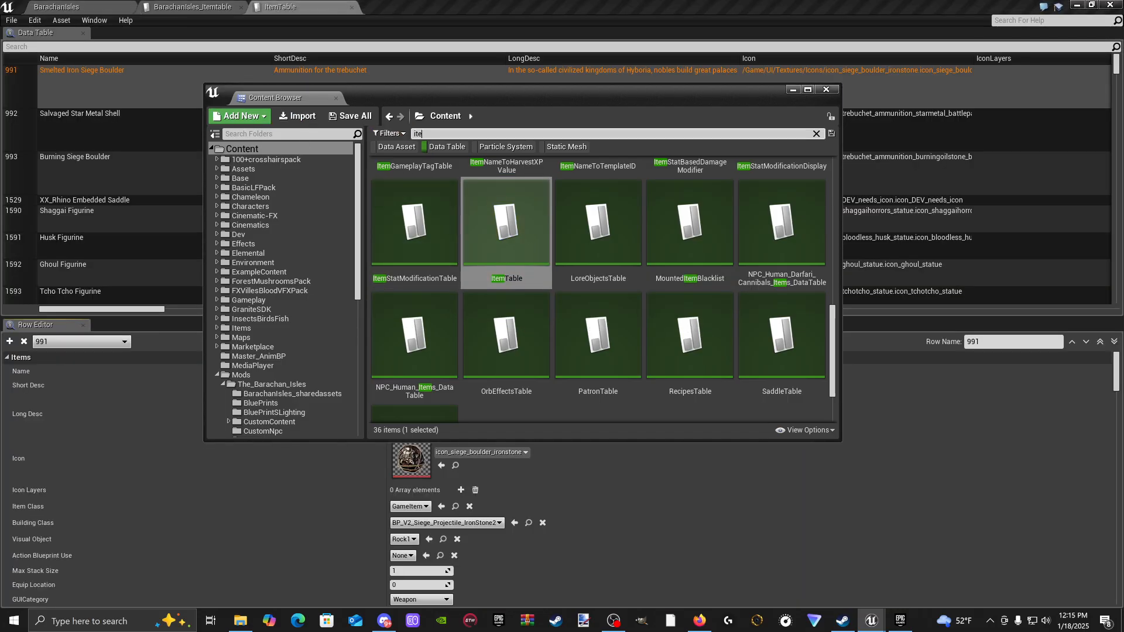
click(790, 89)
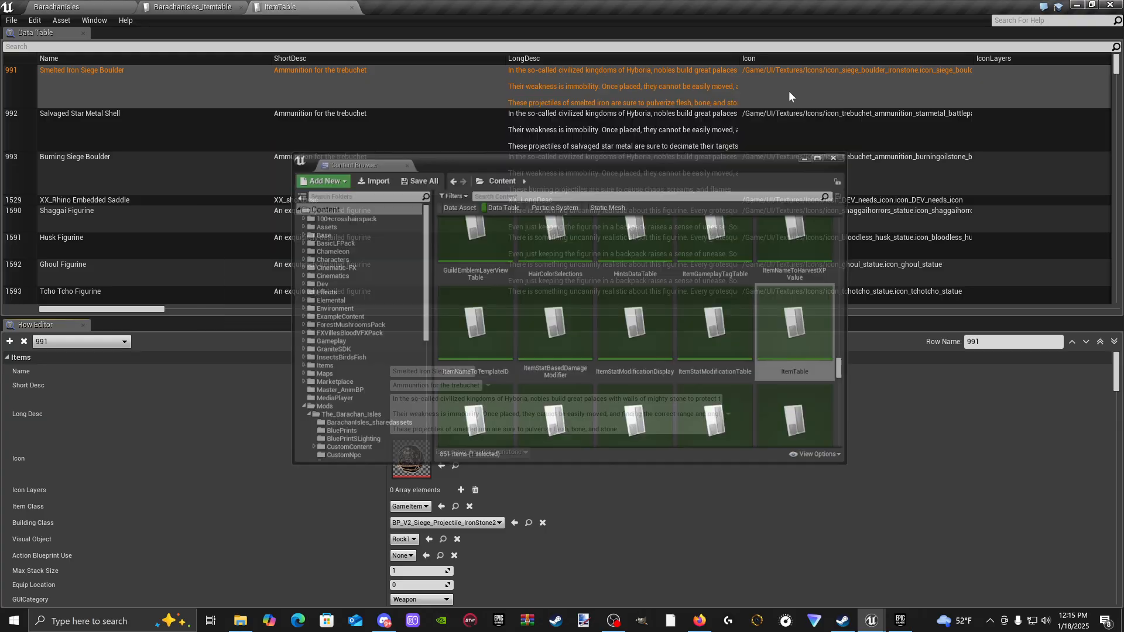
click(5, 46)
text(l)
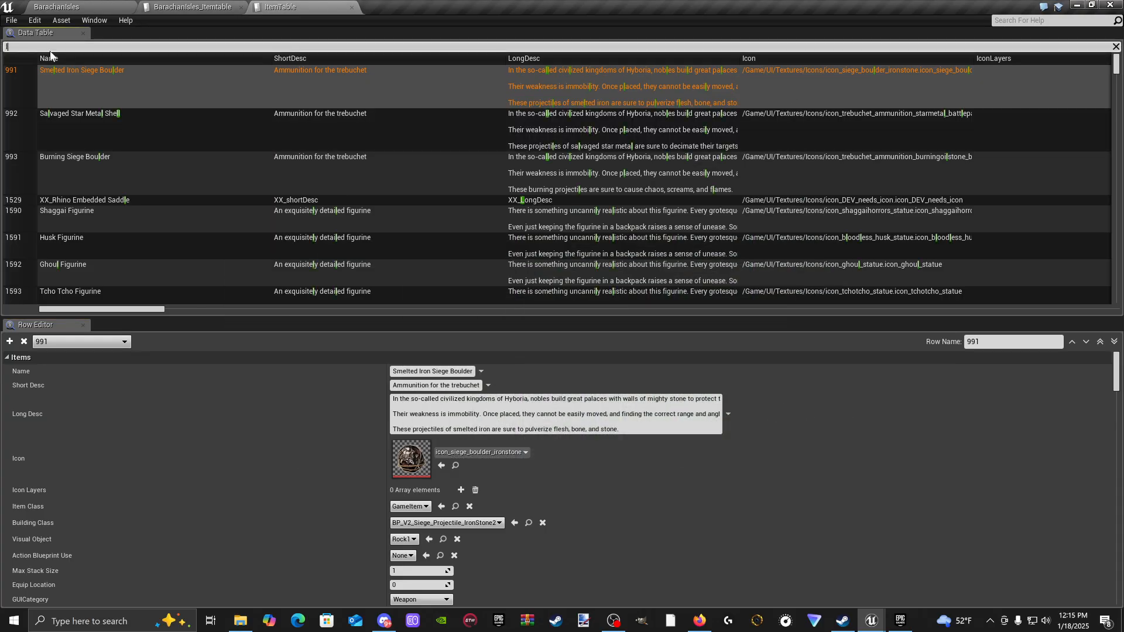
text(ore)
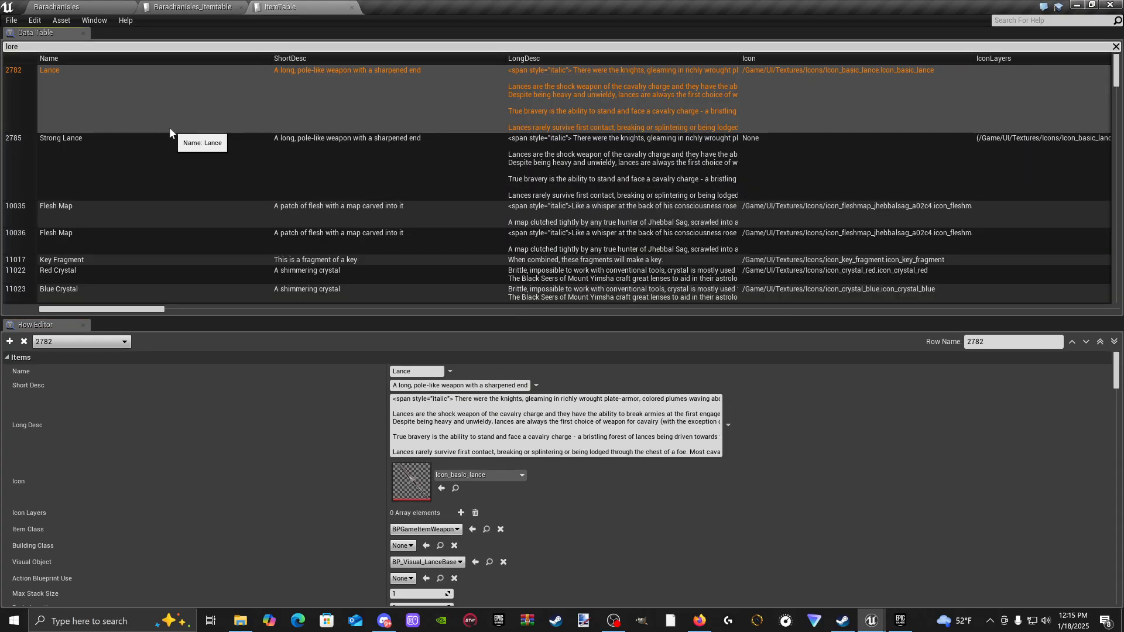
Step: Find the Razma's Journal #1 row among the filtered lore items and select it
scroll(170, 129, down, 10)
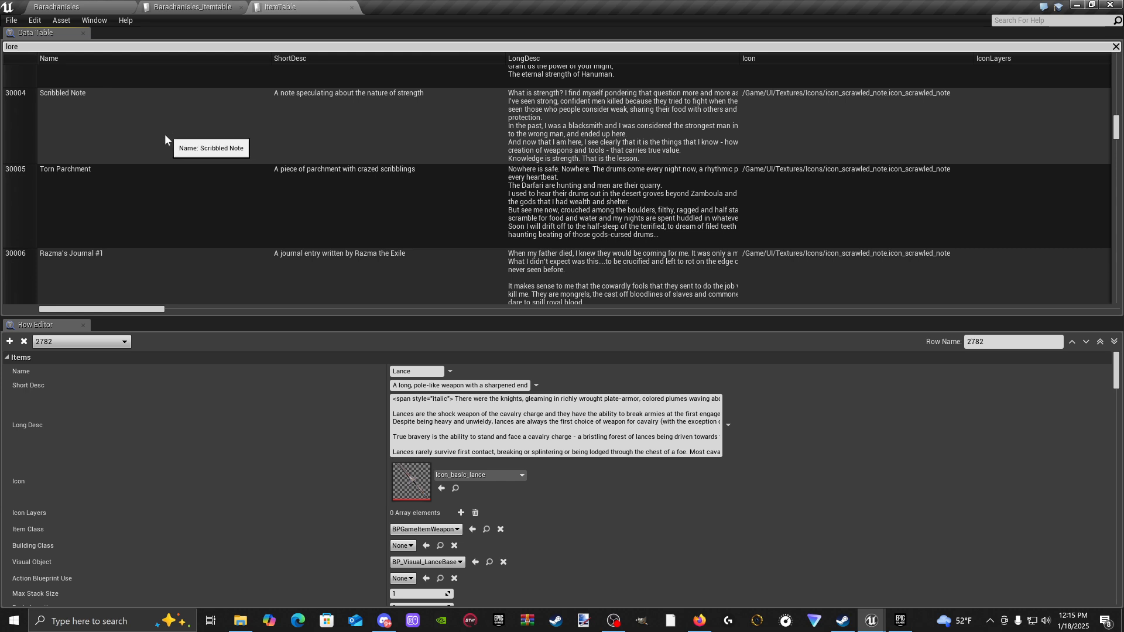
scroll(165, 136, down, 3)
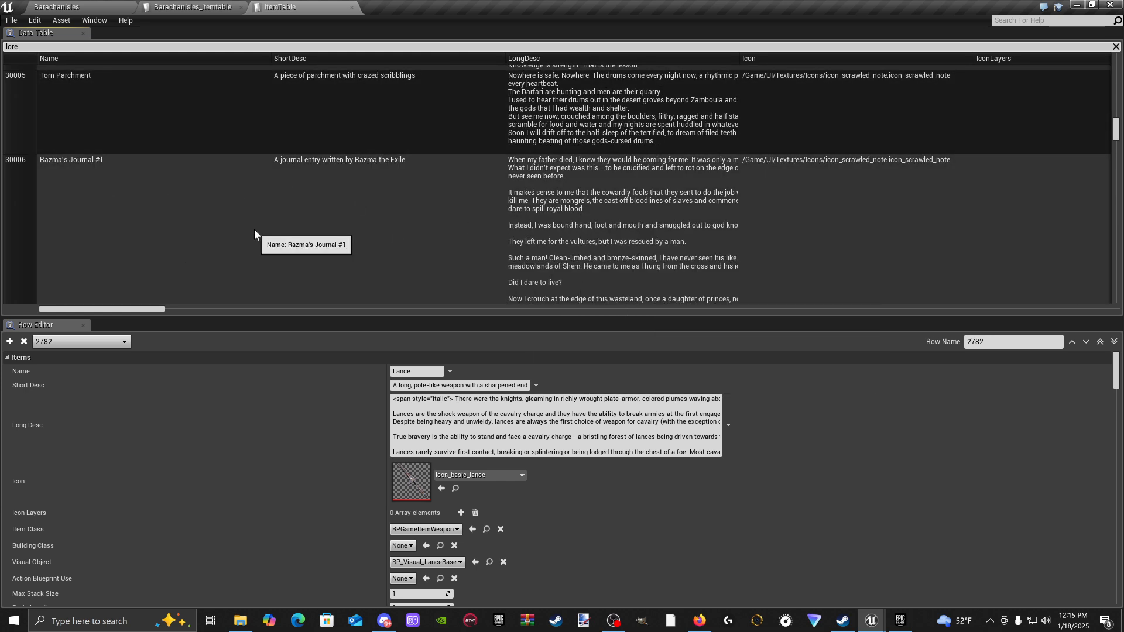
click(306, 211)
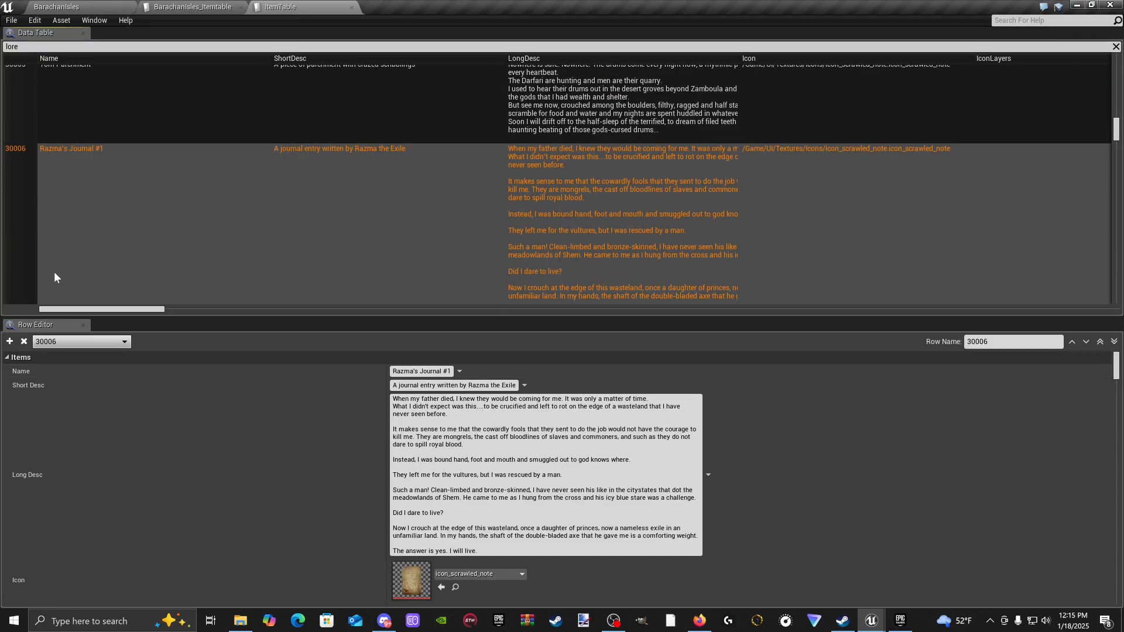
Step: Examine the Razma's Journal #1 row's item properties, from its icon and category through its weight and attack data
scroll(551, 464, down, 3)
scroll(539, 445, down, 5)
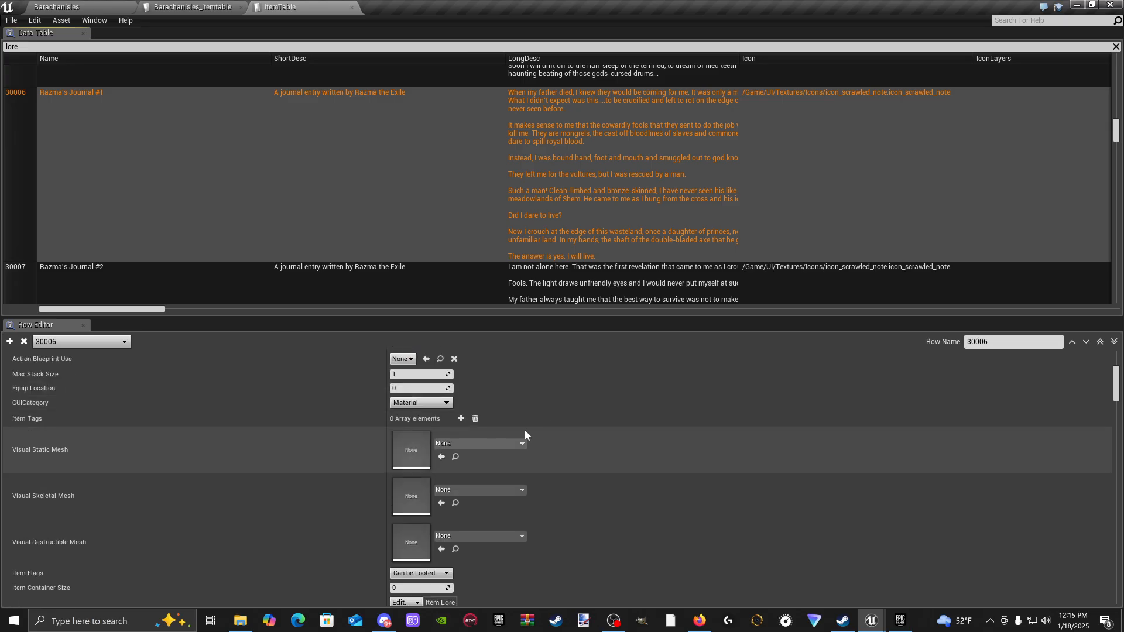
scroll(476, 405, up, 8)
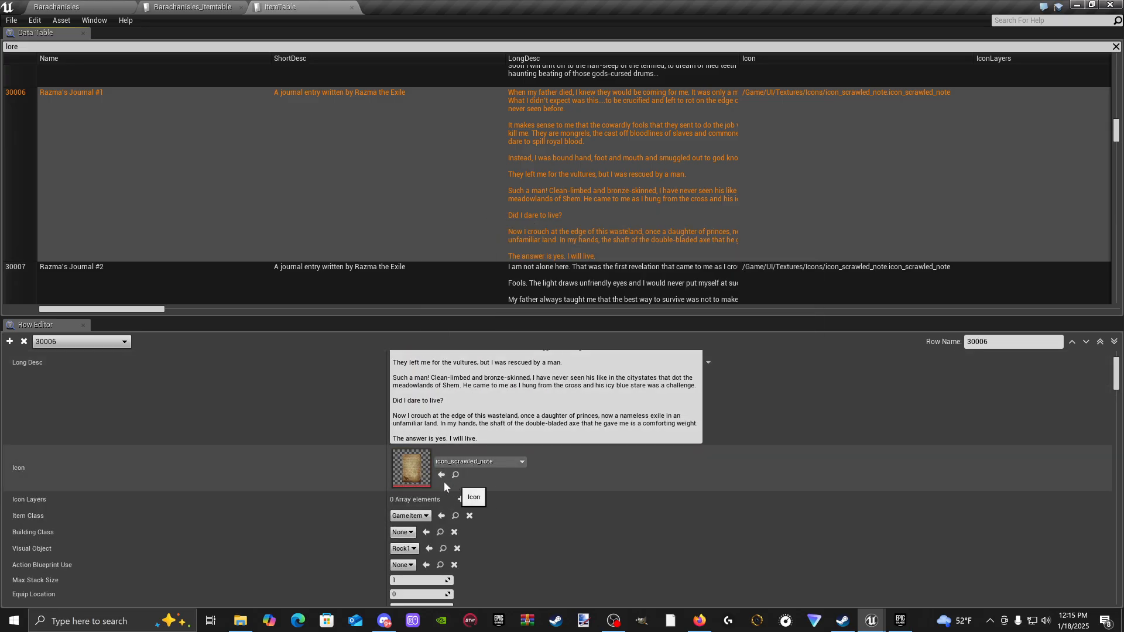
scroll(509, 482, down, 10)
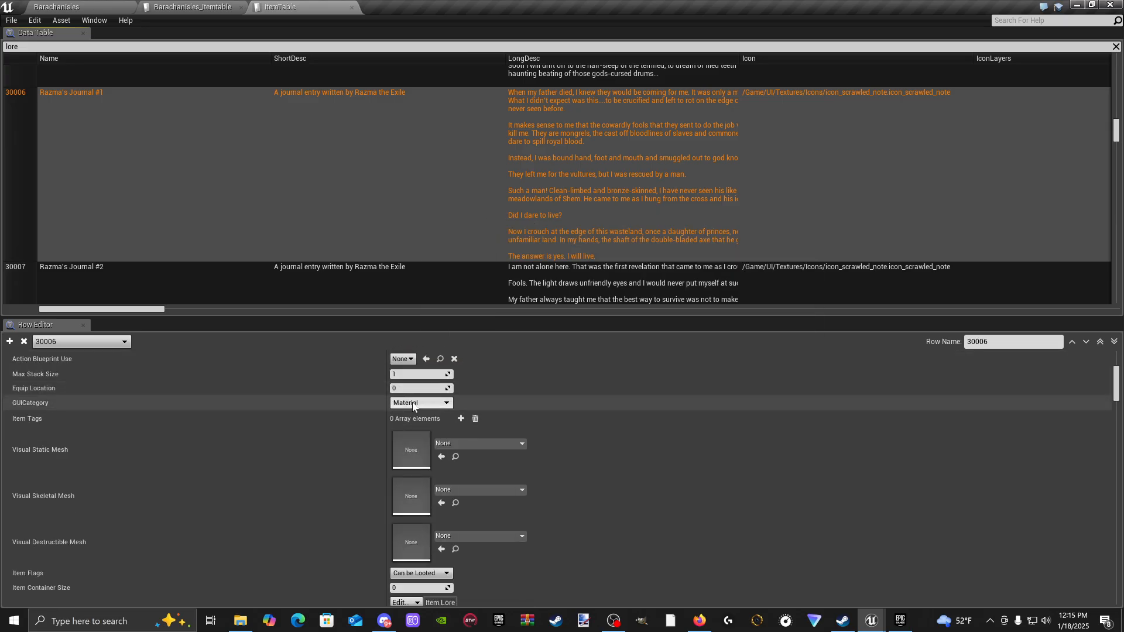
scroll(418, 421, down, 15)
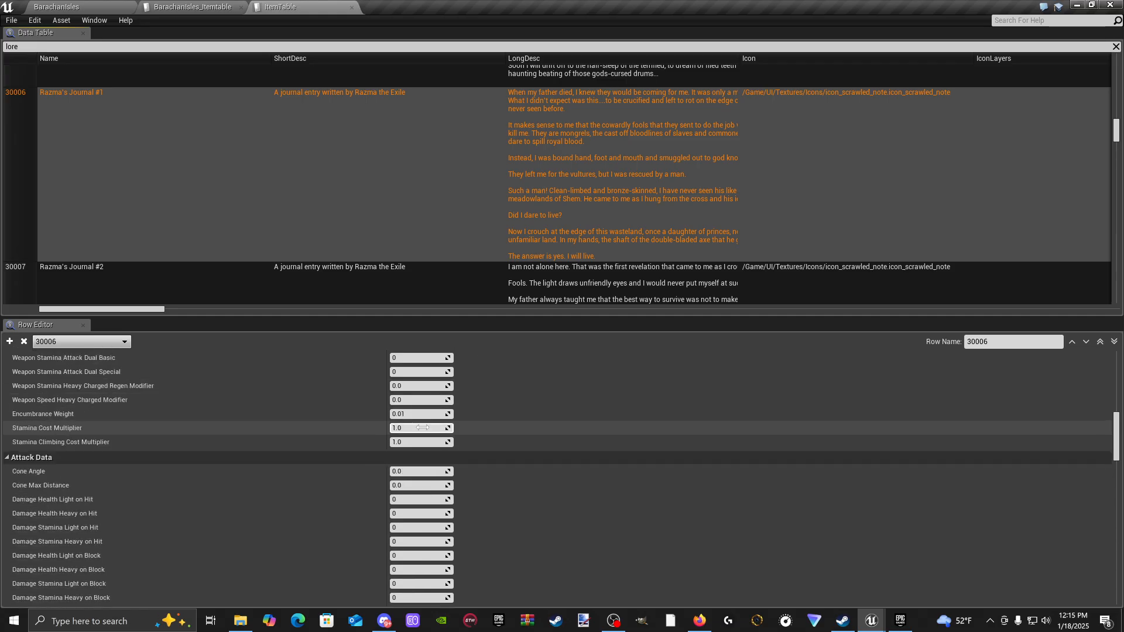
scroll(426, 430, down, 6)
scroll(425, 429, up, 9)
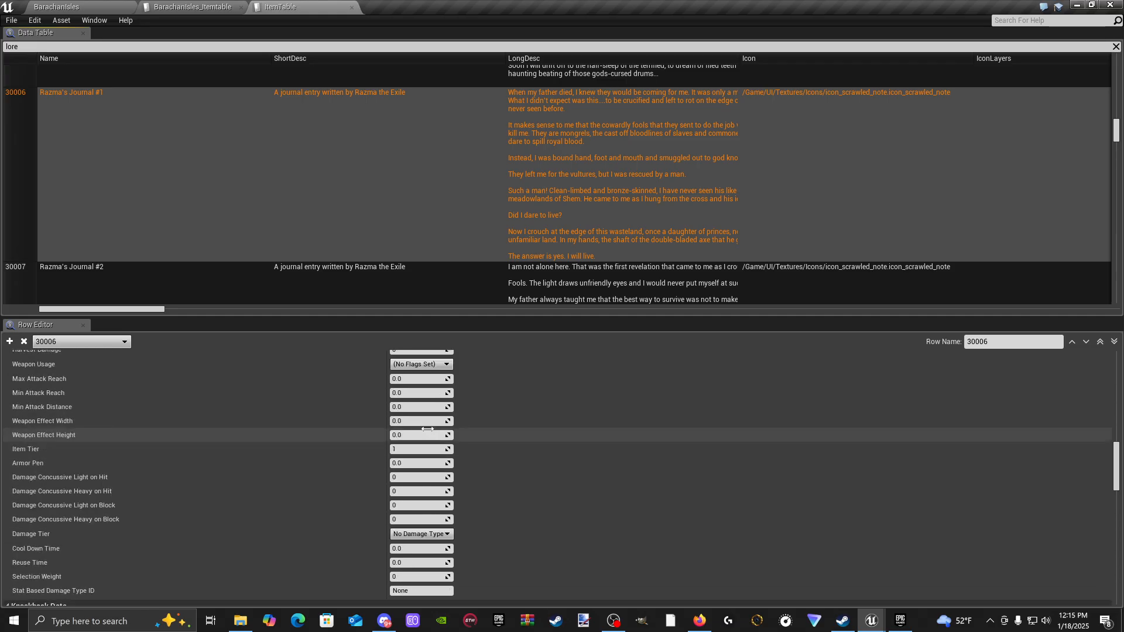
Step: Copy the Razma's Journal #1 row from ItemTable and paste it into BarachanIsles_Itemtable
right_click(248, 202)
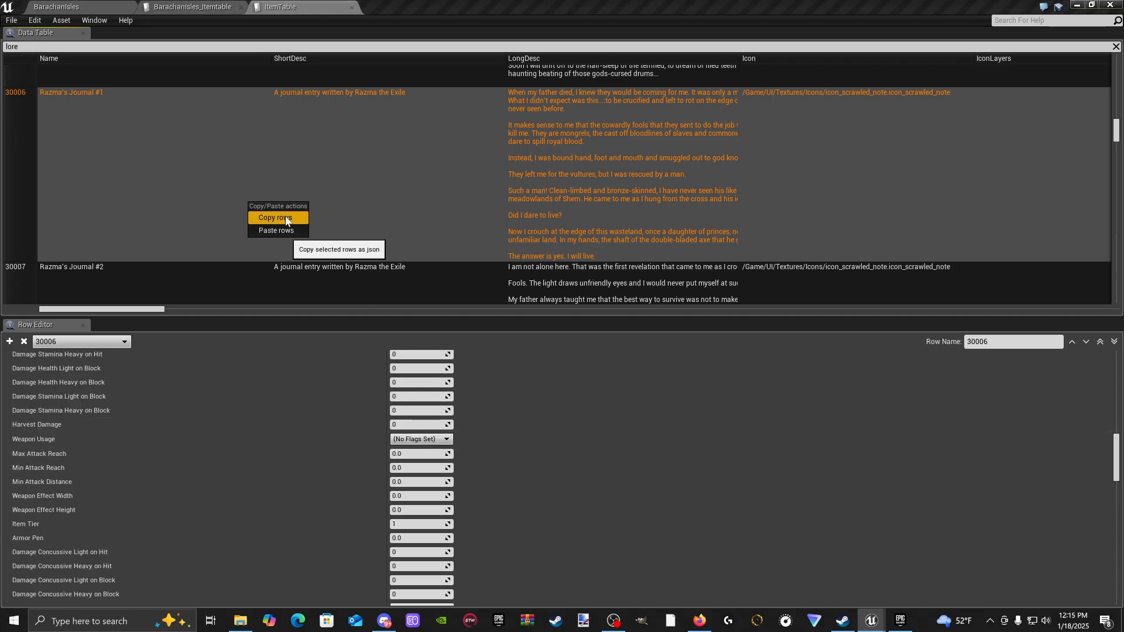
click(286, 215)
click(192, 7)
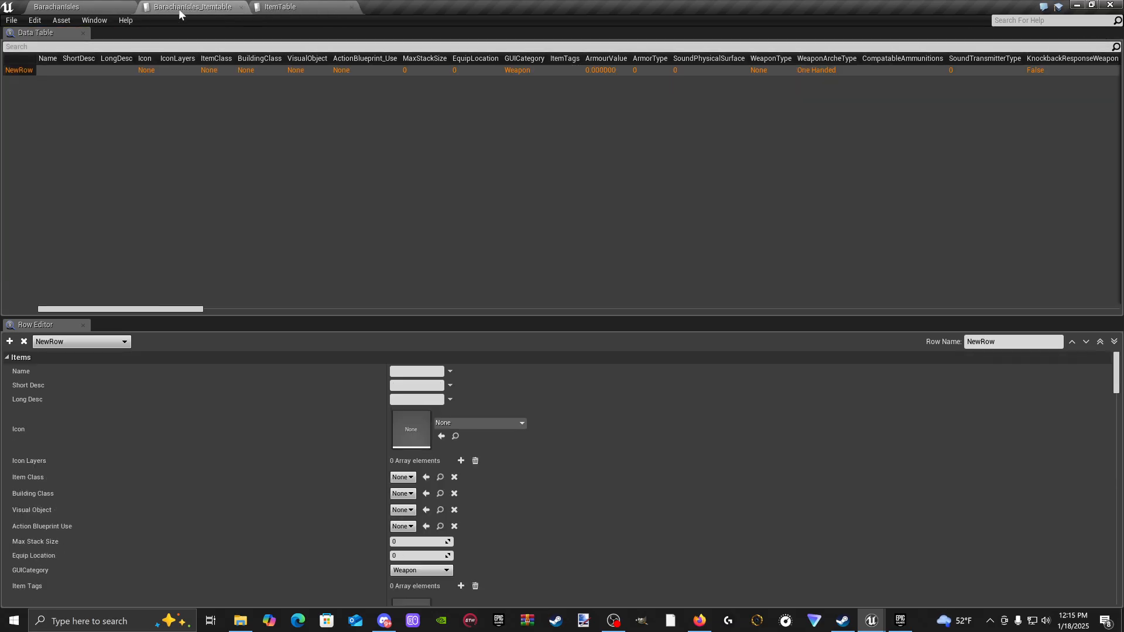
click(305, 8)
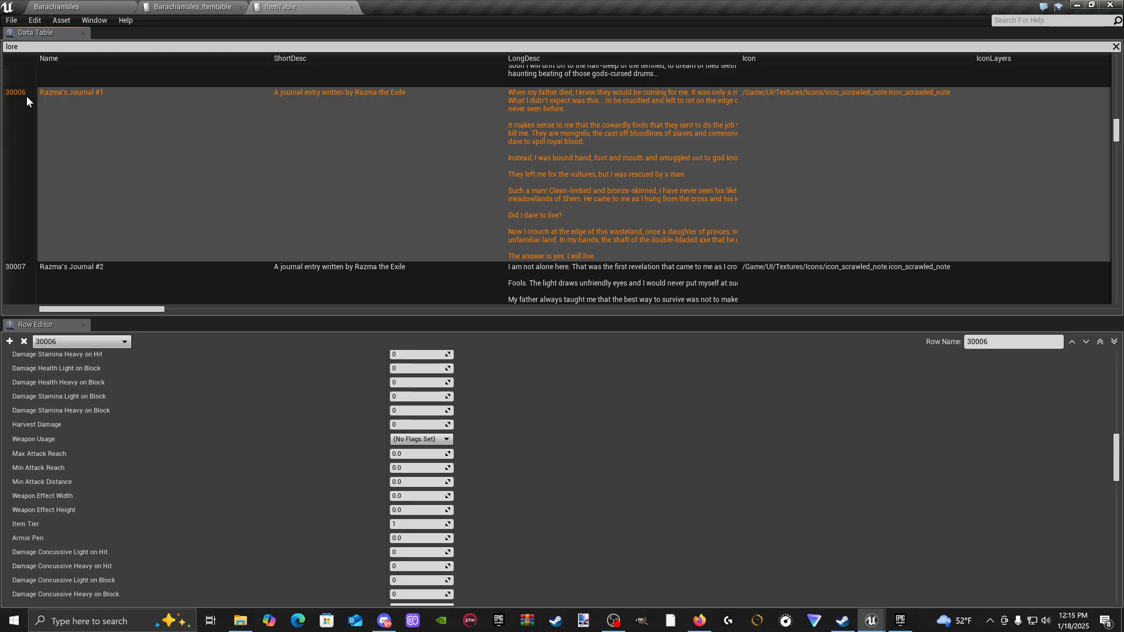
click(199, 12)
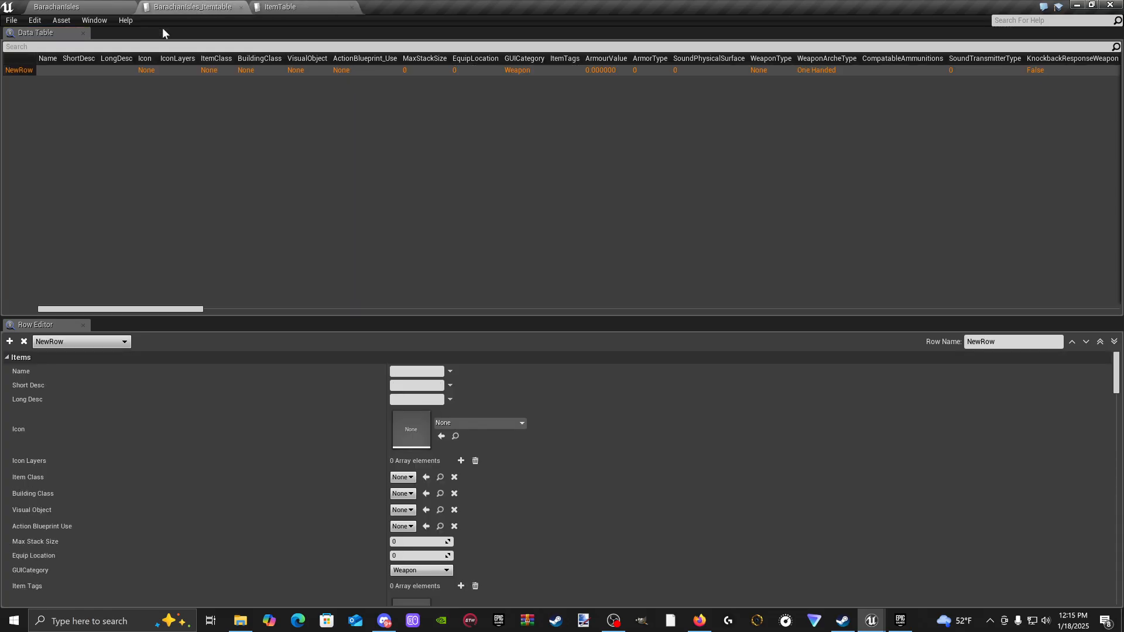
right_click(61, 74)
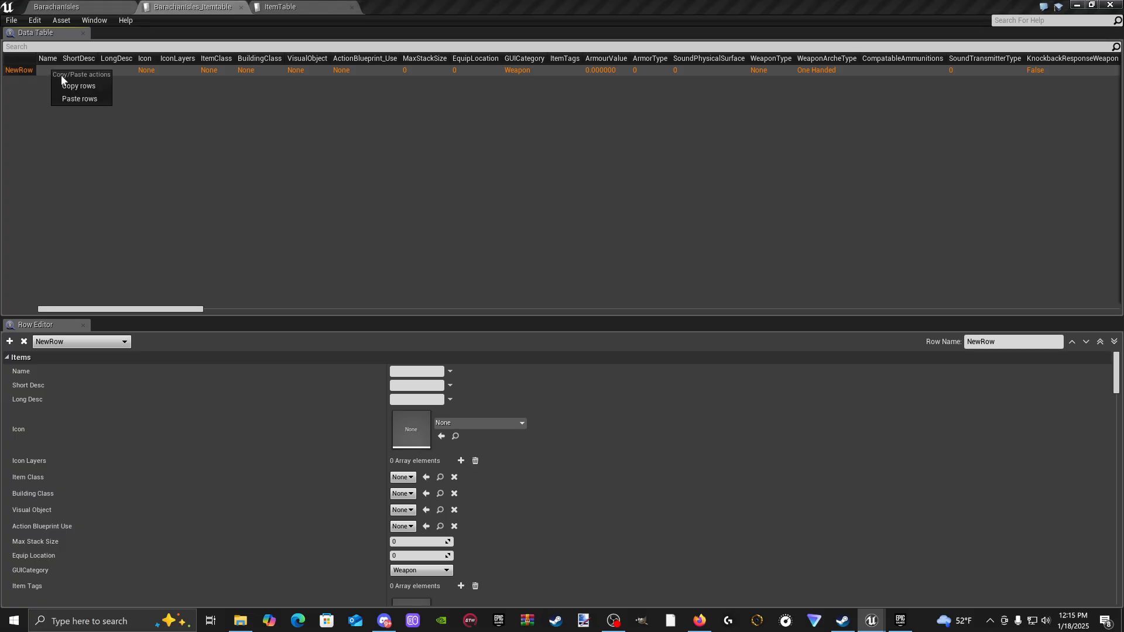
click(76, 98)
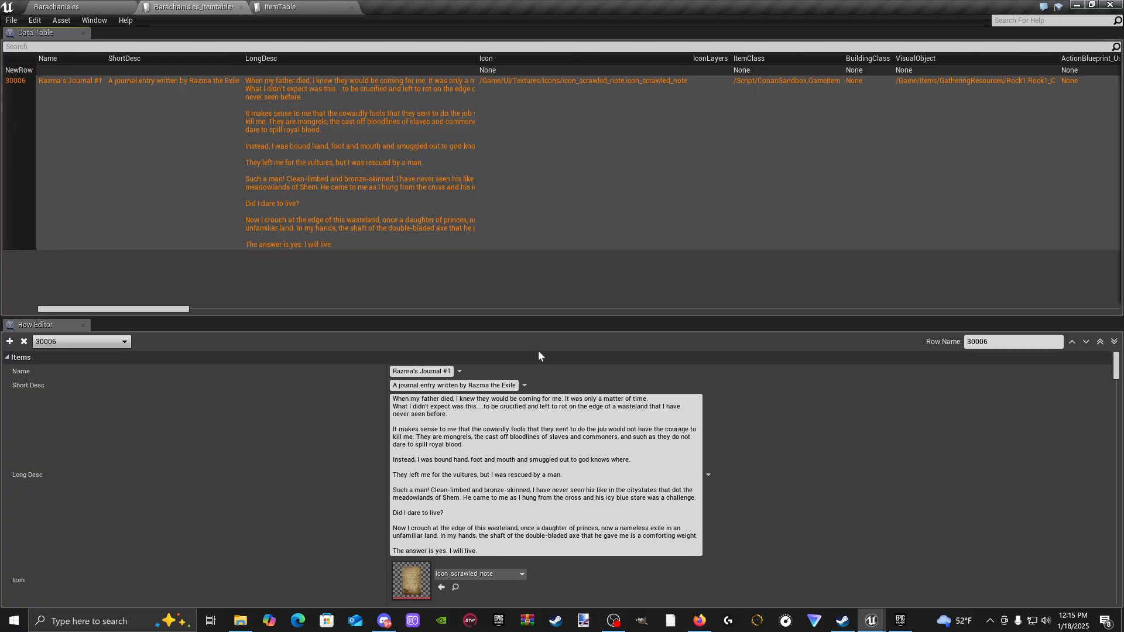
Step: Delete the whole Long Desc text of the pasted Razma's Journal #1 row in BarachanIsles_Itemtable
drag(510, 551, 389, 407)
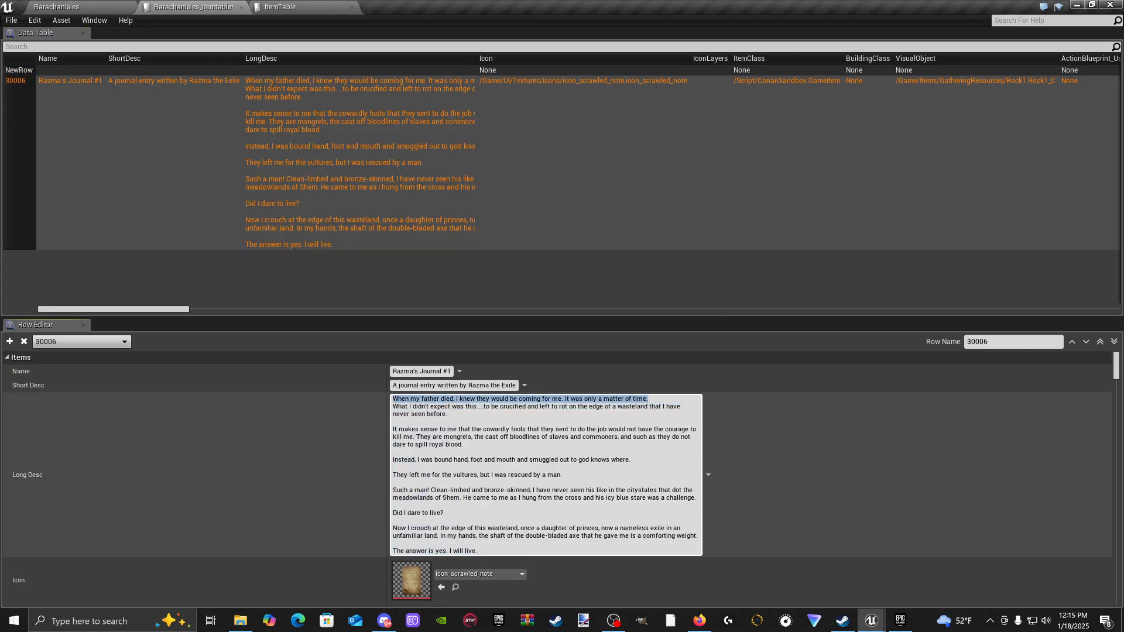
click(580, 541)
drag(499, 551, 472, 551)
key(ctrl+a)
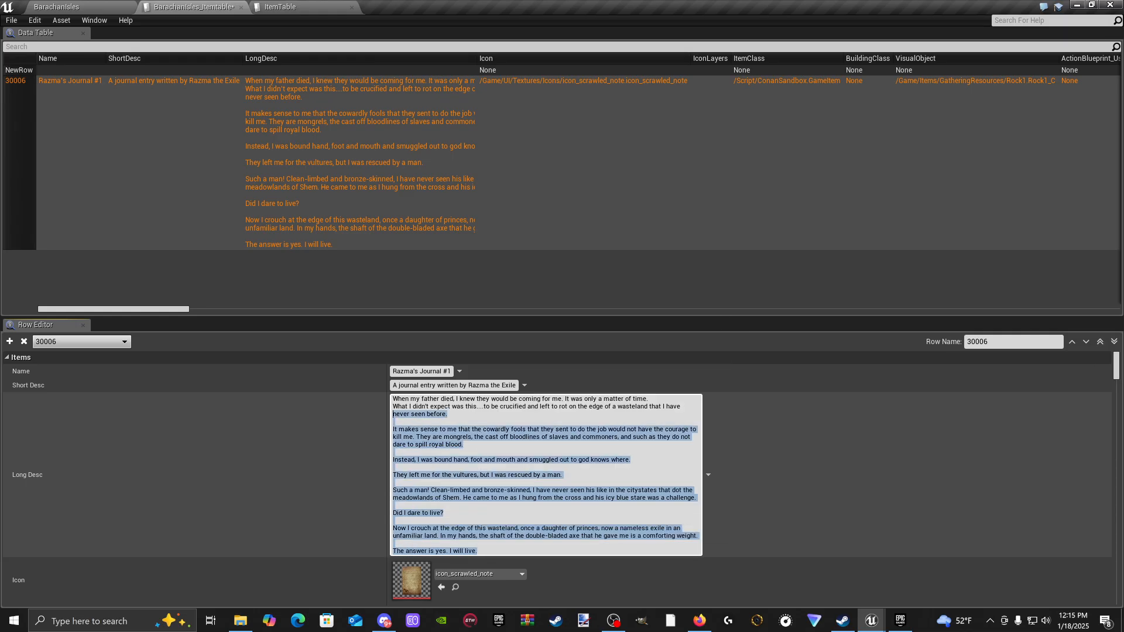
key(BackSpace)
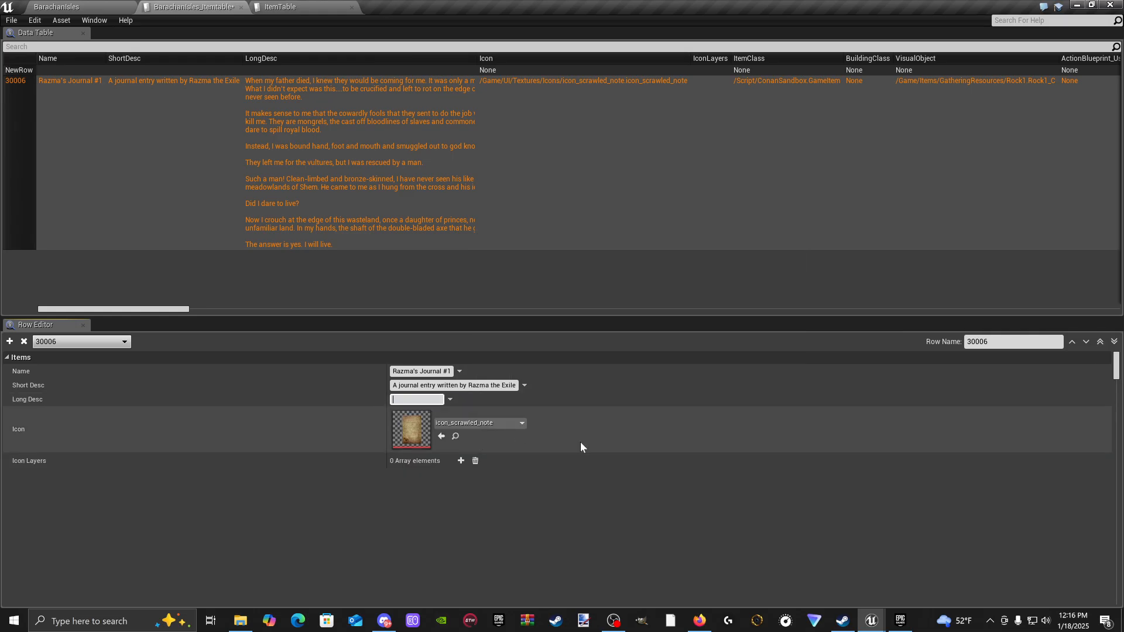
Step: Clear the pasted row's Short Desc and Name, and try to blank its Row Name
click(500, 388)
key(BackSpace)
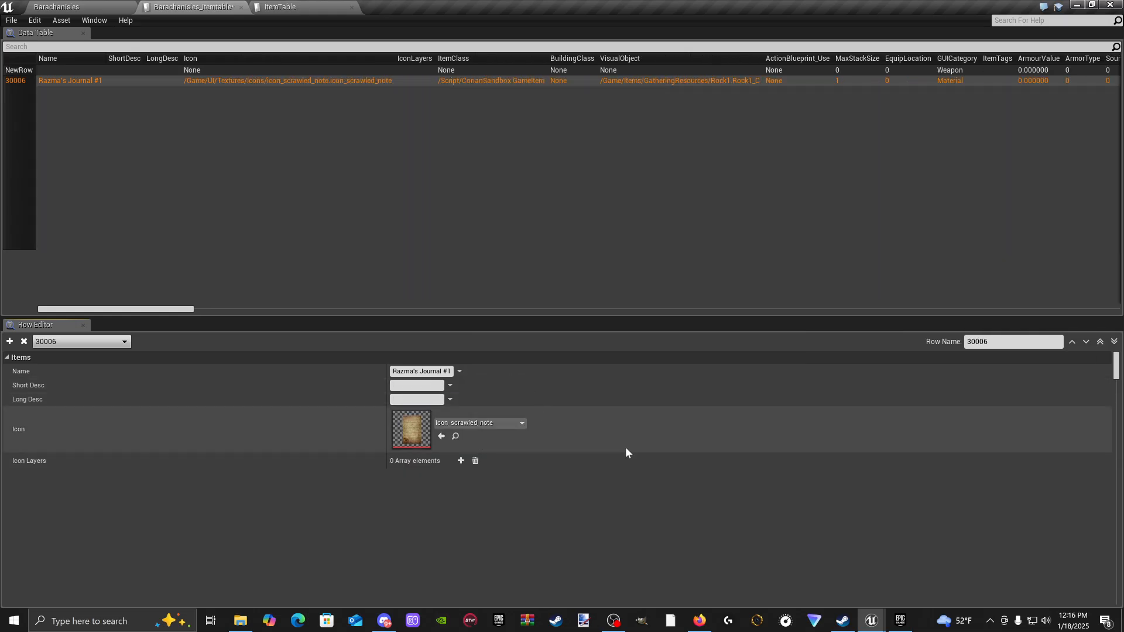
click(433, 372)
key(BackSpace)
click(560, 473)
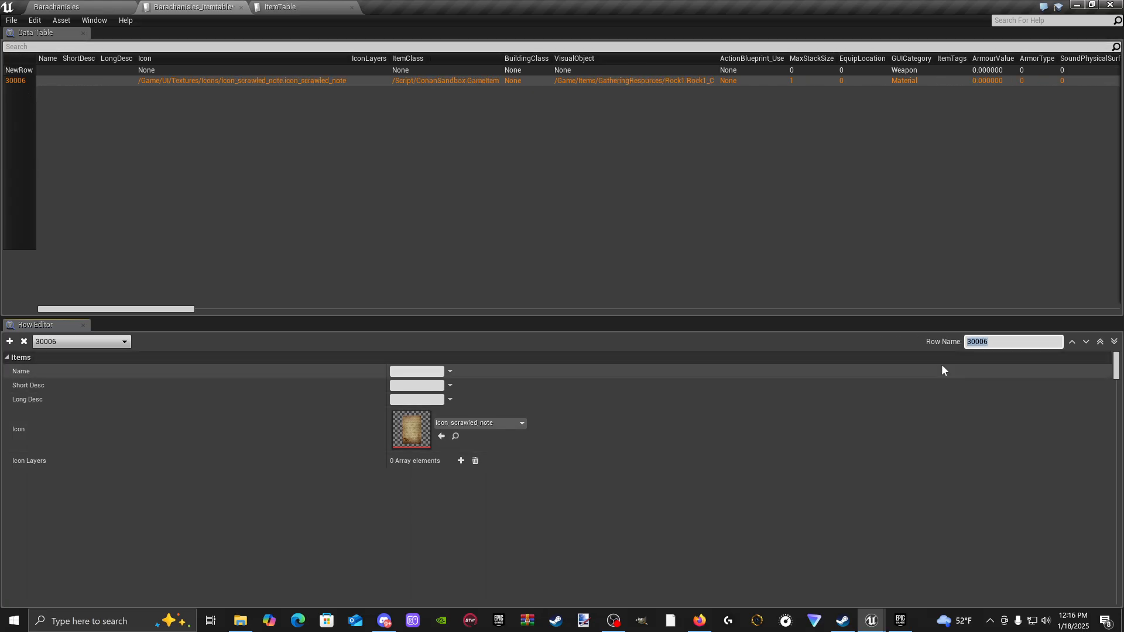
key(BackSpace)
key(Return)
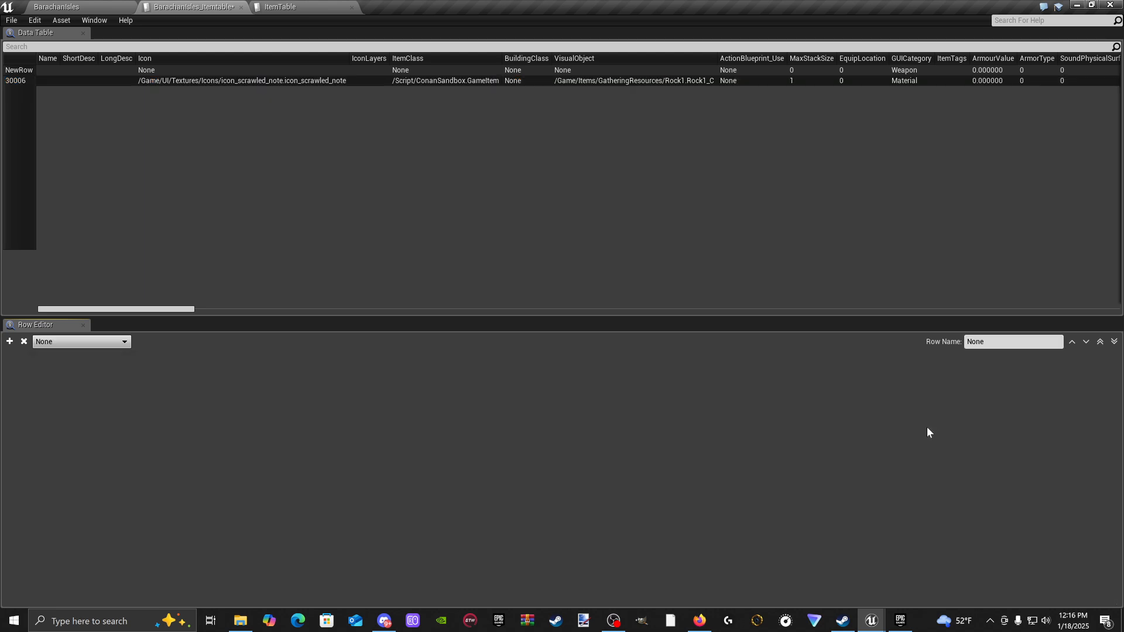
Step: Look through the filtered lore rows in ItemTable down to the last note entries, and return to BarachanIsles_Itemtable
click(277, 12)
scroll(241, 166, down, 5)
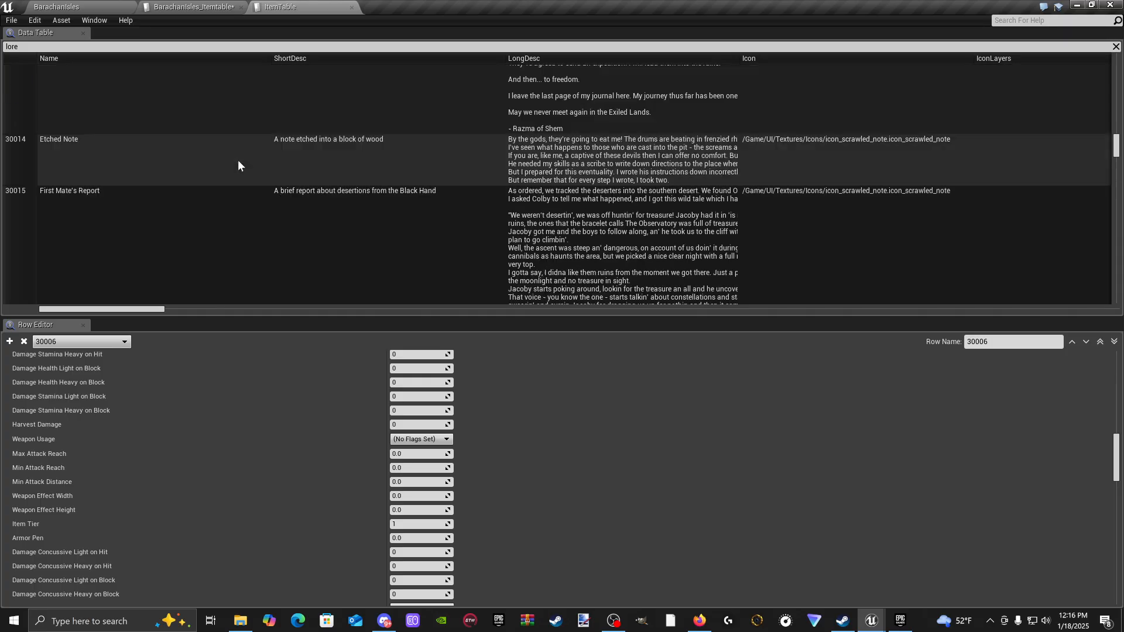
drag(1116, 151, 1117, 283)
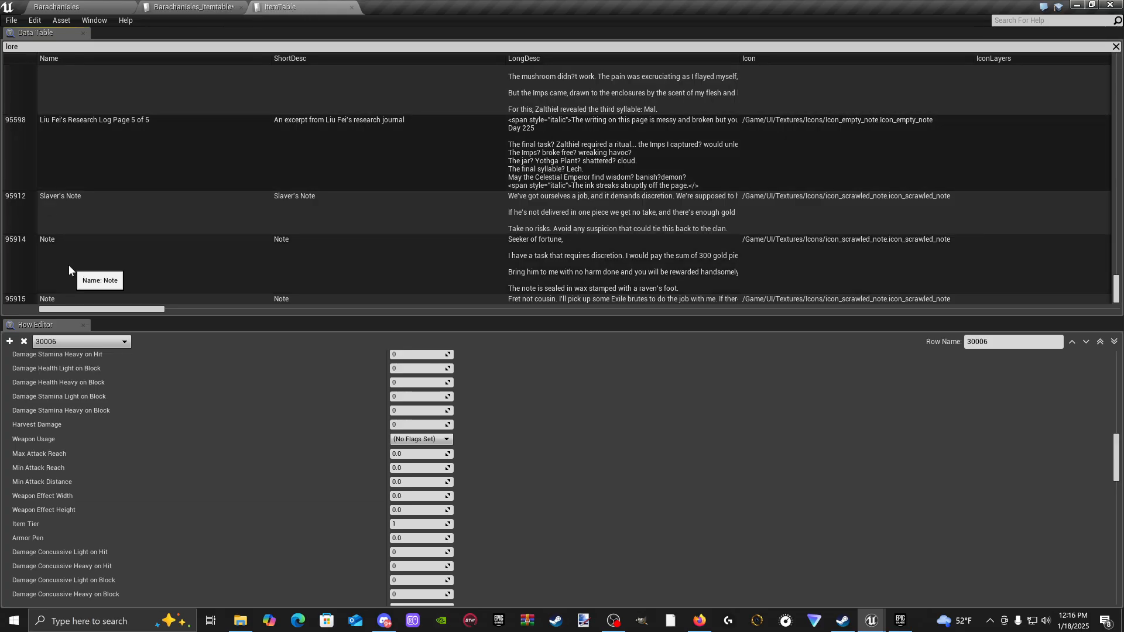
click(196, 8)
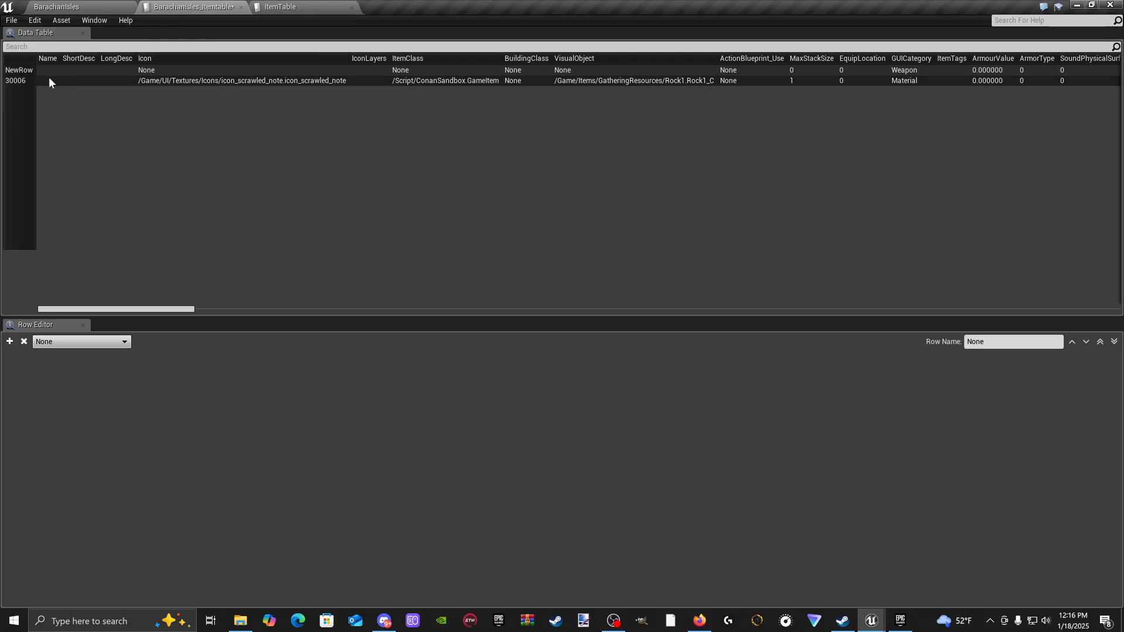
Step: Rename the pasted row 30006 to 19740001 and save the data table
click(21, 82)
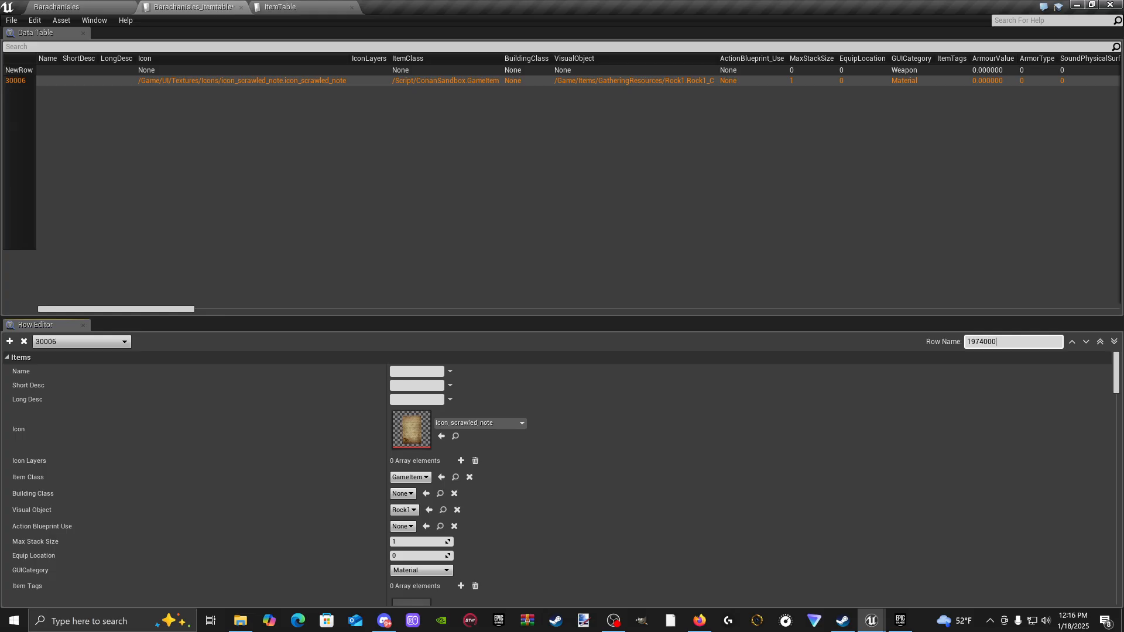
key(BackSpace)
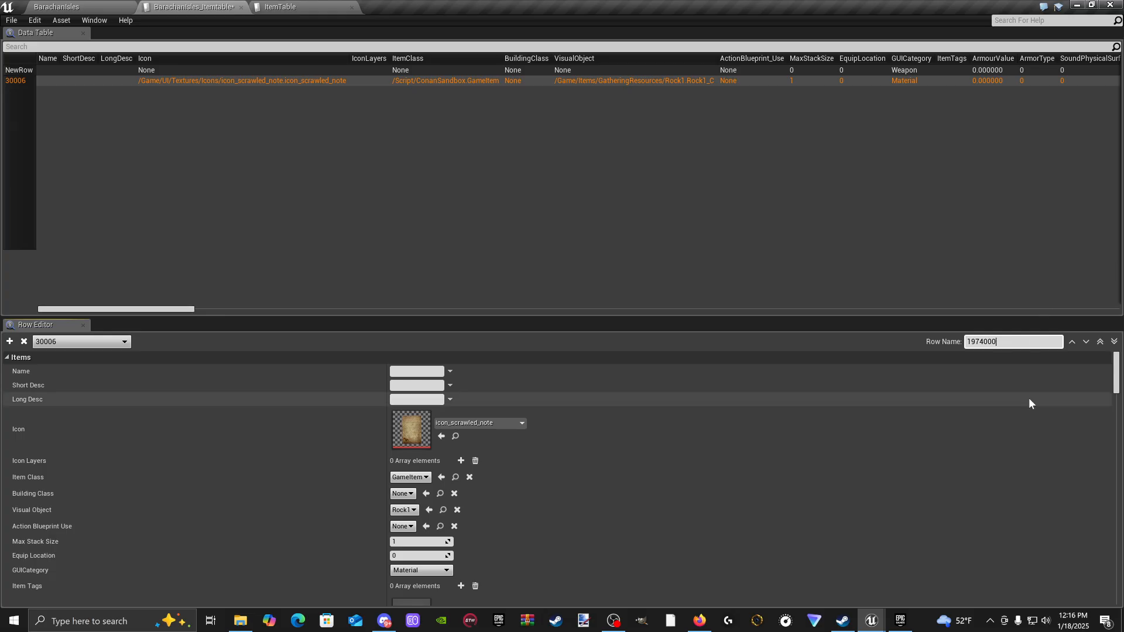
key(Return)
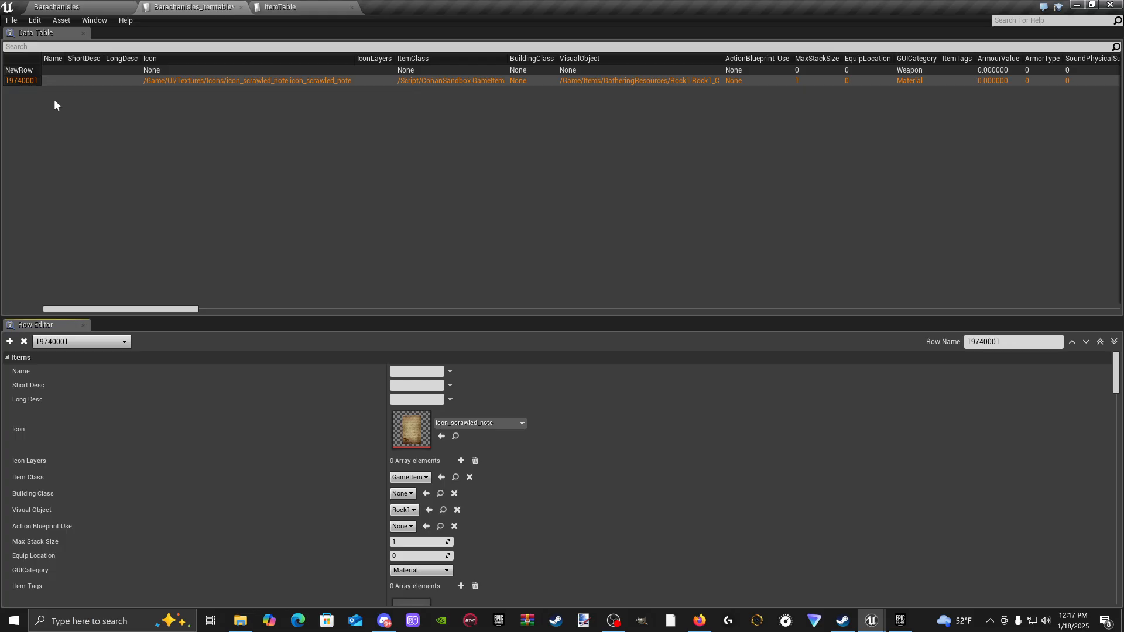
click(433, 148)
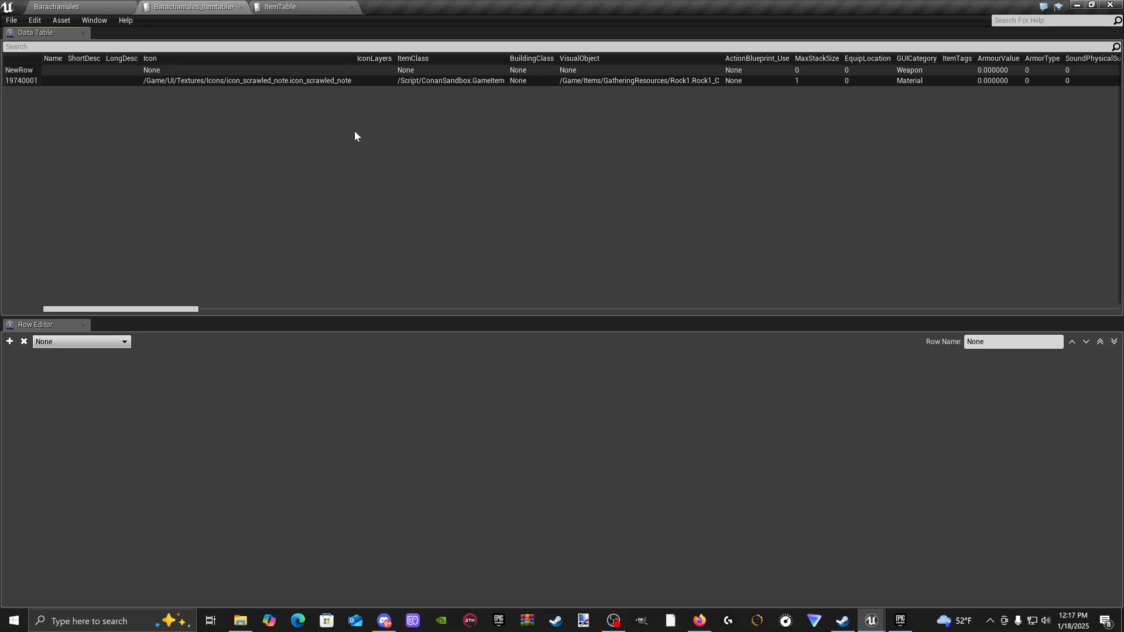
click(33, 80)
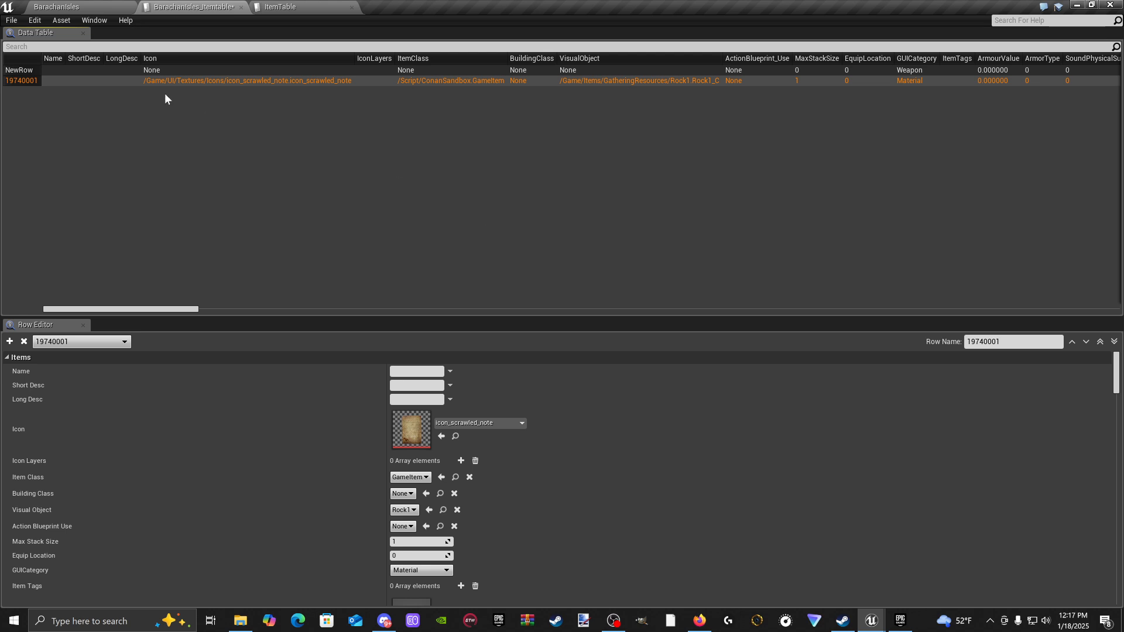
click(12, 20)
click(24, 41)
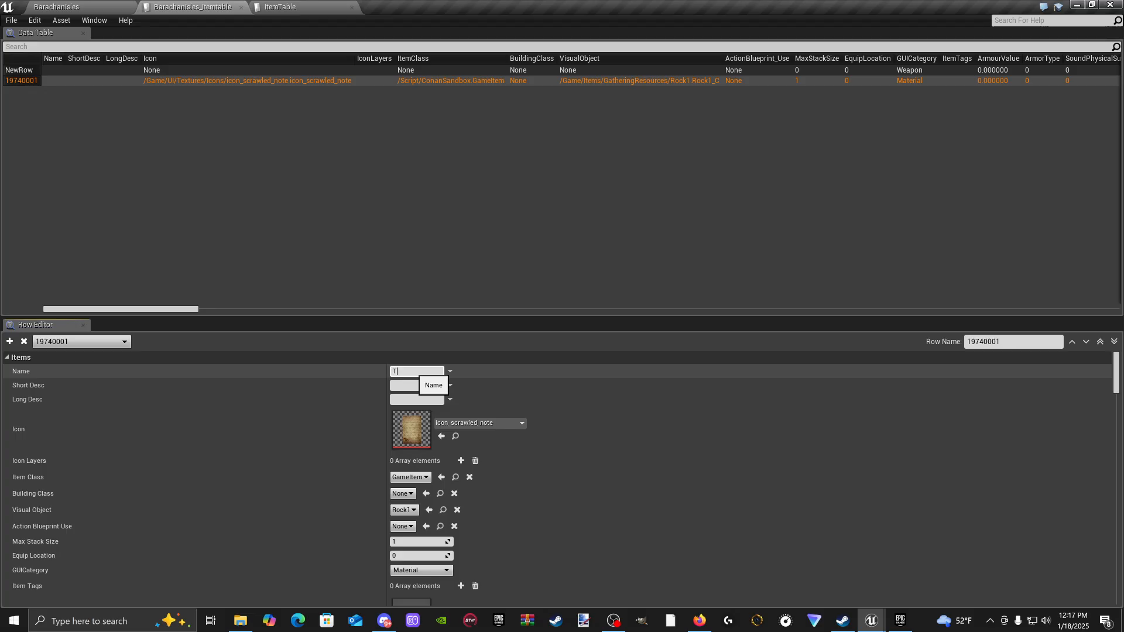
Step: Set row 19740001's Name to "The Island" and copy that text into its Short Desc
text(and)
click(676, 417)
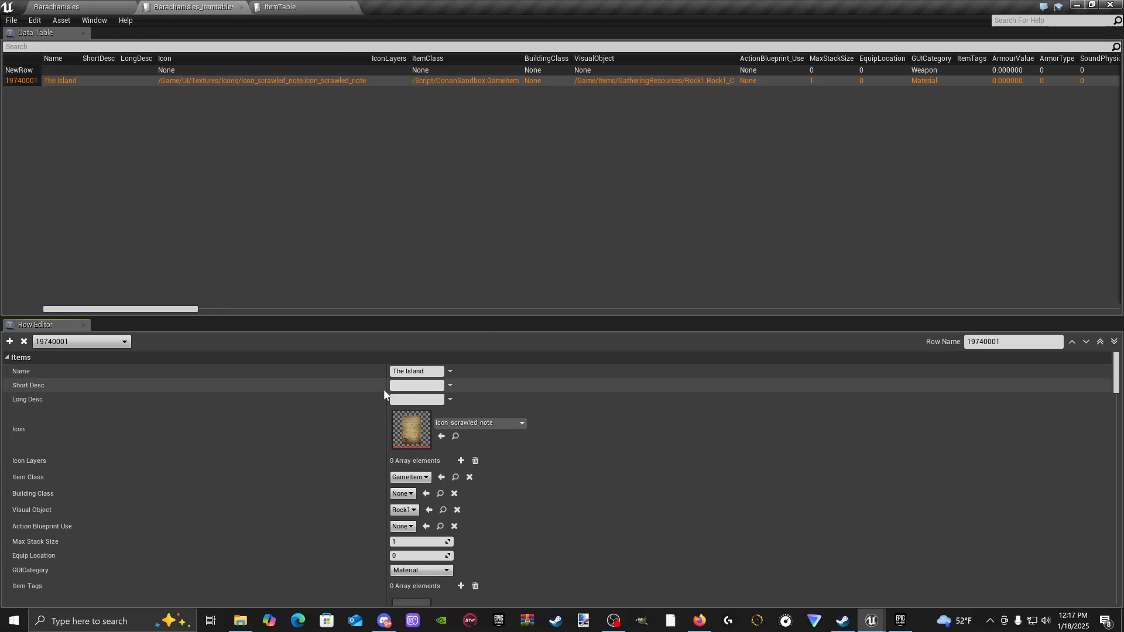
click(412, 387)
click(426, 371)
double_click(400, 371)
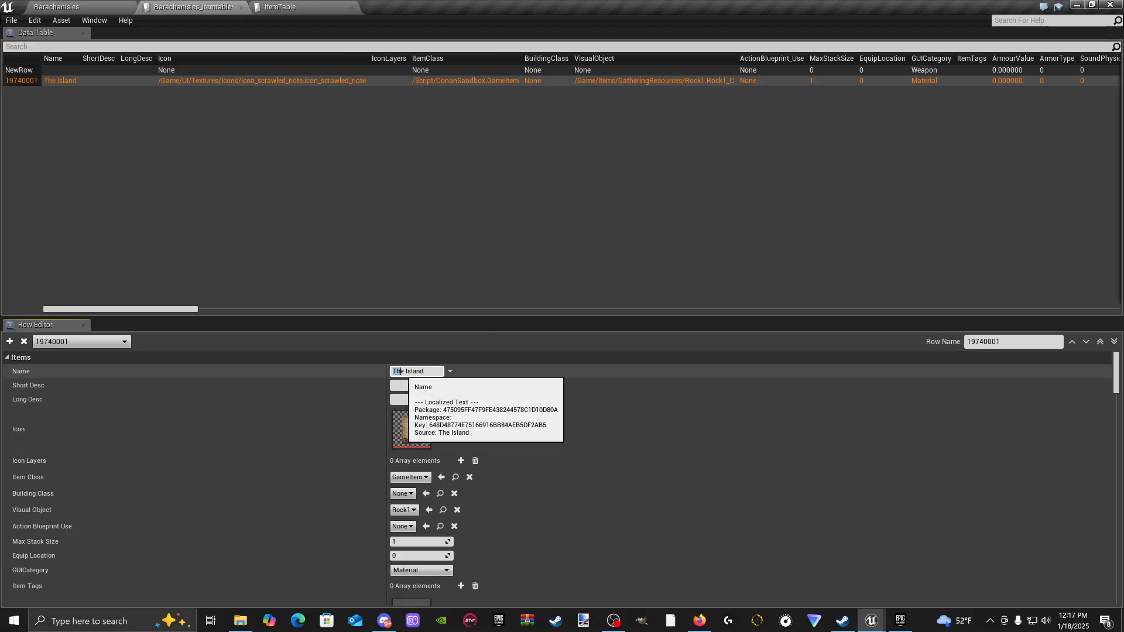
click(392, 371)
drag(426, 371, 391, 371)
right_click(402, 371)
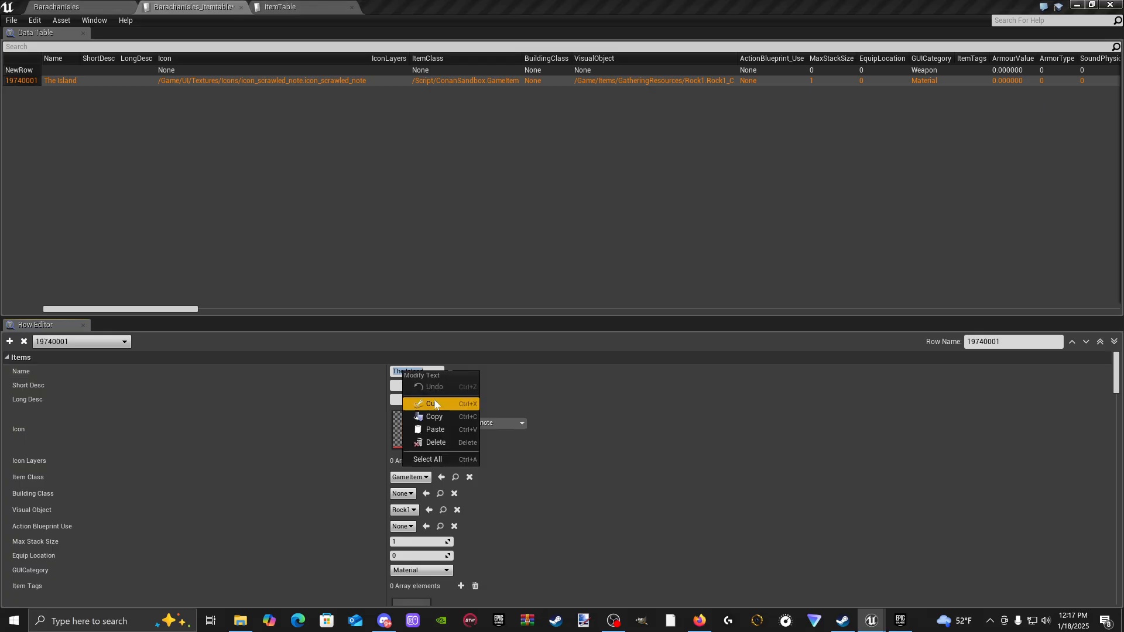
click(434, 417)
right_click(417, 388)
click(436, 400)
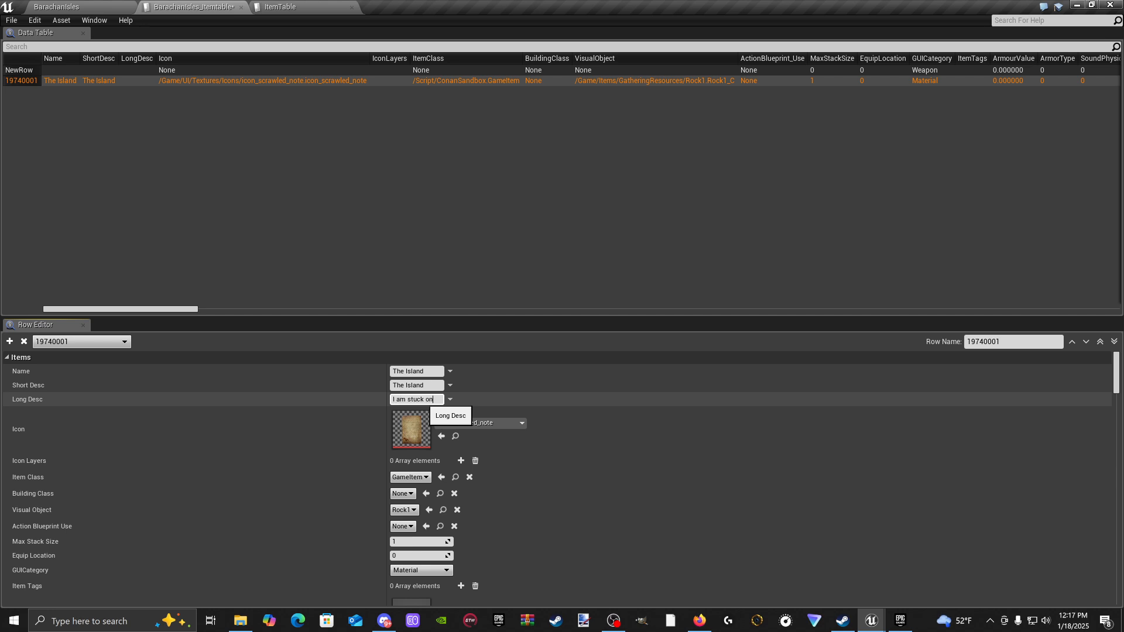
Step: Set the row's Long Desc to "I am stuck on this island." and save the data table
text(this island.)
key(Return)
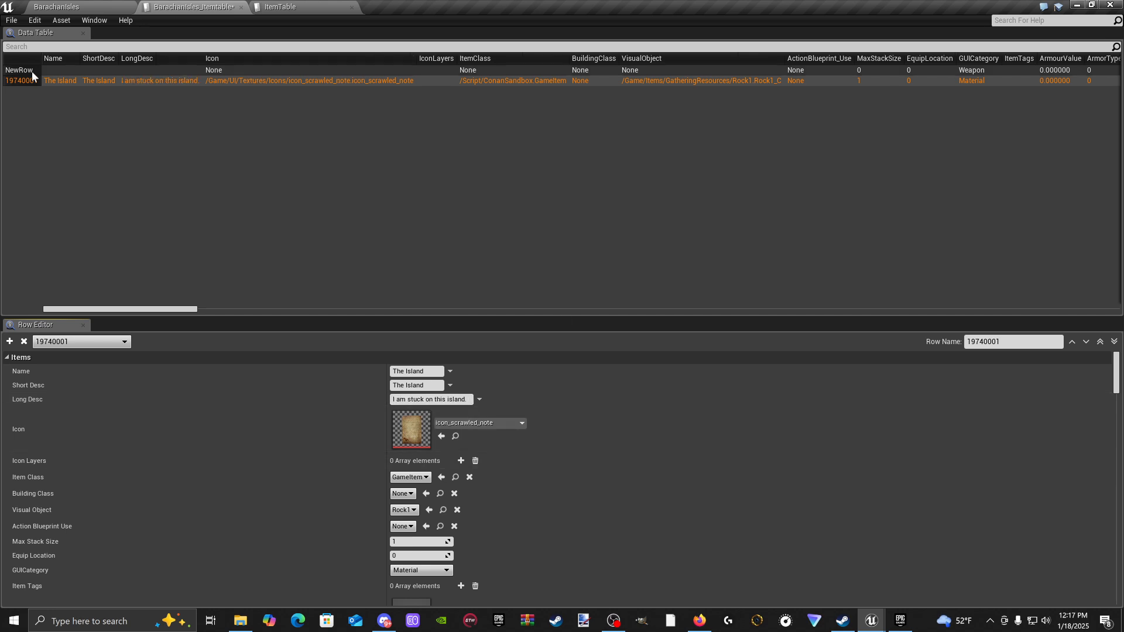
click(12, 23)
click(18, 41)
scroll(512, 453, down, 4)
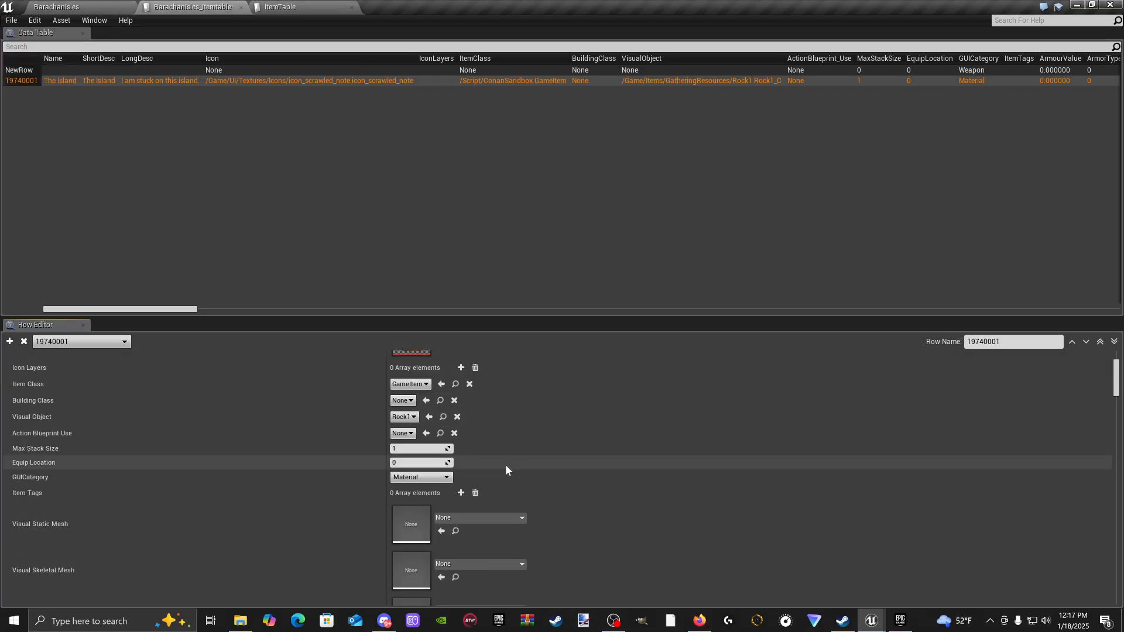
scroll(505, 464, up, 3)
Step: Return to the BarachanIsles level and open the DataTables folder of the The_Barachan_Isles mod in the Content Browser
click(136, 6)
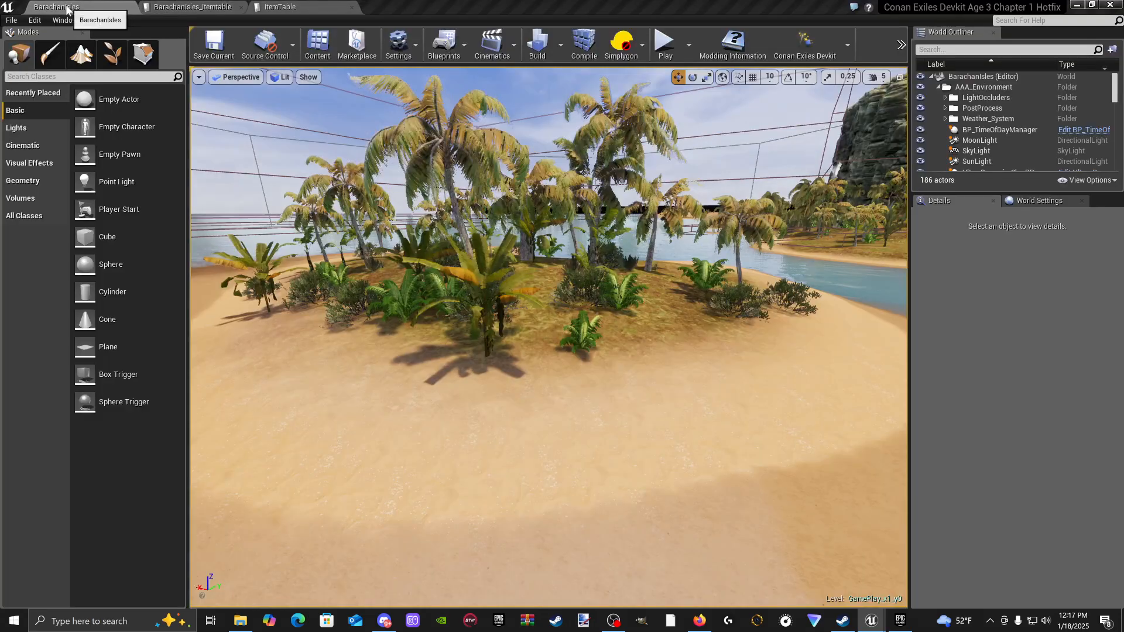
click(316, 45)
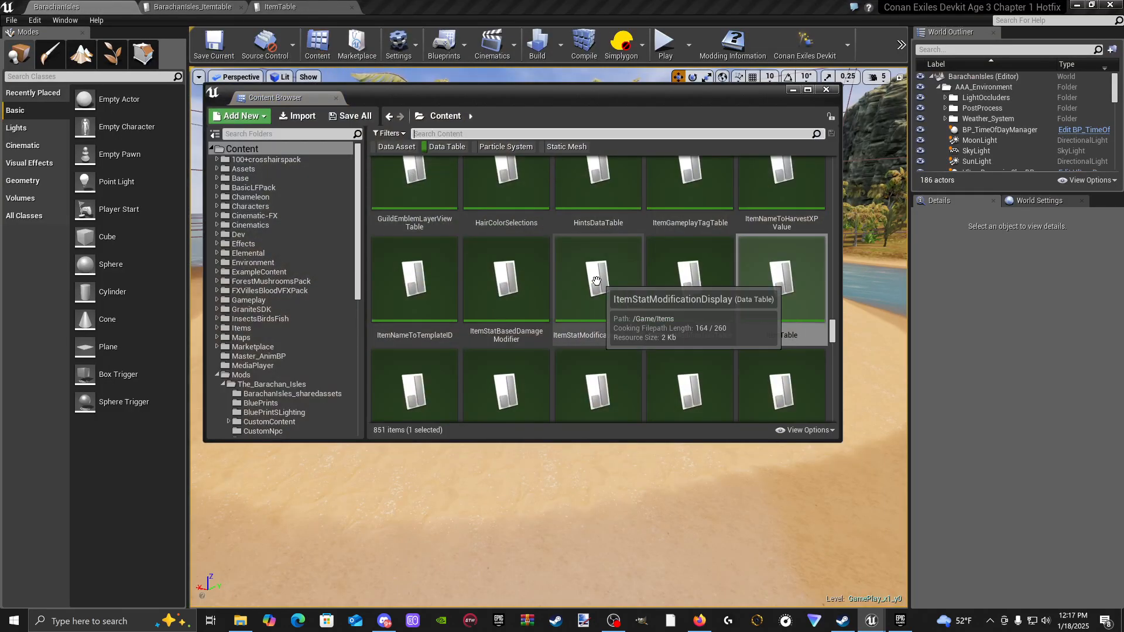
click(325, 374)
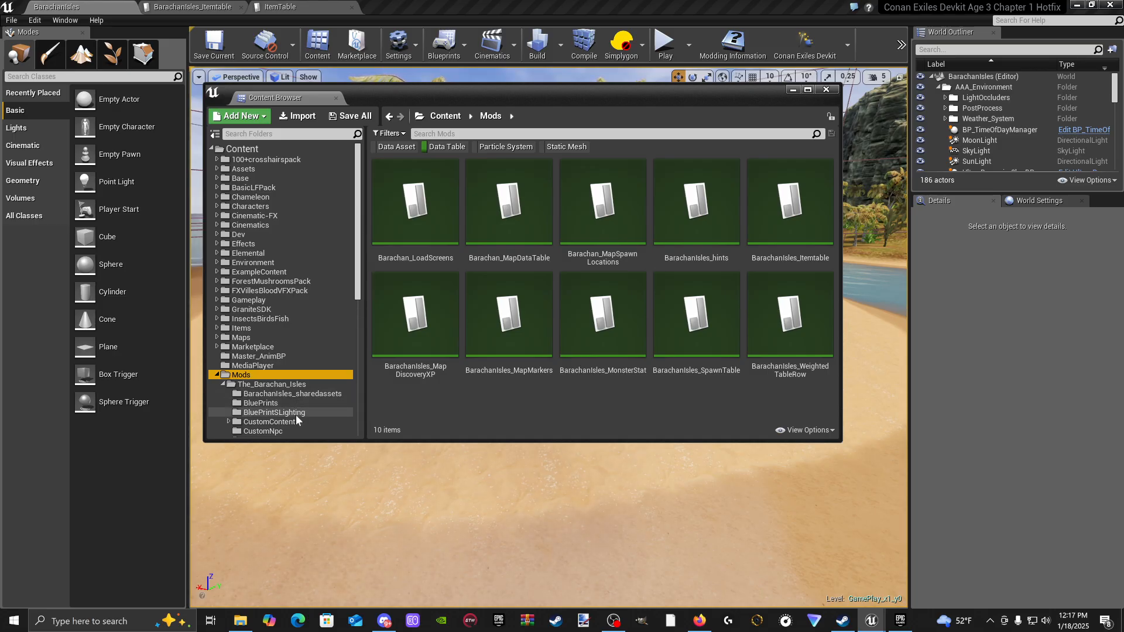
scroll(281, 413, down, 2)
scroll(281, 410, down, 1)
click(289, 385)
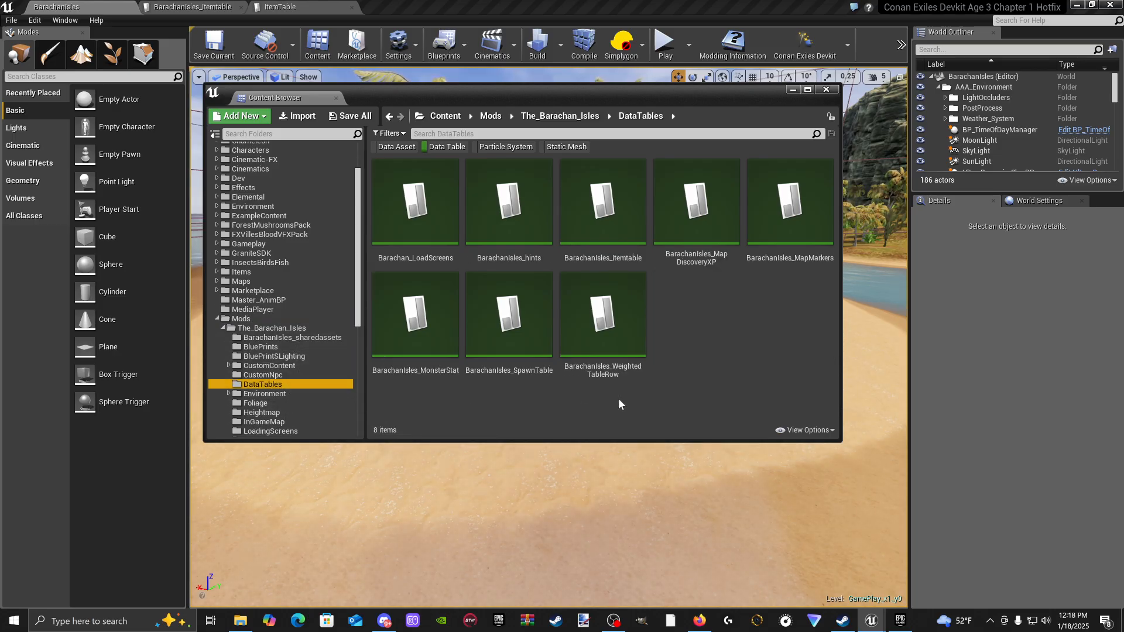
Step: Create a data table based on the Lore Info structure in the DataTables folder, keeping its default name, and open it
right_click(688, 332)
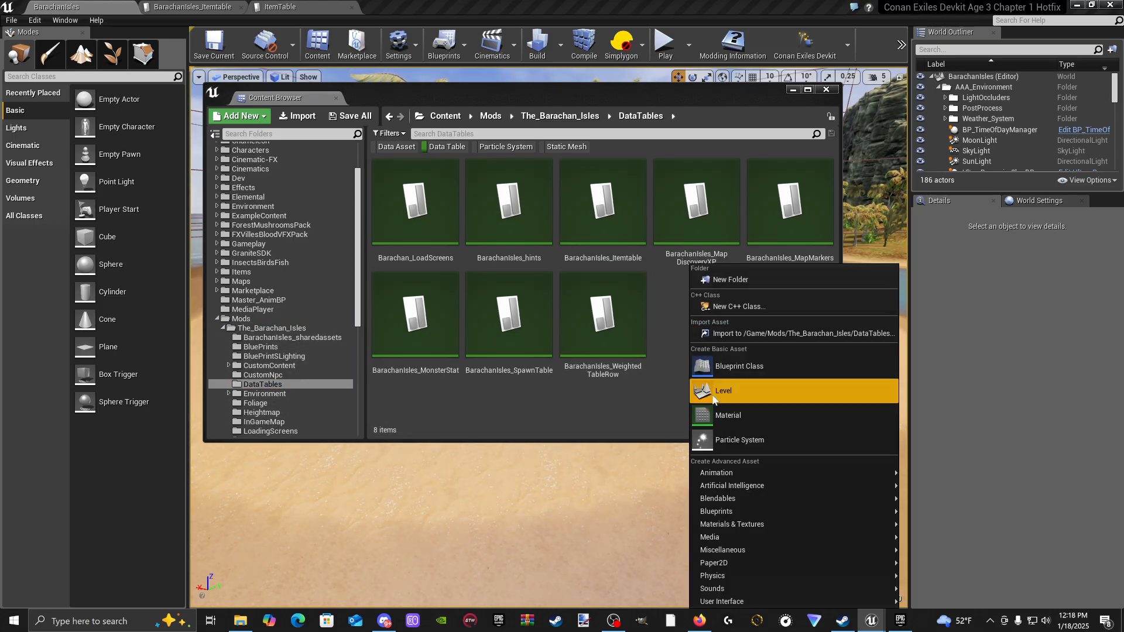
mouse_move(731, 550)
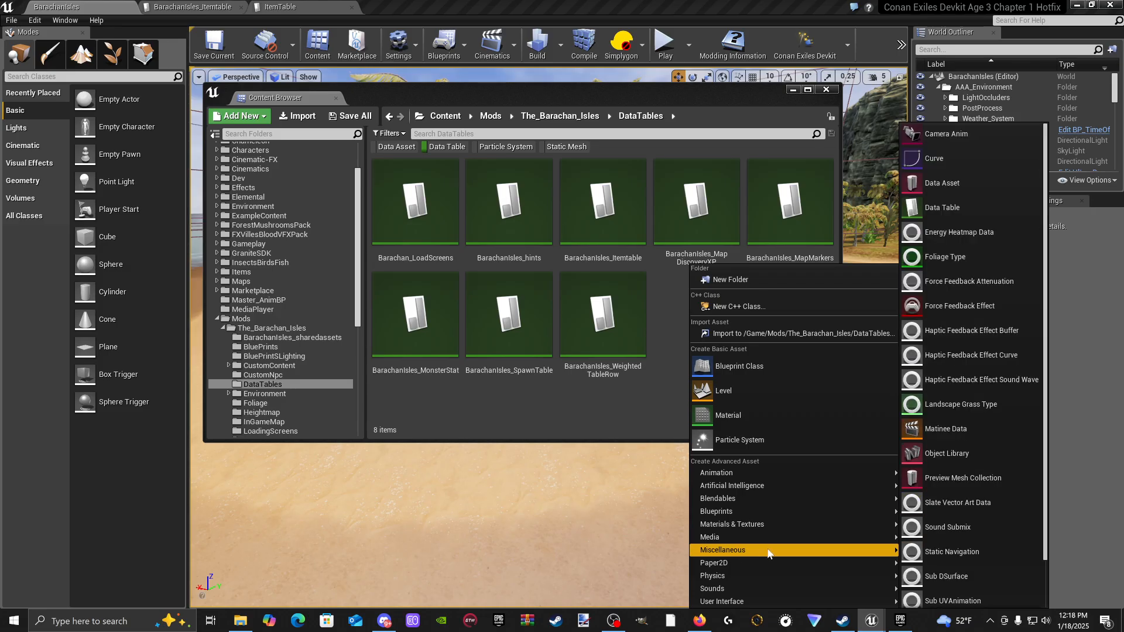
click(950, 208)
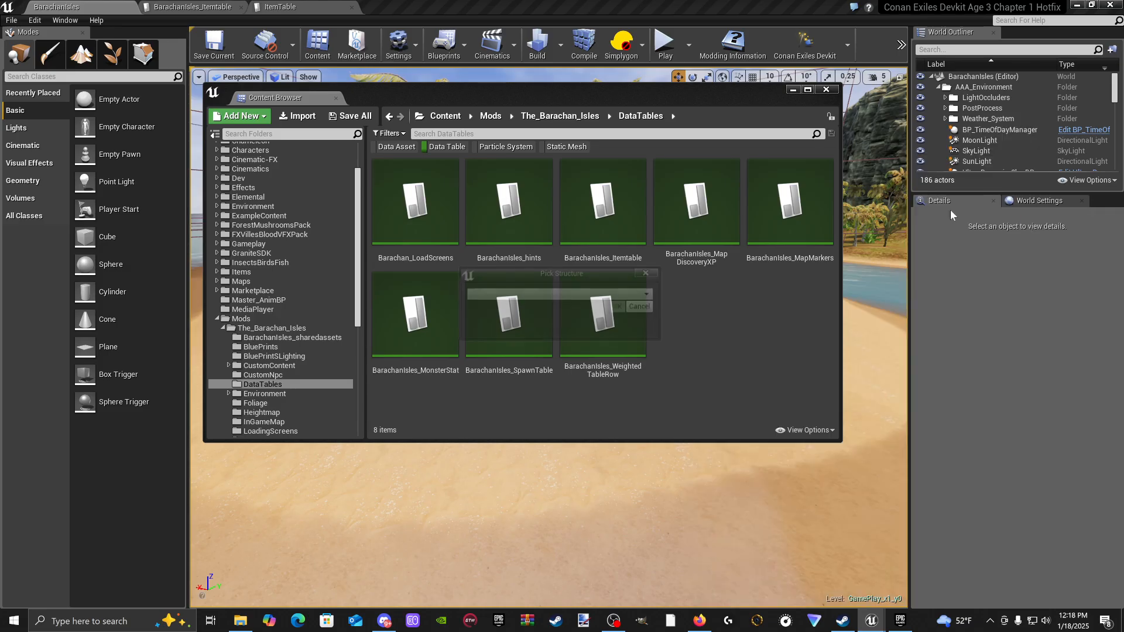
click(607, 294)
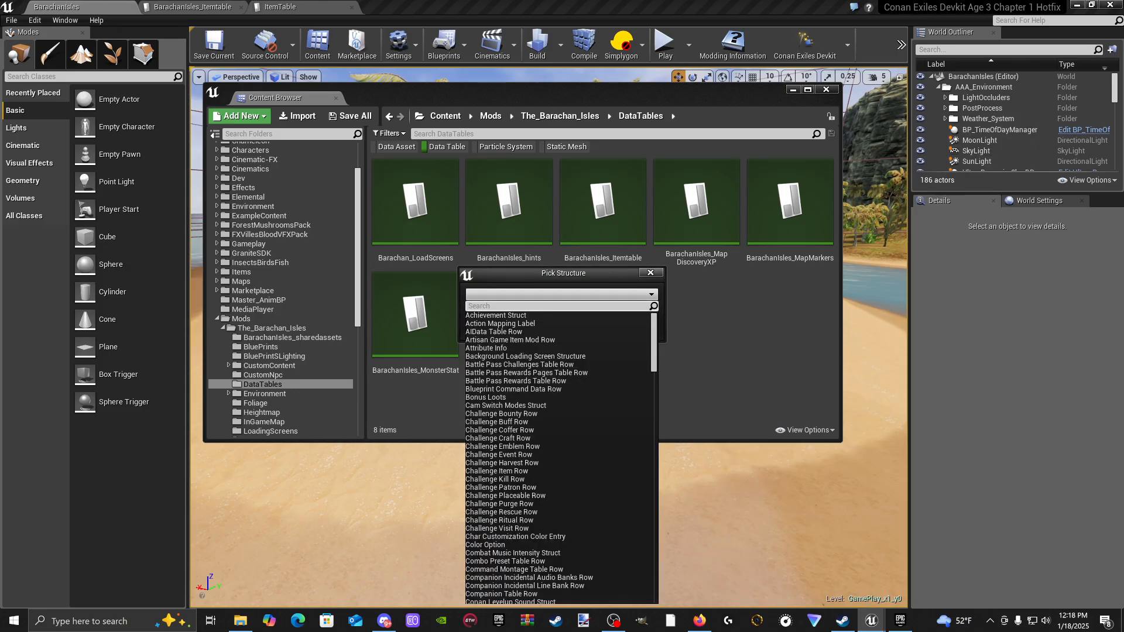
text(lore)
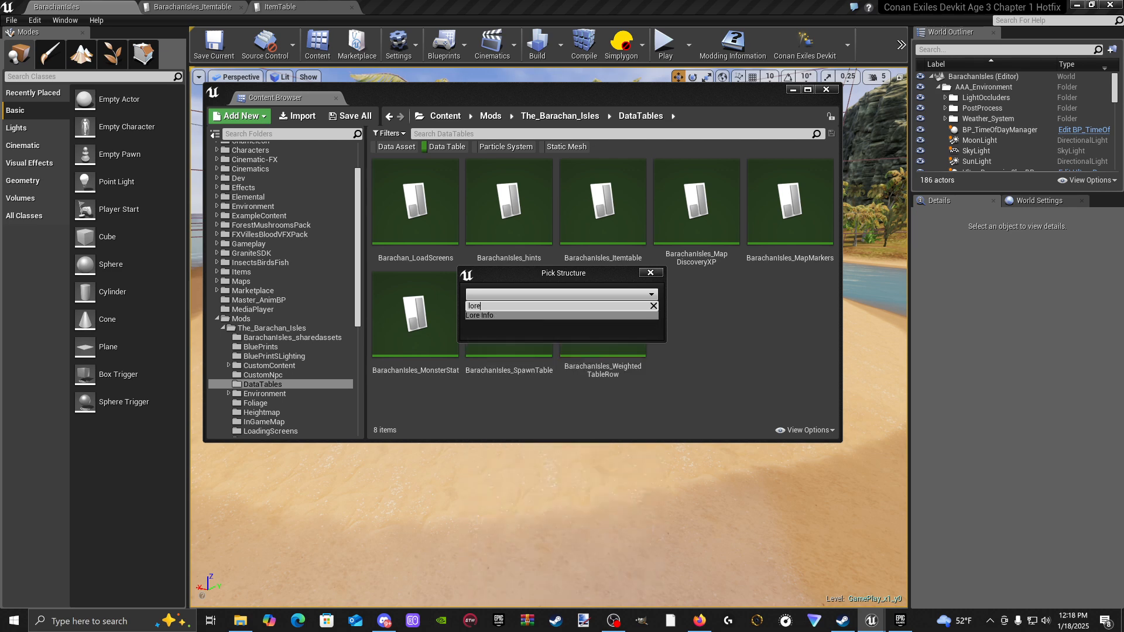
click(501, 316)
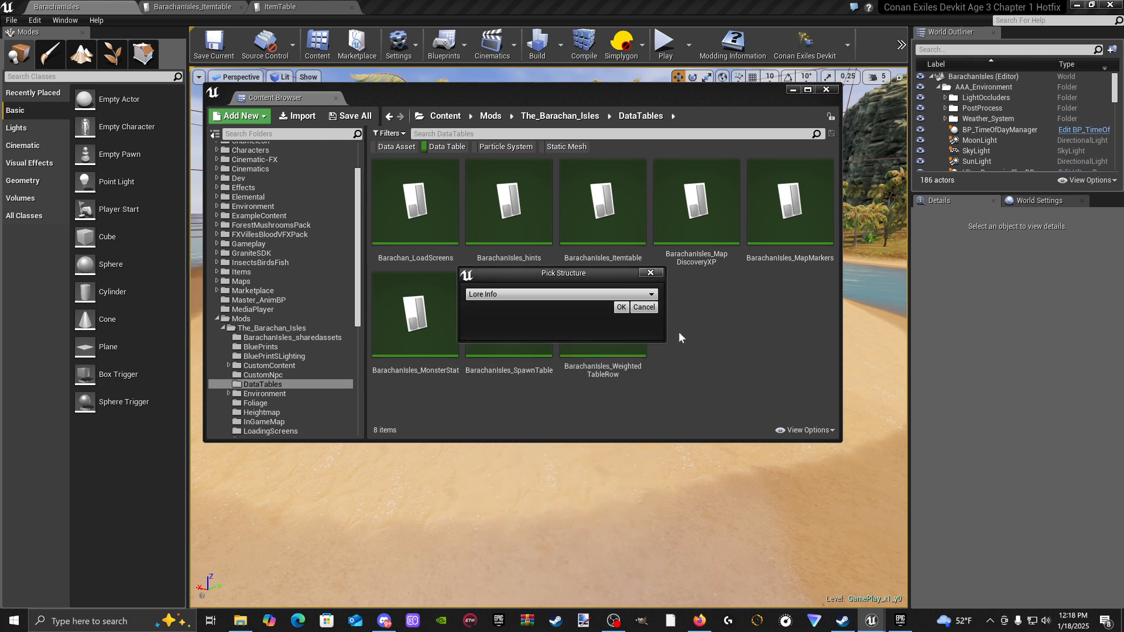
click(621, 307)
key(Return)
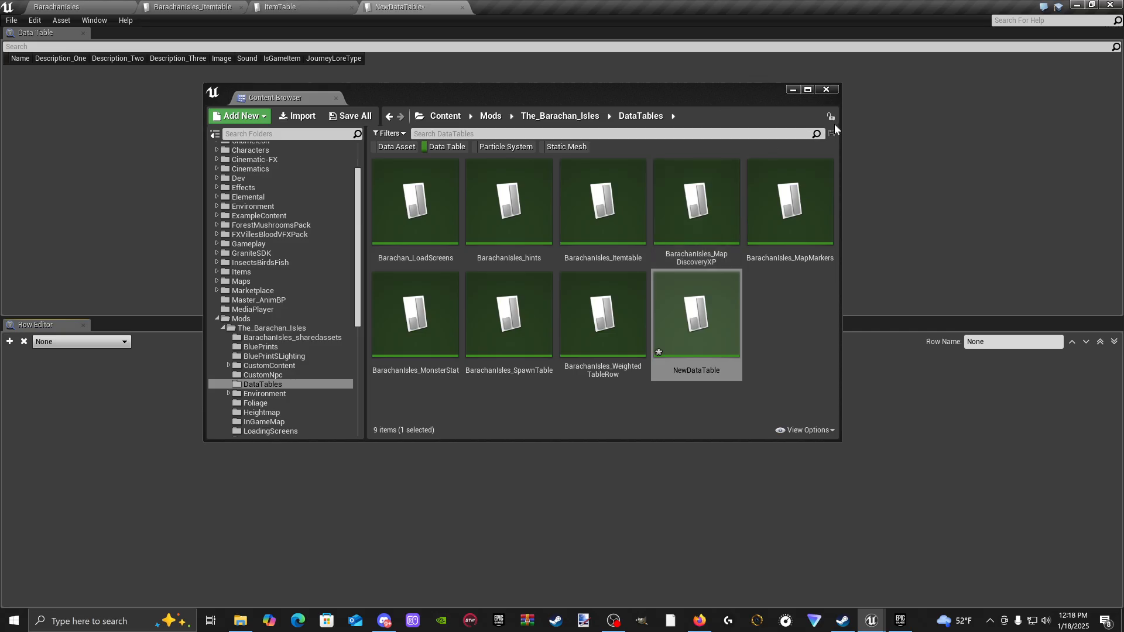
Step: Minimize the Content Browser, view the row in BarachanIsles_Itemtable and return to the BarachanIsles level
click(793, 90)
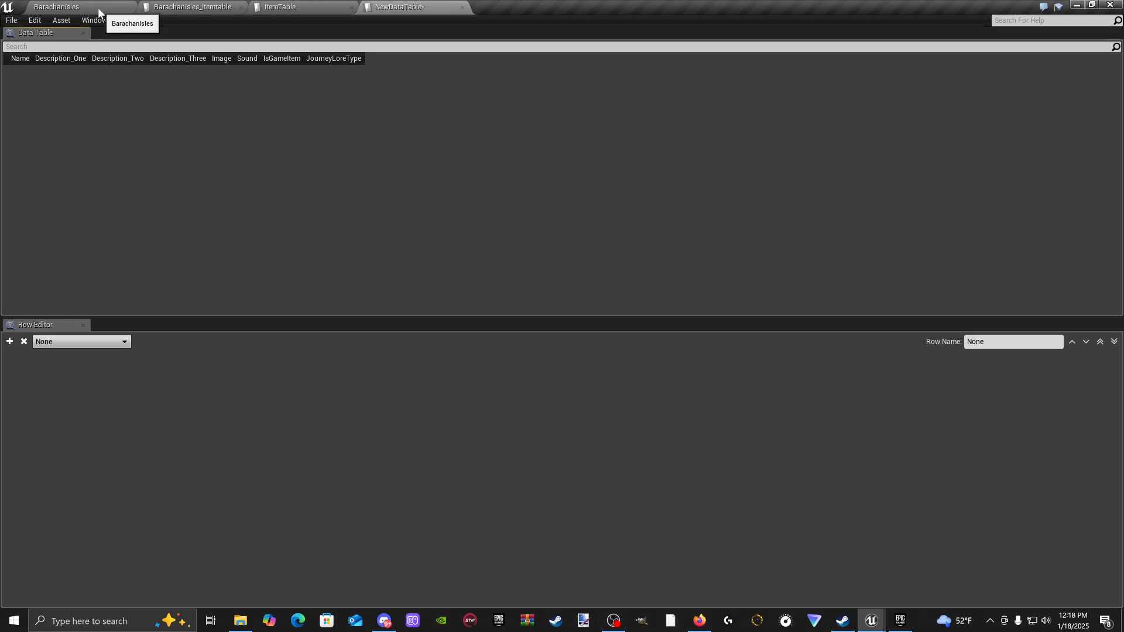
click(191, 8)
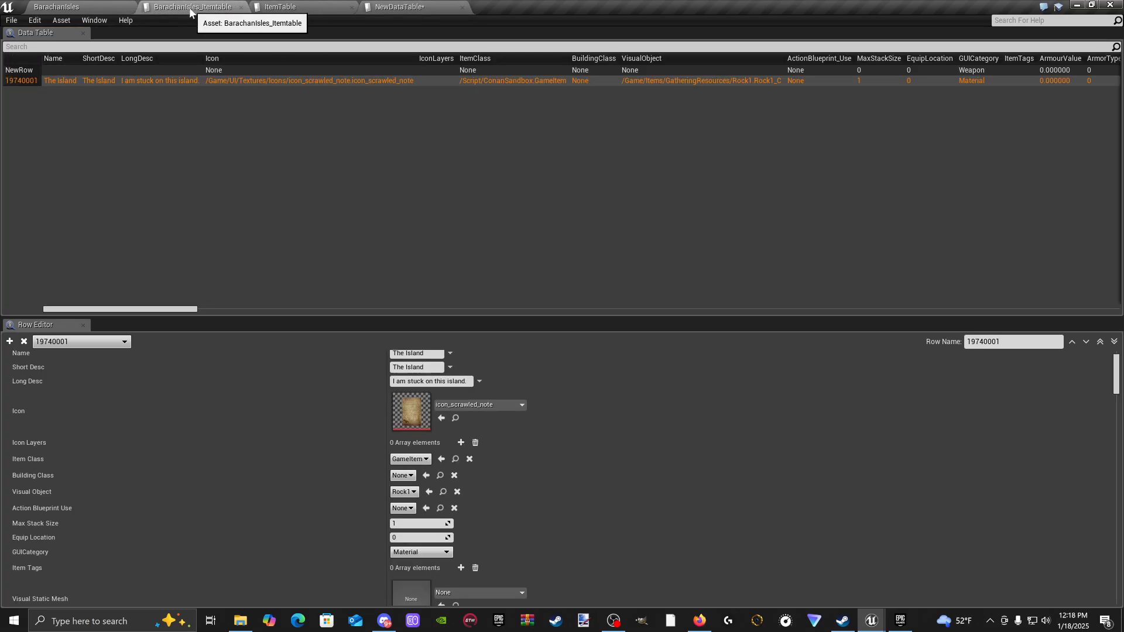
click(82, 7)
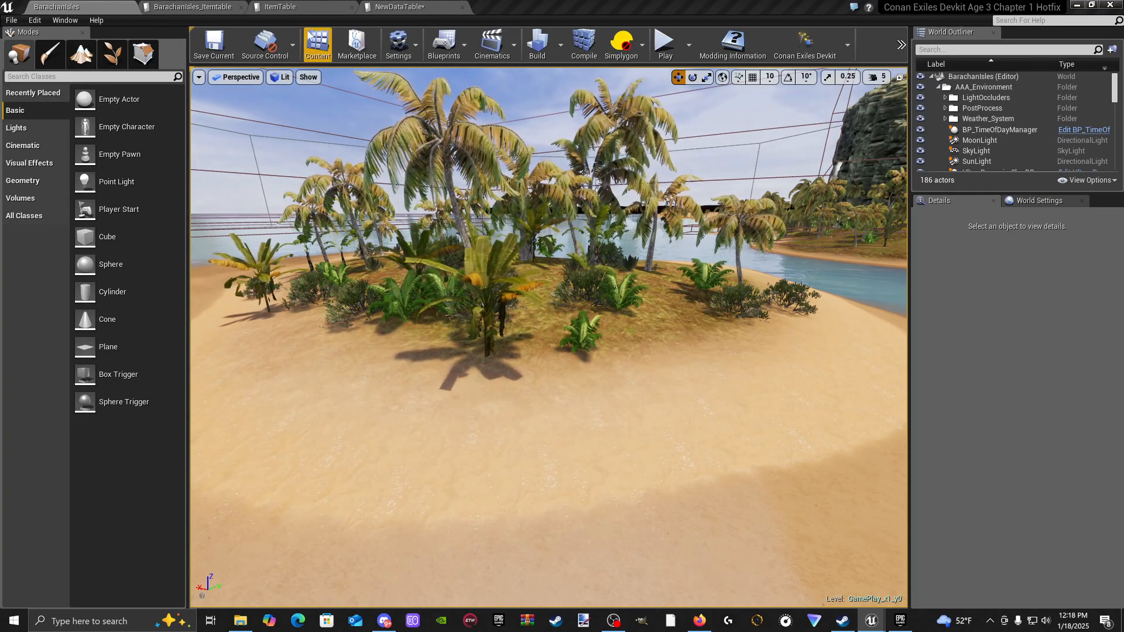
Step: Search the entire Content folder for "lore" data tables and open LoreObjectsTable, clearing the Content Browser out of view
click(317, 44)
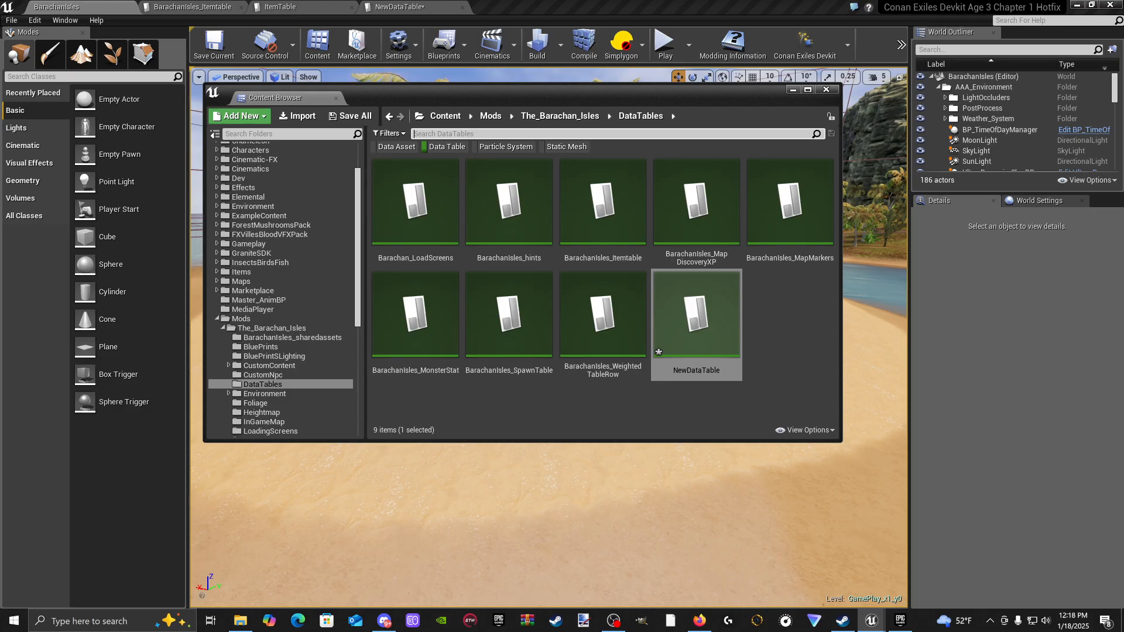
text(lore)
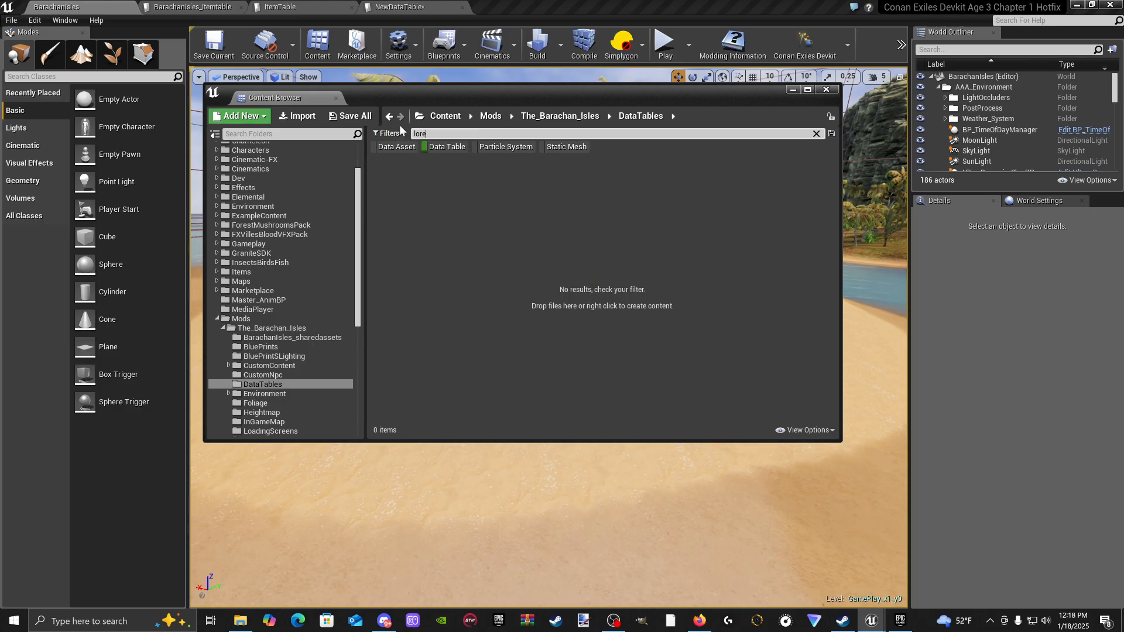
click(445, 116)
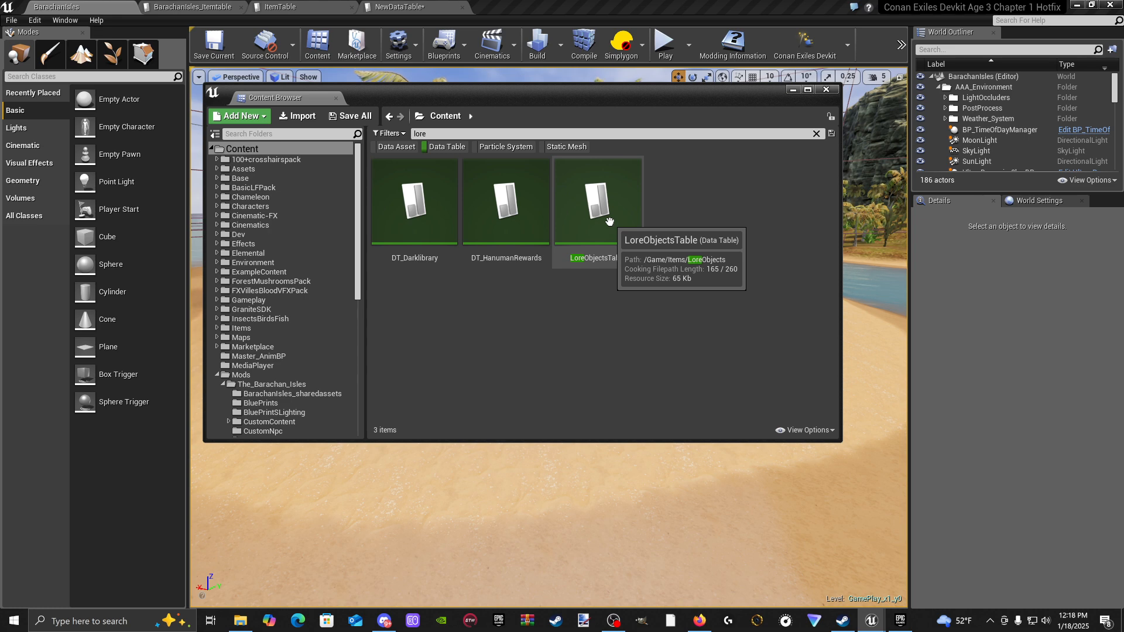
double_click(596, 203)
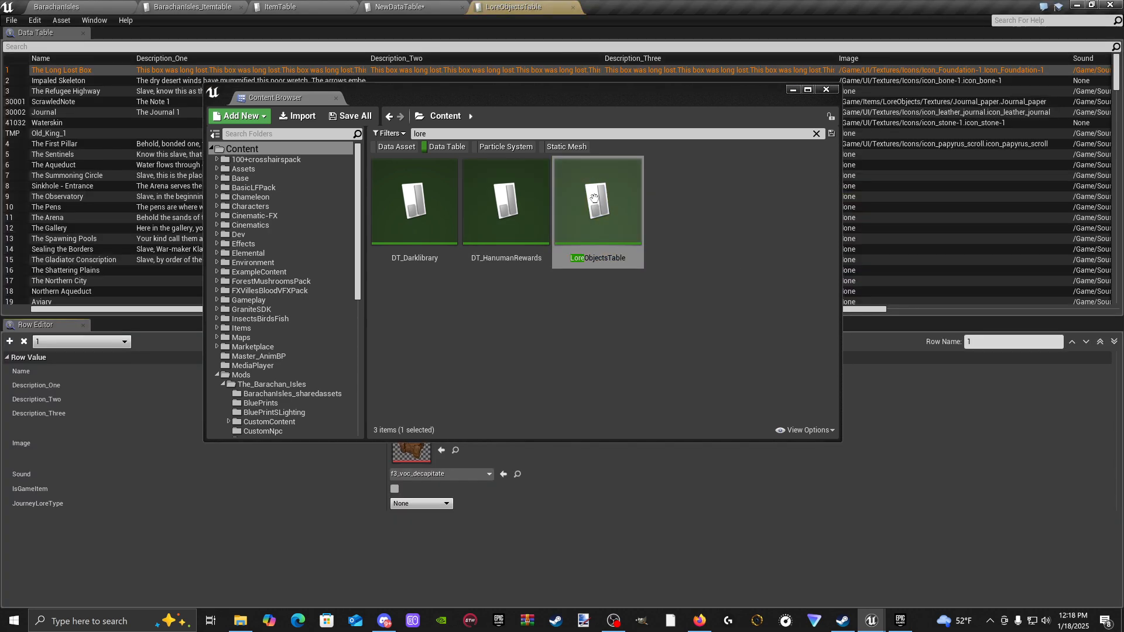
click(788, 92)
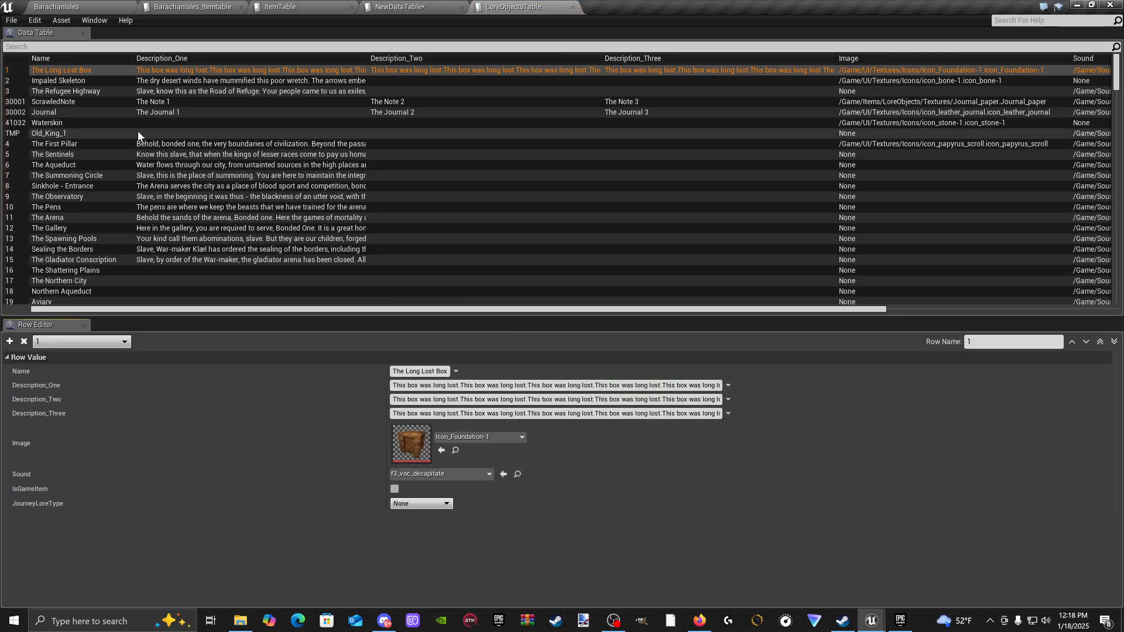
Step: Copy the Razma's Journal #1 row (30006) from LoreObjectsTable
scroll(42, 208, down, 8)
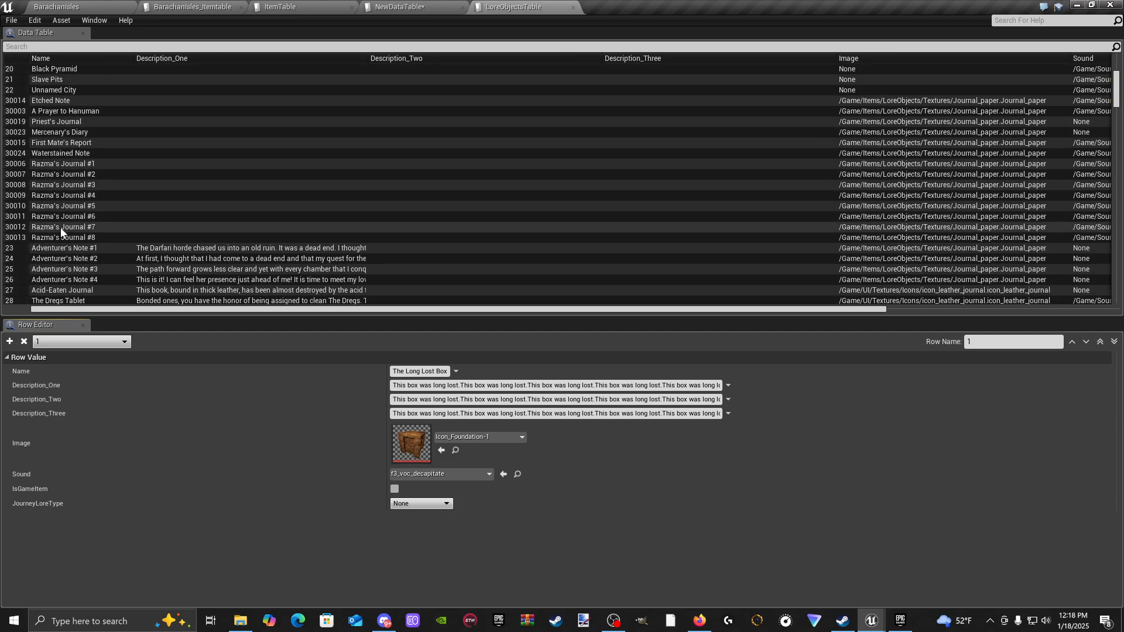
click(56, 164)
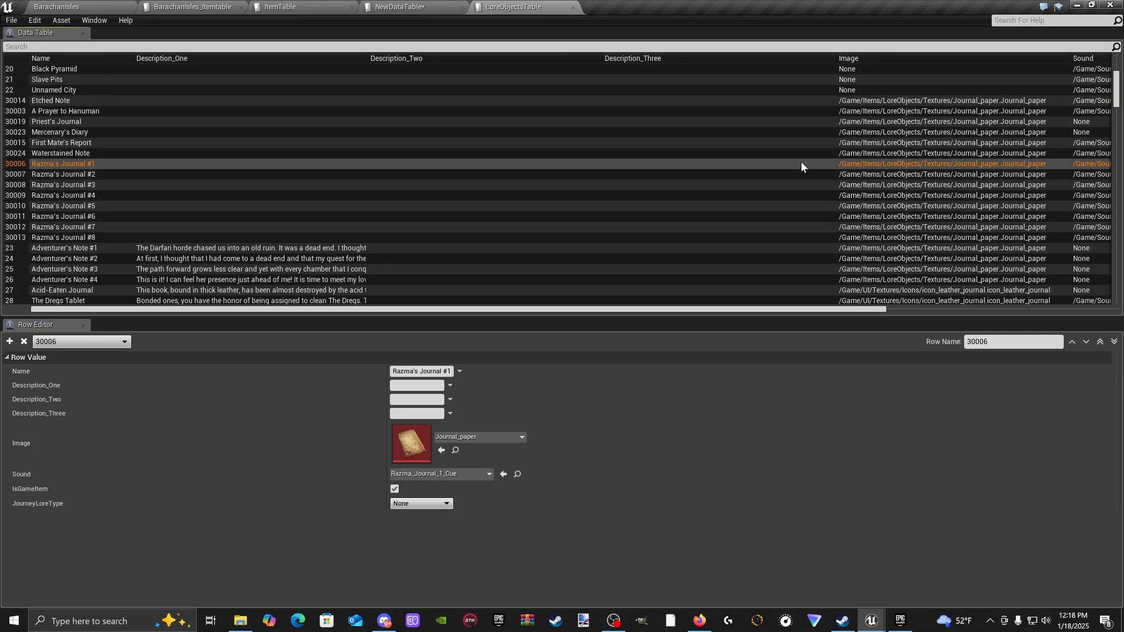
right_click(350, 164)
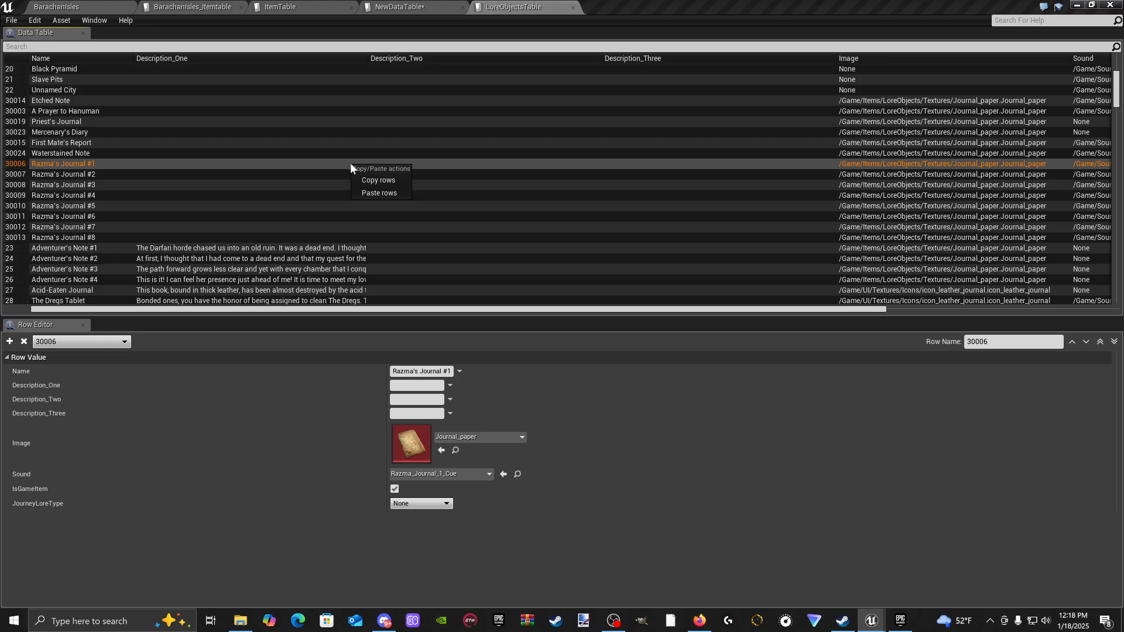
click(377, 181)
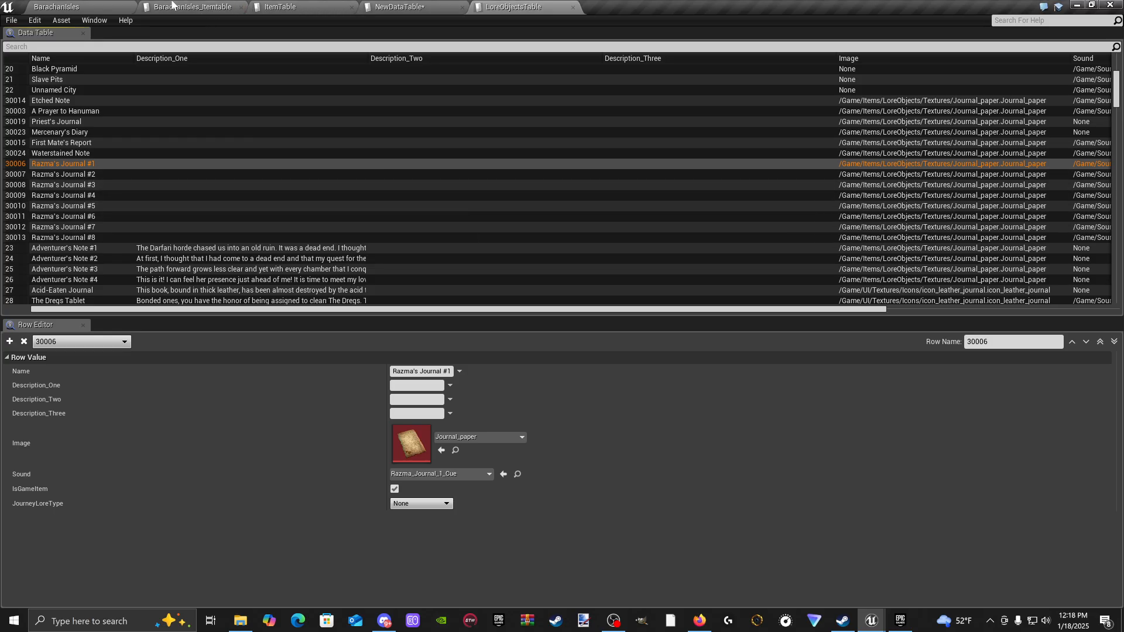
Step: Save the empty NewDataTable in the mod's DataTables folder as BarachanIslesLoreTable
click(69, 7)
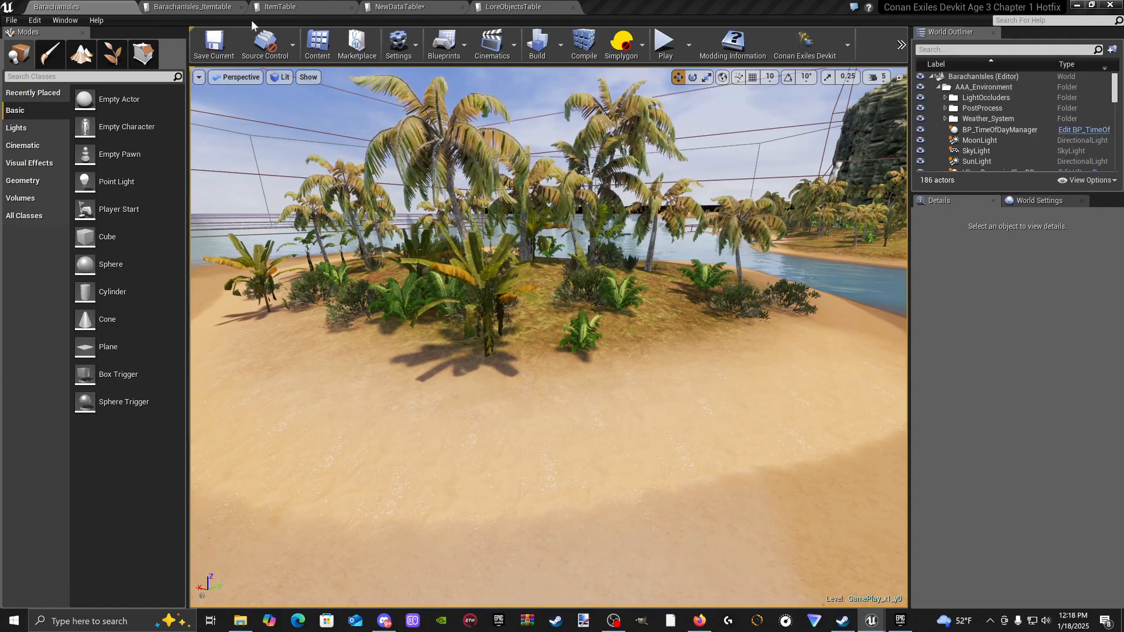
click(427, 12)
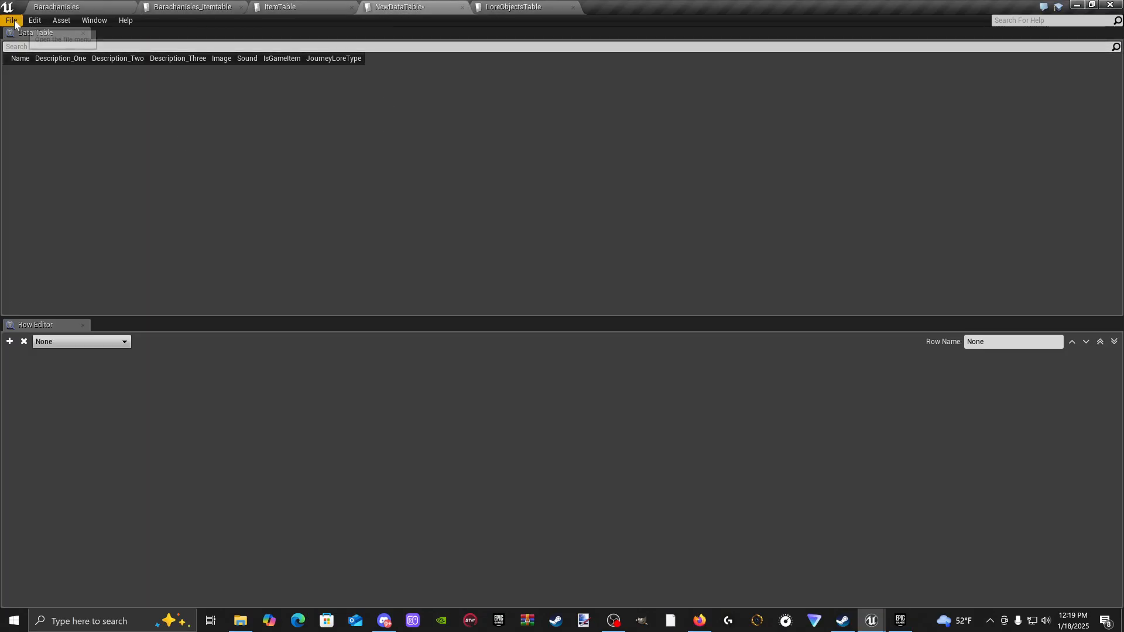
click(12, 20)
click(35, 52)
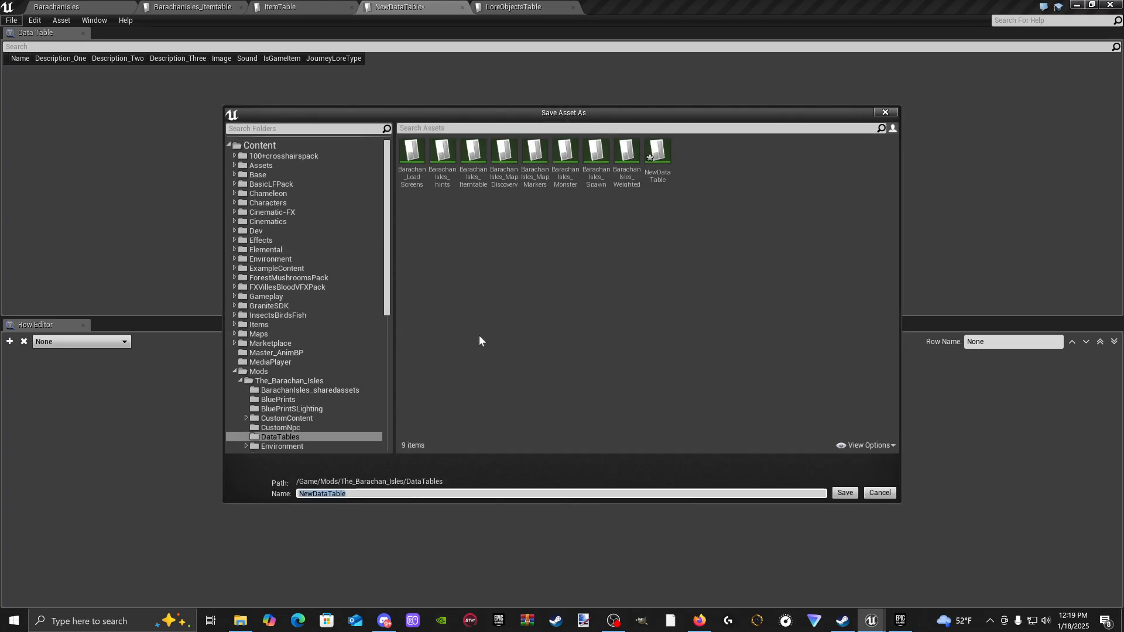
click(384, 494)
key(BackSpace)
key(BackSpace)
key(BackSpace)
key(BackSpace)
key(BackSpace)
key(BackSpace)
key(BackSpace)
key(BackSpace)
key(BackSpace)
key(BackSpace)
key(BackSpace)
text(Barachan)
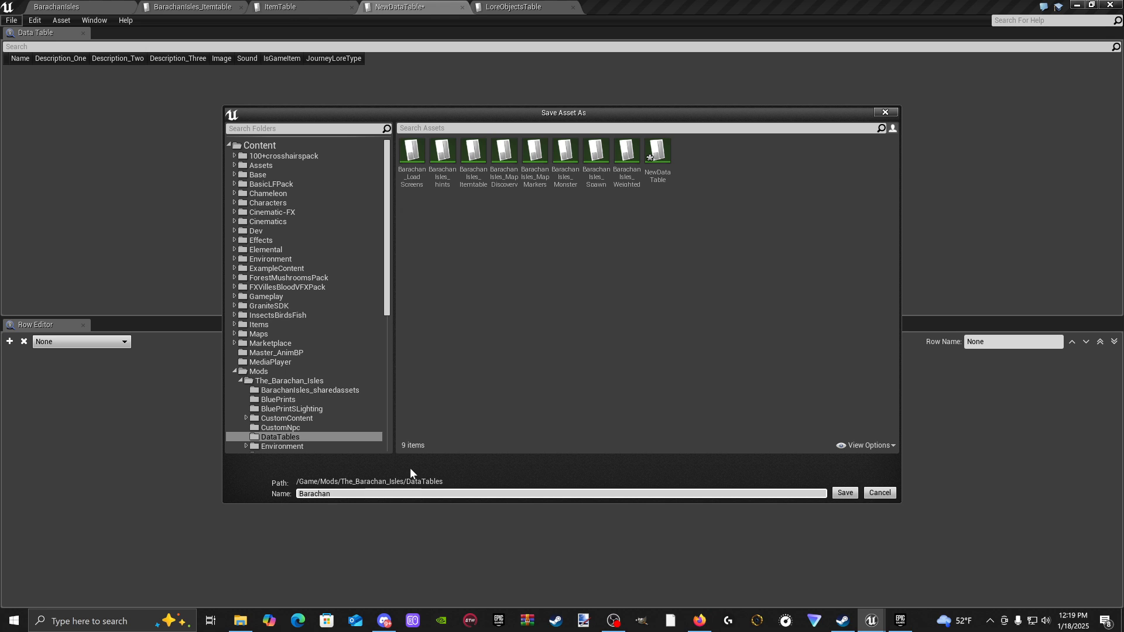
text(Isles)
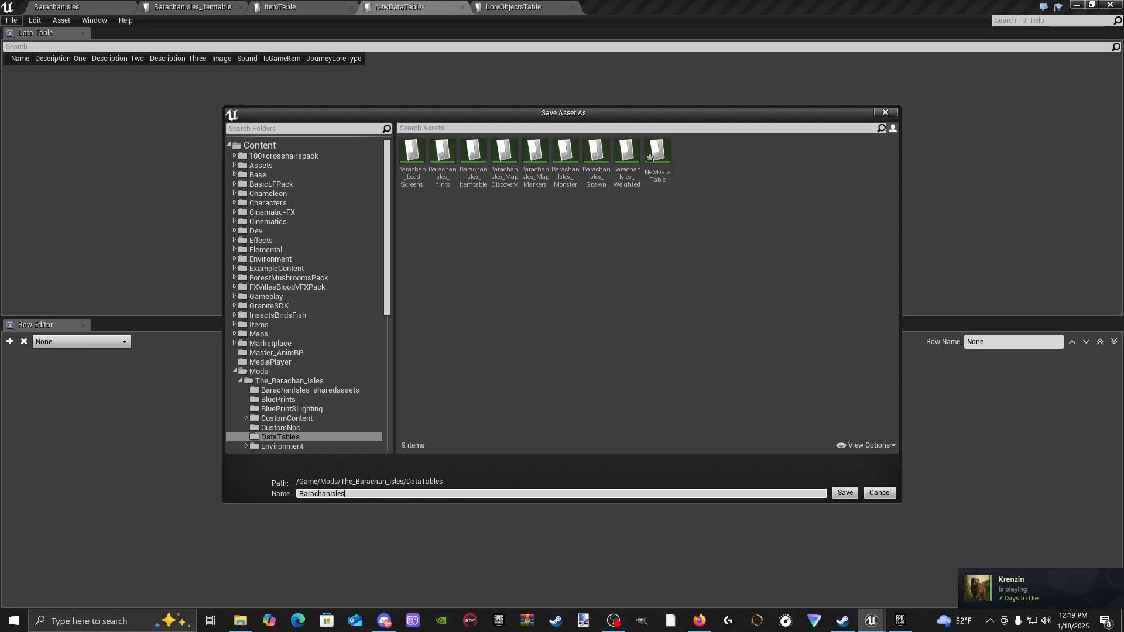
text(Lore)
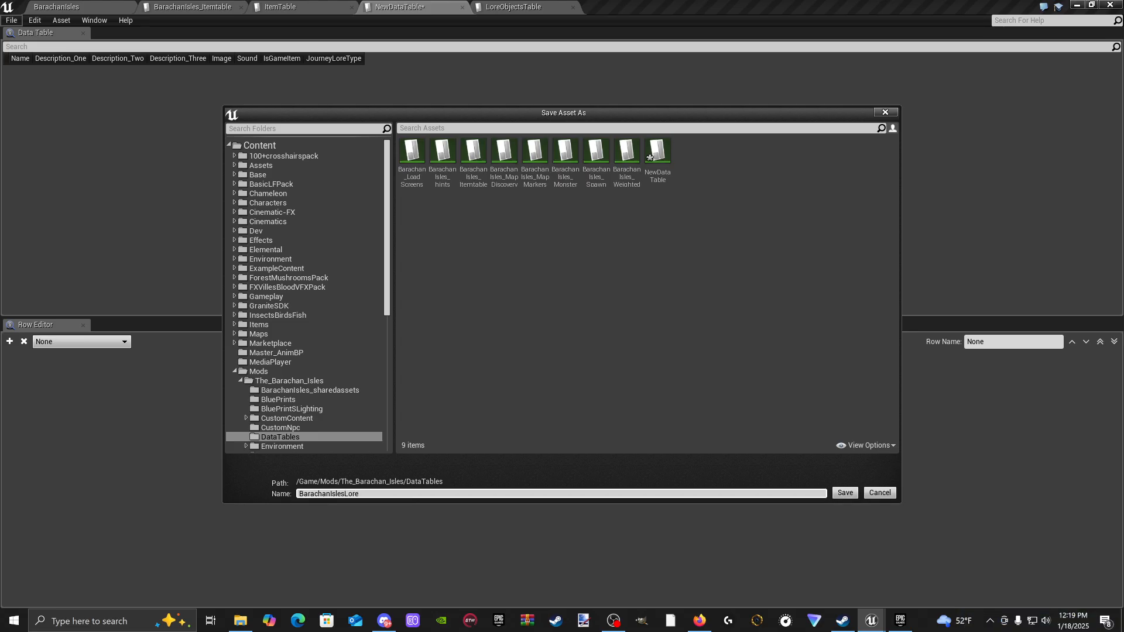
text(T)
text(as)
text(le)
key(Return)
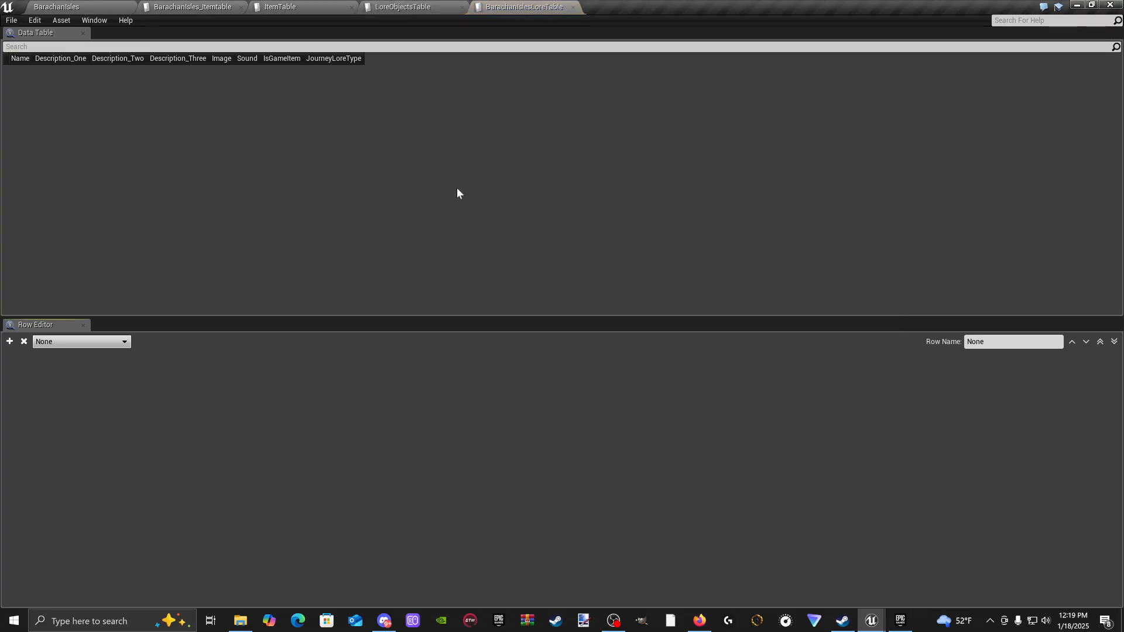
click(112, 114)
right_click(96, 76)
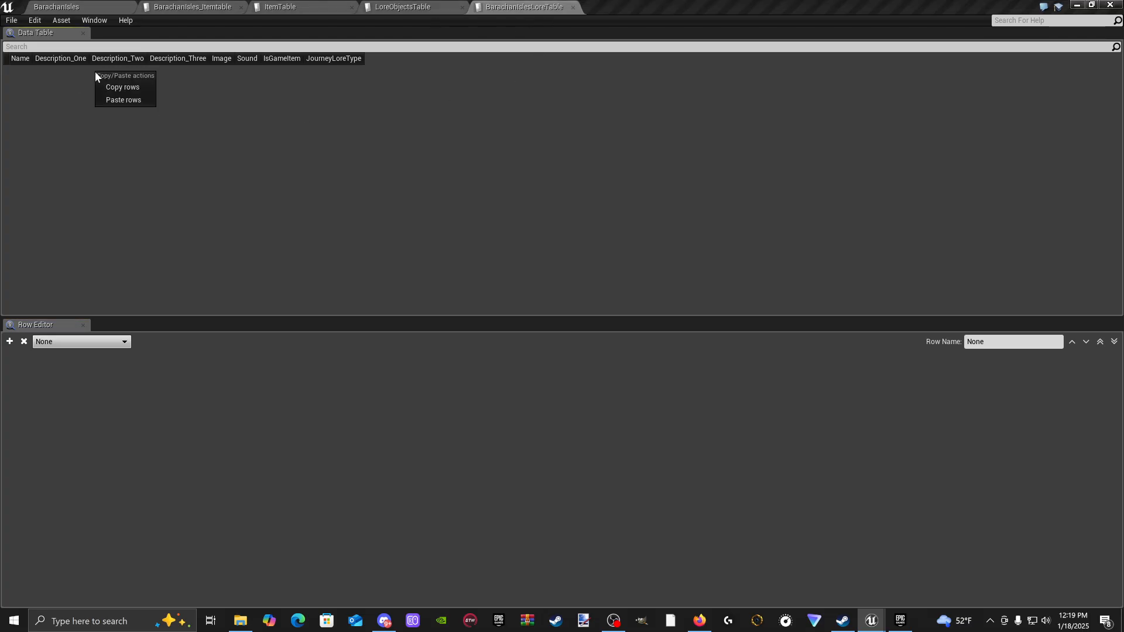
click(62, 222)
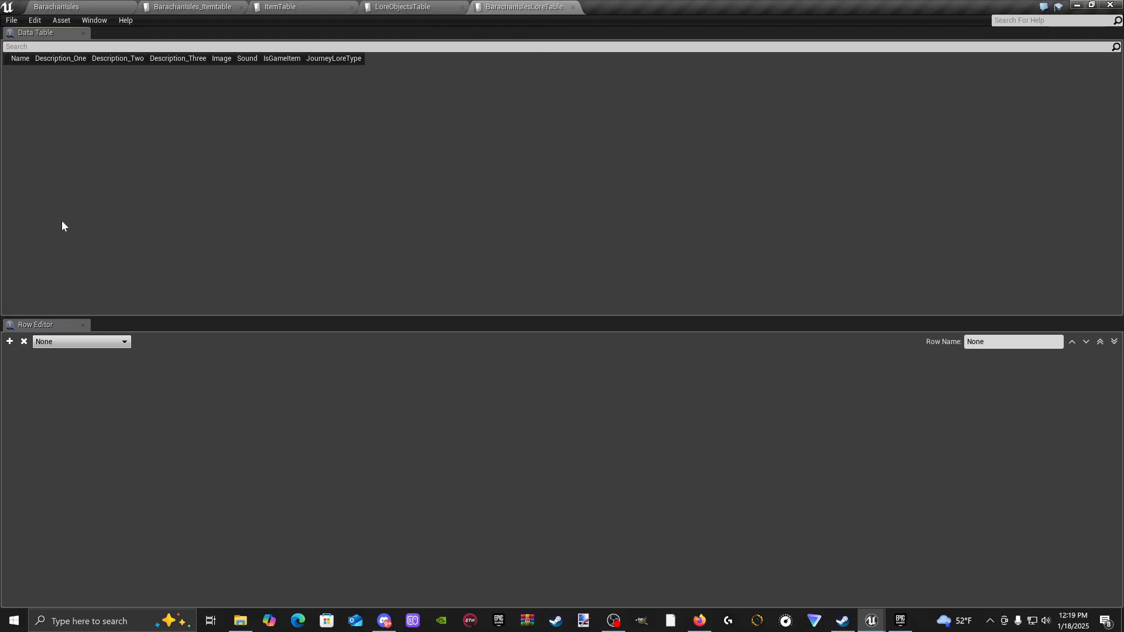
Step: Add a new row to BarachanIslesLoreTable and paste the copied Razma's Journal #1 row into the table
click(9, 343)
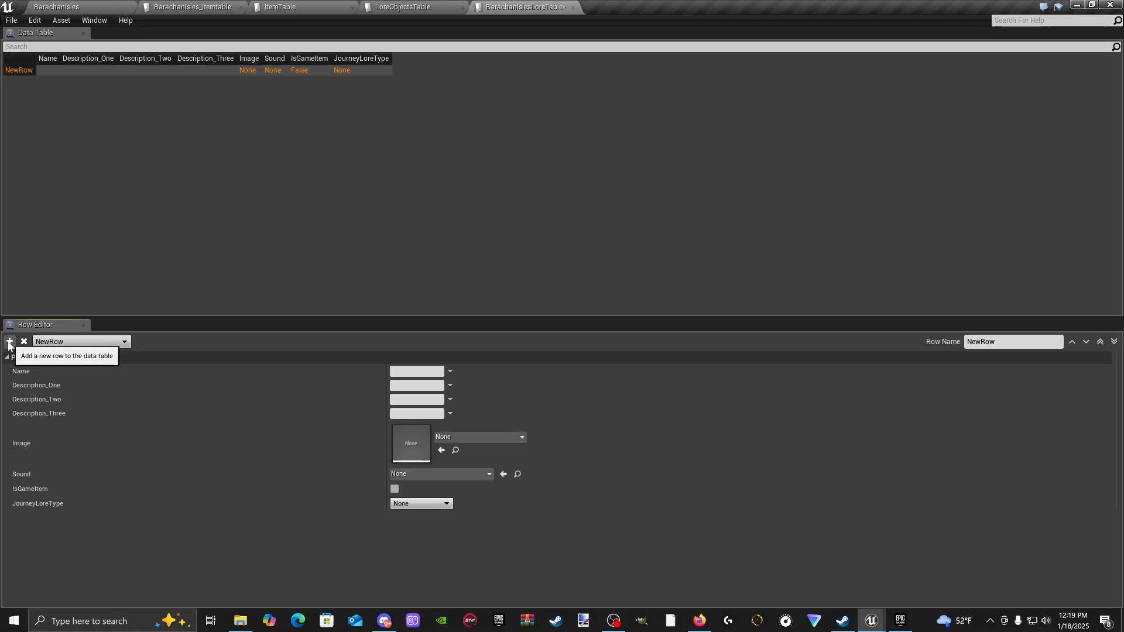
right_click(95, 71)
click(118, 96)
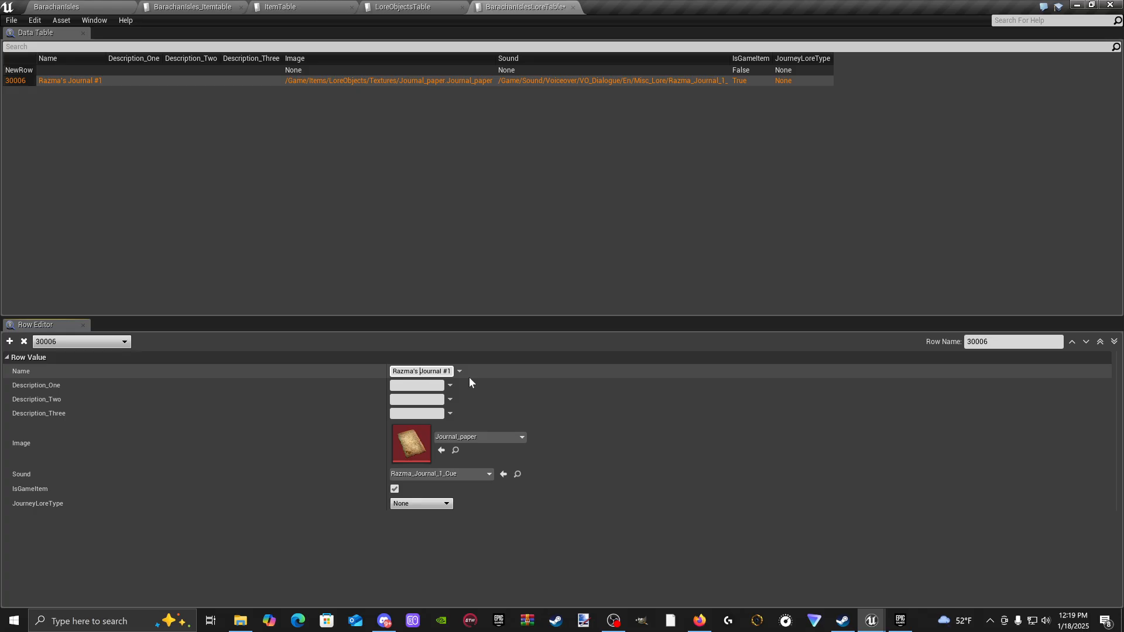
Step: Change the Name of row 30006 to "The Island Journal #1"
key(BackSpace)
key(BackSpace)
key(BackSpace)
key(BackSpace)
key(BackSpace)
key(BackSpace)
key(BackSpace)
key(BackSpace)
text(The Islan)
key(Return)
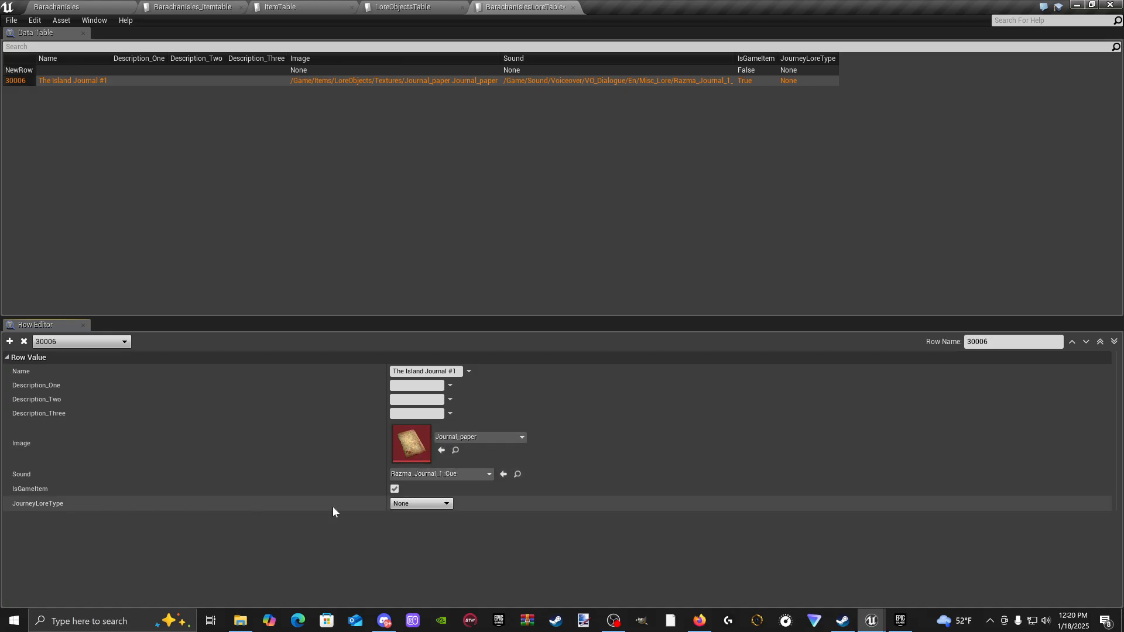
Step: Check the JourneyLoreType options of row 30006 and locate its assigned sound cue in the Content Browser
click(445, 504)
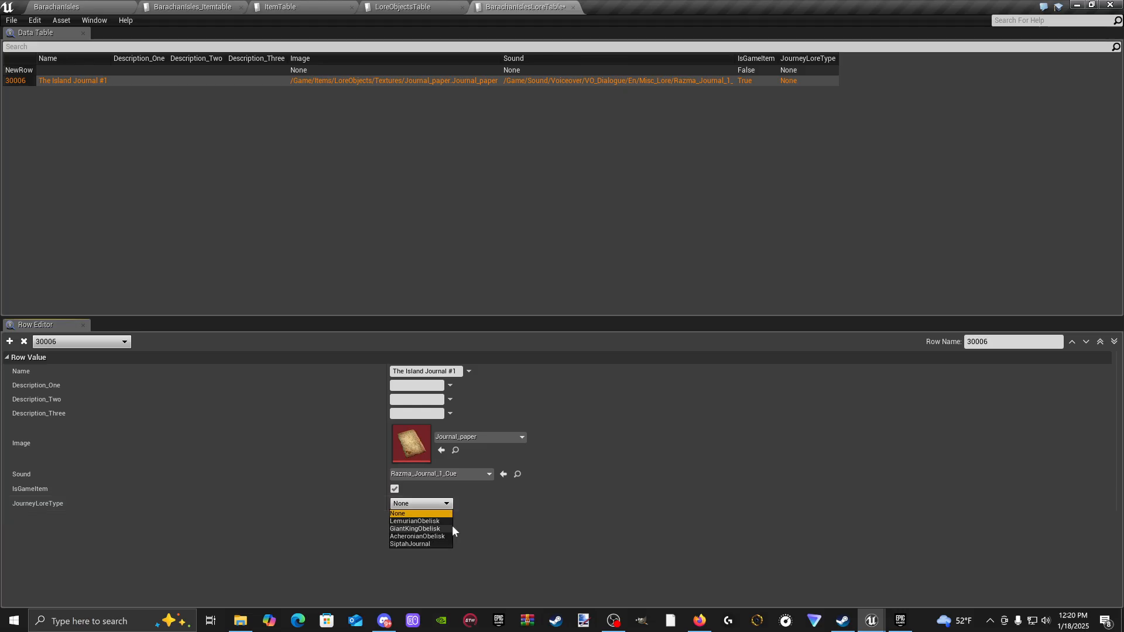
click(515, 526)
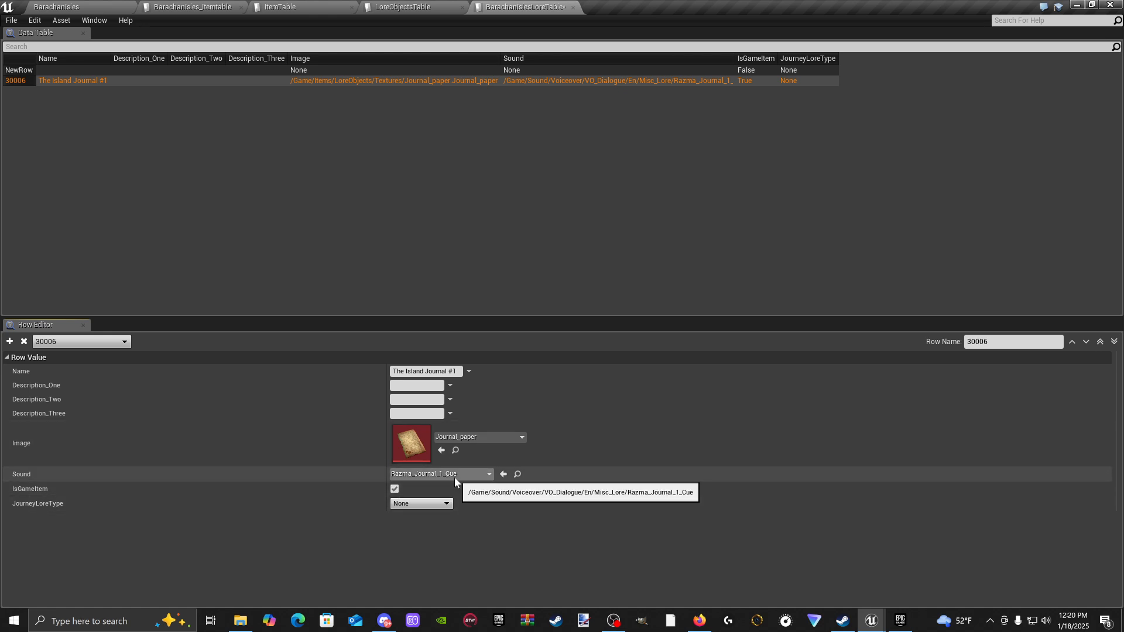
click(517, 474)
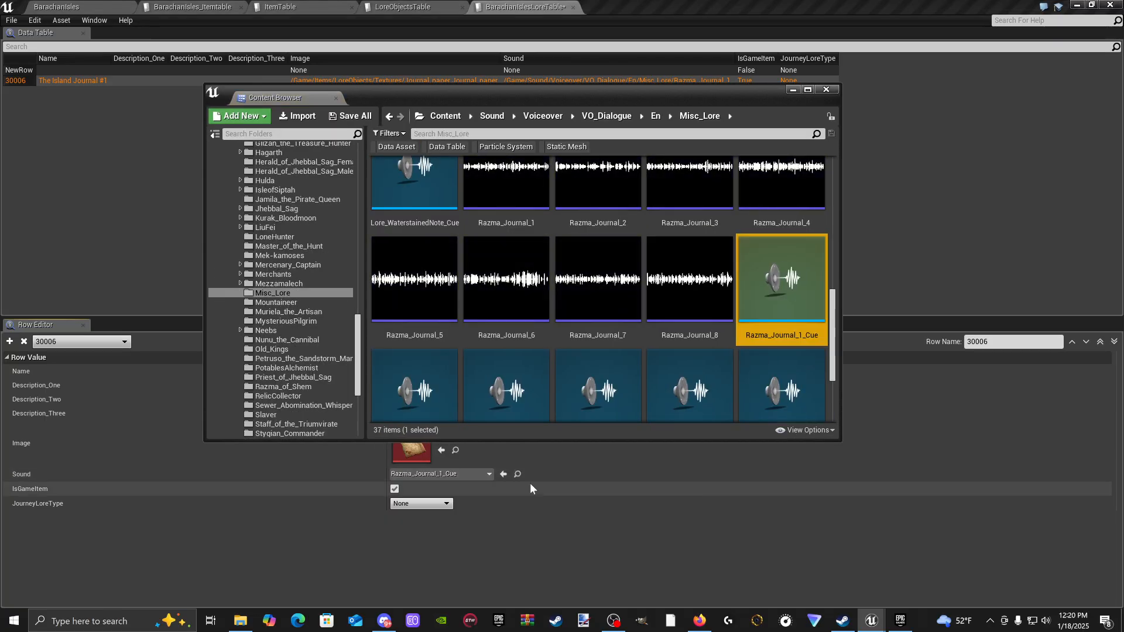
click(781, 281)
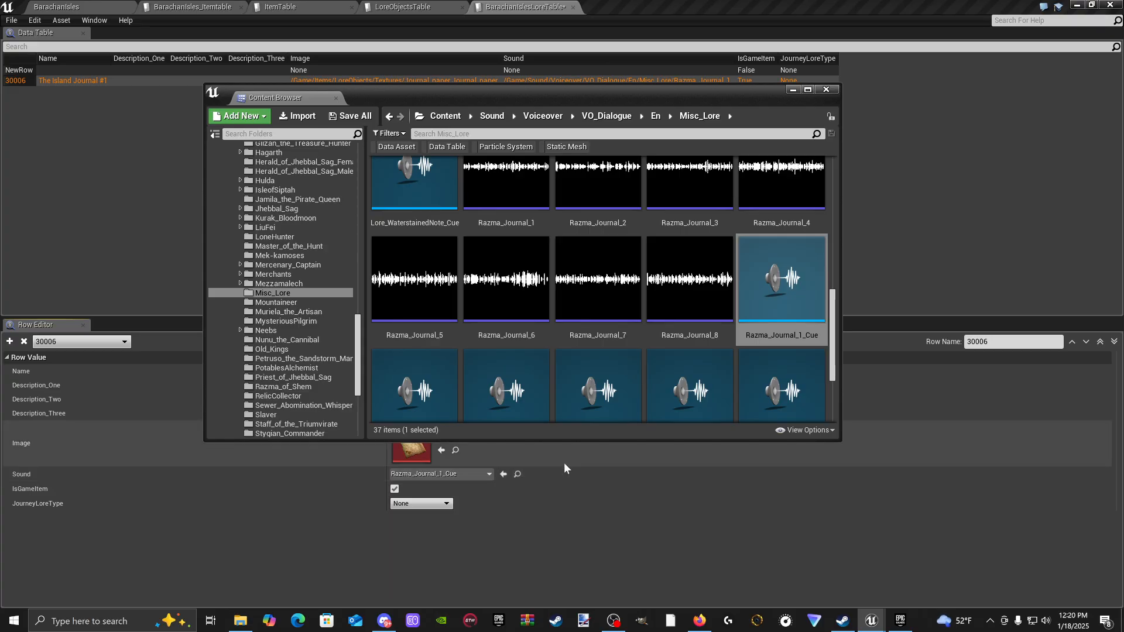
scroll(606, 331, up, 1)
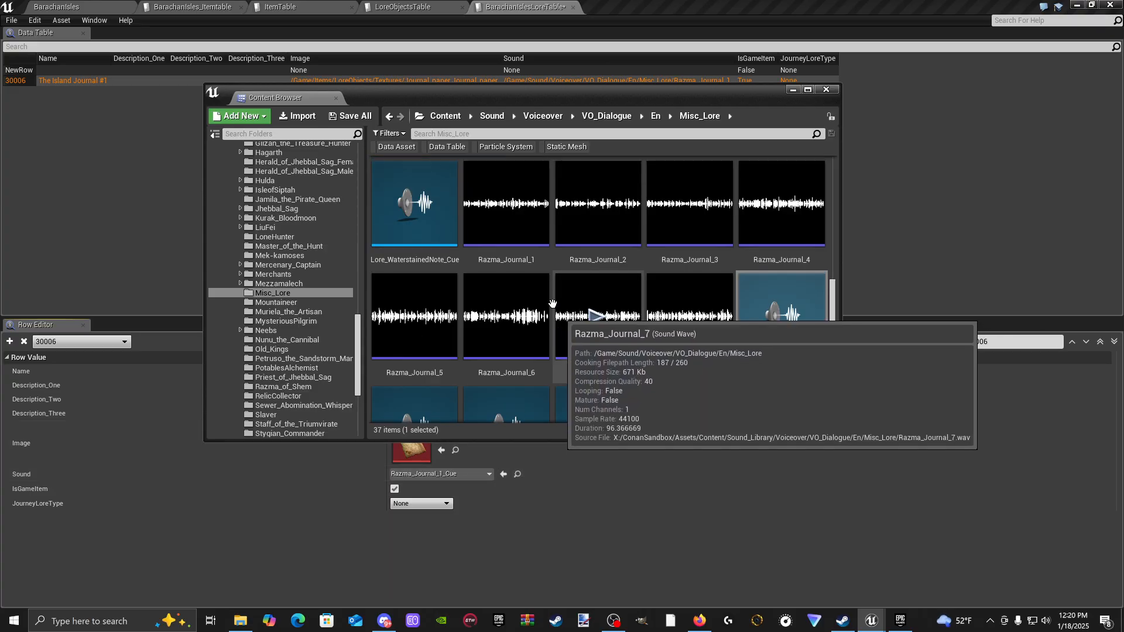
Step: Open the Razma_Journal_1 sound wave and examine its subtitle and sound settings
double_click(512, 235)
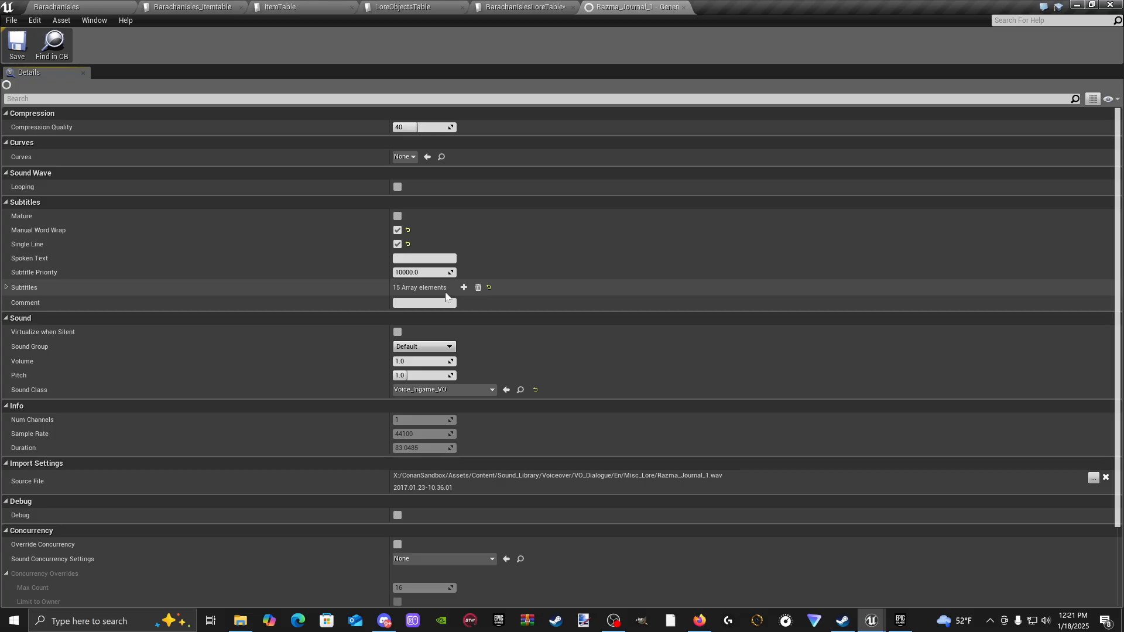
scroll(447, 301, down, 3)
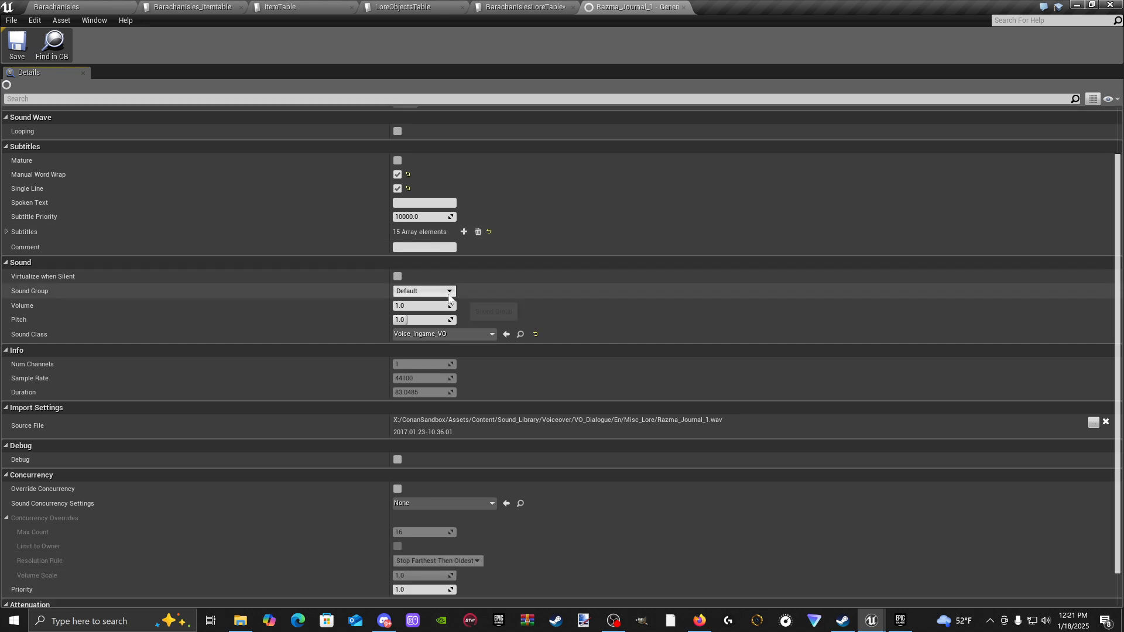
scroll(447, 308, up, 3)
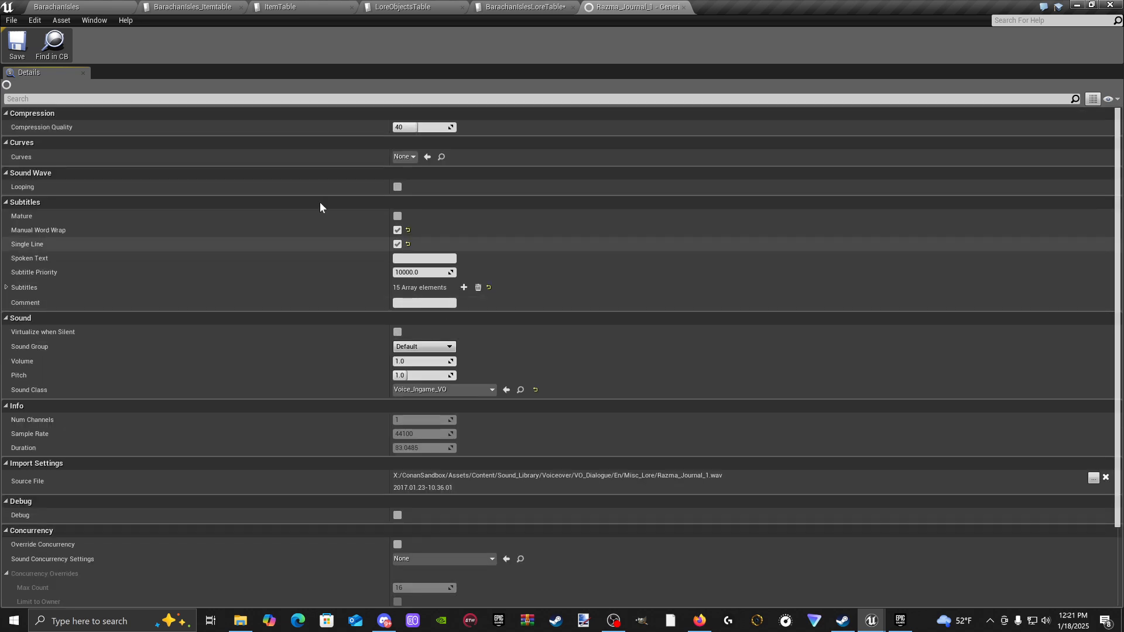
Step: Switch to the ElevenLabs Text to Speech page in Firefox, maximize it and delete all the existing script text
click(113, 9)
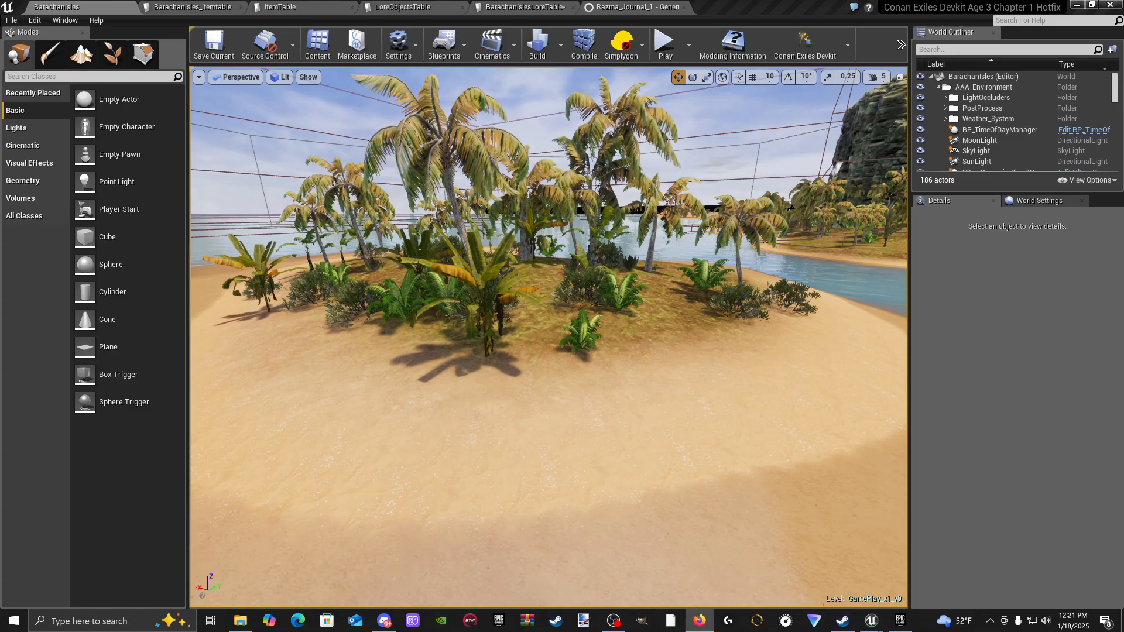
drag(643, 631, 491, 69)
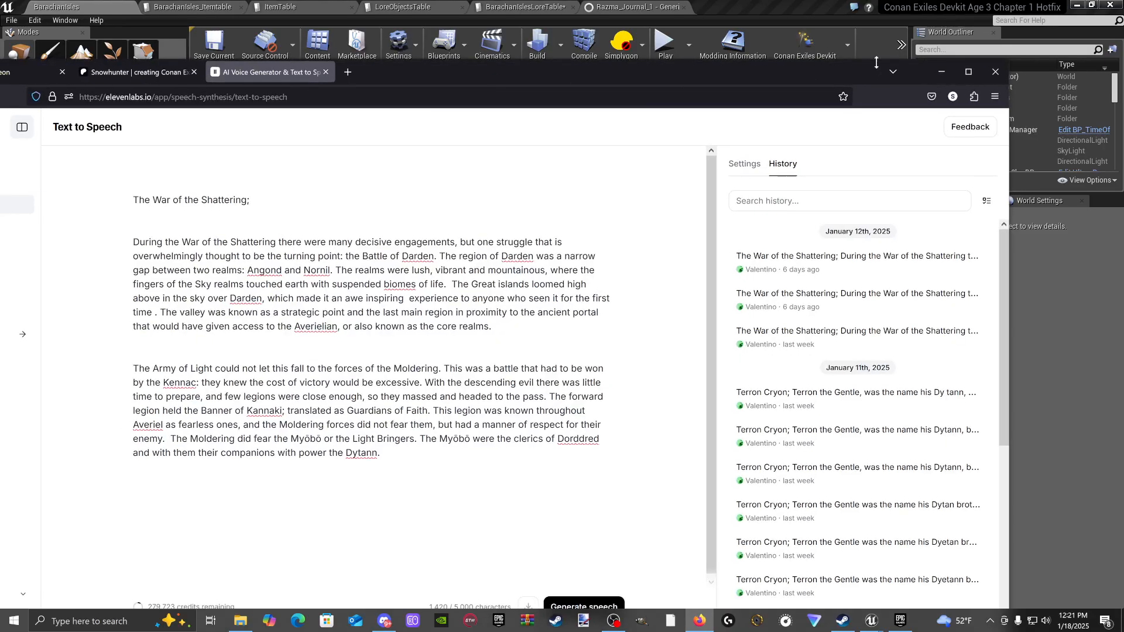
click(977, 76)
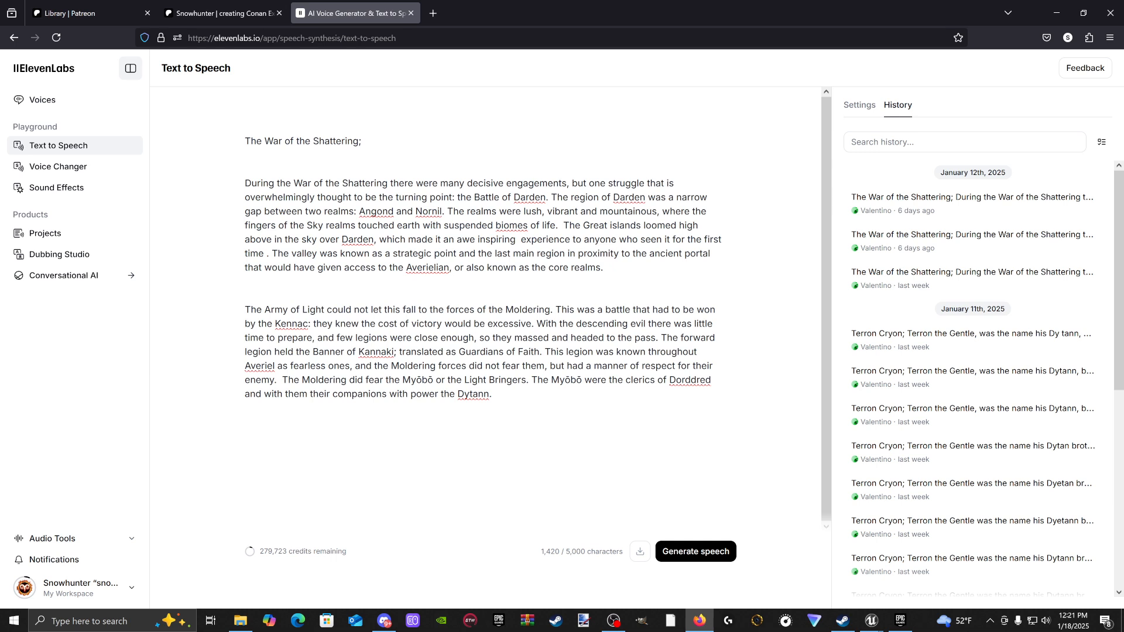
drag(492, 394, 245, 183)
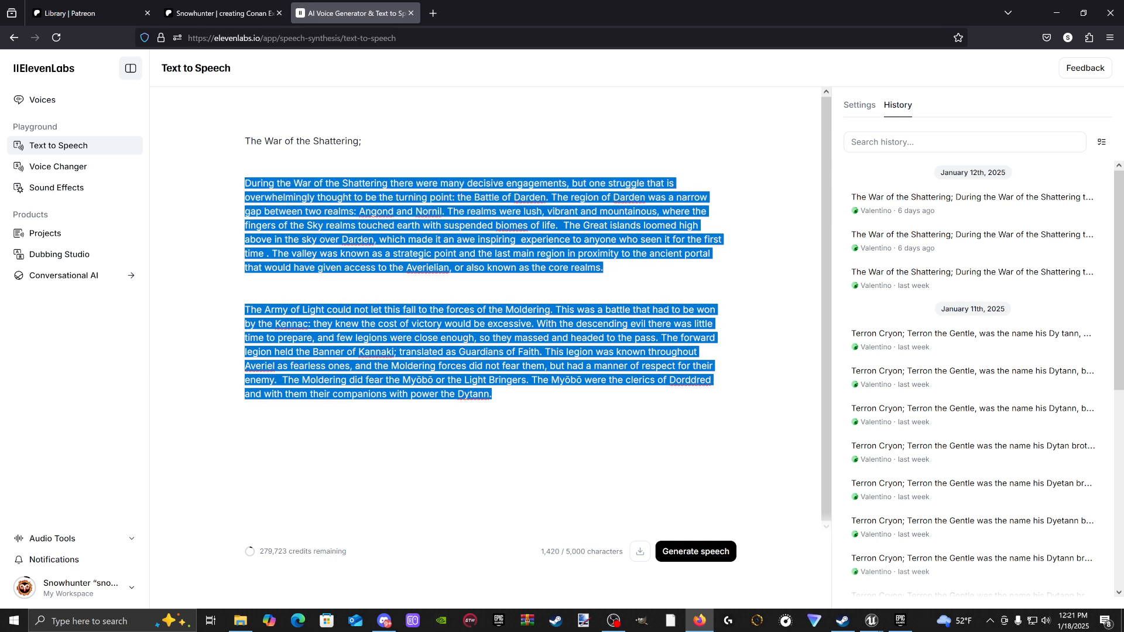
key(BackSpace)
drag(361, 141, 245, 141)
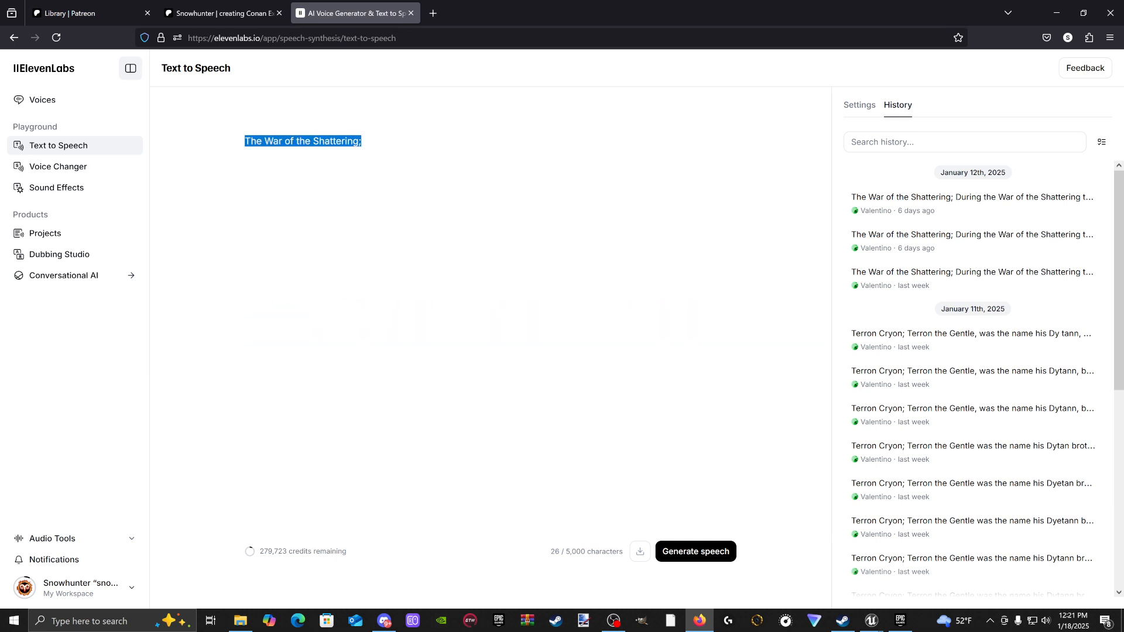
key(BackSpace)
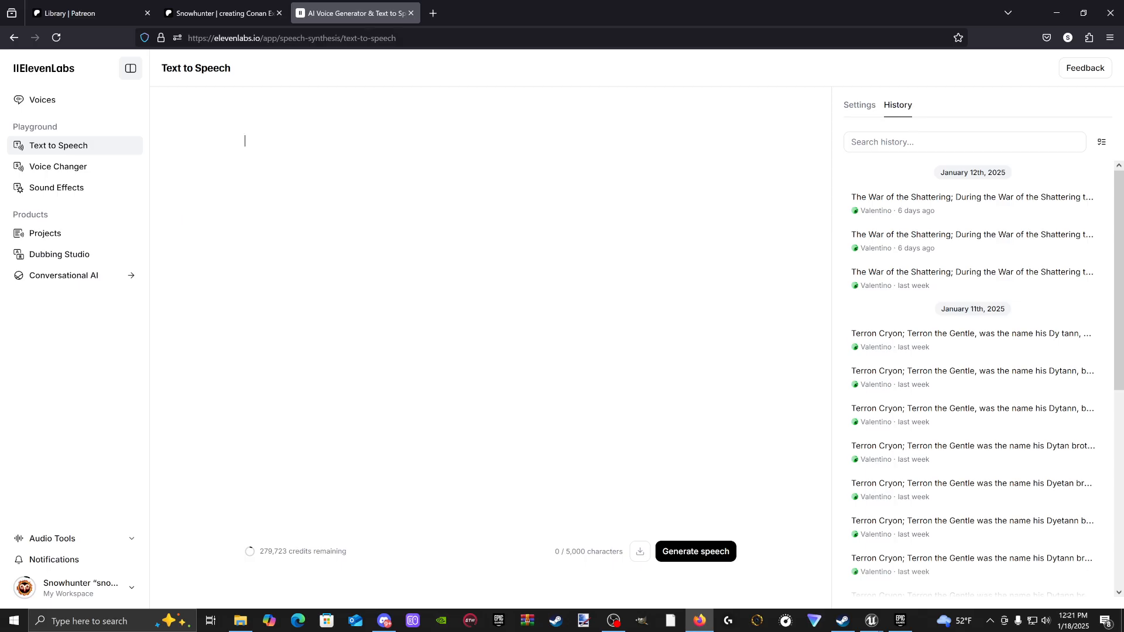
Step: Write the heading "The Island;" and "I am trapped on this island. I Have no Idea where I am. I need to adventure out and look for"
text(The Island;)
key(Return)
key(Return)
text(I am trapped on this i)
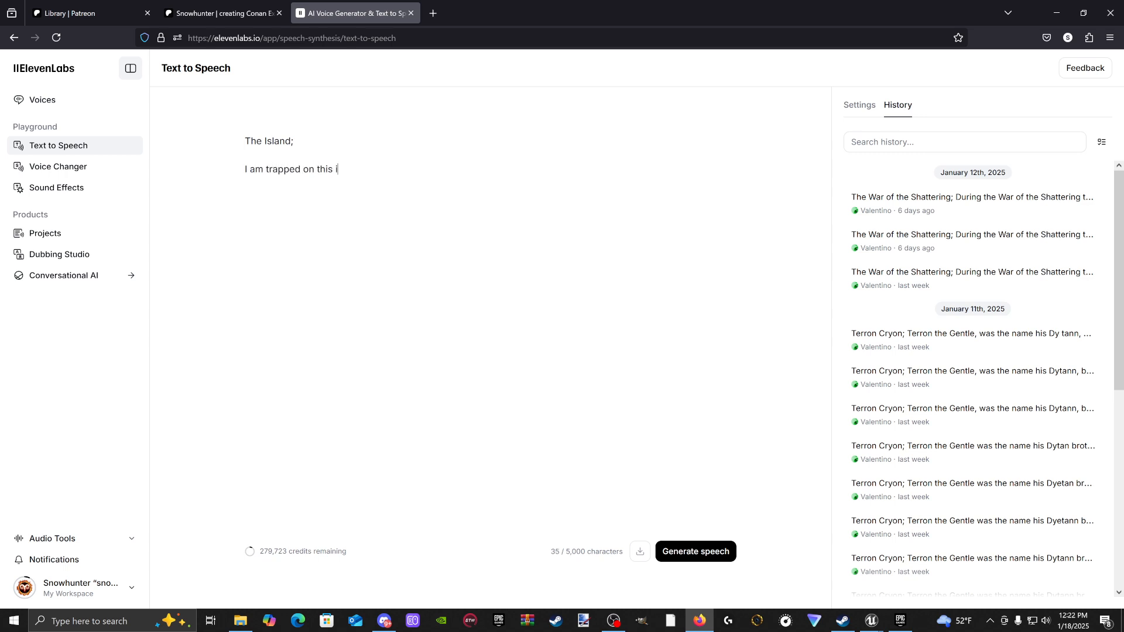
text(sland. I Have no Idea where I am. )
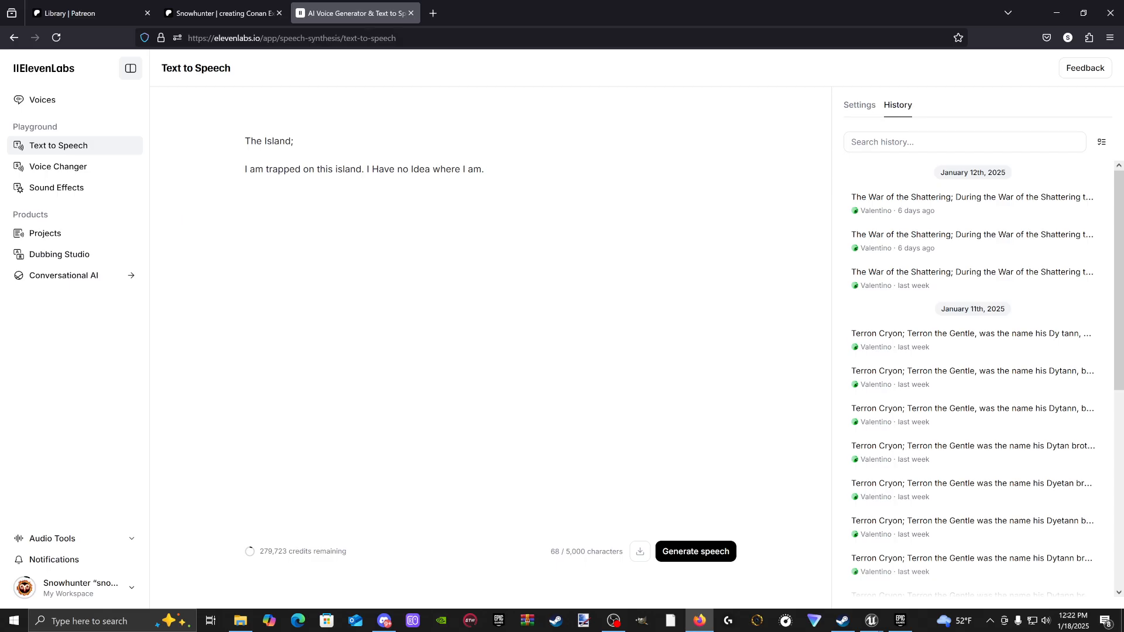
text(I need to adventure out and look for )
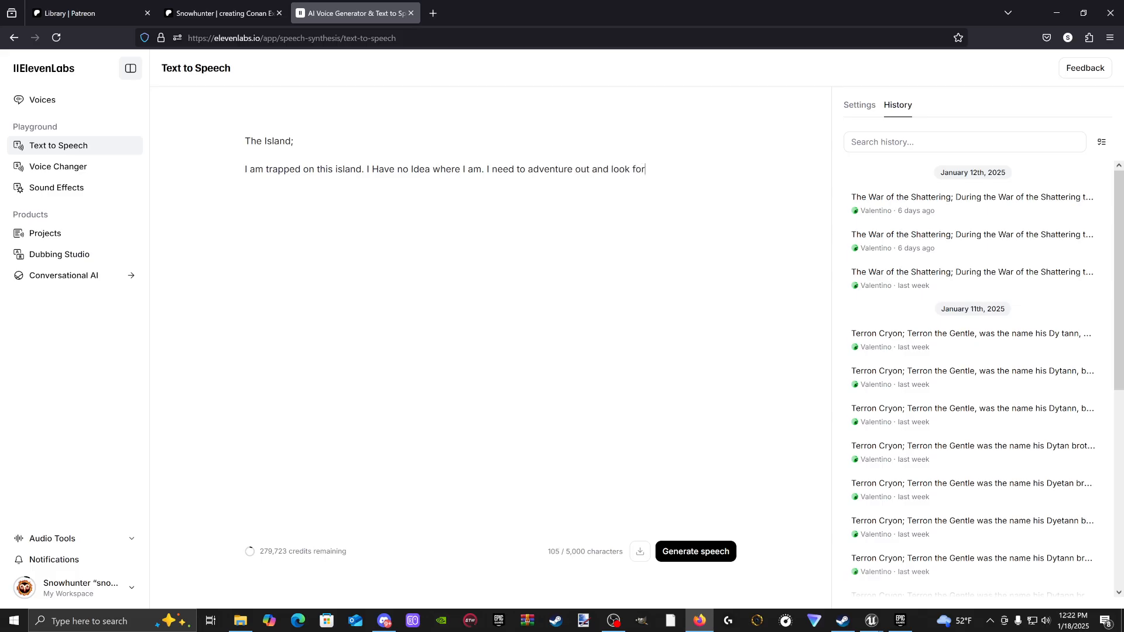
Step: Continue the last sentence of the script with "the Idol of the tribe of"
text(the Idol of)
text(the trie)
key(BackSpace)
text(be of)
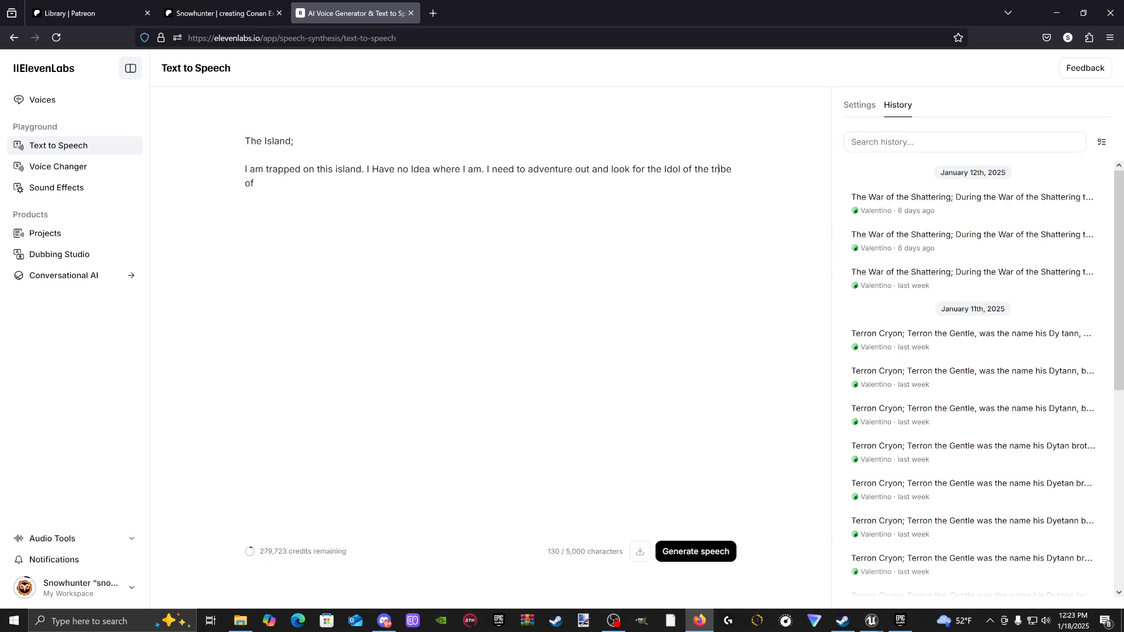
Step: Replace "and look for the Idol of the" with "and find the" in front of "tribe of" in the script
key(BackSpace)
key(BackSpace)
key(BackSpace)
key(BackSpace)
key(BackSpace)
key(BackSpace)
key(BackSpace)
key(BackSpace)
key(BackSpace)
key(BackSpace)
key(BackSpace)
key(BackSpace)
key(BackSpace)
key(BackSpace)
key(BackSpace)
key(BackSpace)
key(BackSpace)
key(BackSpace)
key(BackSpace)
key(BackSpace)
key(BackSpace)
key(BackSpace)
key(BackSpace)
key(BackSpace)
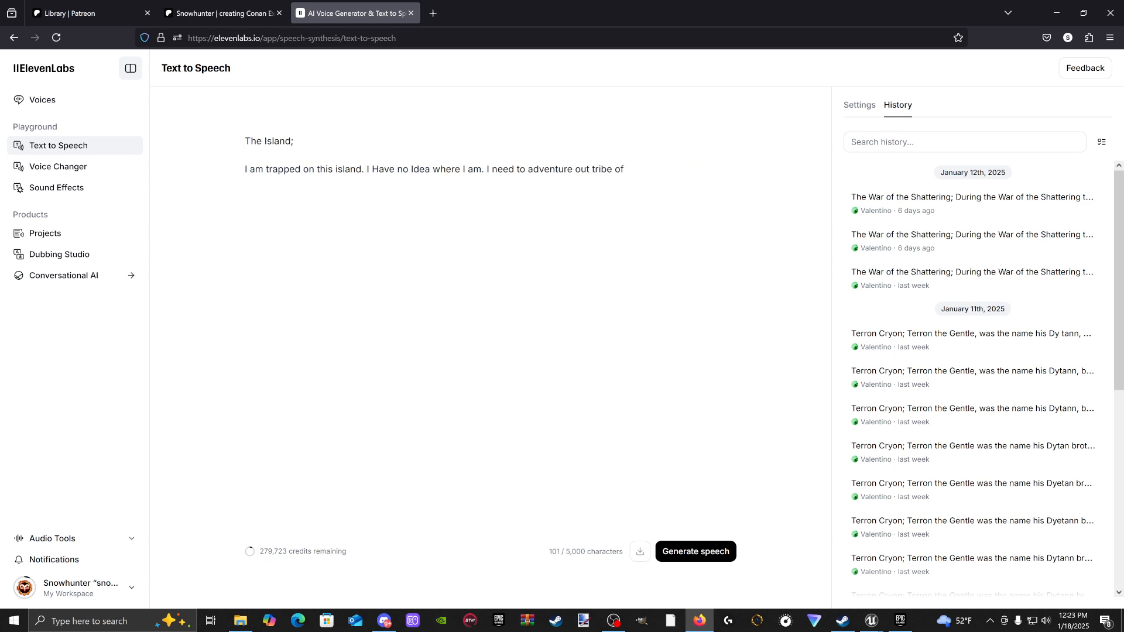
text(and find the)
Step: Complete the script's last sentence after "tribe of" with "pictish leaders who workship the monekey God."
key(Right)
key(Right)
key(Right)
key(Right)
key(Right)
key(Right)
key(Right)
text(pictis)
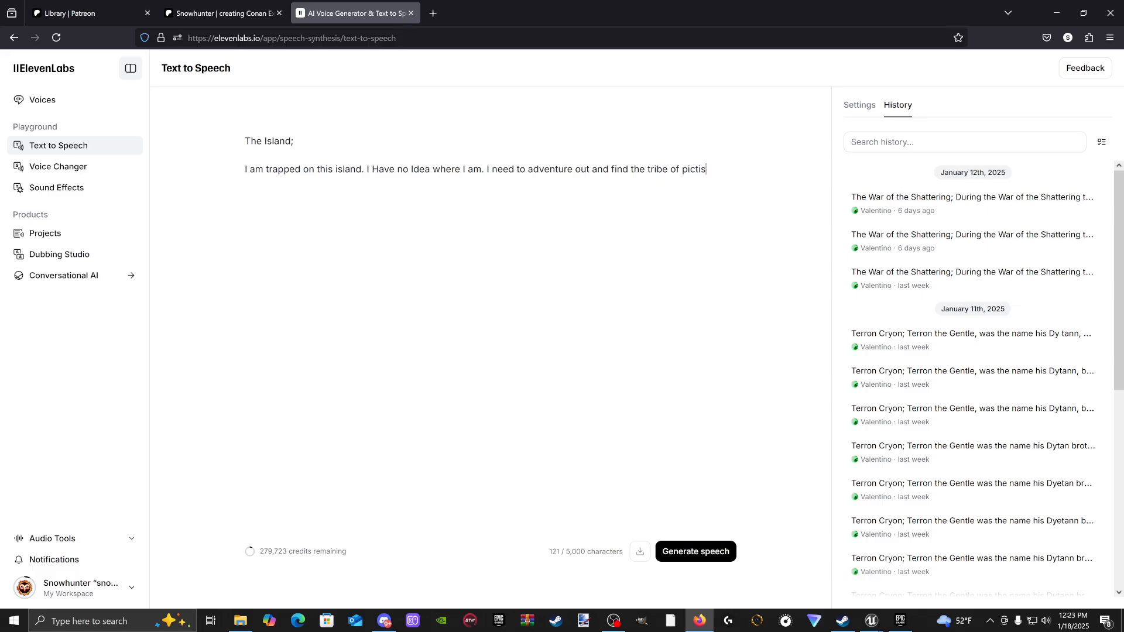
text(h leaders who workship the monek)
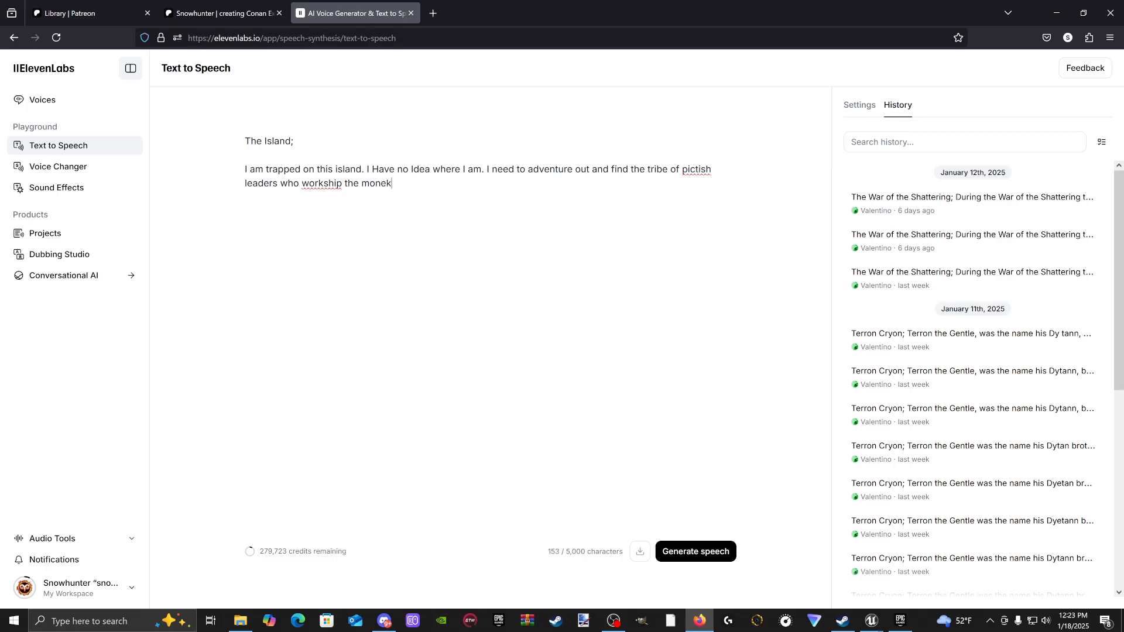
text(y)
key(BackSpace)
text(ey God.)
Step: Turn off spell checking for the script text and generate its speech
right_click(322, 190)
click(243, 239)
right_click(329, 185)
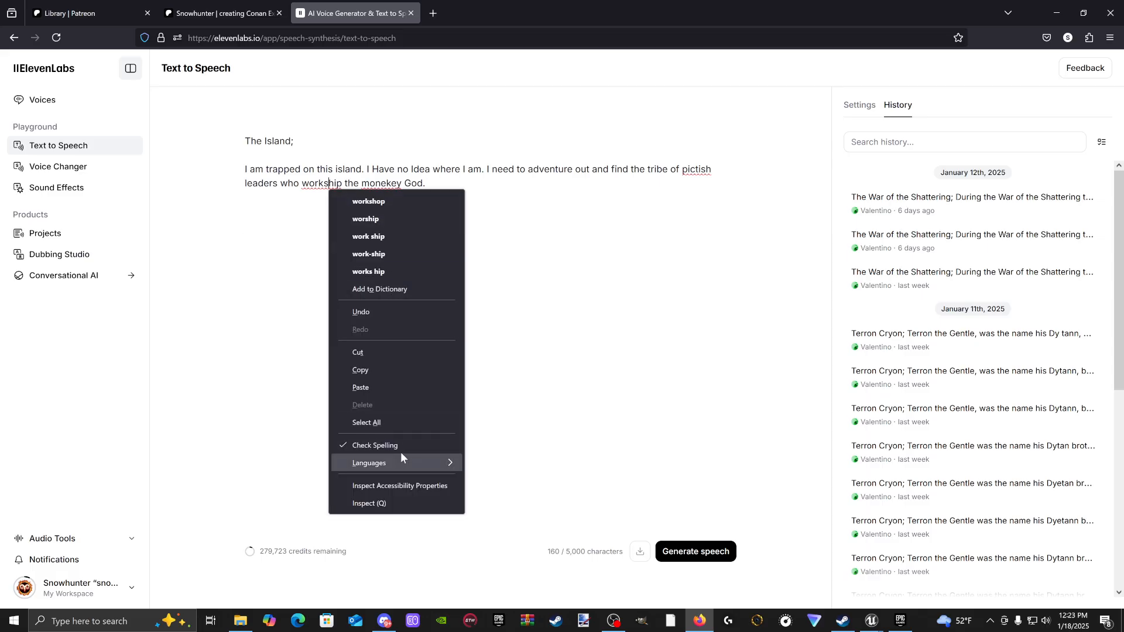
click(381, 445)
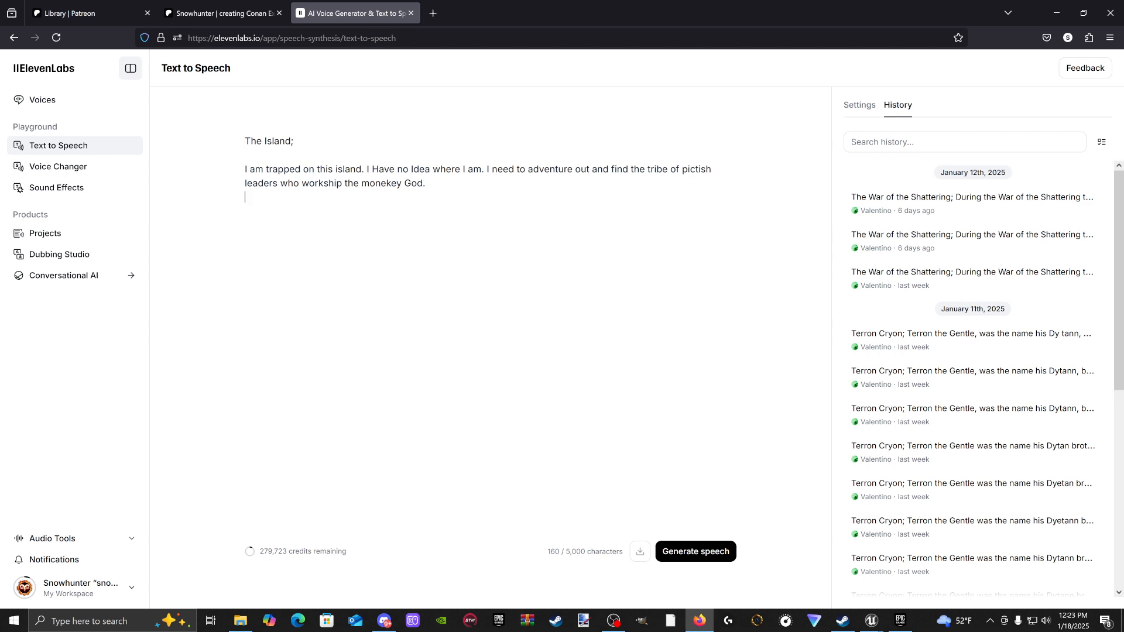
click(696, 552)
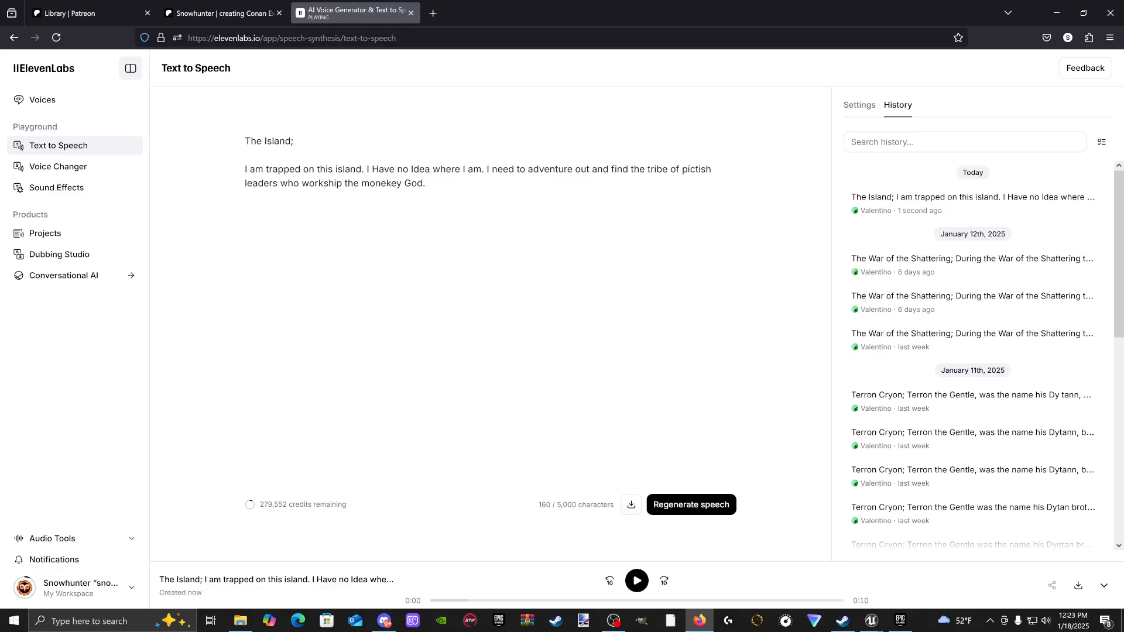
Step: Correct "workship" to "worship" and "monekey" to "monkey" in the script, generating the speech again after each correction
key(BackSpace)
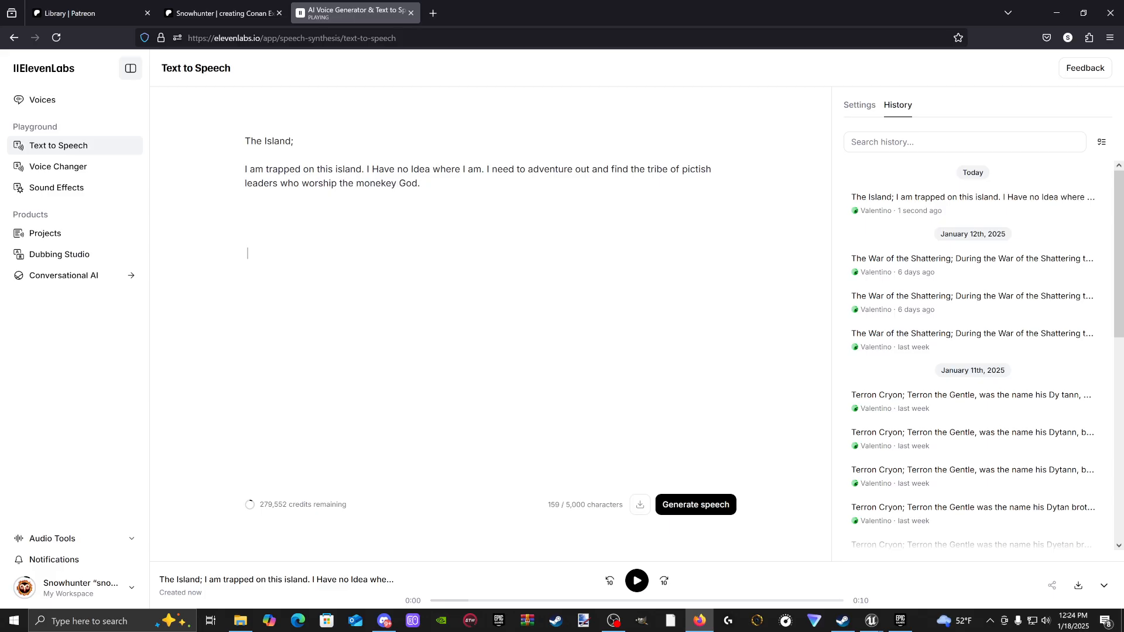
click(691, 512)
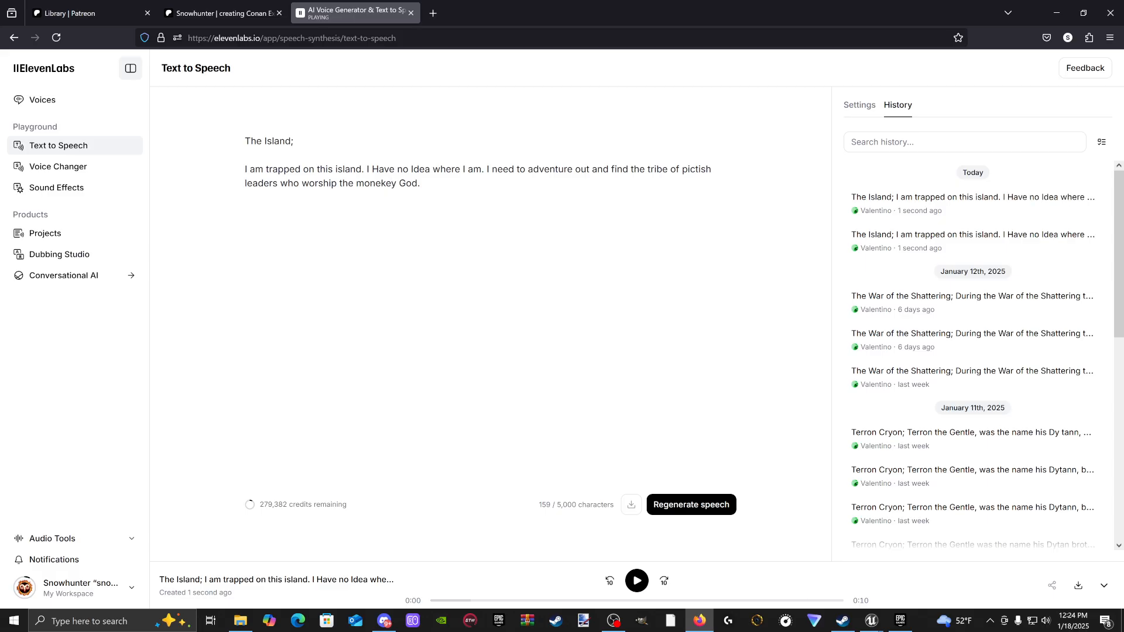
key(BackSpace)
key(BackSpace)
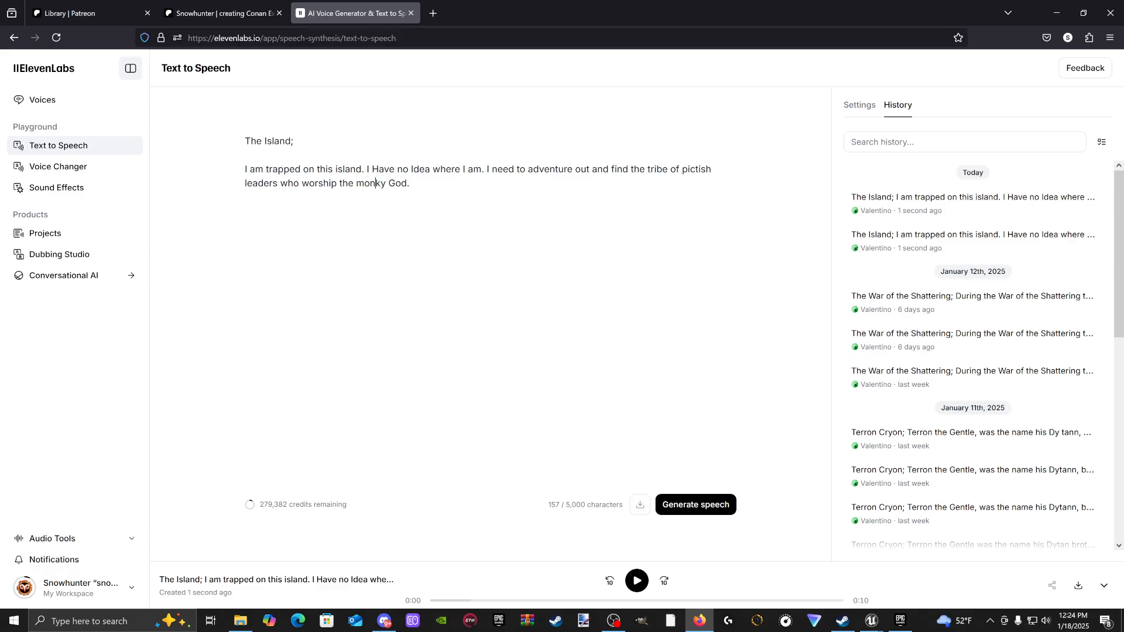
text(e)
click(691, 505)
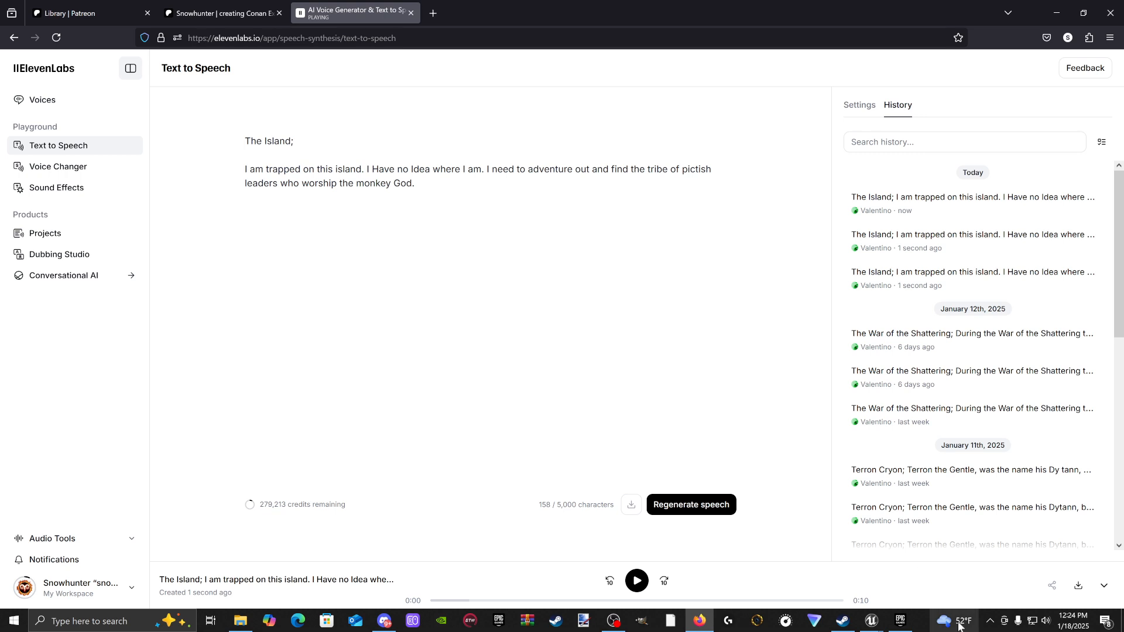
Step: Download the newest generated speech as an MP3 file and show it in its download folder
click(1078, 588)
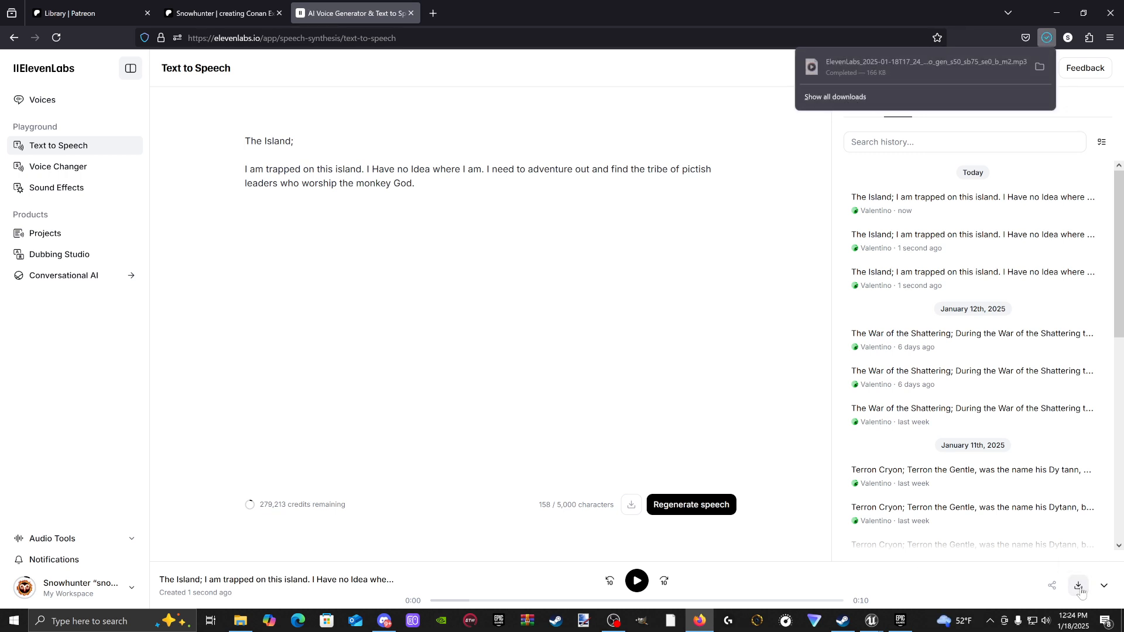
click(1039, 67)
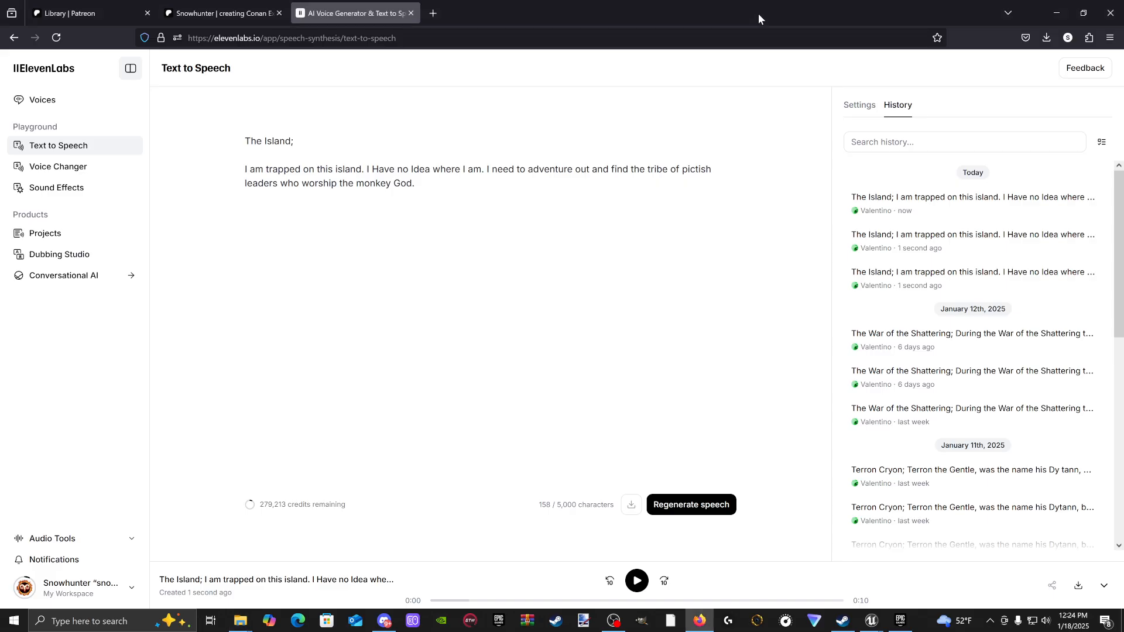
Step: Minimize the browser and both Unreal Editor windows, launch XMedia Recode from the desktop without updating it, and maximize its window
click(1055, 12)
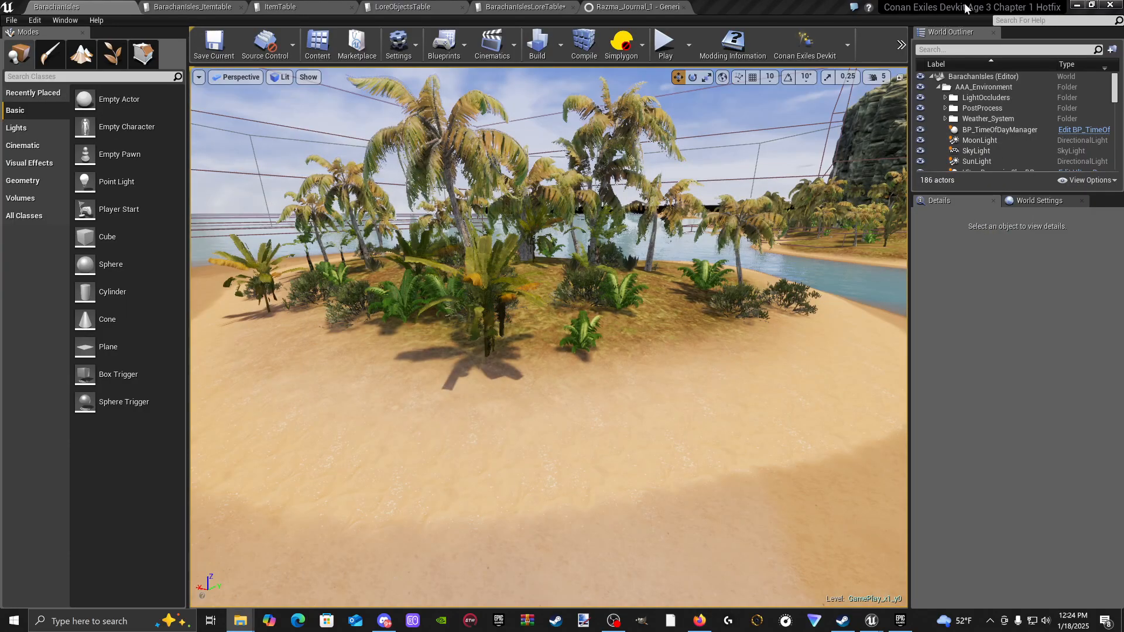
click(1077, 4)
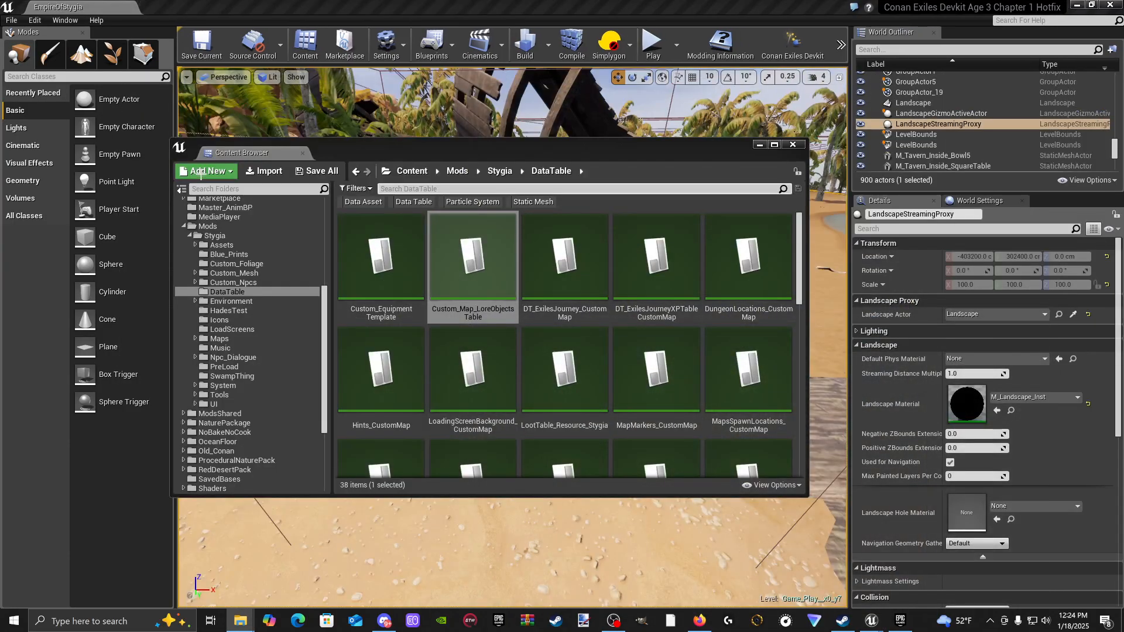
click(1077, 4)
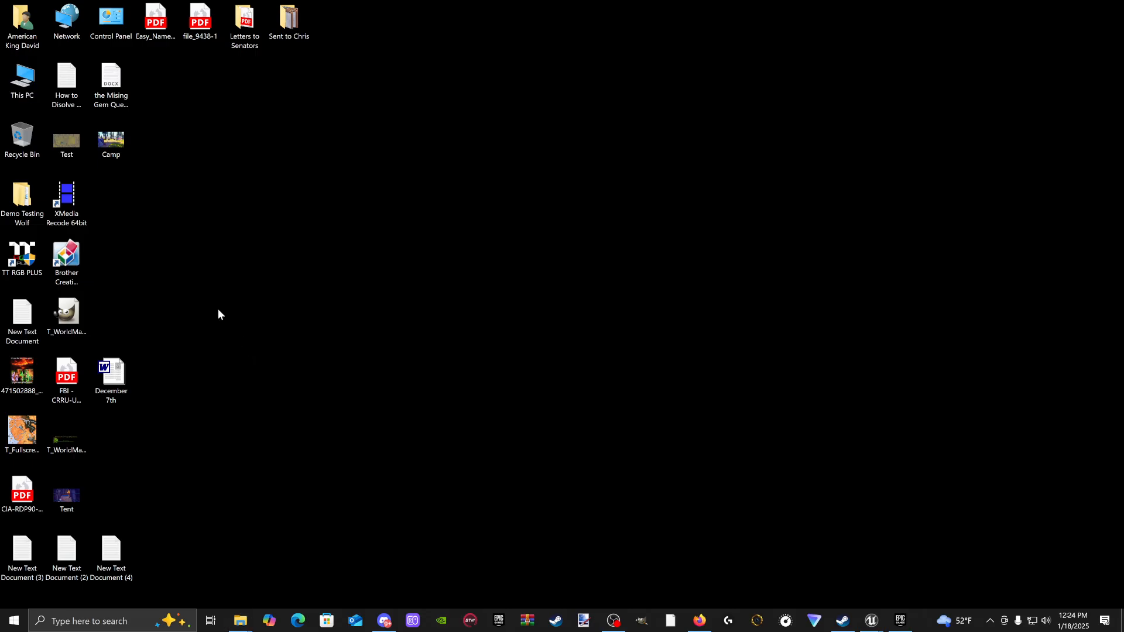
double_click(69, 202)
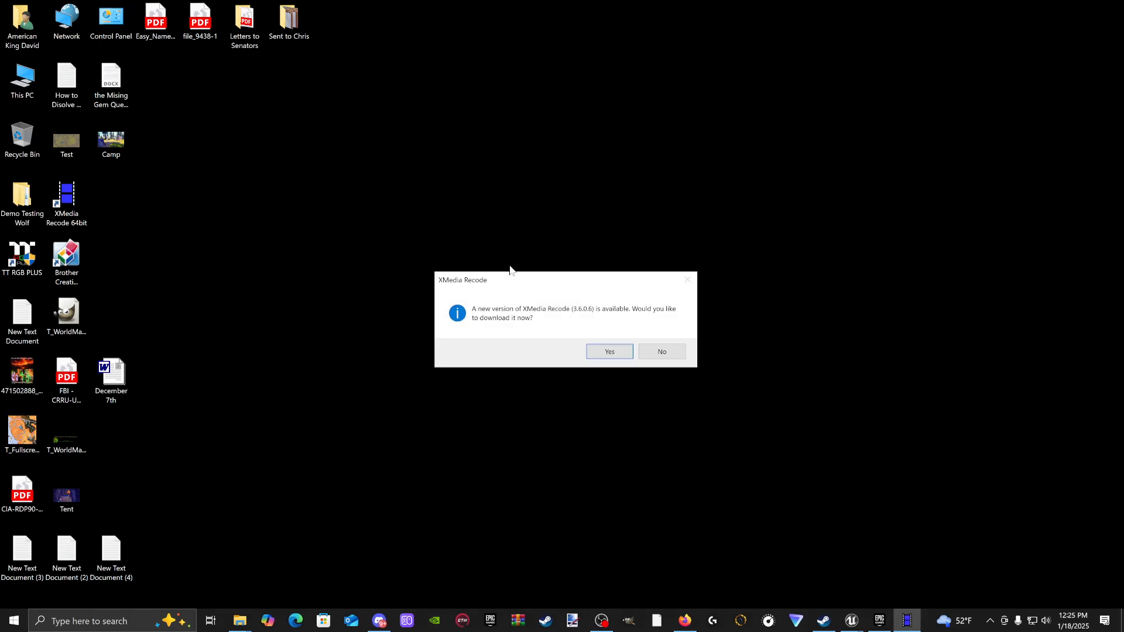
click(666, 354)
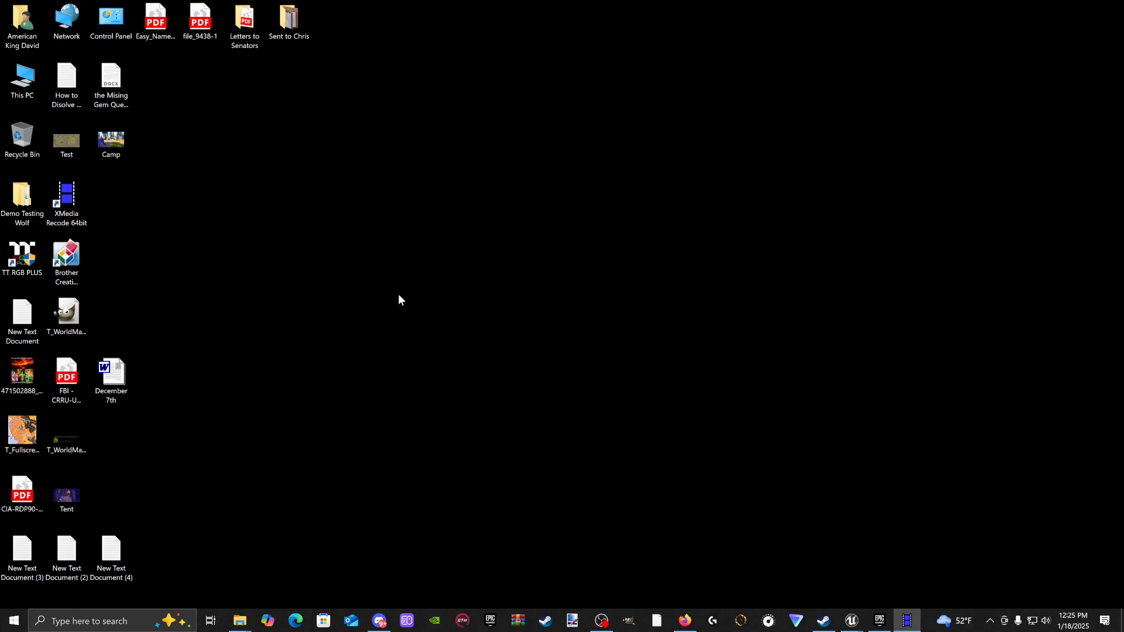
click(909, 620)
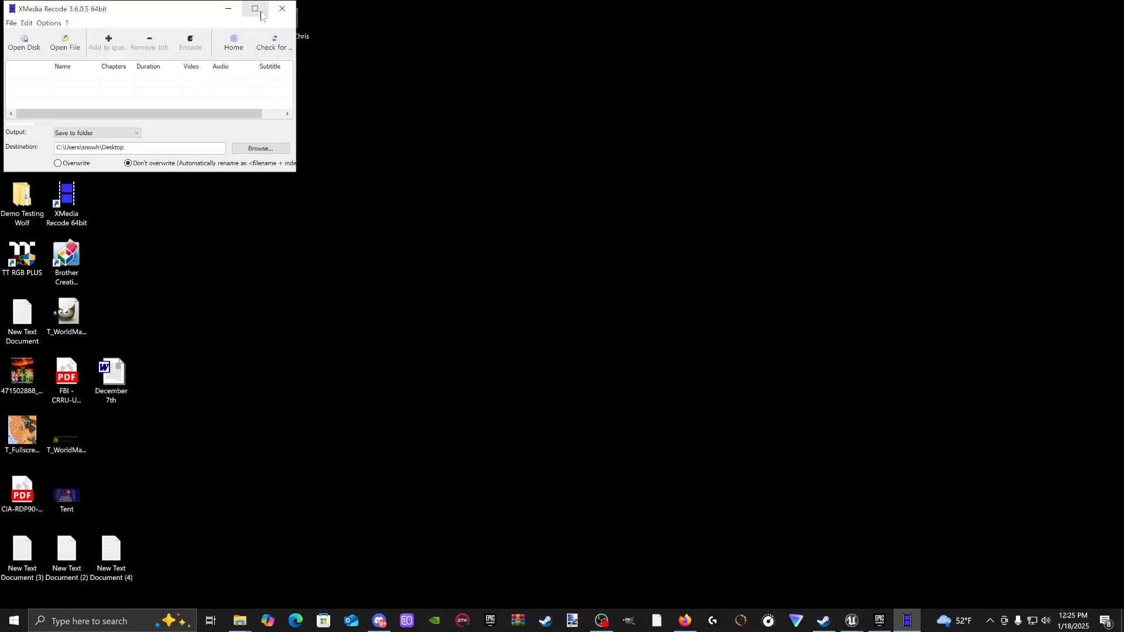
click(255, 8)
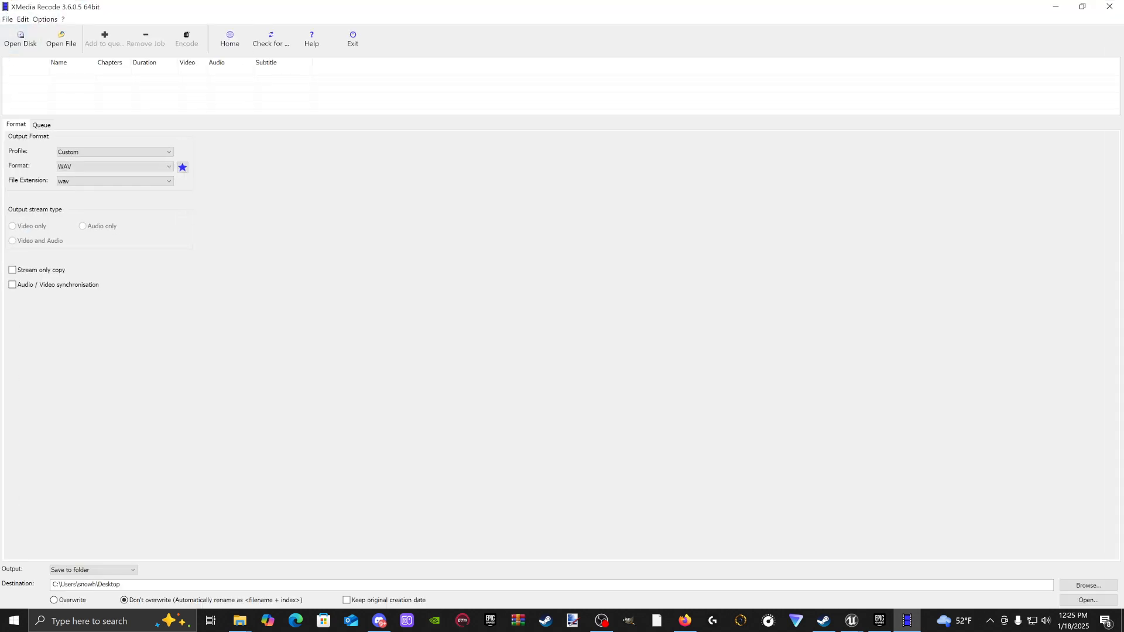
Step: Load the downloaded ElevenLabs MP3 into XMedia Recode, add it to the queue and encode it as WAV to the desktop
drag(271, 271, 208, 94)
click(69, 72)
click(106, 42)
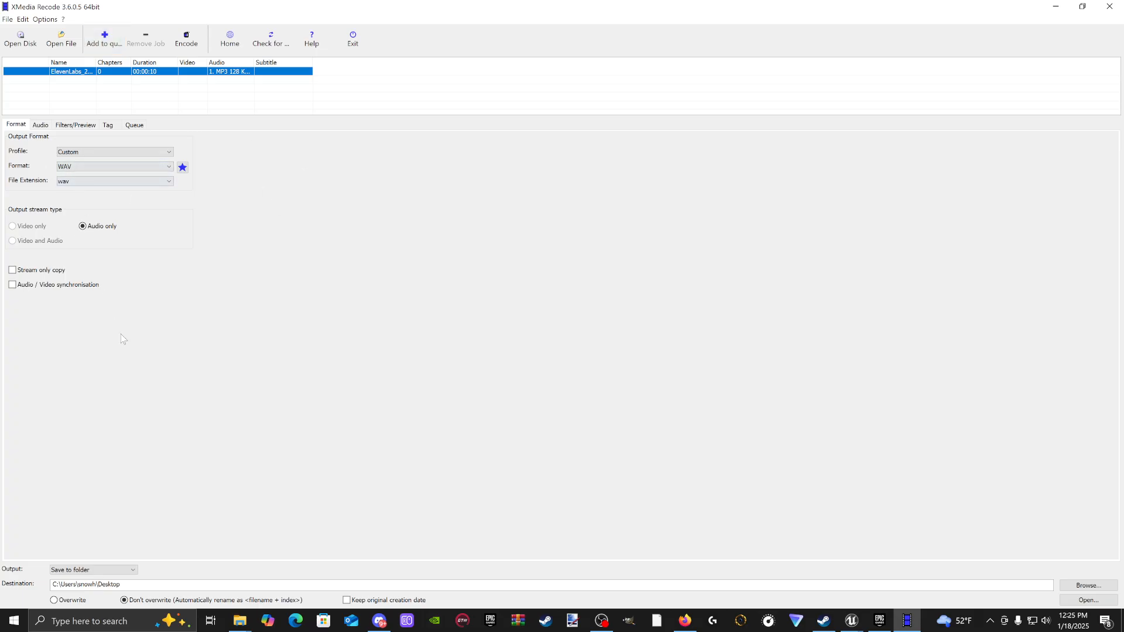
click(186, 38)
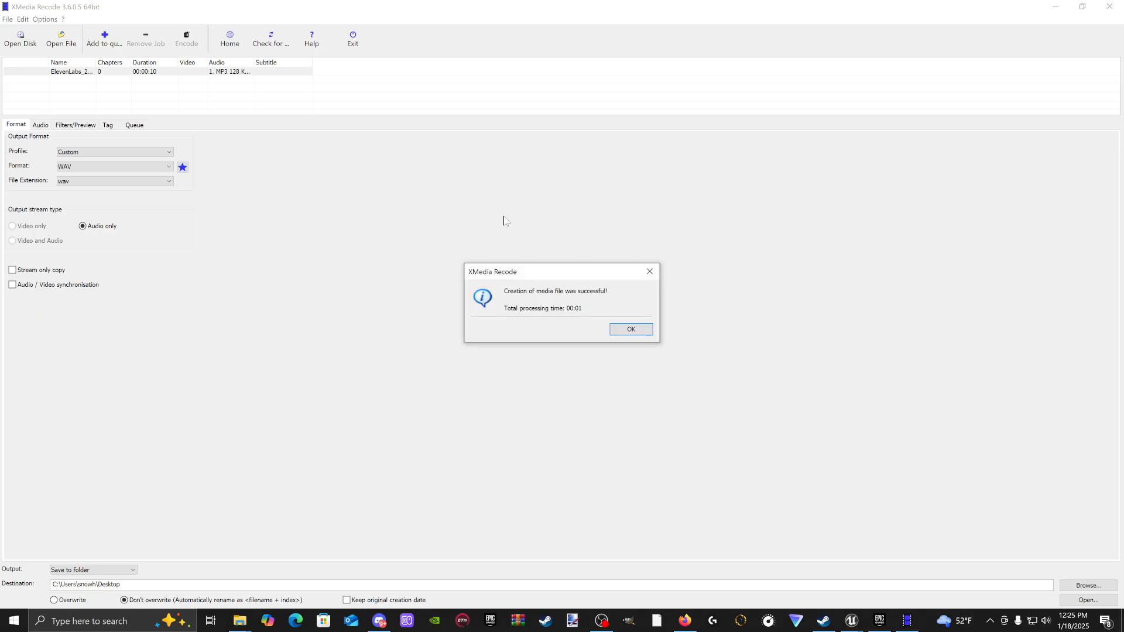
click(630, 330)
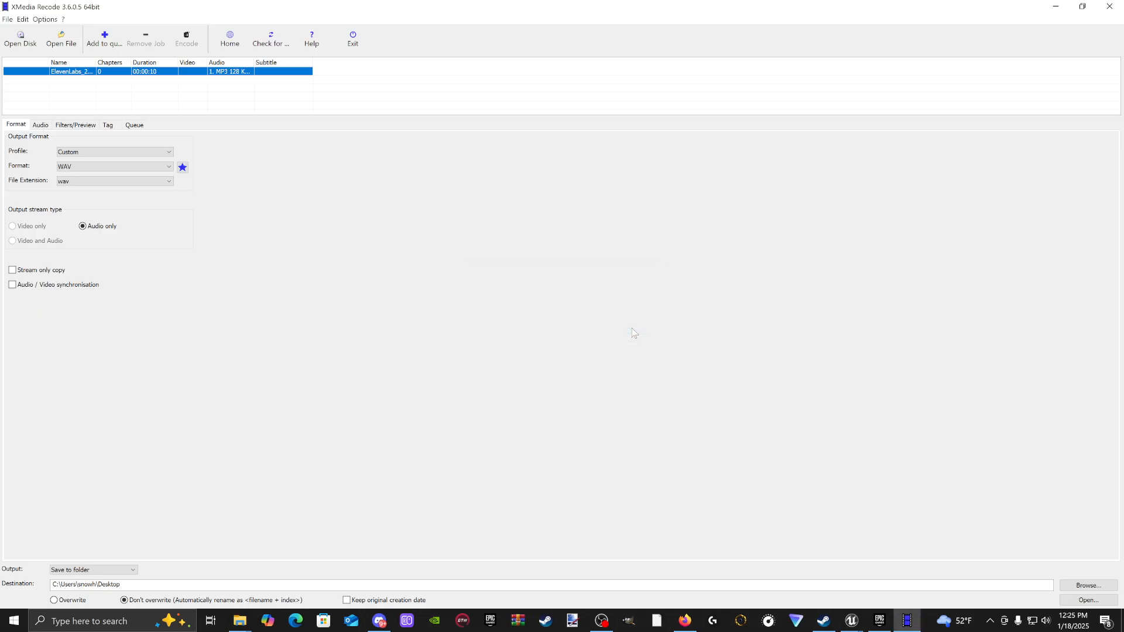
Step: Check the output destination without changing it, open that folder, and minimize XMedia Recode to show the desktop
click(1087, 585)
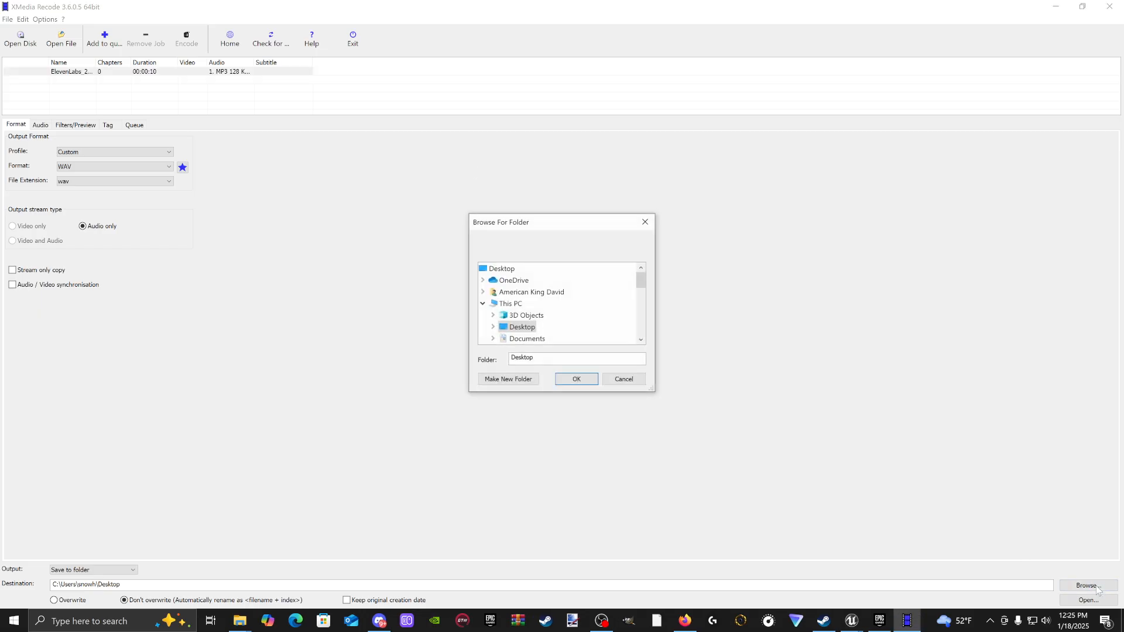
click(630, 380)
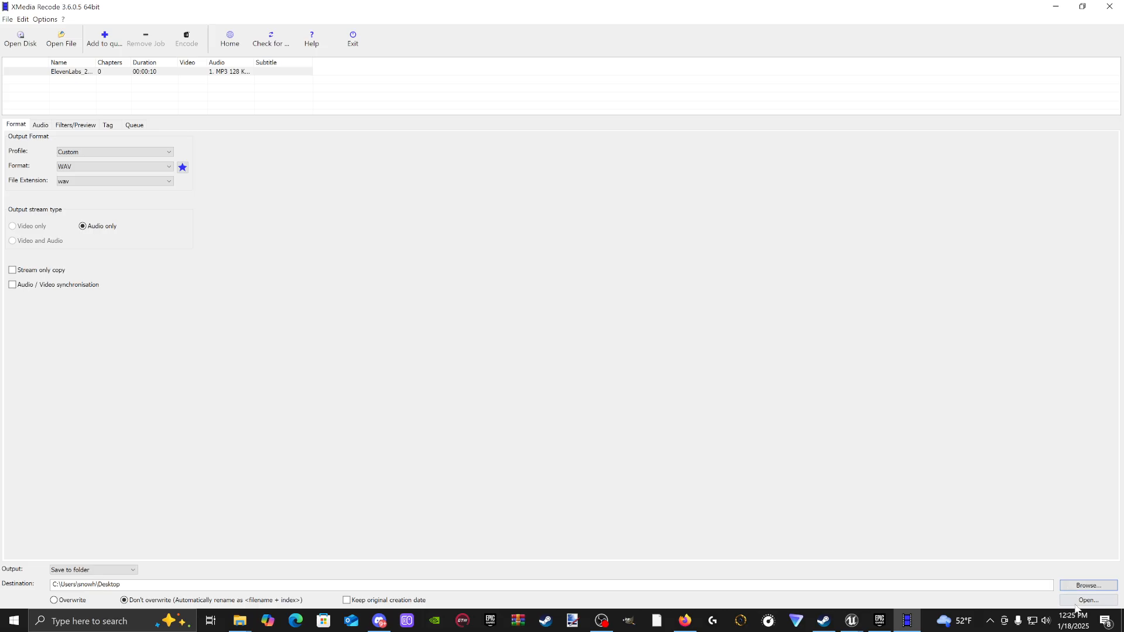
click(1087, 600)
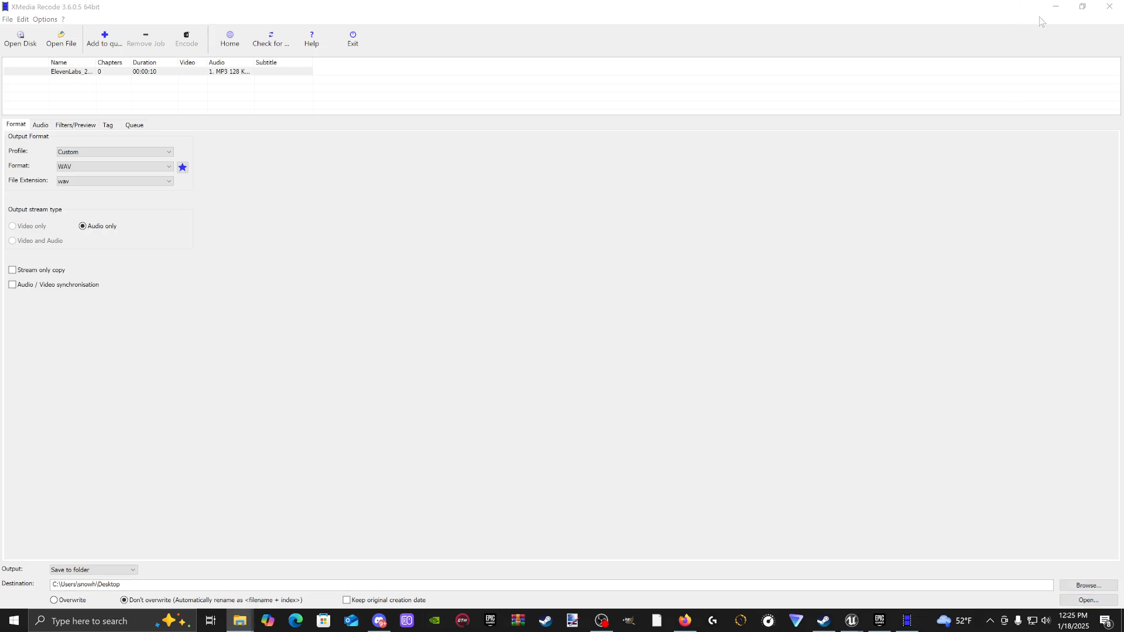
click(1055, 8)
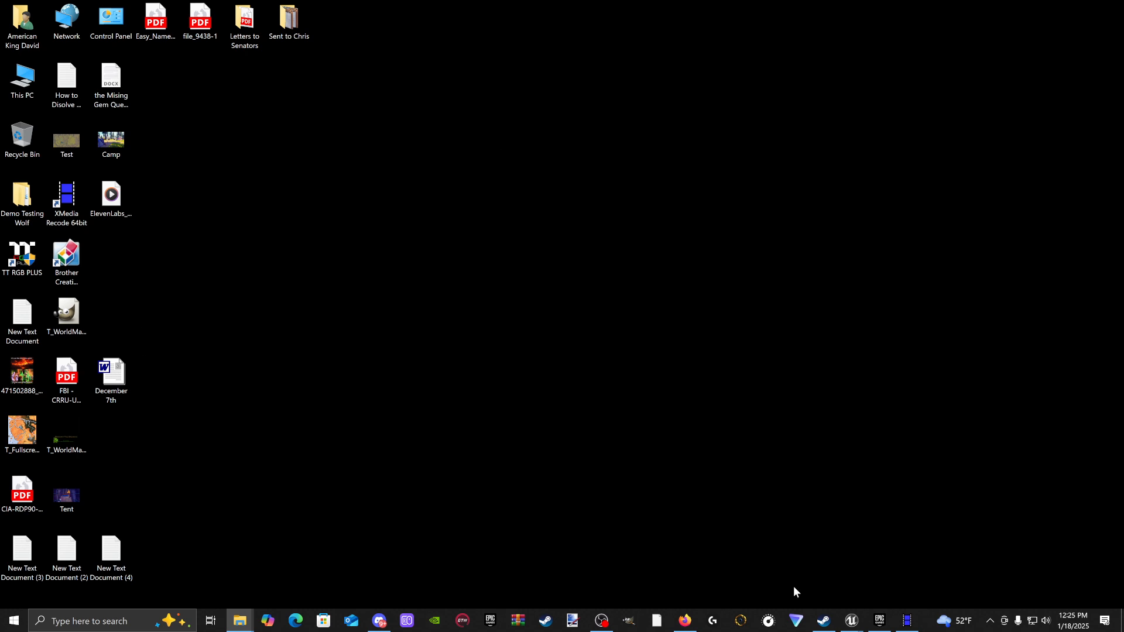
Step: Switch to the Unreal Editor window with the BarachanIsles level and browse the project content to the Mods/The_Barachan_Isles folder
mouse_move(852, 623)
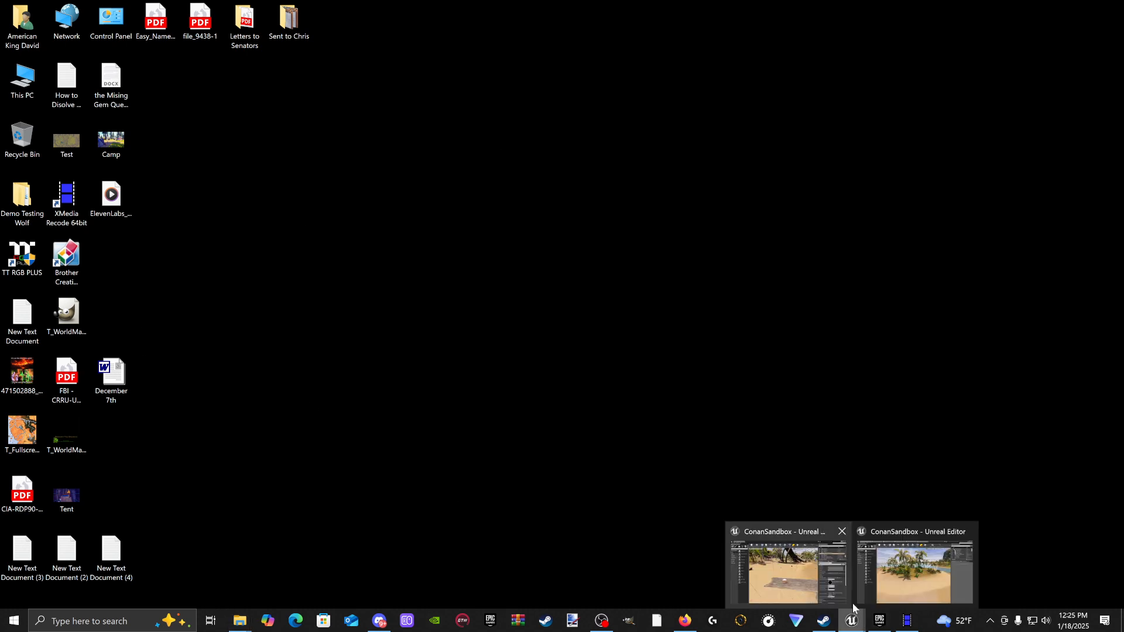
click(908, 583)
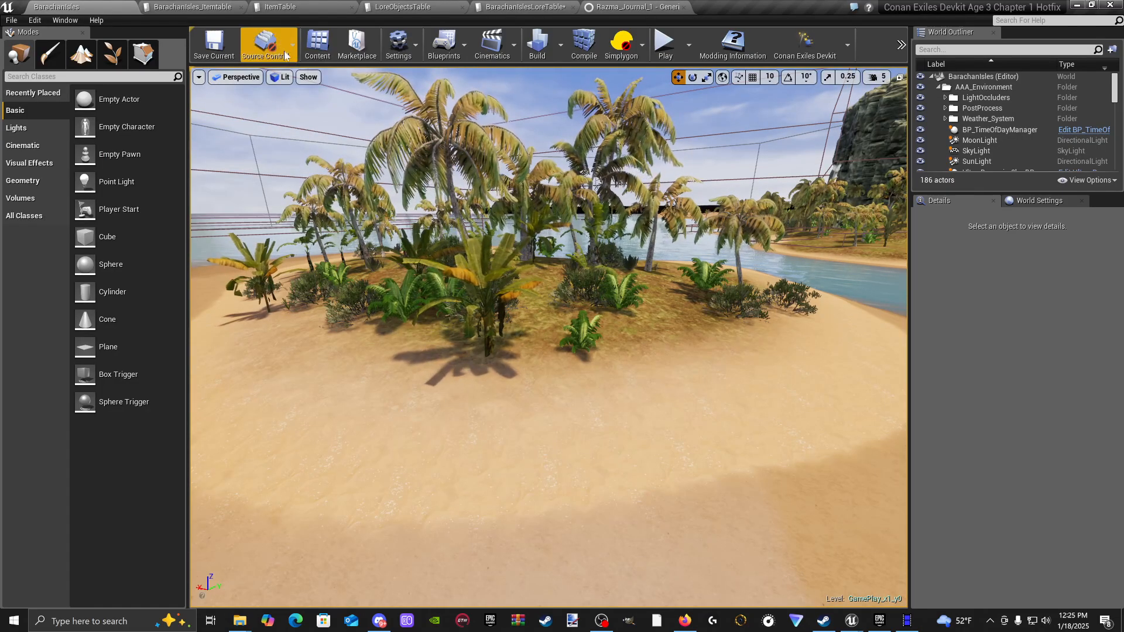
click(317, 45)
scroll(289, 252, up, 15)
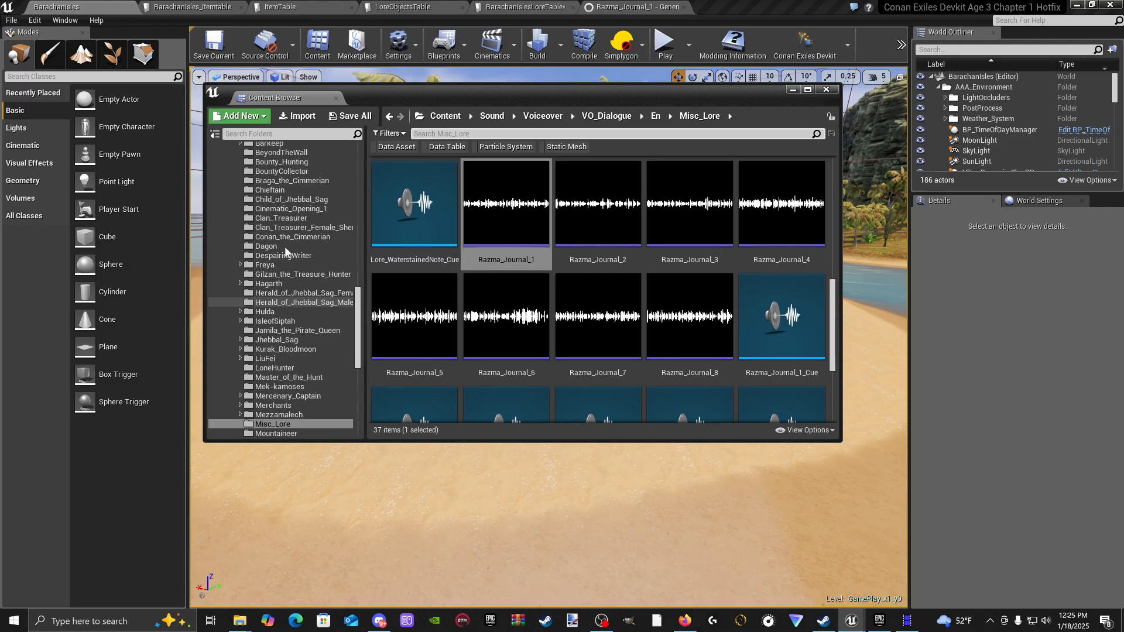
click(444, 116)
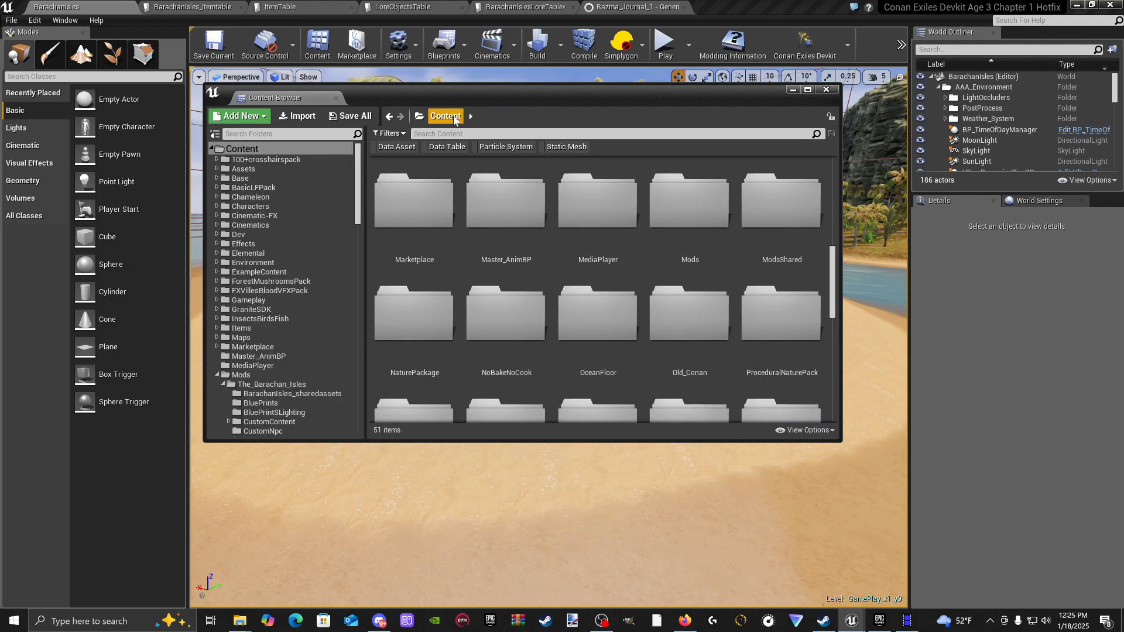
scroll(265, 381, down, 3)
click(240, 337)
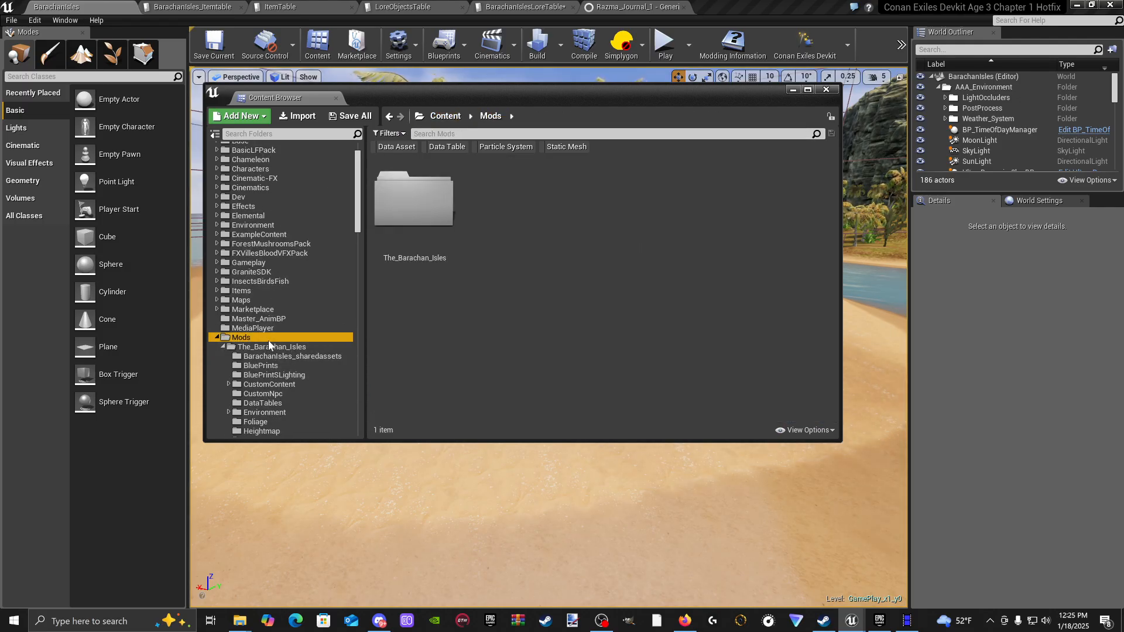
click(435, 228)
double_click(435, 228)
scroll(542, 314, down, 3)
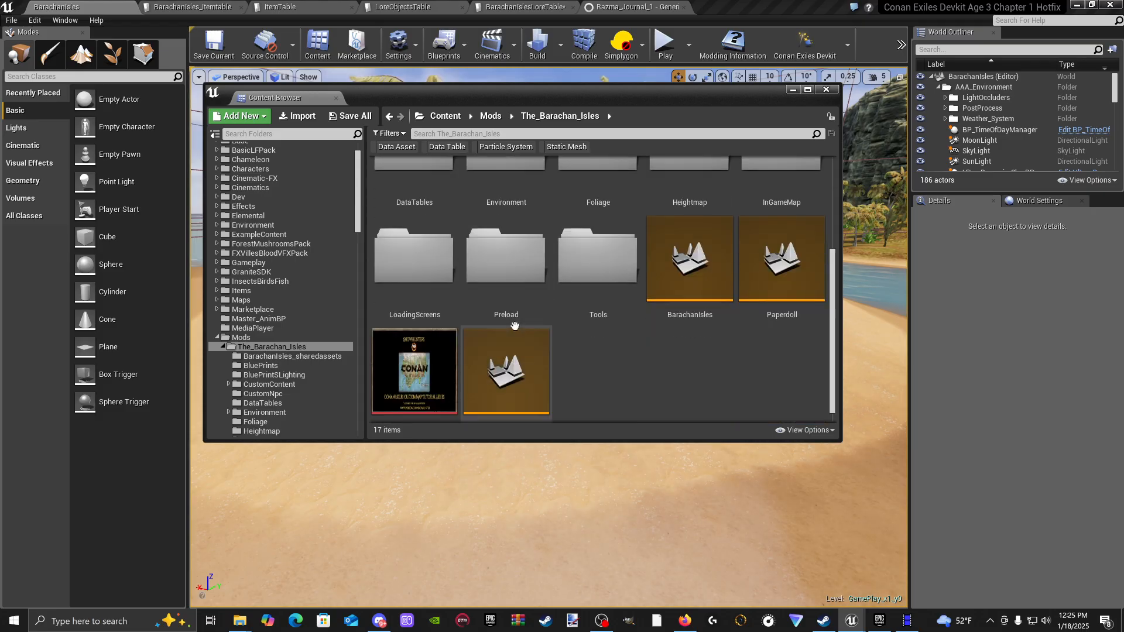
Step: Create a new folder named Sound inside The_Barachan_Isles mod folder
right_click(607, 344)
mouse_move(608, 349)
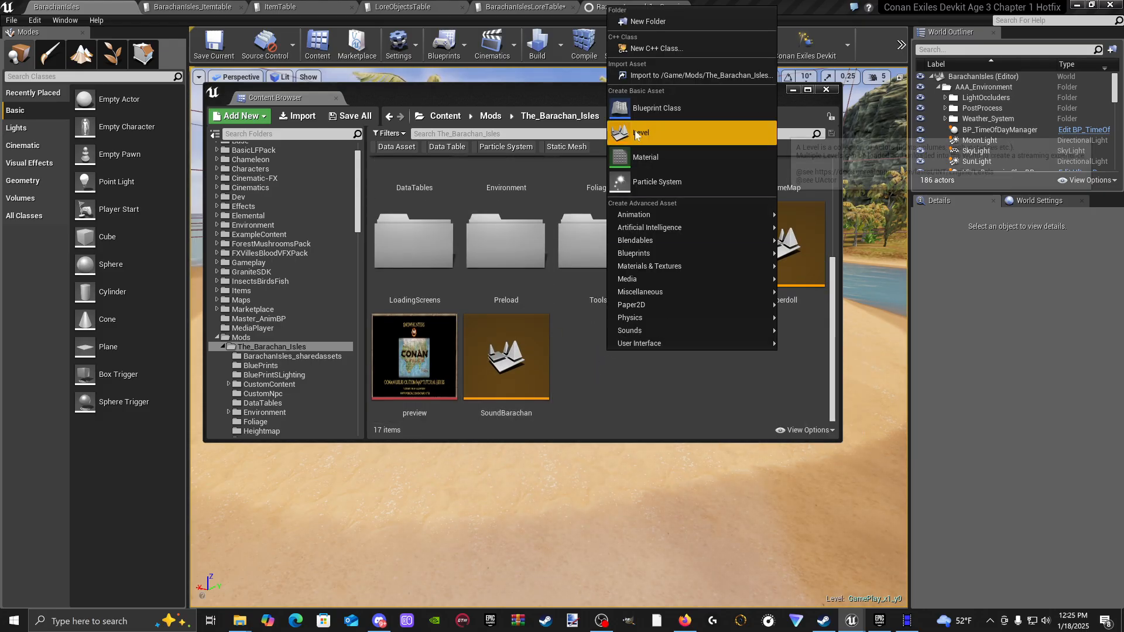
click(647, 21)
key(BackSpace)
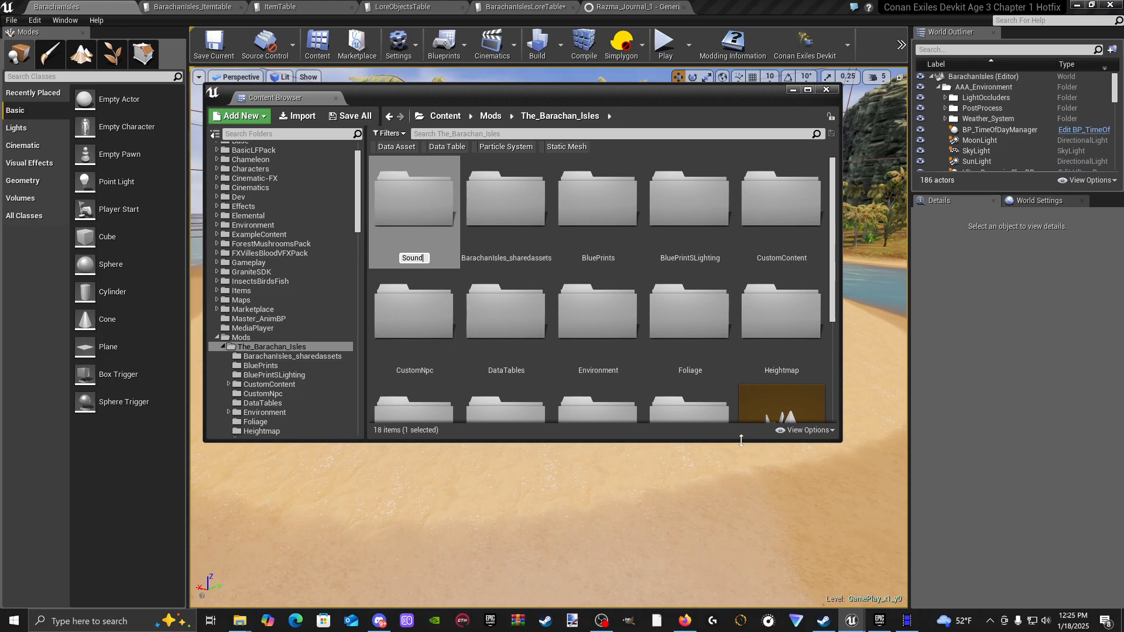
key(Escape)
scroll(678, 300, down, 3)
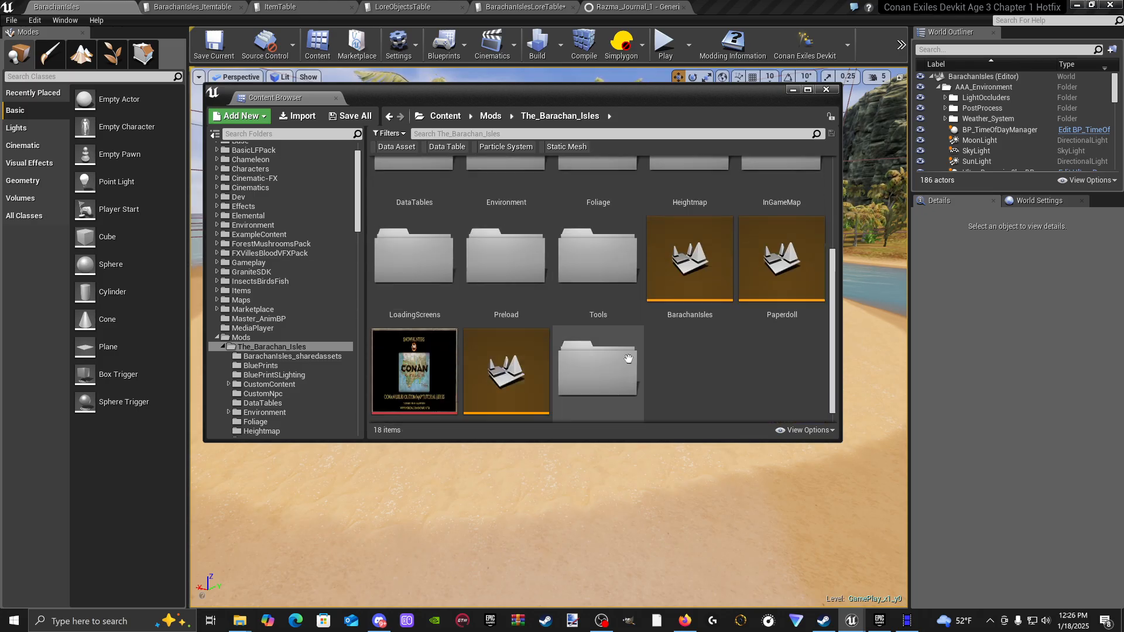
scroll(632, 320, up, 3)
scroll(632, 321, down, 5)
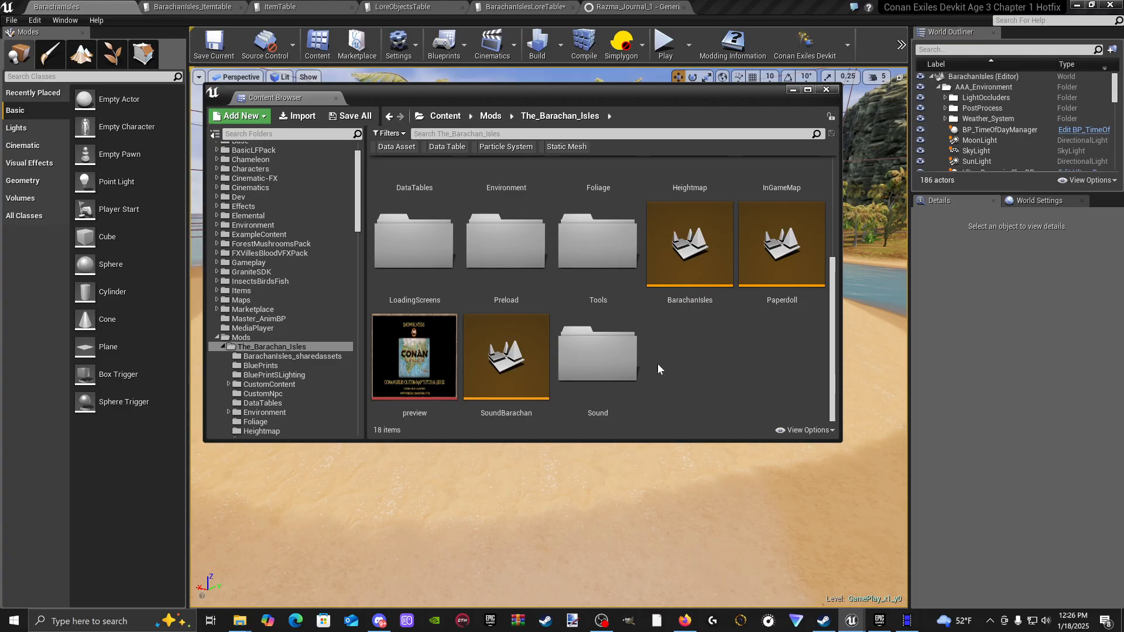
Step: Create a subfolder named Voice inside the mod's Sound folder and open it
double_click(597, 357)
right_click(385, 223)
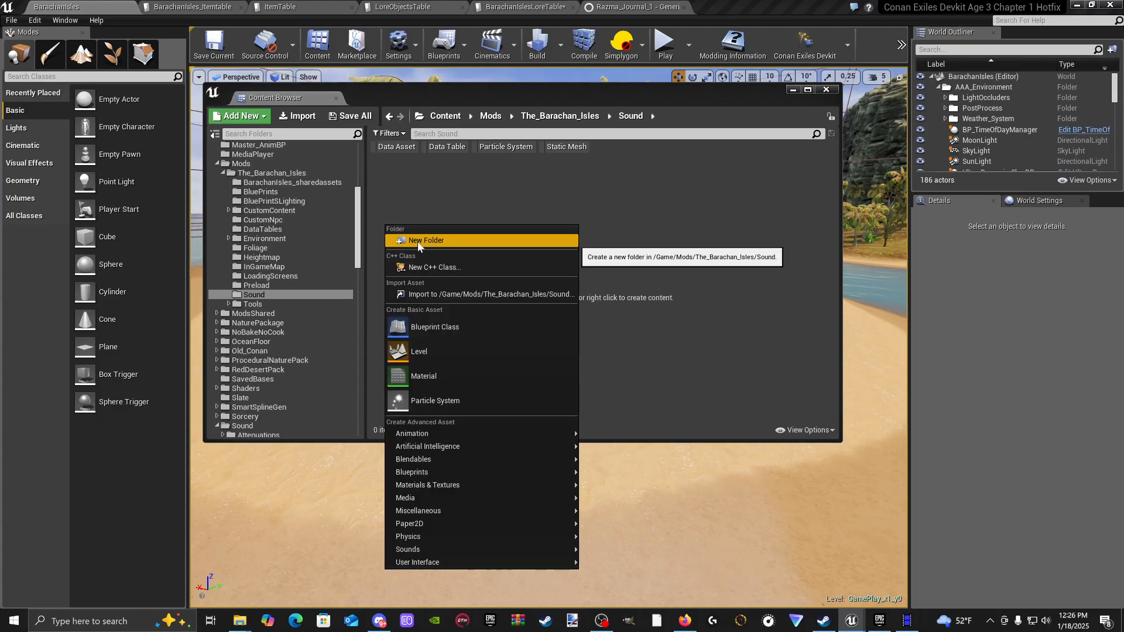
click(416, 241)
key(BackSpace)
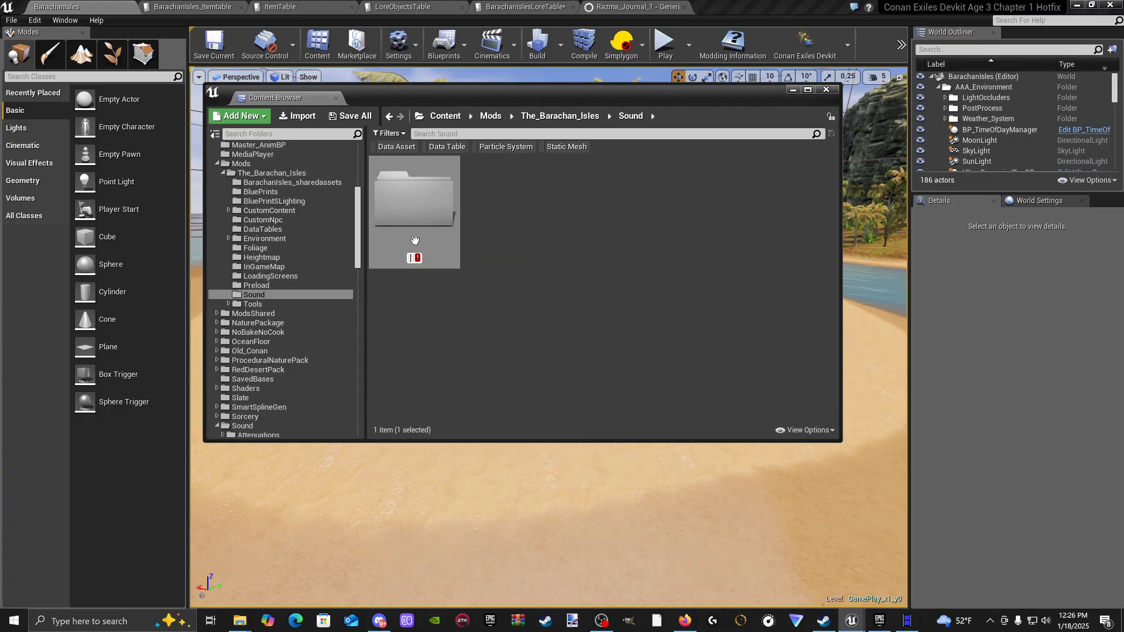
text(Voice)
click(589, 278)
double_click(439, 248)
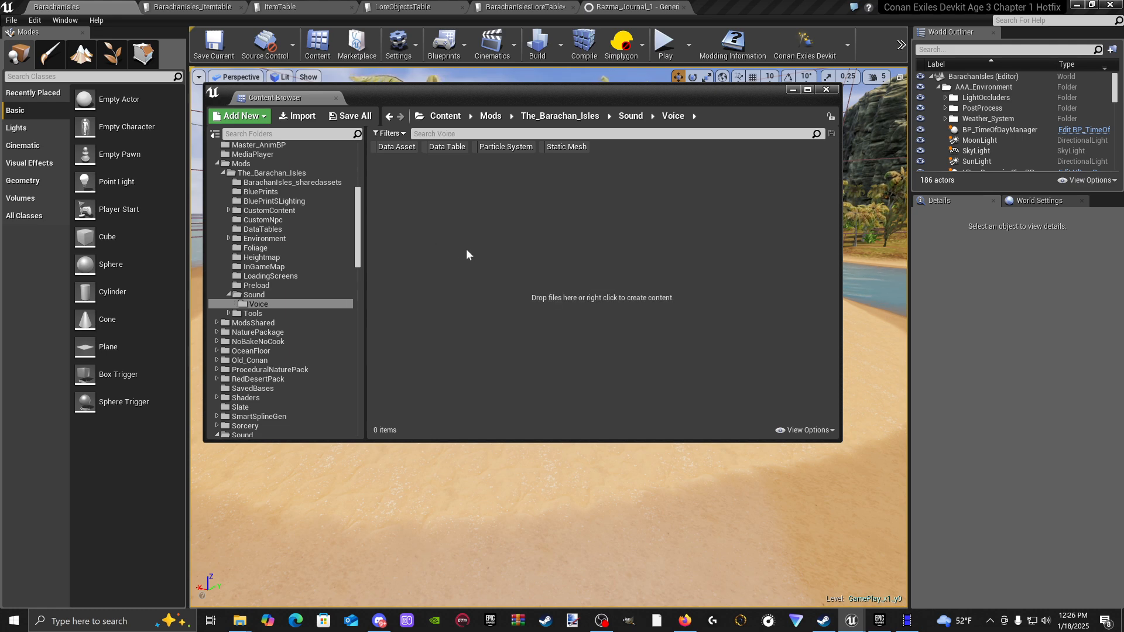
Step: Import the converted ElevenLabs WAV file from the desktop into the Voice folder and play it back
right_click(466, 248)
click(489, 290)
scroll(289, 220, down, 1)
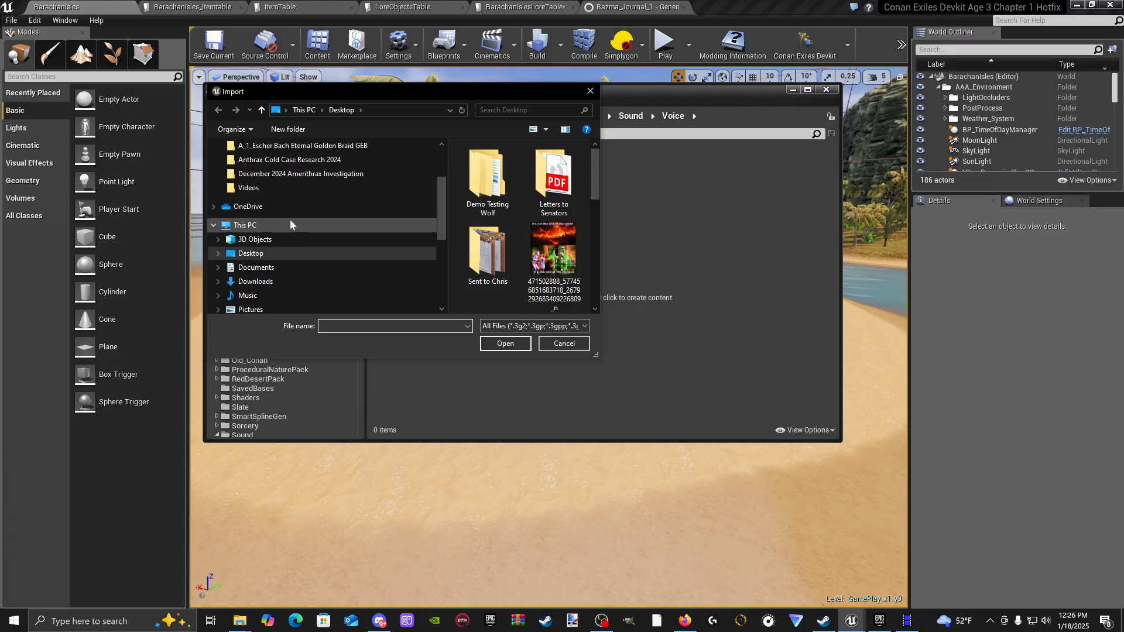
scroll(307, 222, down, 1)
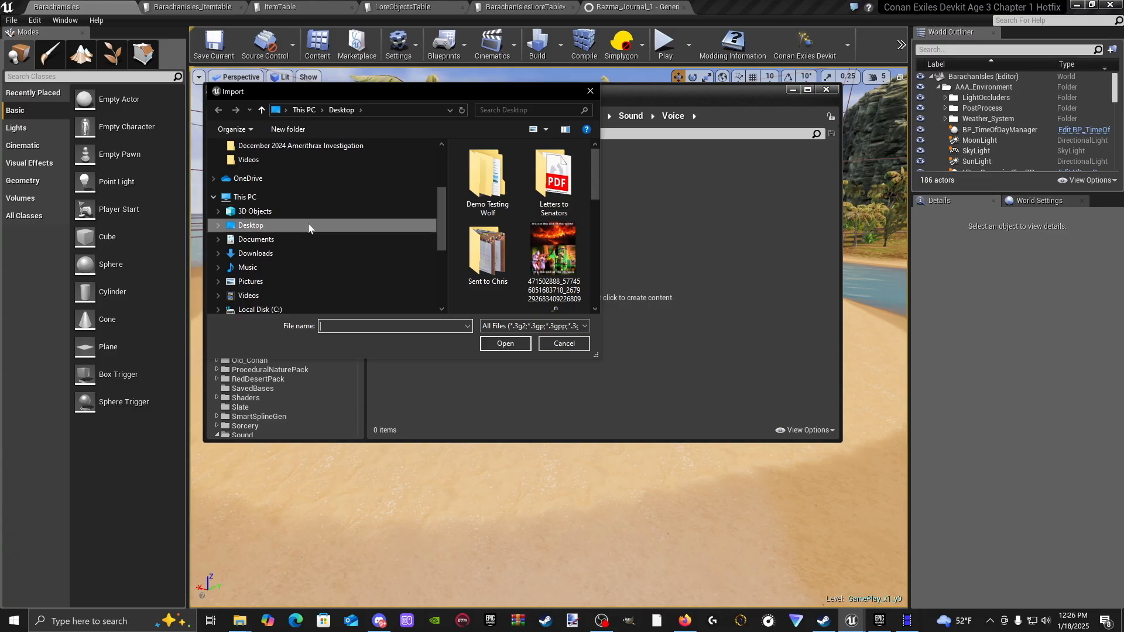
scroll(309, 225, up, 3)
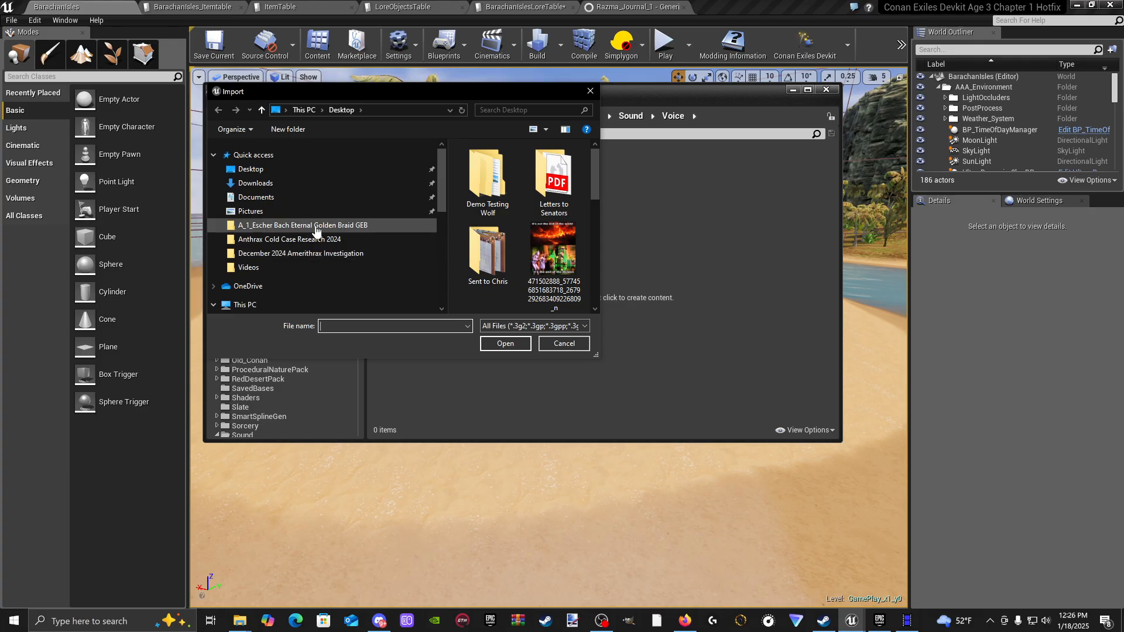
click(283, 169)
scroll(558, 239, down, 5)
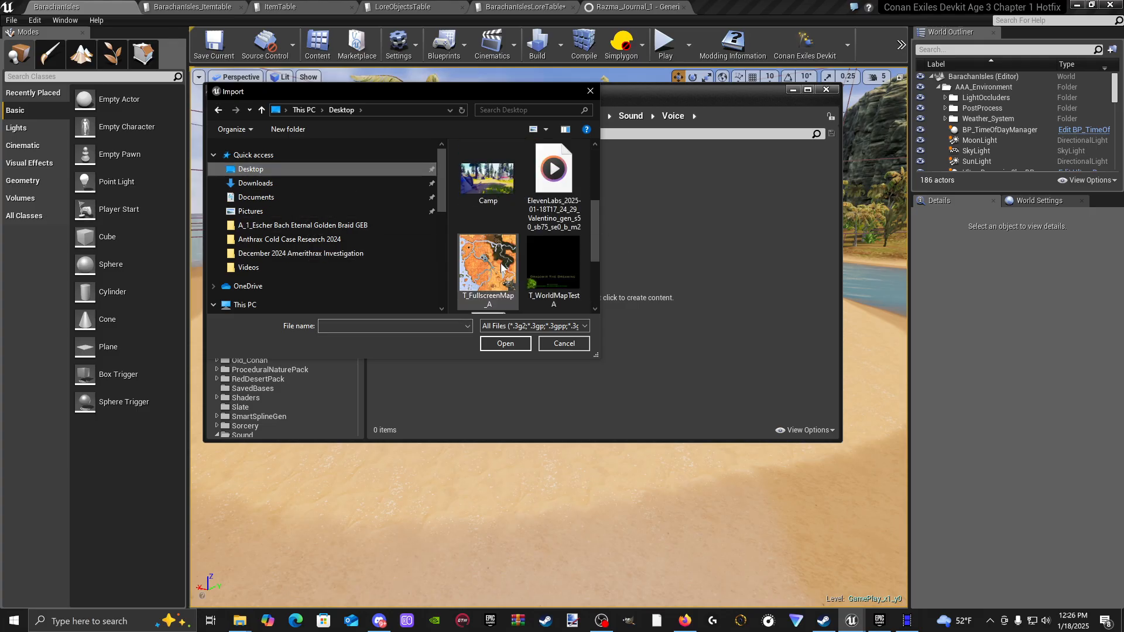
click(564, 212)
click(530, 346)
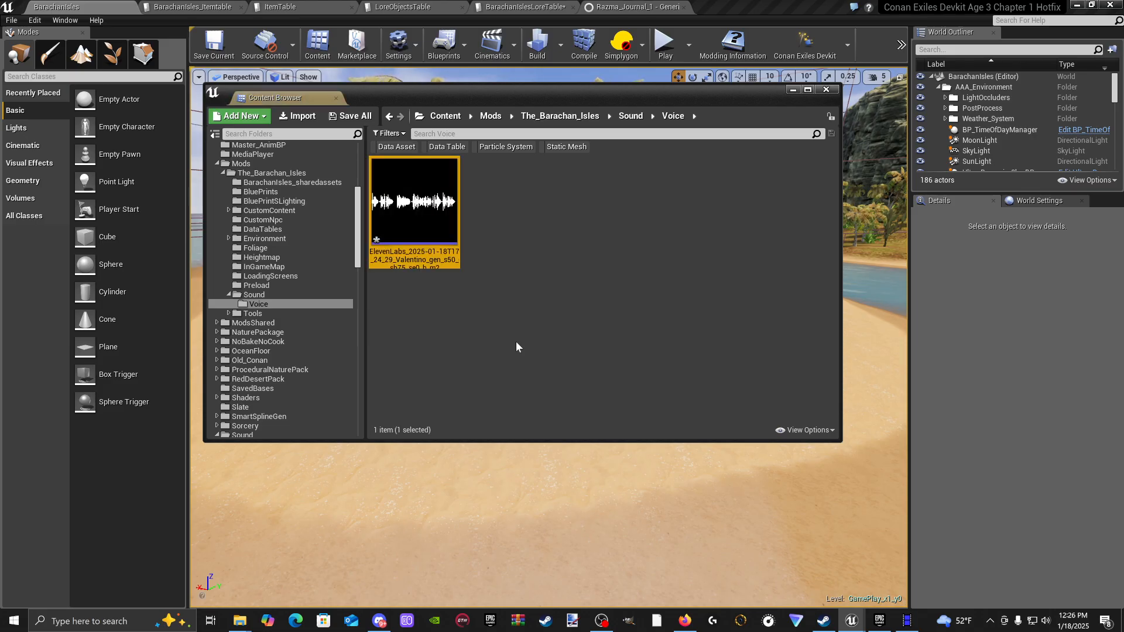
click(518, 348)
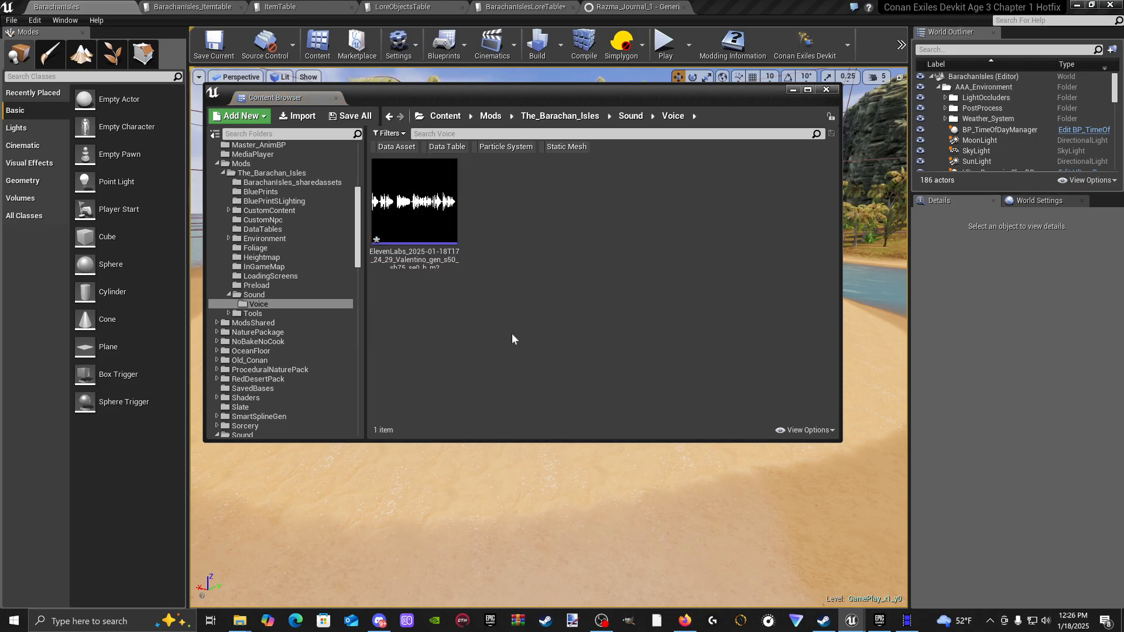
click(413, 203)
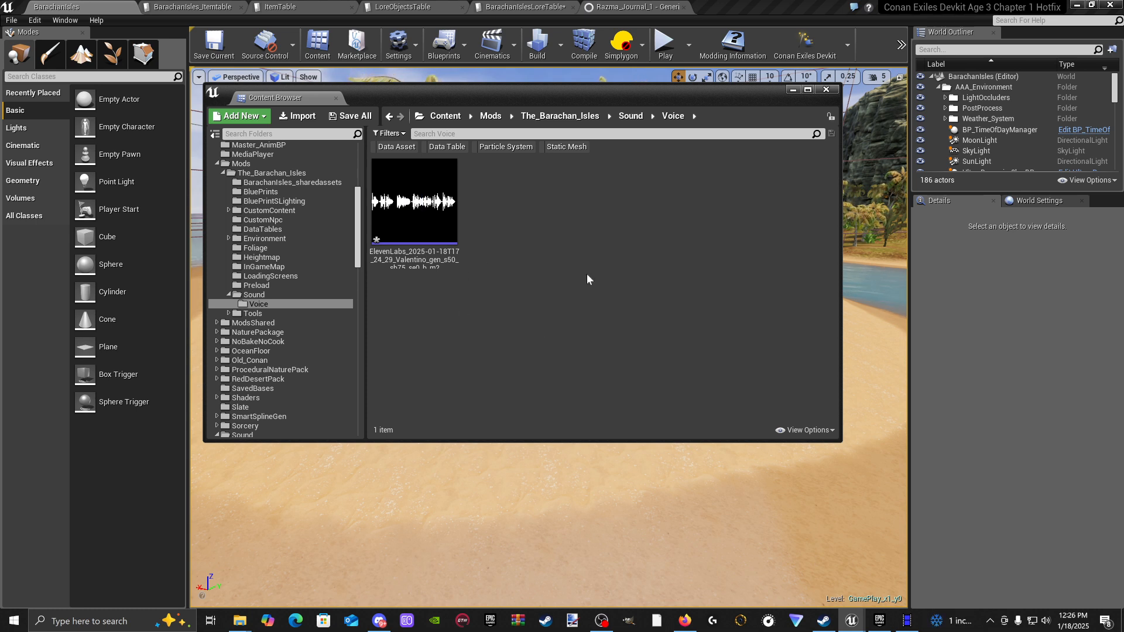
Step: Rename the imported ElevenLabs sound wave as Journal_book_1
mouse_move(430, 228)
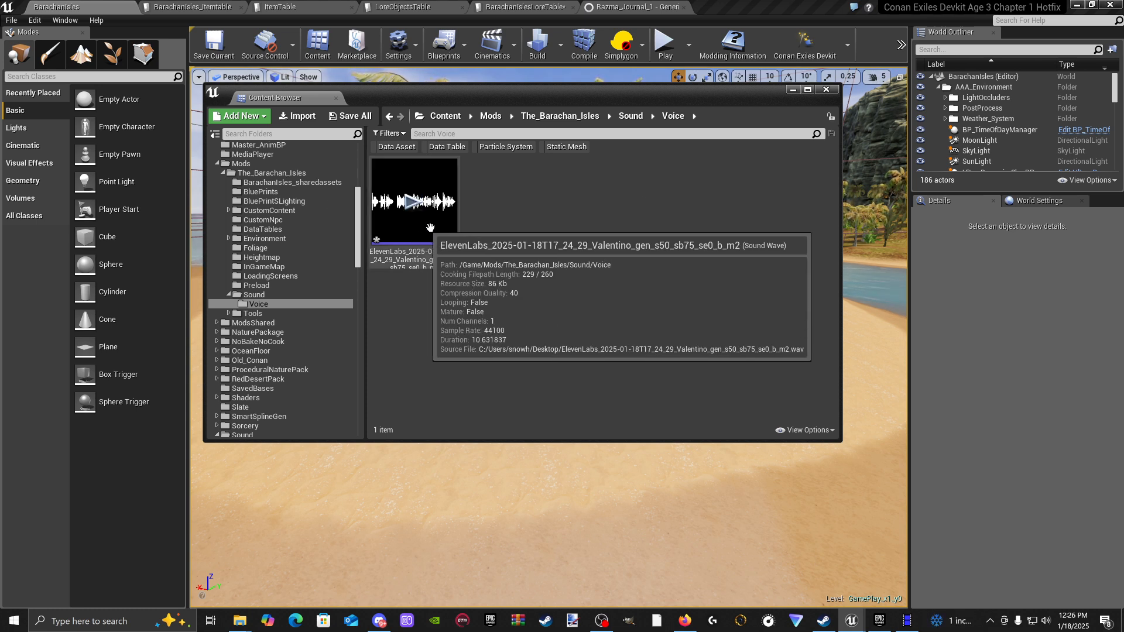
right_click(412, 239)
mouse_move(460, 292)
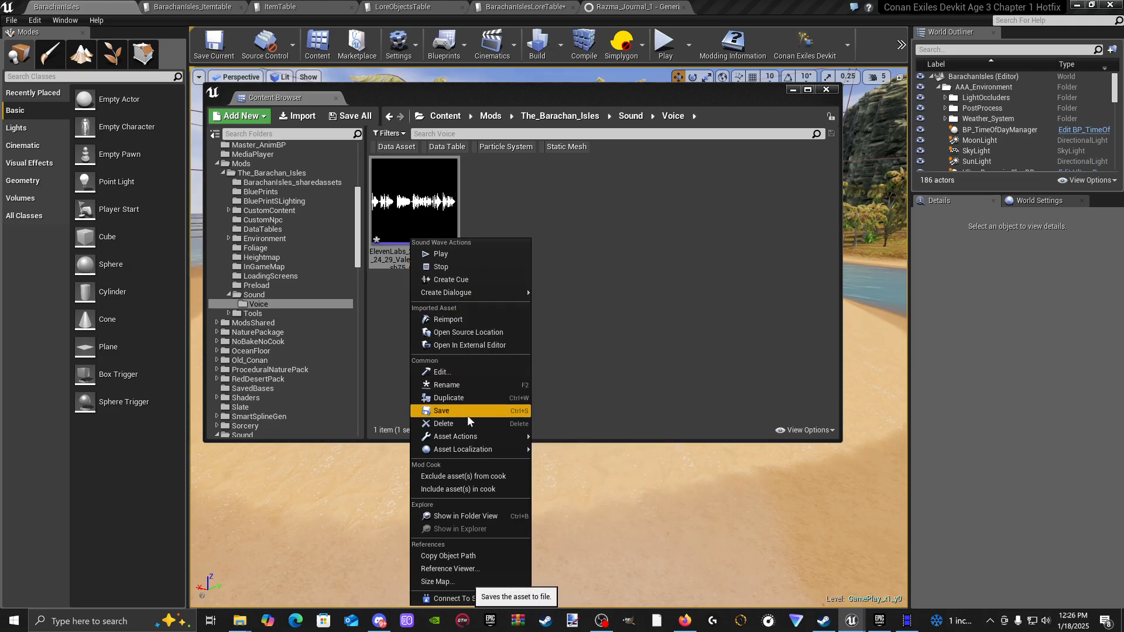
click(469, 384)
key(BackSpace)
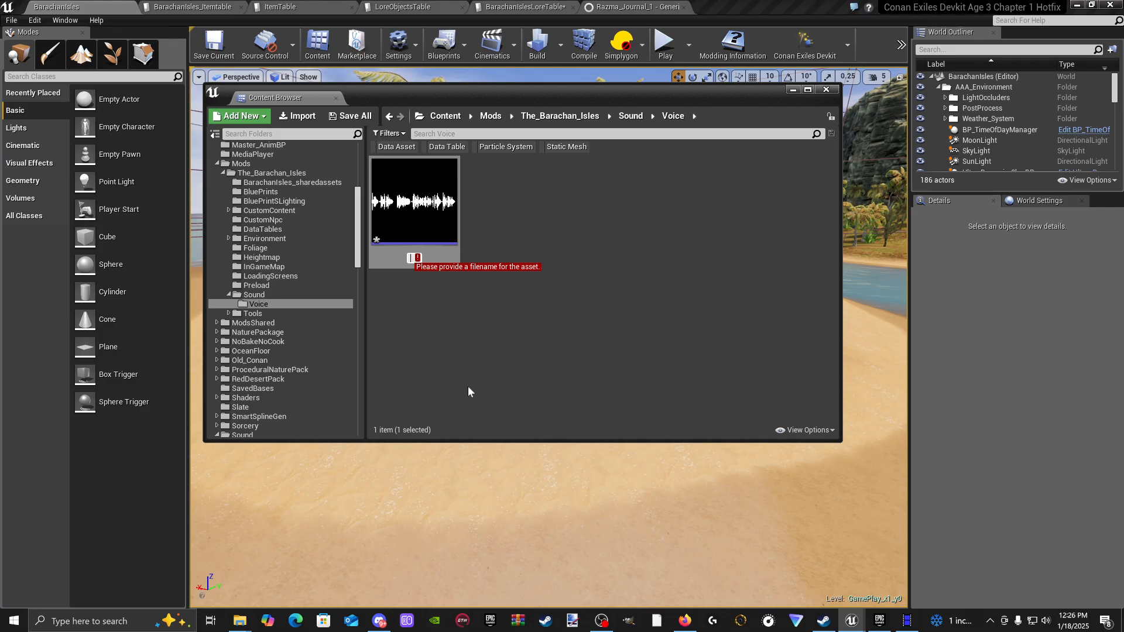
text(Lorebook)
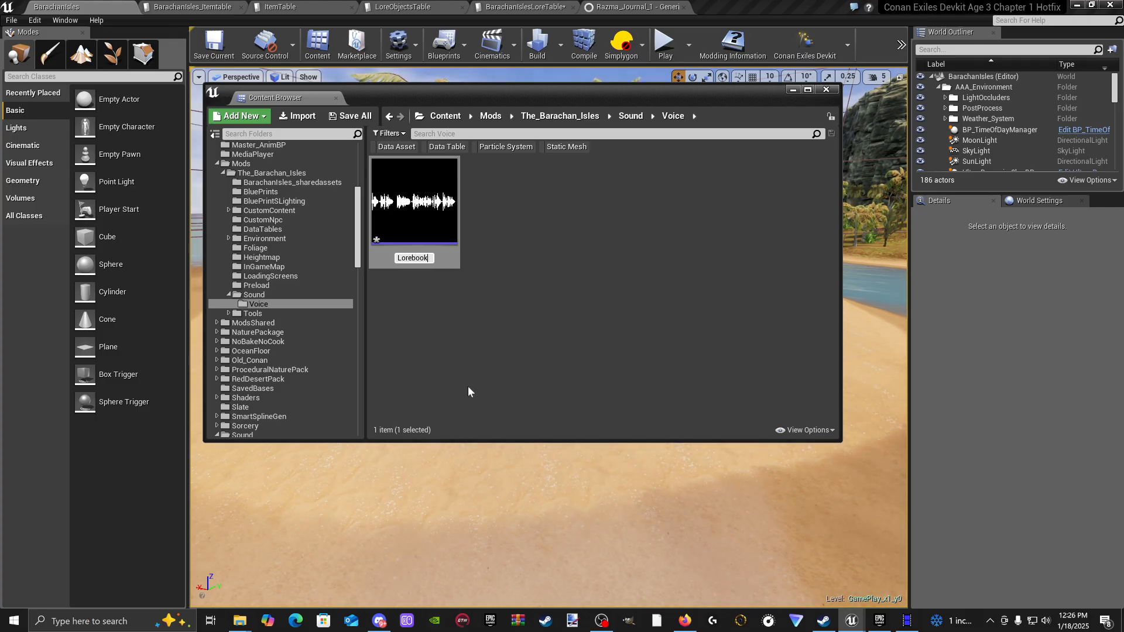
text(_1)
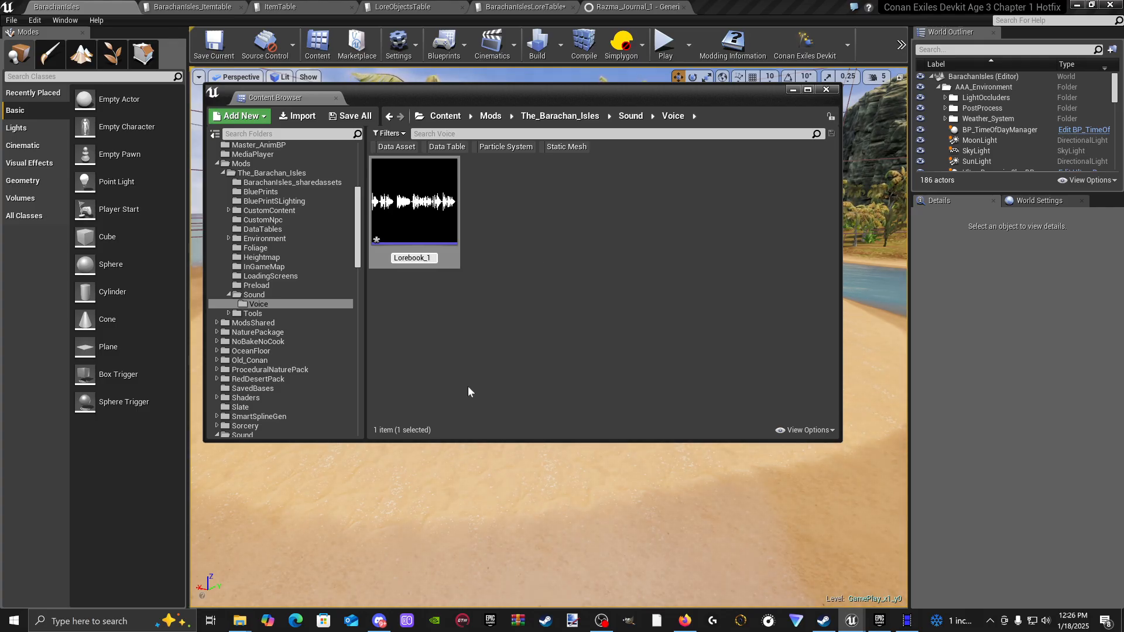
text(Jou)
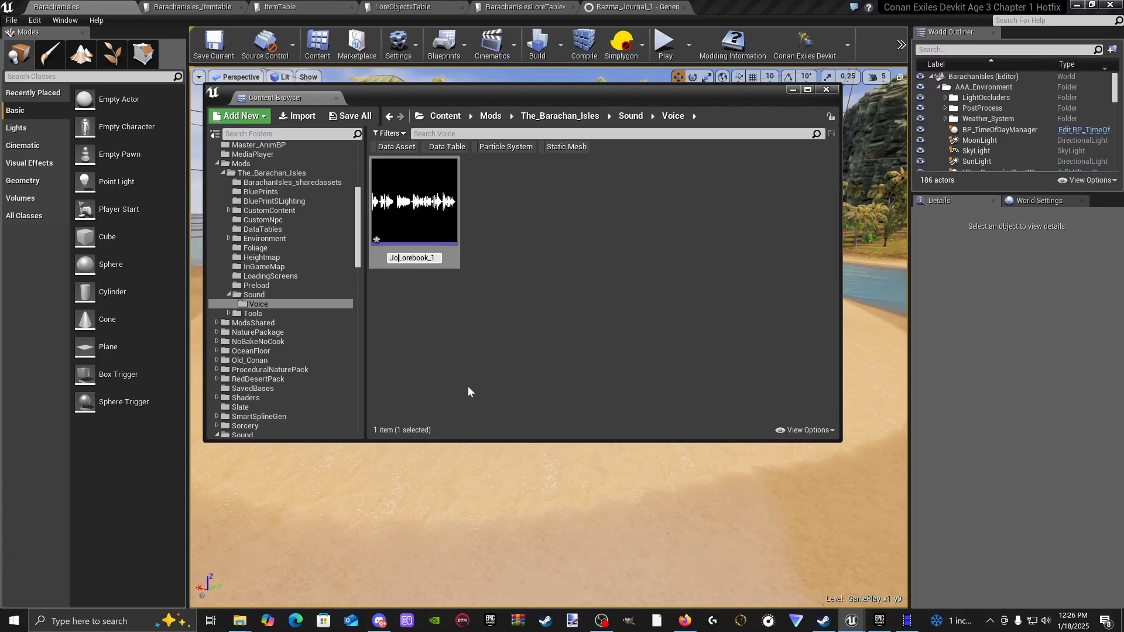
text(rnal)
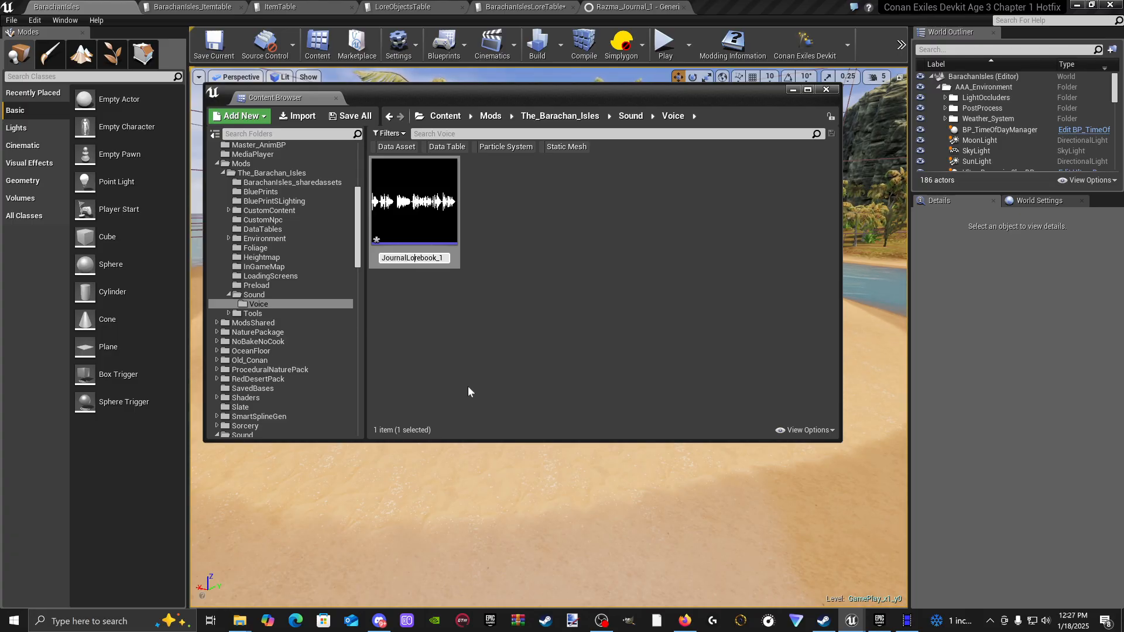
key(Delete)
key(Delete)
key(Delete)
key(Delete)
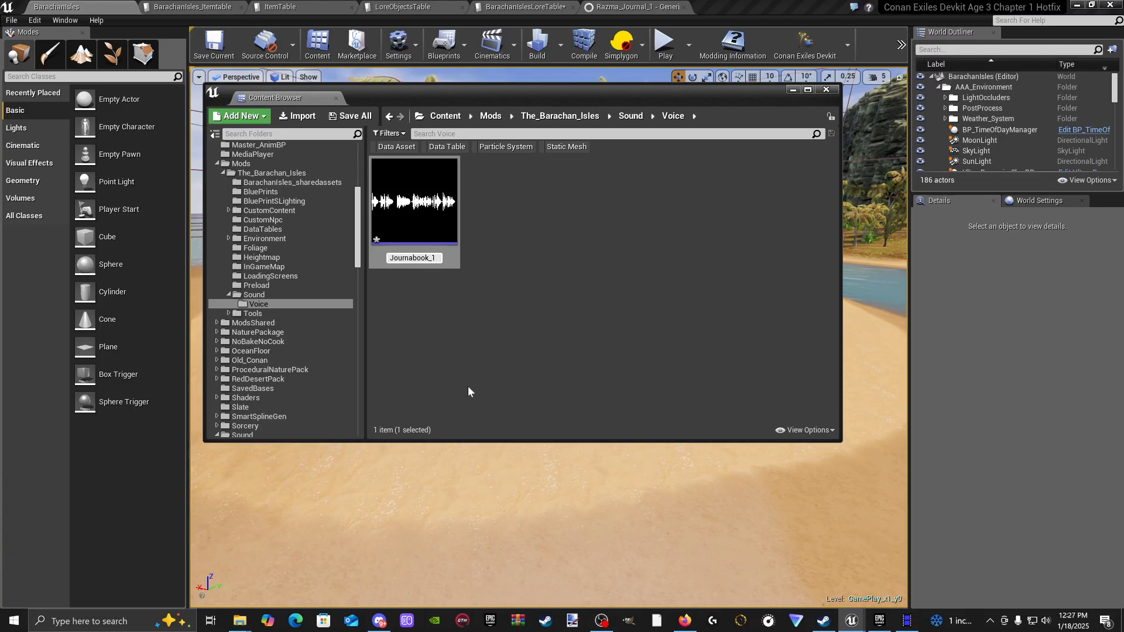
text(l)
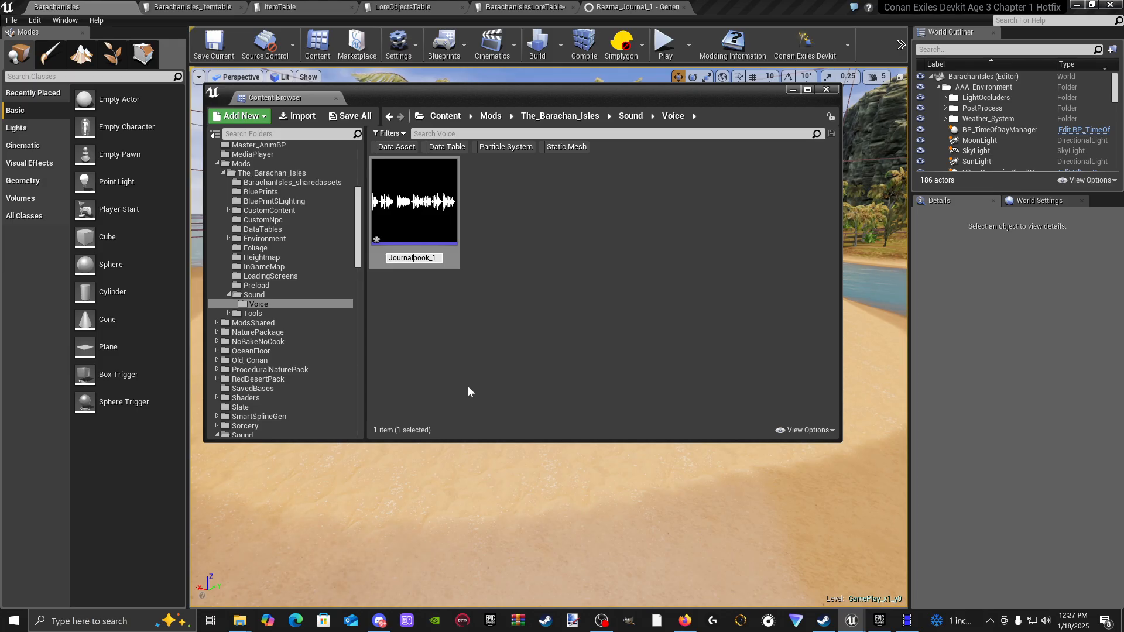
key(BackSpace)
key(BackSpace)
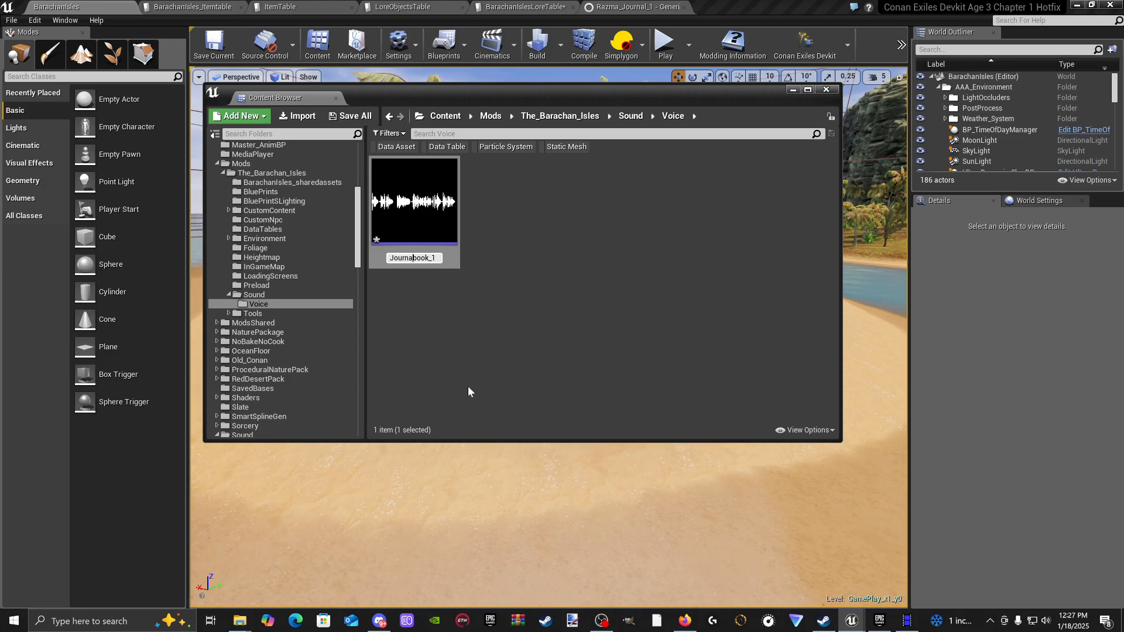
text(l_)
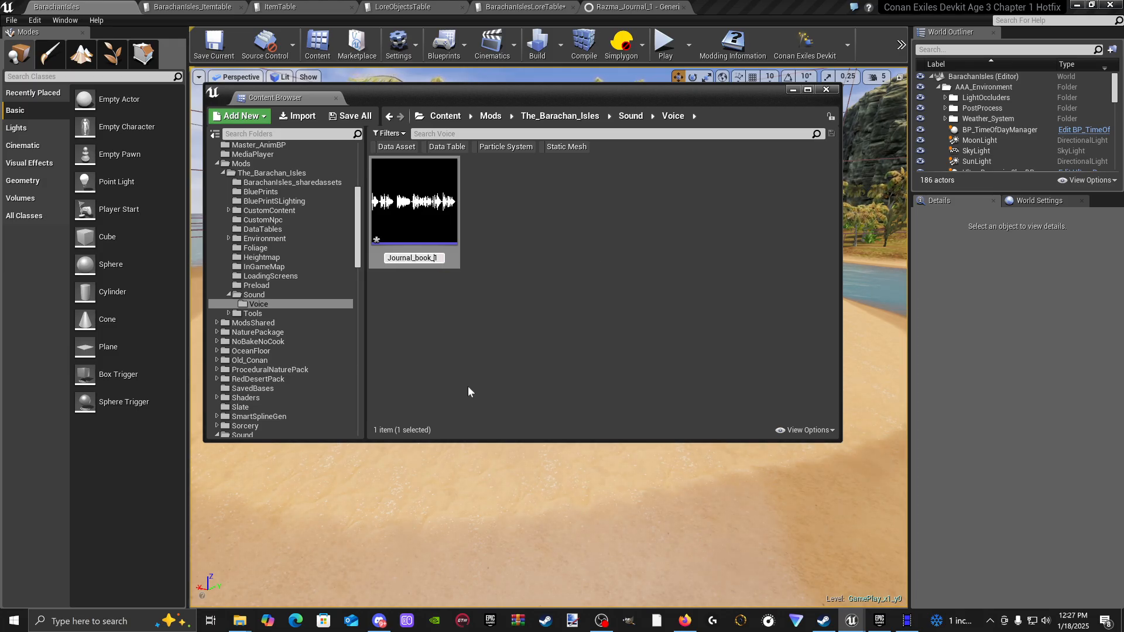
click(563, 342)
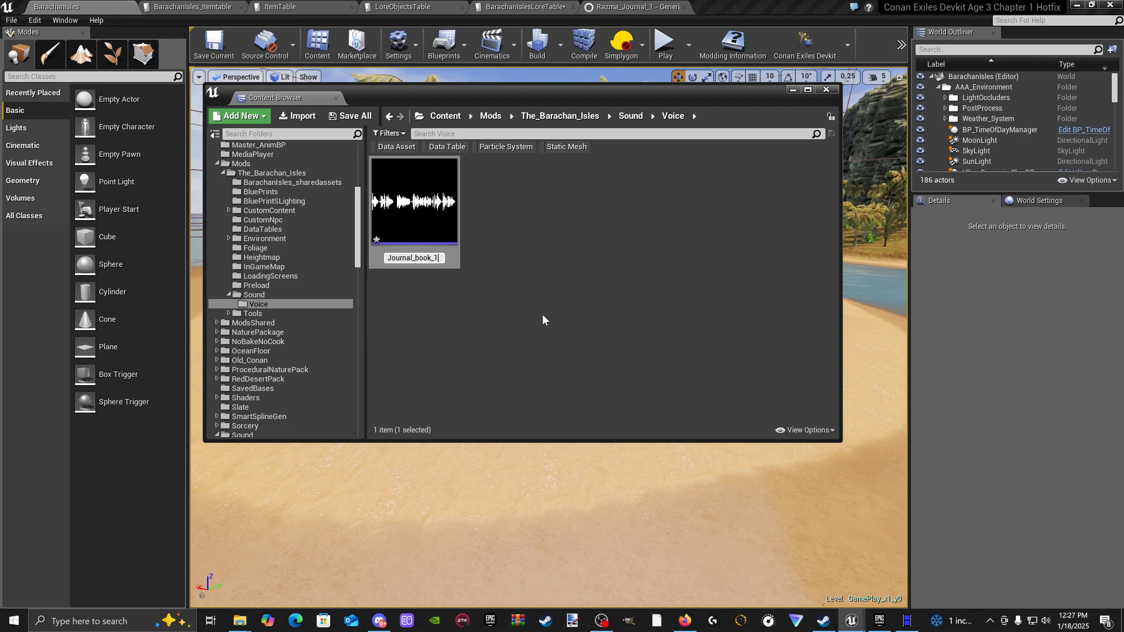
key(Return)
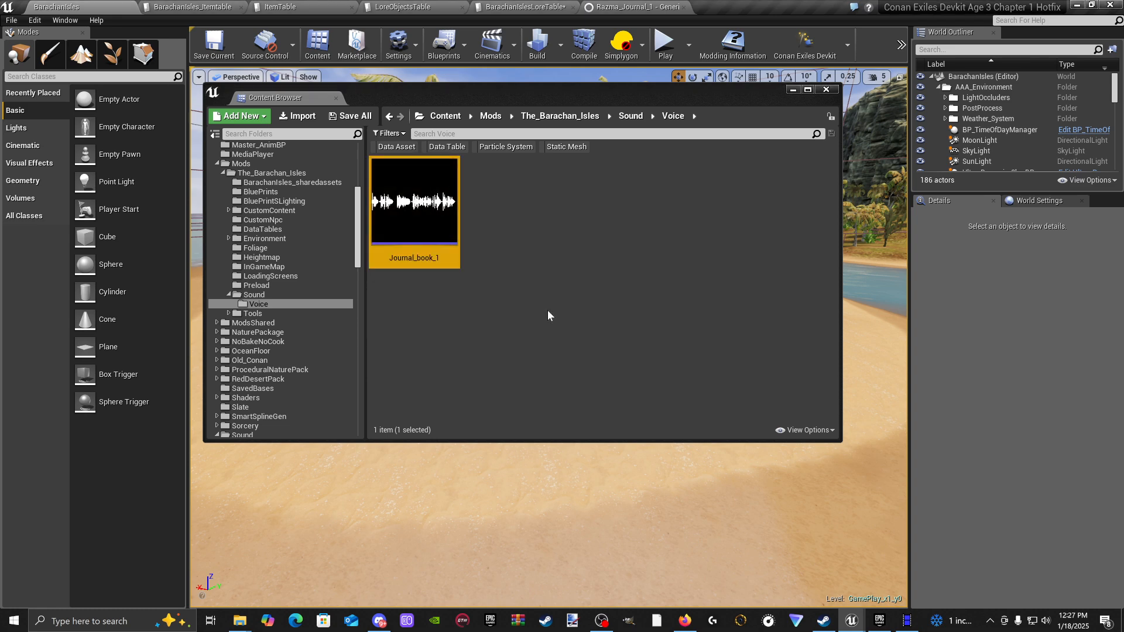
Step: Create a sound cue from the Journal_book_1 sound wave, keeping its default name, and save all modified content
right_click(443, 220)
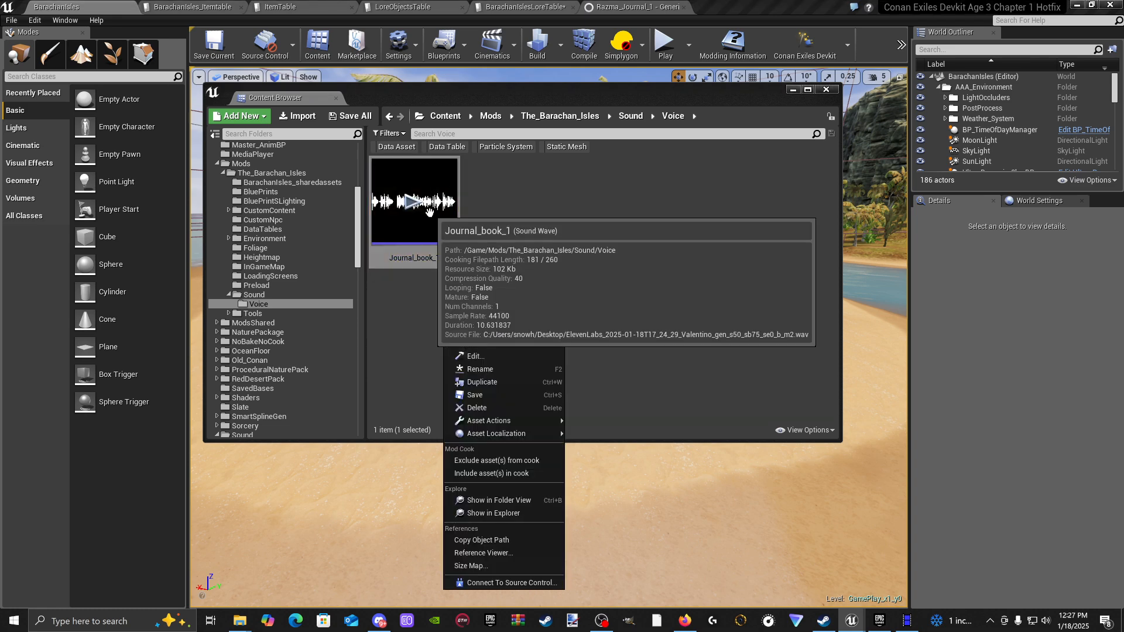
click(669, 223)
right_click(423, 180)
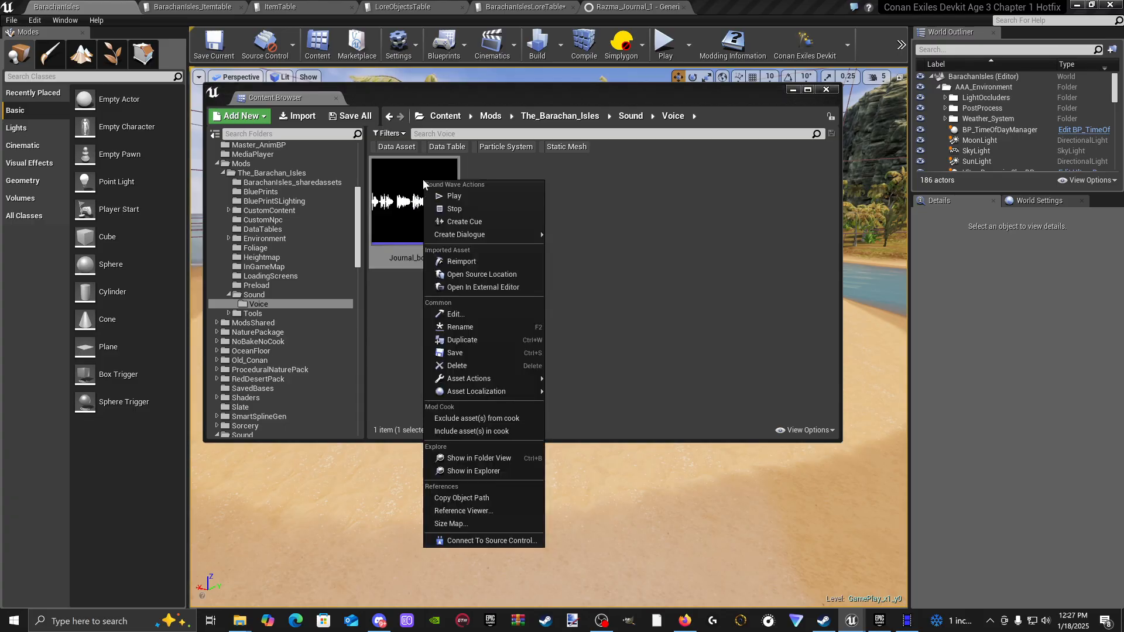
click(464, 221)
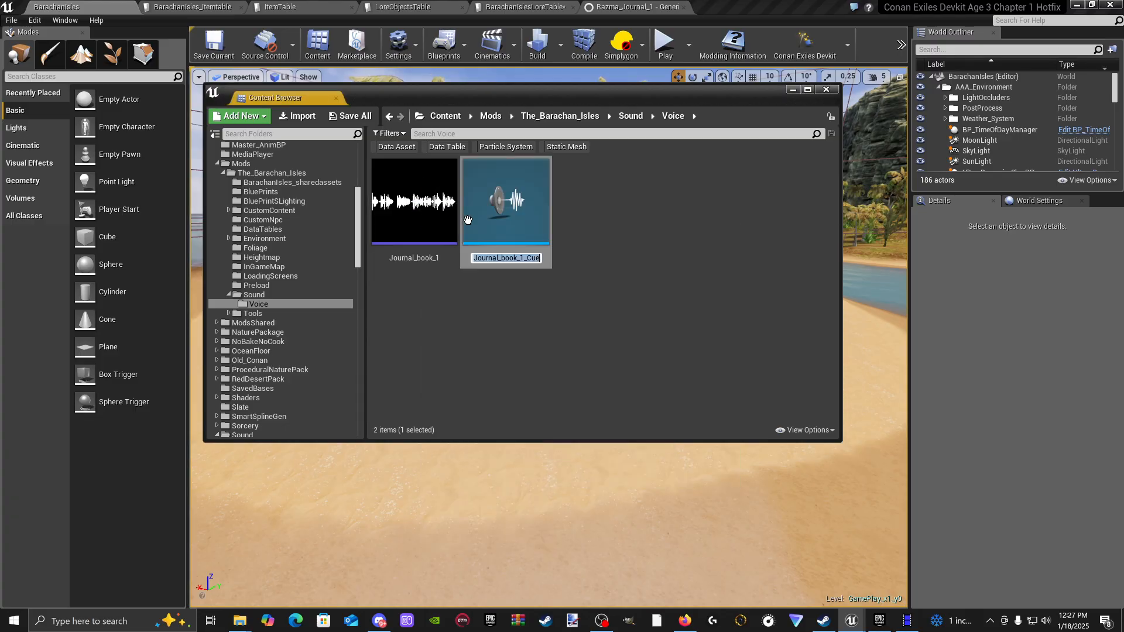
key(Return)
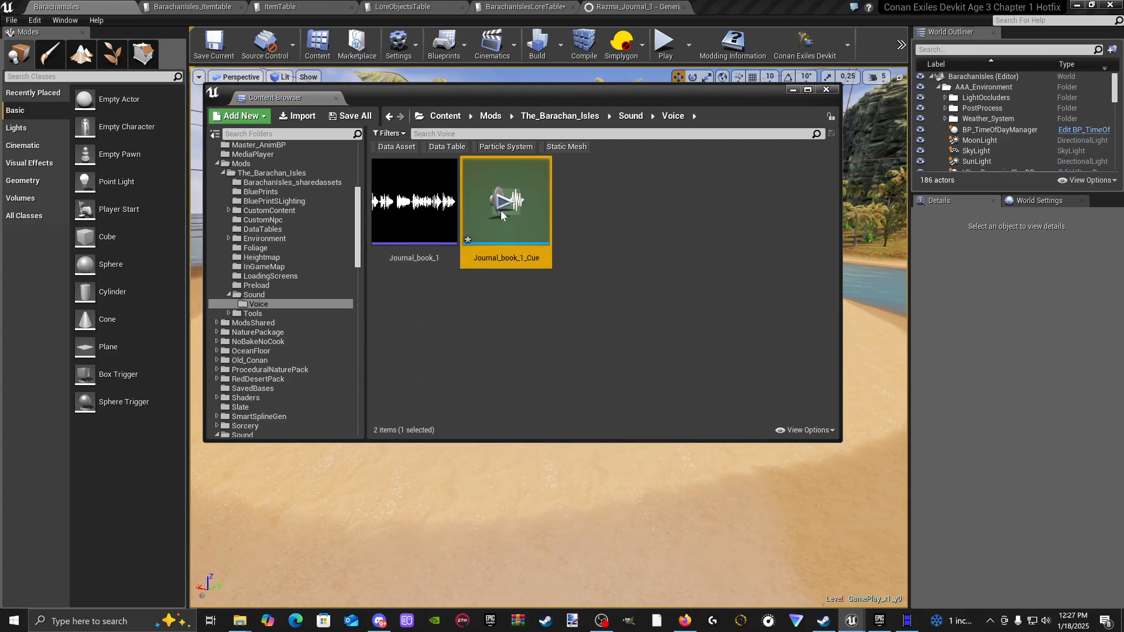
mouse_move(523, 195)
click(539, 279)
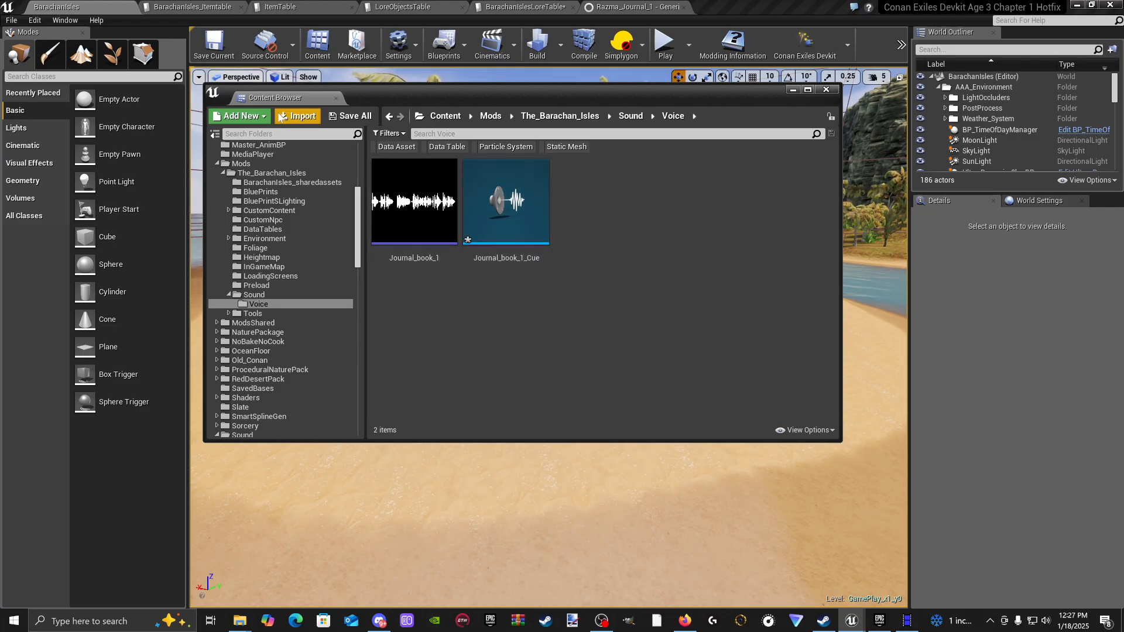
click(355, 117)
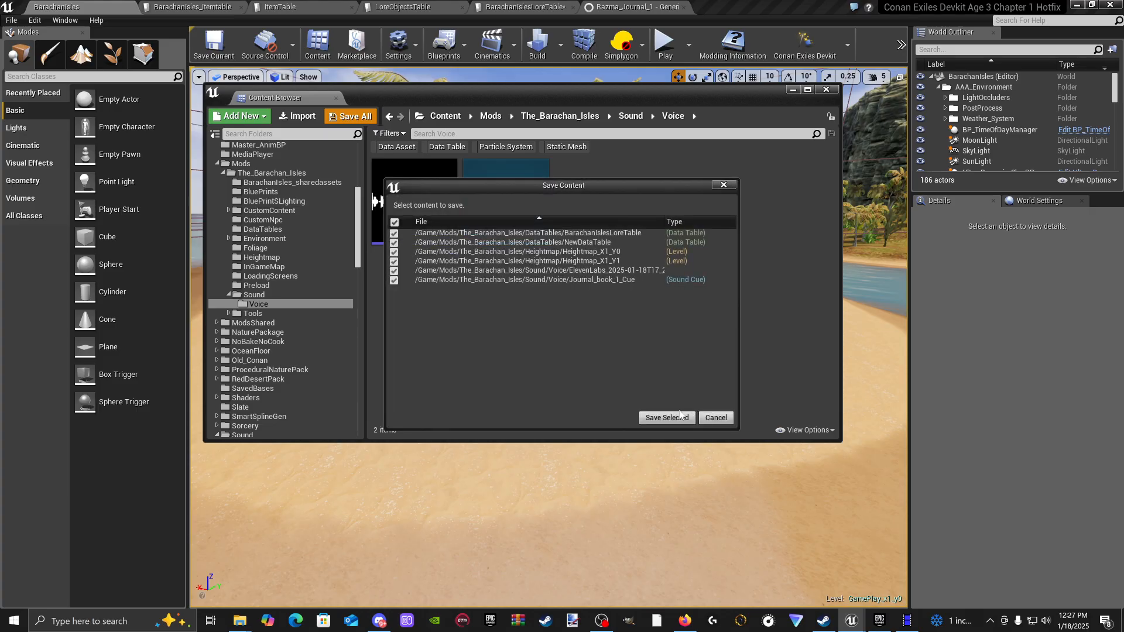
click(673, 414)
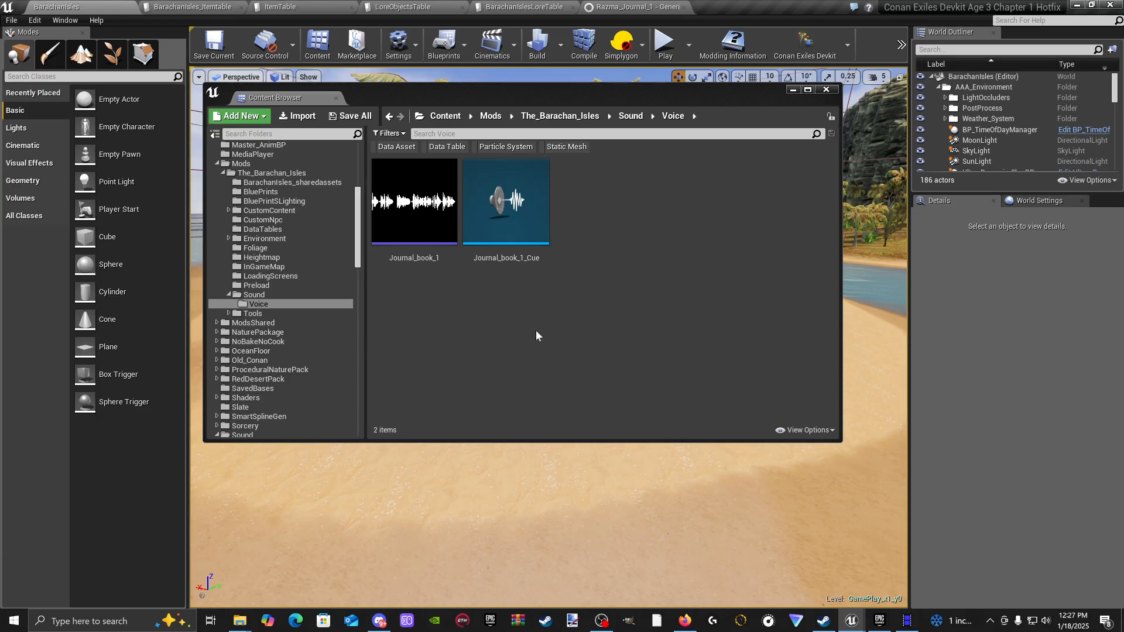
Step: Examine the Razma_Journal_1 sound wave's settings and the text and time of its first three subtitle entries as a reference
click(639, 9)
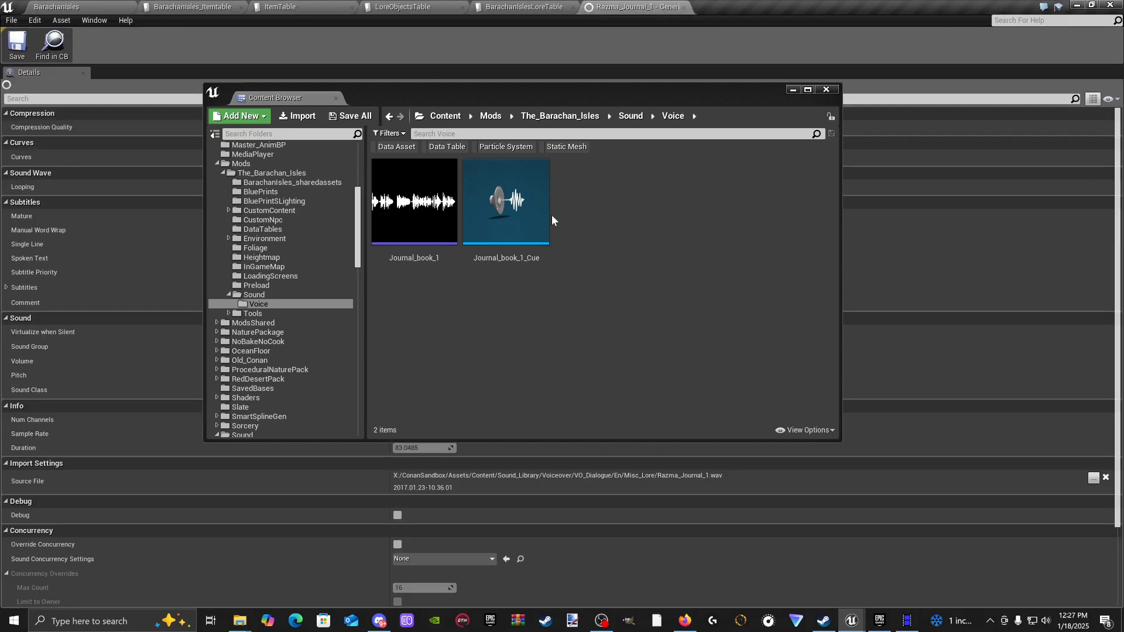
click(792, 90)
scroll(424, 329, down, 2)
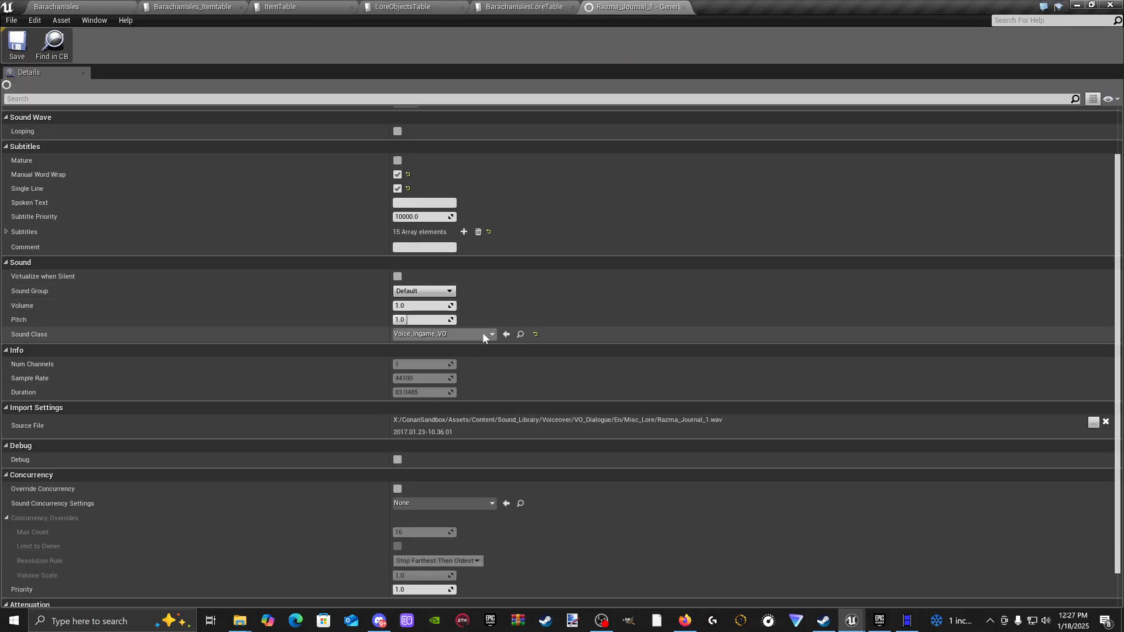
scroll(482, 333, down, 2)
scroll(537, 432, up, 1)
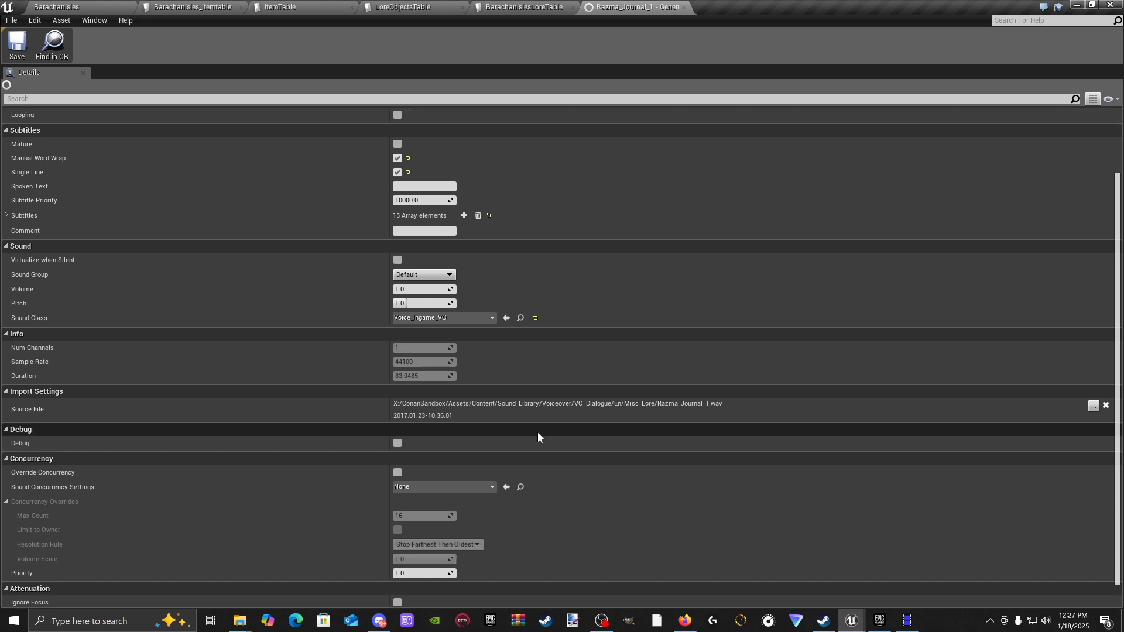
scroll(306, 251, up, 3)
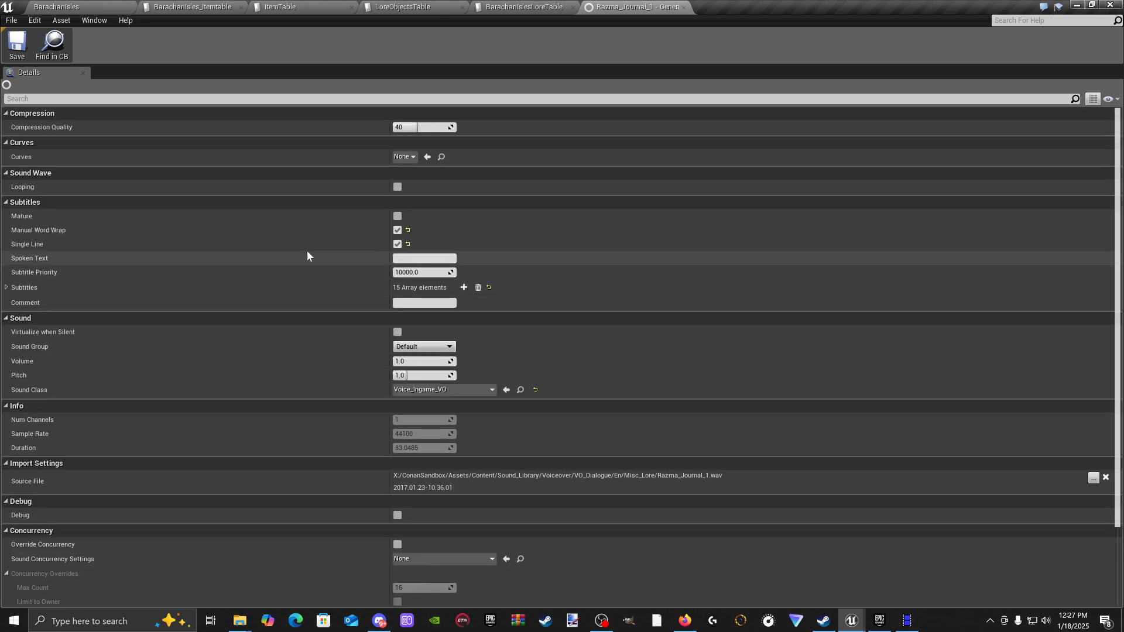
double_click(32, 291)
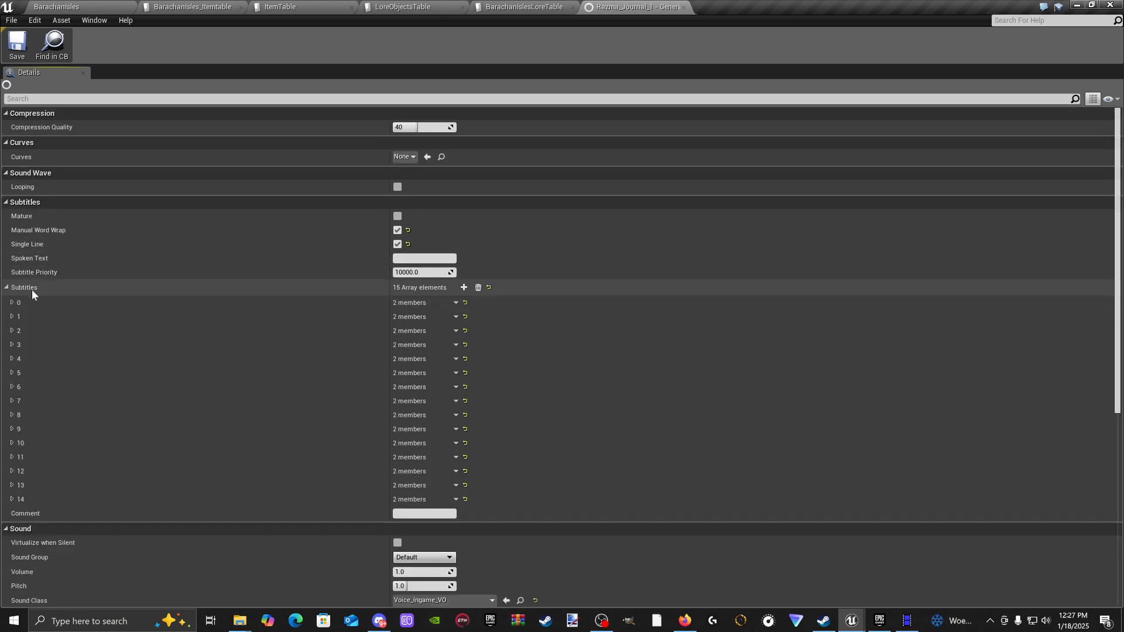
click(12, 303)
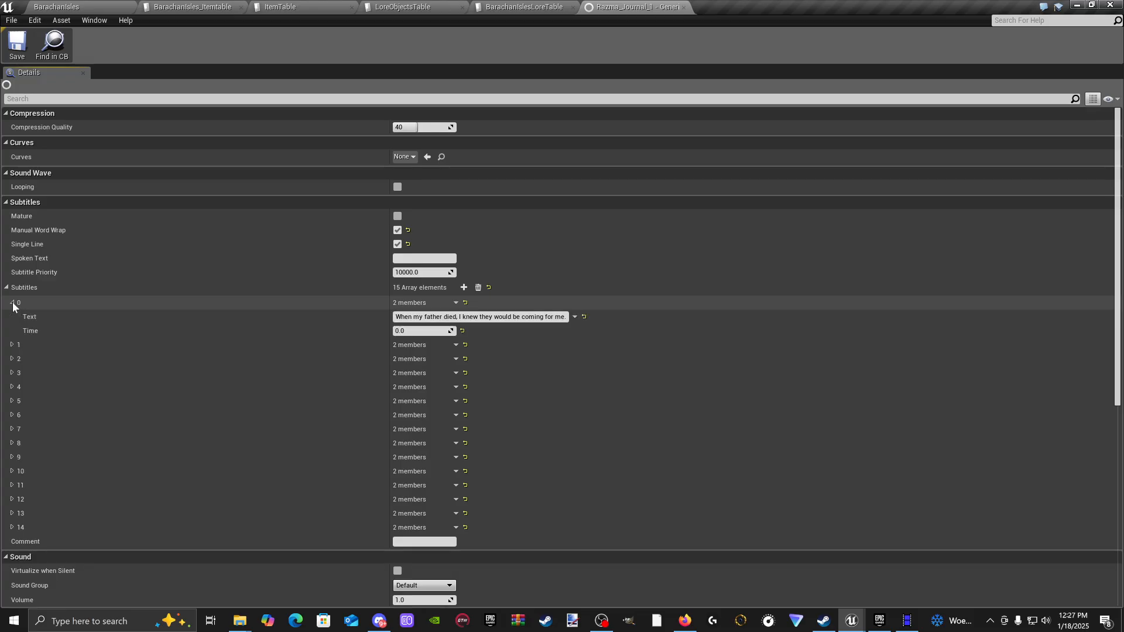
click(12, 345)
click(12, 387)
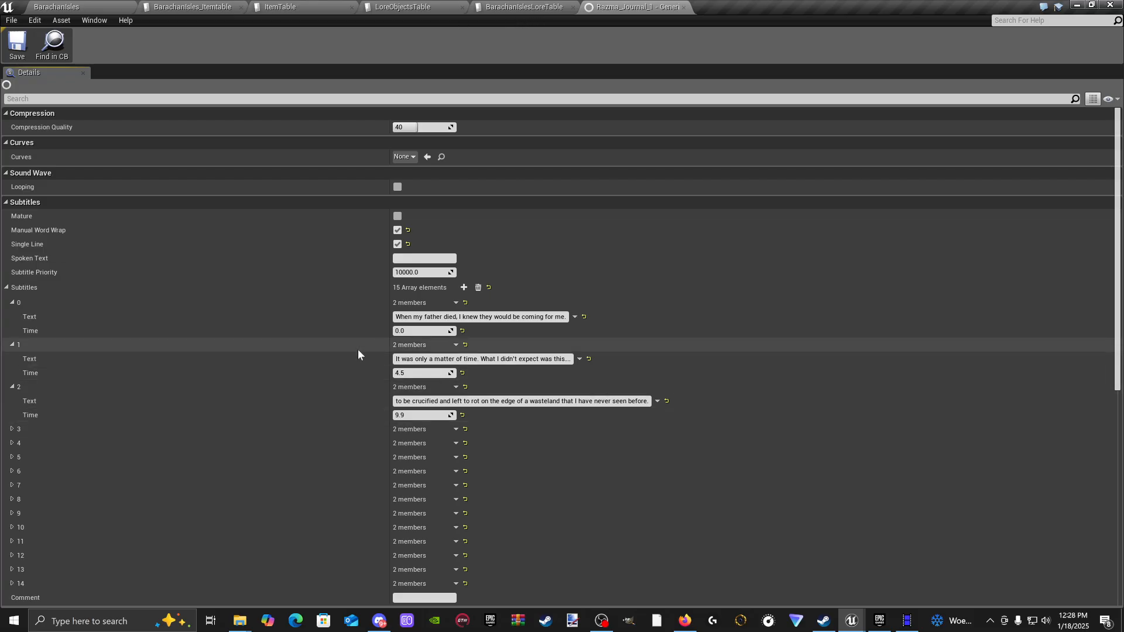
Step: Open the Journal_book_1 sound wave from the mod's Voice folder and enable Manual Word Wrap and Single Line for its subtitles
click(509, 8)
click(439, 9)
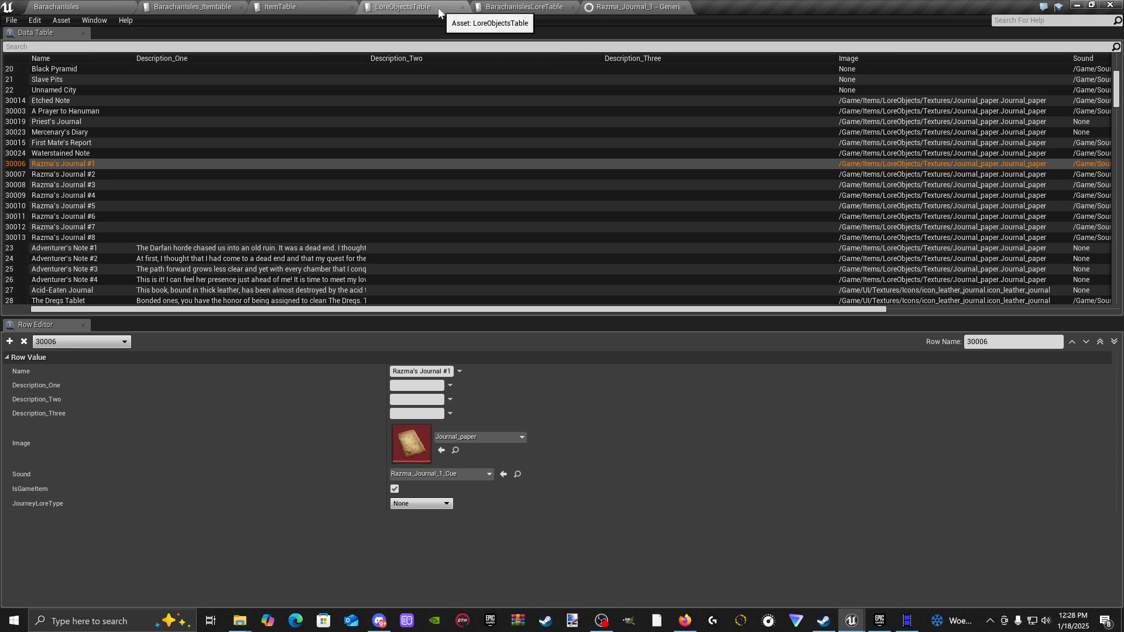
click(187, 7)
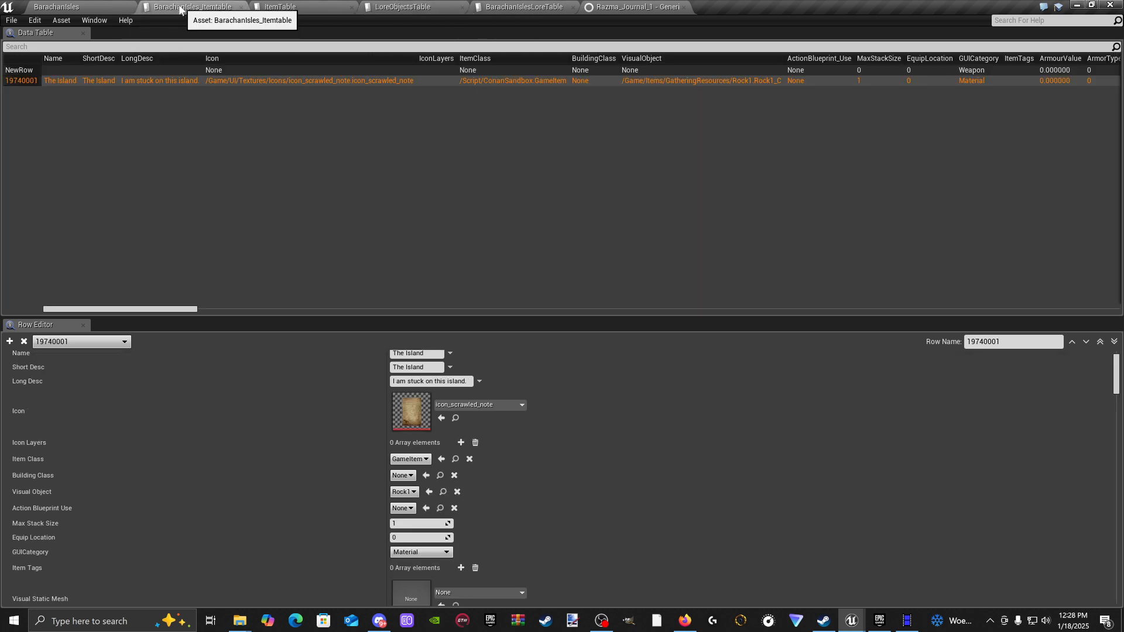
click(86, 8)
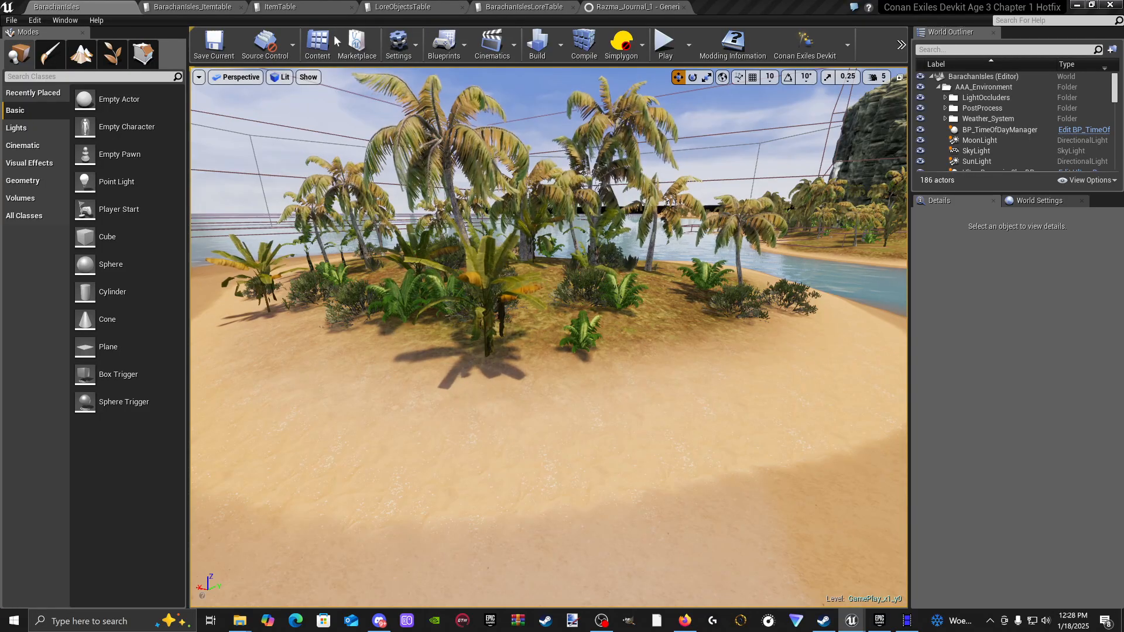
click(312, 43)
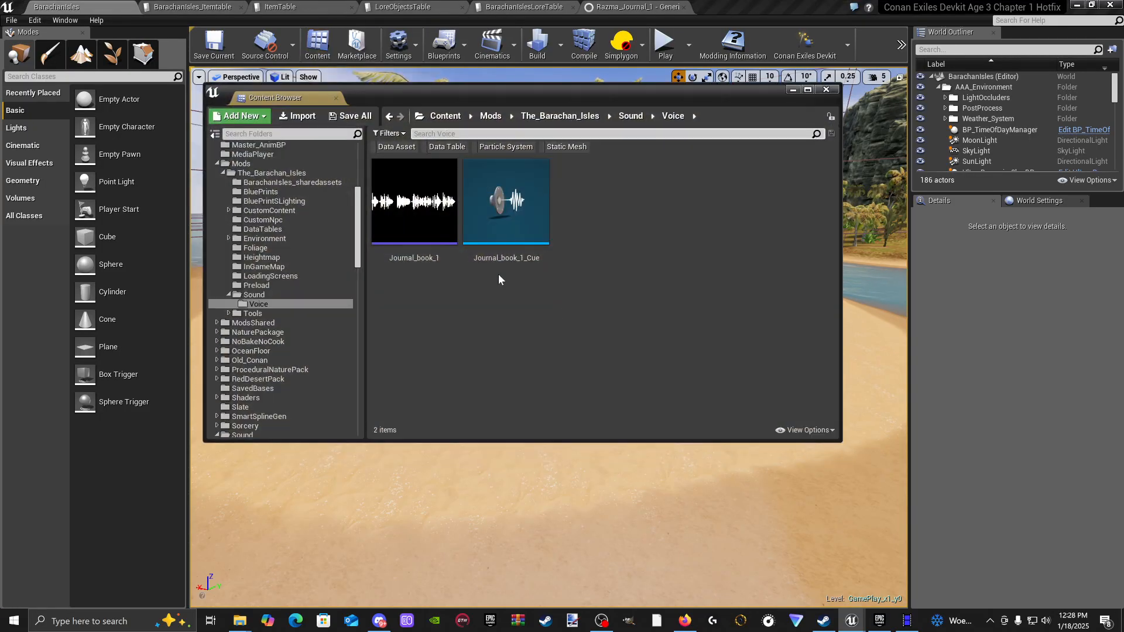
double_click(445, 225)
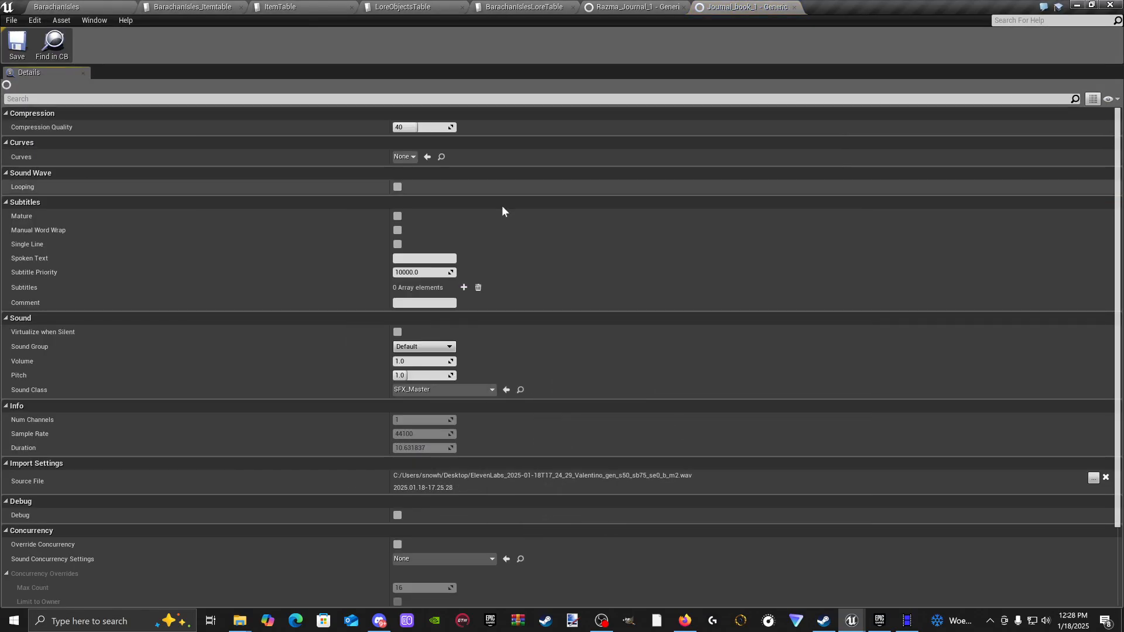
click(398, 231)
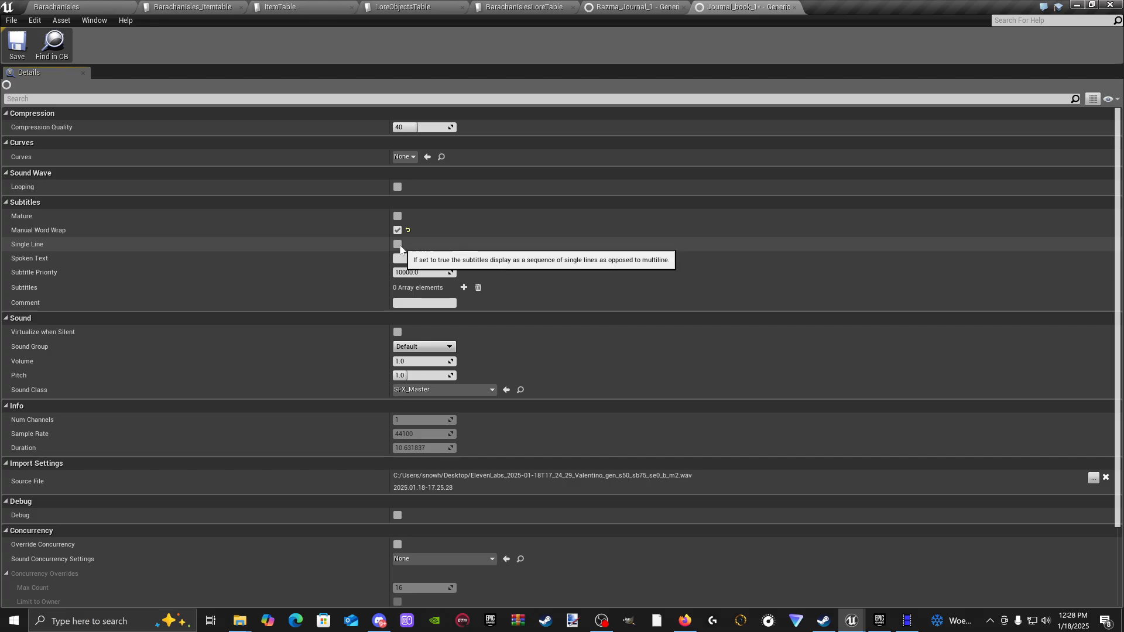
click(398, 244)
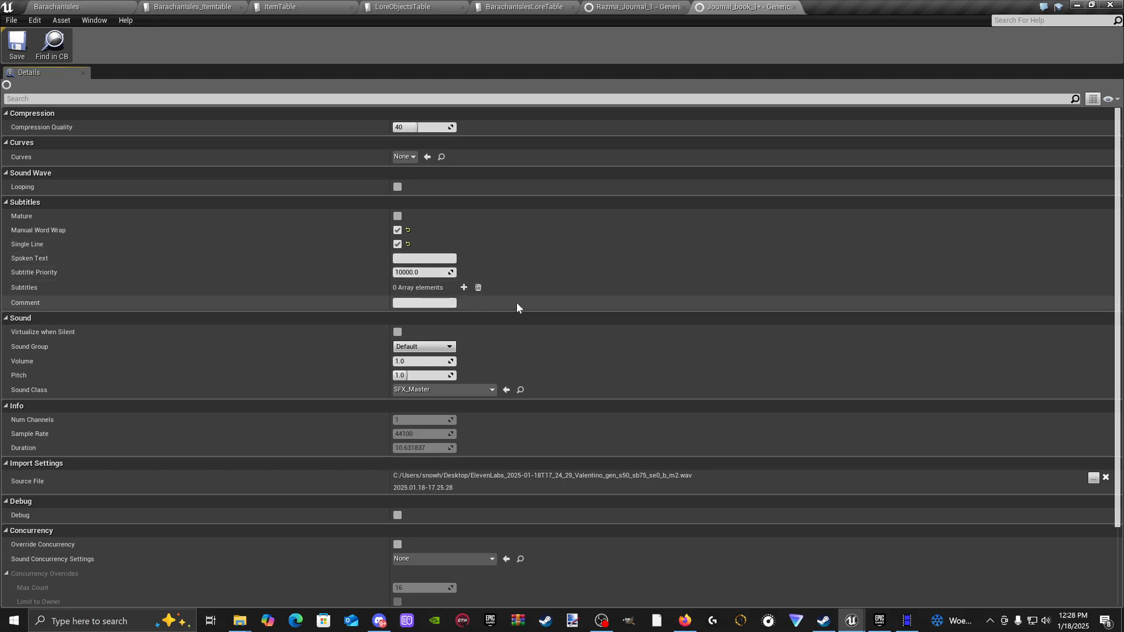
Step: Add three entries to the Subtitles array of Journal_book_1
click(464, 288)
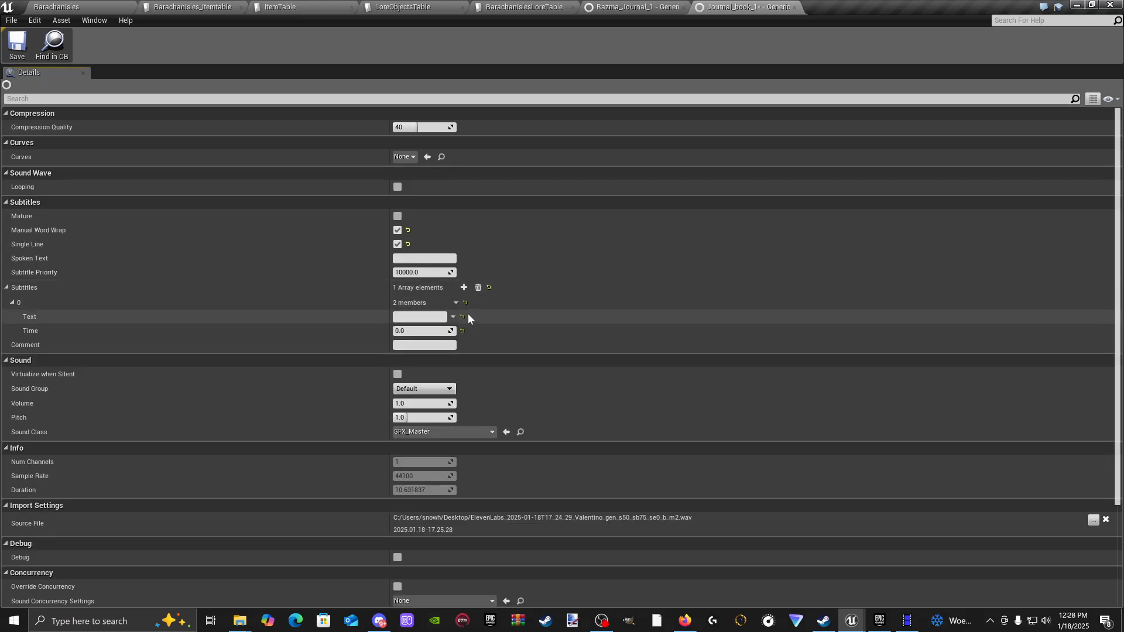
click(464, 288)
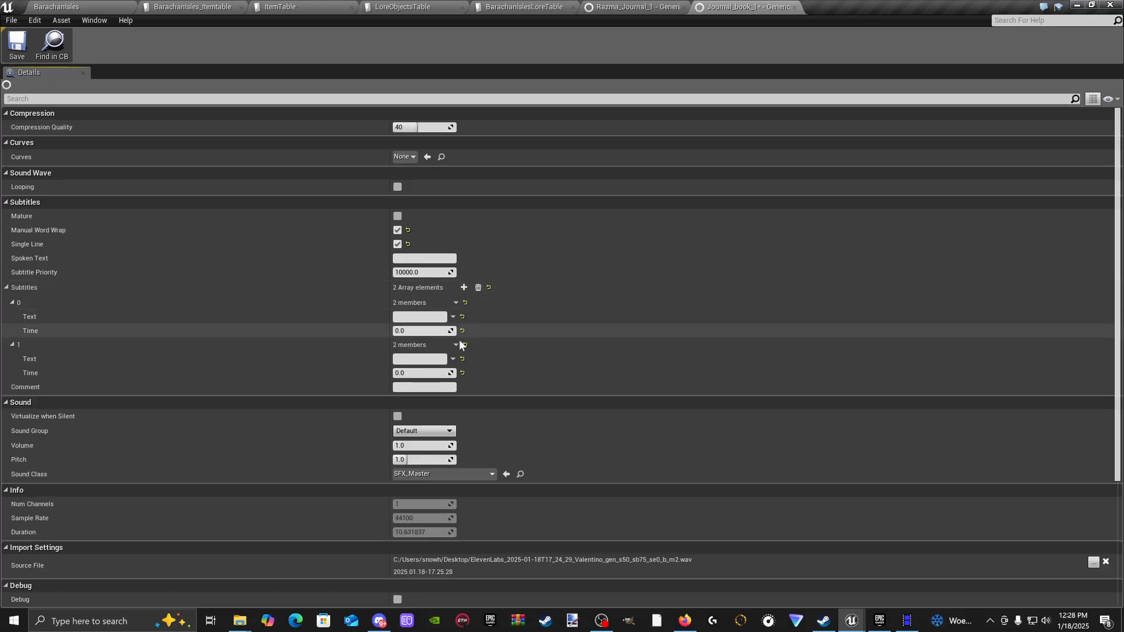
click(464, 287)
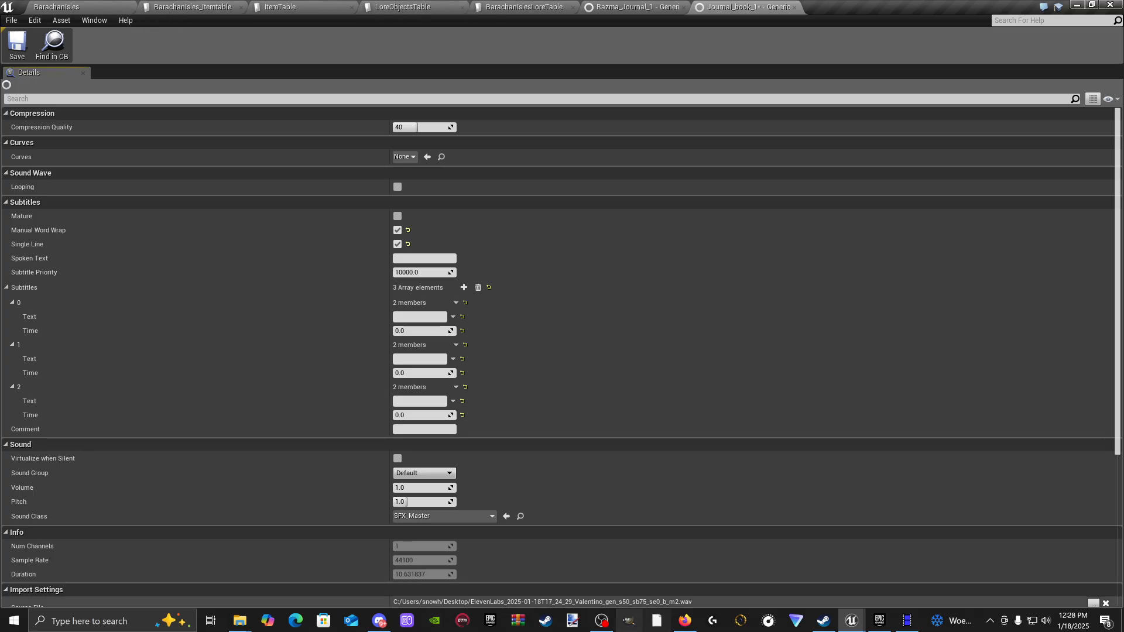
Step: Copy "I am trapped on this island." from the ElevenLabs script in Firefox into subtitle 0's text in the Devkit, keeping its time at 0.0
click(686, 621)
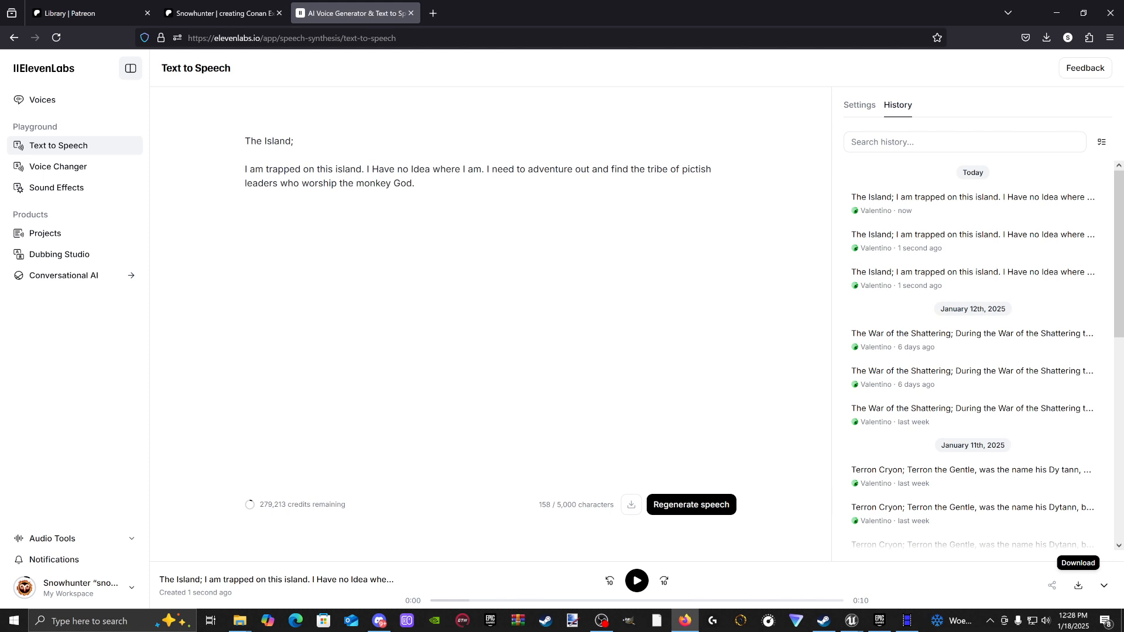
drag(245, 169, 363, 169)
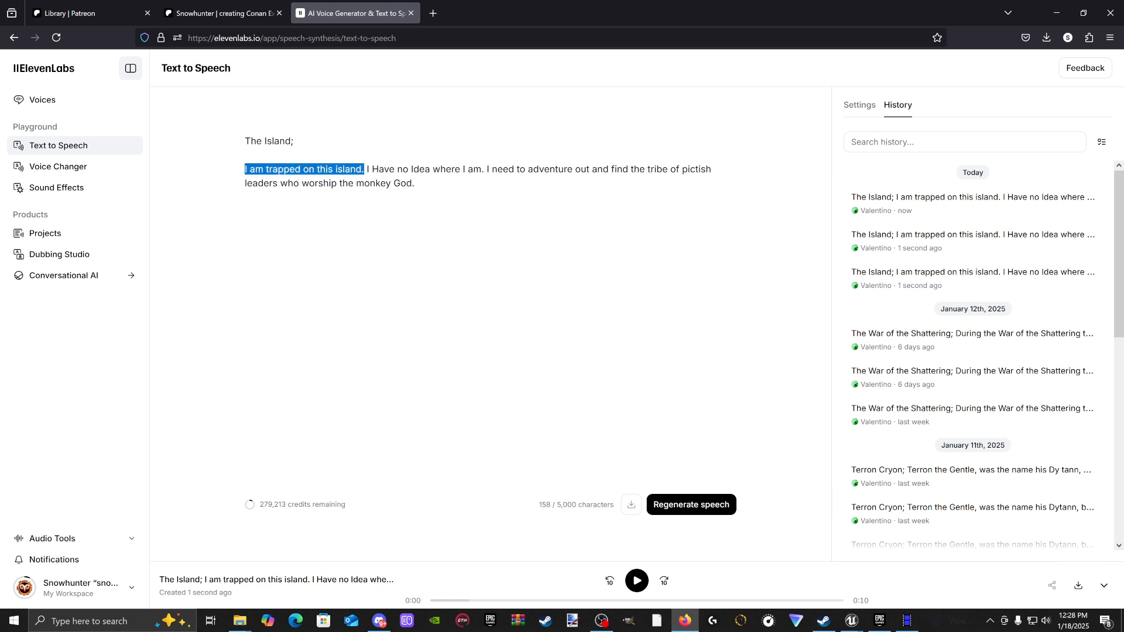
right_click(350, 170)
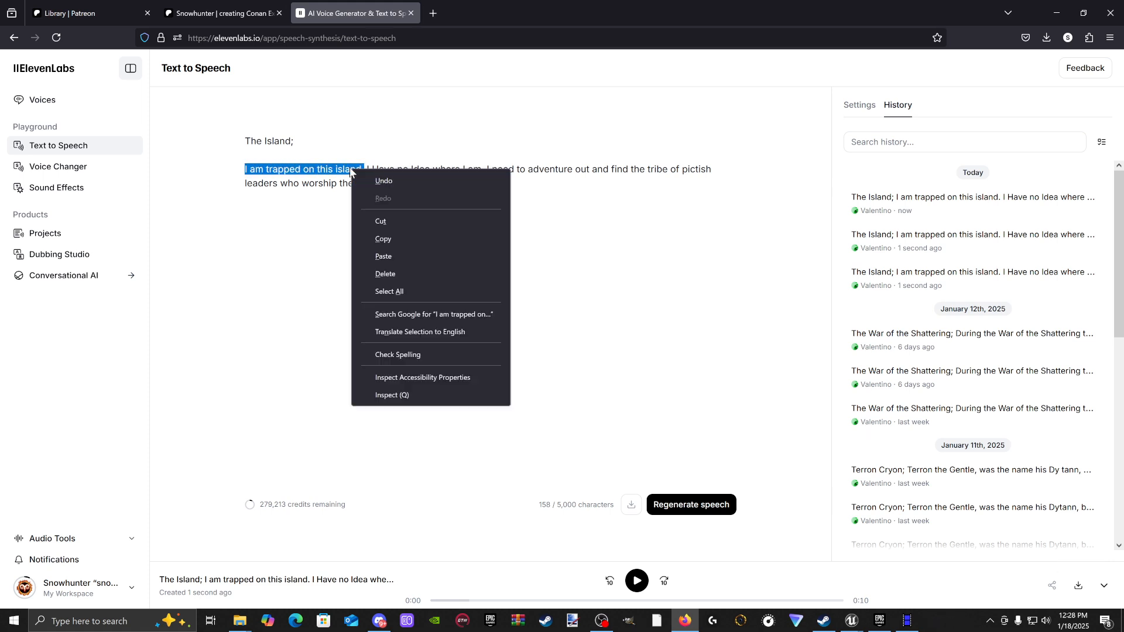
click(400, 237)
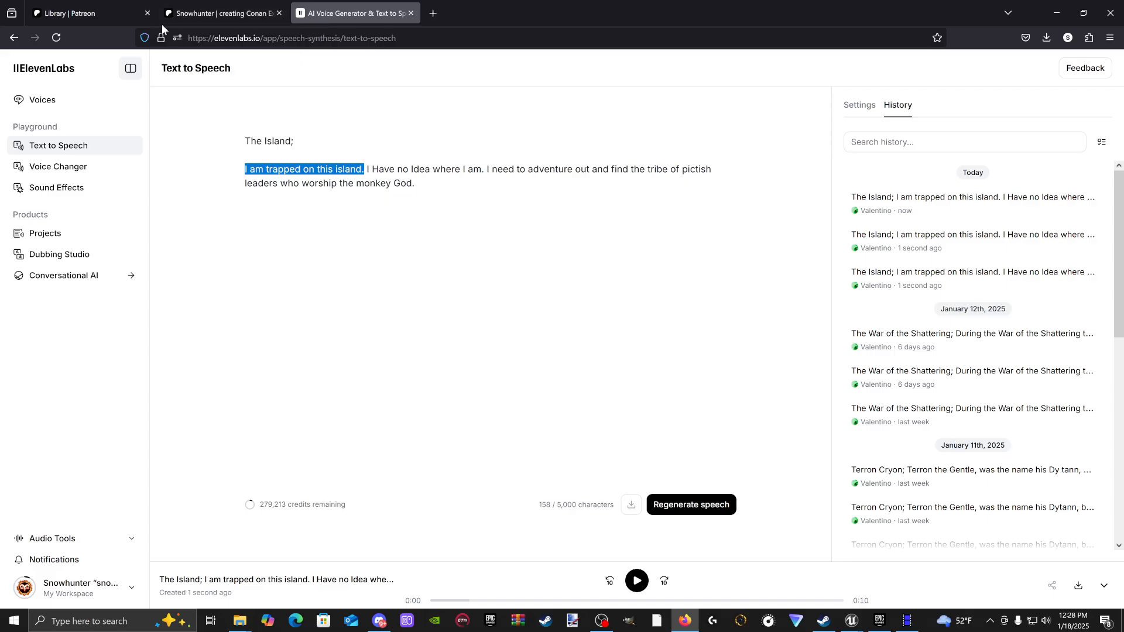
mouse_move(191, 14)
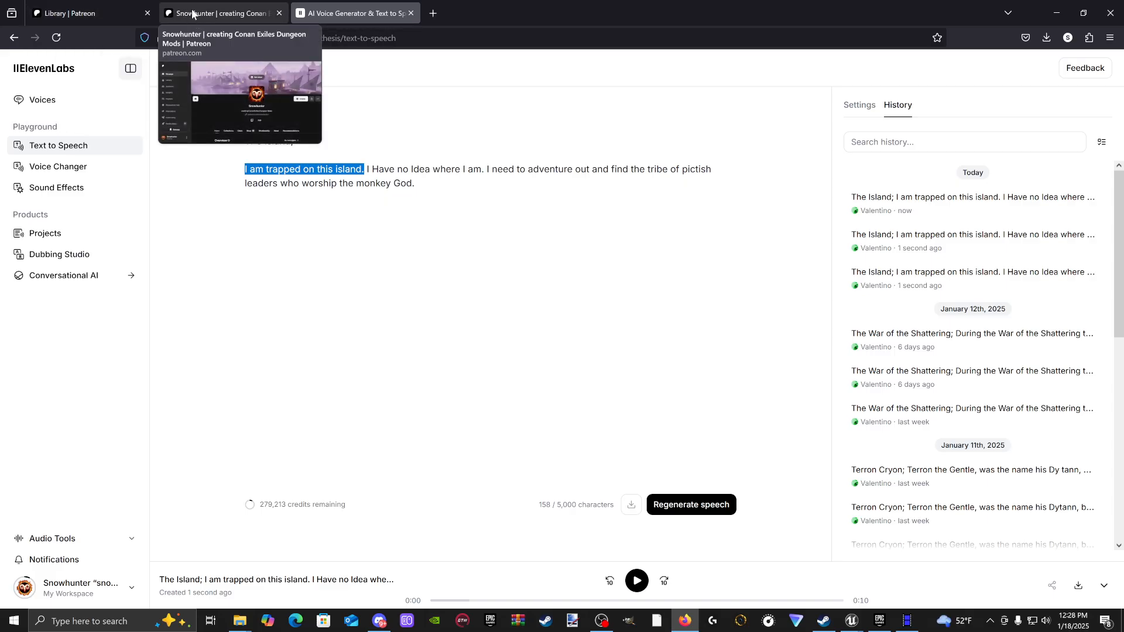
click(852, 619)
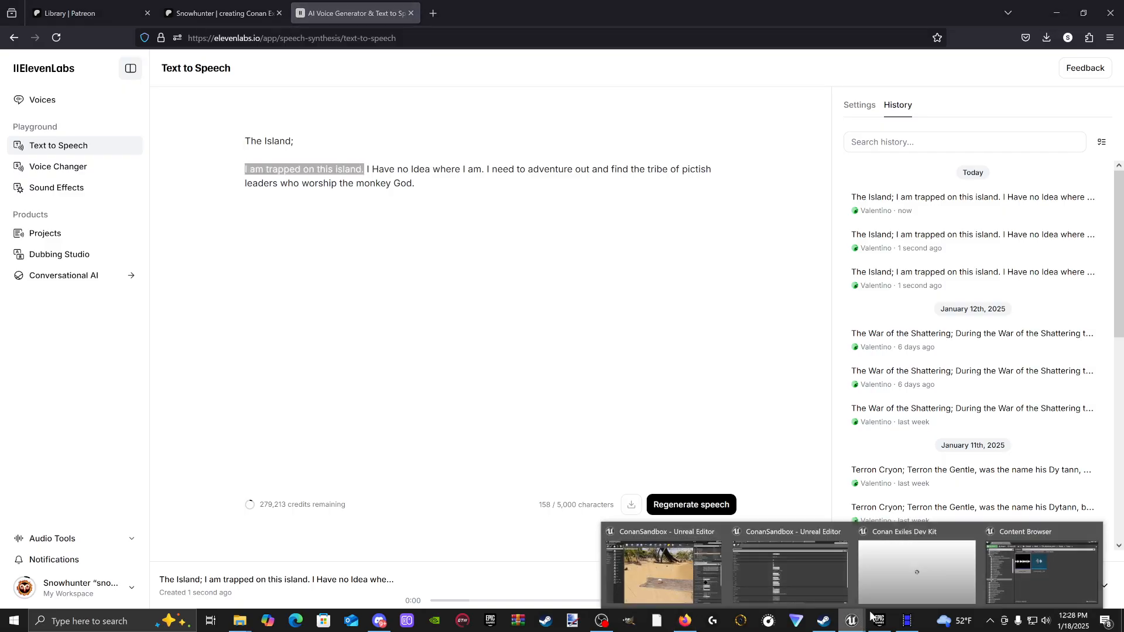
click(810, 584)
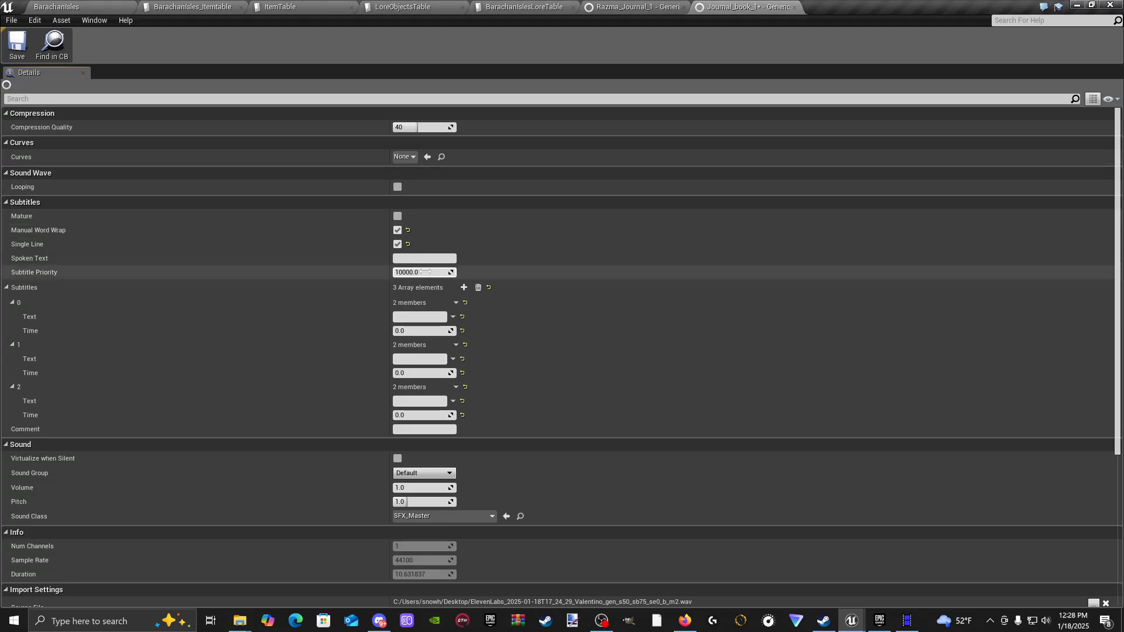
click(419, 317)
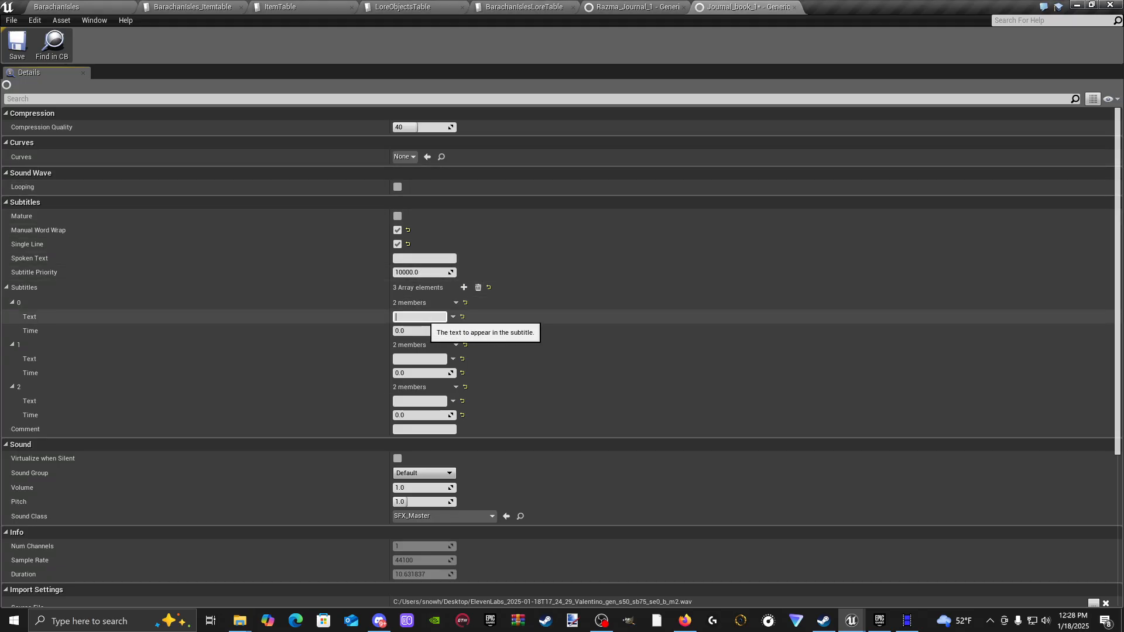
key(ctrl+v)
key(Return)
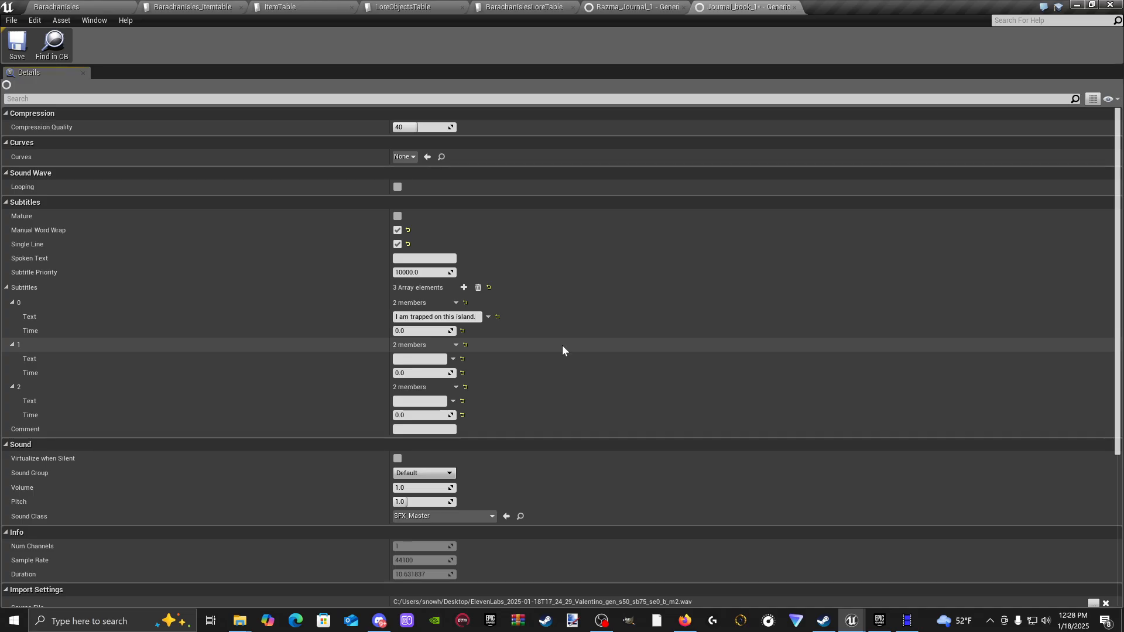
click(421, 331)
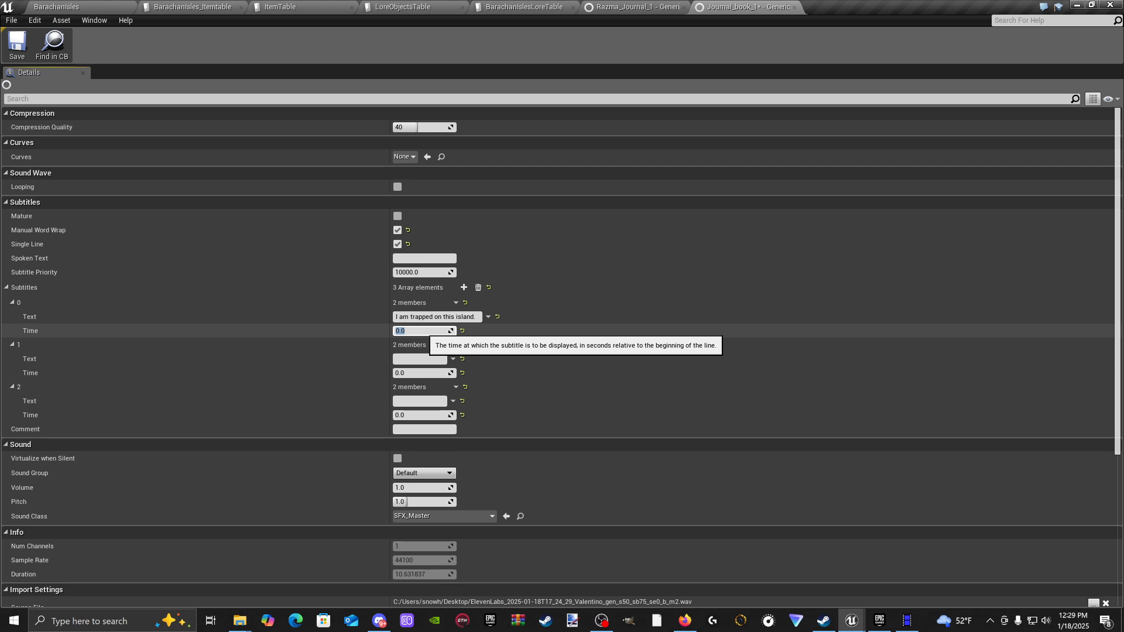
click(509, 360)
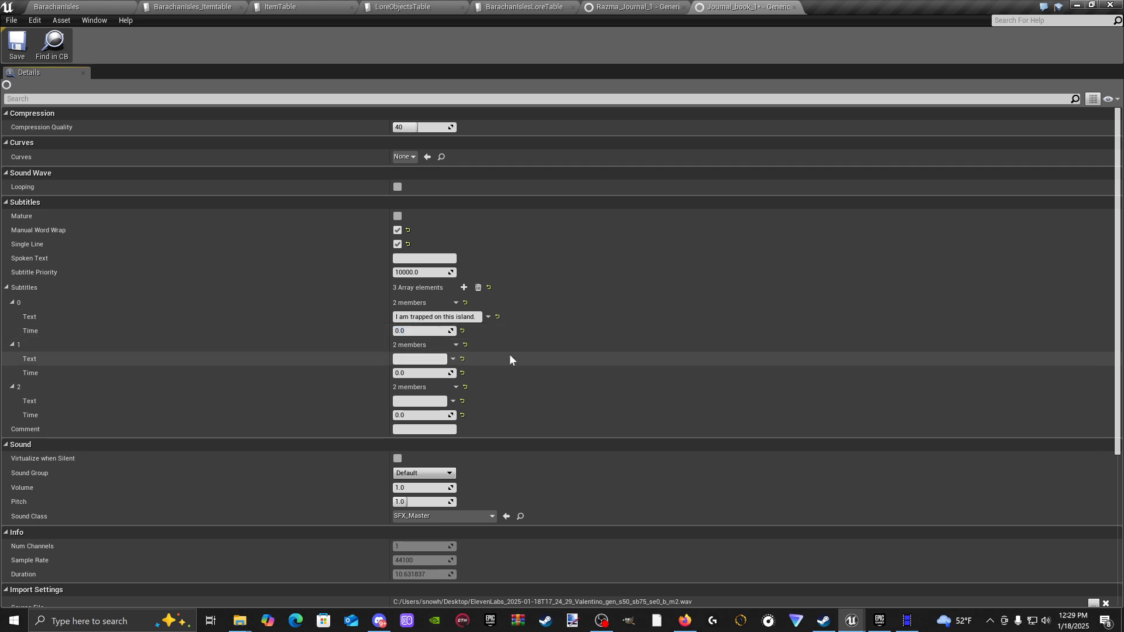
Step: Set subtitle 0's time to 1.0 in Journal_book_1 and save the sound wave
click(421, 329)
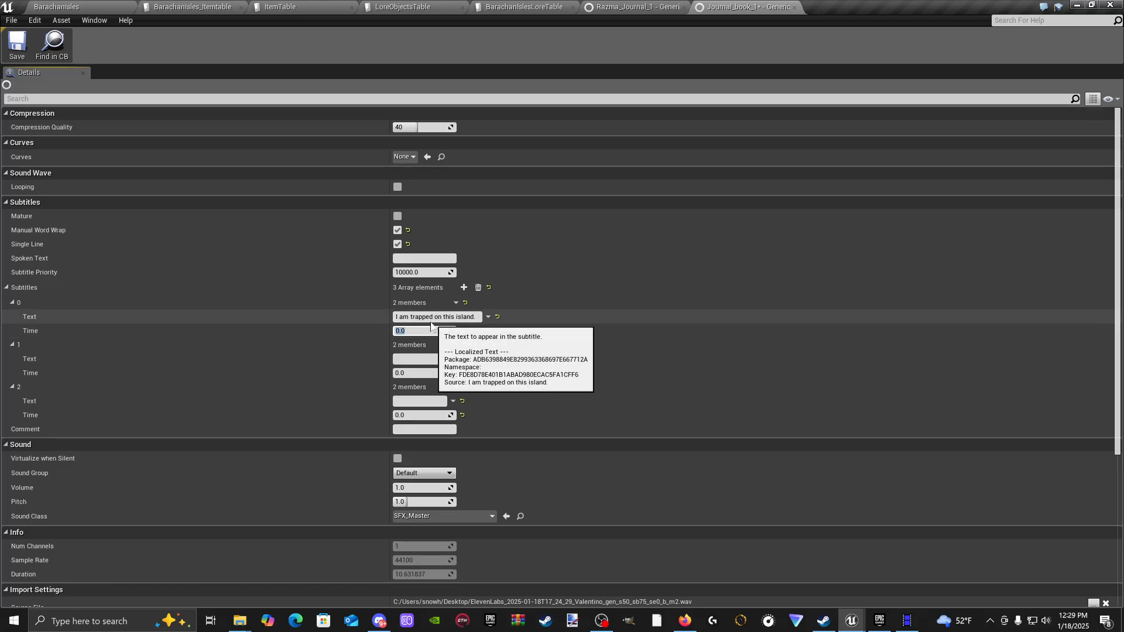
key(BackSpace)
text(1)
key(Return)
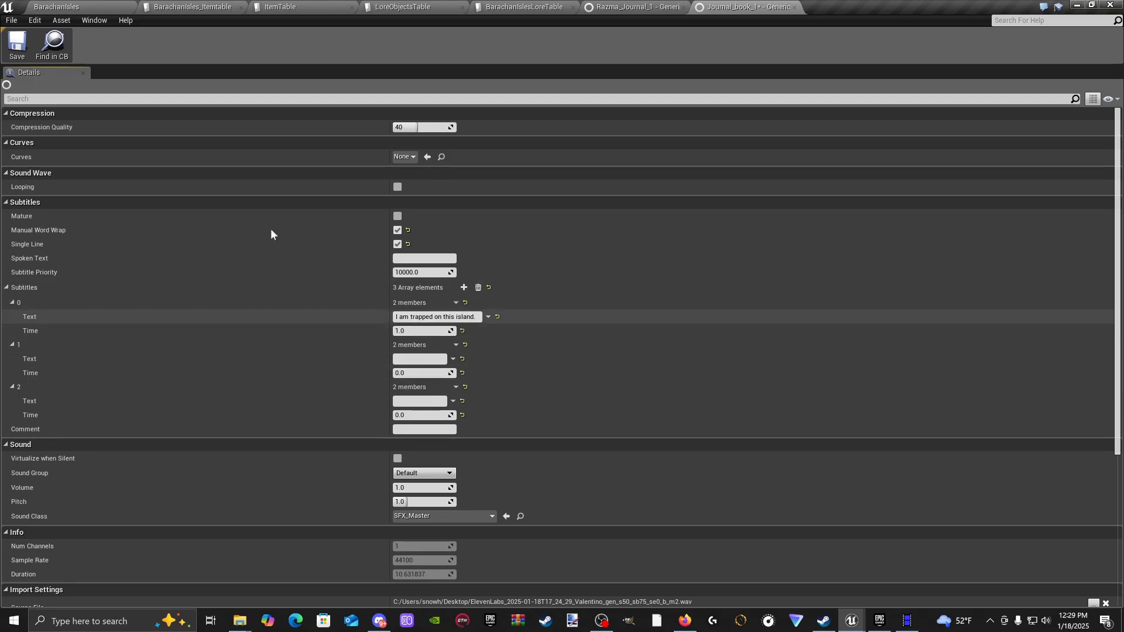
key(ctrl+s)
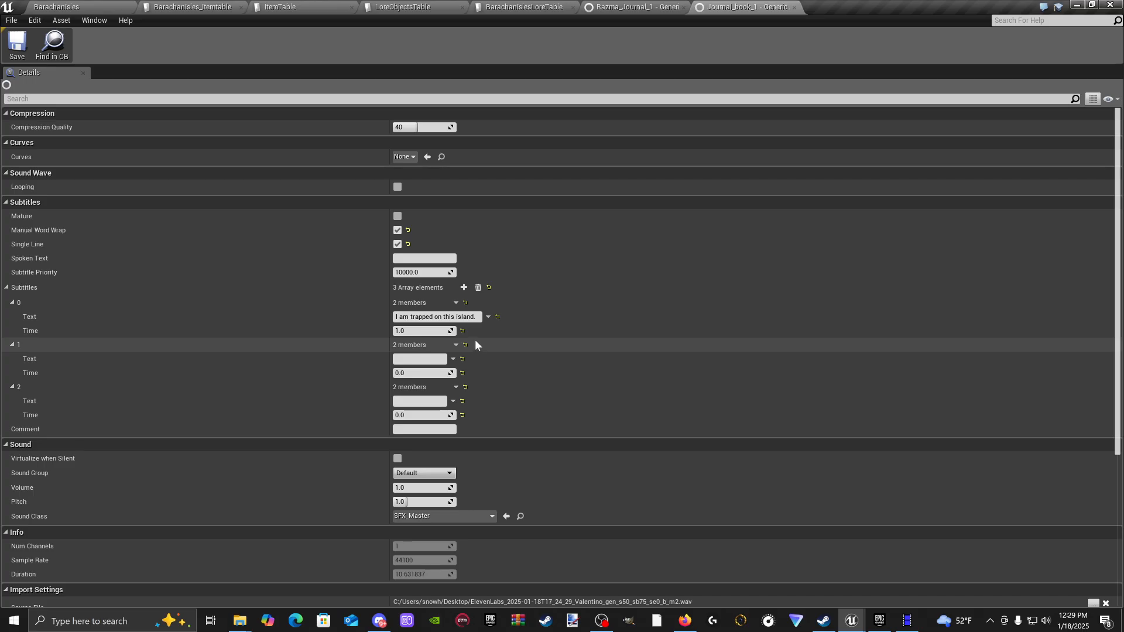
Step: Enter 1.7 as subtitle 1's text and 2 as subtitle 2's text, and save the sound wave
click(419, 358)
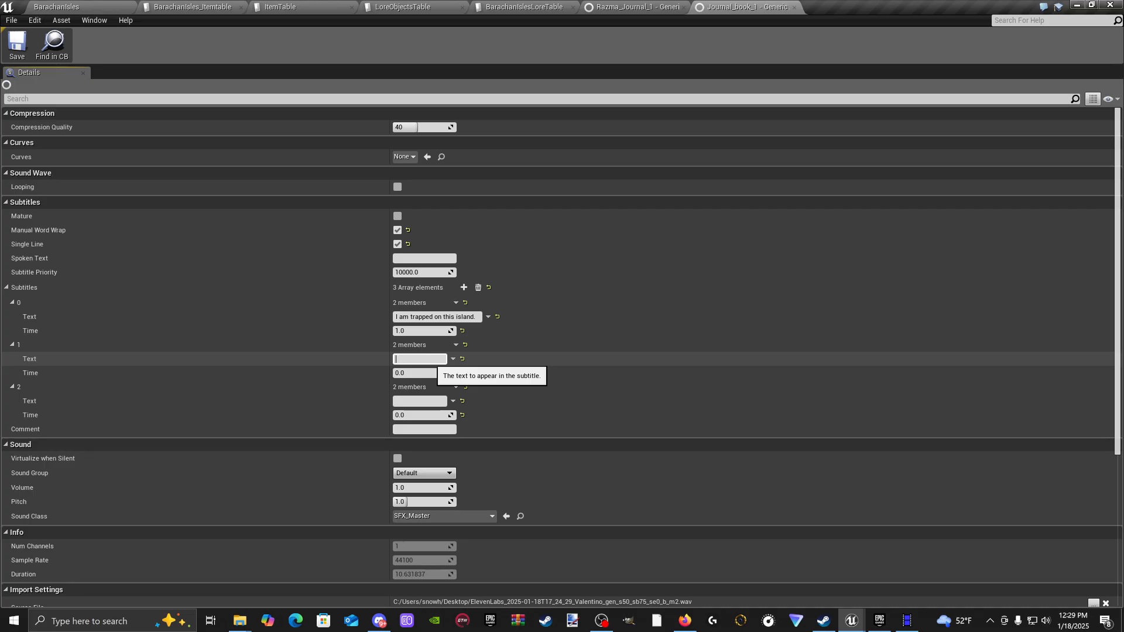
text(7)
key(Return)
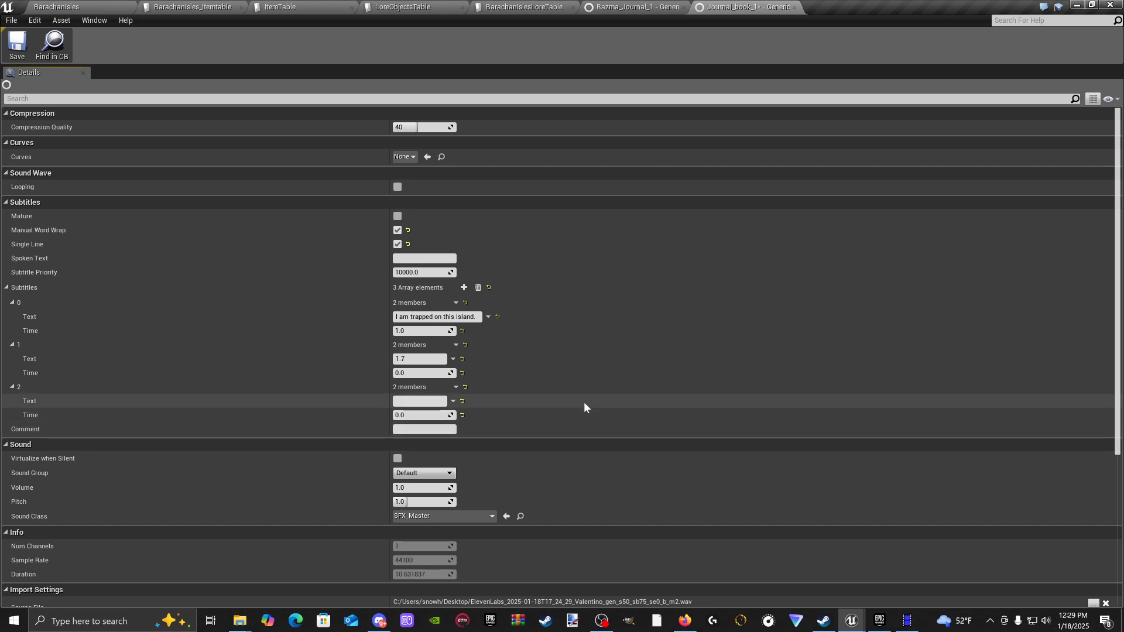
click(419, 402)
text(2)
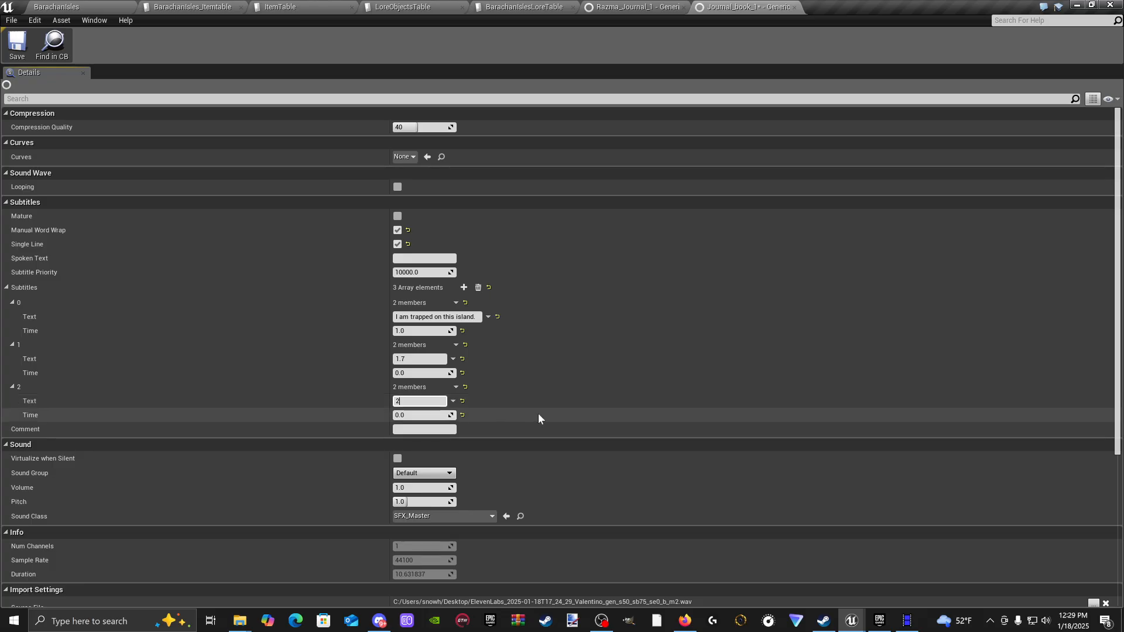
click(627, 444)
click(16, 44)
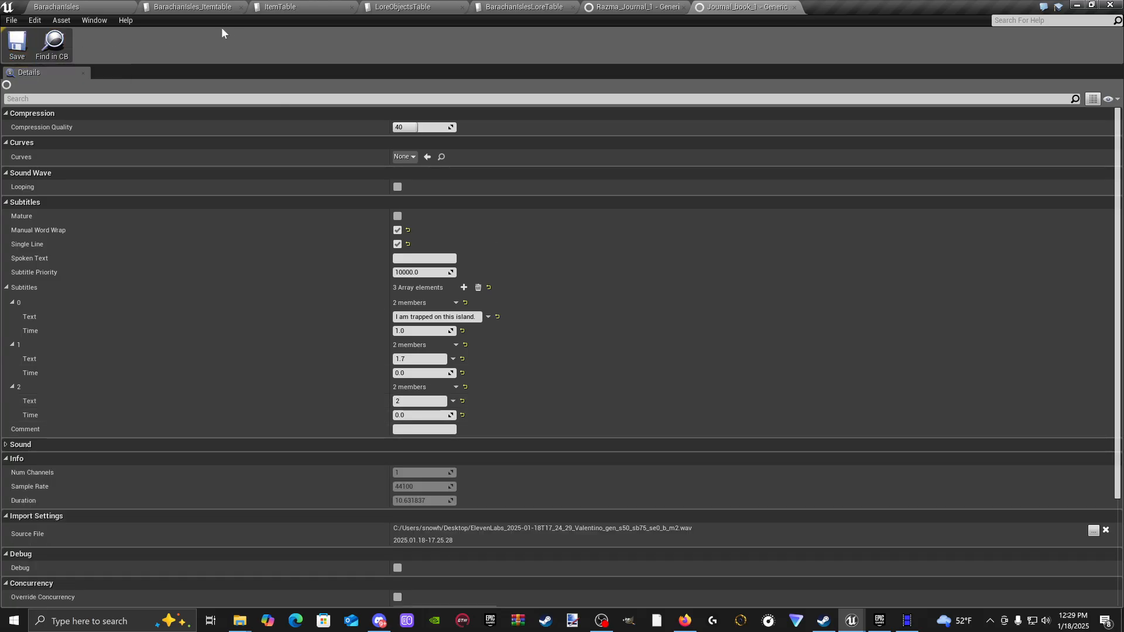
Step: Copy "I am trapped on this island." from the ElevenLabs script in Firefox into subtitle 1's text in the Devkit
click(684, 621)
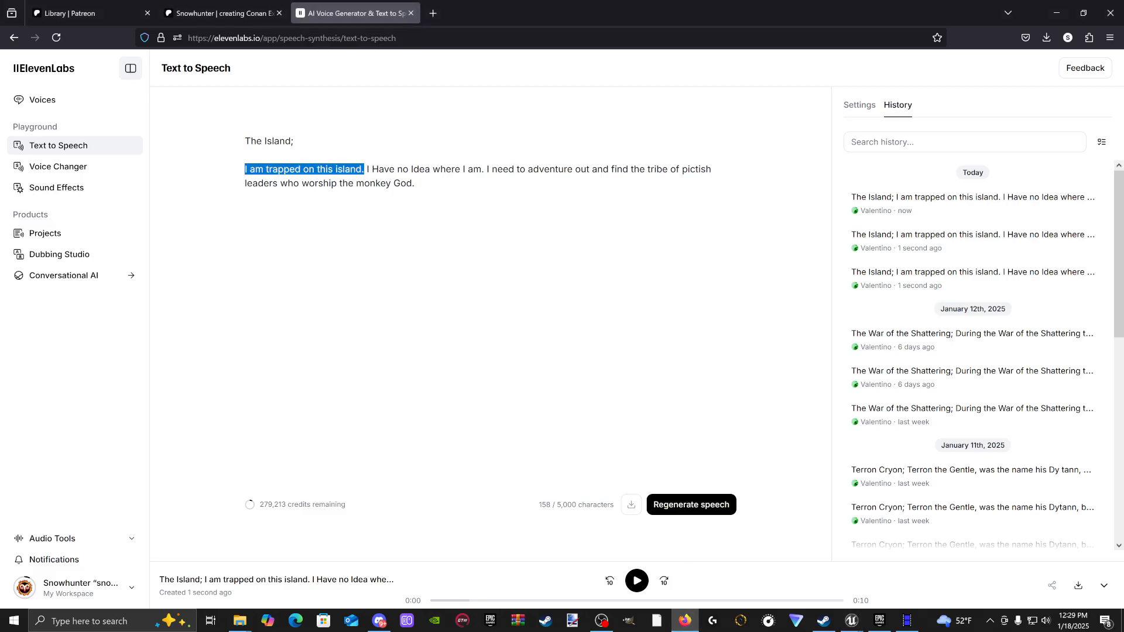
right_click(340, 174)
click(381, 237)
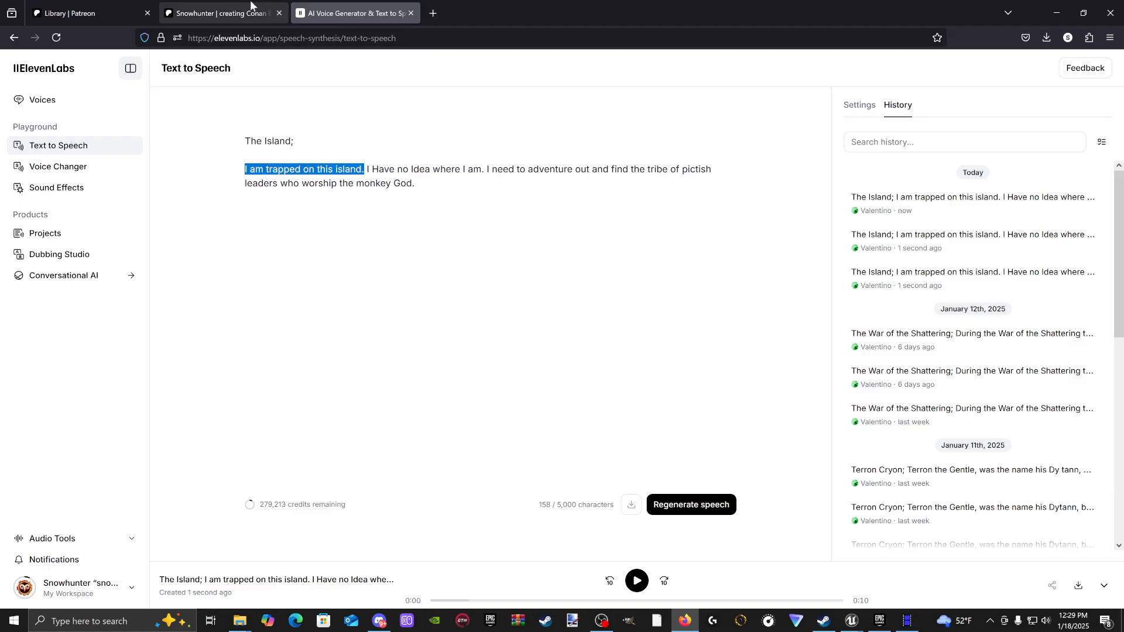
click(852, 622)
click(789, 583)
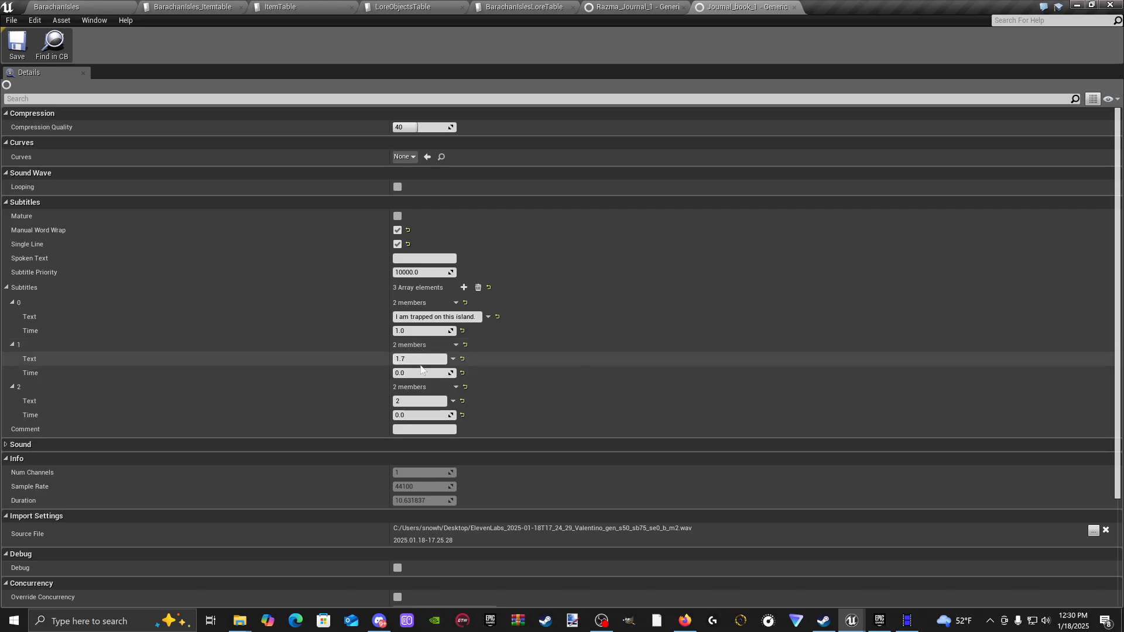
click(414, 359)
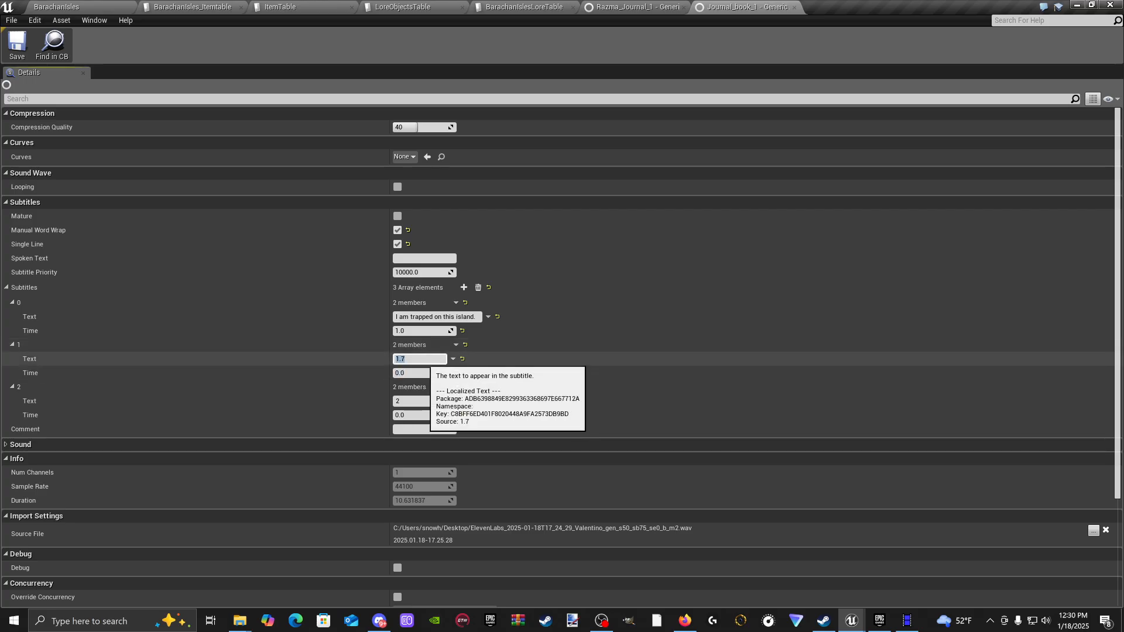
click(417, 359)
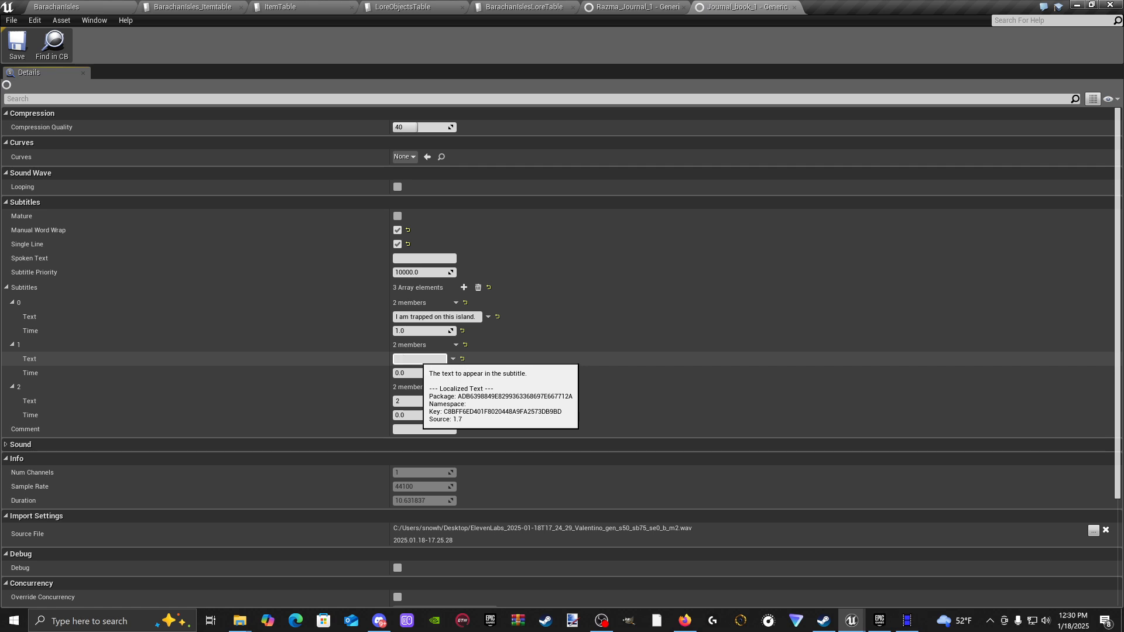
key(ctrl+v)
key(Return)
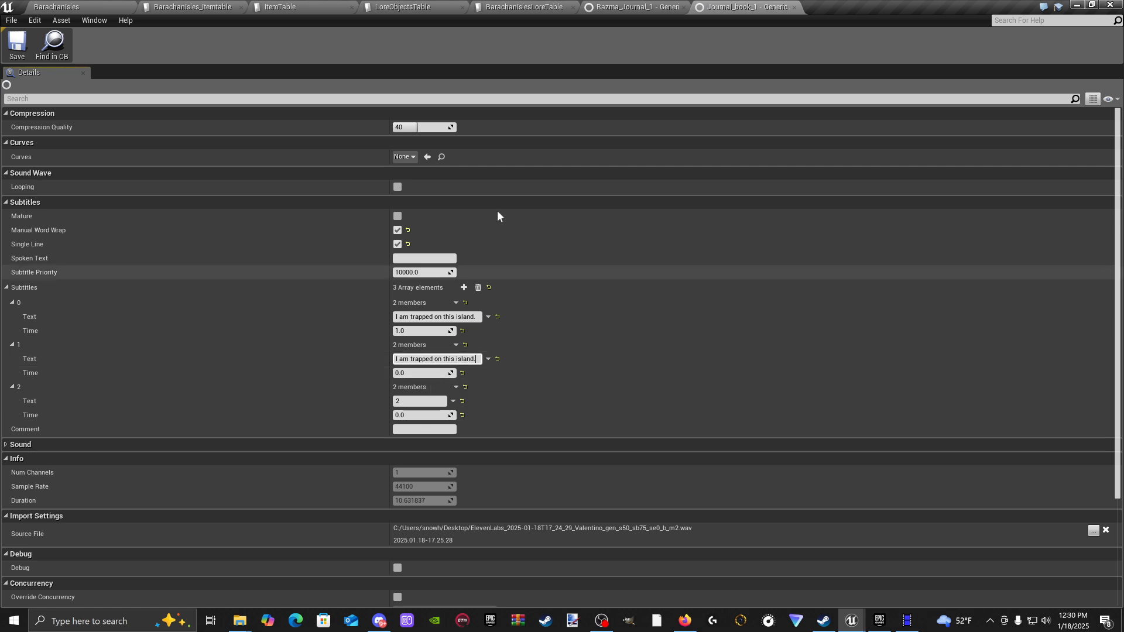
Step: Copy "I Have no Idea where I am." from the ElevenLabs script in Firefox into subtitle 1's text in the Devkit and set its time to 1.7
click(685, 622)
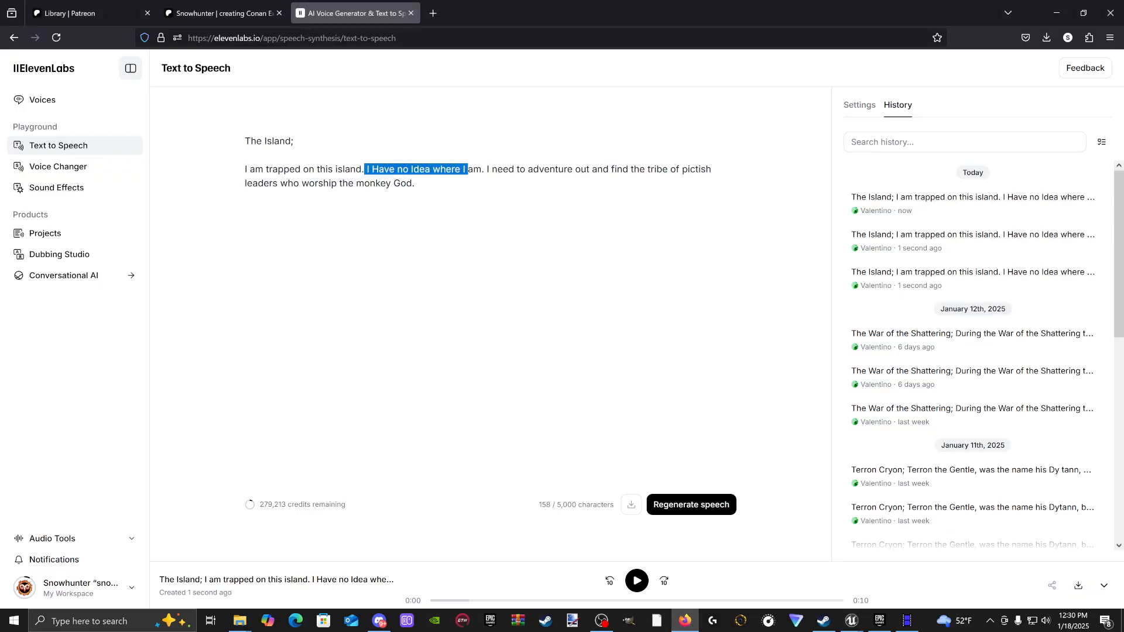
right_click(466, 170)
click(512, 240)
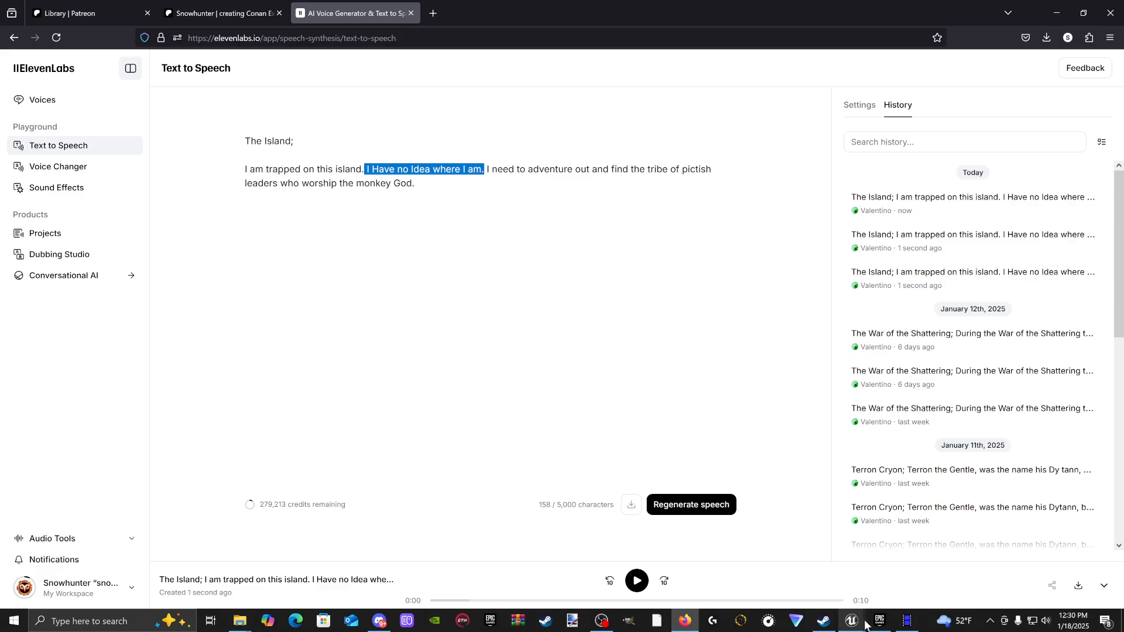
mouse_move(864, 625)
click(810, 574)
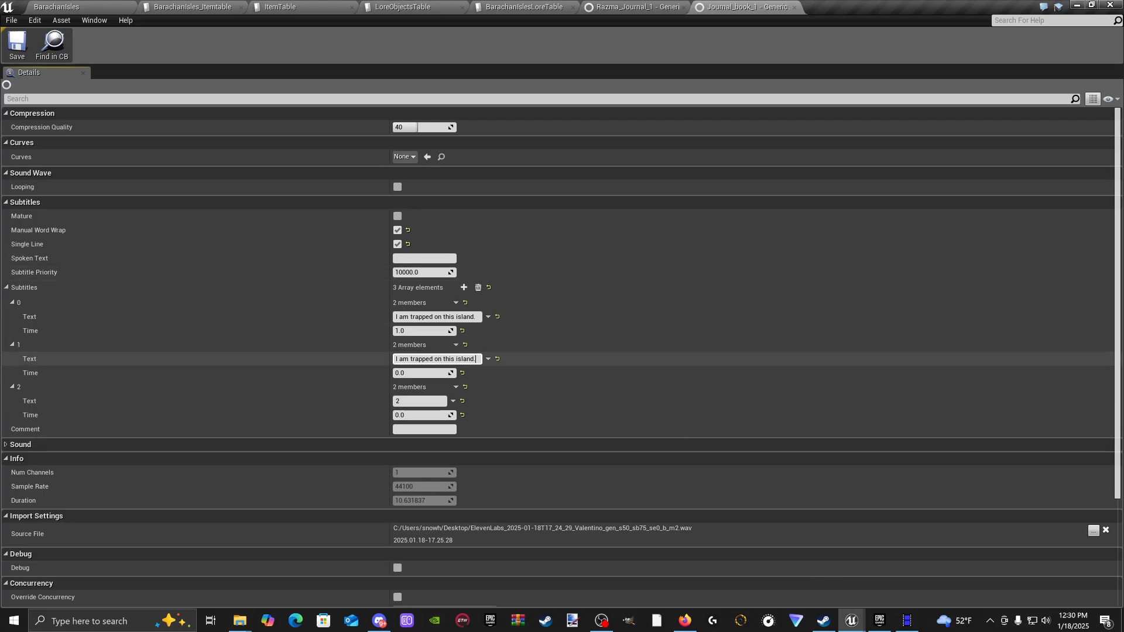
click(477, 359)
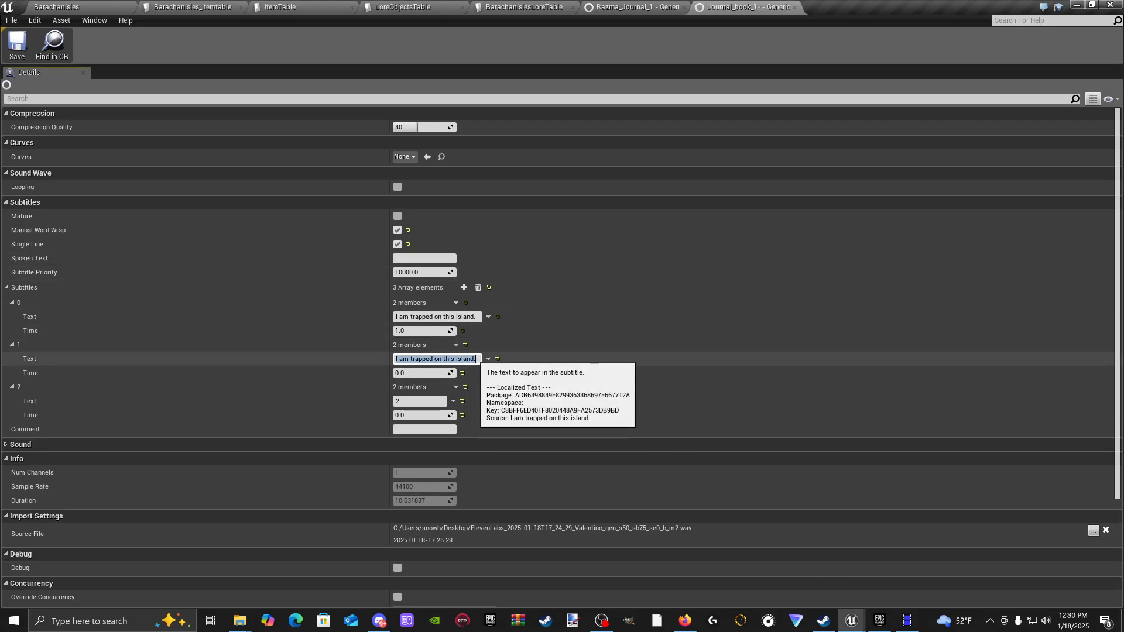
key(ctrl+v)
key(Return)
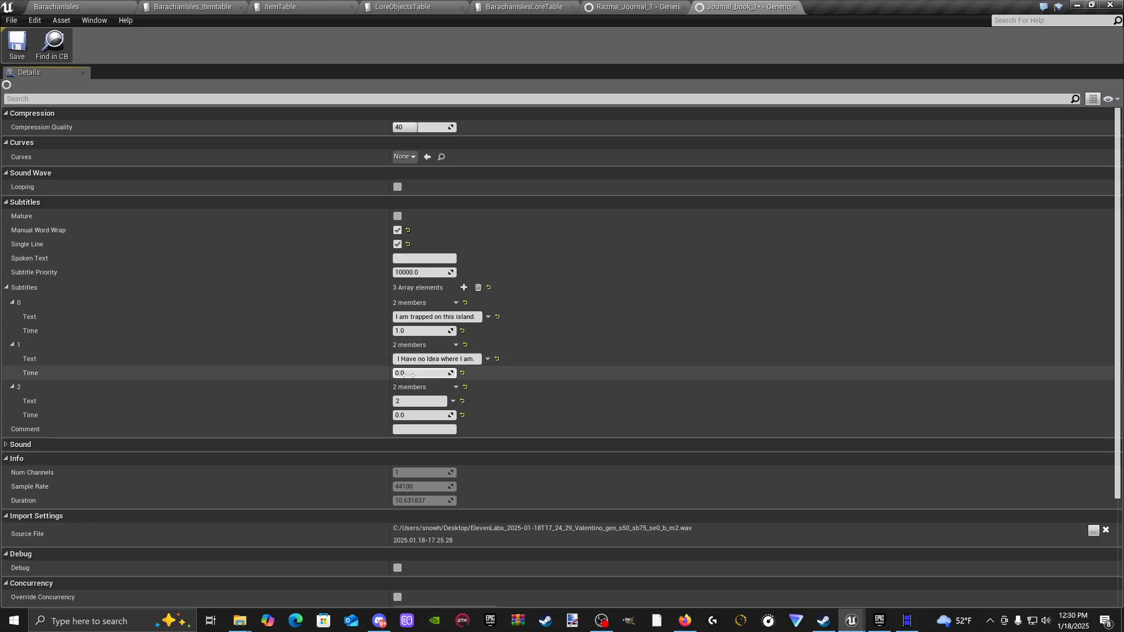
key(BackSpace)
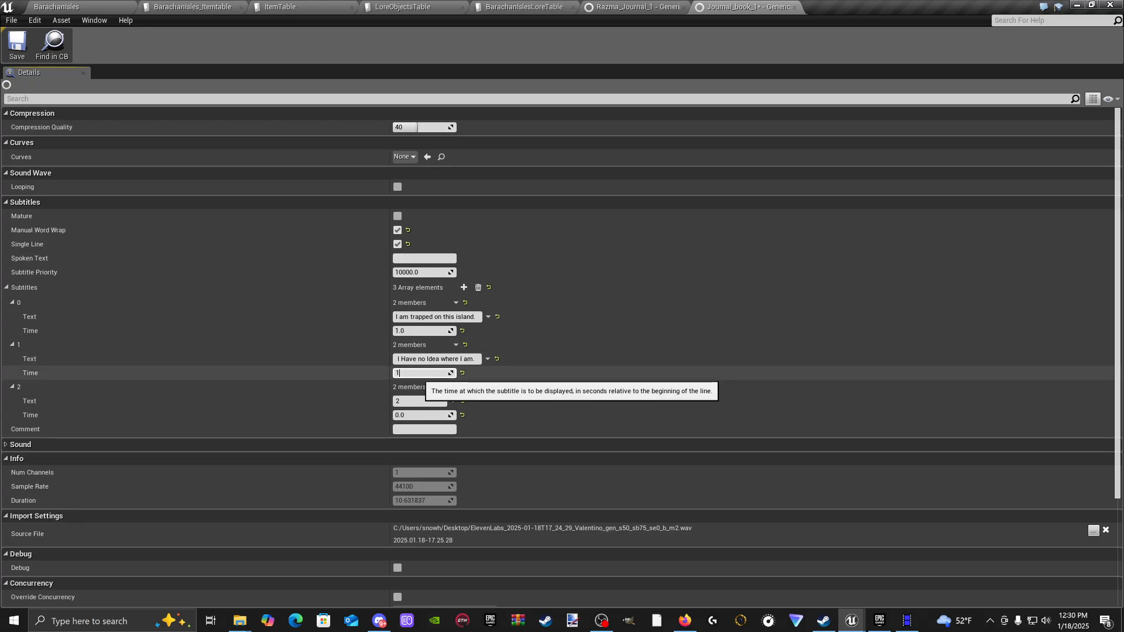
text(1.7)
key(Return)
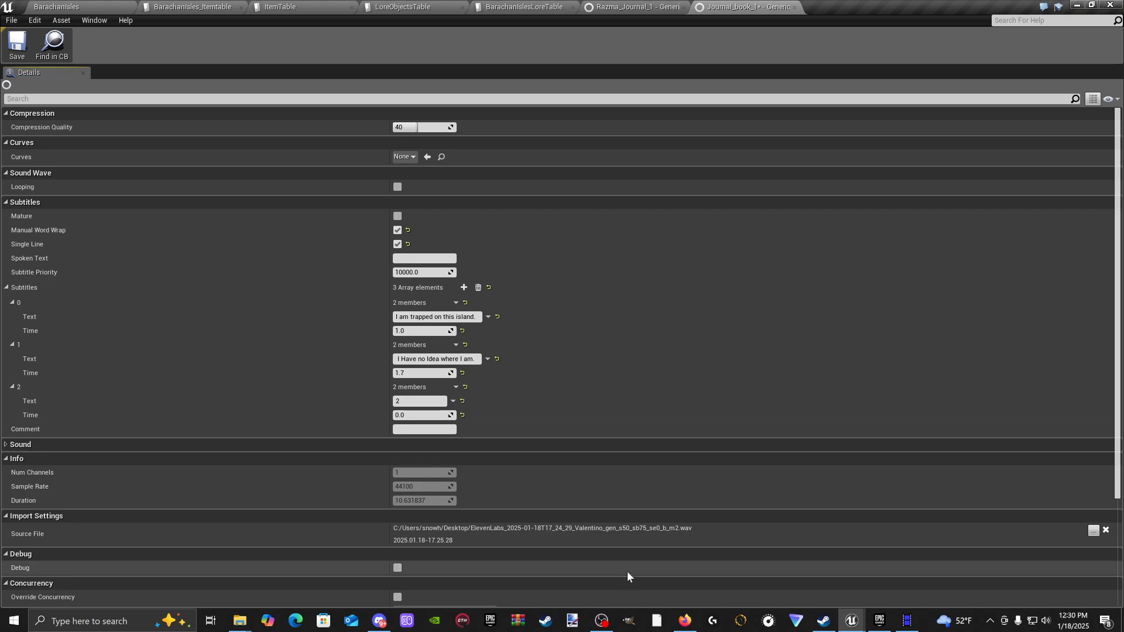
Step: Copy "I need to adventure out and find the tribe of pictish leaders who worship the monkey God." from ElevenLabs in Firefox into subtitle 2's text
click(691, 623)
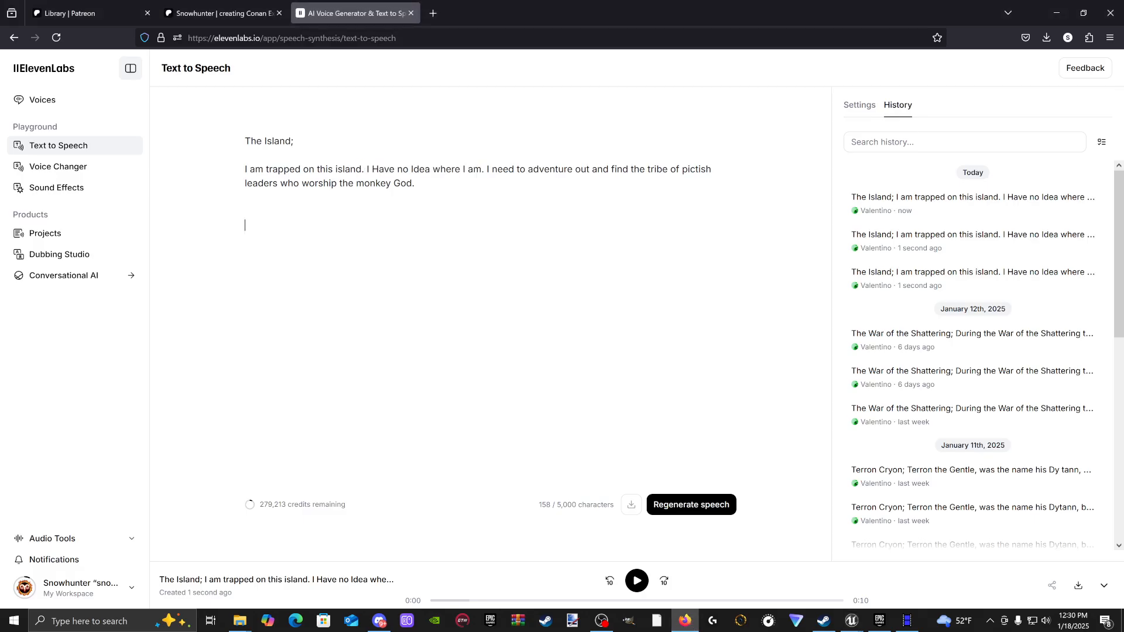
drag(596, 169, 416, 183)
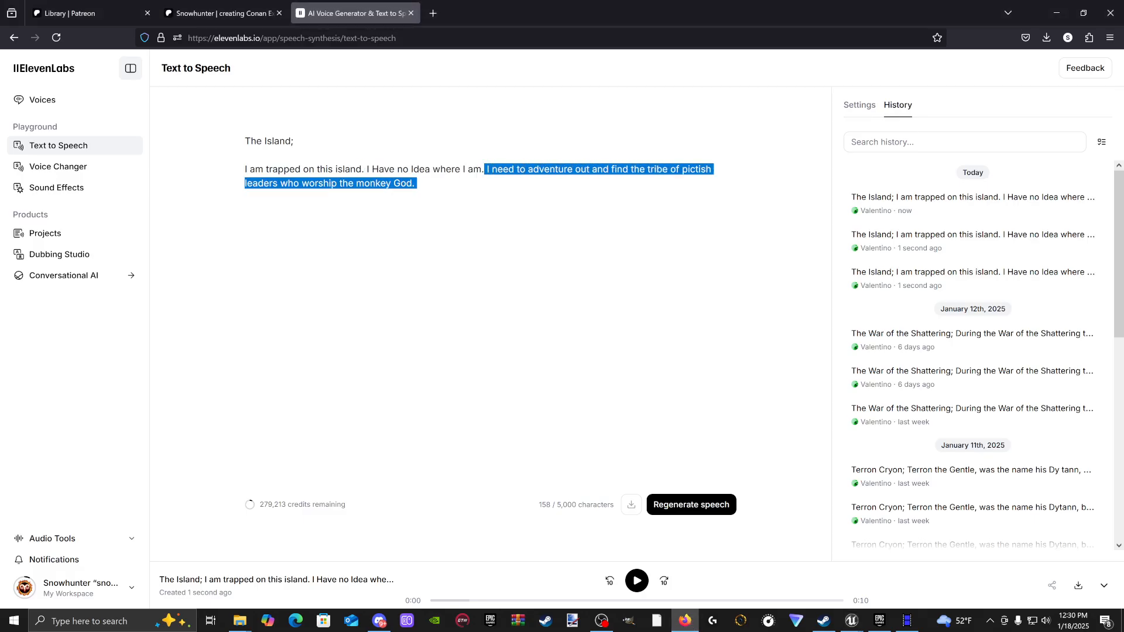
right_click(574, 171)
click(616, 241)
mouse_move(850, 623)
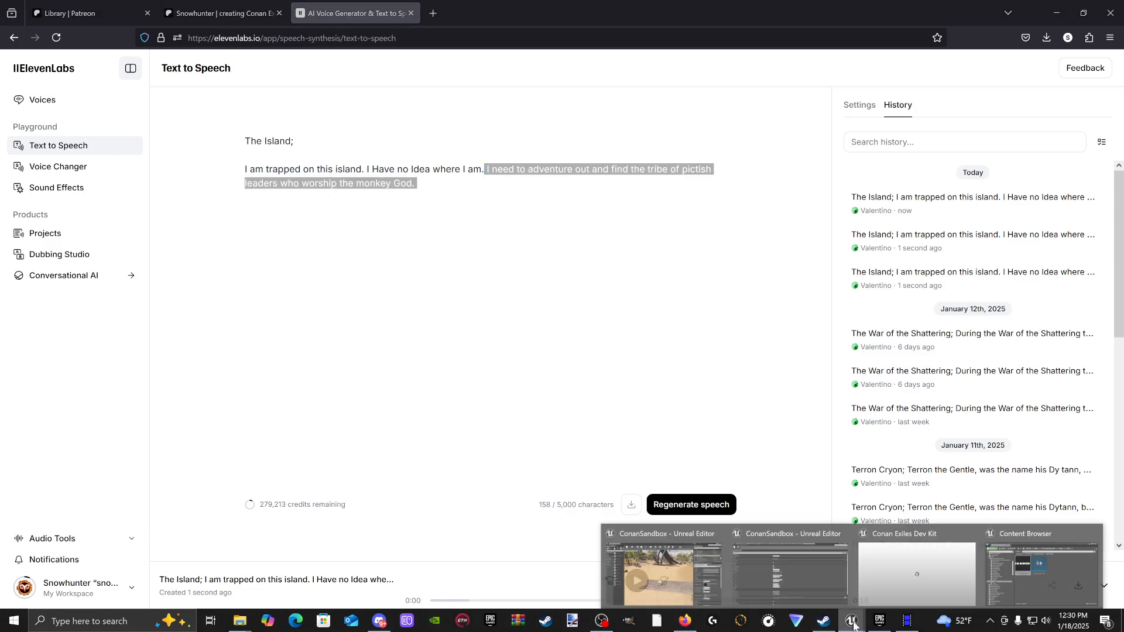
click(805, 577)
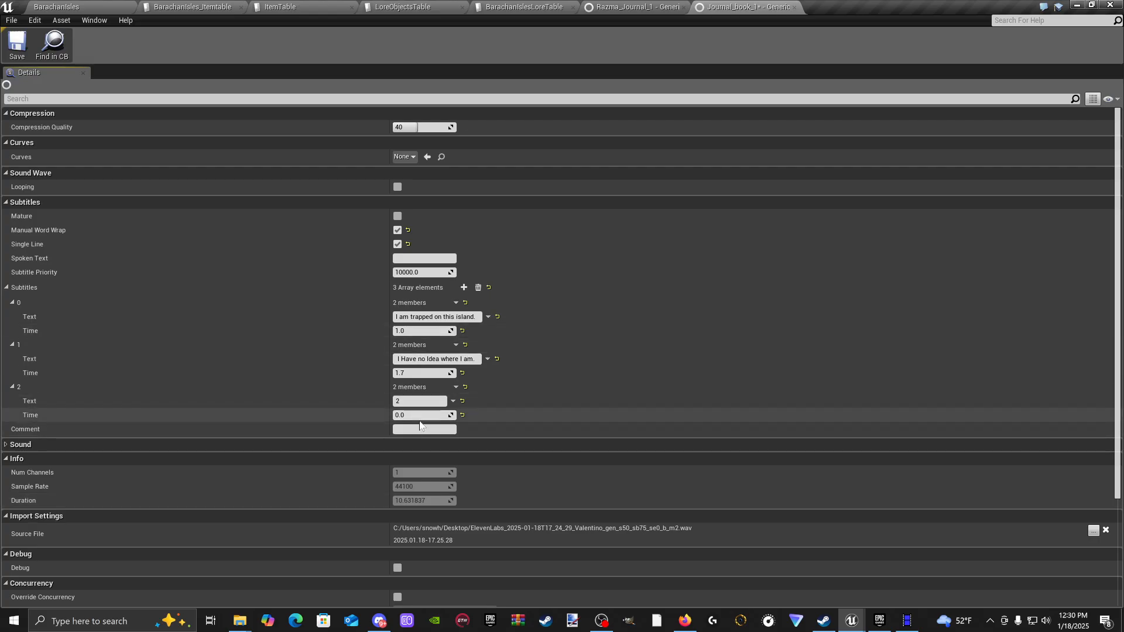
click(421, 401)
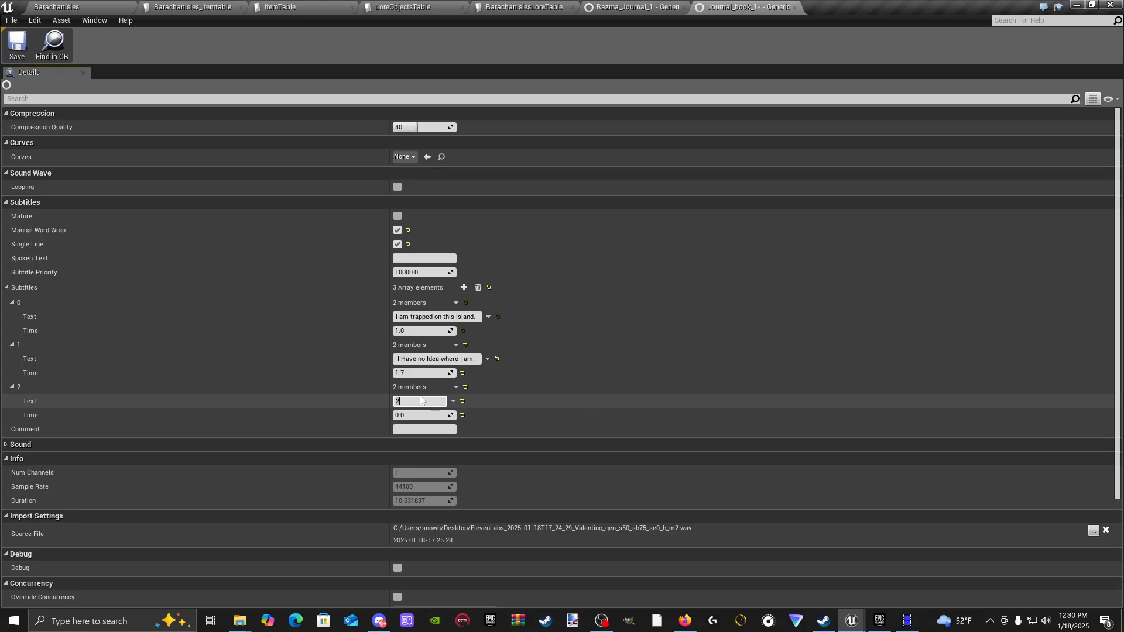
key(ctrl+v)
click(534, 440)
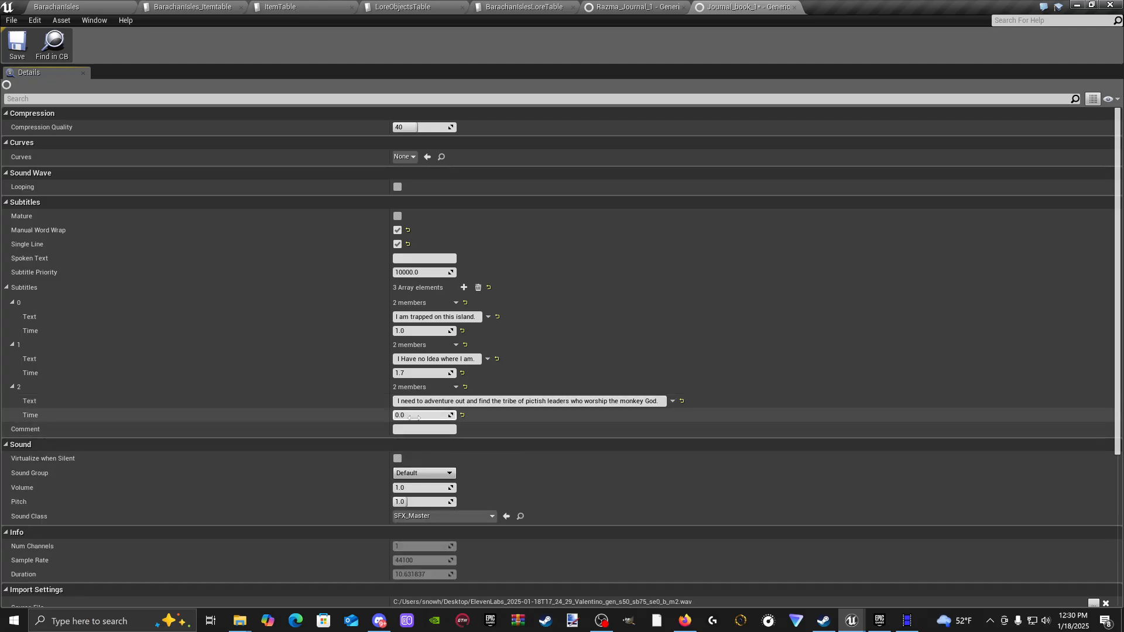
Step: Set subtitle 2's time to 2.5 and save the sound wave
click(426, 414)
key(BackSpace)
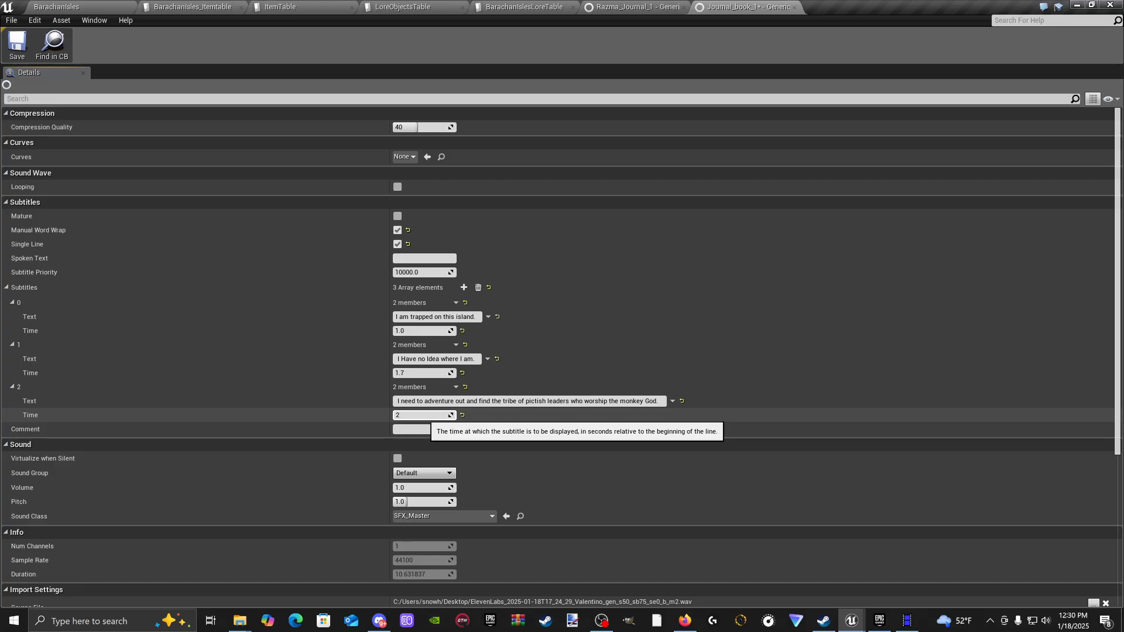
text(2.2)
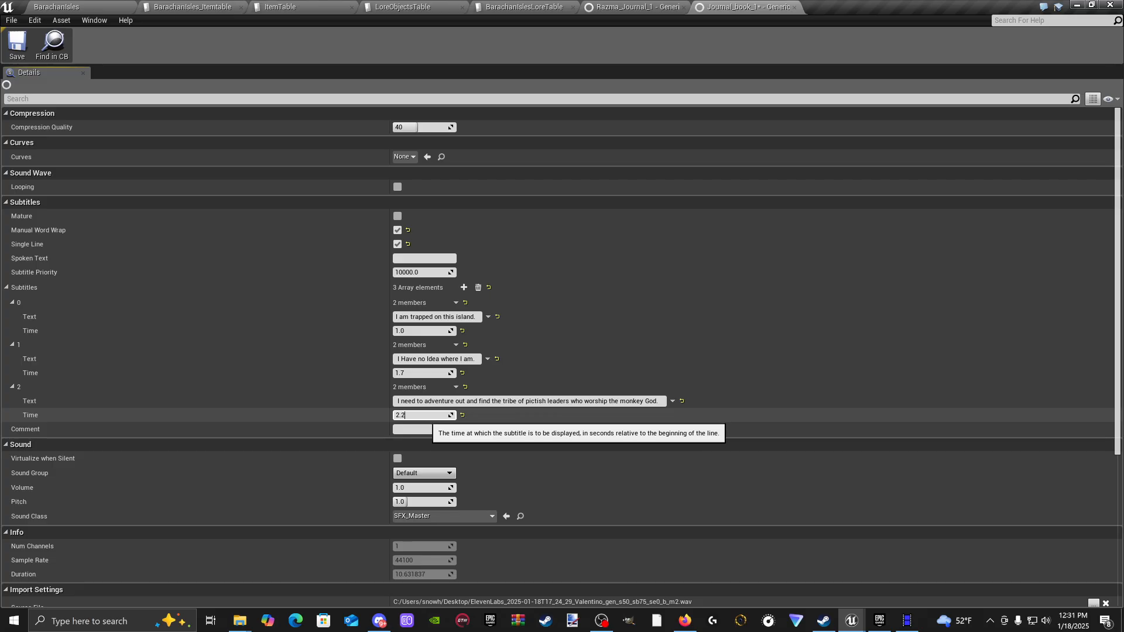
key(Return)
text(.5)
click(617, 443)
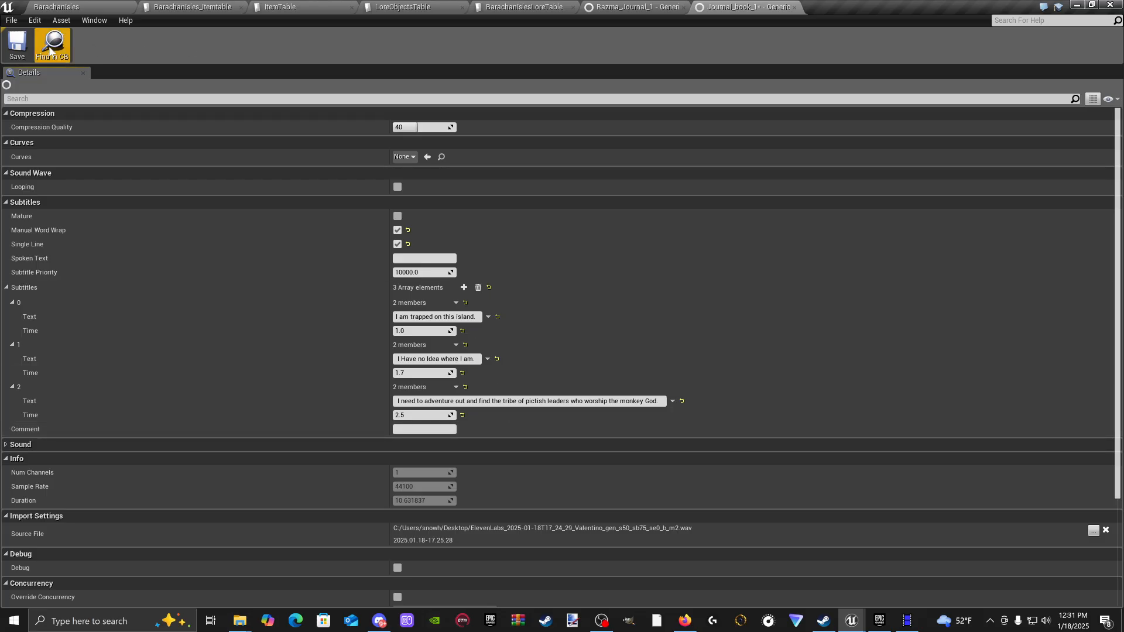
Step: Set the Journal_book_1 sound wave's sound class to Voice_Ingame_VO, matching the one used by Razma_Journal_1
scroll(539, 331, down, 5)
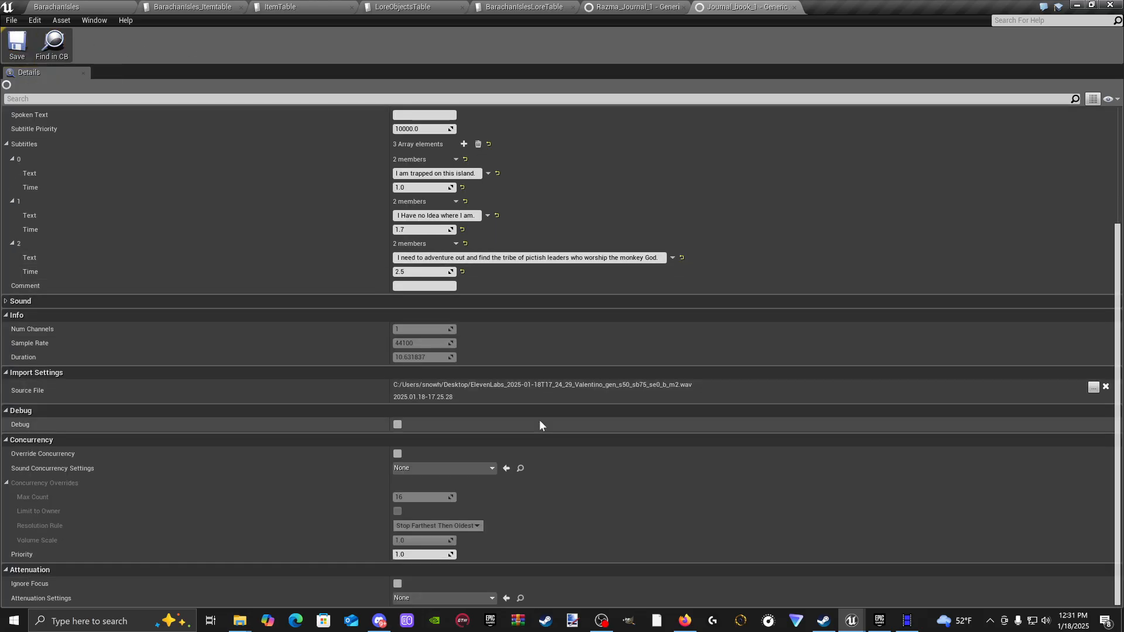
click(12, 300)
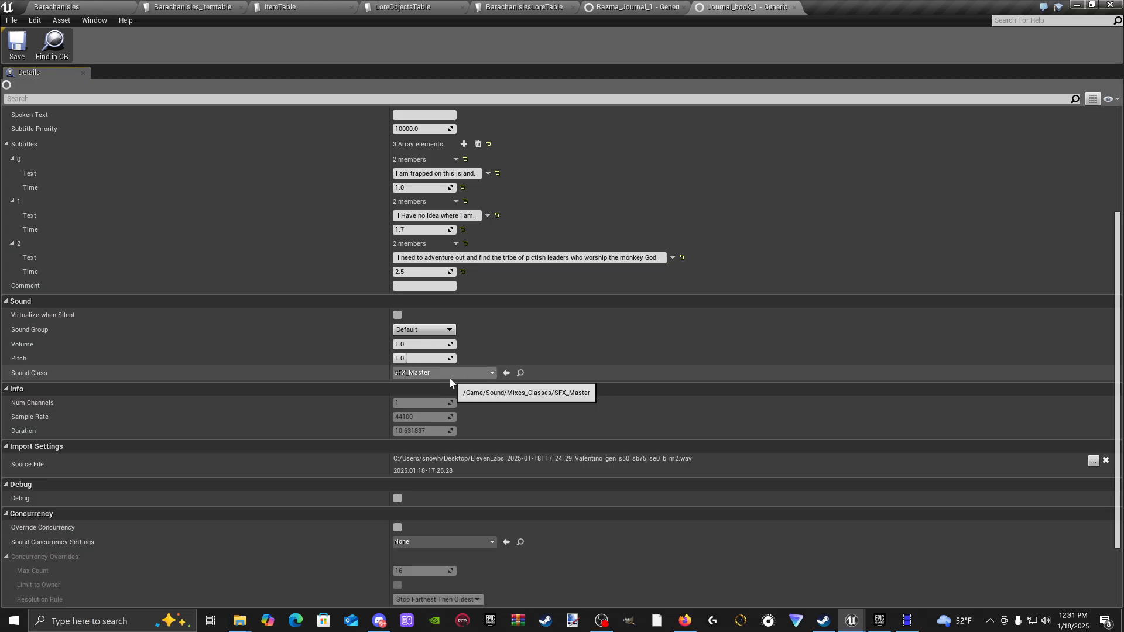
click(614, 8)
scroll(416, 428, down, 10)
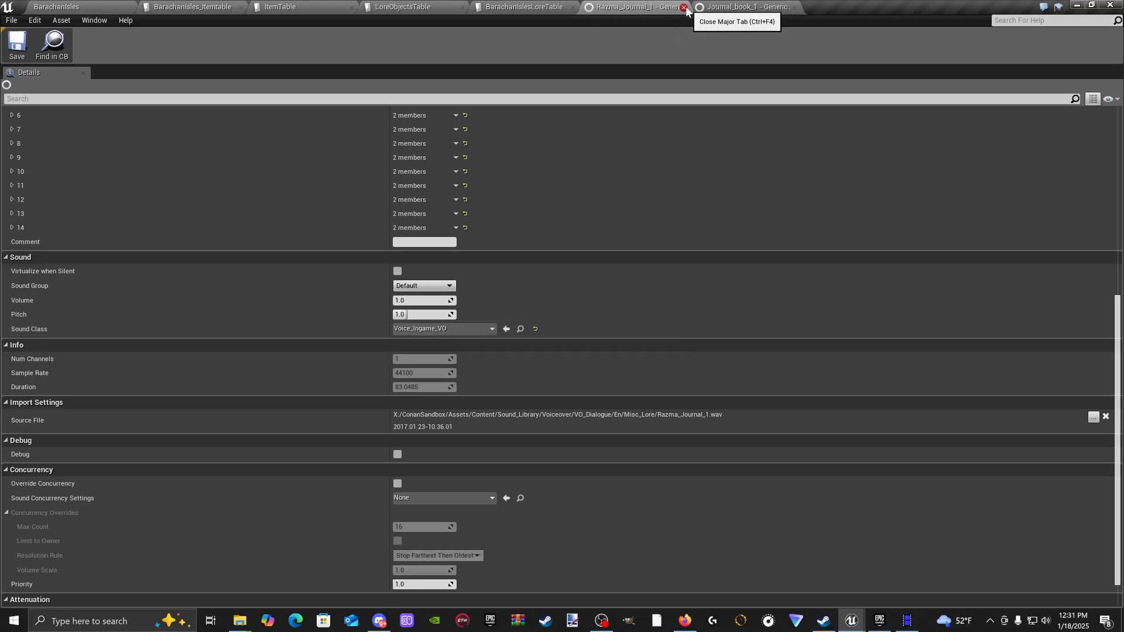
click(732, 7)
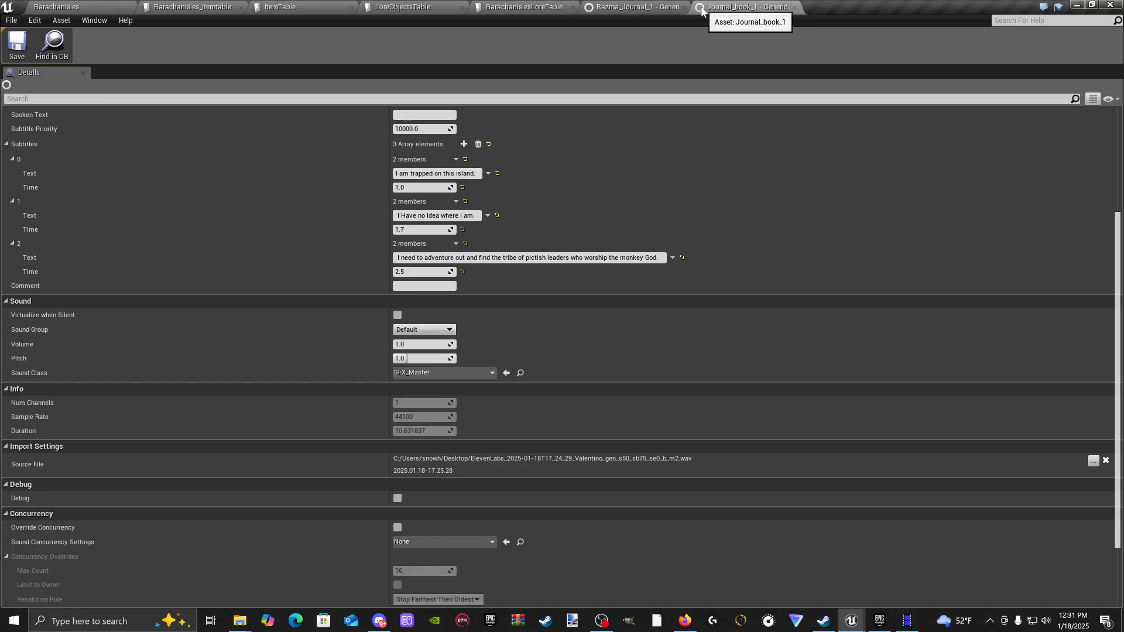
click(439, 373)
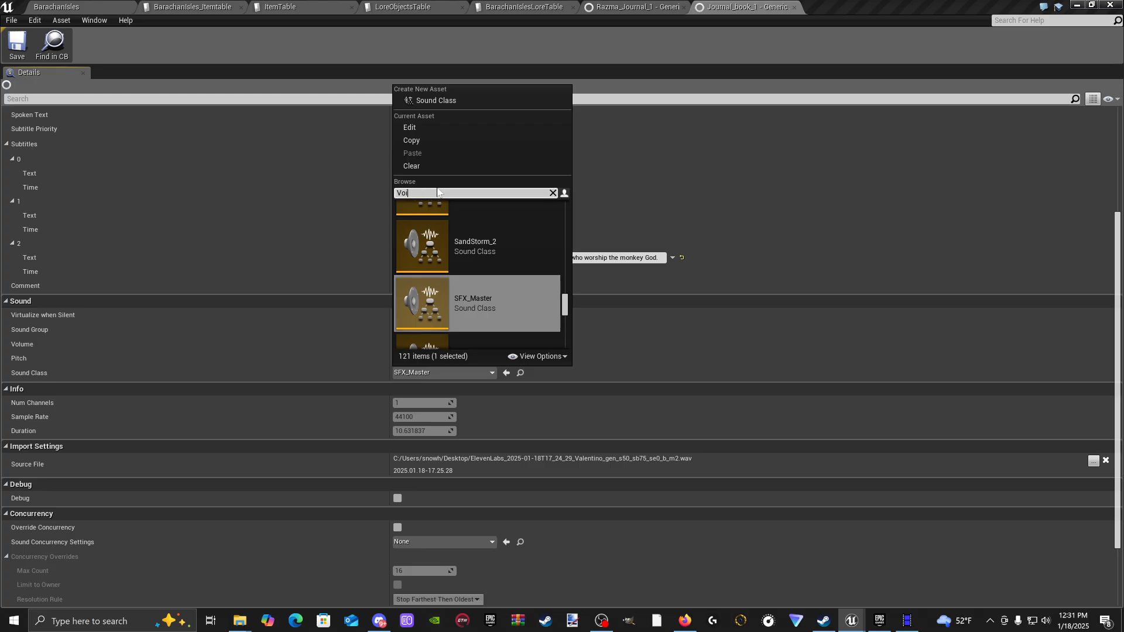
text(Voice_i)
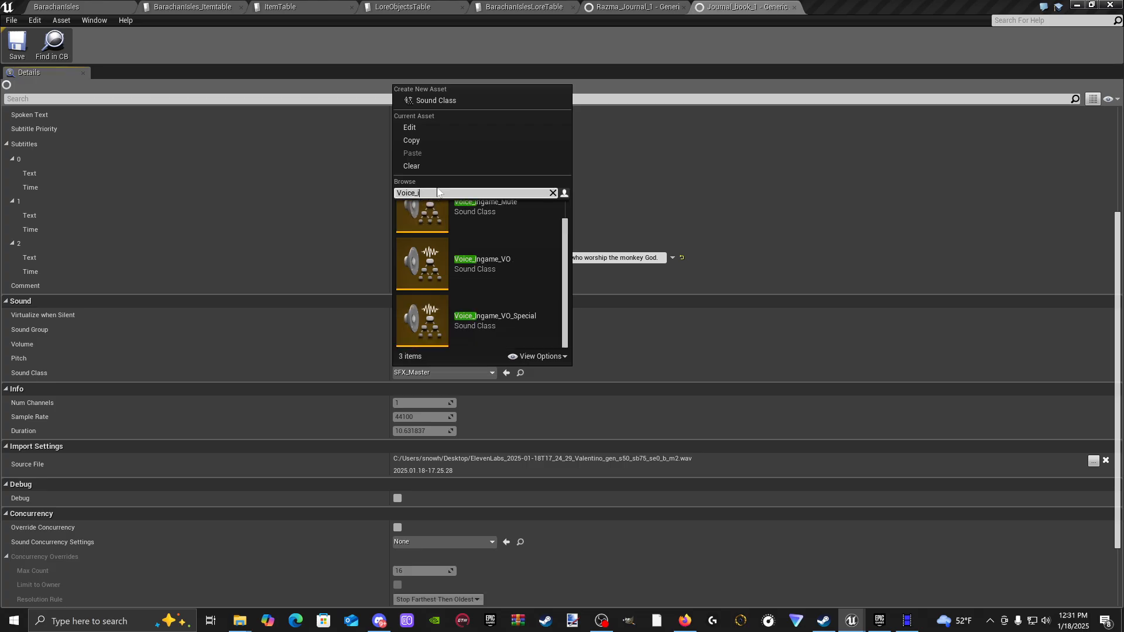
click(497, 262)
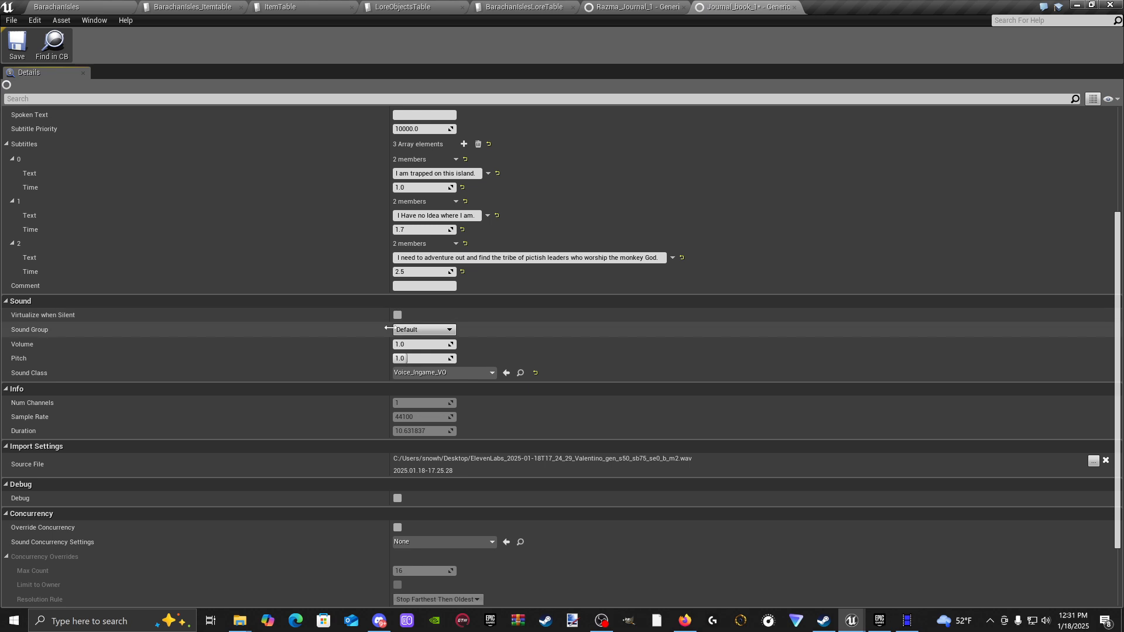
Step: Compare the remaining settings of Journal_book_1 with Razma_Journal_1, including the text and timing of Razma_Journal_1's subtitles 3 and 4
scroll(408, 332, down, 2)
scroll(475, 416, down, 2)
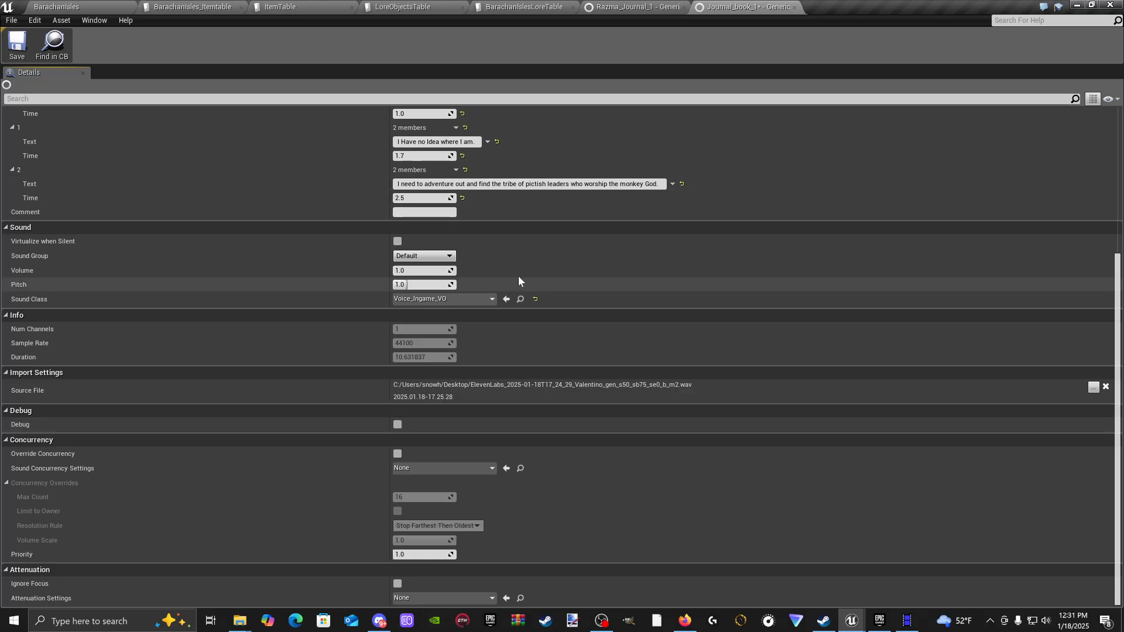
click(606, 11)
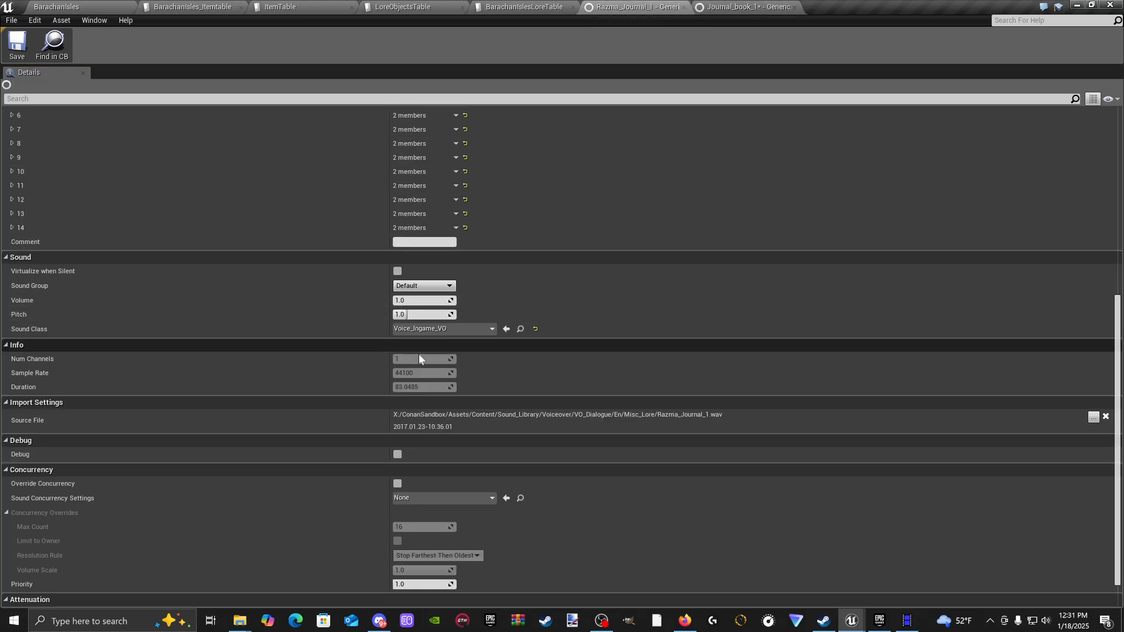
scroll(466, 378, down, 2)
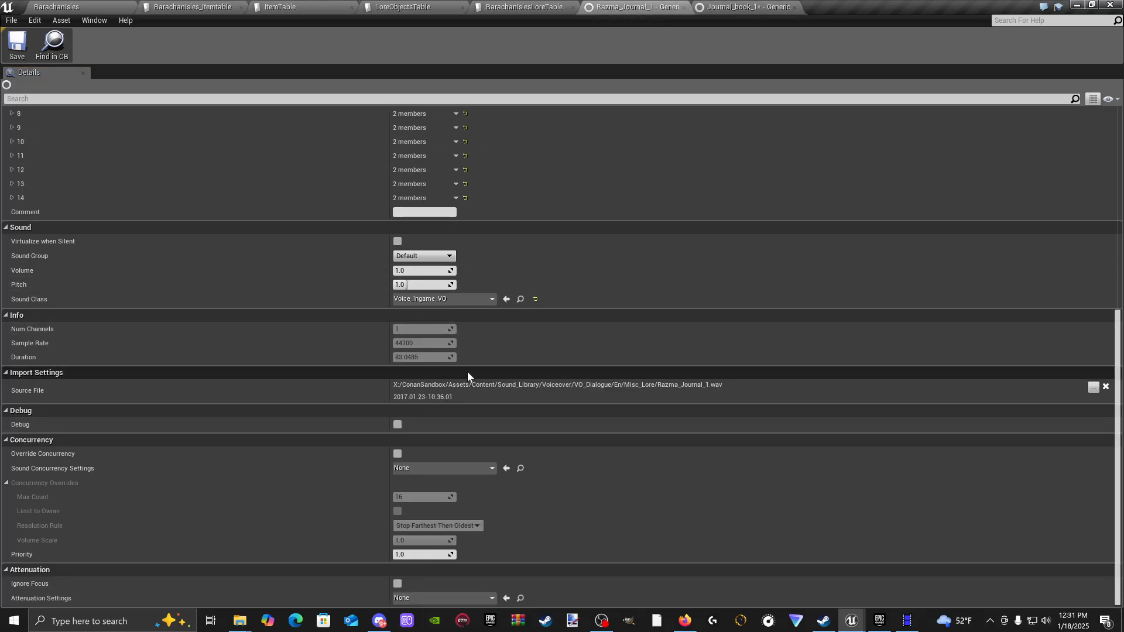
scroll(467, 375, up, 20)
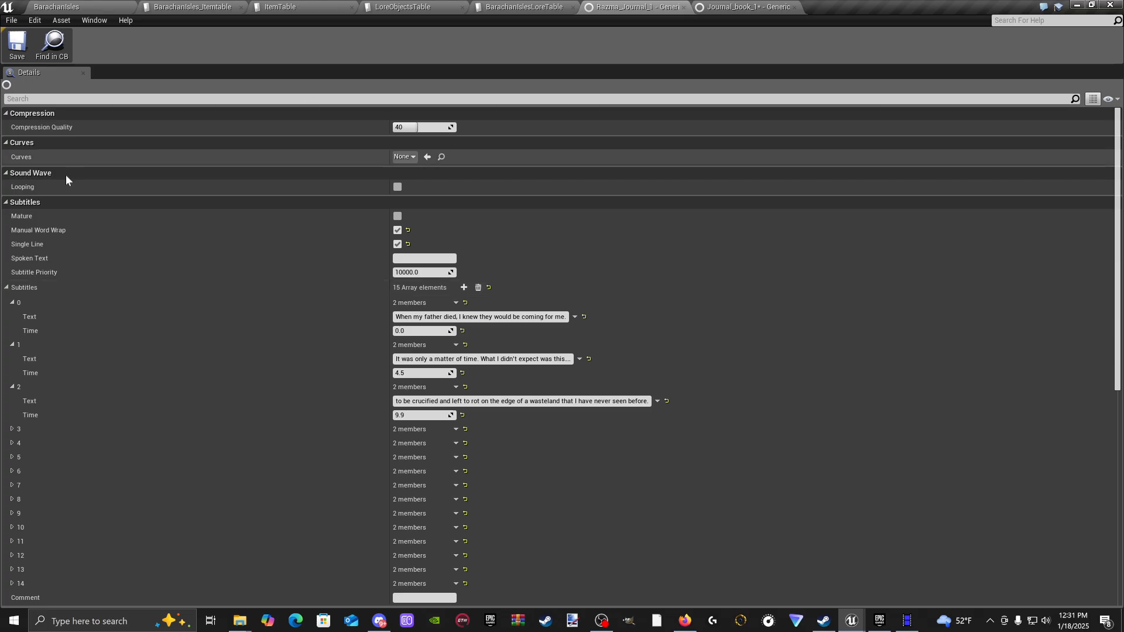
scroll(436, 426, down, 3)
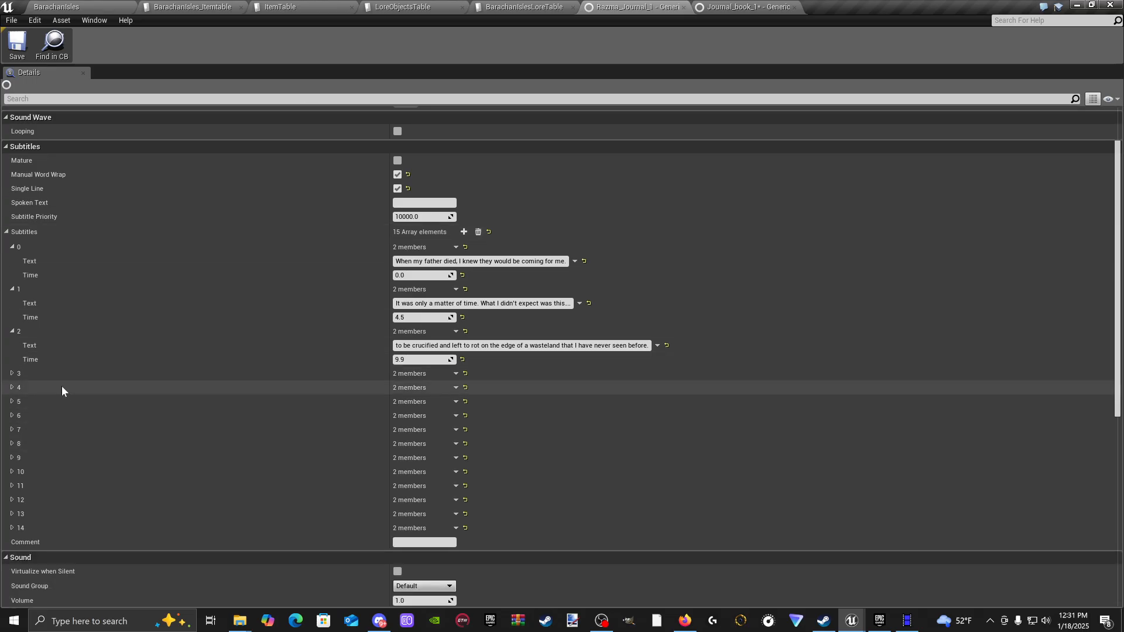
click(12, 373)
click(12, 416)
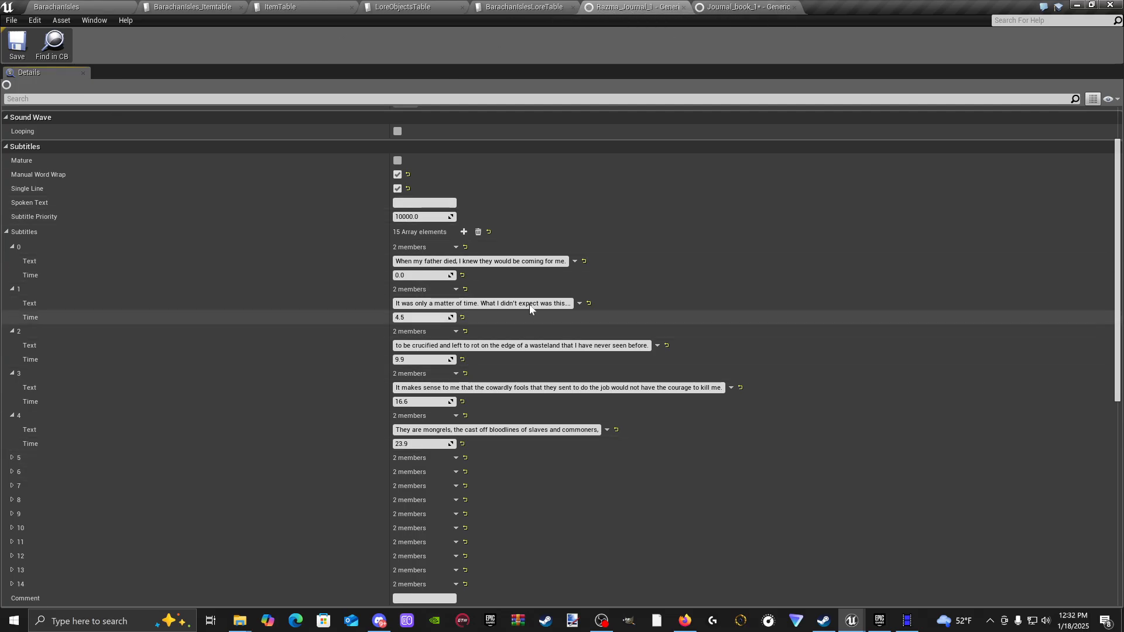
Step: Return to the Journal_book_1 sound wave and save it
click(524, 7)
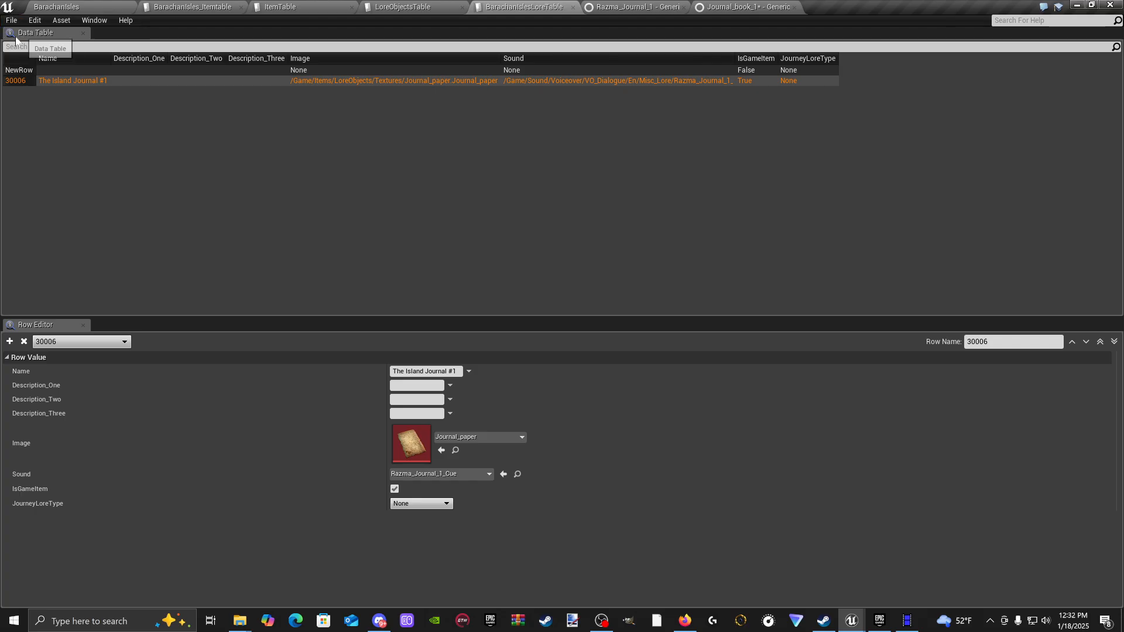
click(748, 6)
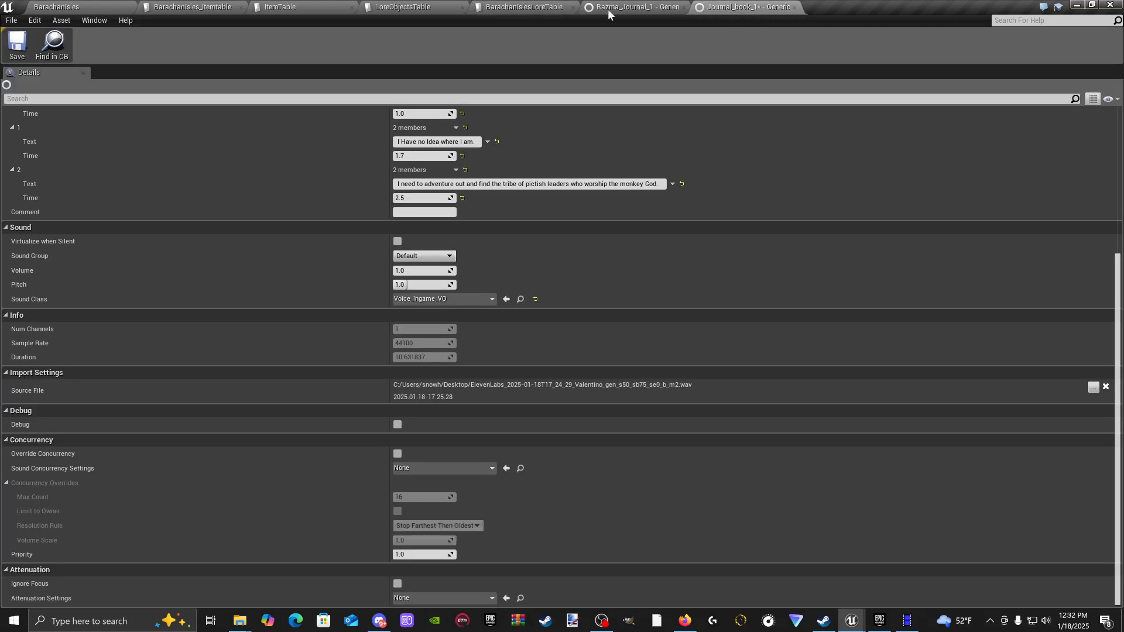
click(18, 52)
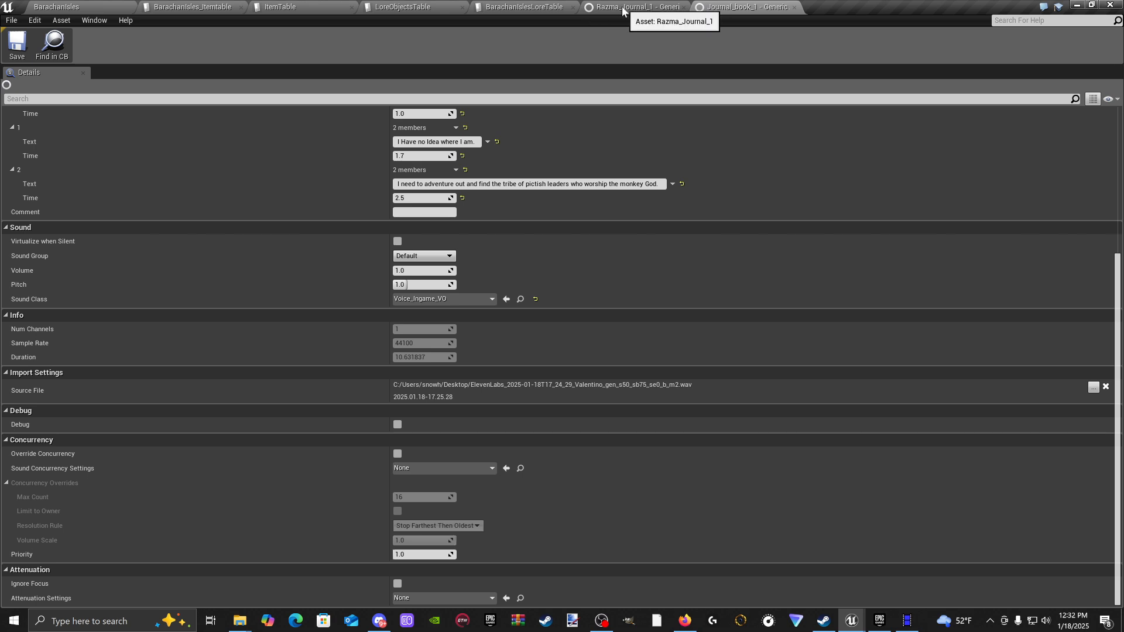
Step: Locate Journal_book_1_Cue in The_Barachan_Isles mod's Sound/Voice folder
click(214, 7)
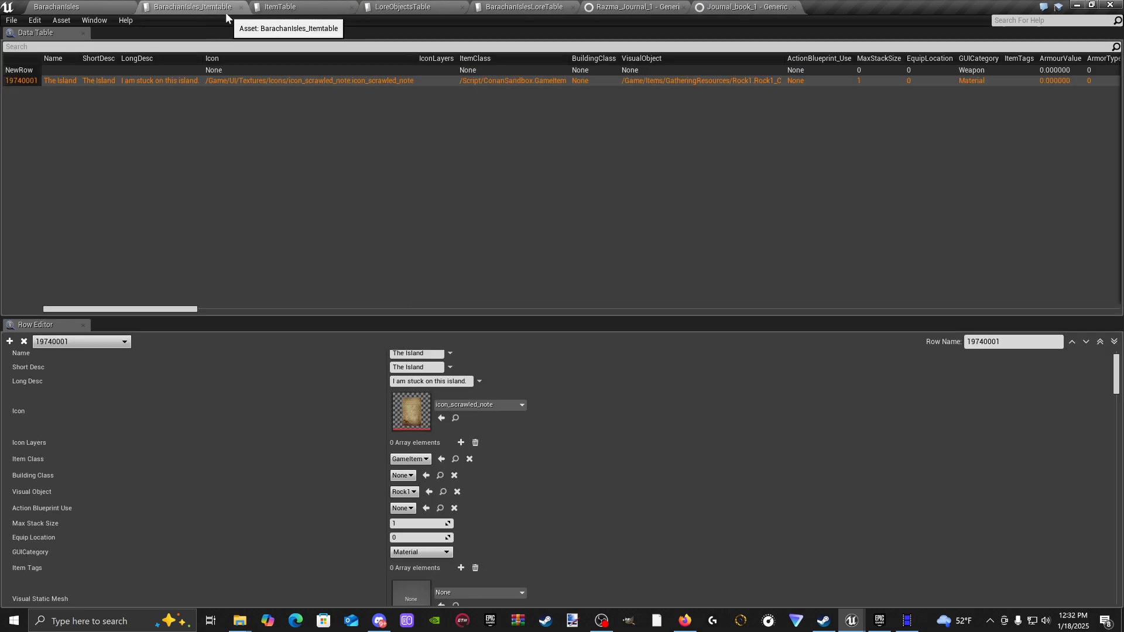
click(73, 8)
click(318, 44)
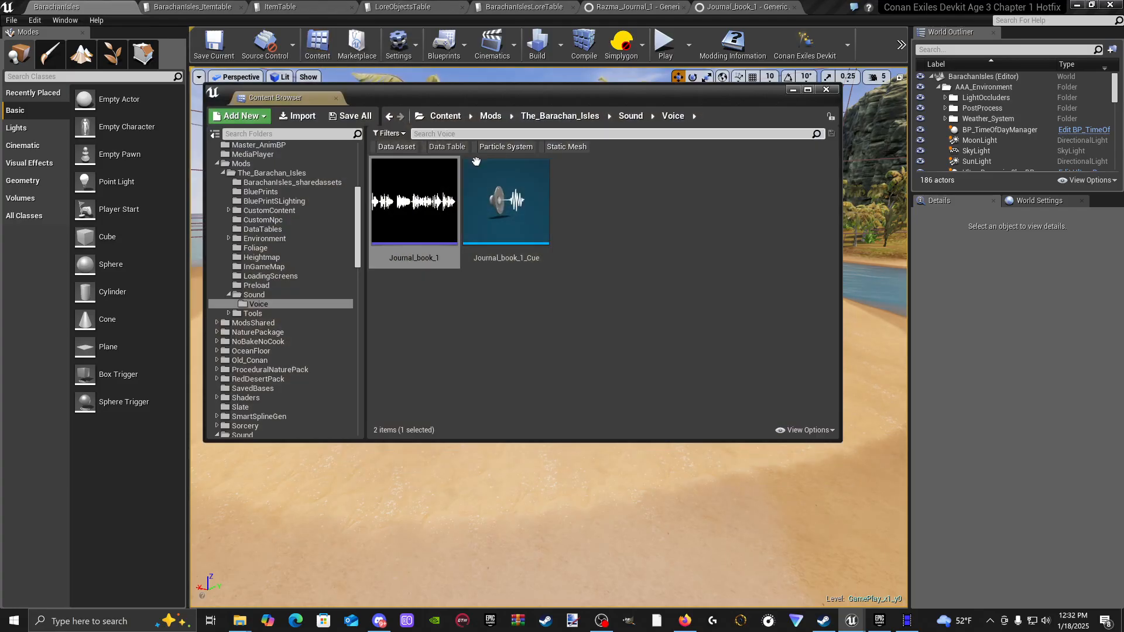
click(494, 292)
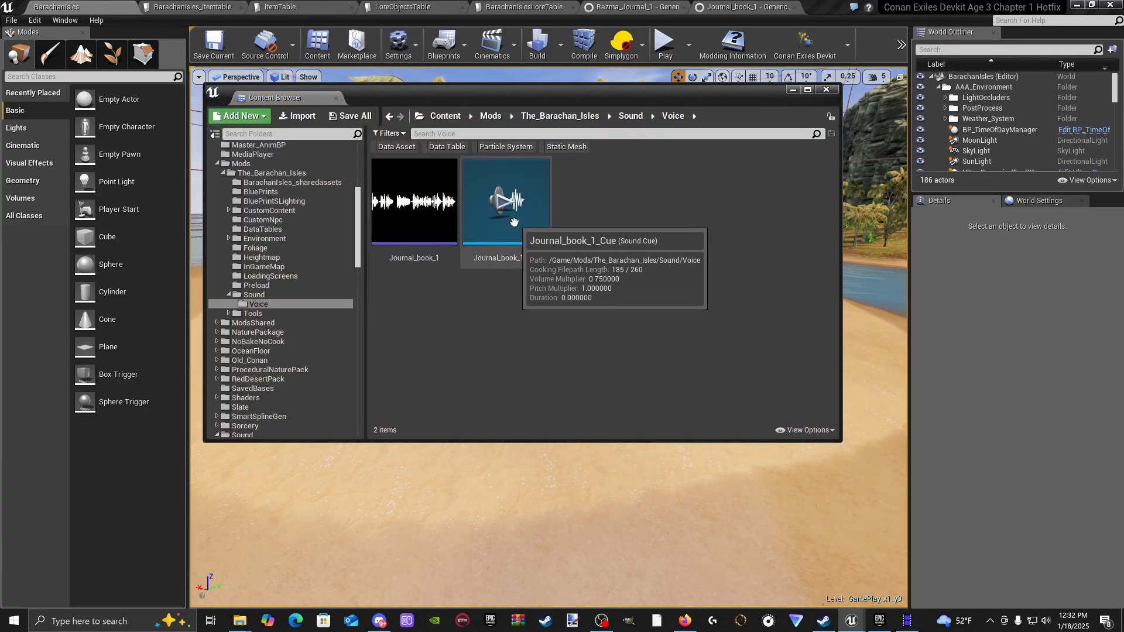
Step: Examine the Razma_Journal_1 sound wave's subtitle, sound and import settings, including its source file
click(641, 8)
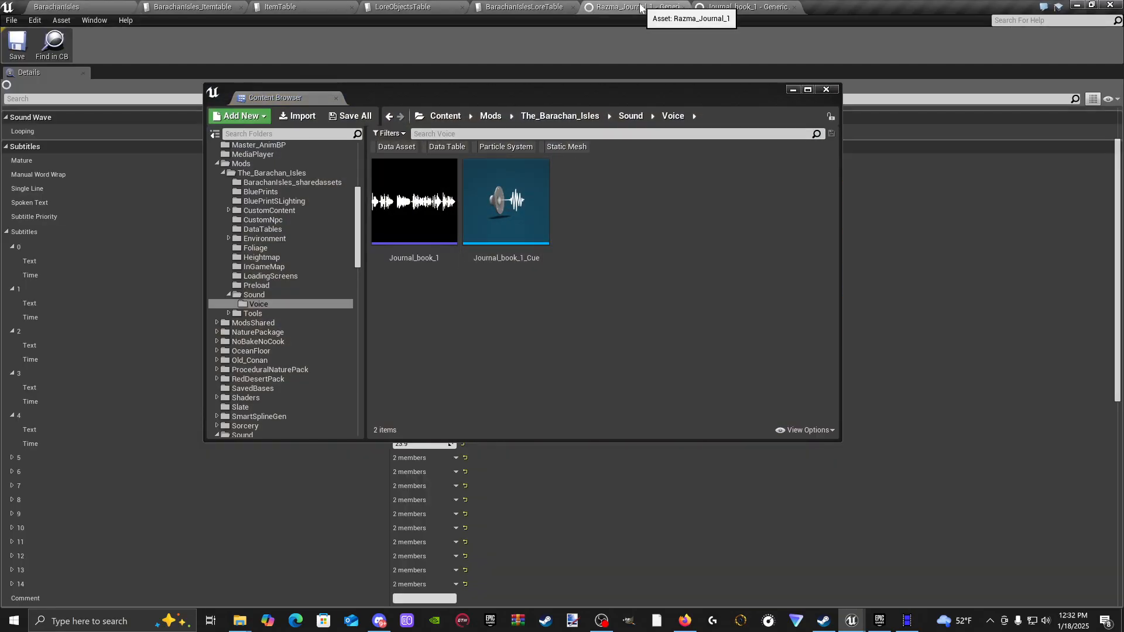
click(792, 90)
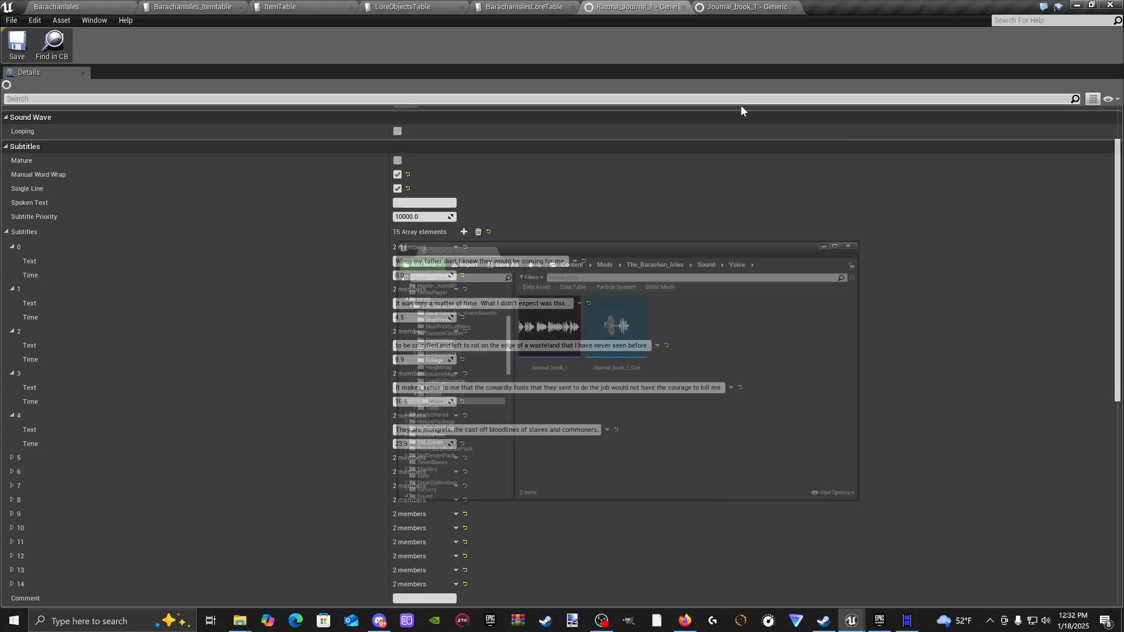
scroll(468, 254, up, 2)
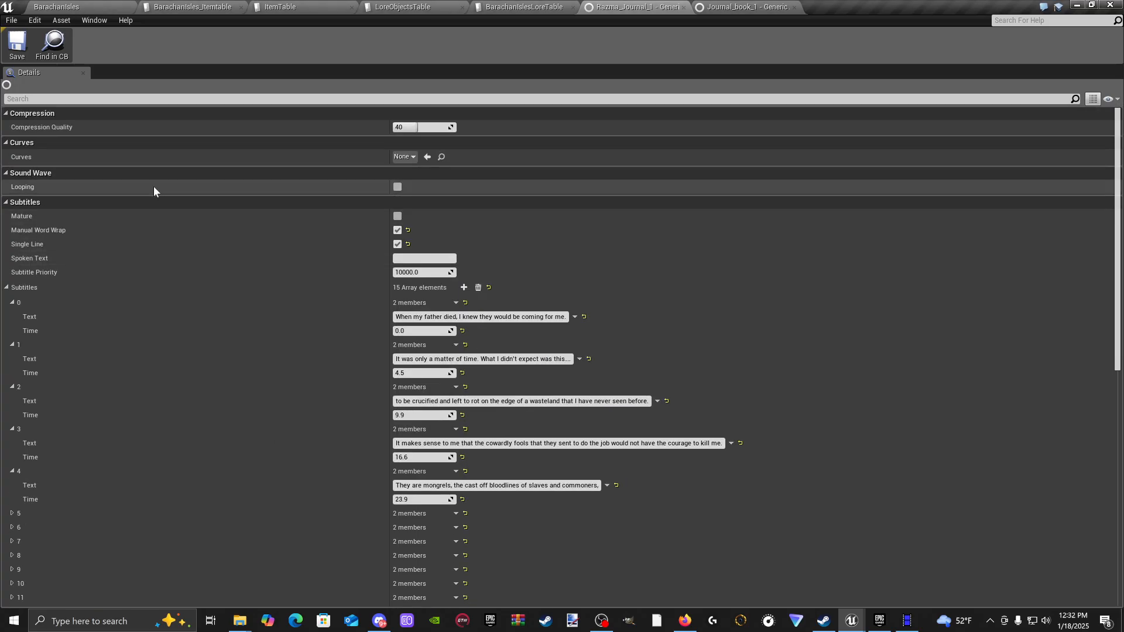
scroll(339, 313, down, 5)
scroll(462, 371, up, 5)
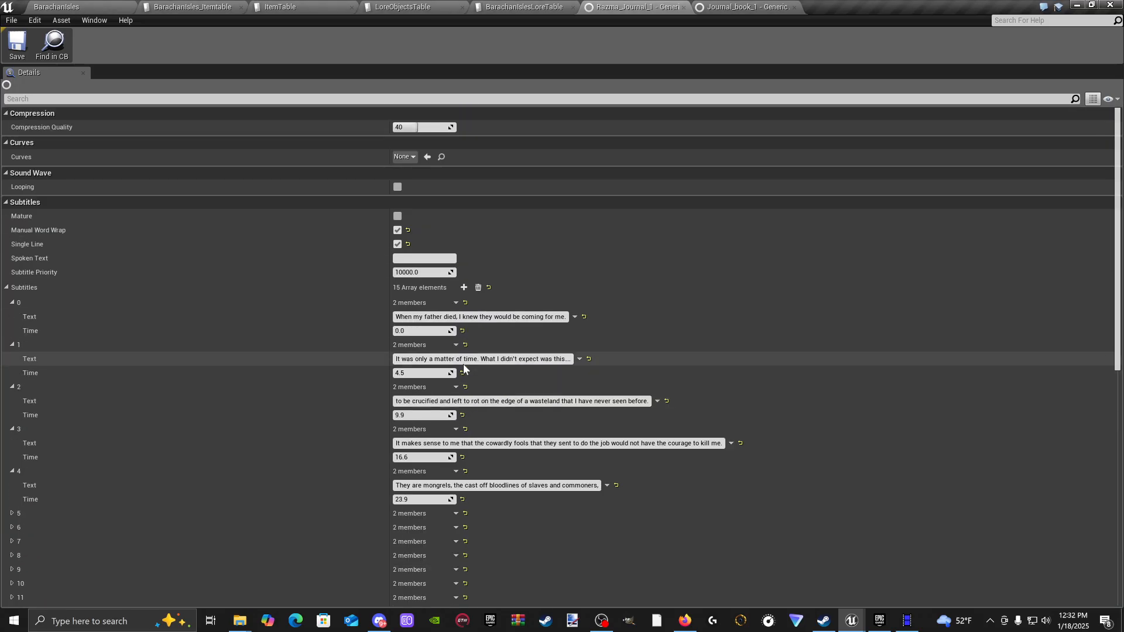
scroll(467, 367, down, 8)
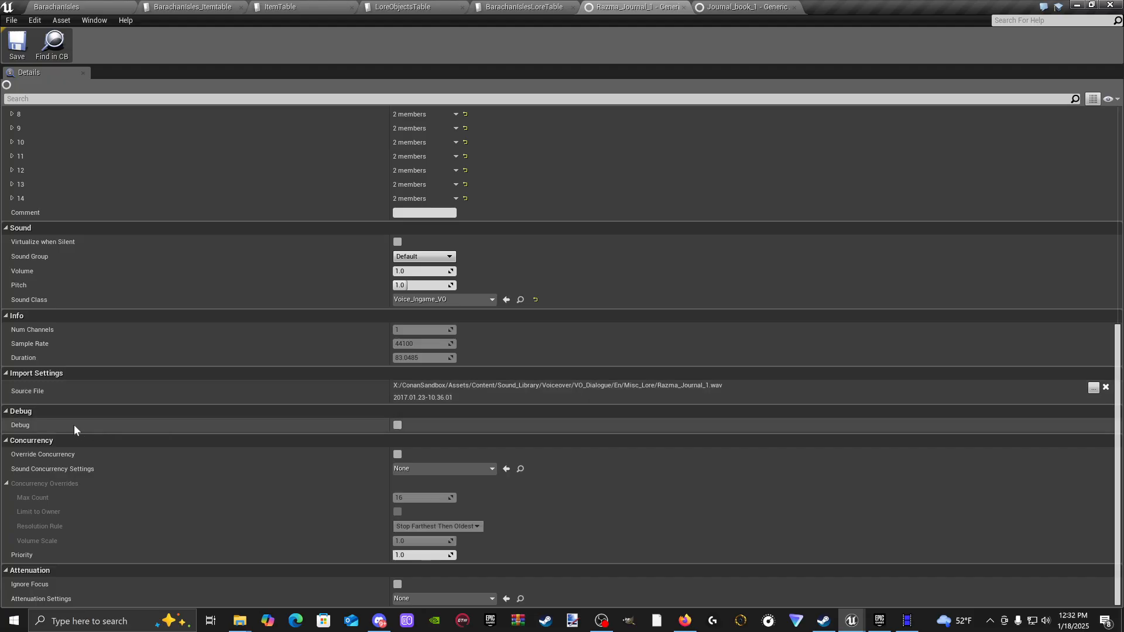
click(1093, 389)
click(353, 264)
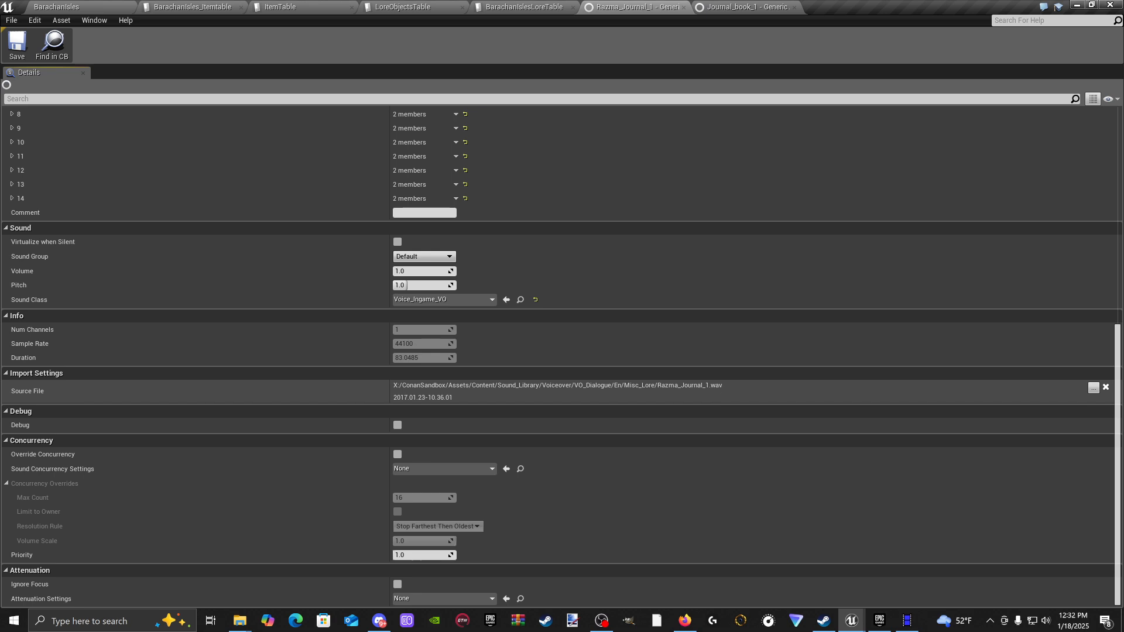
Step: Search the entire project content for "razma" assets
click(76, 9)
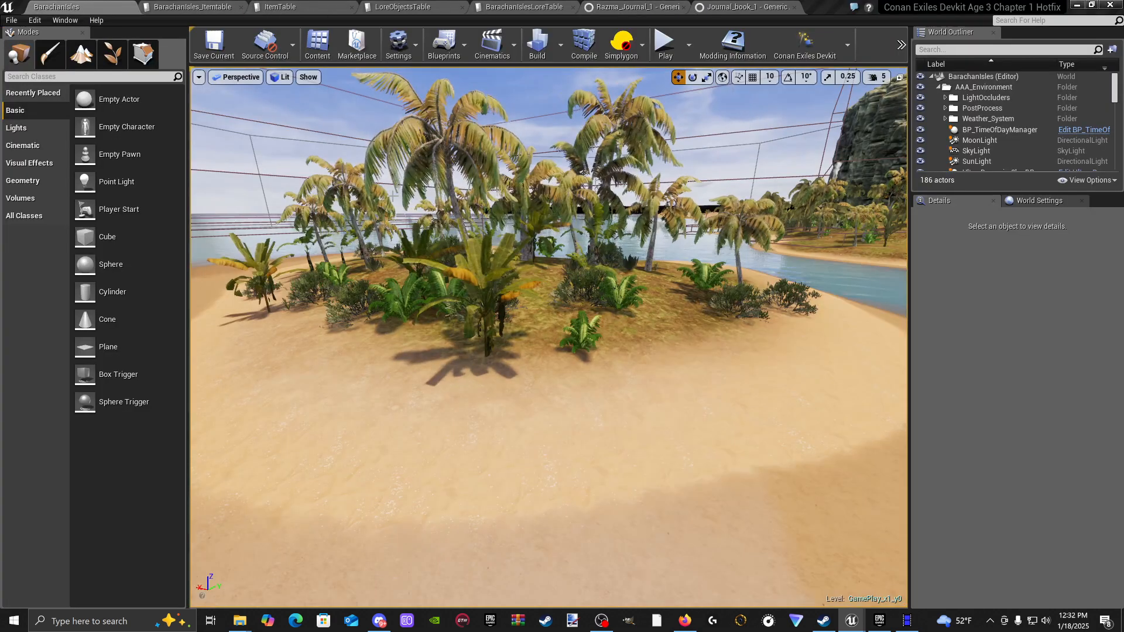
click(308, 57)
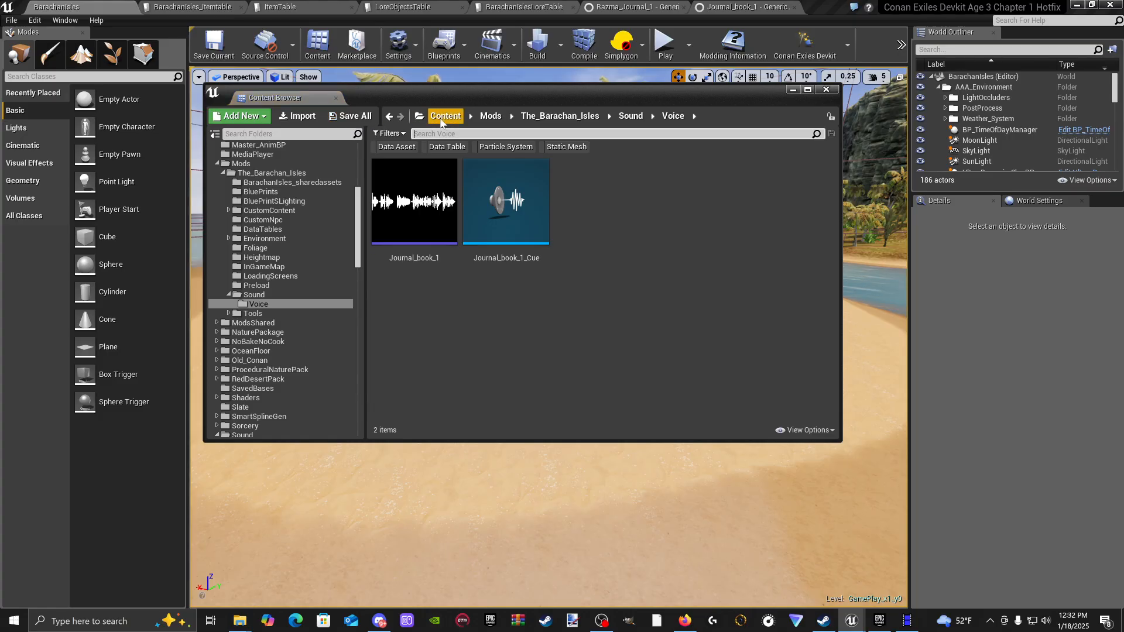
click(445, 116)
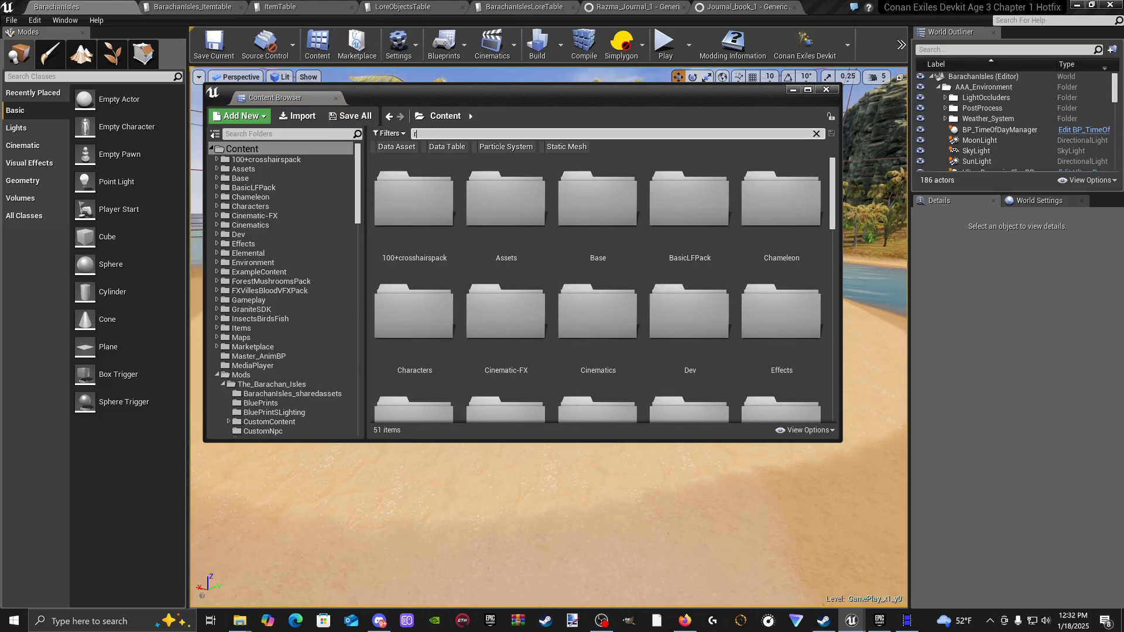
click(415, 134)
text(razma)
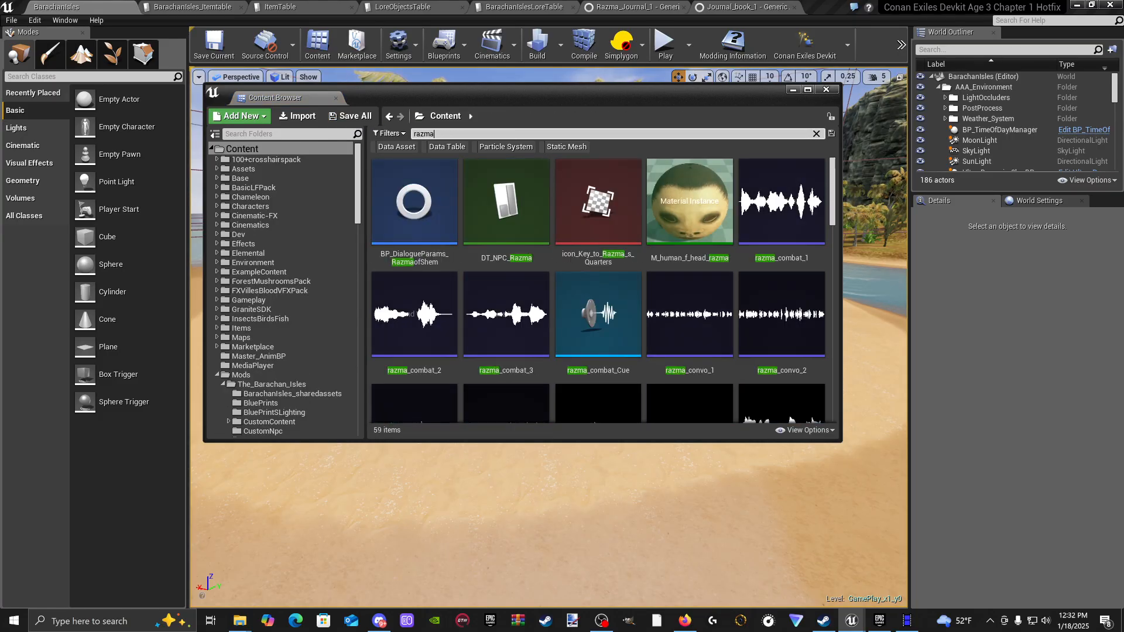
Step: Open the Razma_Journal_1_Cue sound cue and examine its output attenuation, sound class and concurrency settings
scroll(572, 188, down, 1)
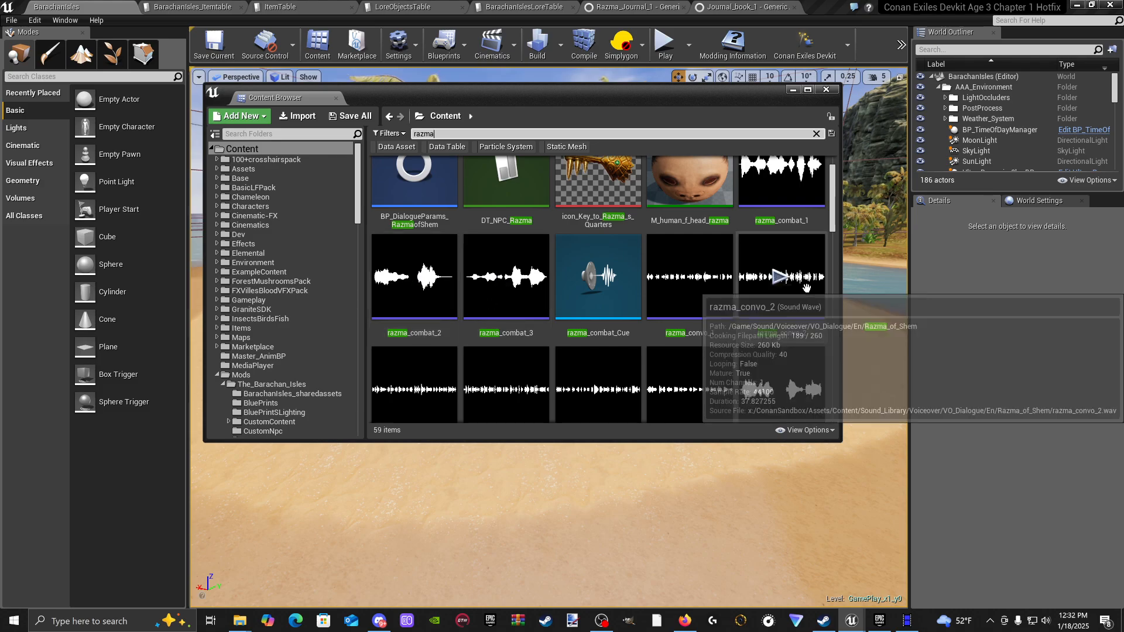
scroll(778, 311, down, 5)
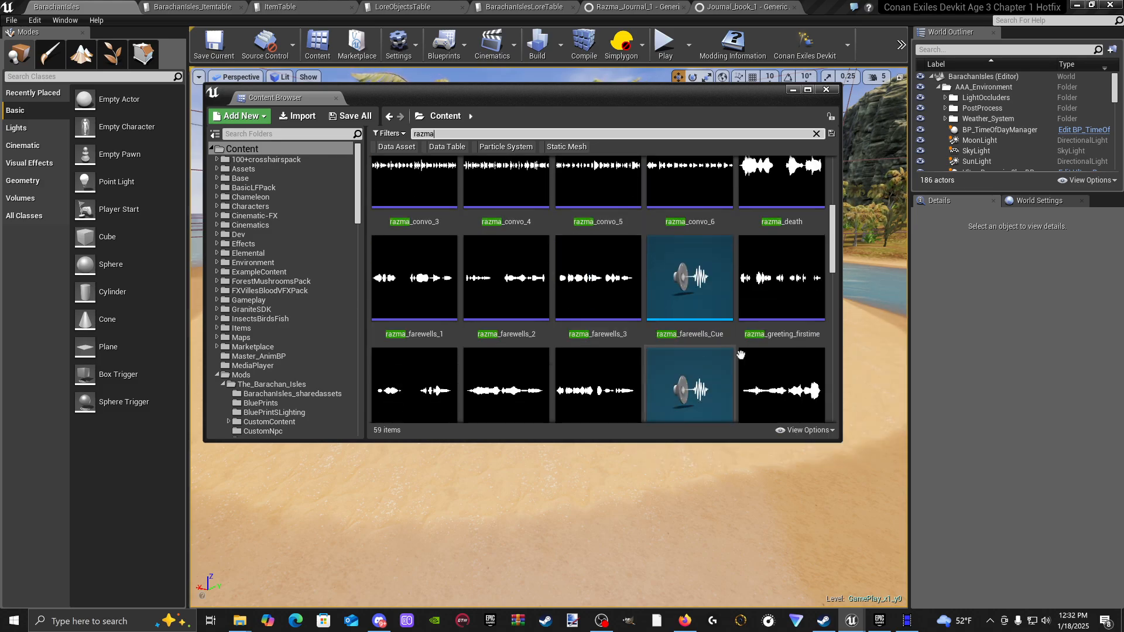
scroll(552, 330, down, 1)
scroll(604, 329, down, 1)
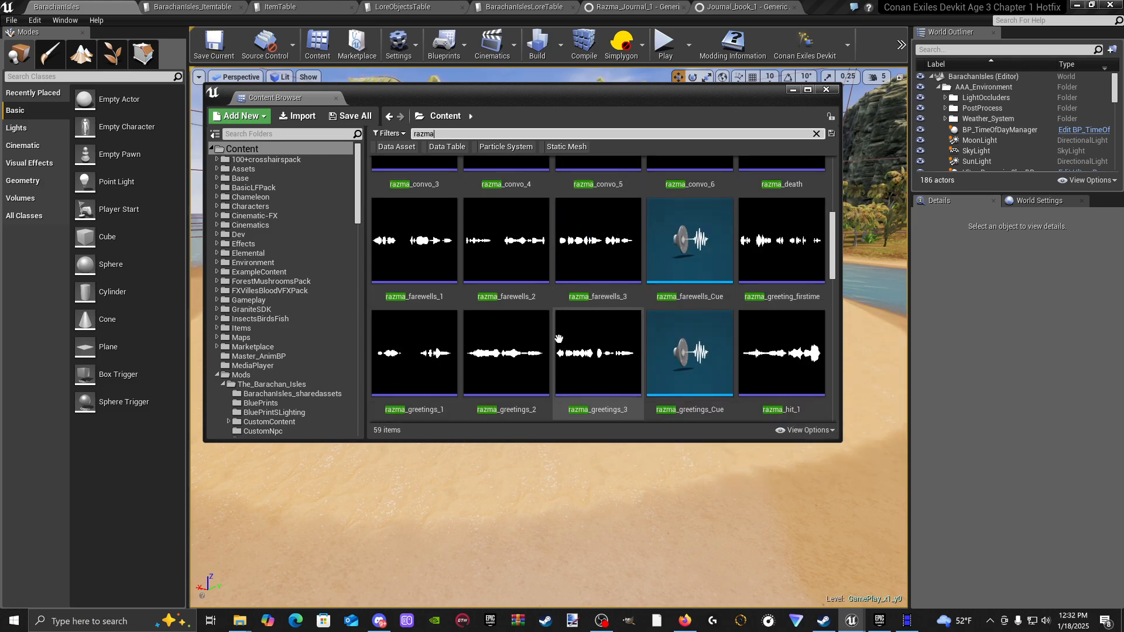
scroll(638, 347, down, 4)
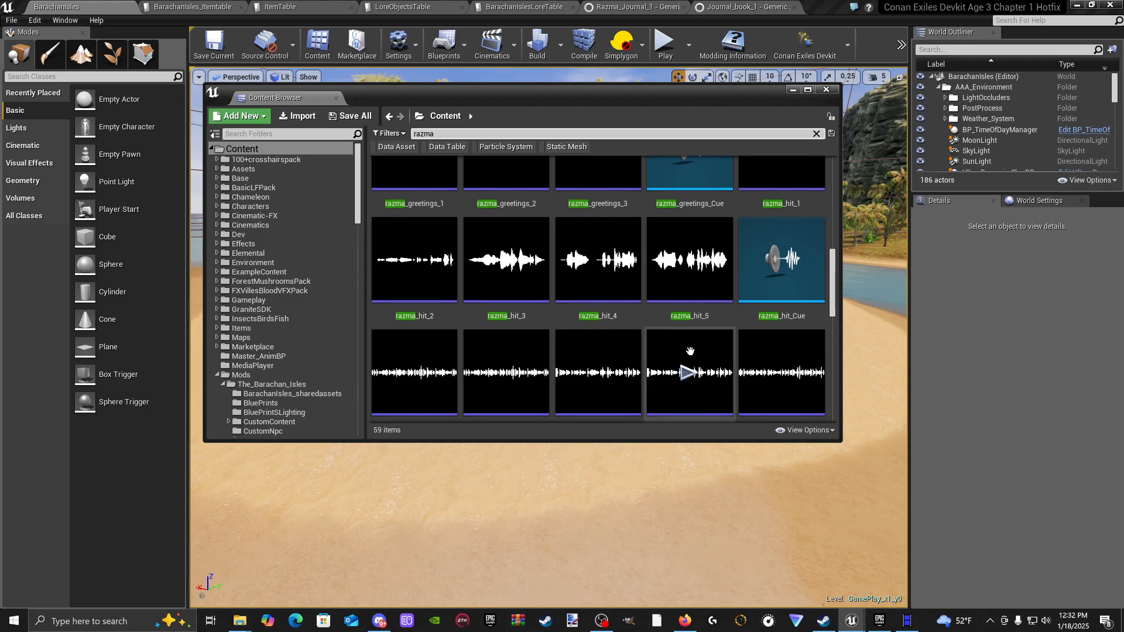
scroll(638, 342, down, 3)
scroll(701, 352, down, 3)
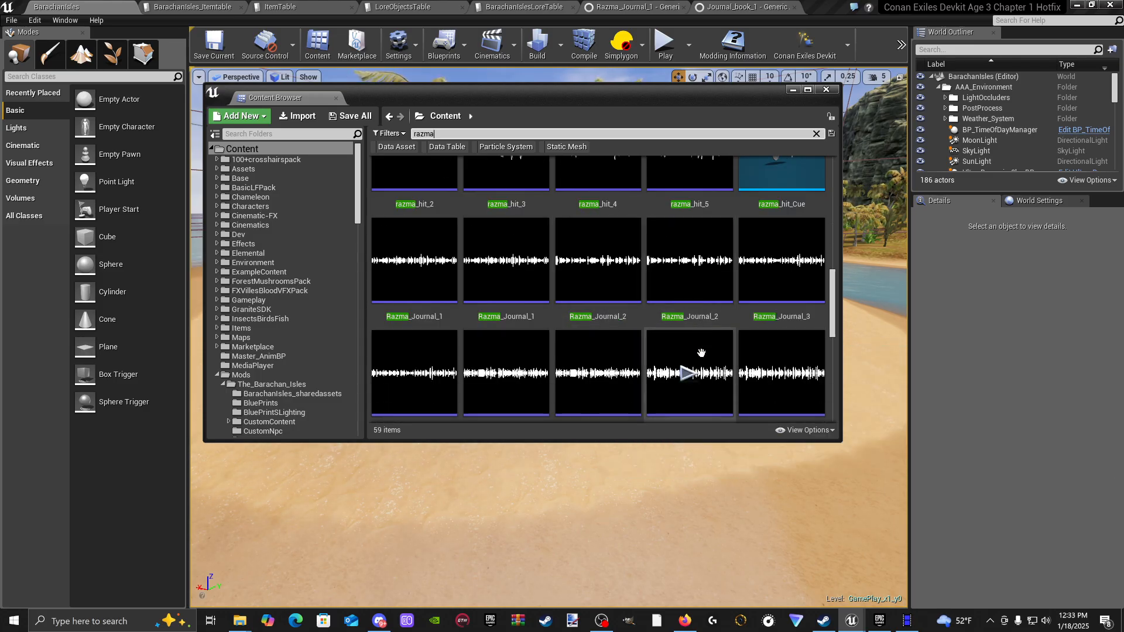
scroll(701, 352, down, 1)
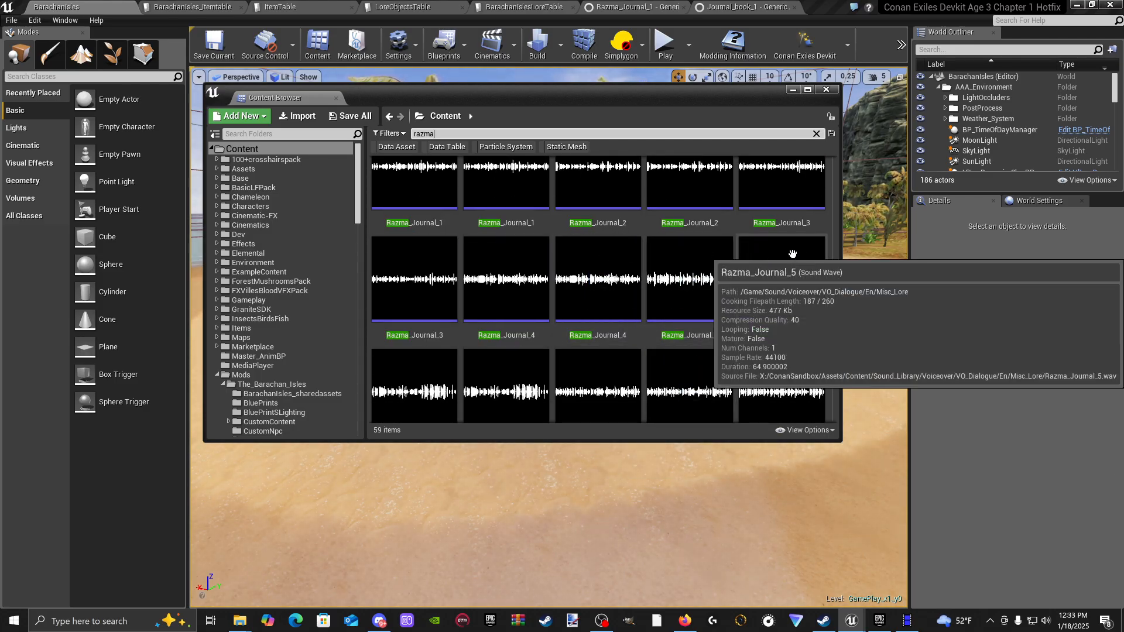
scroll(759, 362, down, 1)
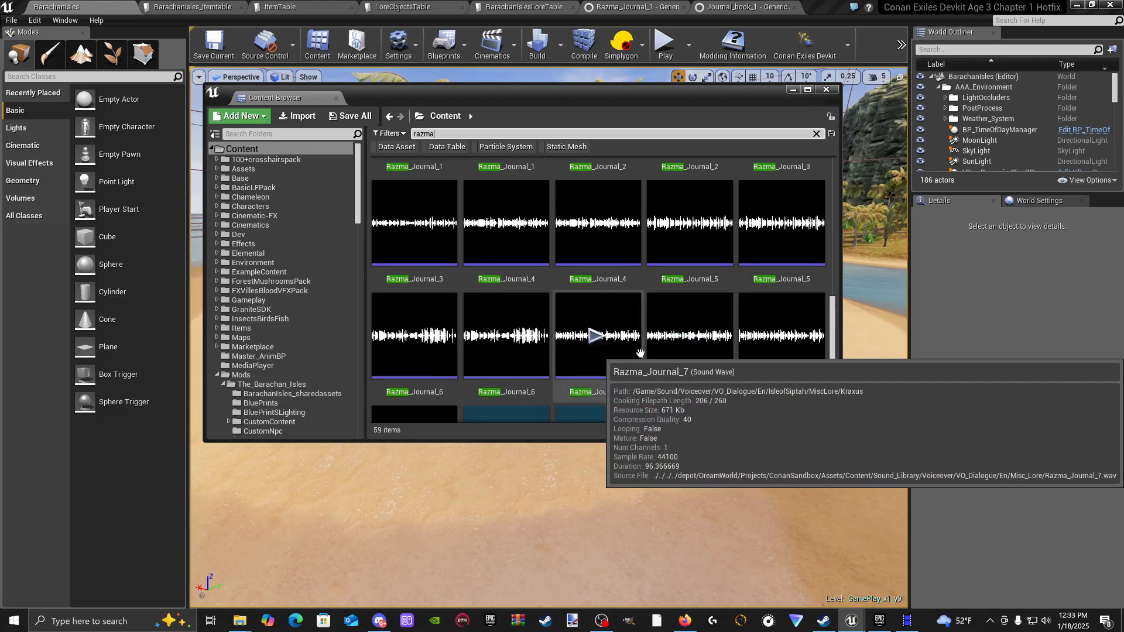
scroll(665, 349, down, 3)
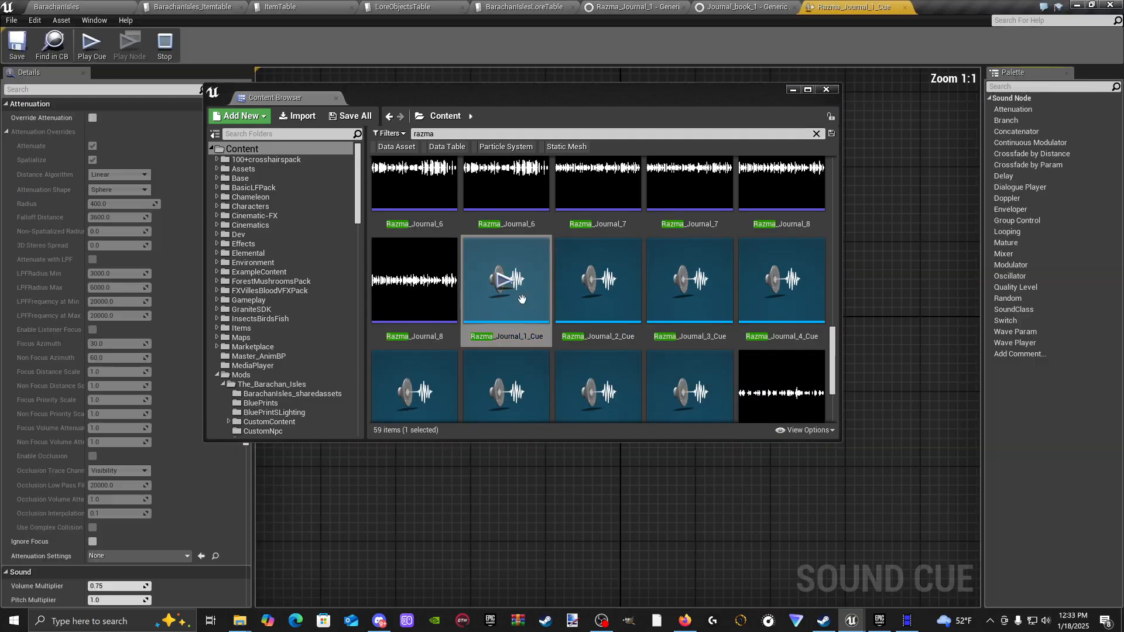
double_click(521, 299)
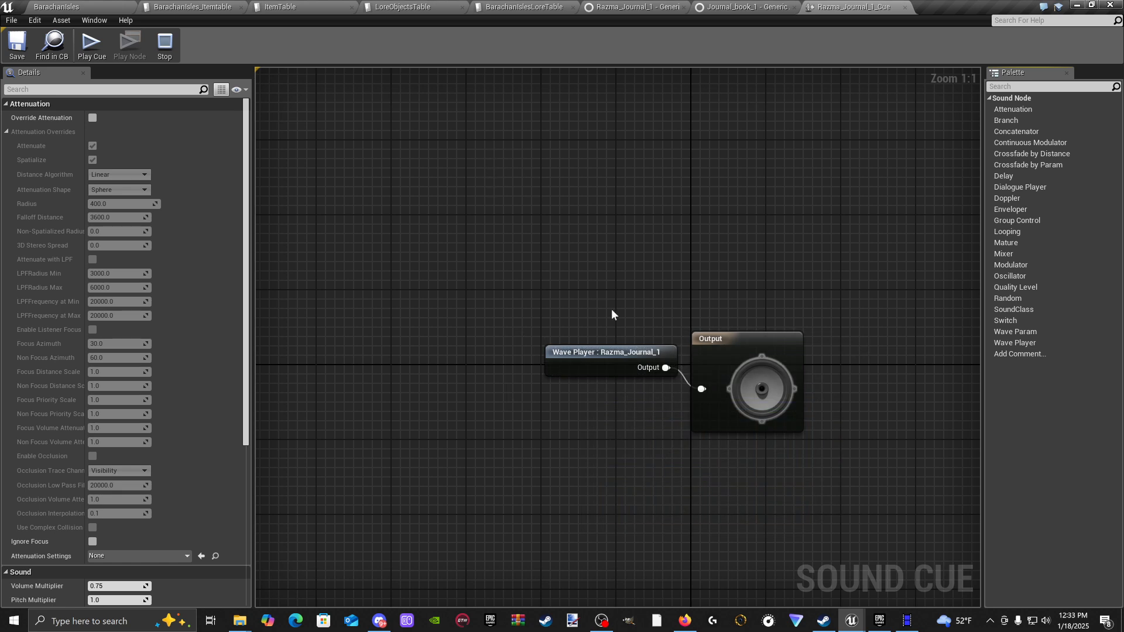
click(717, 350)
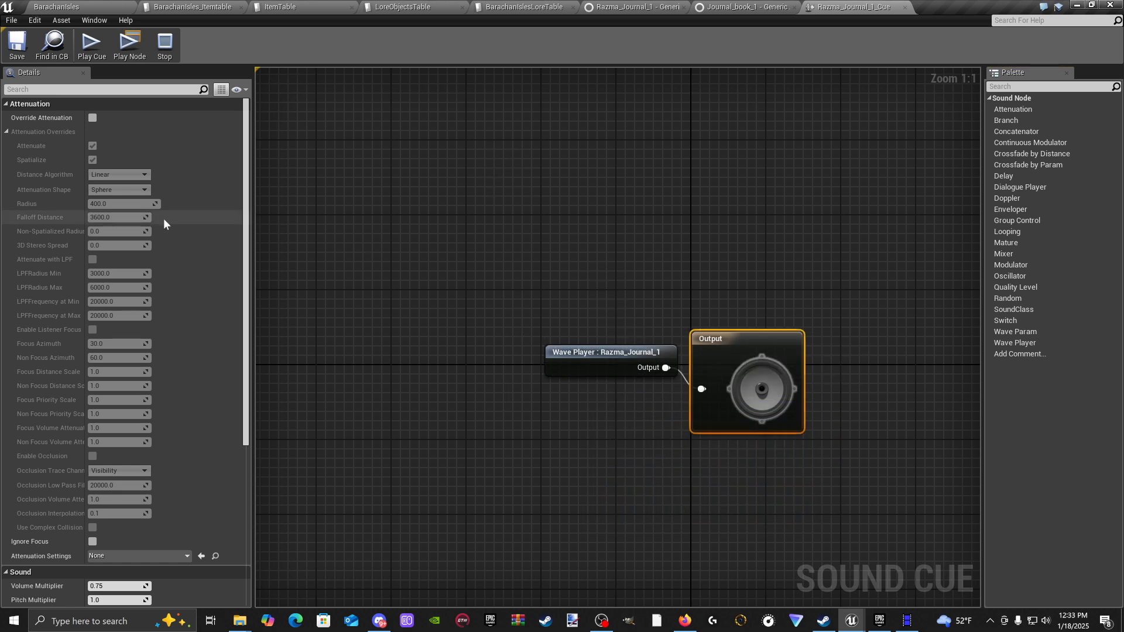
scroll(163, 284, down, 5)
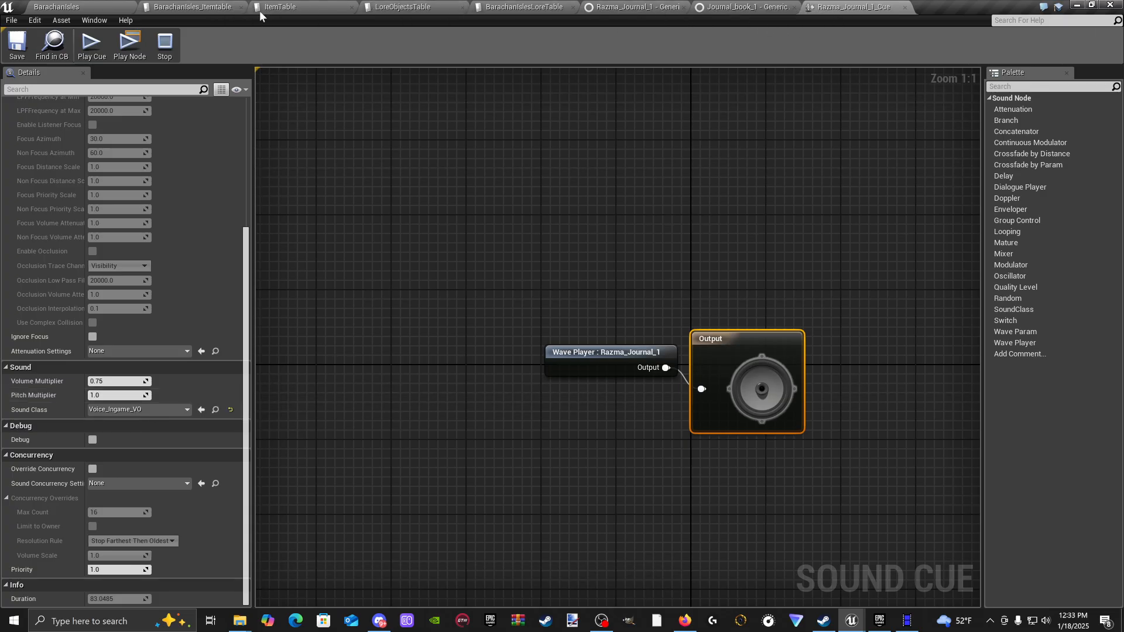
Step: Return to The_Barachan_Isles mod folder in the project content and clear the "razma" search
click(108, 7)
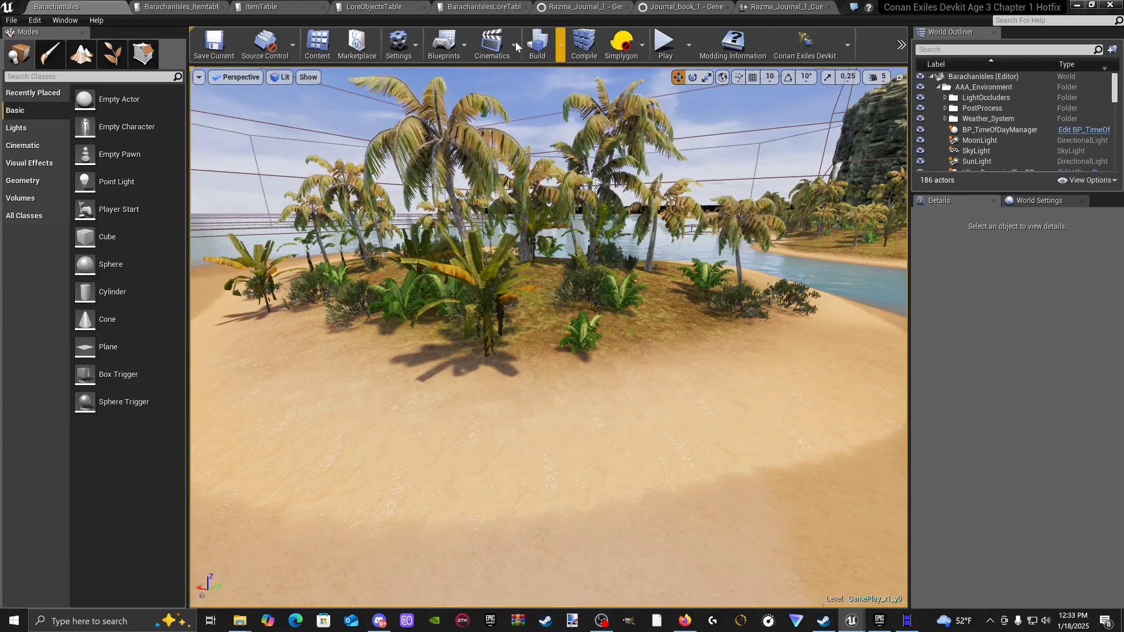
click(317, 43)
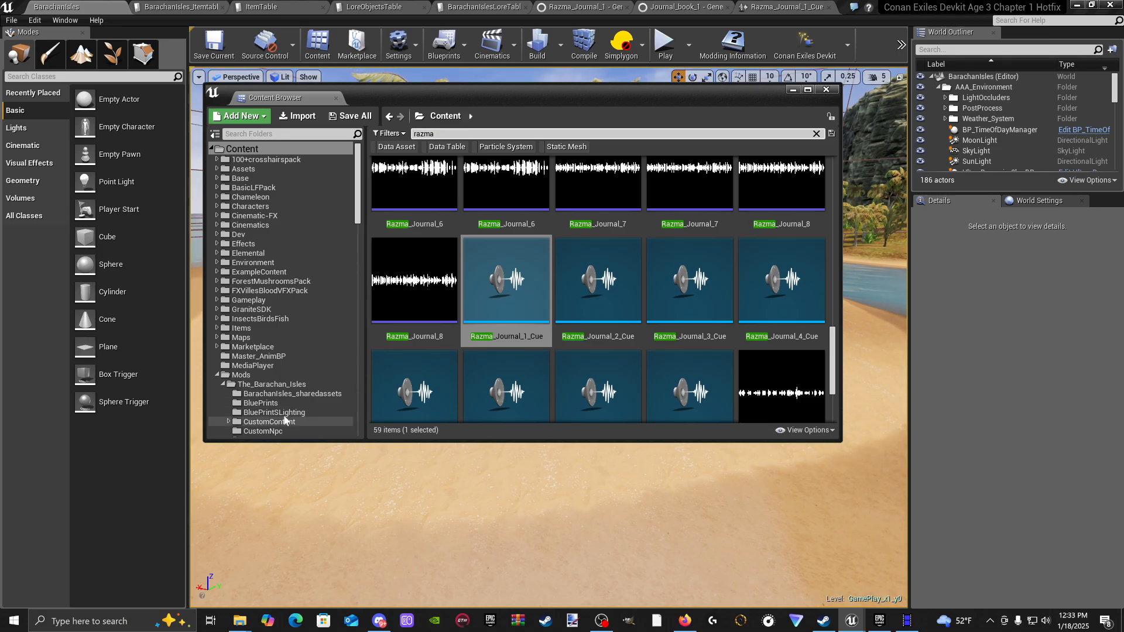
scroll(281, 410, down, 2)
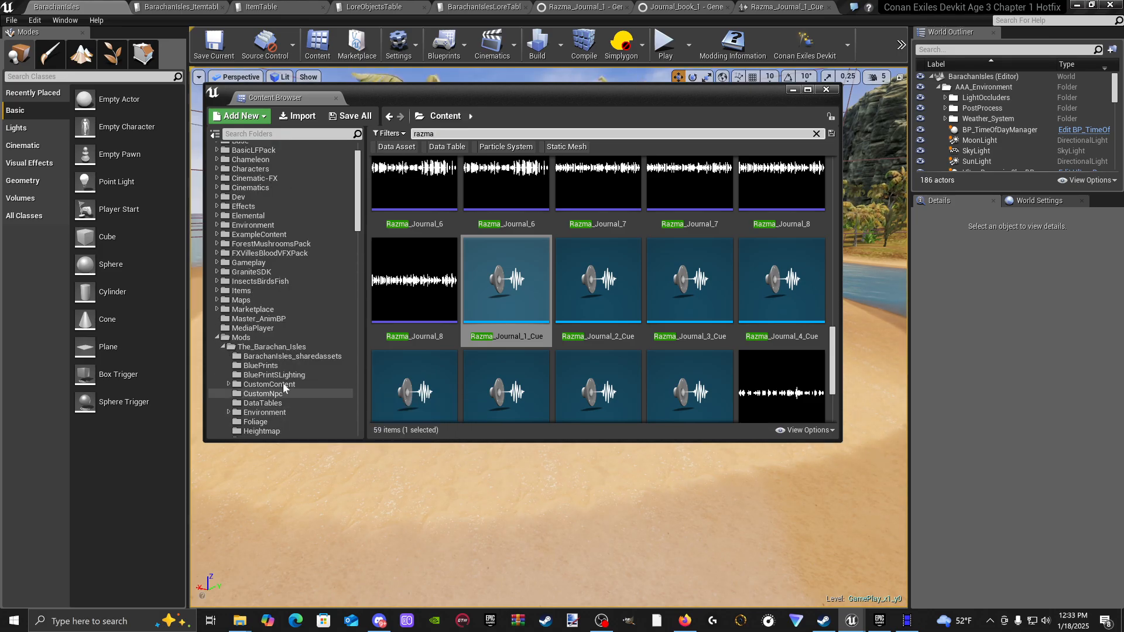
click(321, 338)
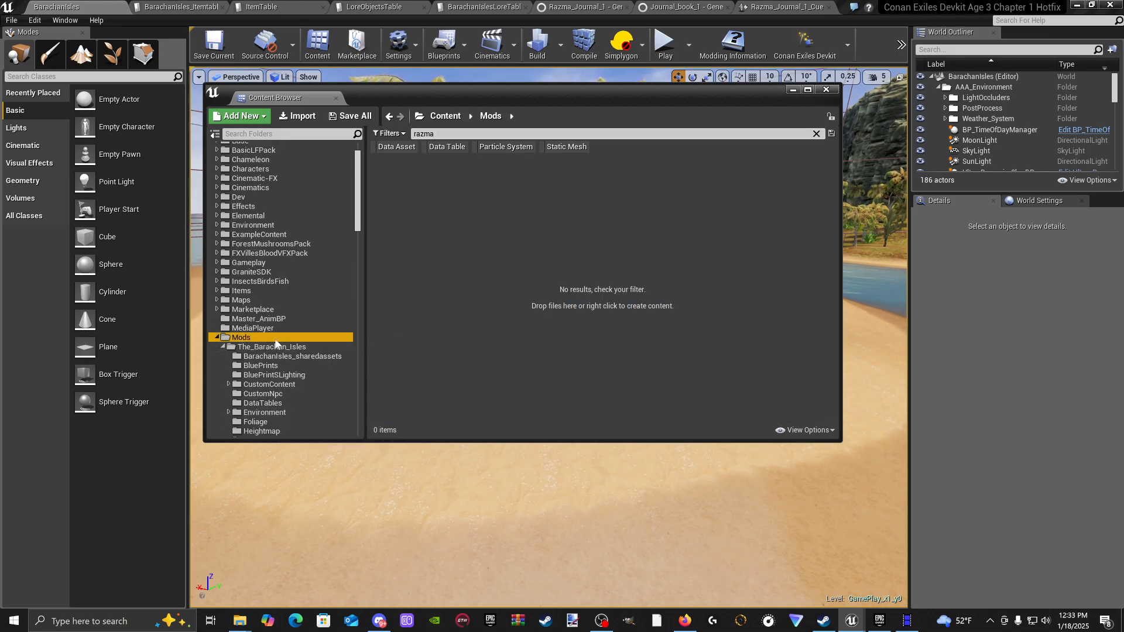
click(275, 347)
click(815, 133)
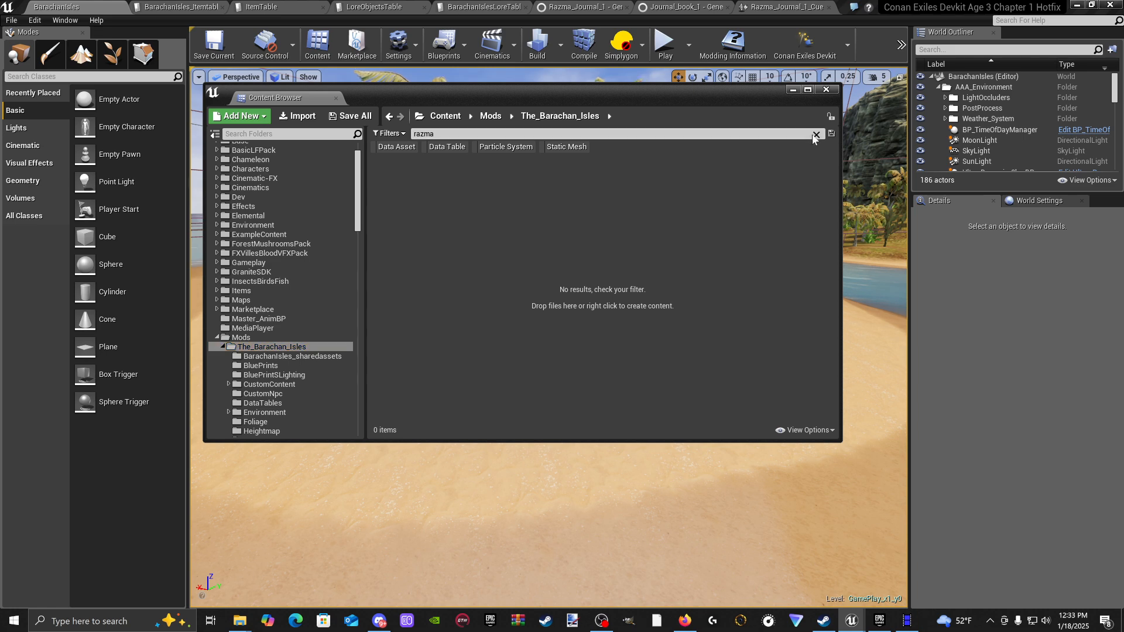
Step: Open Journal_book_1_Cue from the mod's Sound/Voice folder and get the content browser out of the way
scroll(596, 317, down, 3)
scroll(596, 317, up, 1)
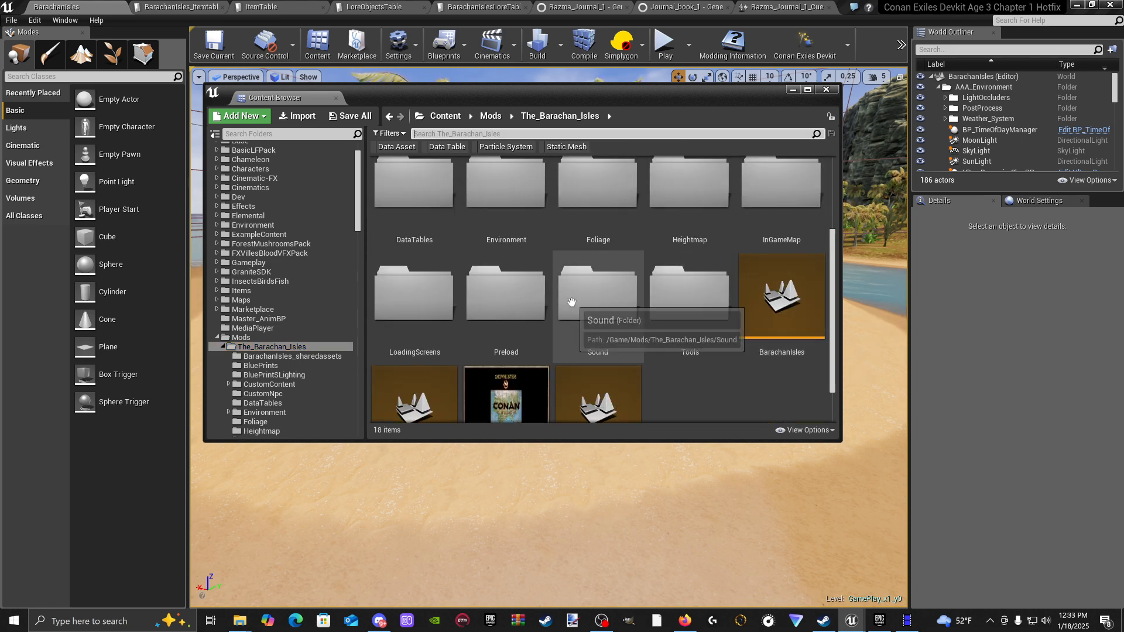
double_click(585, 316)
double_click(419, 202)
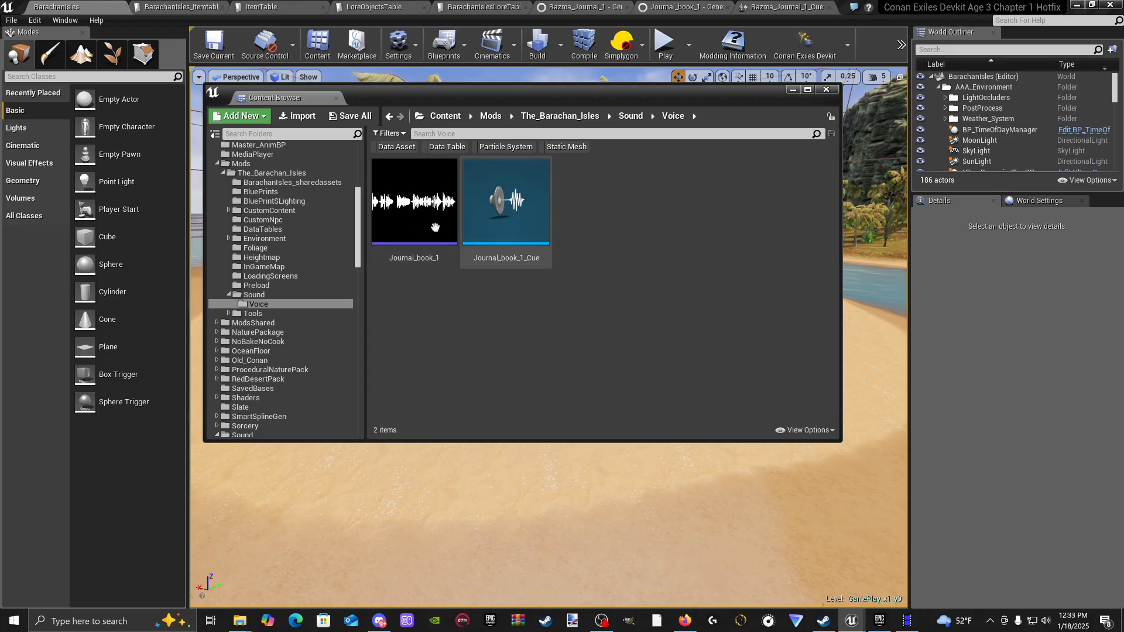
double_click(506, 202)
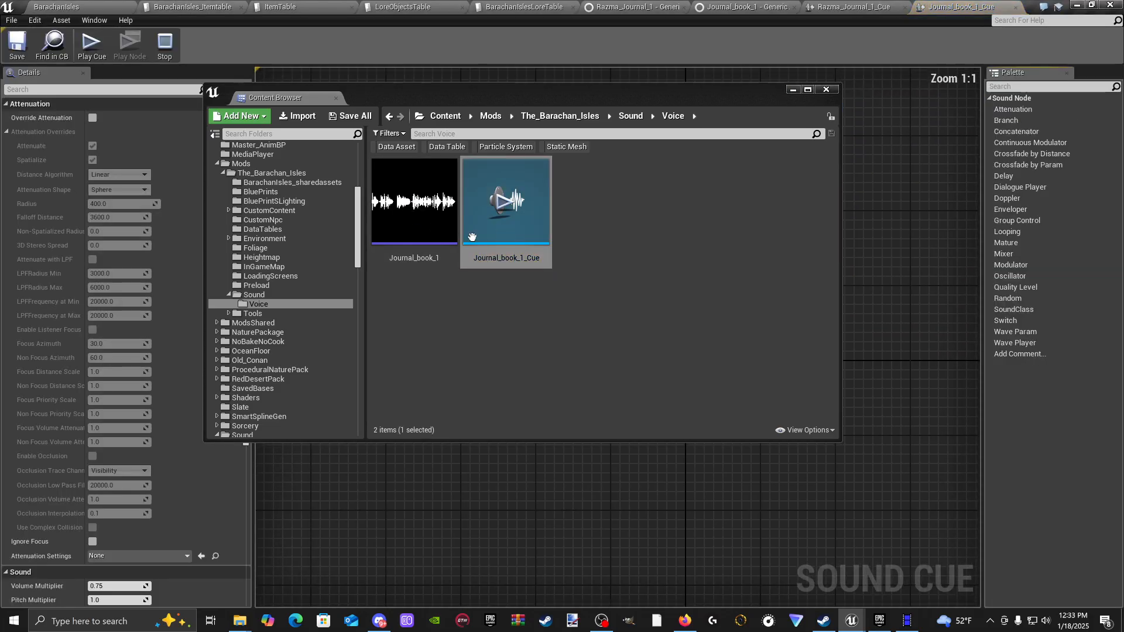
click(793, 90)
Step: Set Journal_book_1_Cue's Sound Class to Voice_Ingame_VO as in Razma_Journal_1_Cue, and move its Wave Player node farther from the Output node
scroll(176, 449, down, 5)
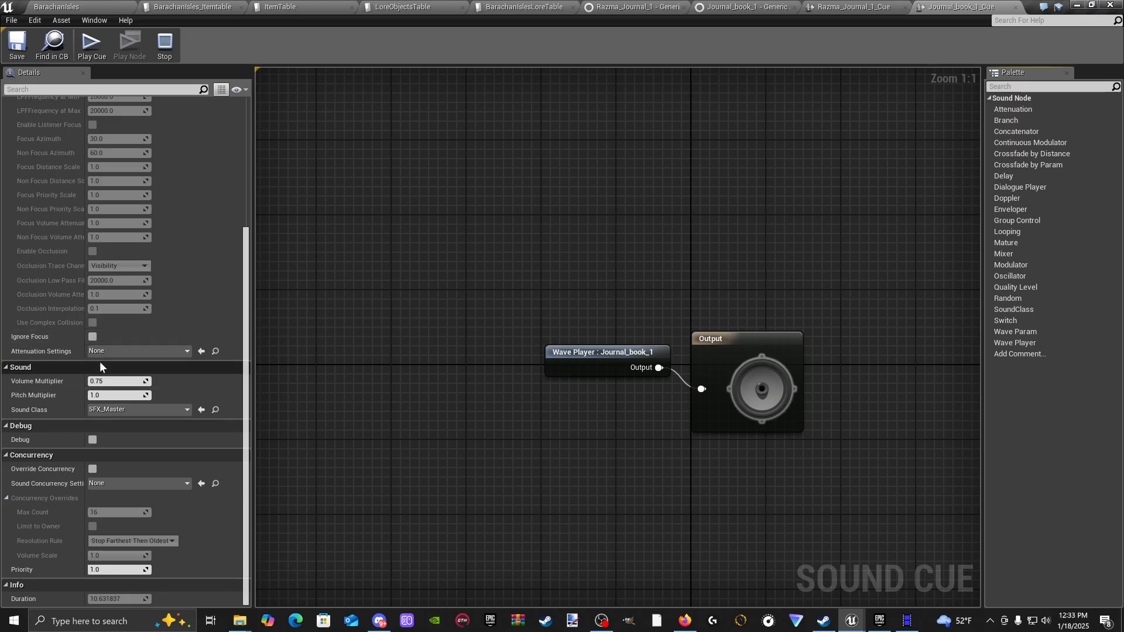
click(853, 9)
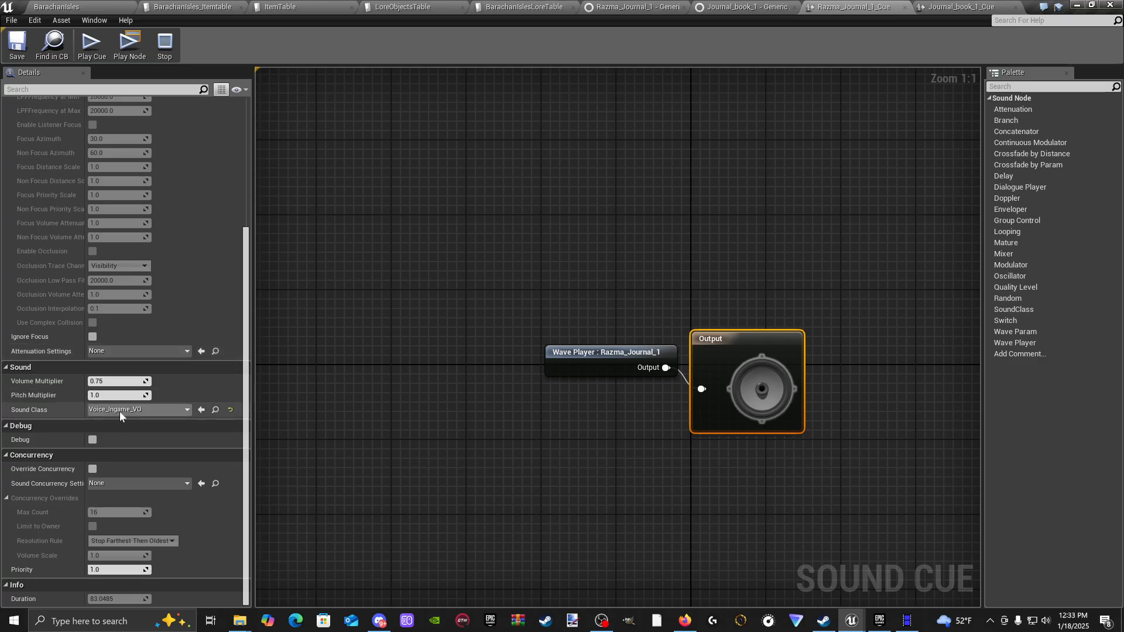
click(953, 7)
click(151, 412)
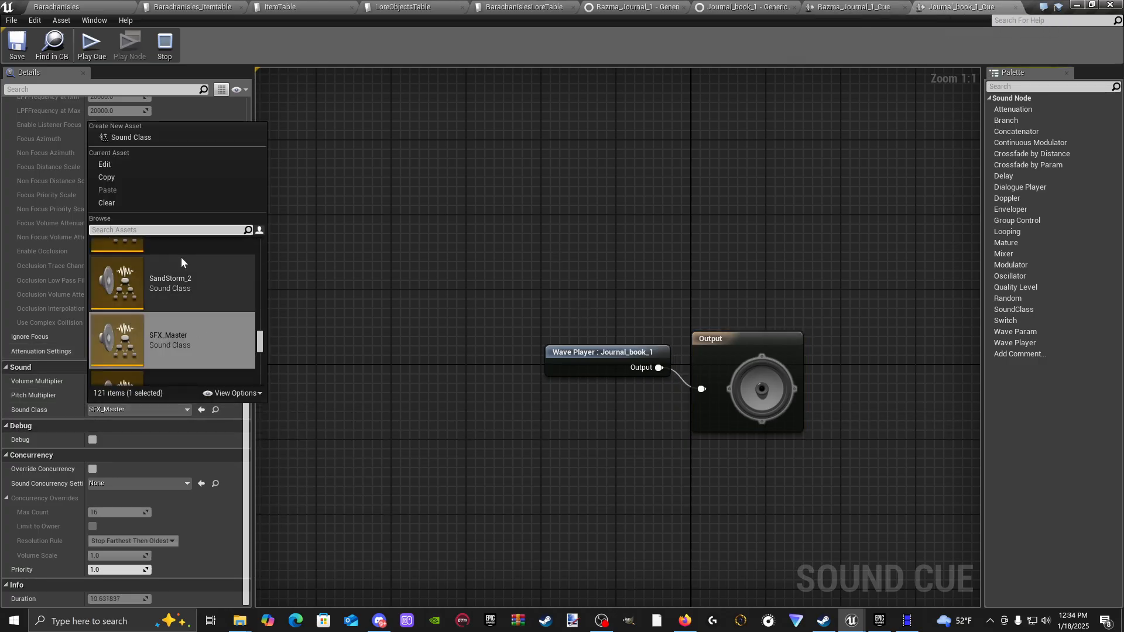
click(154, 231)
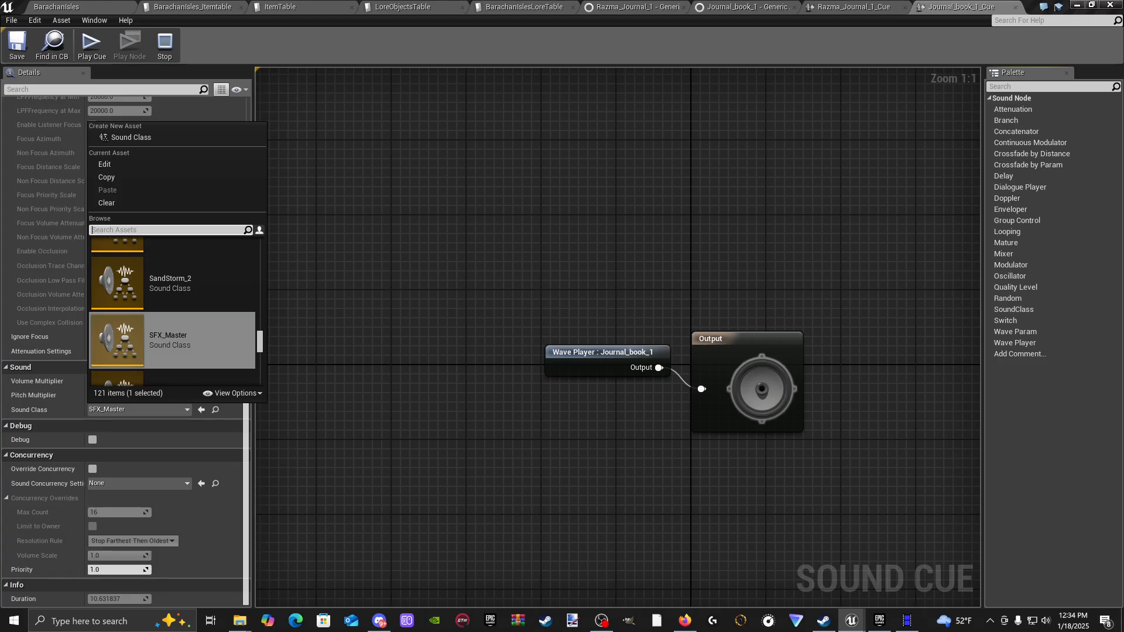
text(Voice_inga)
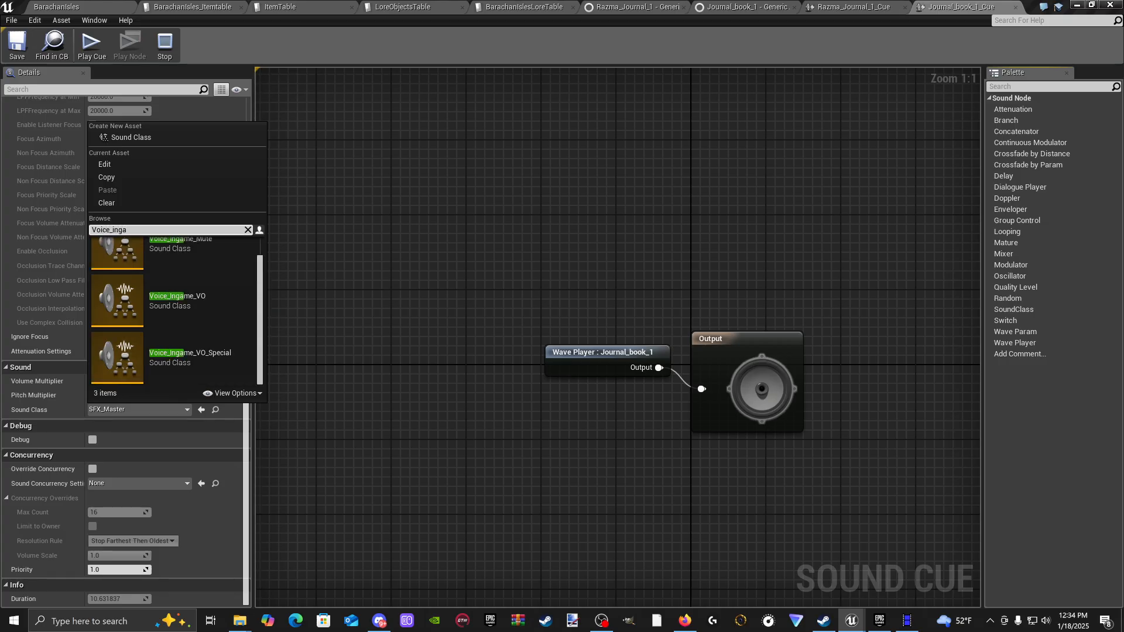
click(144, 319)
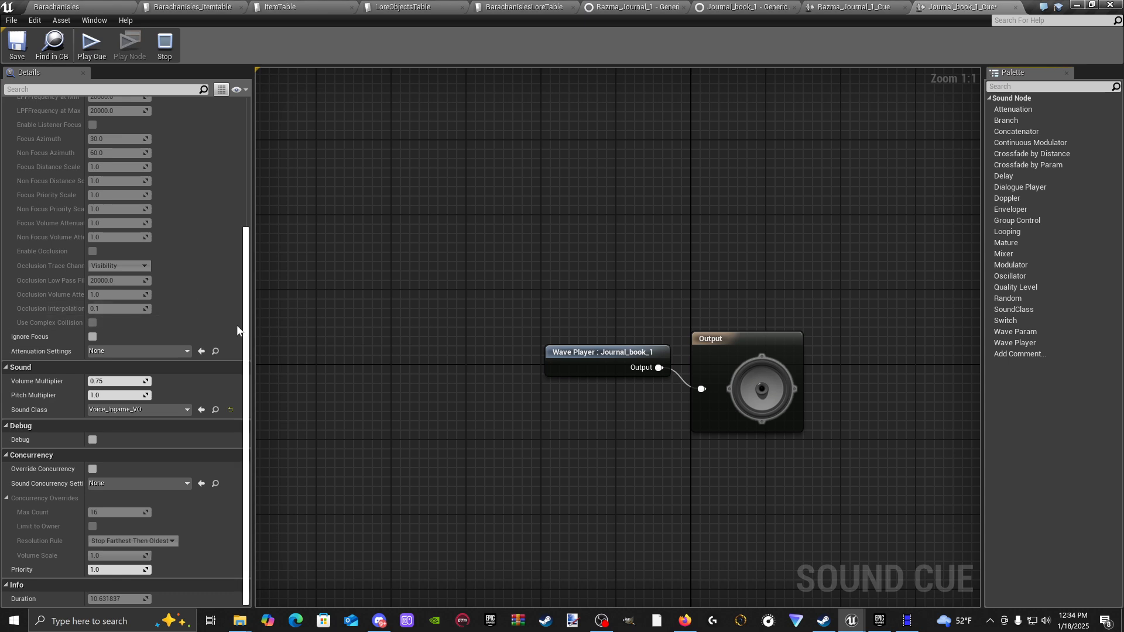
drag(603, 357, 552, 321)
click(482, 420)
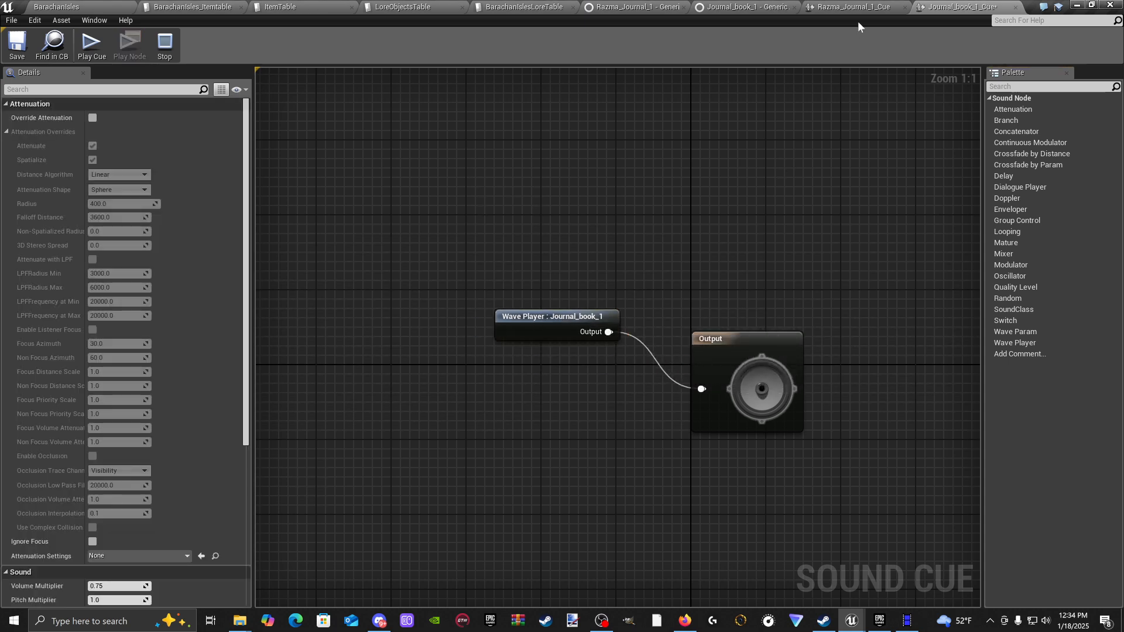
Step: Set the cue's Volume Multiplier to 1.0, shift the Output node slightly towards the Wave Player node, and save the cue
click(743, 360)
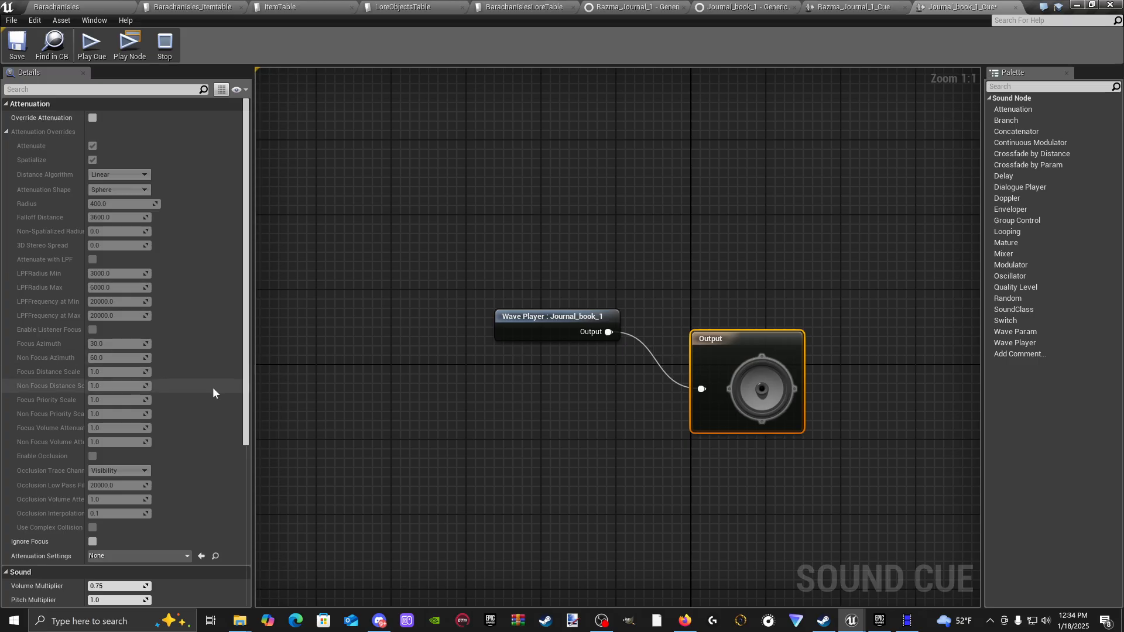
scroll(188, 421, down, 5)
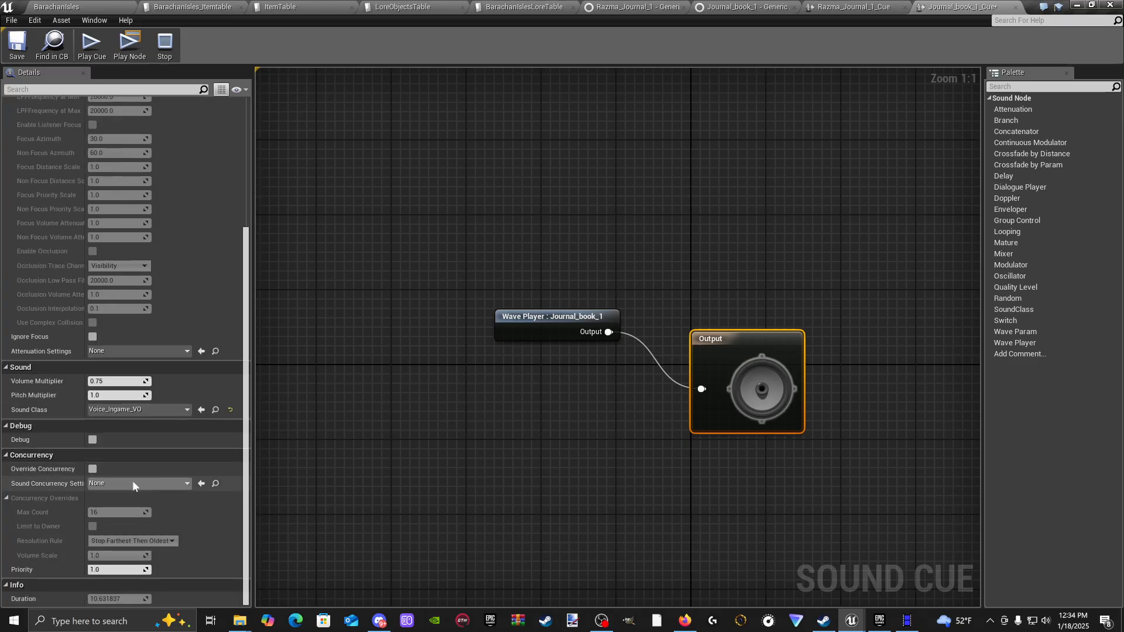
click(121, 382)
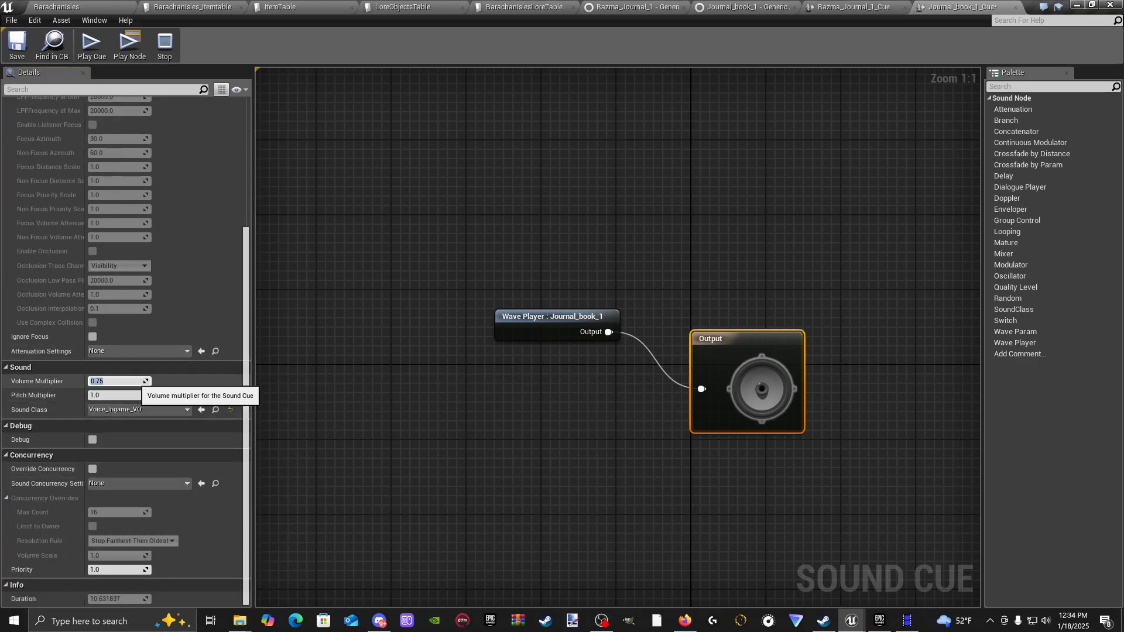
text(1)
click(424, 398)
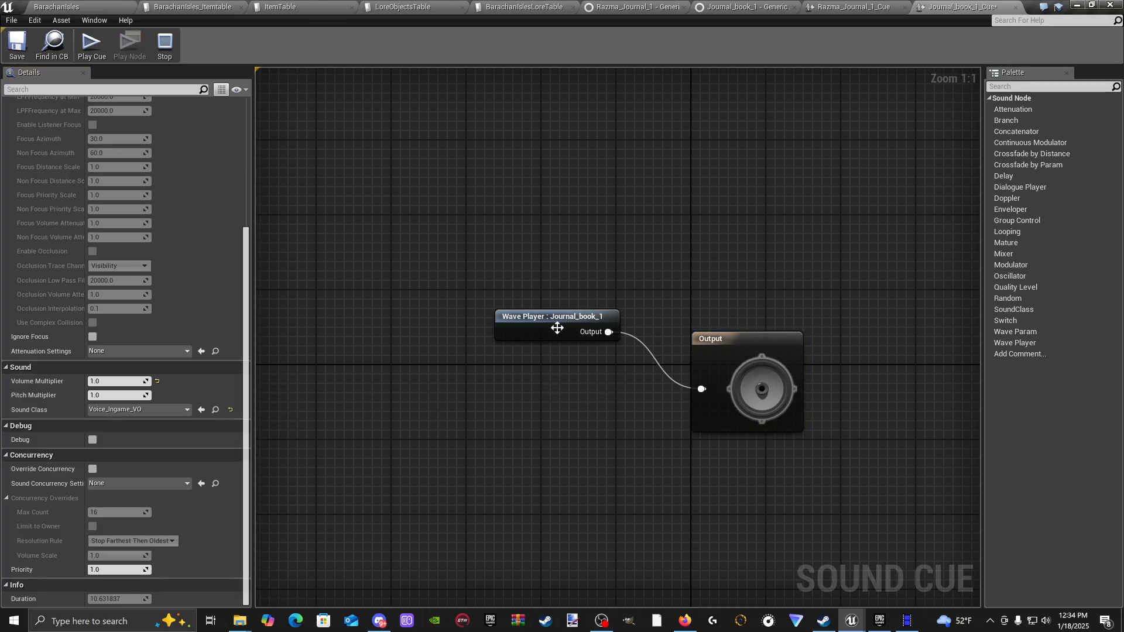
drag(742, 350, 730, 355)
click(18, 45)
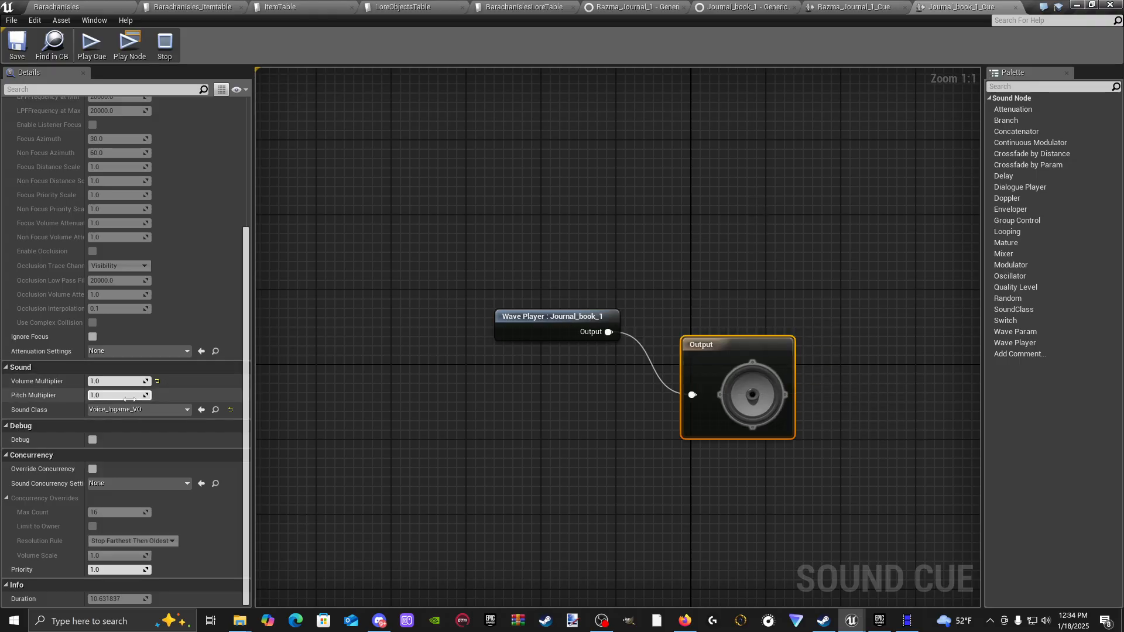
Step: Compare the attenuation, sound and concurrency settings of Razma_Journal_1_Cue with those of Journal_book_1_Cue
click(856, 7)
scroll(175, 357, up, 5)
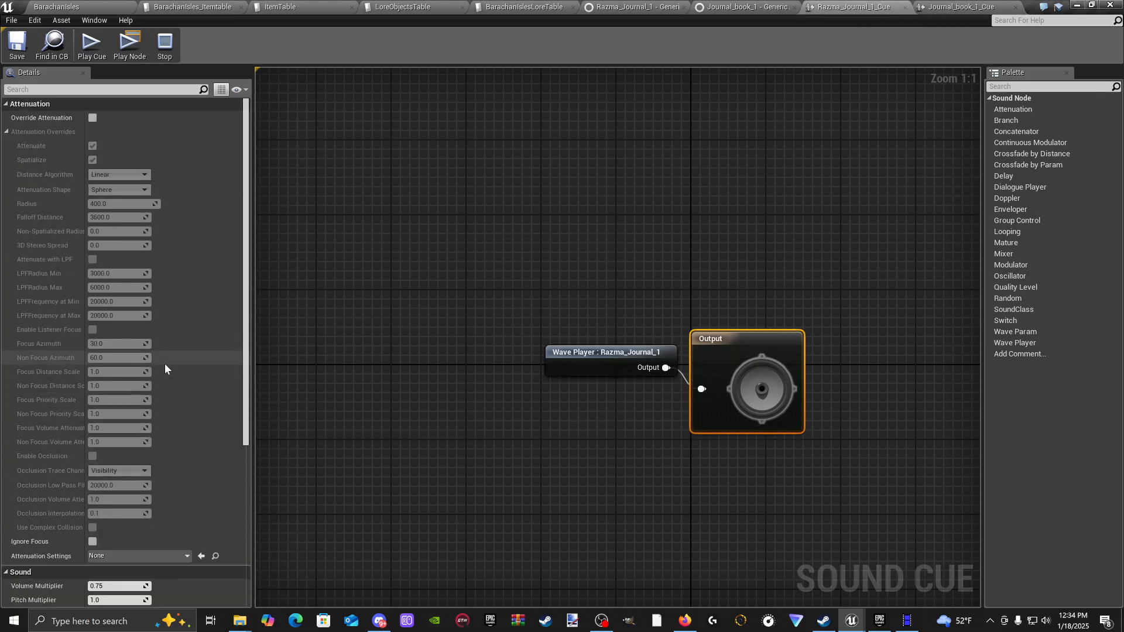
scroll(165, 363, down, 7)
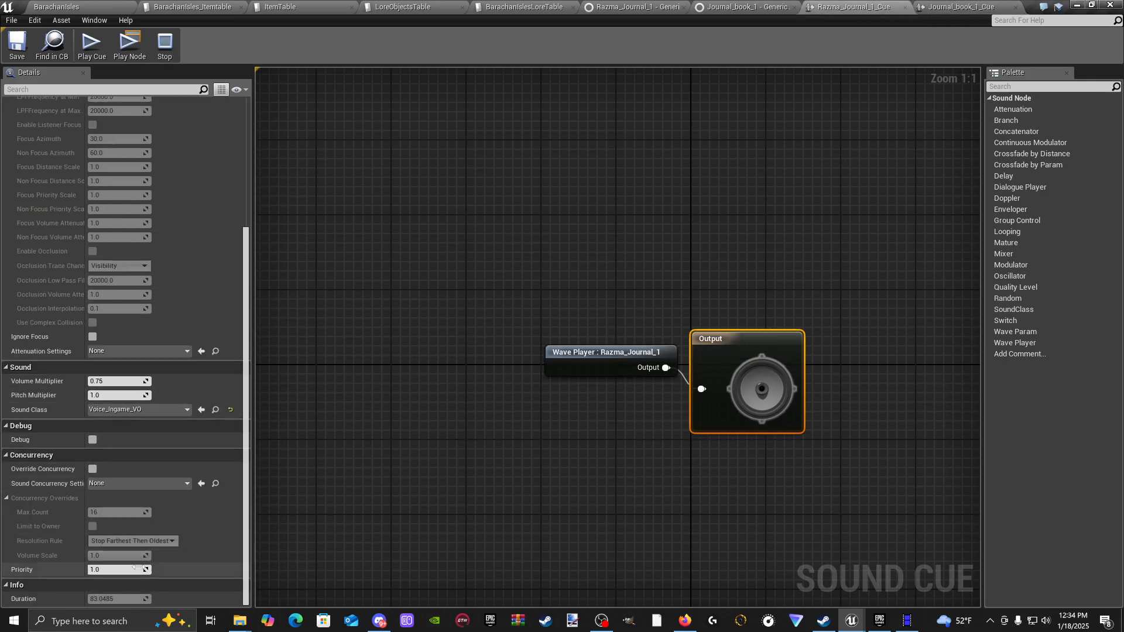
scroll(108, 489, up, 7)
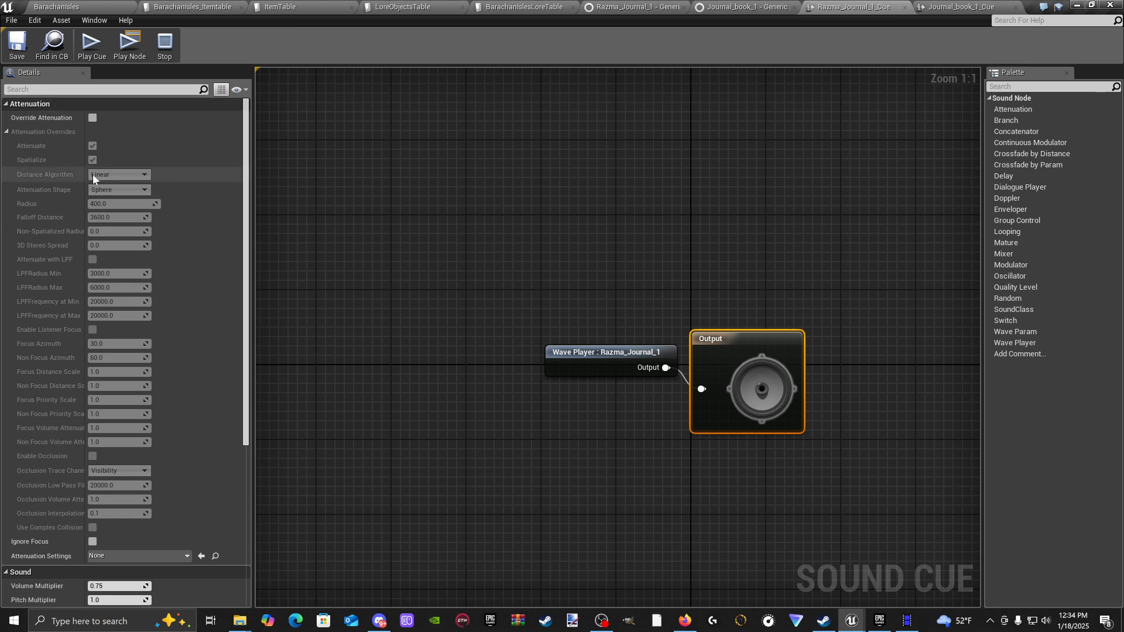
click(933, 8)
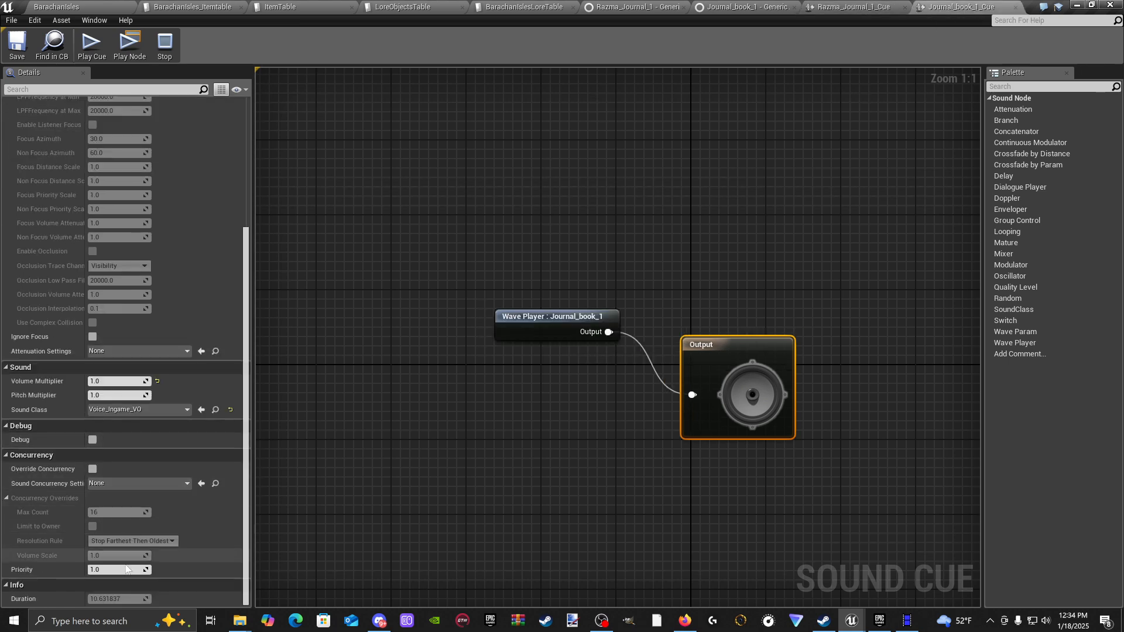
Step: Close the Journal_book_1_Cue and Razma_Journal_1_Cue editors along with the Razma_Journal_1 sound wave editor
click(1014, 8)
click(905, 8)
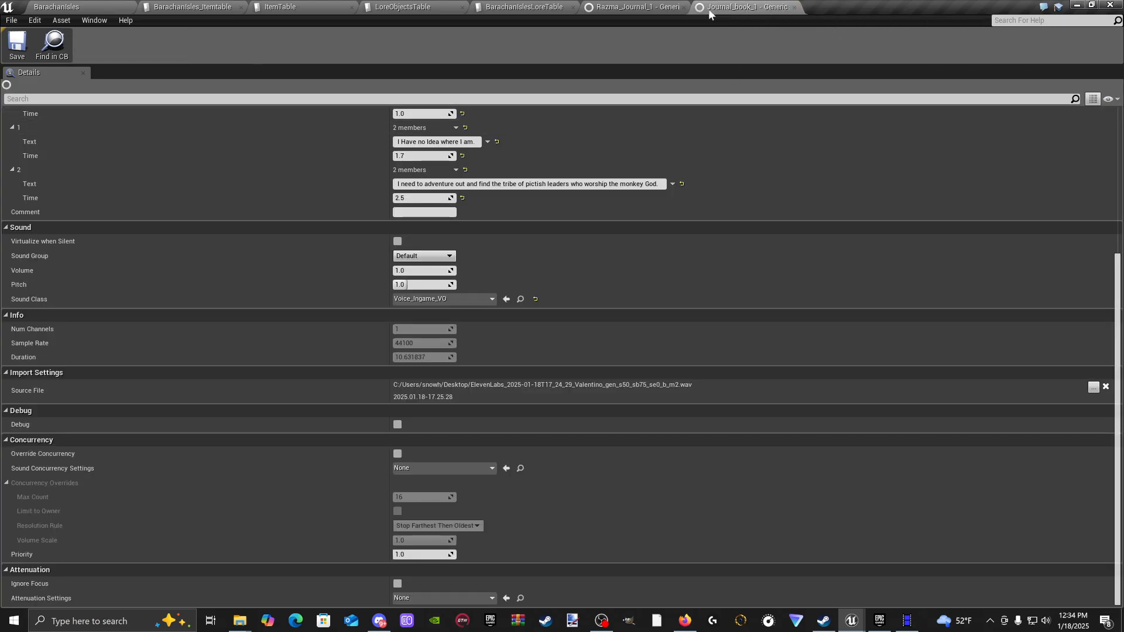
click(675, 8)
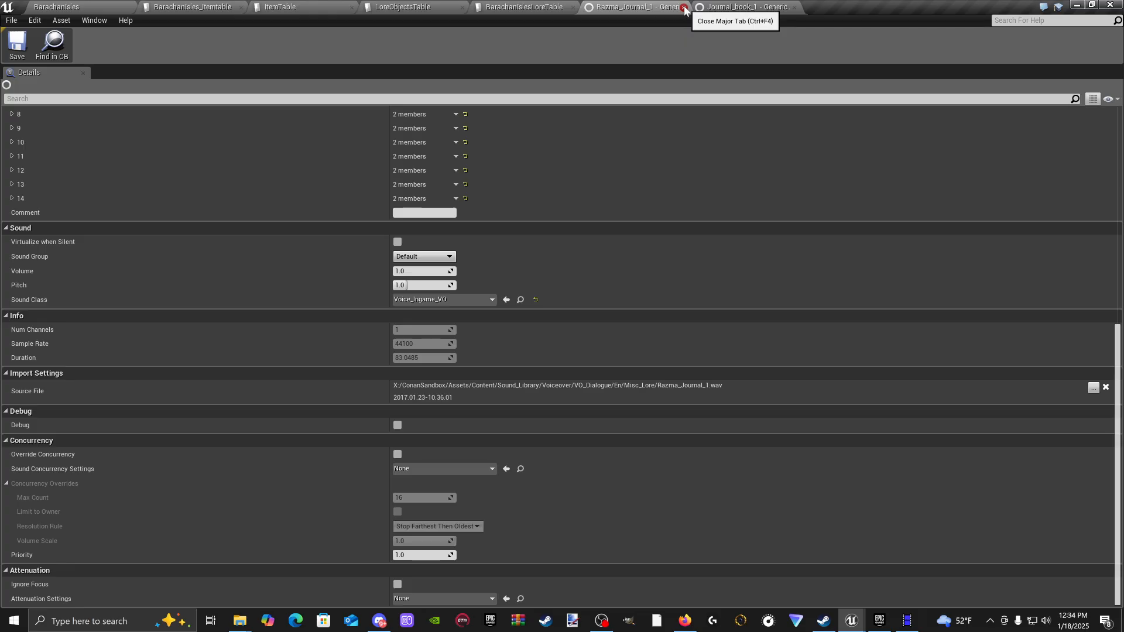
click(683, 7)
click(488, 126)
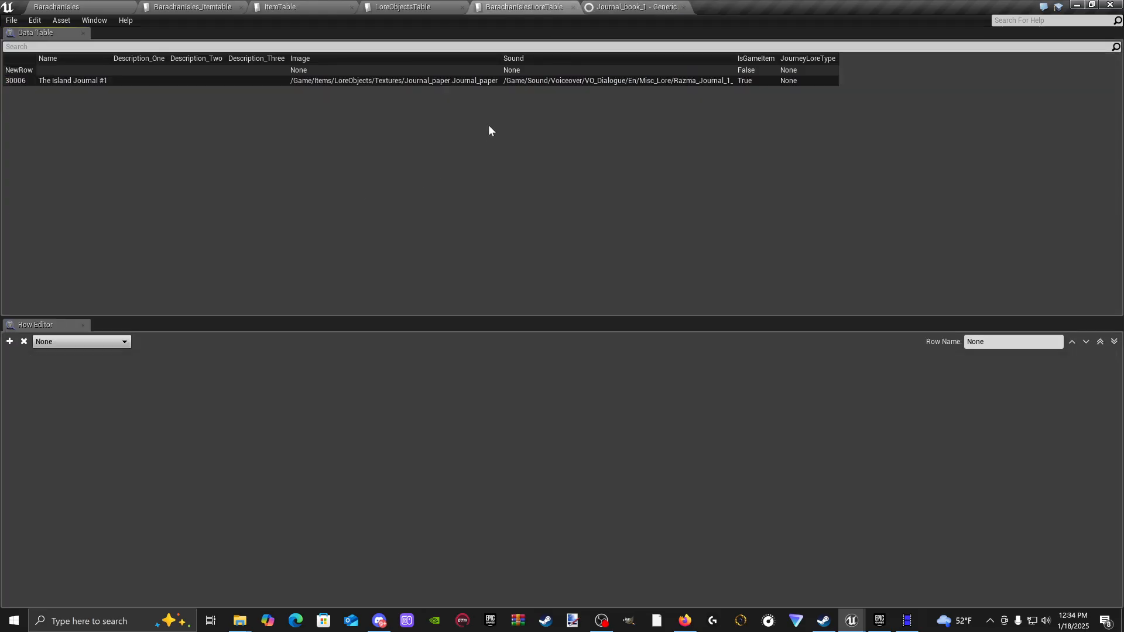
Step: Open The Island Journal #1 row in BarachanIslesLoreTable for editing, and close the base game's ItemTable
click(605, 10)
click(523, 7)
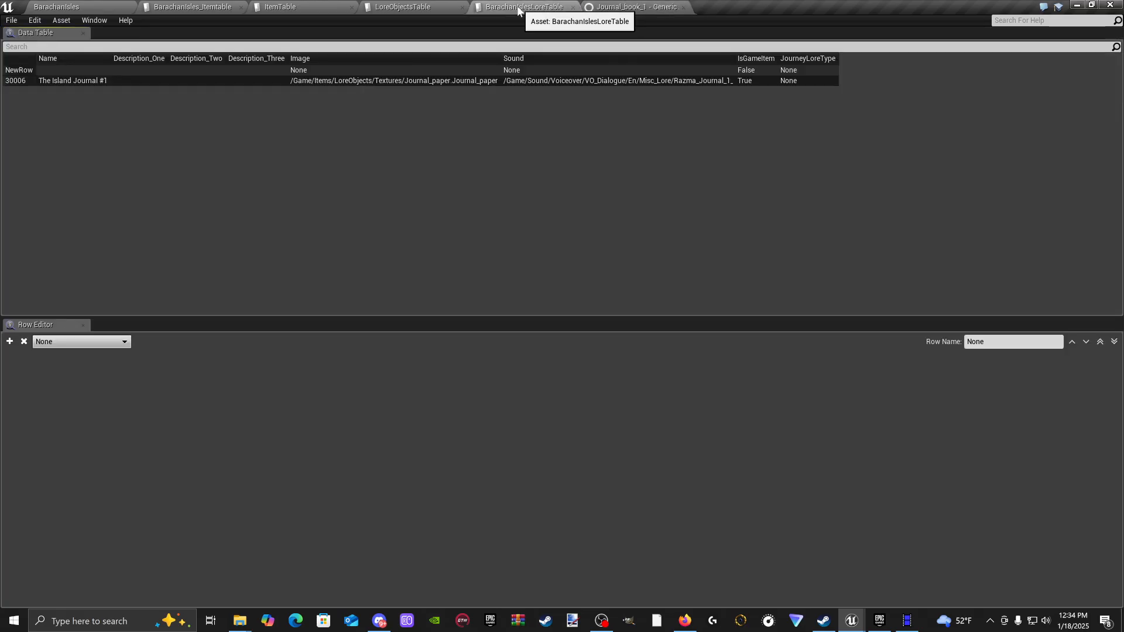
click(173, 82)
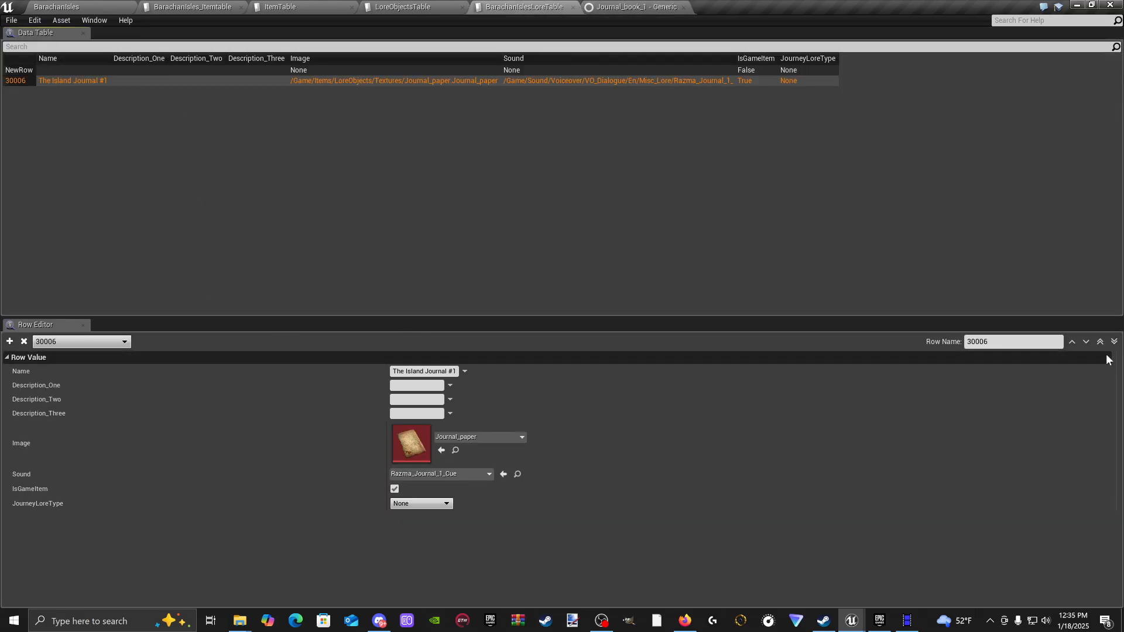
click(284, 8)
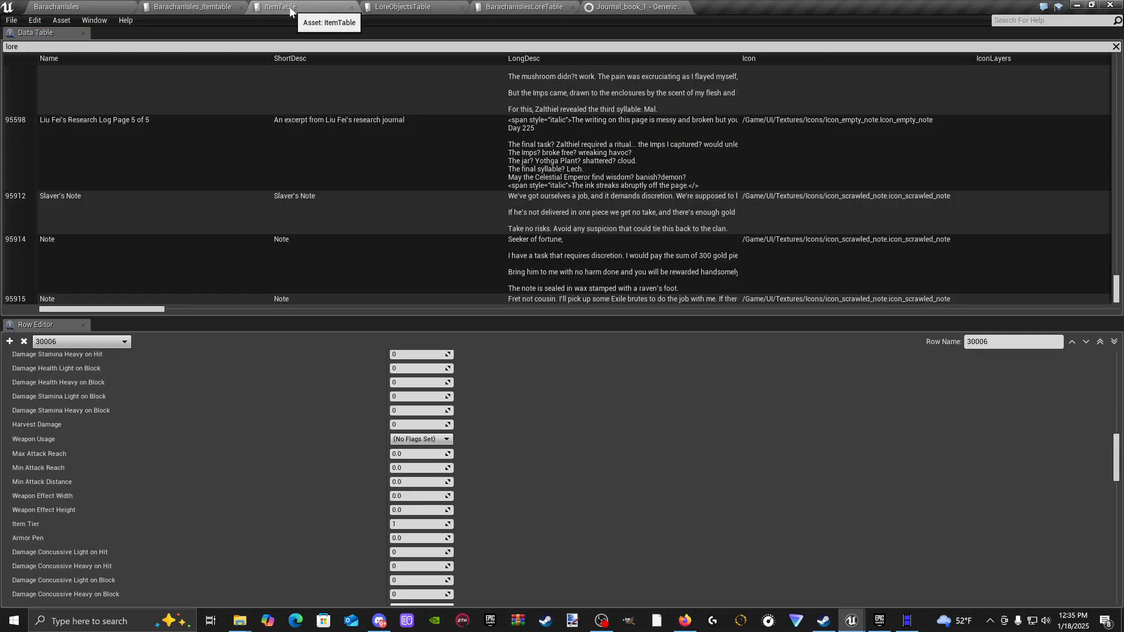
click(351, 7)
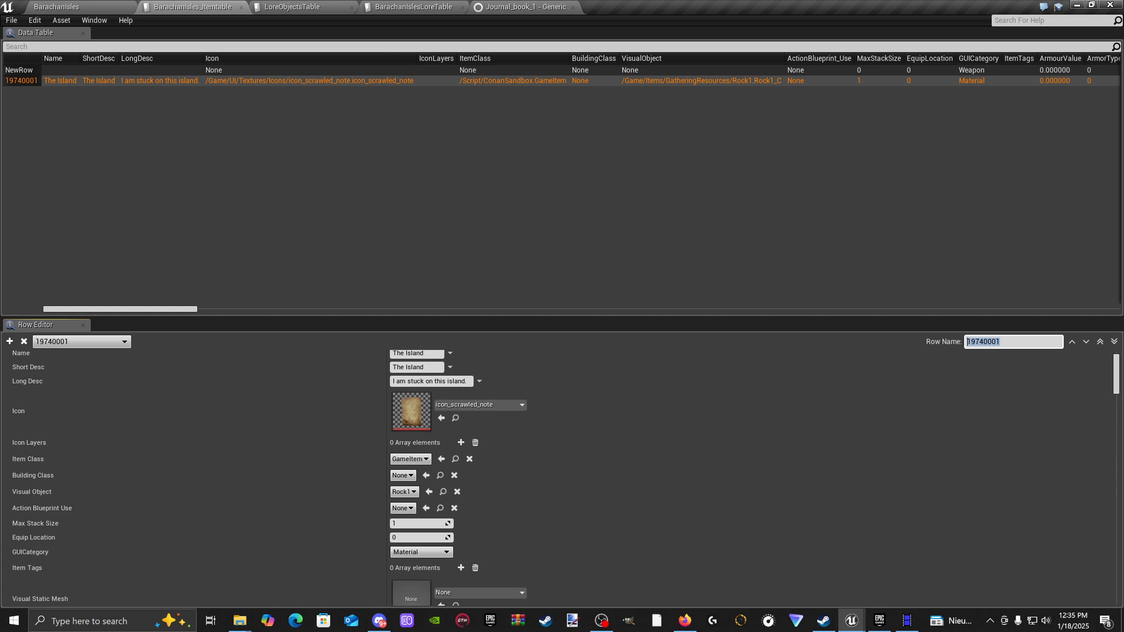
Step: Copy row name 19740001 from BarachanIsles_Itemtable and enter it as the row name of The Island Journal #1 in BarachanIslesLoreTable
right_click(991, 341)
click(1023, 387)
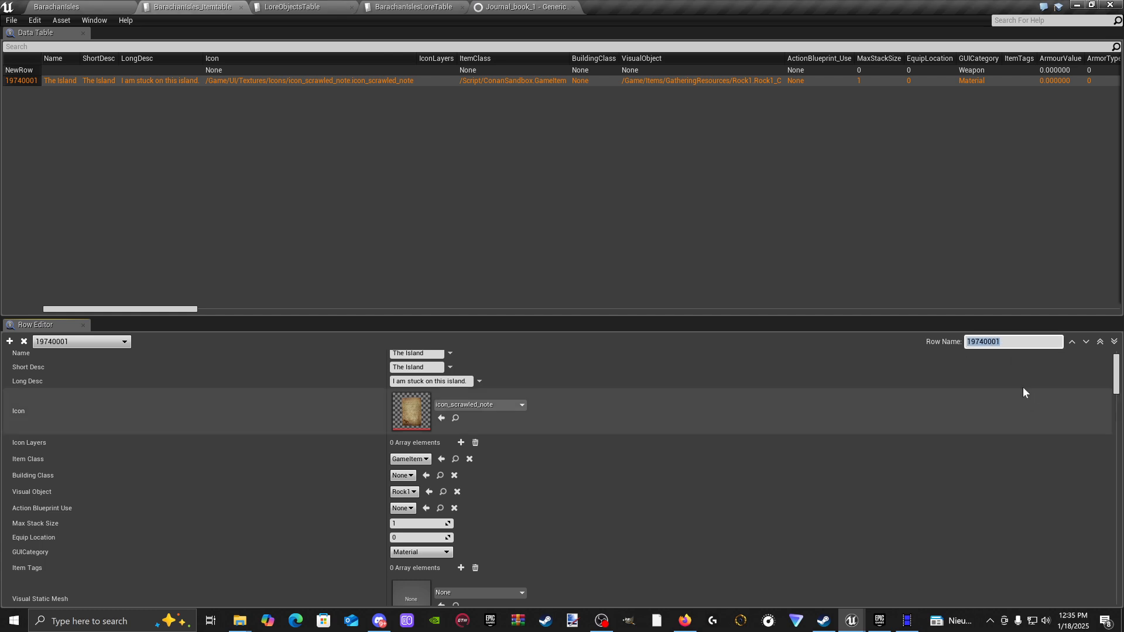
click(993, 367)
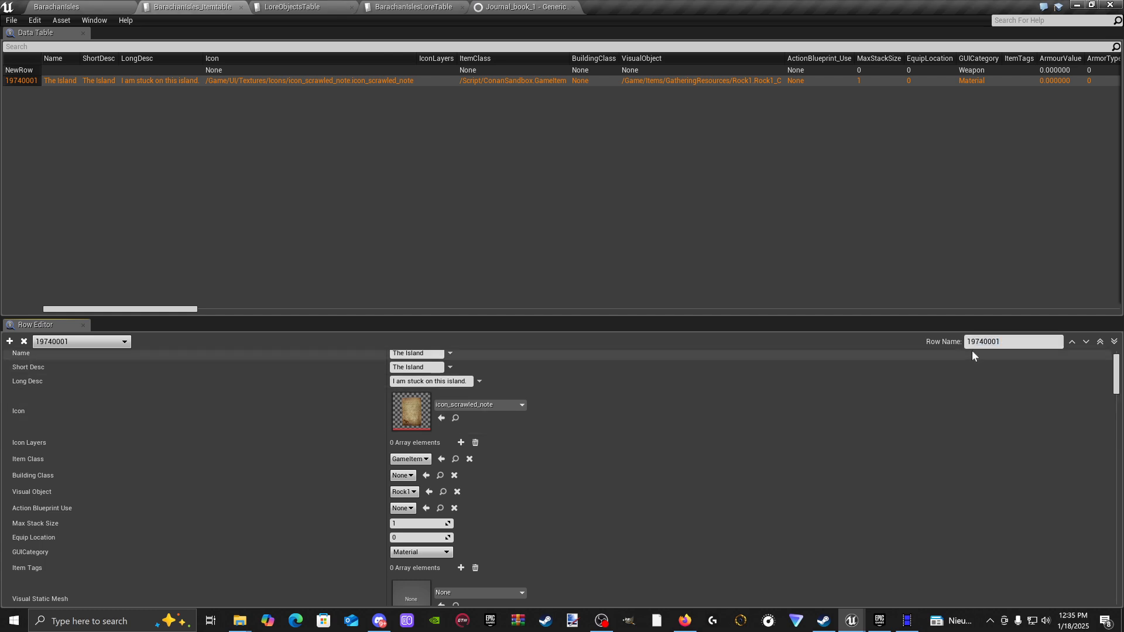
click(406, 8)
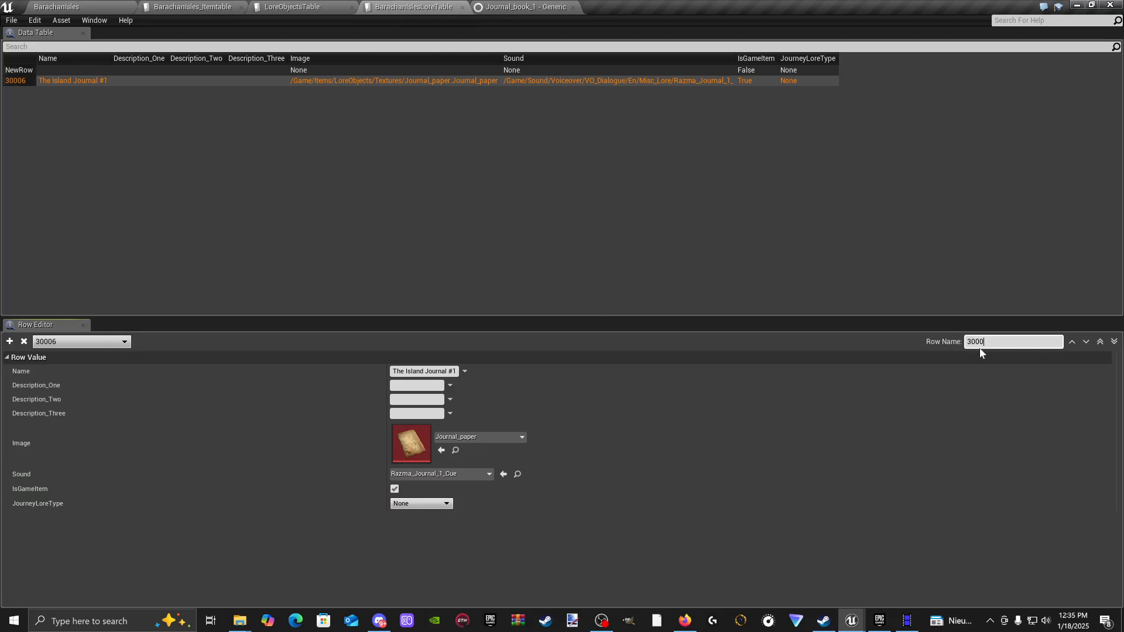
key(ctrl+v)
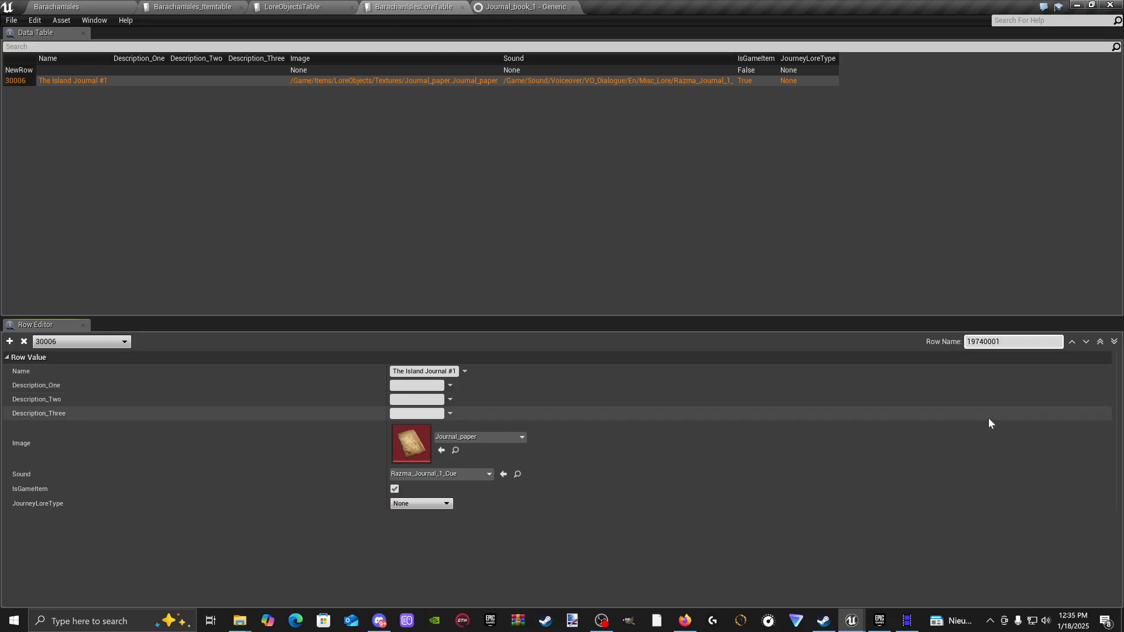
Step: Set the lore table row's name to 19740001 and save the table
key(Return)
click(11, 19)
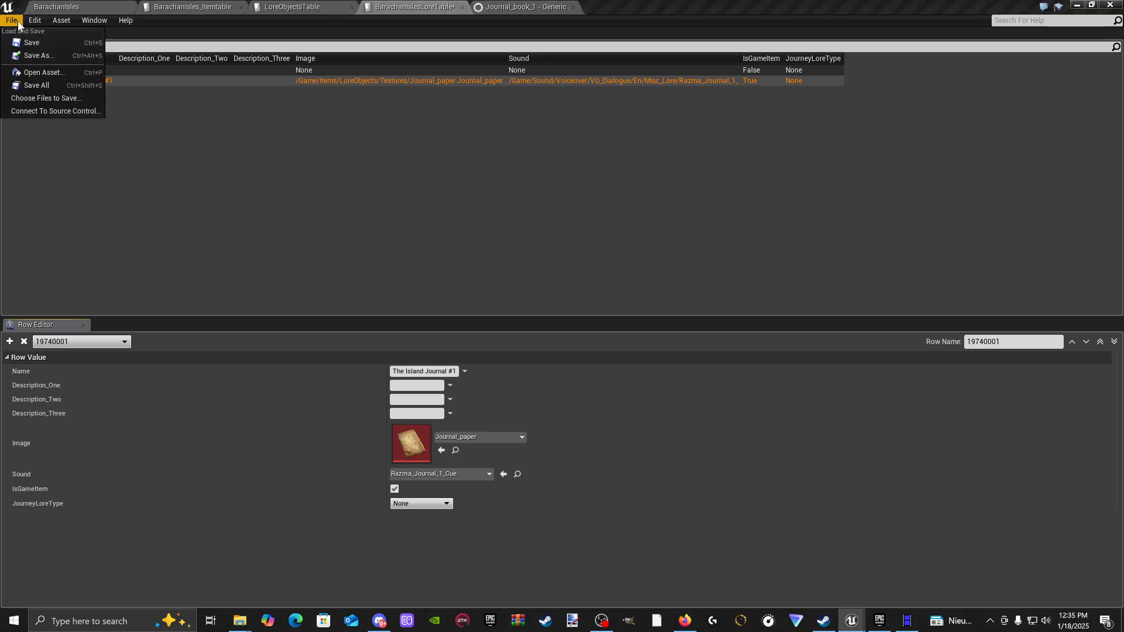
click(35, 40)
Step: Close the original LoreObjectsTable
click(320, 6)
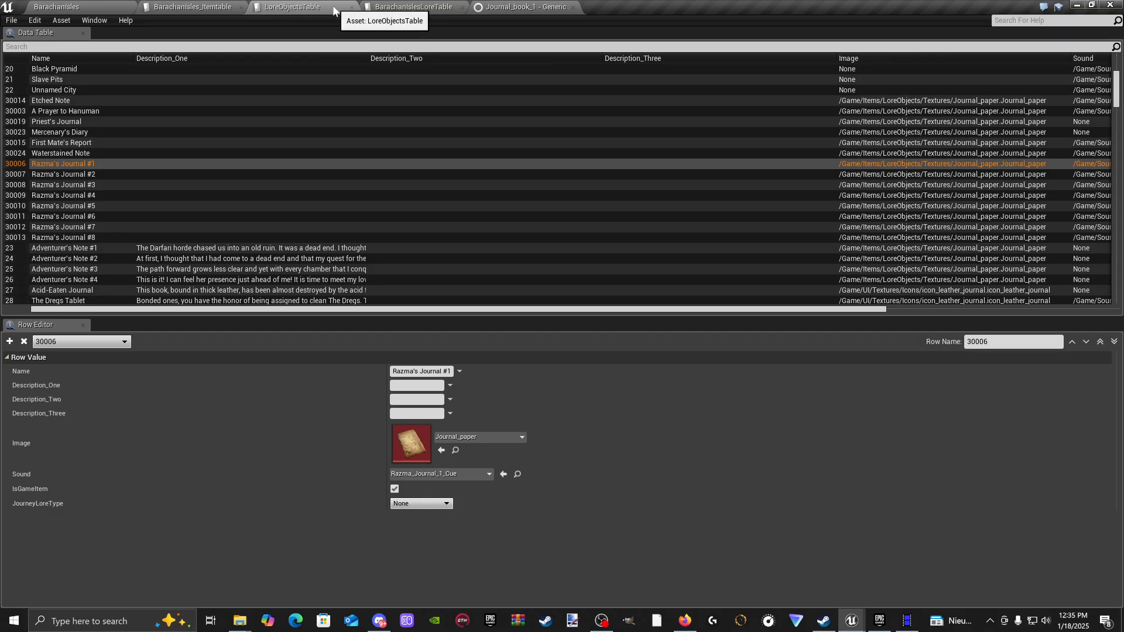
click(351, 6)
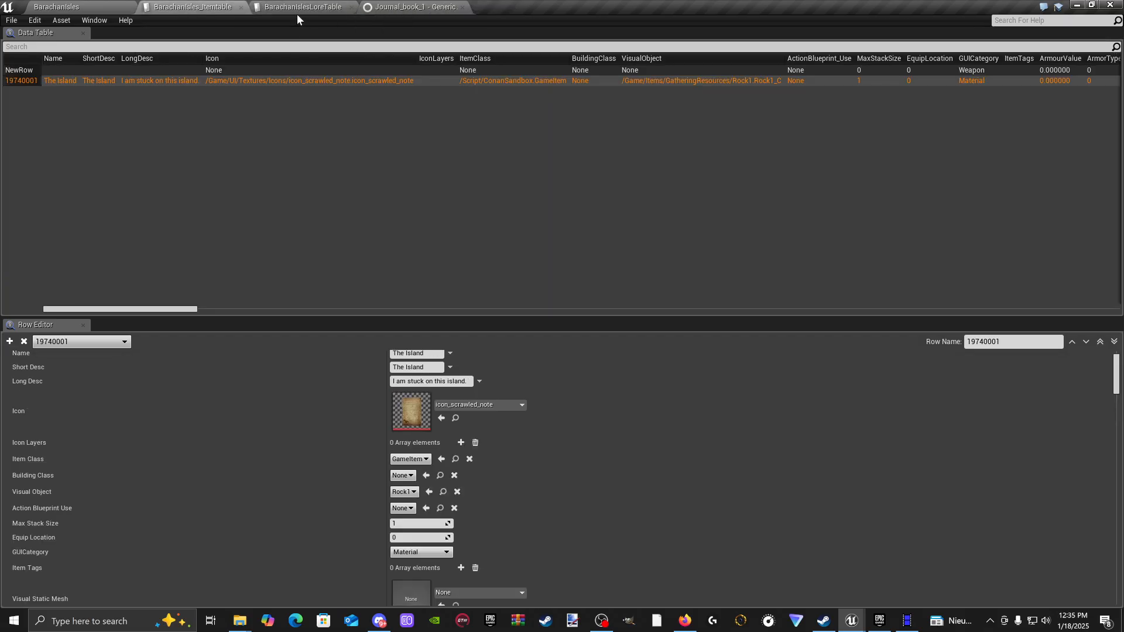
Step: Compare the row names and values of the journal entry in BarachanIsles_Itemtable and BarachanIslesLoreTable, and check the Journal_book_1 sound asset
click(115, 104)
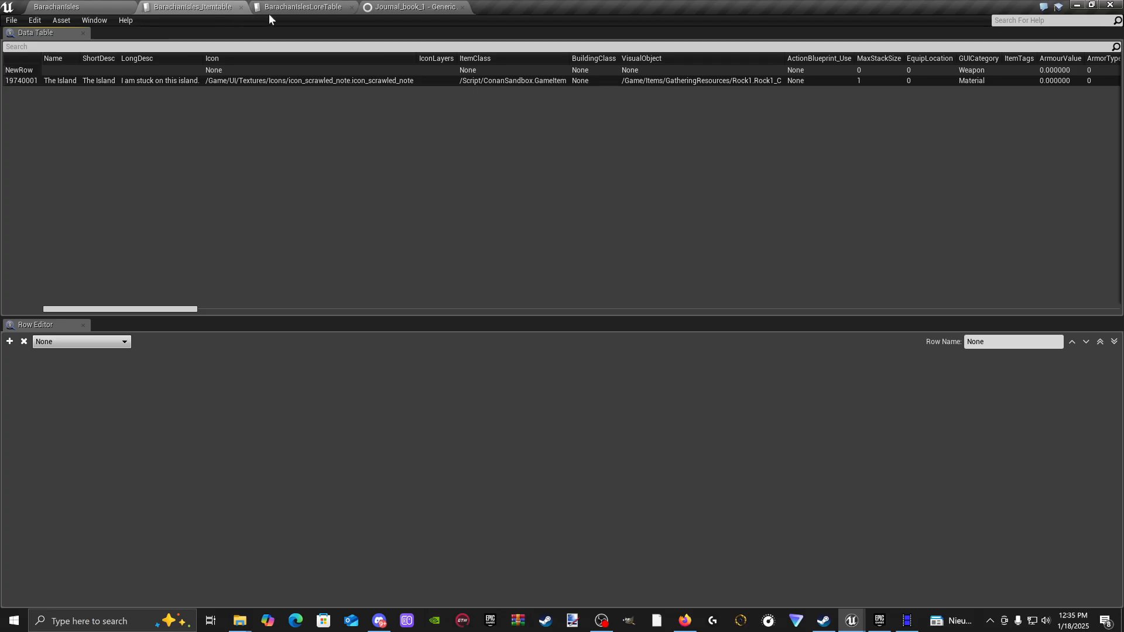
click(289, 8)
click(174, 4)
click(173, 80)
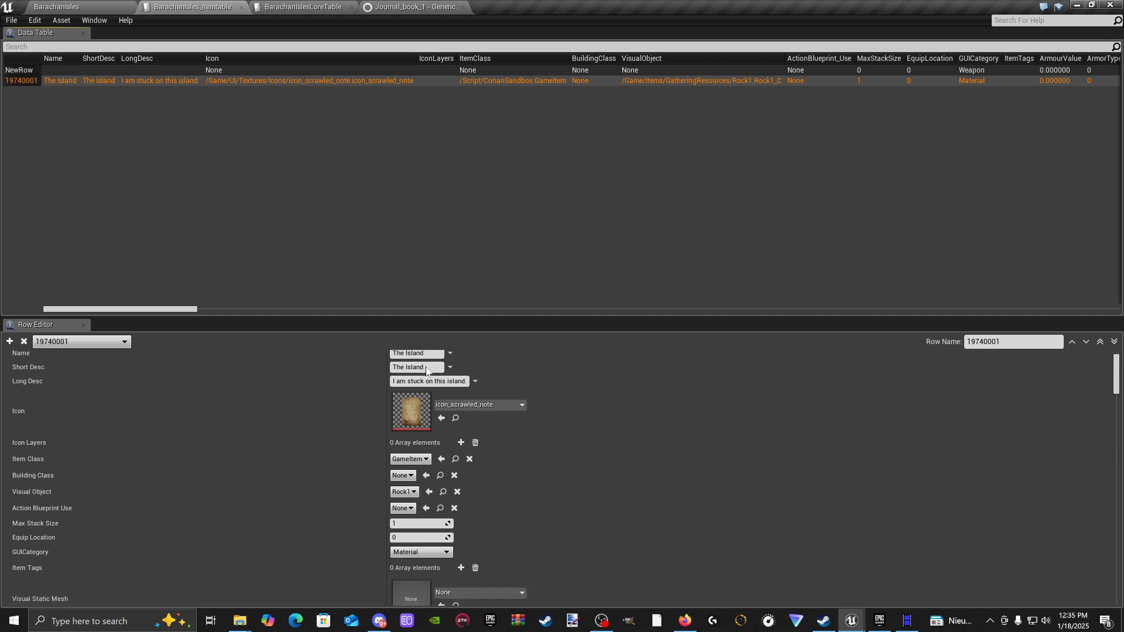
scroll(430, 394, down, 2)
scroll(433, 416, up, 3)
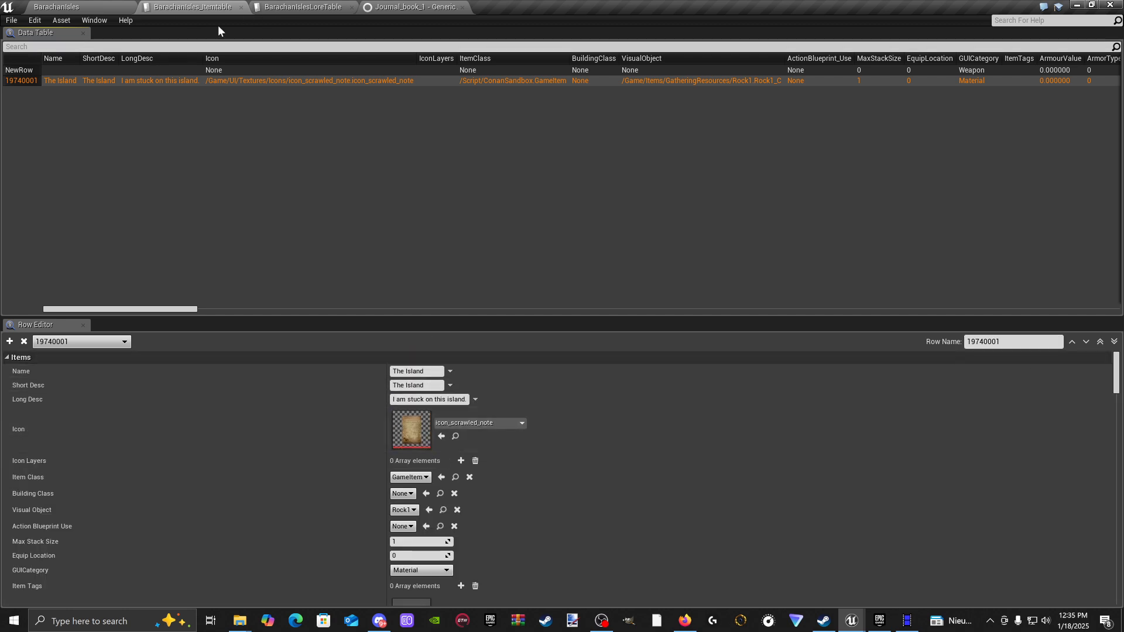
click(303, 7)
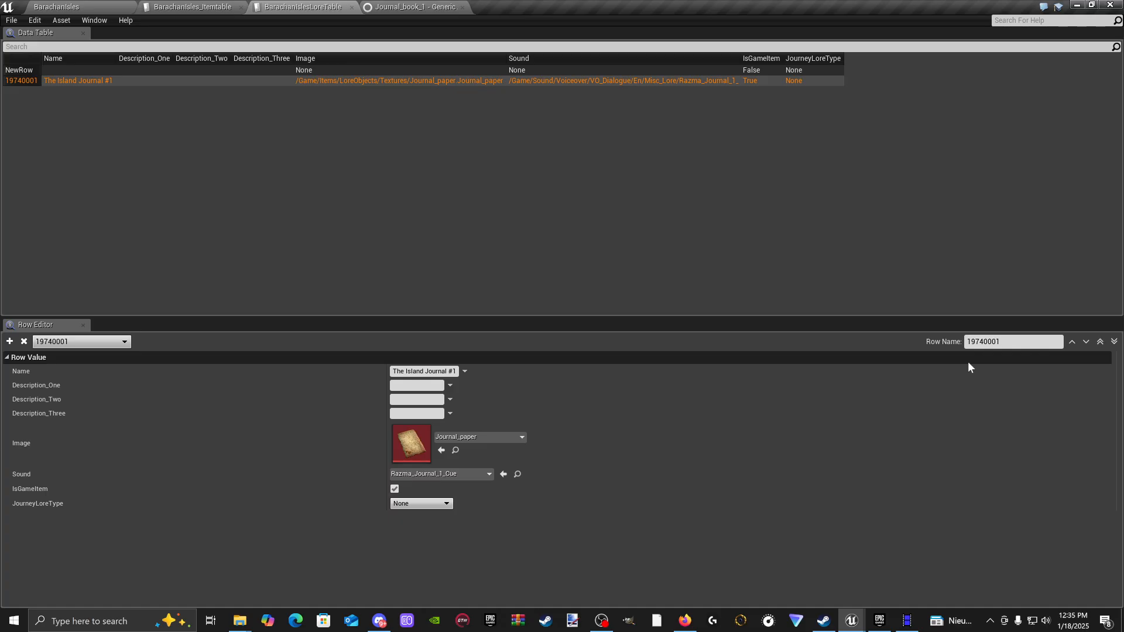
click(409, 7)
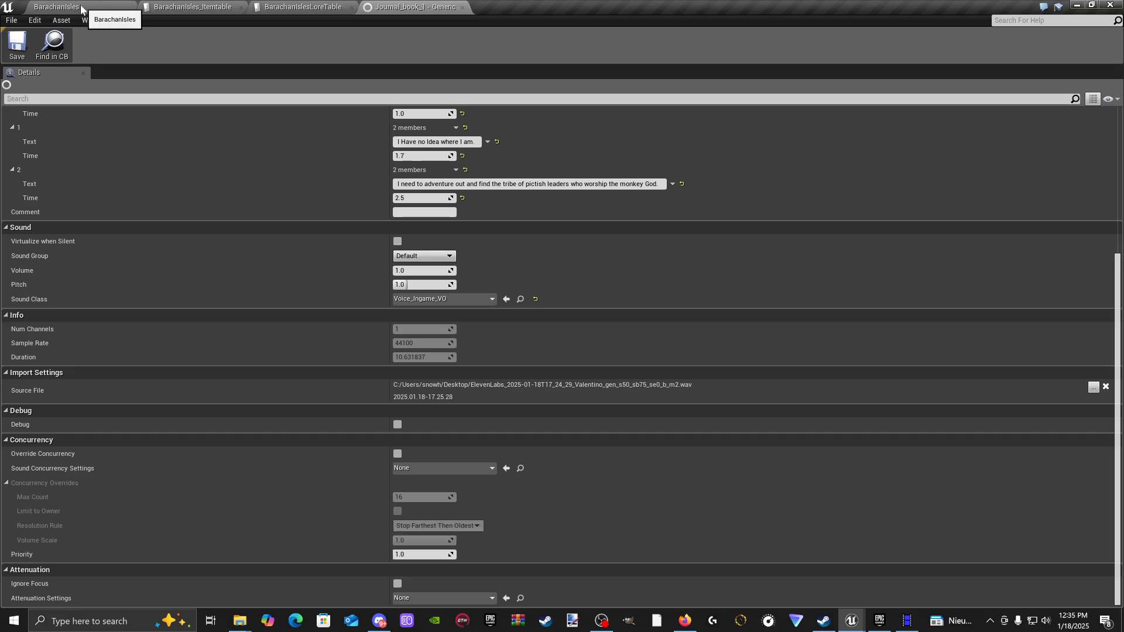
Step: Copy the row name 19740001 from BarachanIsles_Itemtable
click(189, 7)
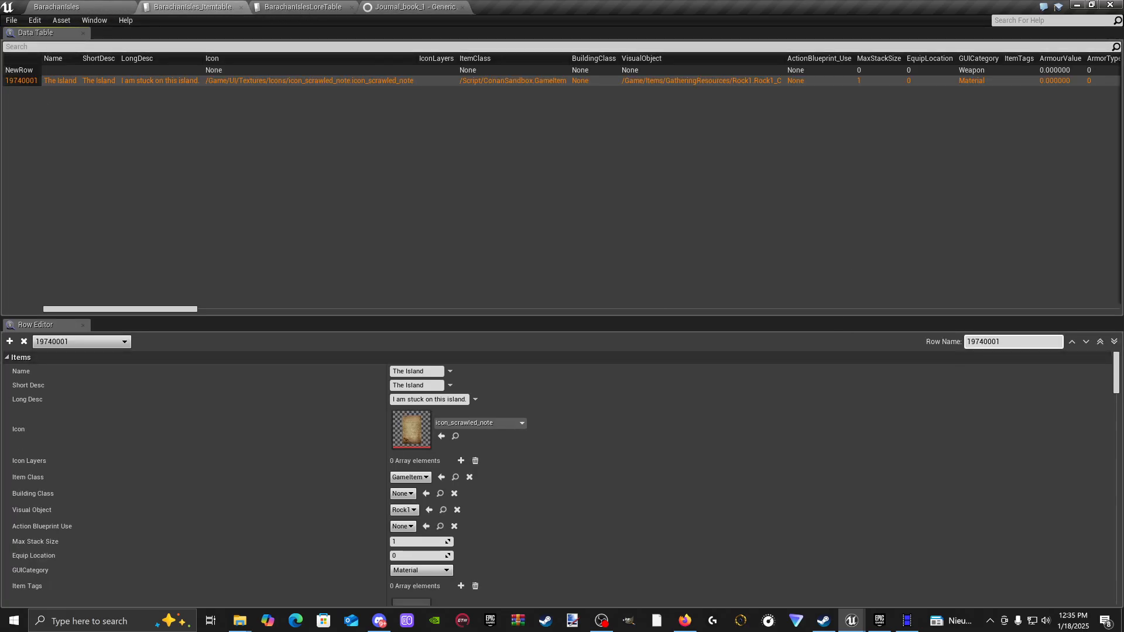
right_click(978, 341)
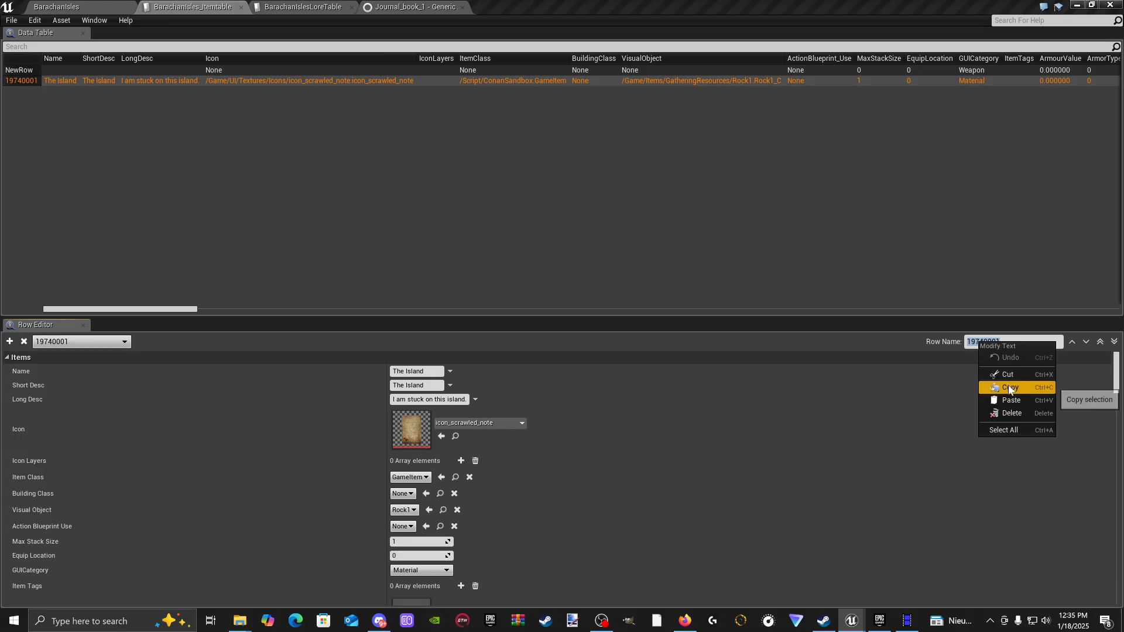
click(1008, 387)
click(954, 402)
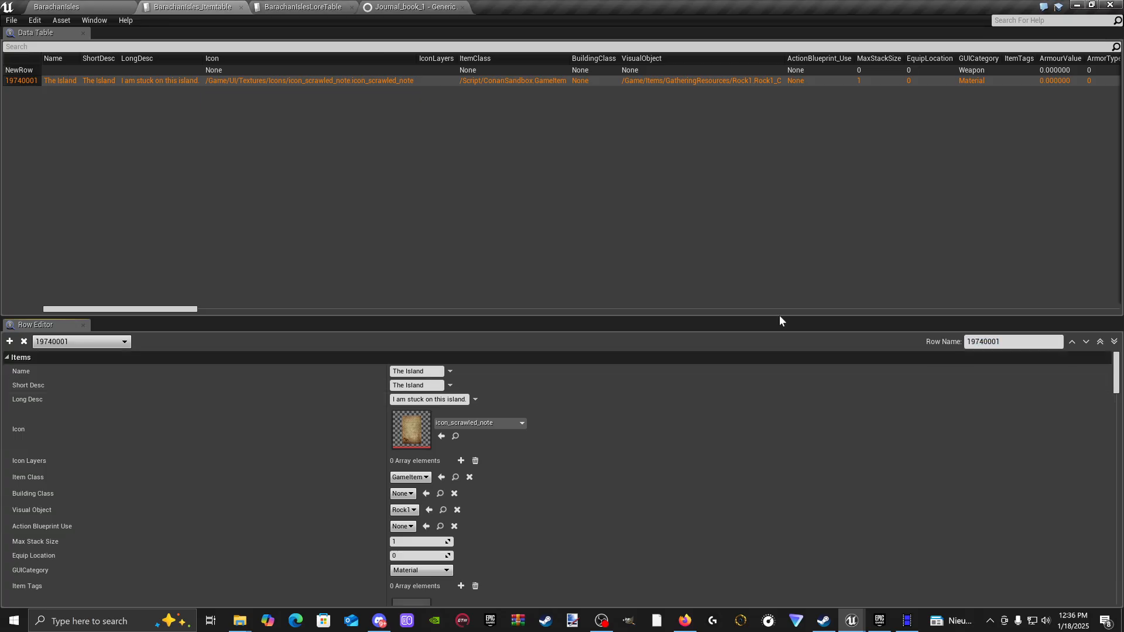
Step: Search all project content for "client" and place a BP_interactable_clientside actor on the beach in the BarachanIsles level
click(83, 9)
right_drag(548, 337, 549, 364)
key(w)
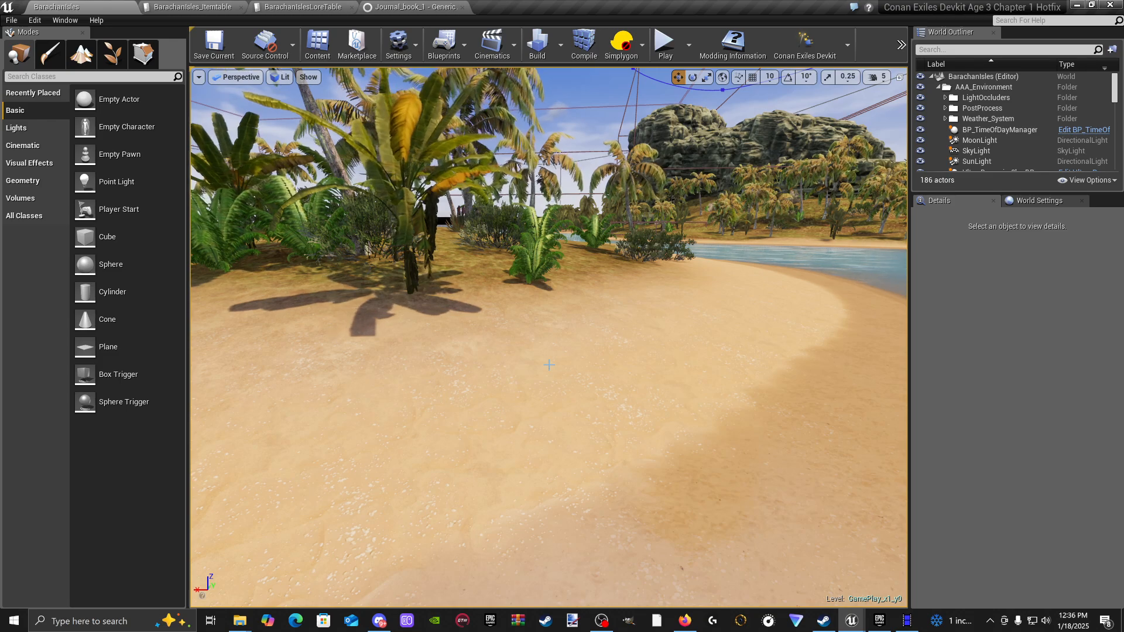
key(d)
mouse_move(549, 365)
right_down()
mouse_move(566, 364)
mouse_move(520, 373)
mouse_move(579, 363)
mouse_move(553, 379)
mouse_move(566, 377)
right_up()
key(w)
click(318, 44)
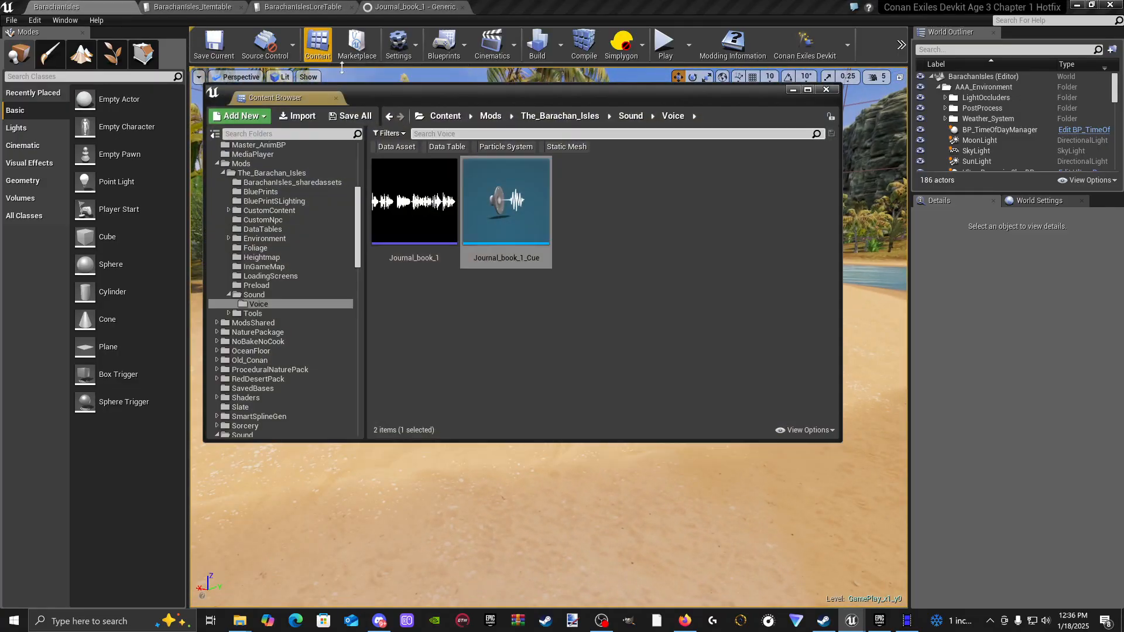
drag(384, 96, 374, 95)
click(435, 115)
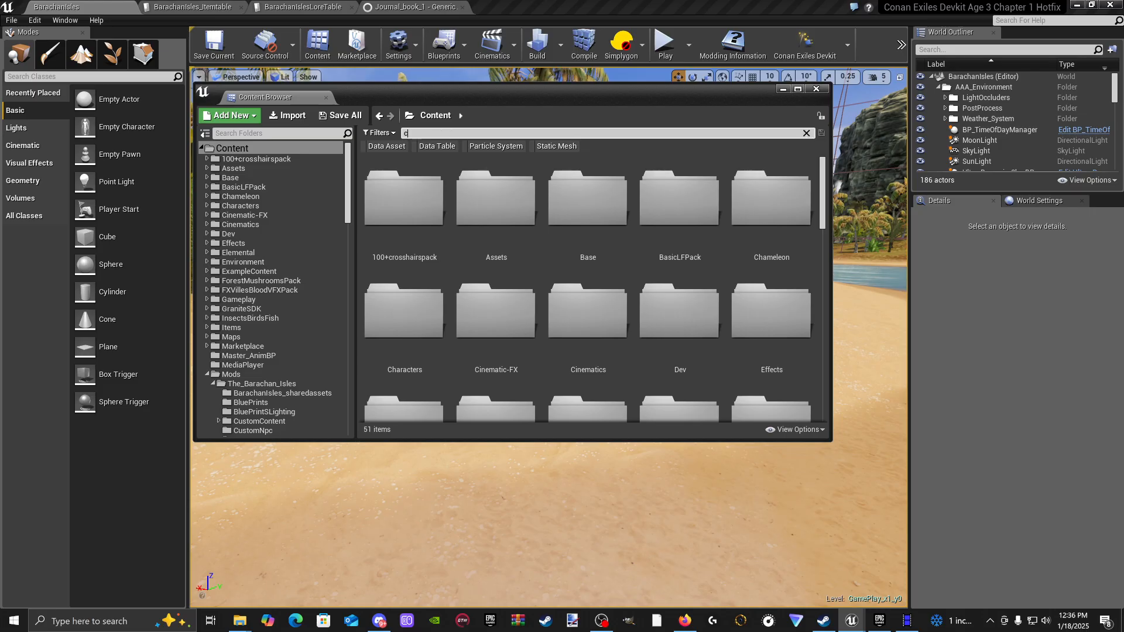
text(client)
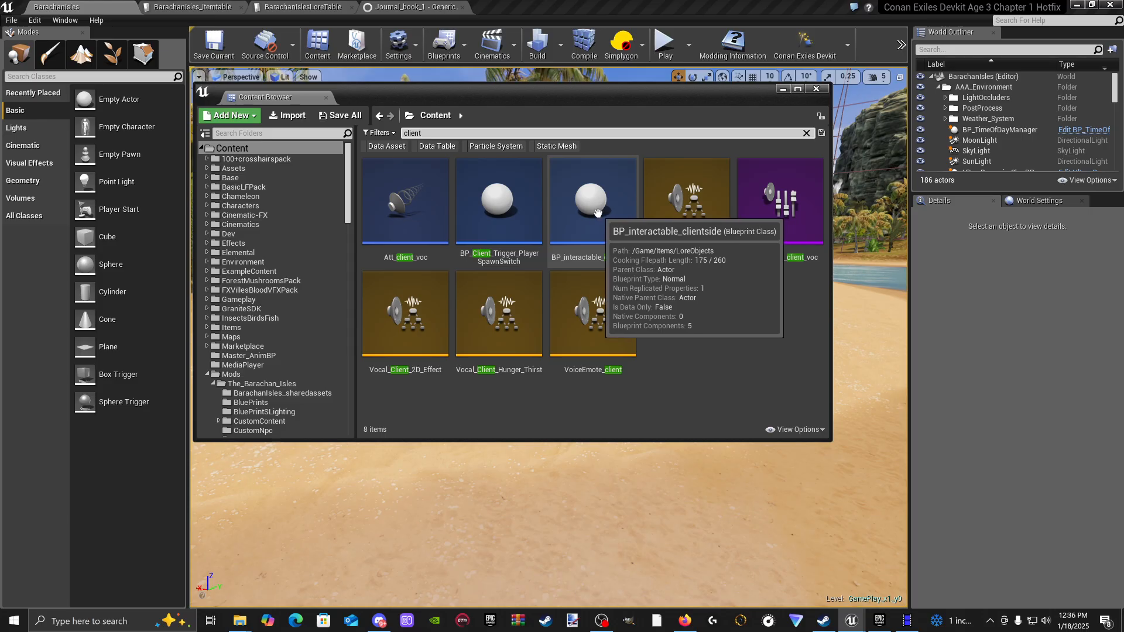
drag(603, 220, 482, 467)
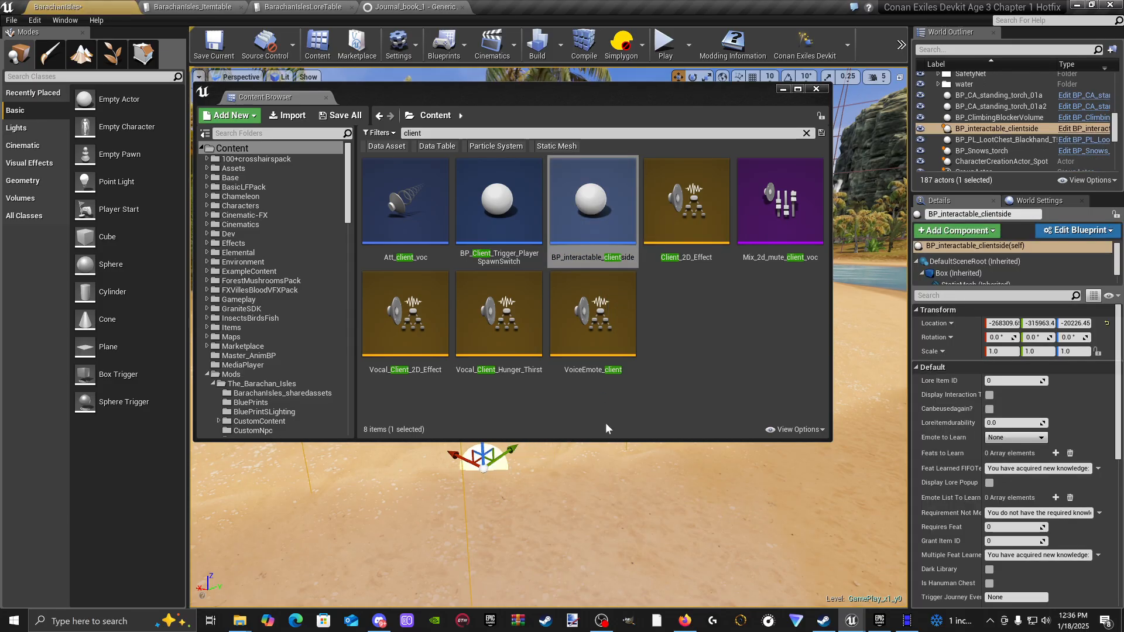
click(783, 89)
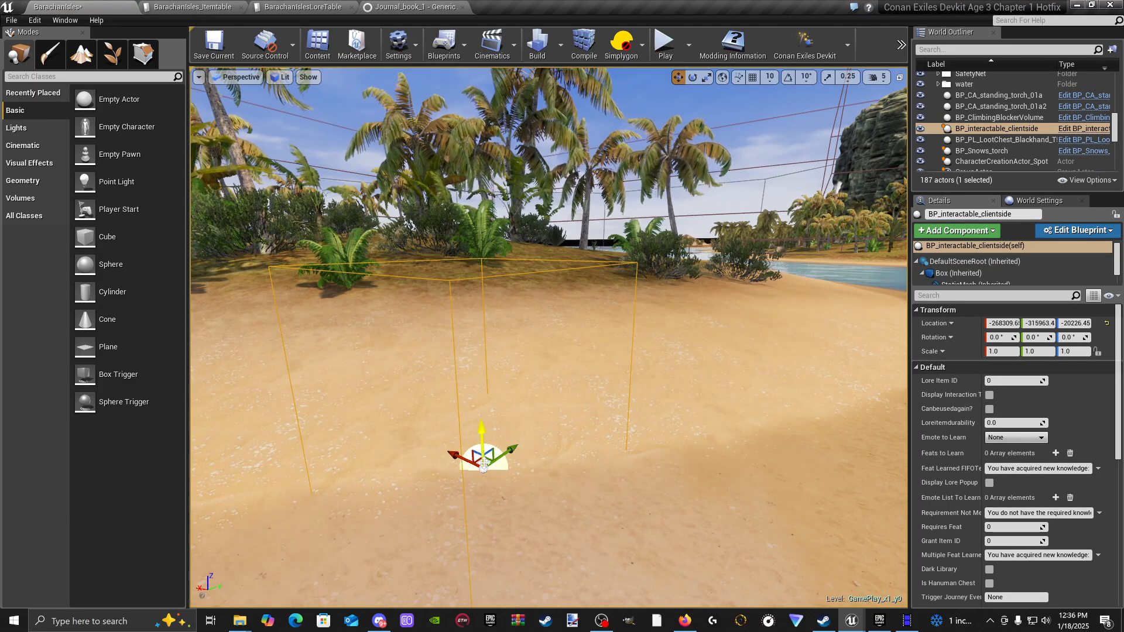
Step: Raise the interactable actor to about Z -20165 and shift it along the X axis to about -268067
key(f)
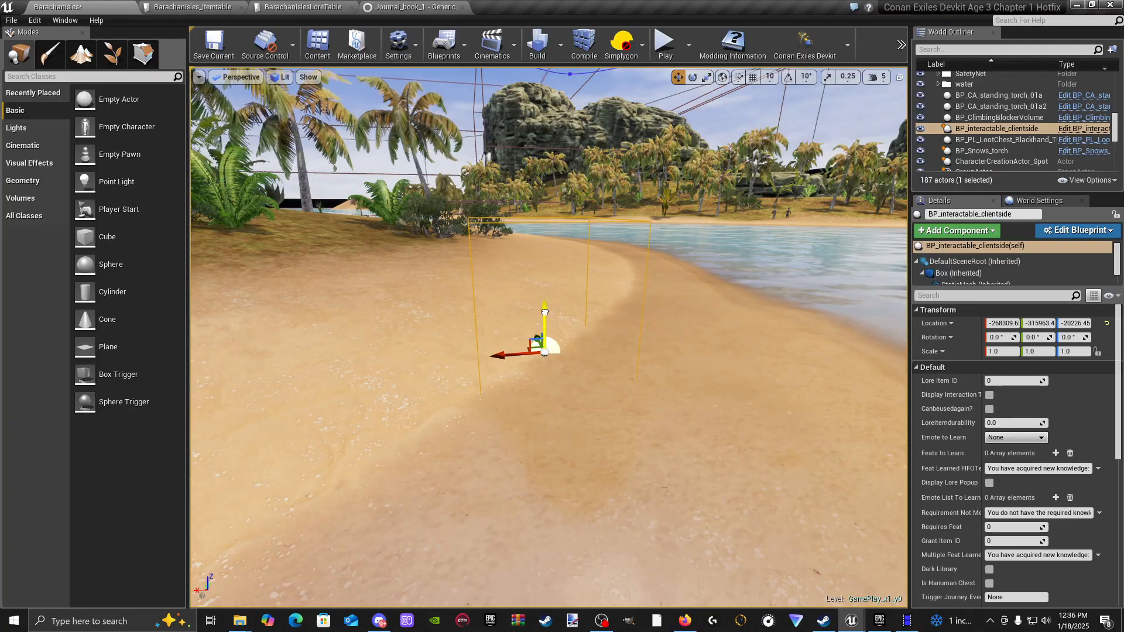
drag(544, 316, 544, 284)
drag(508, 325, 332, 325)
key(f)
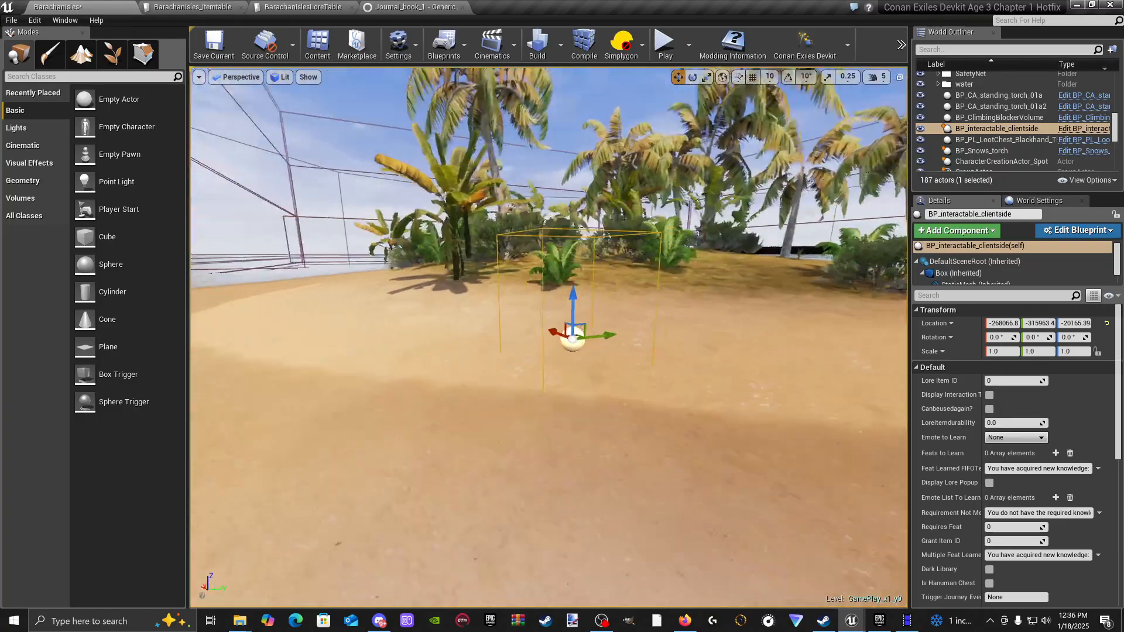
Step: Save the GamePlay_x1_y0 sublevel from the Levels window and close that window
click(68, 21)
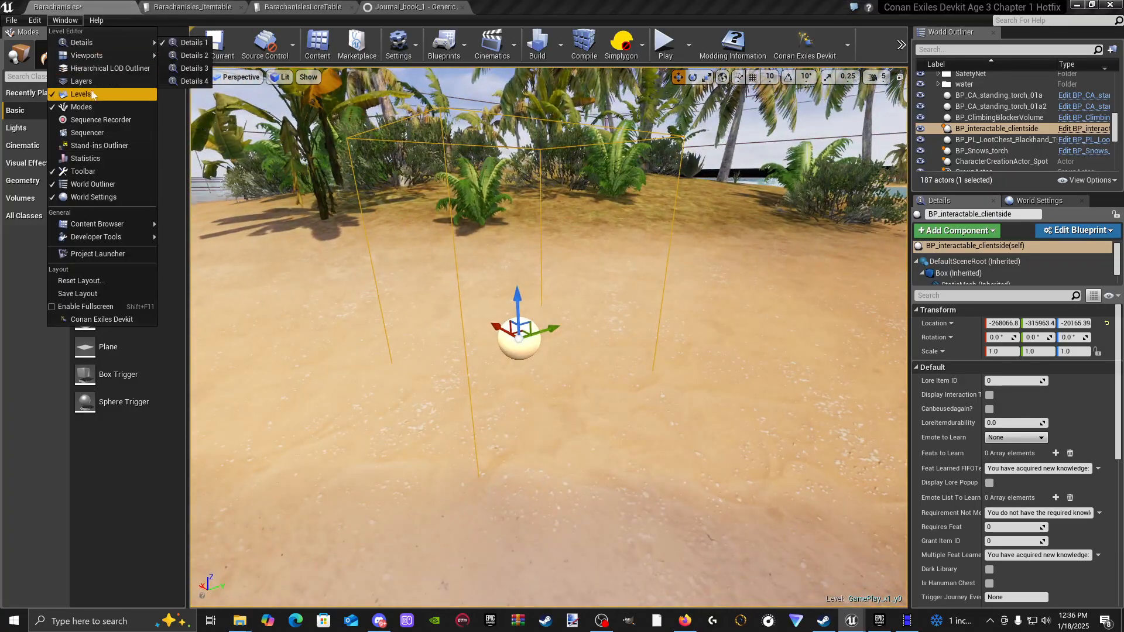
click(88, 95)
click(421, 346)
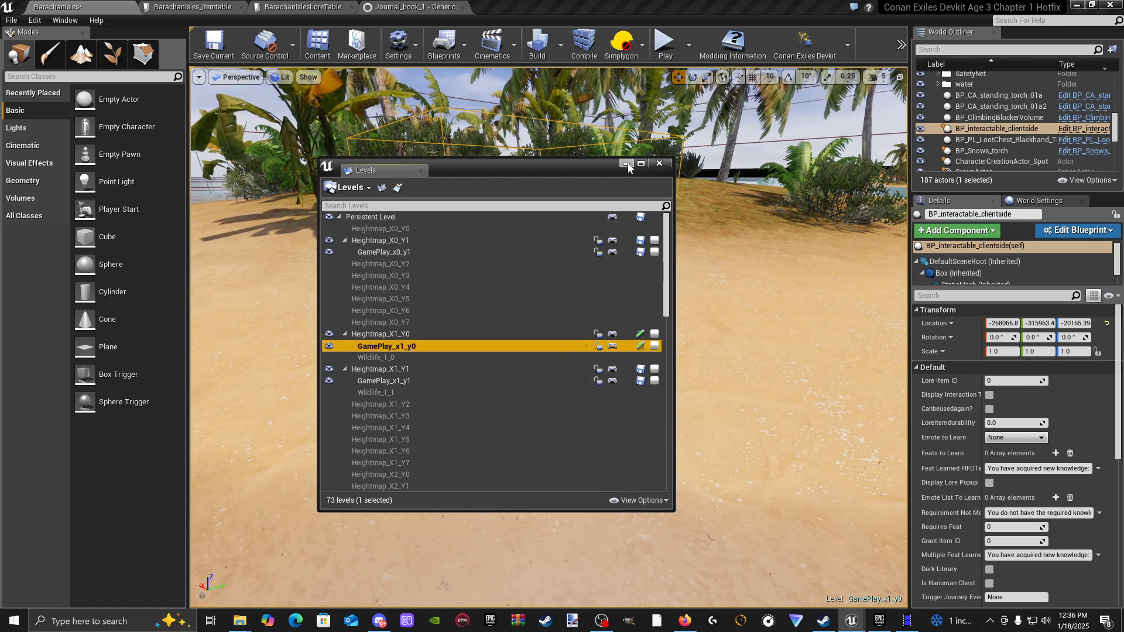
click(641, 346)
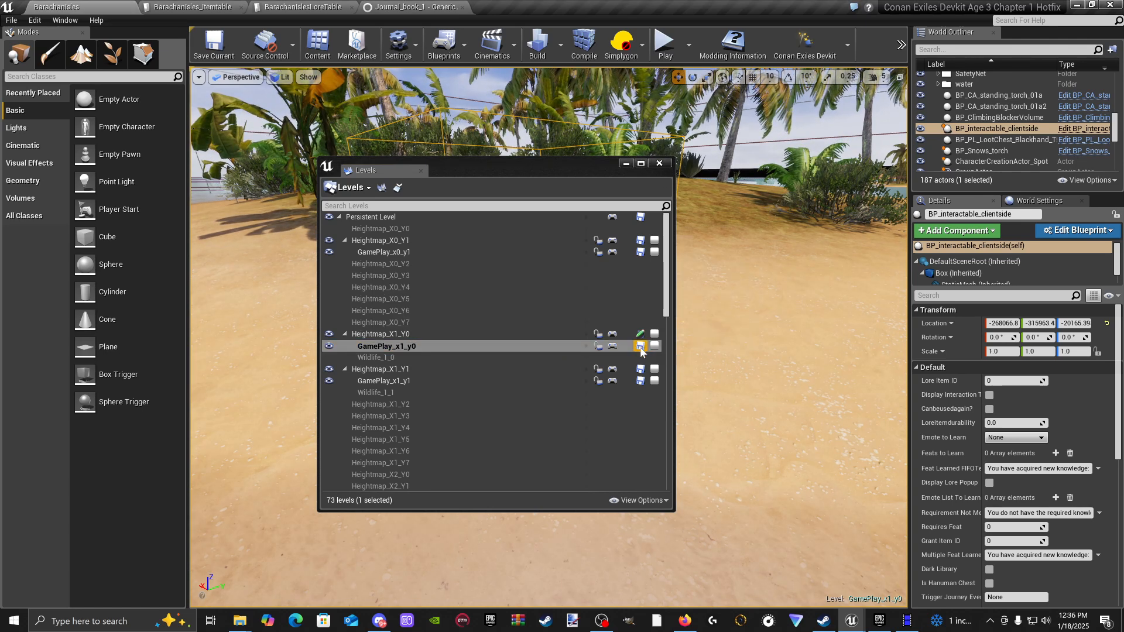
click(659, 163)
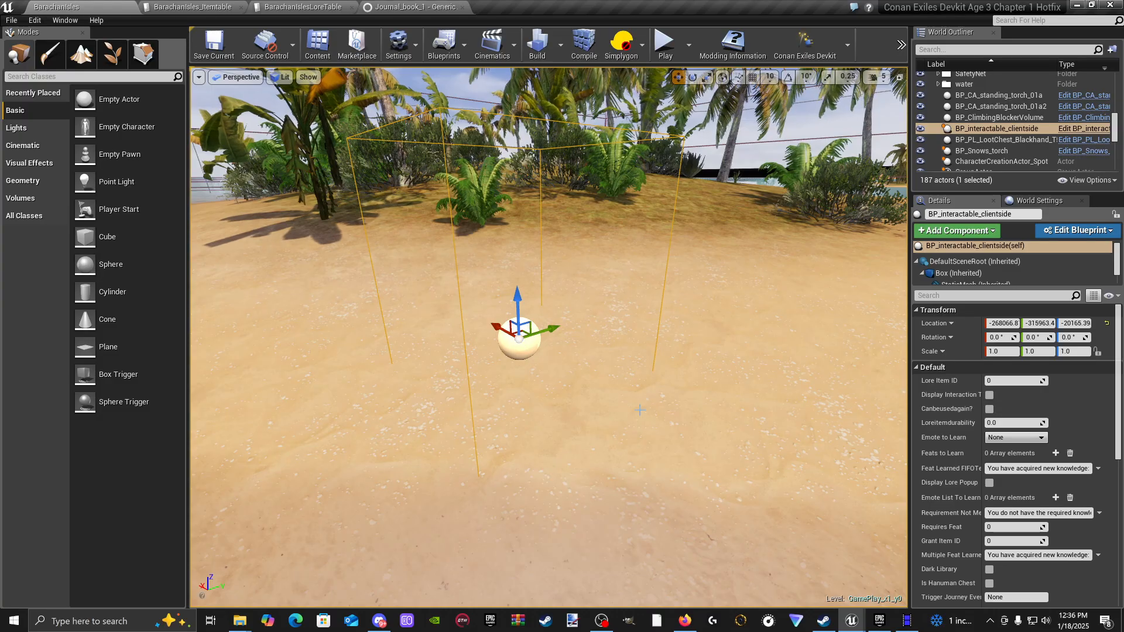
scroll(639, 410, down, 5)
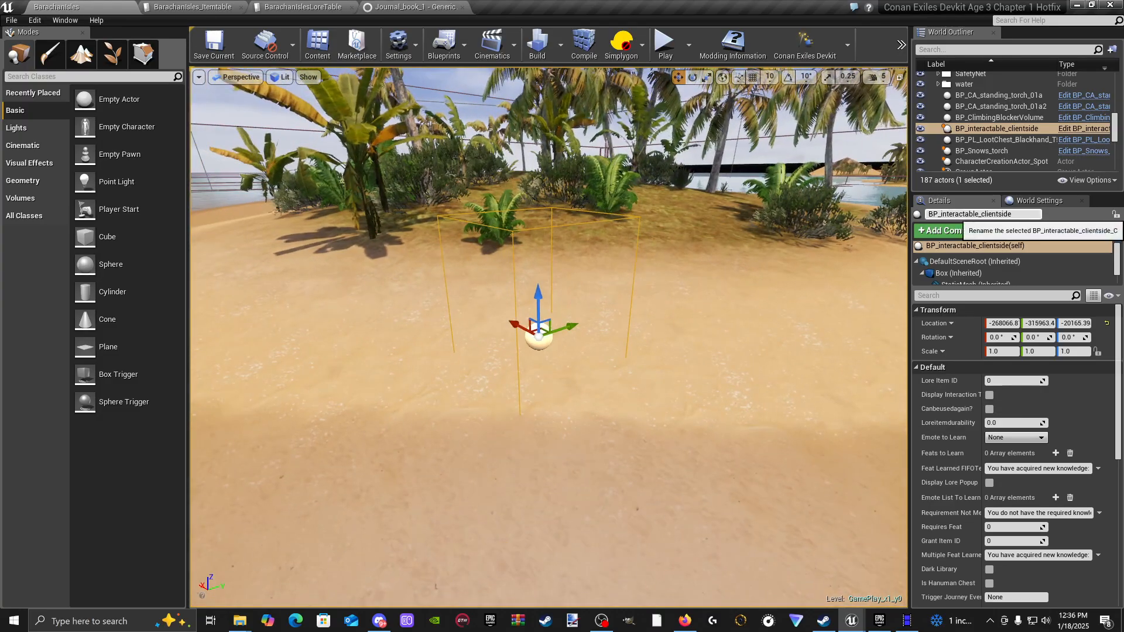
scroll(640, 410, up, 4)
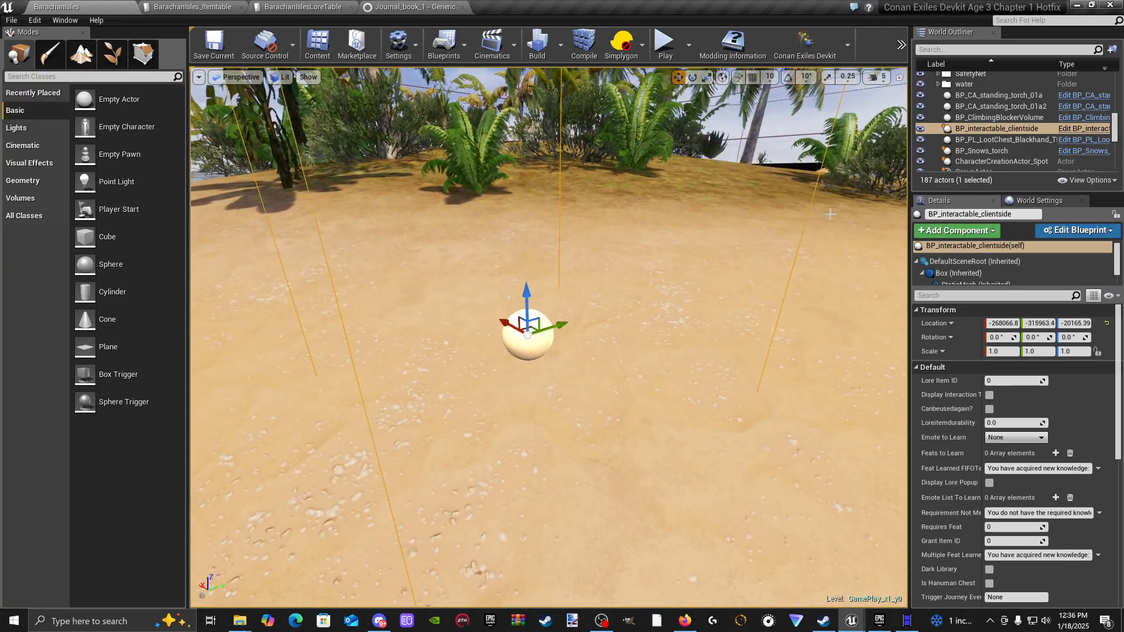
right_drag(830, 214, 823, 230)
scroll(822, 229, down, 3)
mouse_move(586, 317)
right_down()
mouse_move(586, 380)
mouse_move(586, 317)
right_up()
key(s)
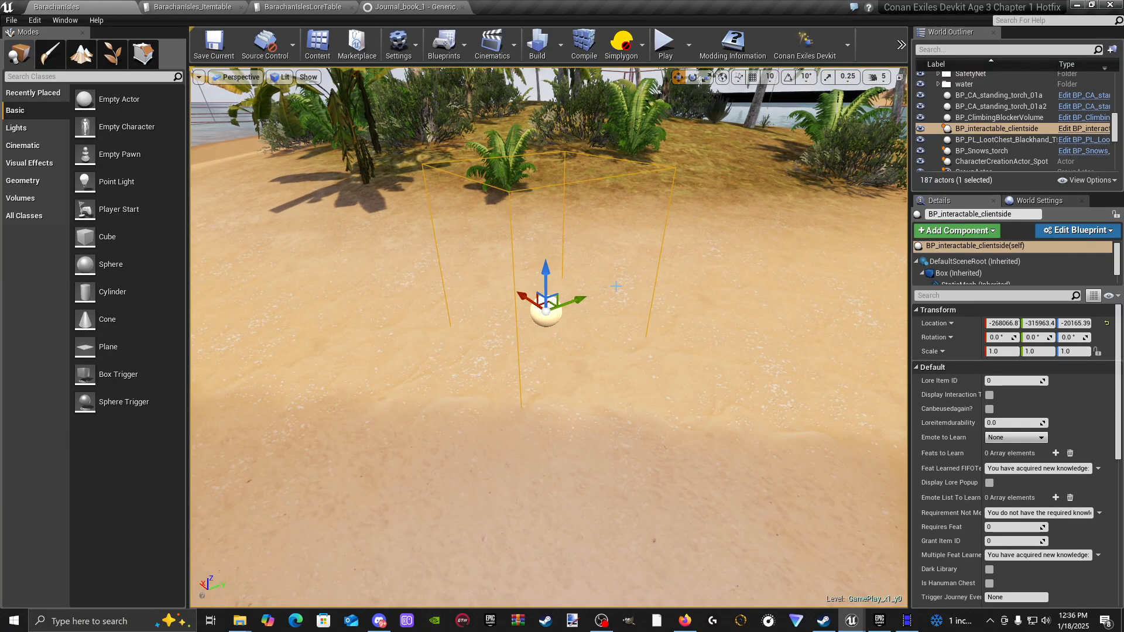
Step: Move the BP_interactable_clientside actor into a new World Outliner folder named Journals and reselect the actor
right_click(947, 128)
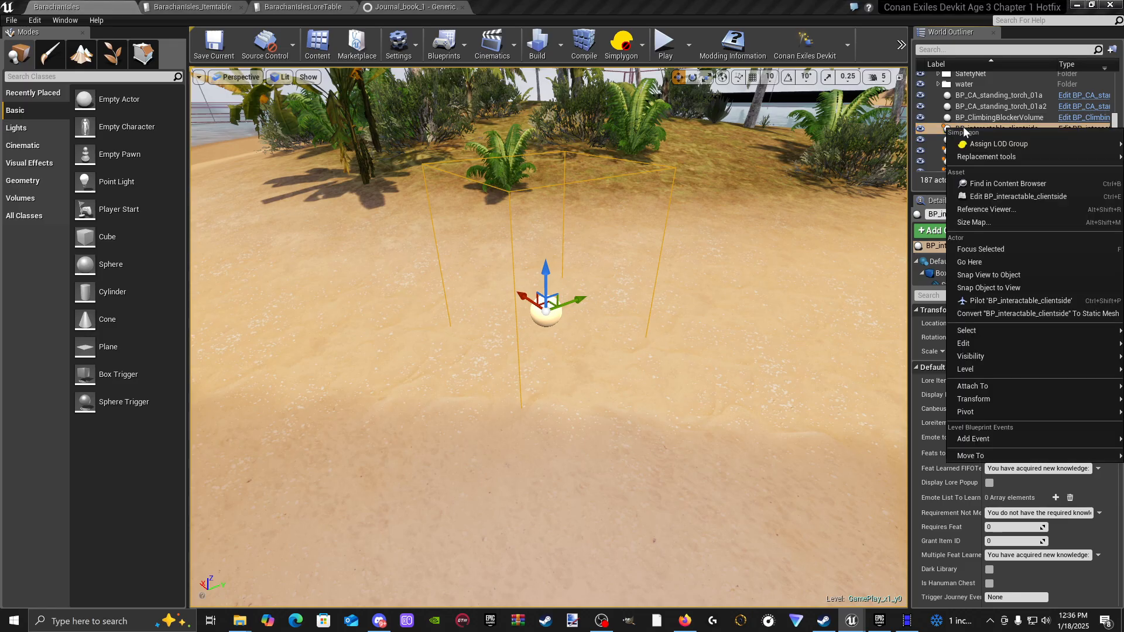
mouse_move(983, 455)
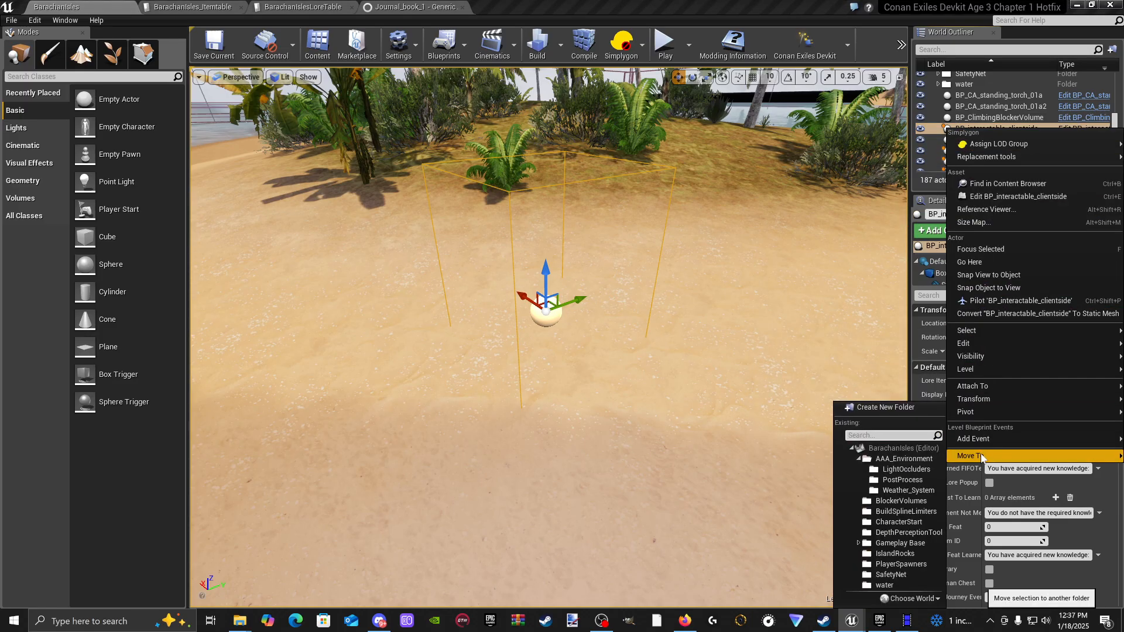
click(900, 410)
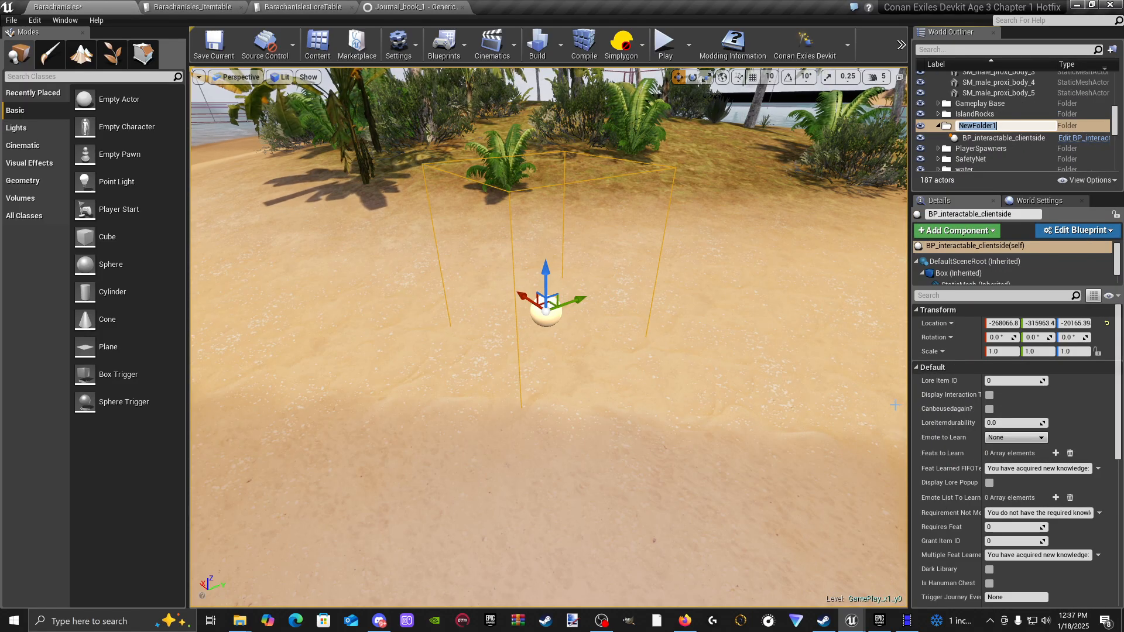
key(BackSpace)
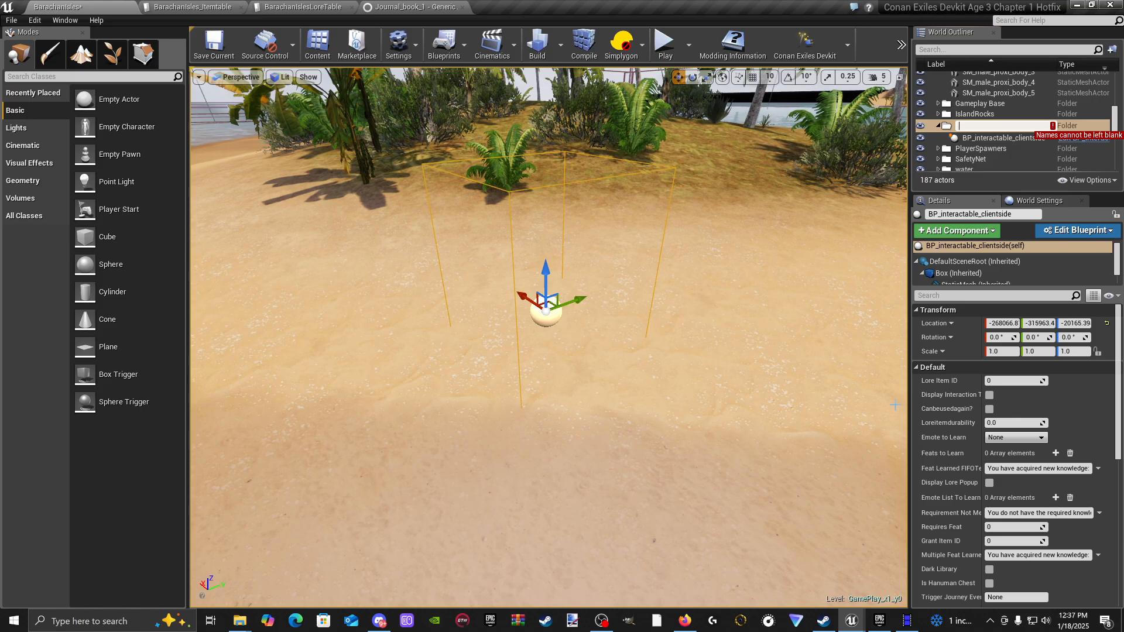
text(Journals)
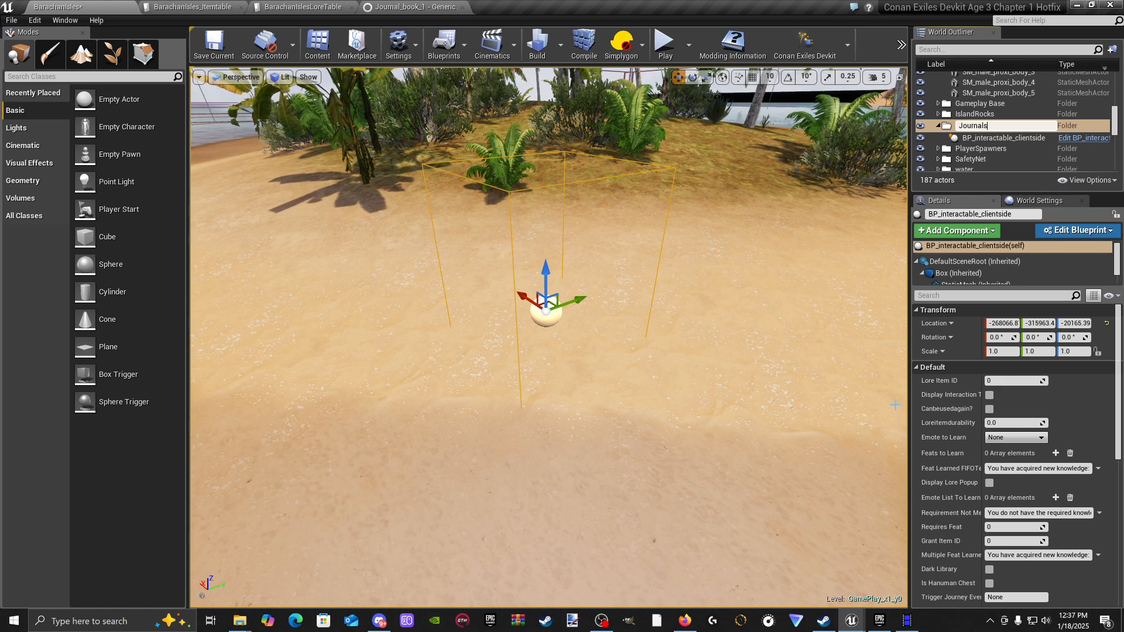
key(Return)
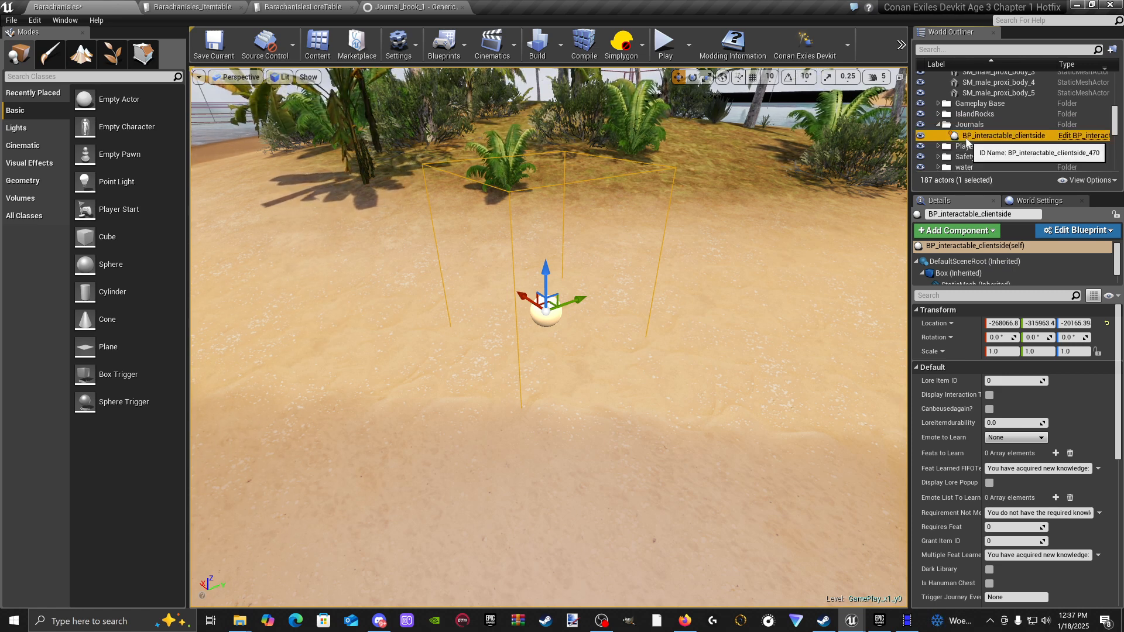
click(963, 126)
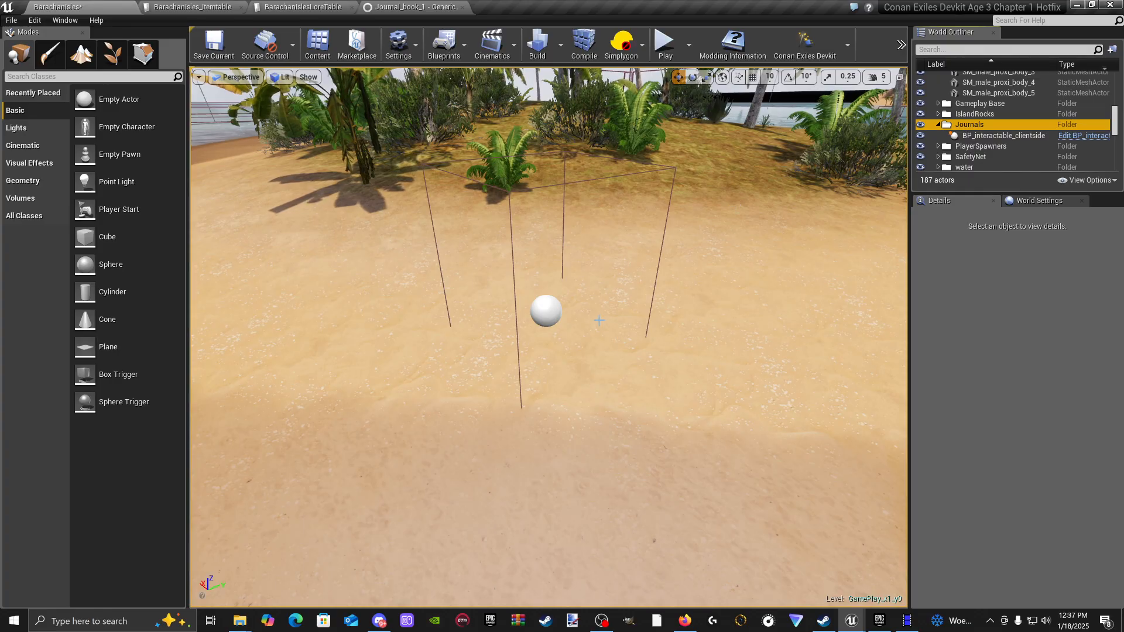
click(536, 317)
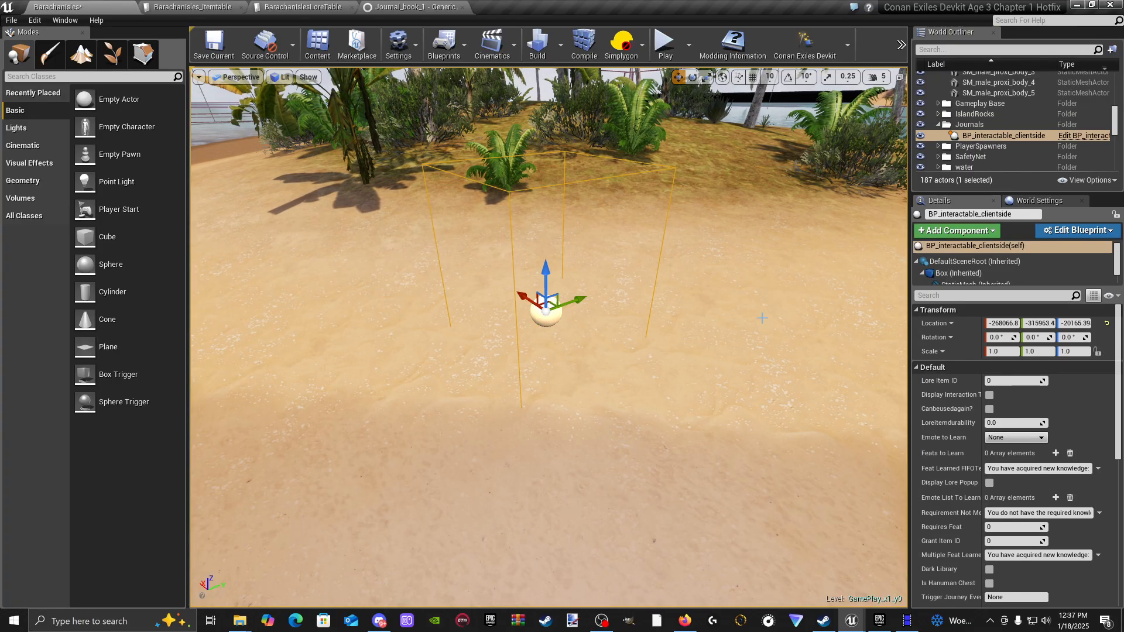
right_drag(626, 314, 629, 322)
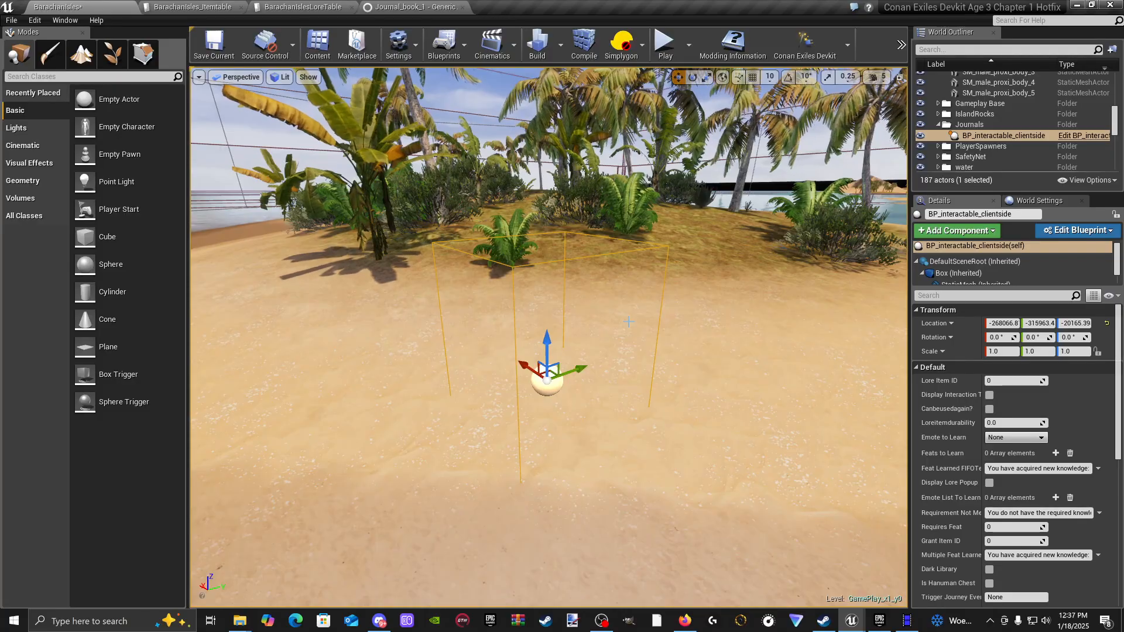
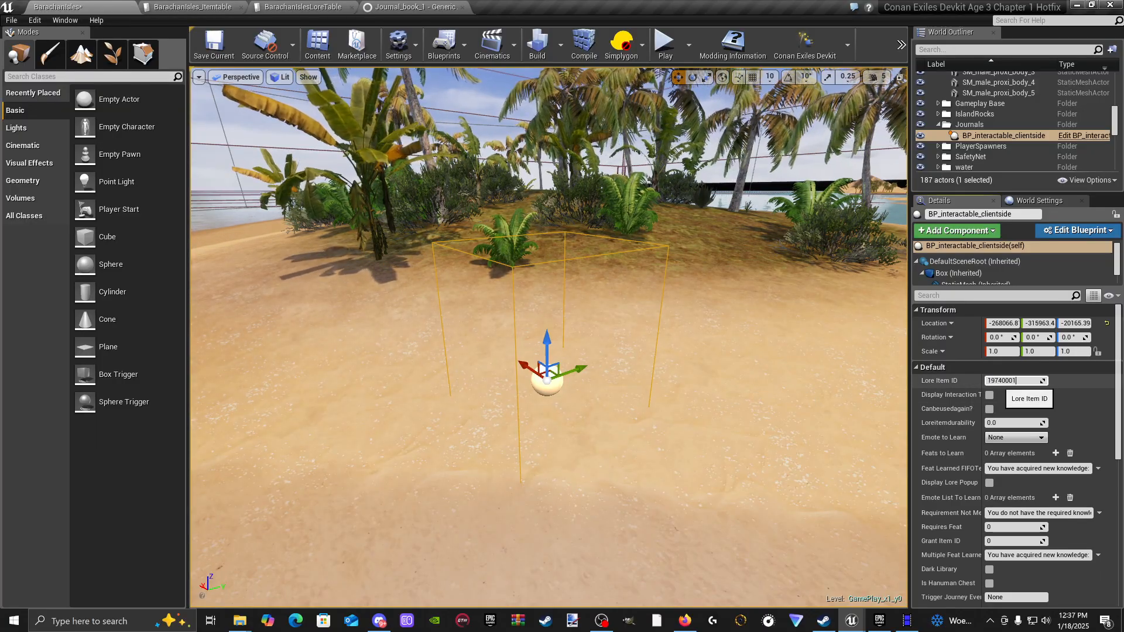
Step: Set the interactable actor's Lore Item ID to 19740001 and enable its Display Interaction Text and Canbeusedagain? options
key(Return)
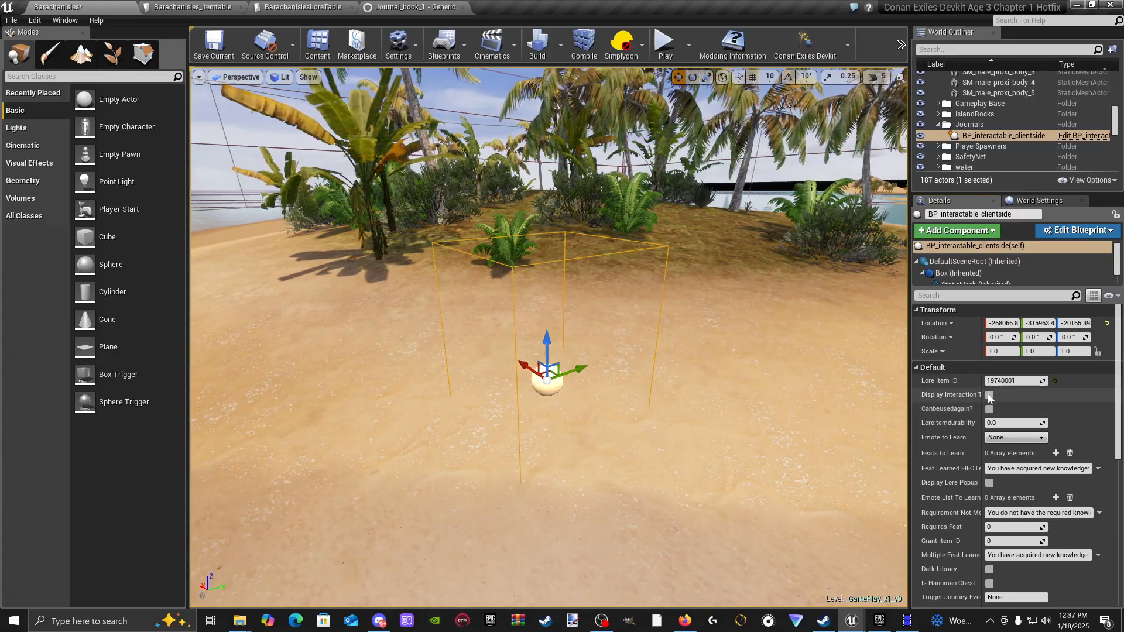
click(989, 396)
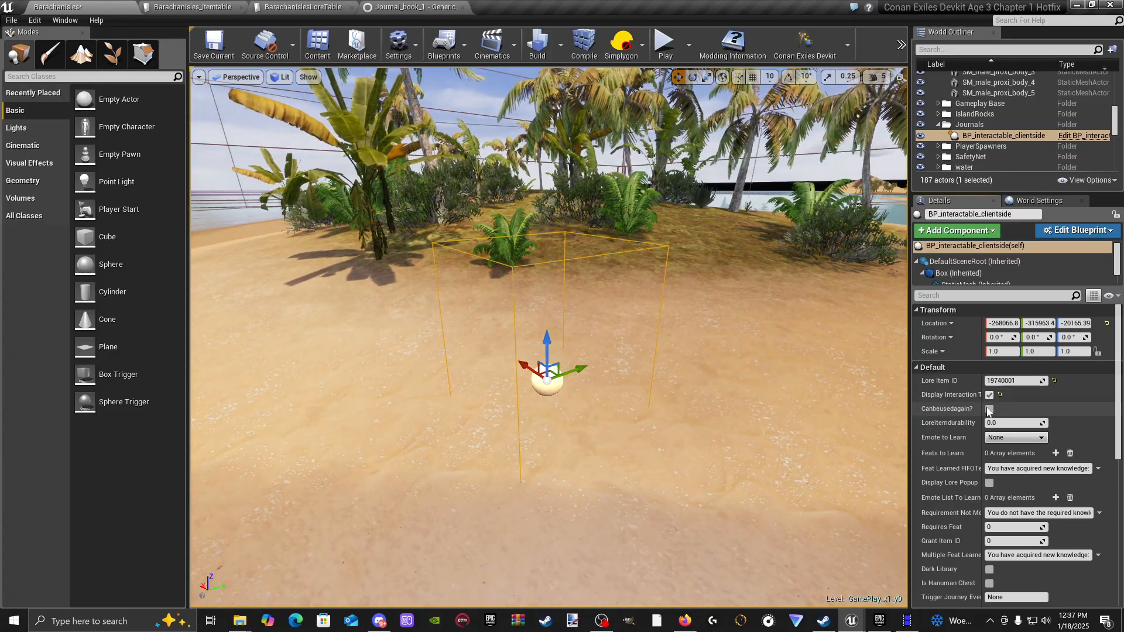
click(989, 409)
right_drag(652, 444, 665, 441)
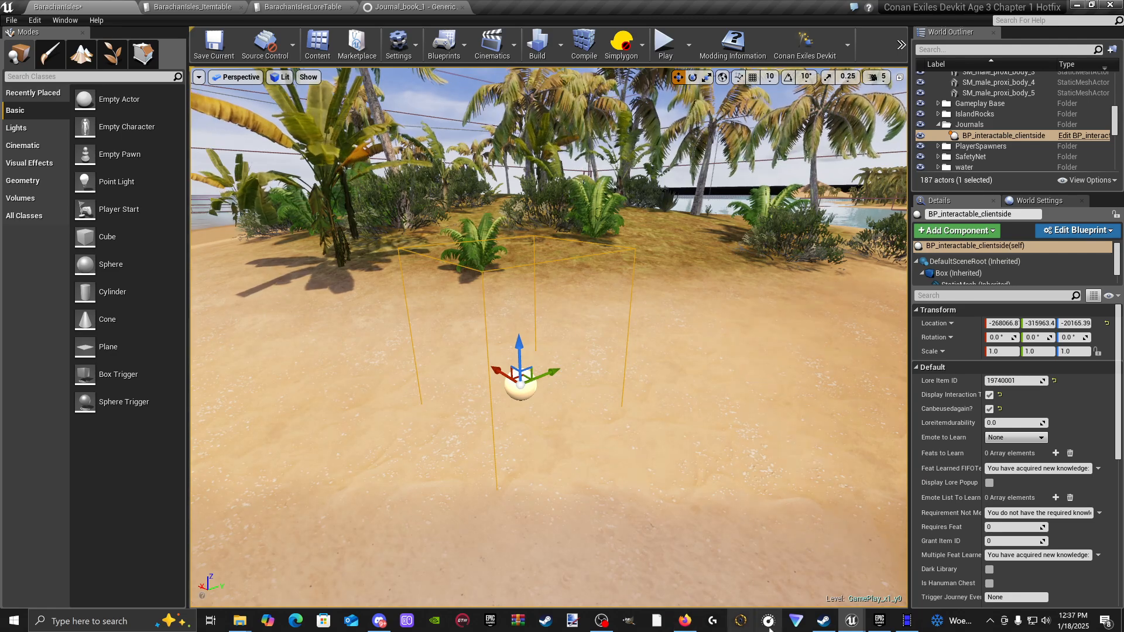
Step: Switch to the EmpireOfStygia editor and examine the default settings and emote options of the journal interactable on the wooden plank
mouse_move(856, 626)
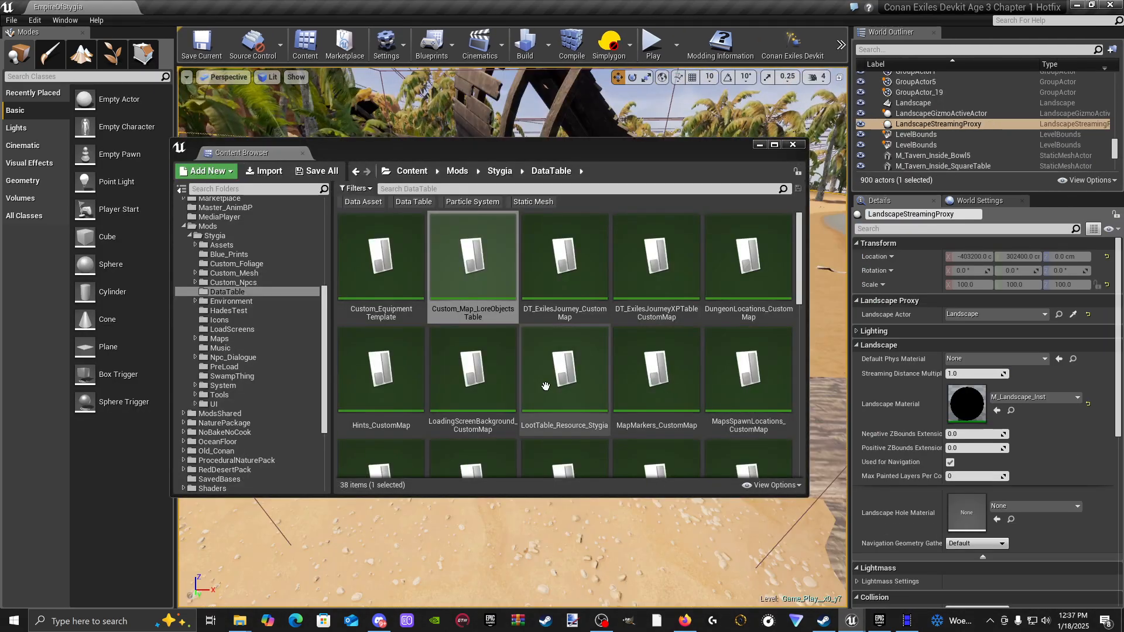
click(626, 577)
click(759, 144)
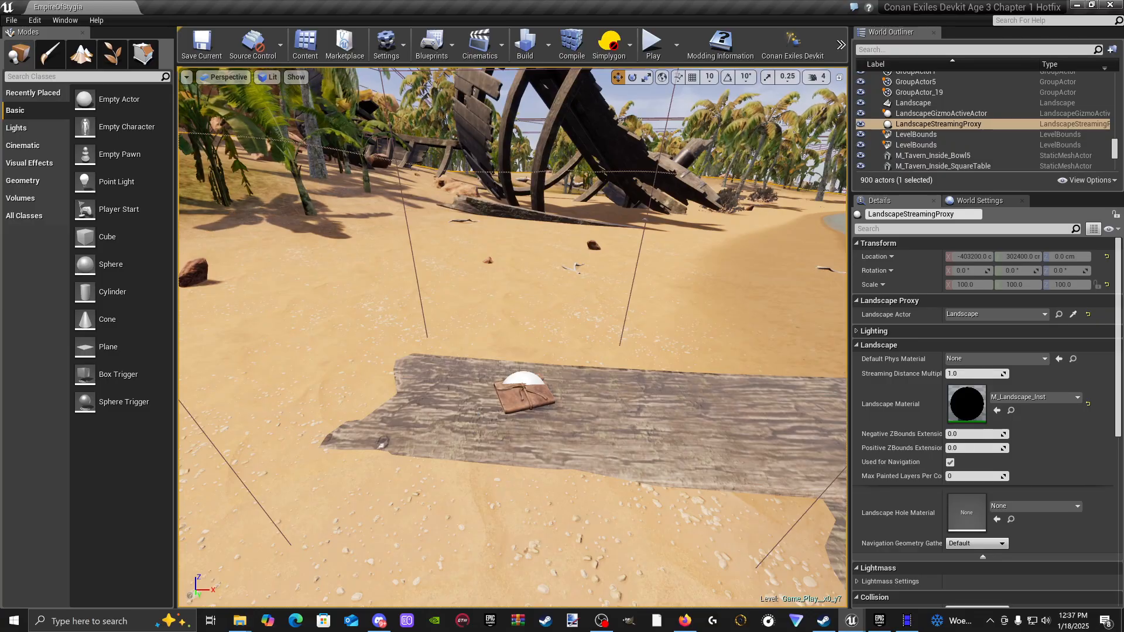
click(523, 391)
scroll(903, 417, down, 1)
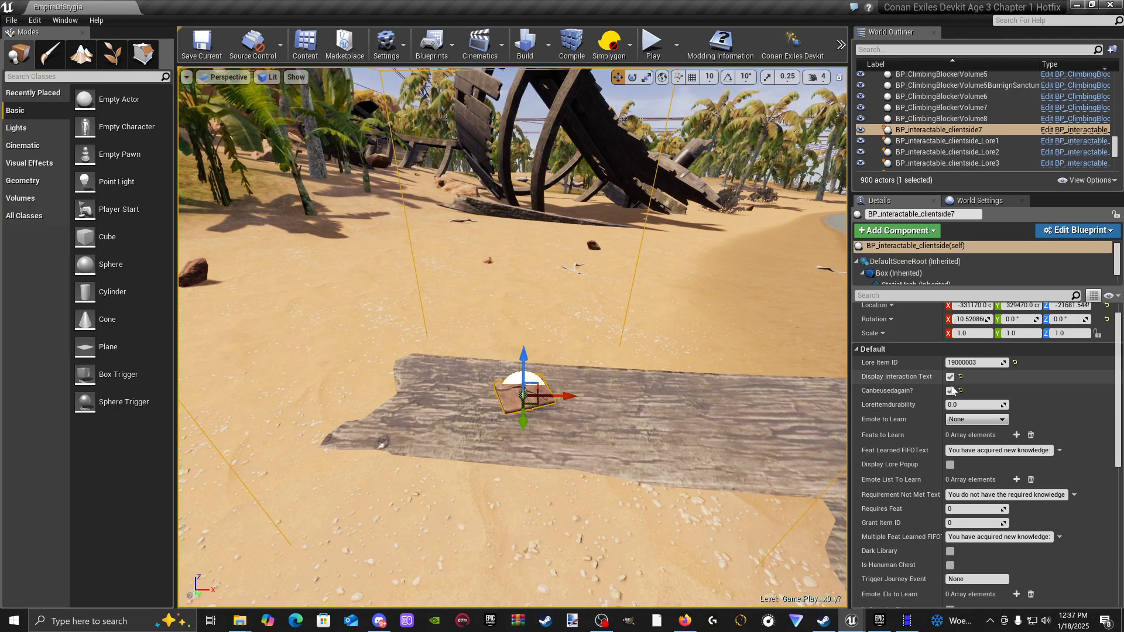
scroll(971, 417, down, 1)
scroll(901, 416, down, 2)
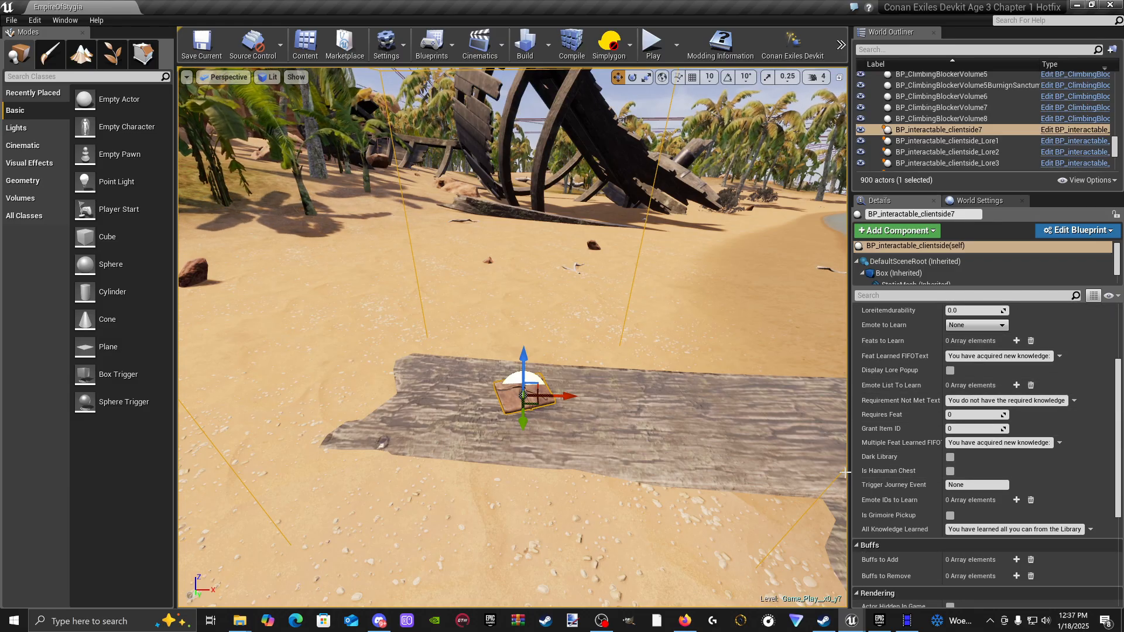
scroll(912, 527, down, 1)
scroll(925, 497, up, 4)
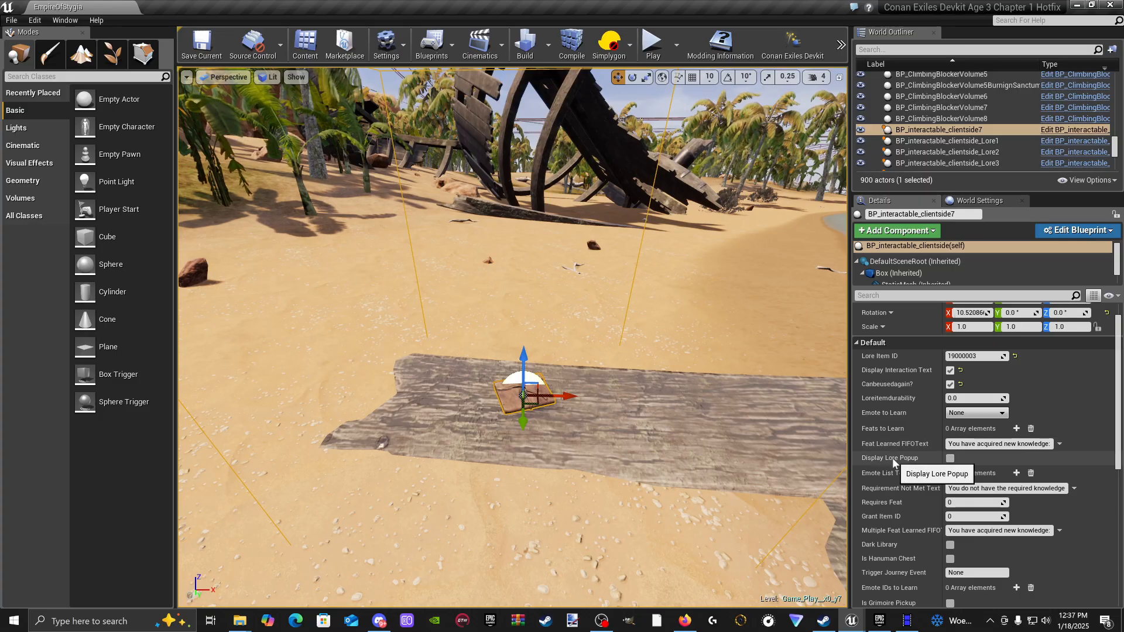
scroll(904, 466, down, 1)
scroll(919, 446, down, 2)
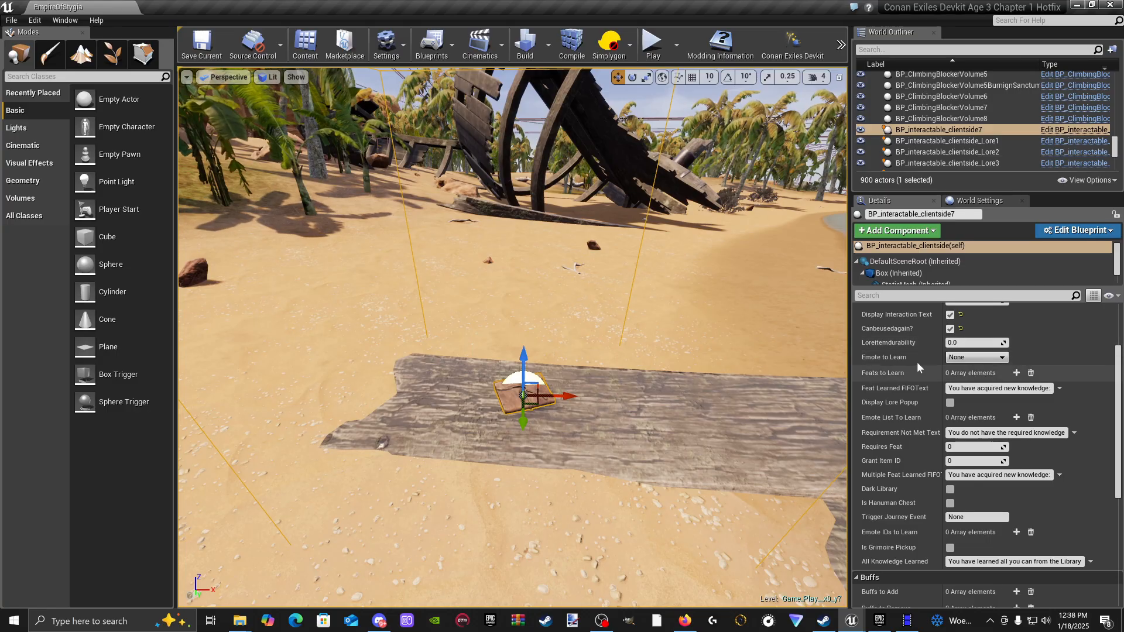
click(994, 357)
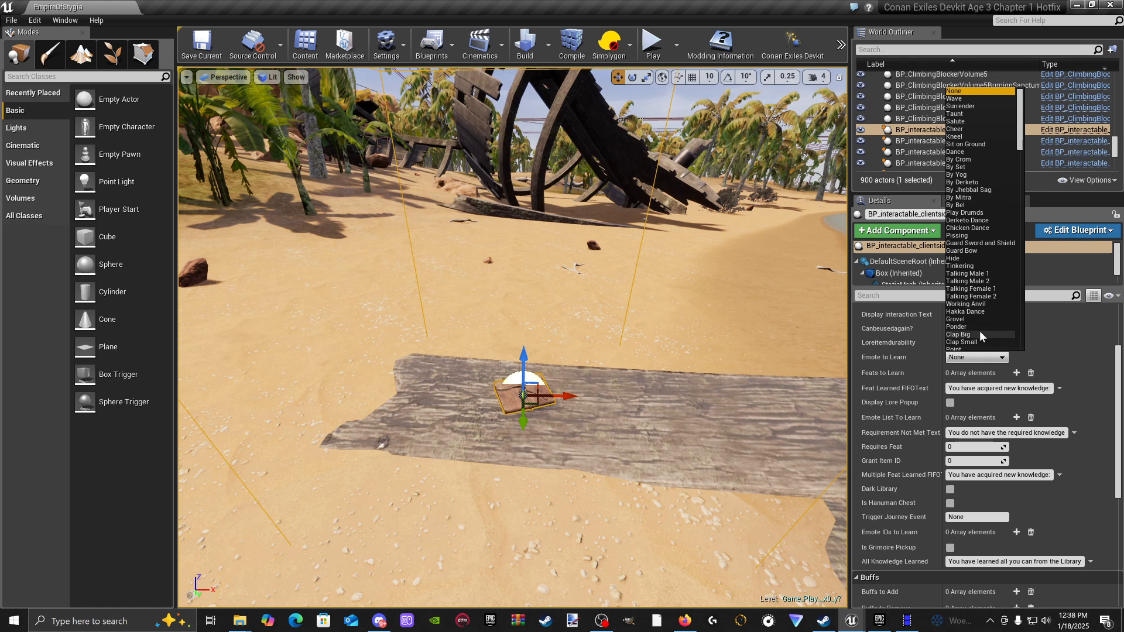
click(793, 387)
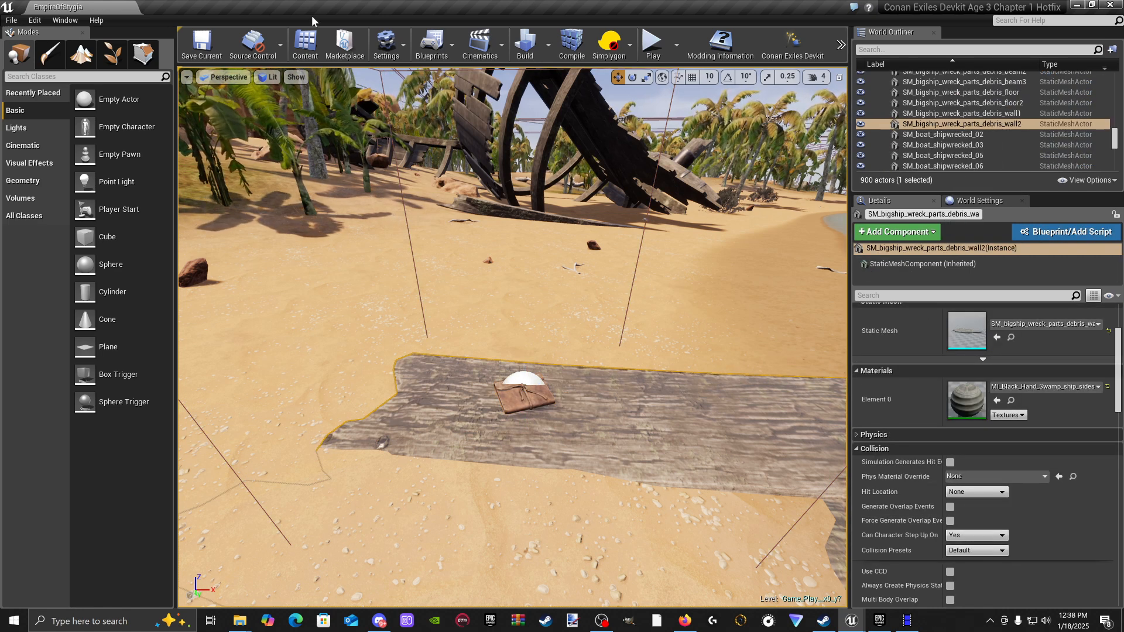
Step: Return to the BarachanIsles editor and set the interactable actor's Emote to Learn to Sit on Ground
mouse_move(851, 621)
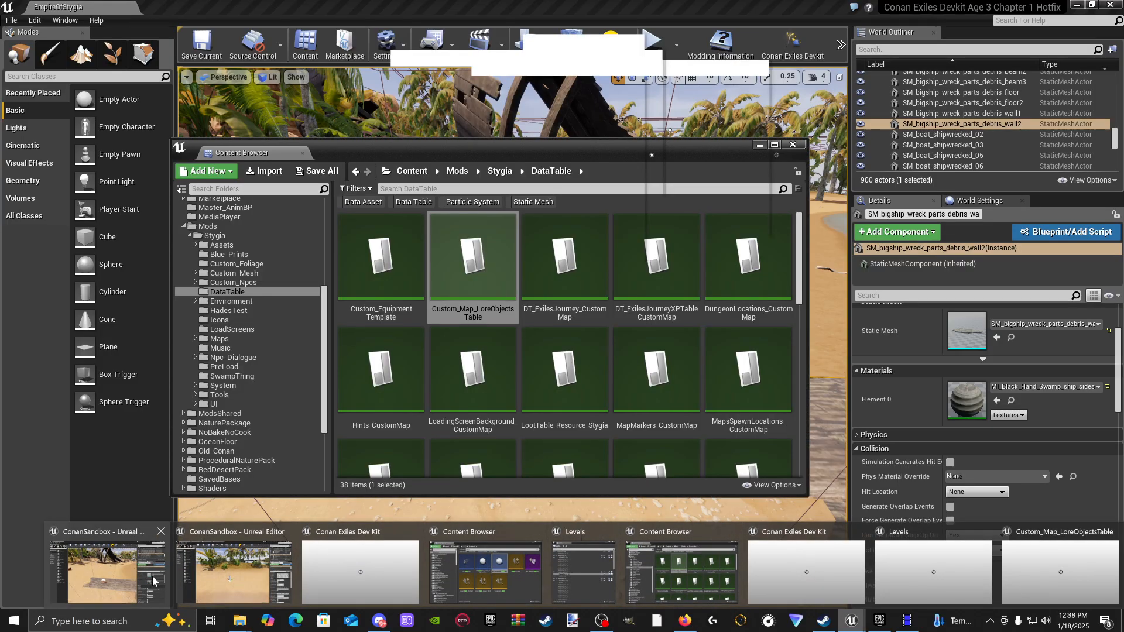
click(194, 579)
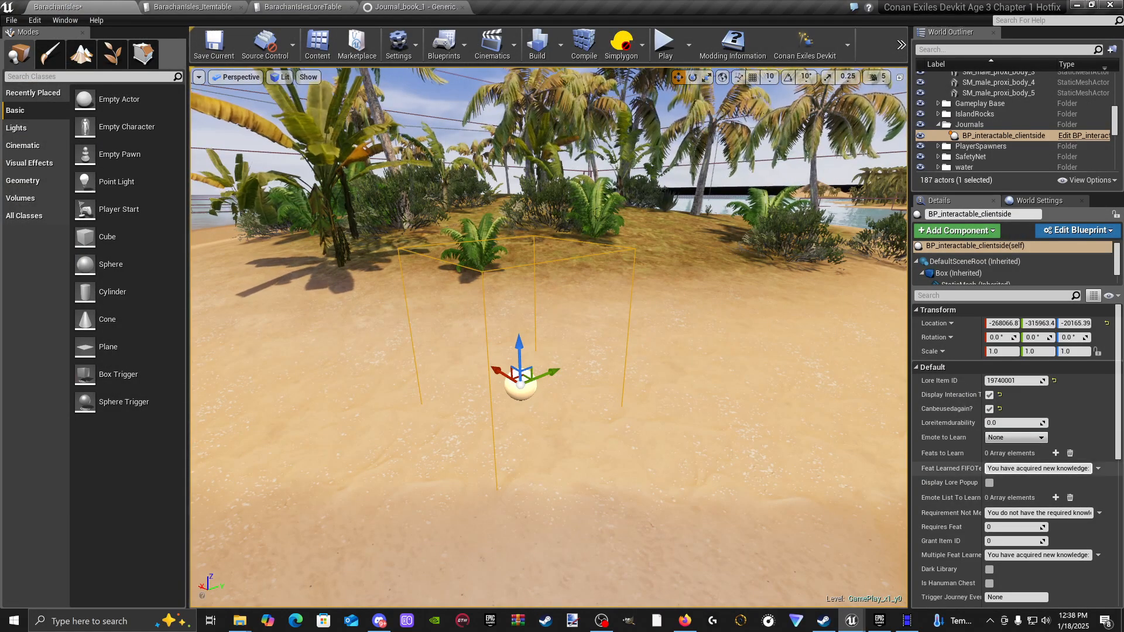
scroll(1003, 448, down, 1)
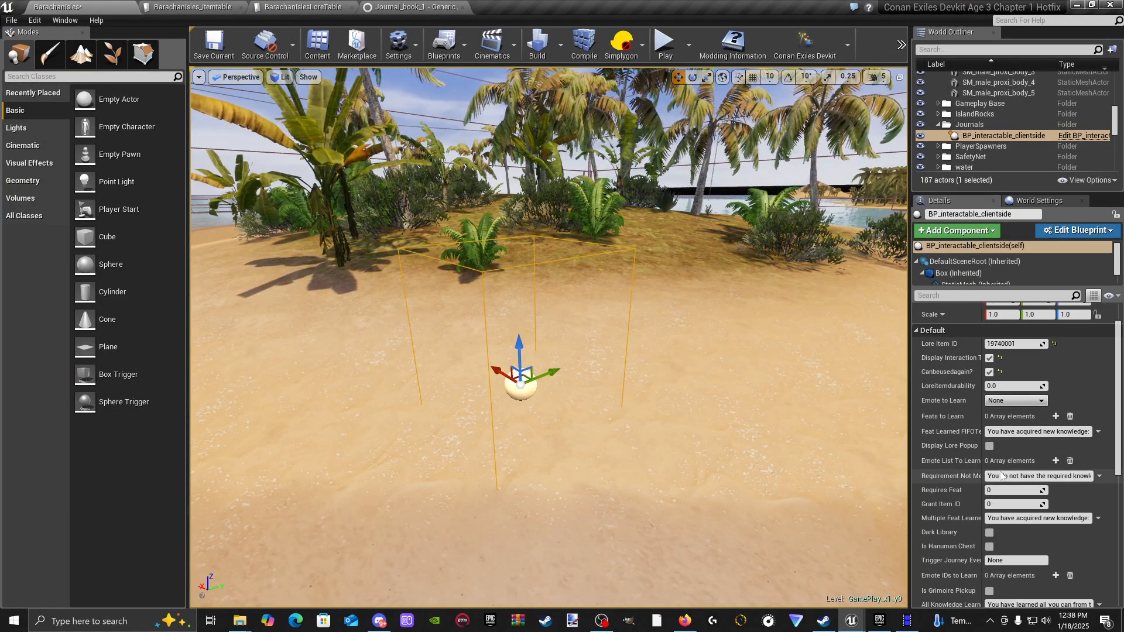
click(1043, 401)
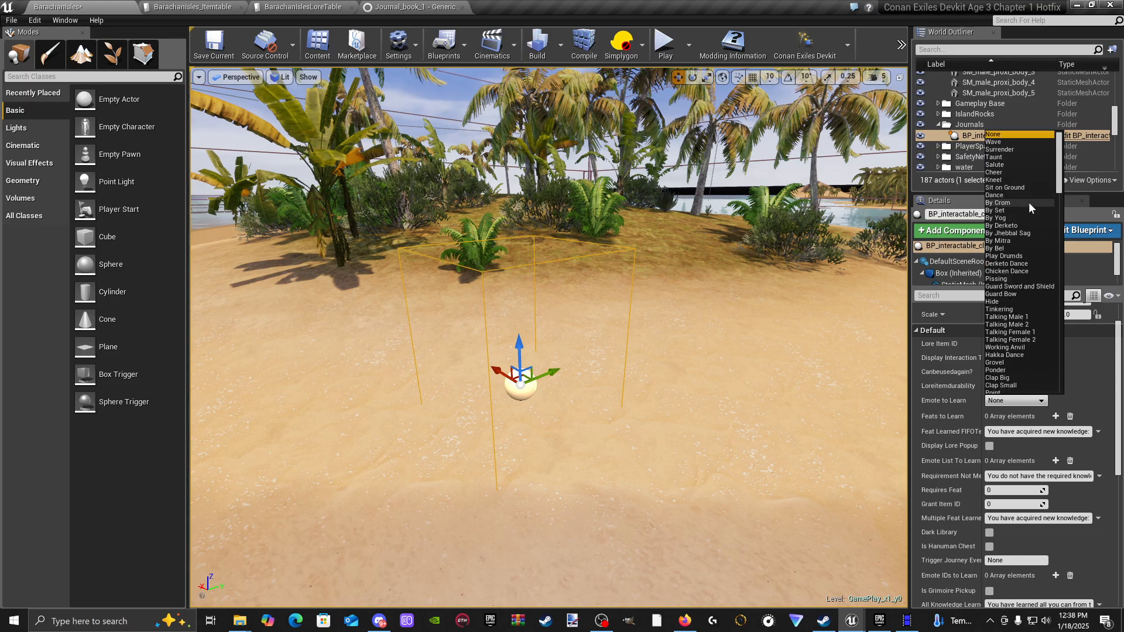
click(1024, 186)
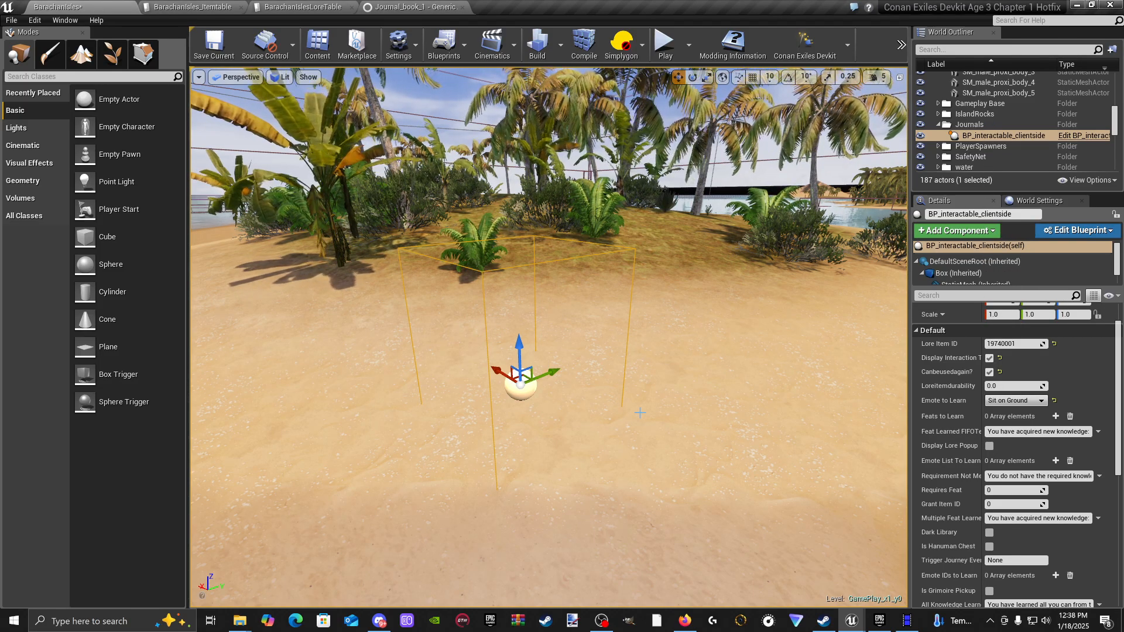
mouse_move(625, 404)
right_down()
mouse_move(644, 410)
mouse_move(629, 415)
right_up()
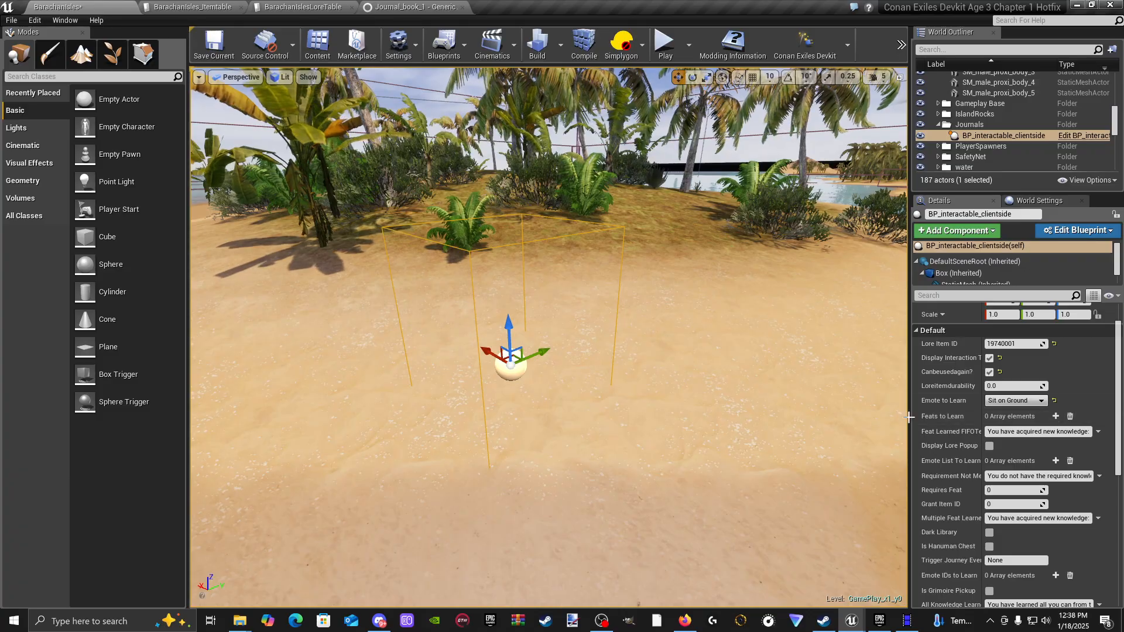
Step: Review the interactable actor's remaining feat, item, journey and buff settings, widening the details area slightly to read the labels
scroll(954, 468, down, 1)
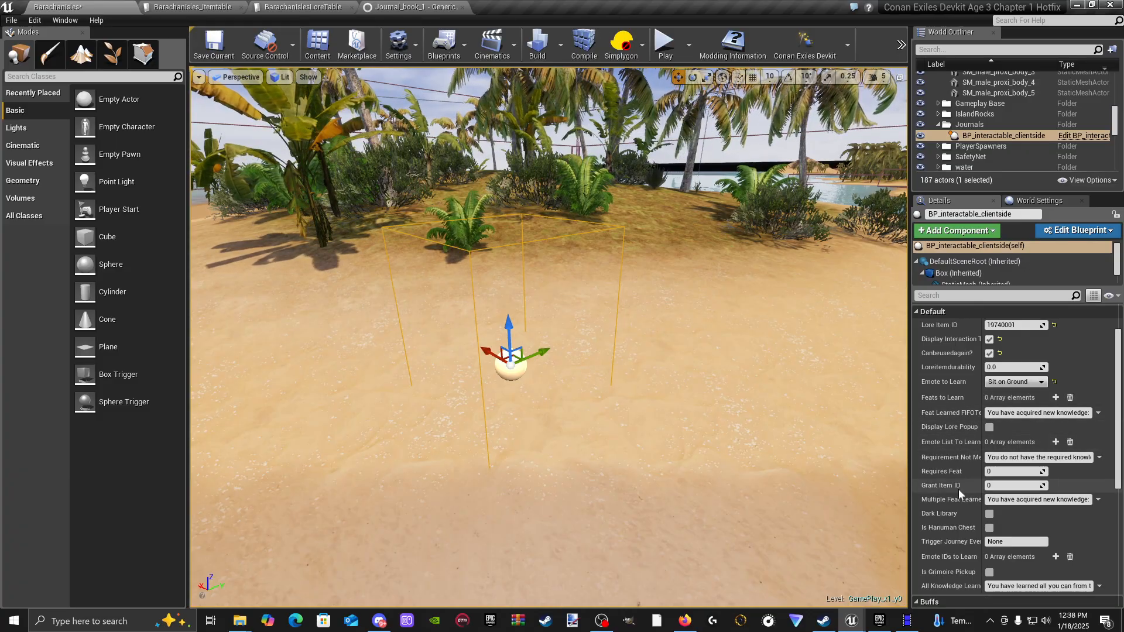
scroll(958, 508, down, 1)
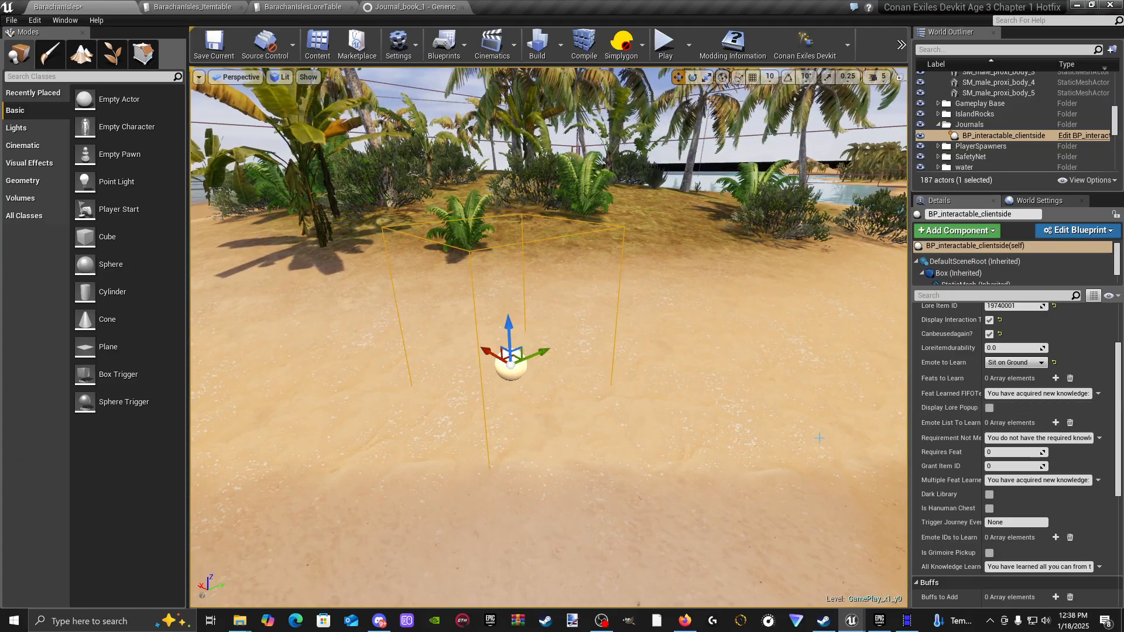
scroll(995, 504, down, 2)
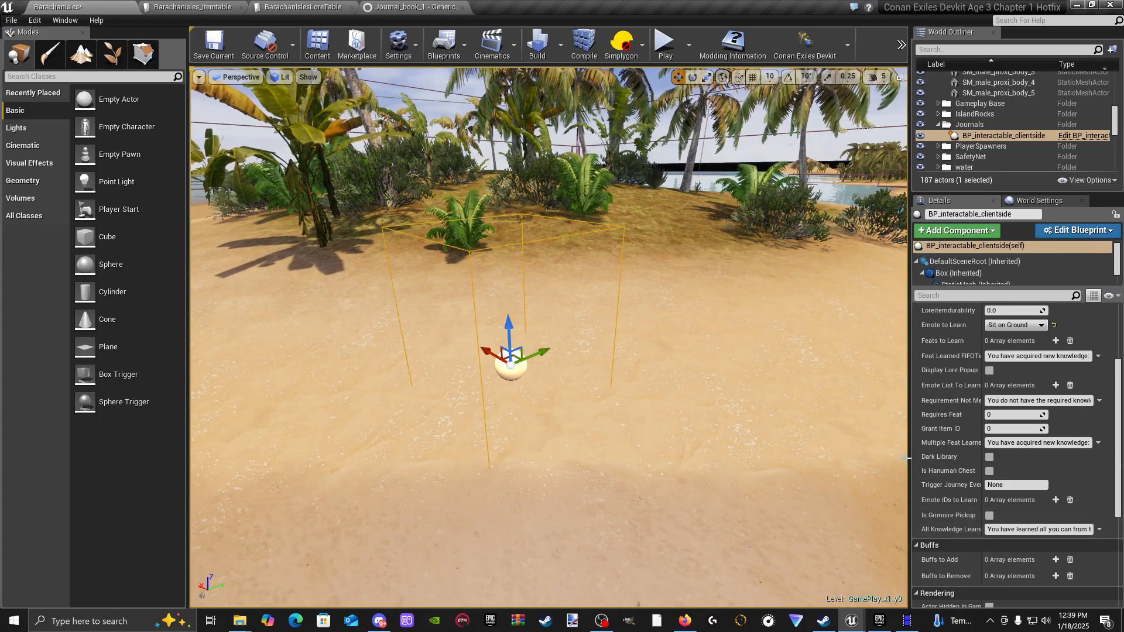
drag(911, 458, 902, 458)
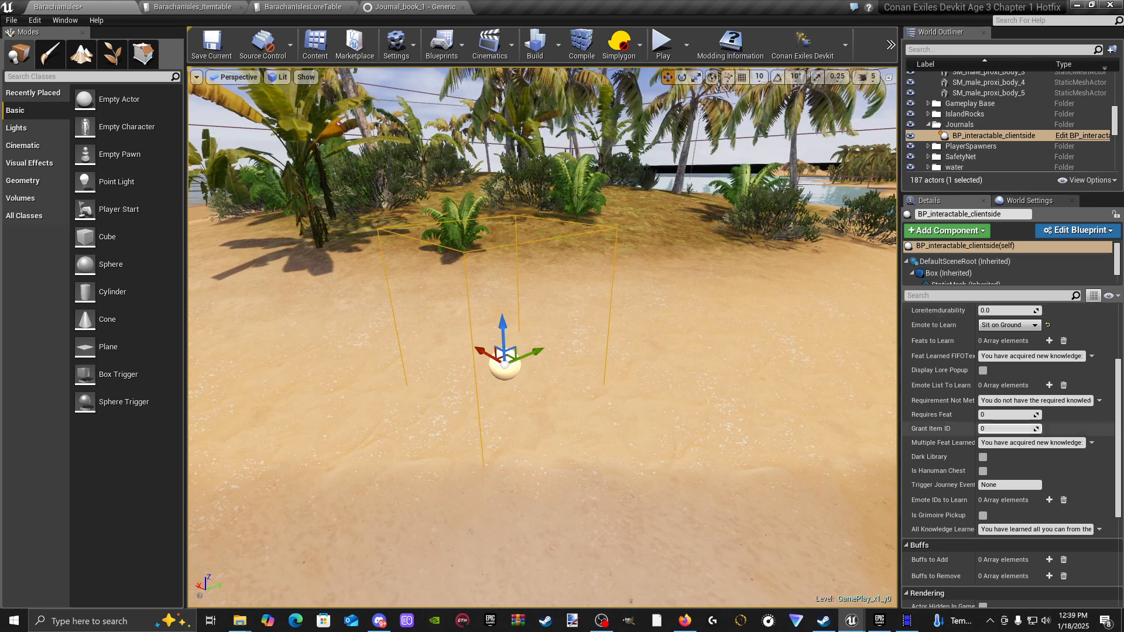
scroll(1024, 552, up, 3)
right_drag(588, 372, 667, 415)
scroll(969, 416, up, 1)
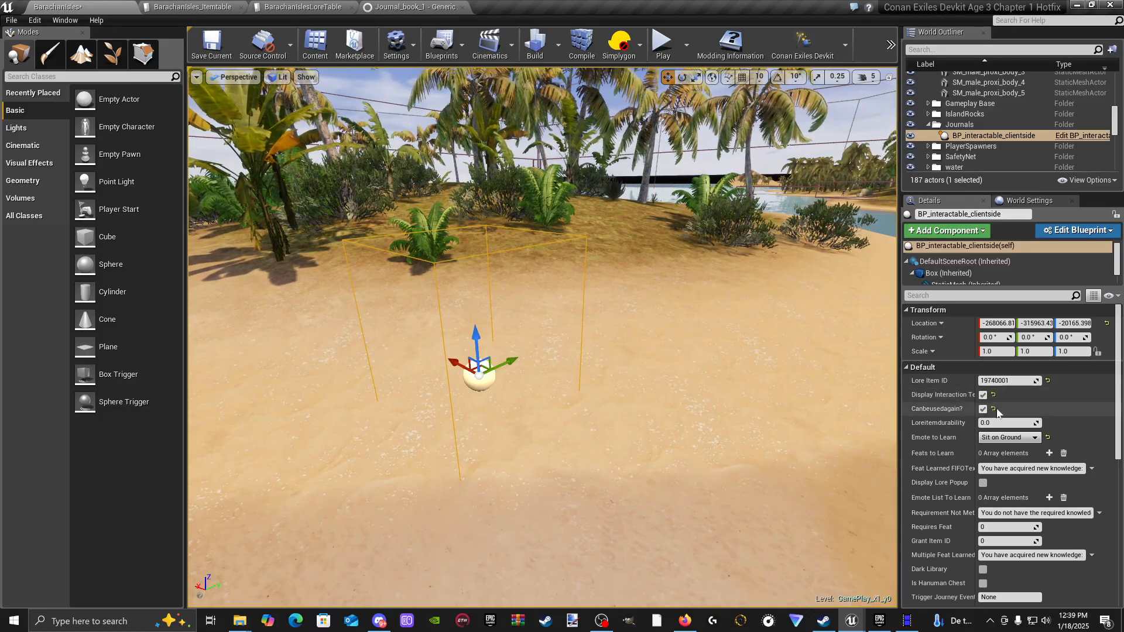
Step: Reselect the interactable actor on the beach and lower it to about Z -20180
click(767, 389)
key(s)
mouse_move(766, 389)
right_down()
mouse_move(767, 374)
mouse_move(732, 377)
mouse_move(764, 382)
right_up()
key(s)
key(w)
key(s)
key(w)
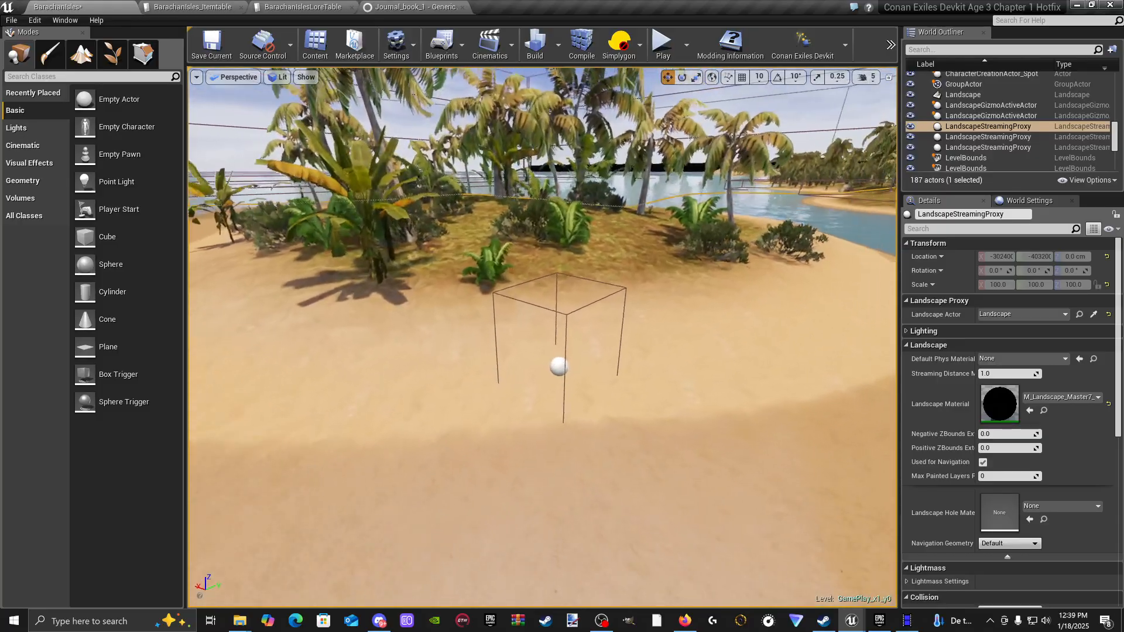
right_drag(544, 415, 545, 403)
key(s)
mouse_move(635, 402)
right_down()
mouse_move(609, 419)
mouse_move(645, 412)
mouse_move(635, 403)
right_up()
key(w)
click(595, 339)
right_drag(540, 415, 552, 413)
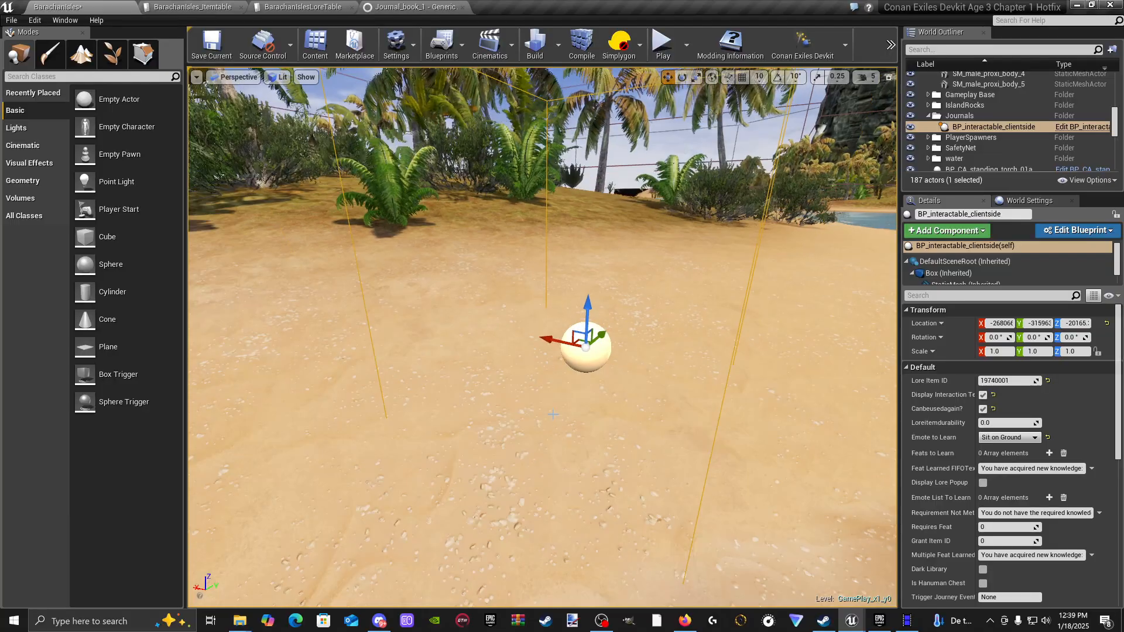
drag(587, 305, 586, 316)
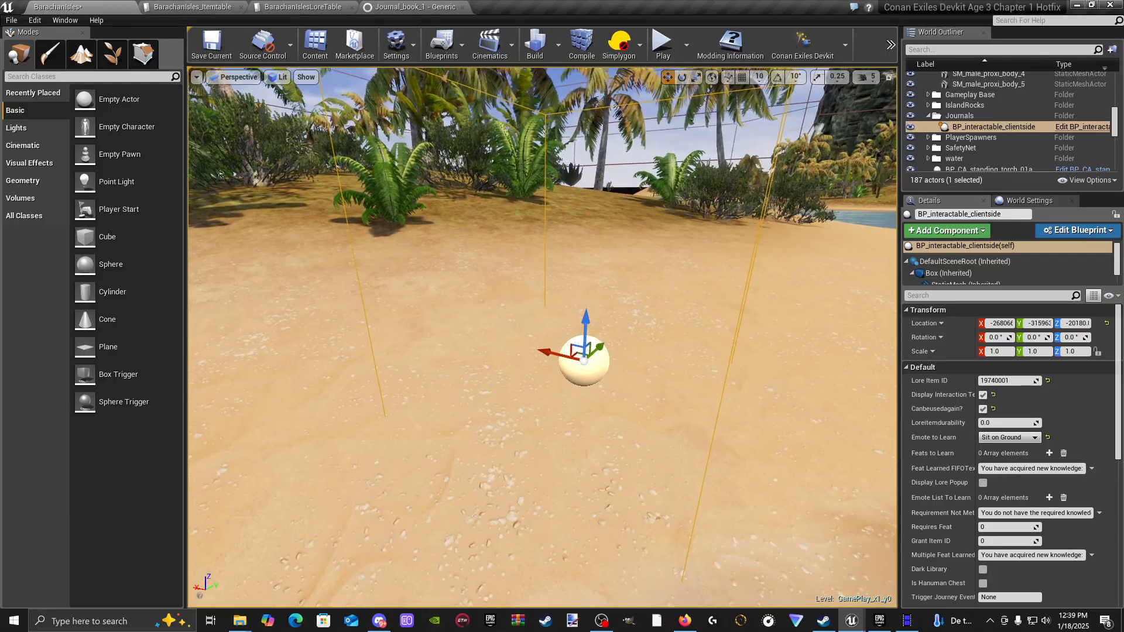
Step: Inspect the interactable actor's placement on the beach from several sides and look through its rendering, input and actor settings
key(s)
right_drag(500, 526, 627, 540)
key(a)
key(e)
key(s)
key(d)
right_drag(627, 328, 478, 299)
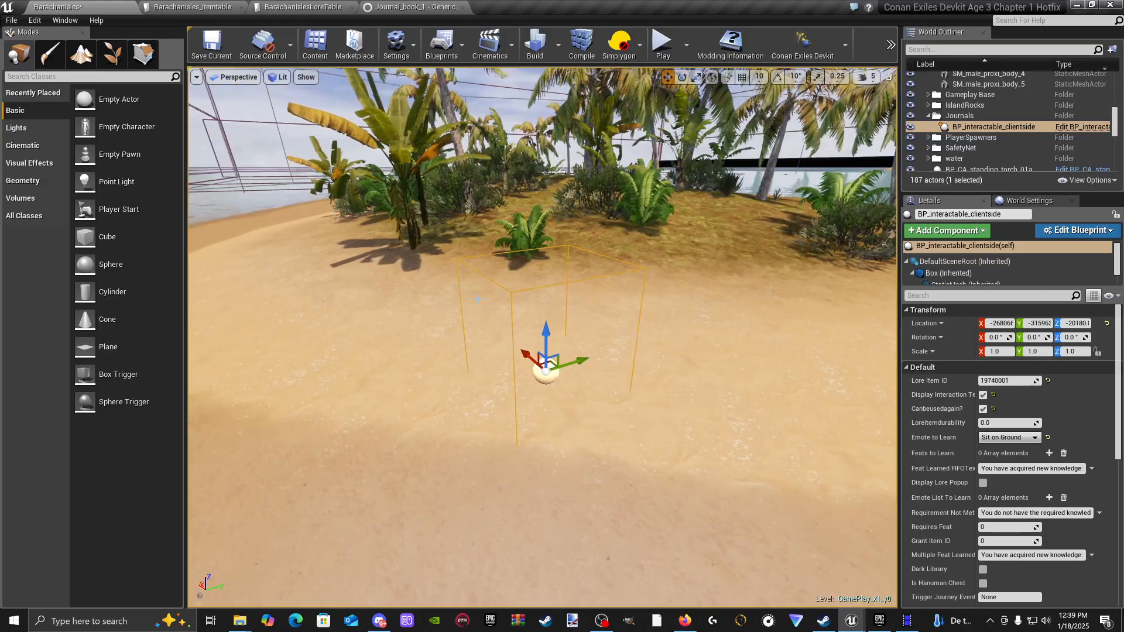
key(a)
right_drag(587, 360, 764, 320)
key(w)
key(s)
key(w)
right_drag(566, 414, 519, 434)
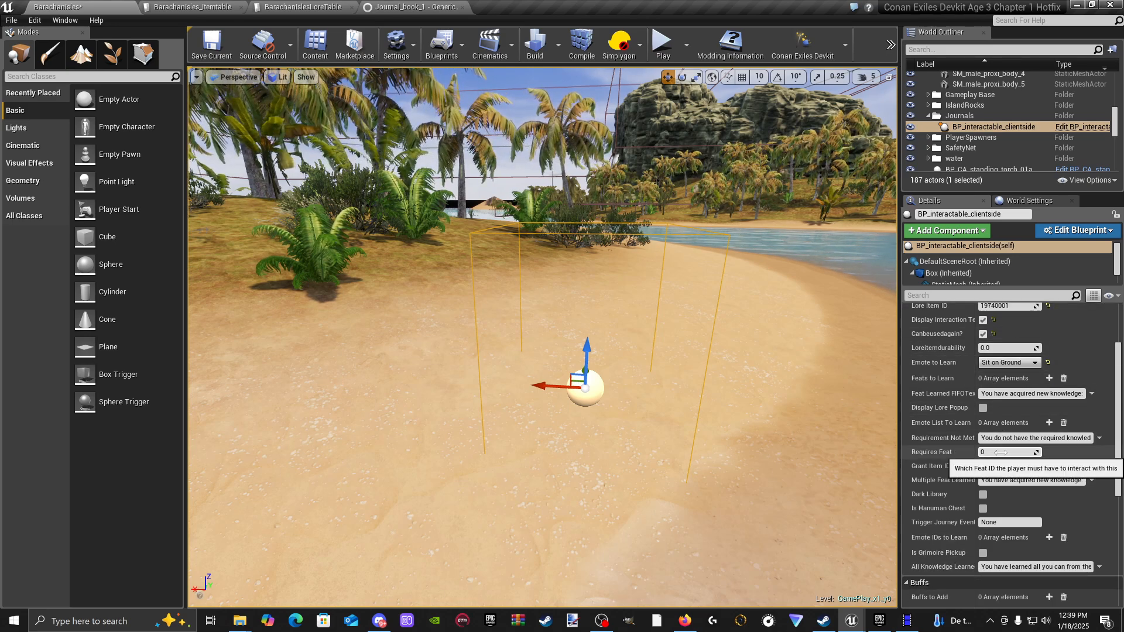
scroll(1006, 457, down, 3)
scroll(1006, 457, down, 2)
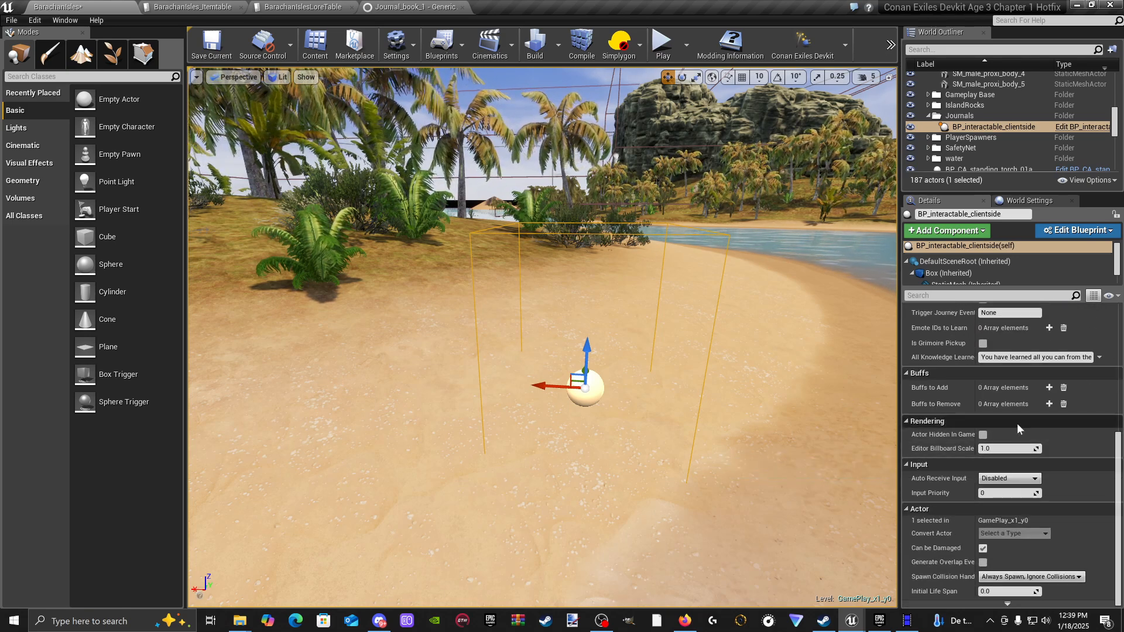
scroll(1017, 426, up, 5)
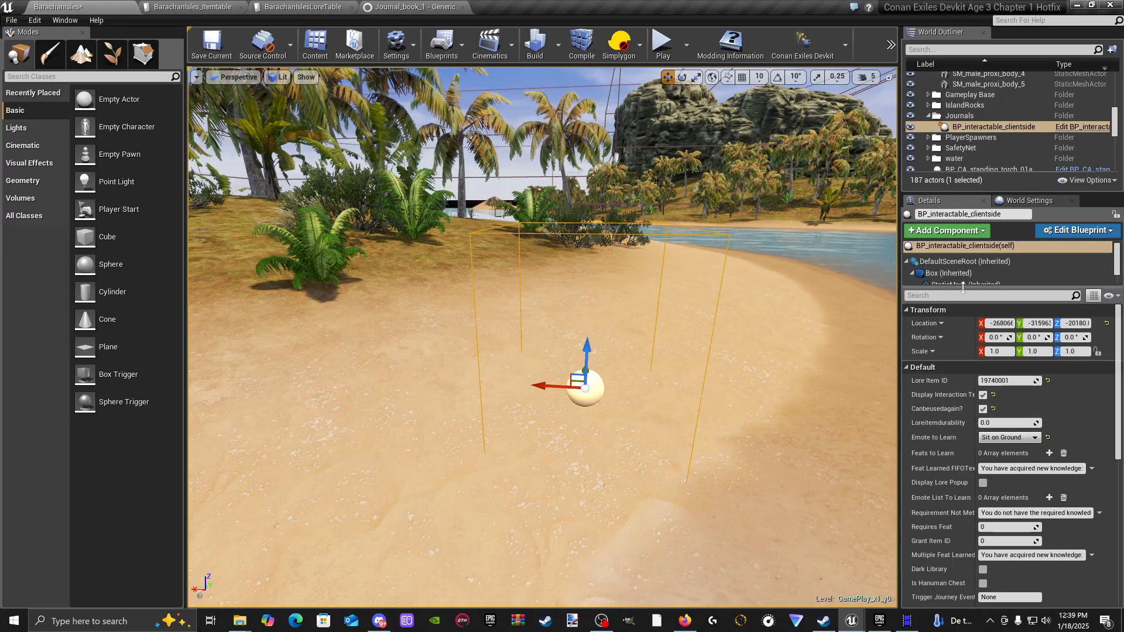
Step: Reveal the actor's full component list and enlarge the Box component's Box Extent to about X 35.9, Y 37.5, Z 74.3
drag(962, 287, 963, 319)
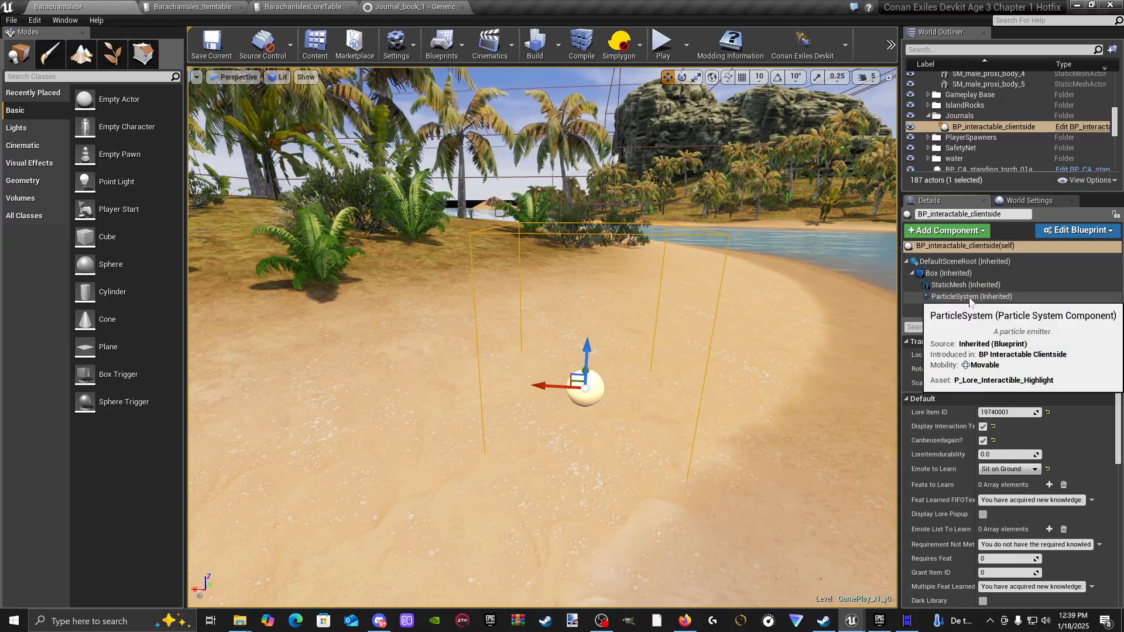
click(965, 277)
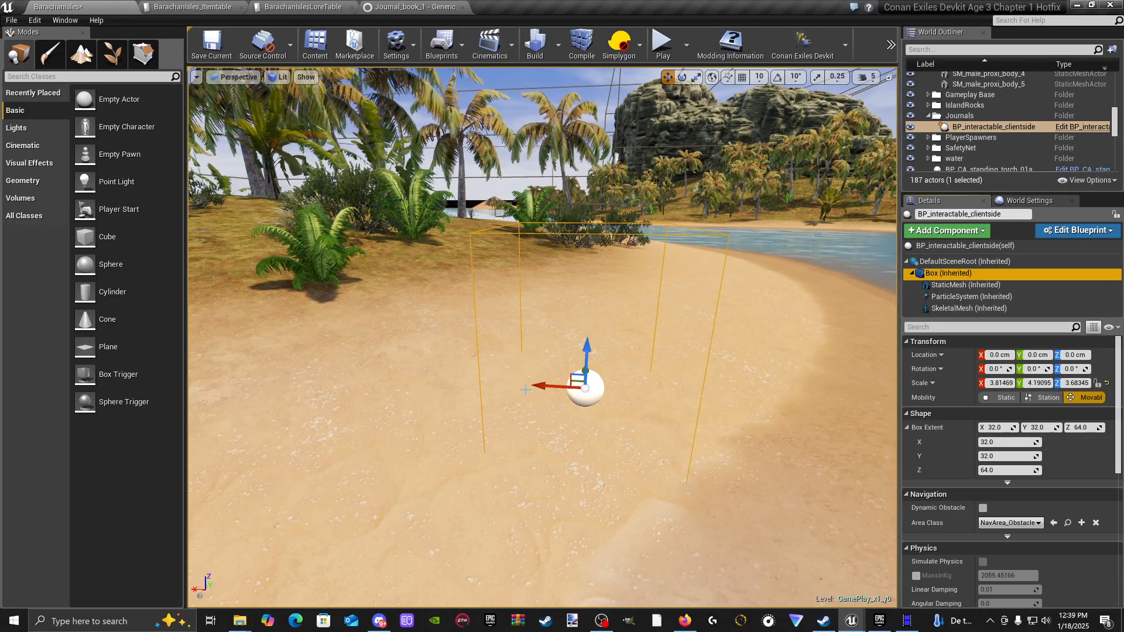
key(e)
key(w)
key(e)
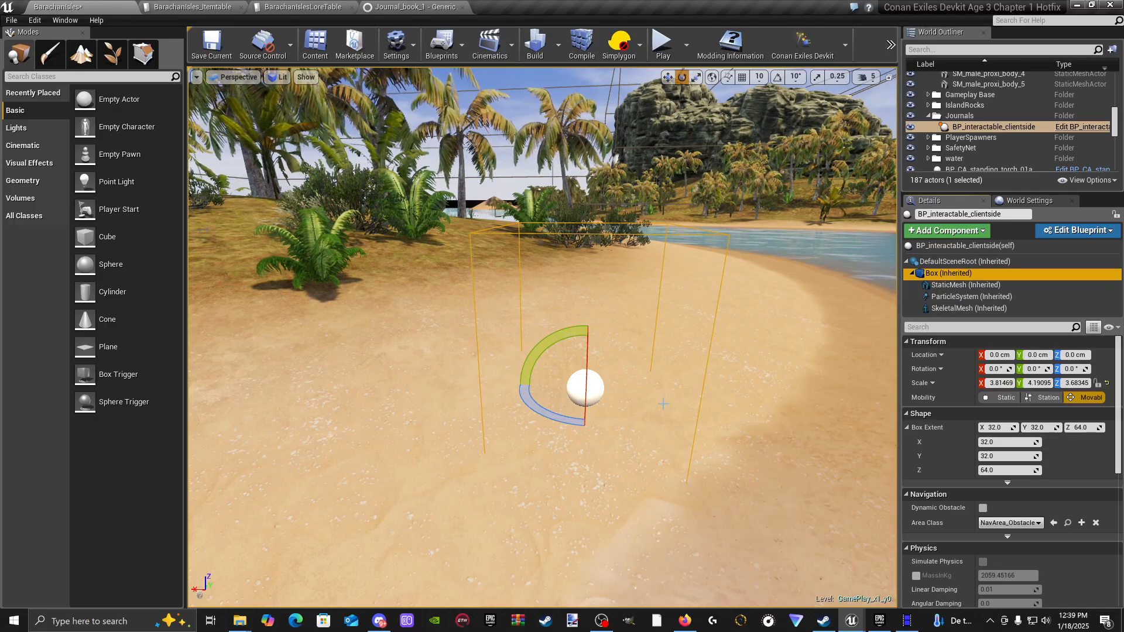
key(w)
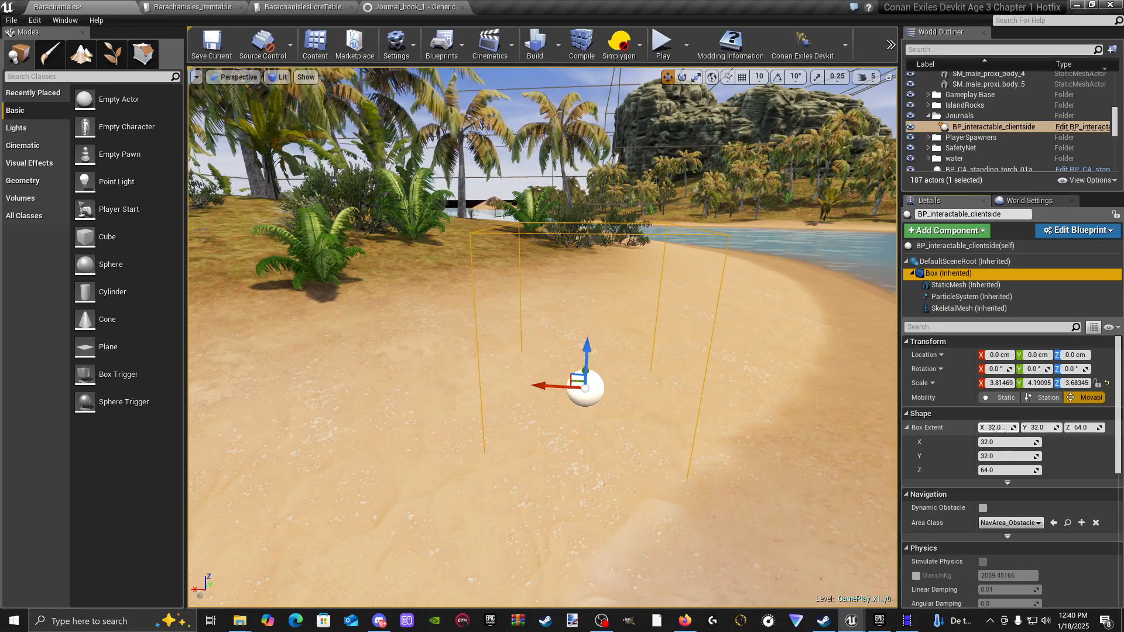
drag(1002, 429, 1079, 426)
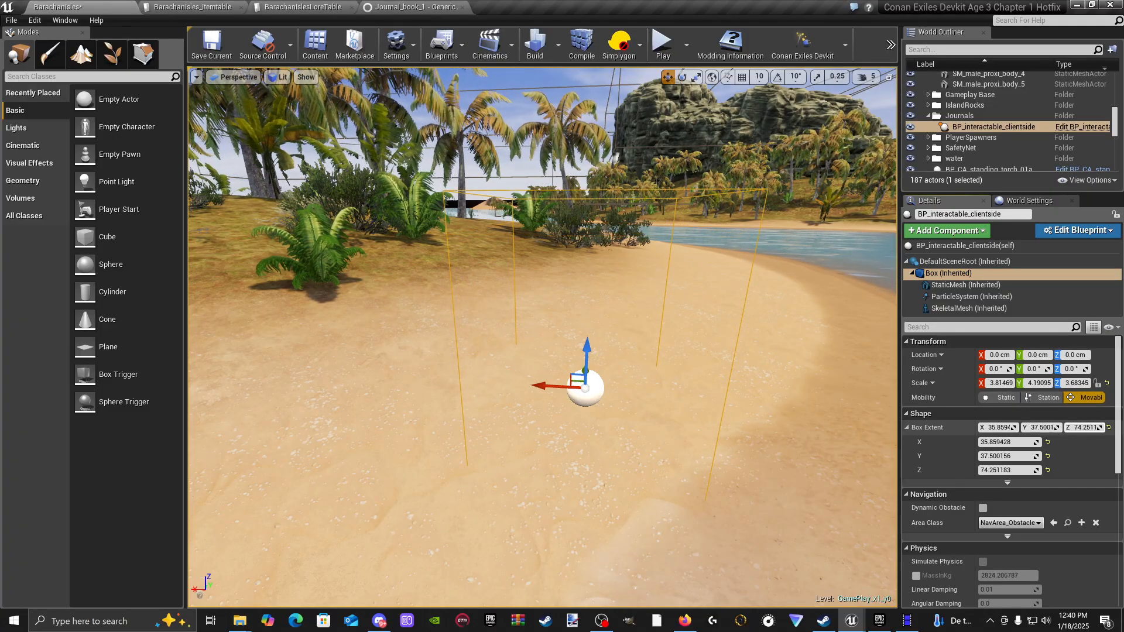
Step: Set the Box component's Box Extent Z to about 69.1 and change its Shape Color to a stronger pink-red with R 223, G 31, B 52
right_drag(878, 439, 849, 460)
click(1007, 483)
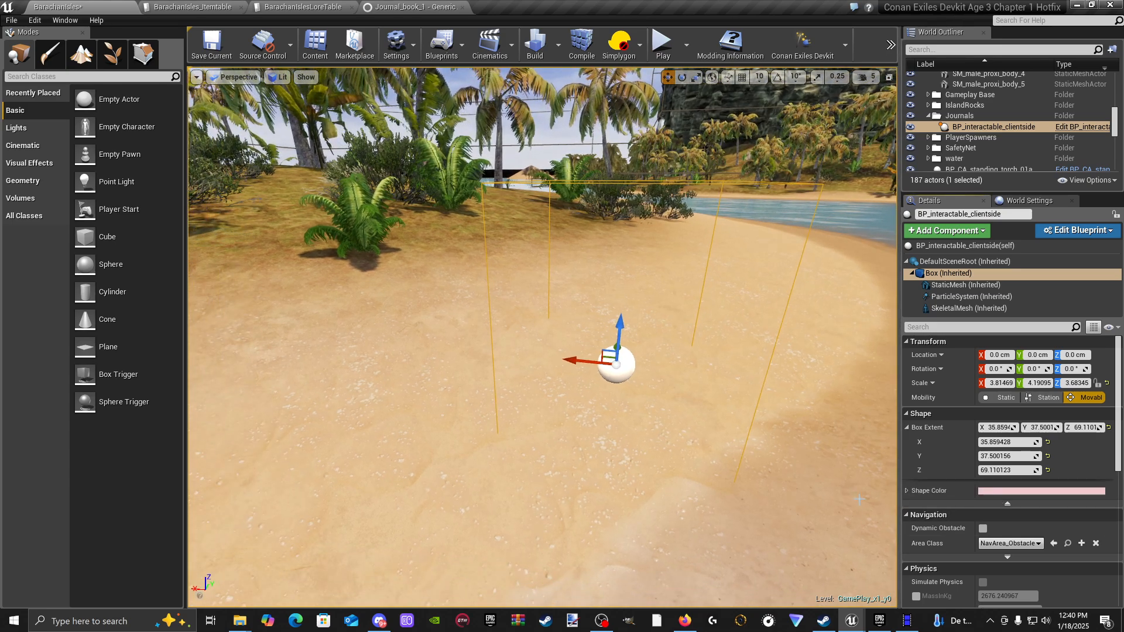
click(1041, 490)
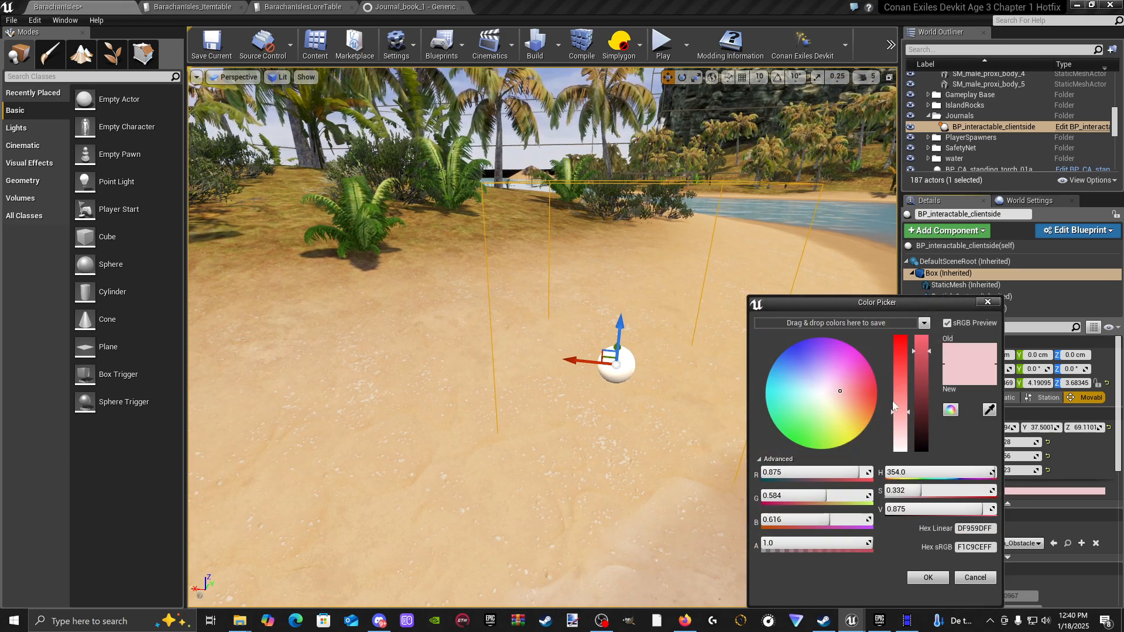
drag(905, 412, 909, 350)
key(Return)
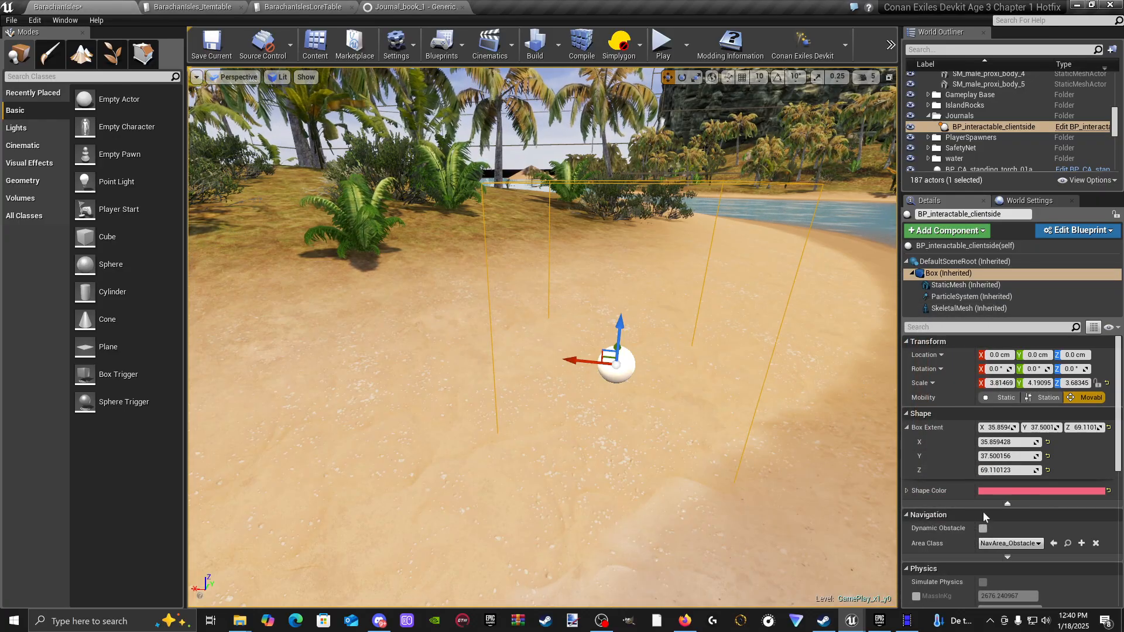
click(908, 492)
Step: Look through the Box component's navigation, physics and collision settings and inspect the box outline around the actor on the beach
scroll(966, 503, down, 2)
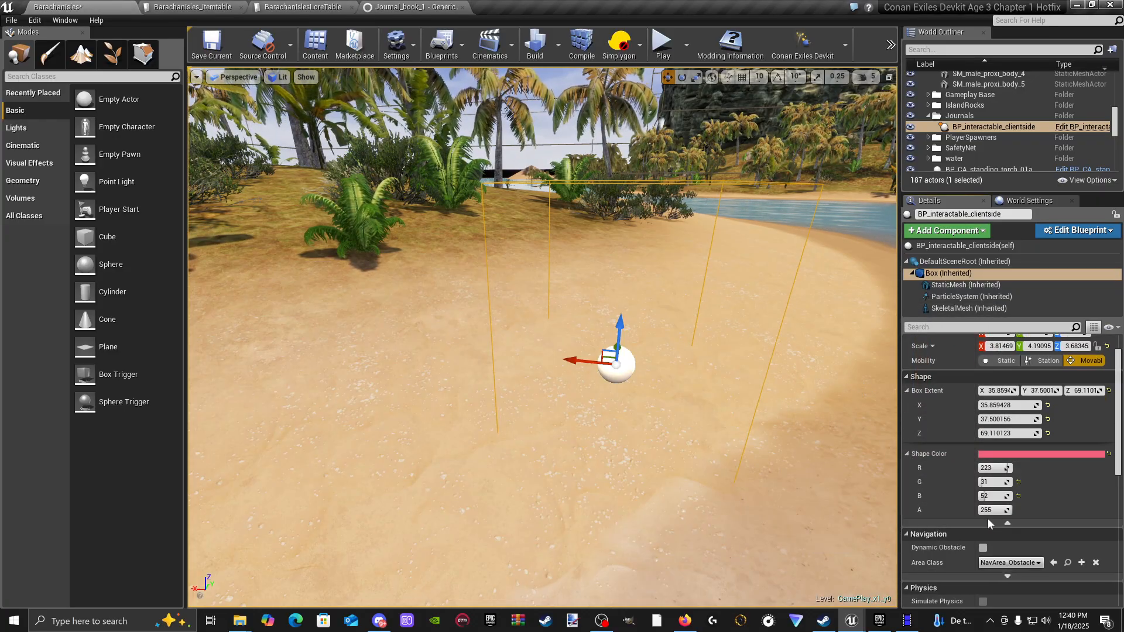
scroll(996, 492, down, 5)
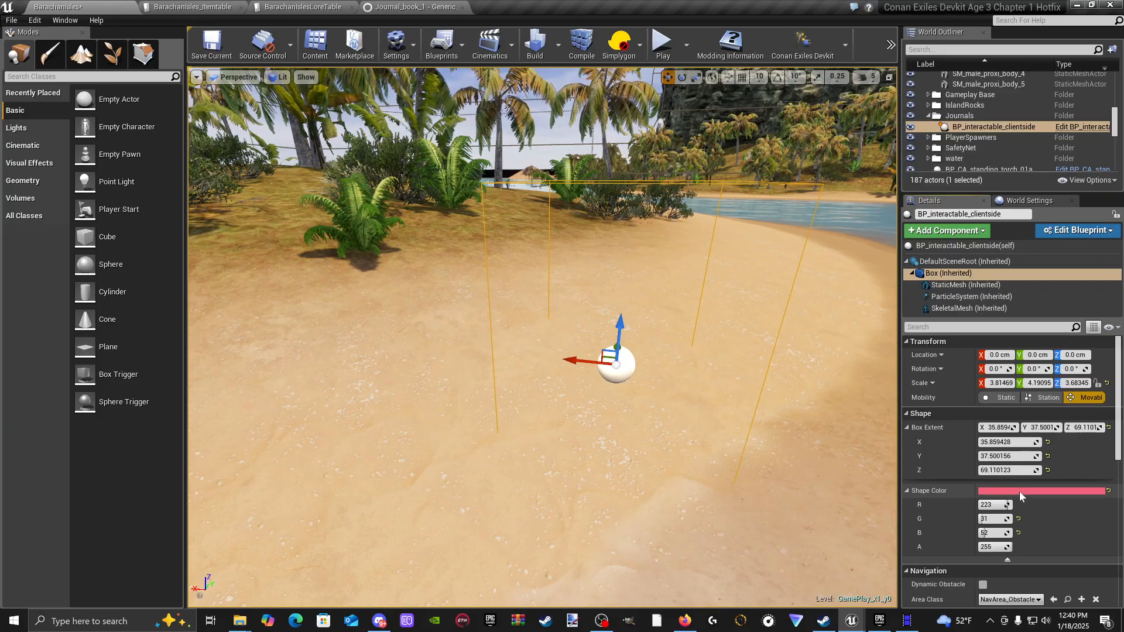
scroll(996, 464, down, 7)
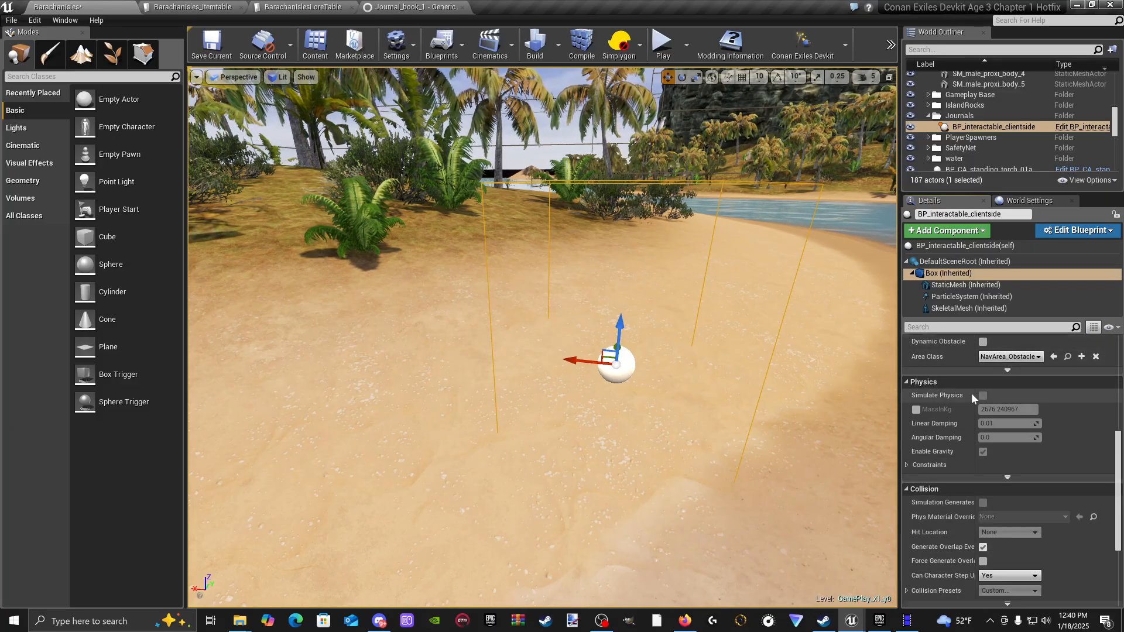
scroll(986, 462, up, 7)
scroll(987, 463, up, 3)
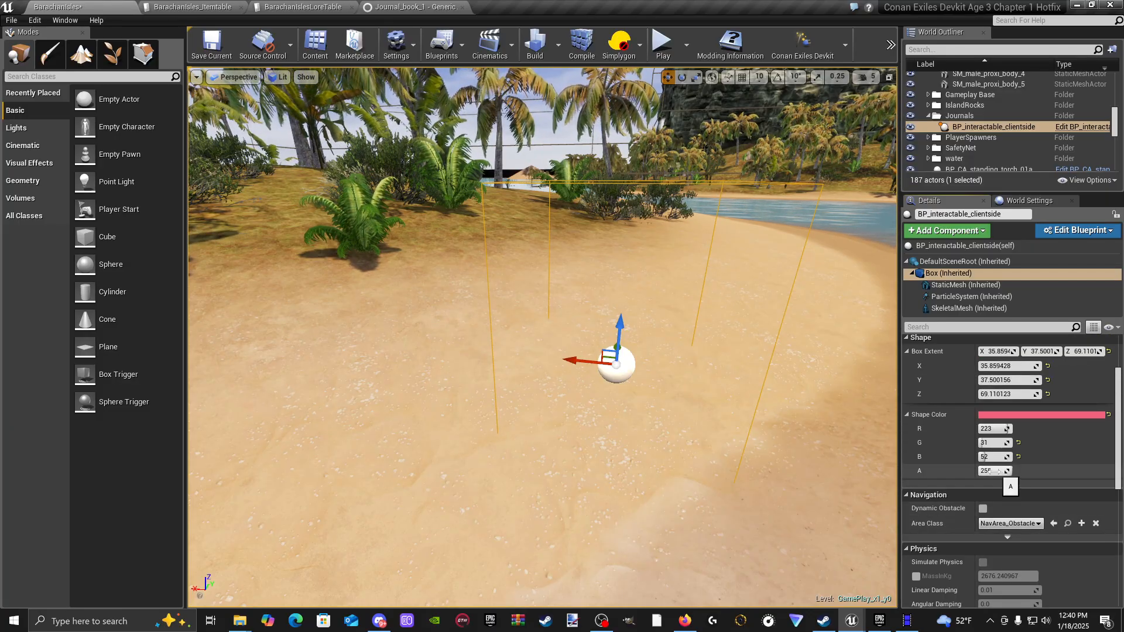
click(626, 457)
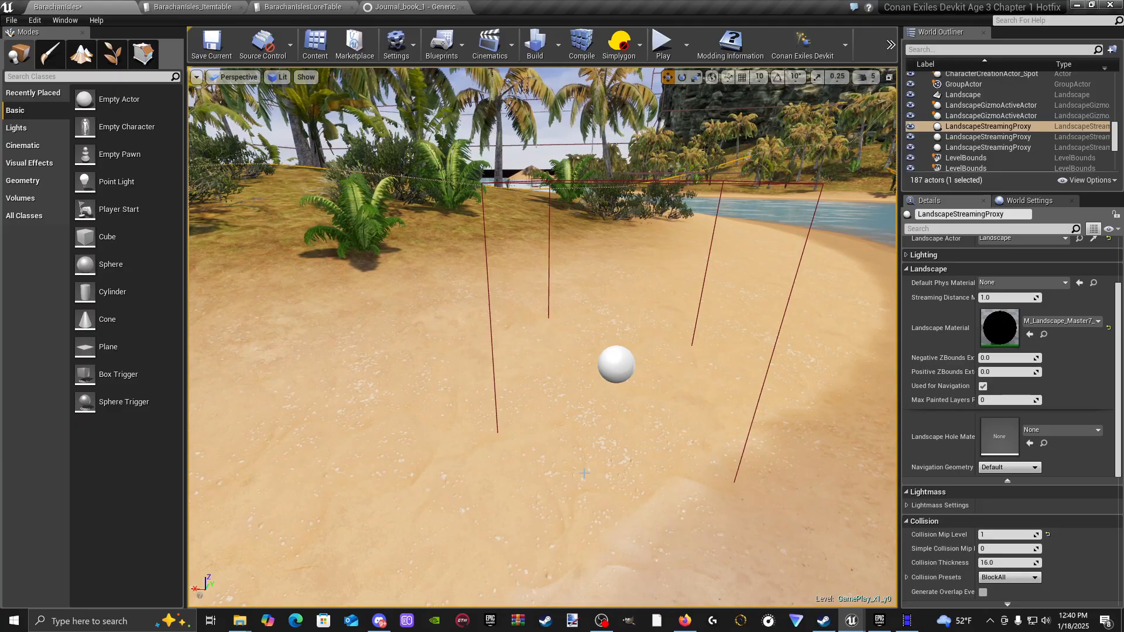
click(616, 365)
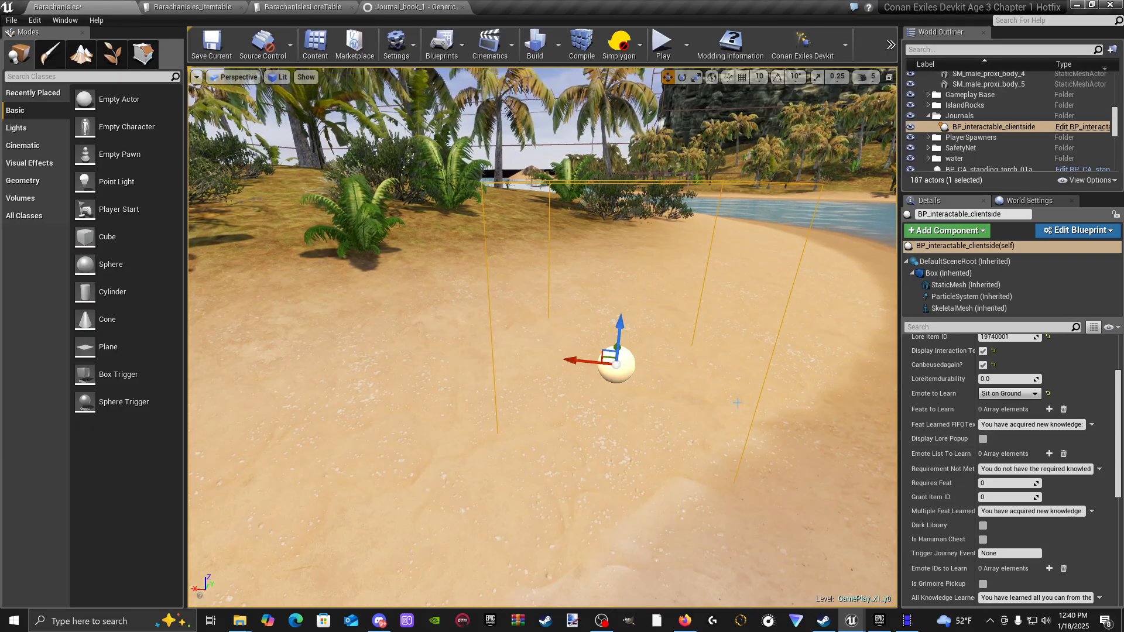
drag(570, 487, 572, 480)
click(442, 464)
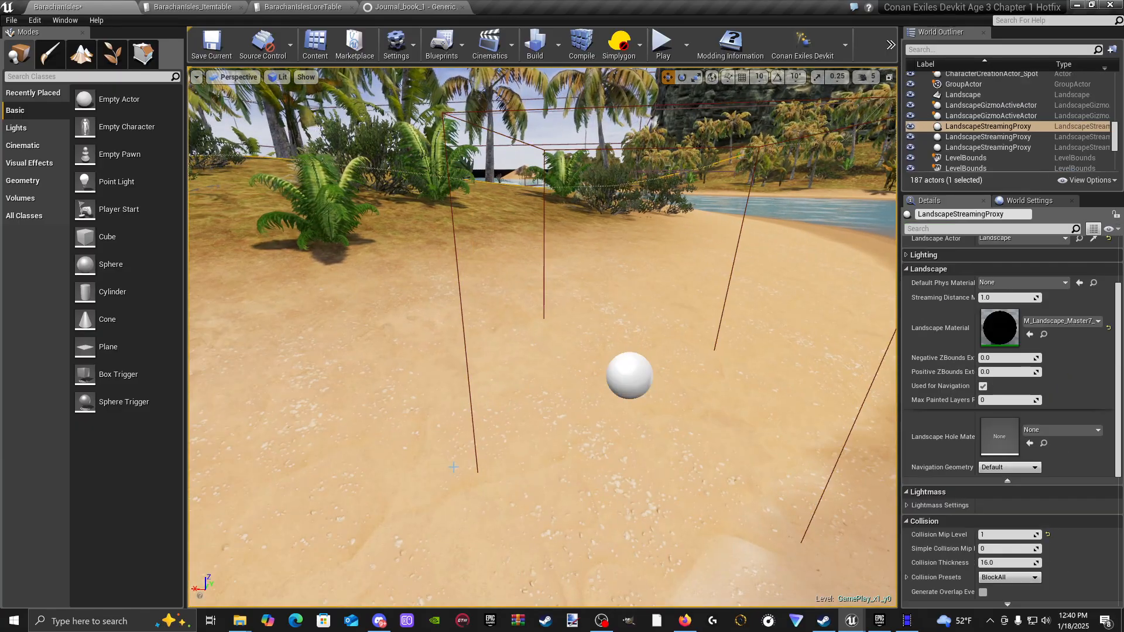
right_drag(441, 464, 409, 436)
right_drag(634, 471, 586, 434)
key(w)
click(585, 434)
key(s)
right_drag(695, 367, 673, 383)
Step: Assign the SM_journal mesh to the interactable actor's StaticMesh component
scroll(965, 405, up, 3)
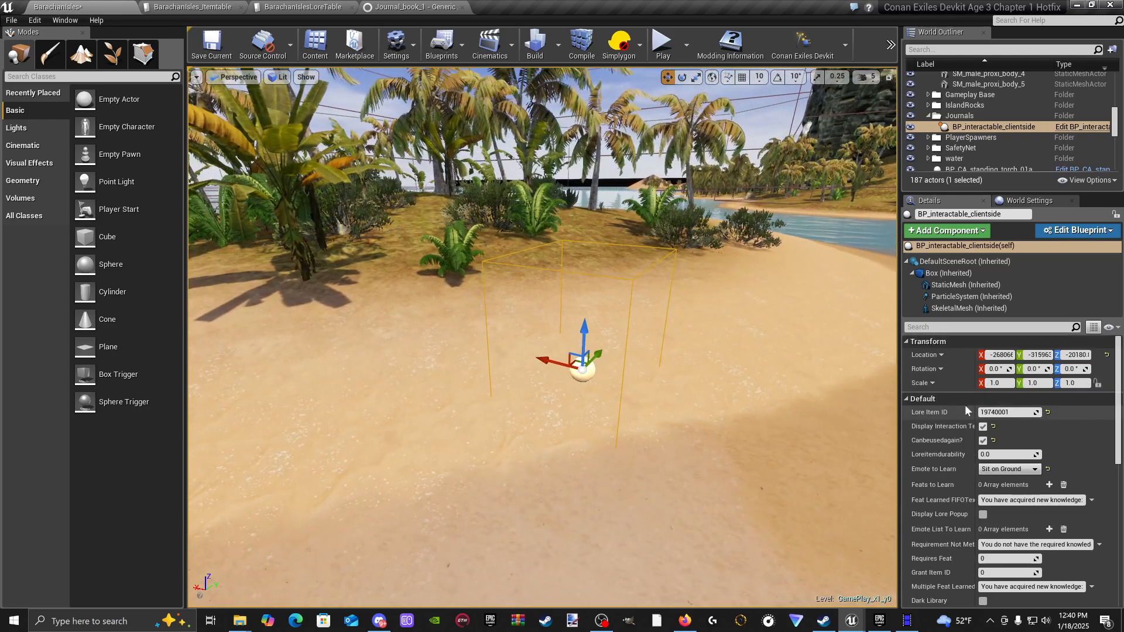
click(955, 285)
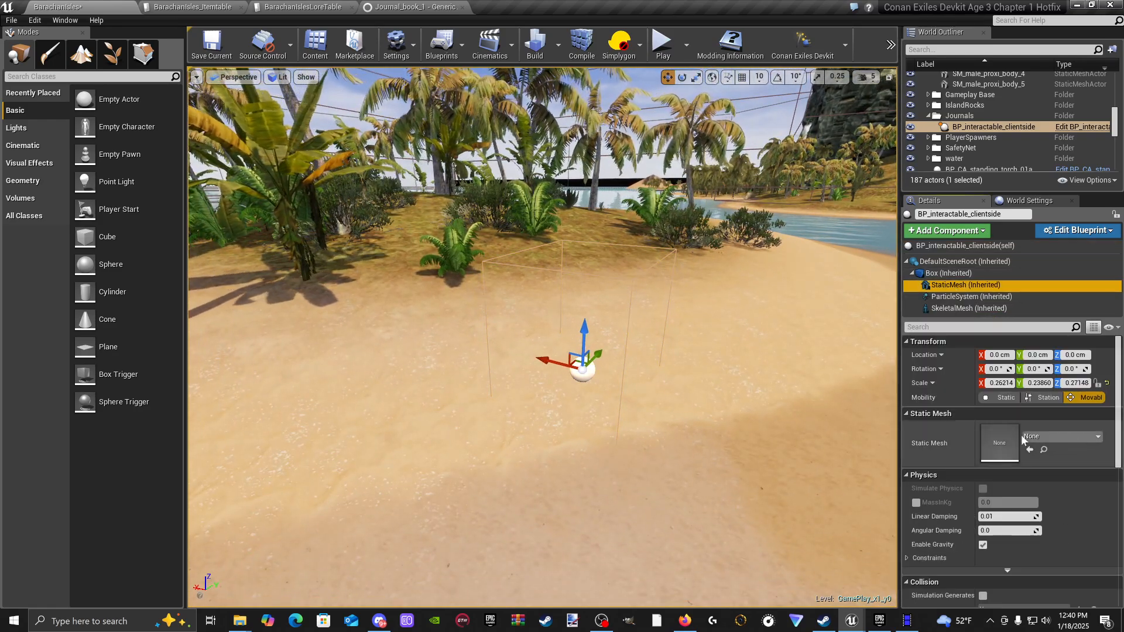
click(1060, 437)
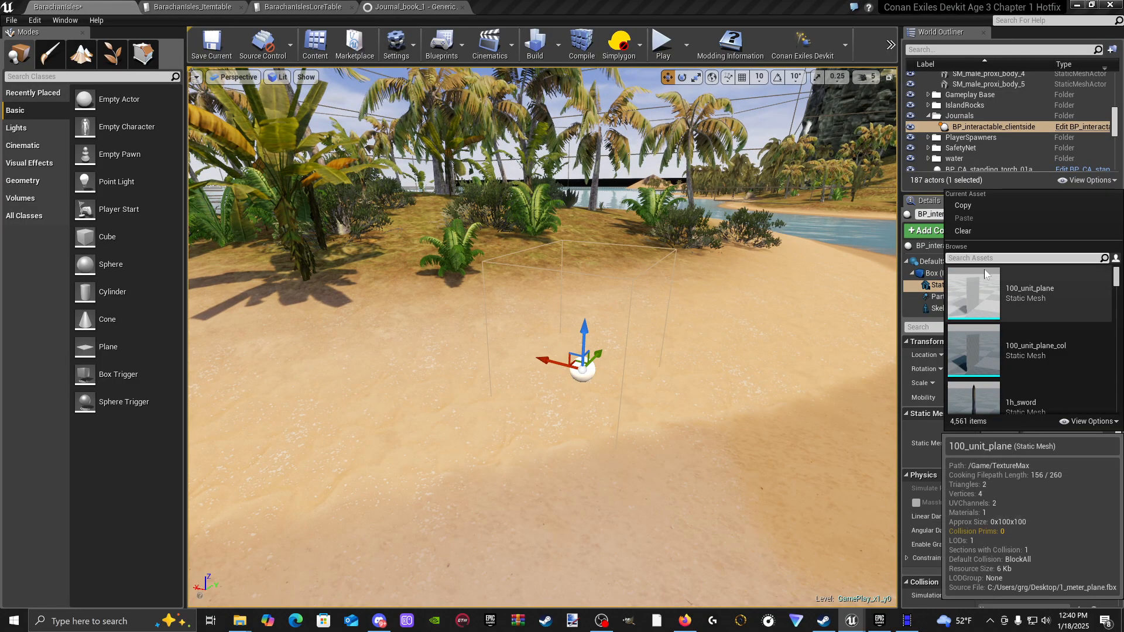
text(journal)
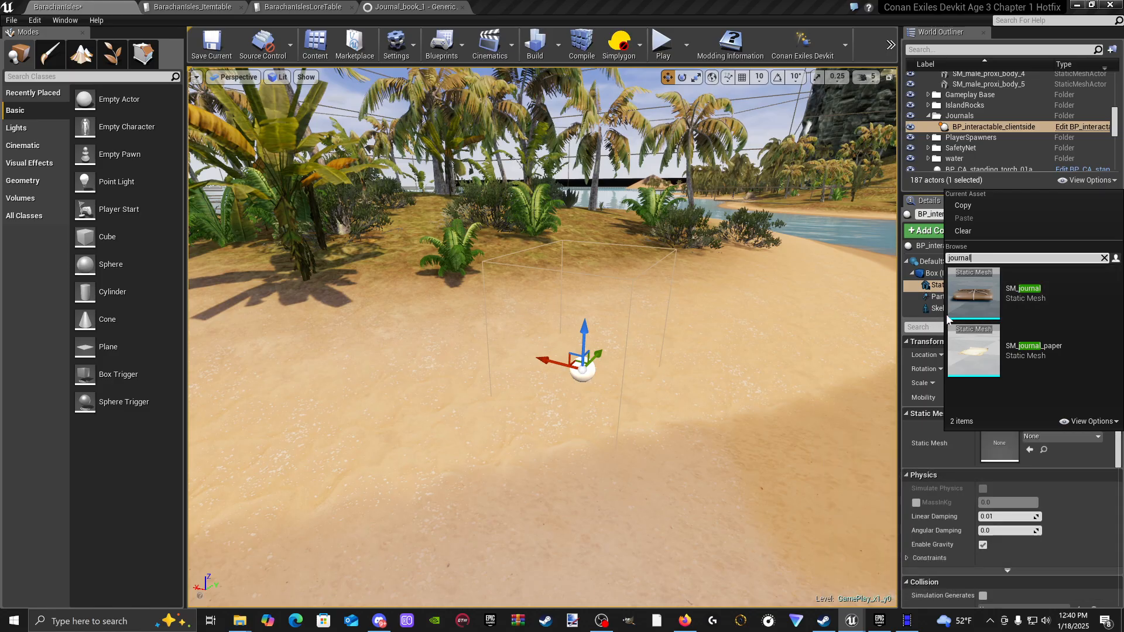
click(1023, 316)
mouse_move(567, 380)
right_down()
mouse_move(678, 430)
mouse_move(591, 404)
mouse_move(566, 363)
mouse_move(566, 383)
mouse_move(609, 421)
mouse_move(603, 436)
mouse_move(567, 378)
right_up()
key(w)
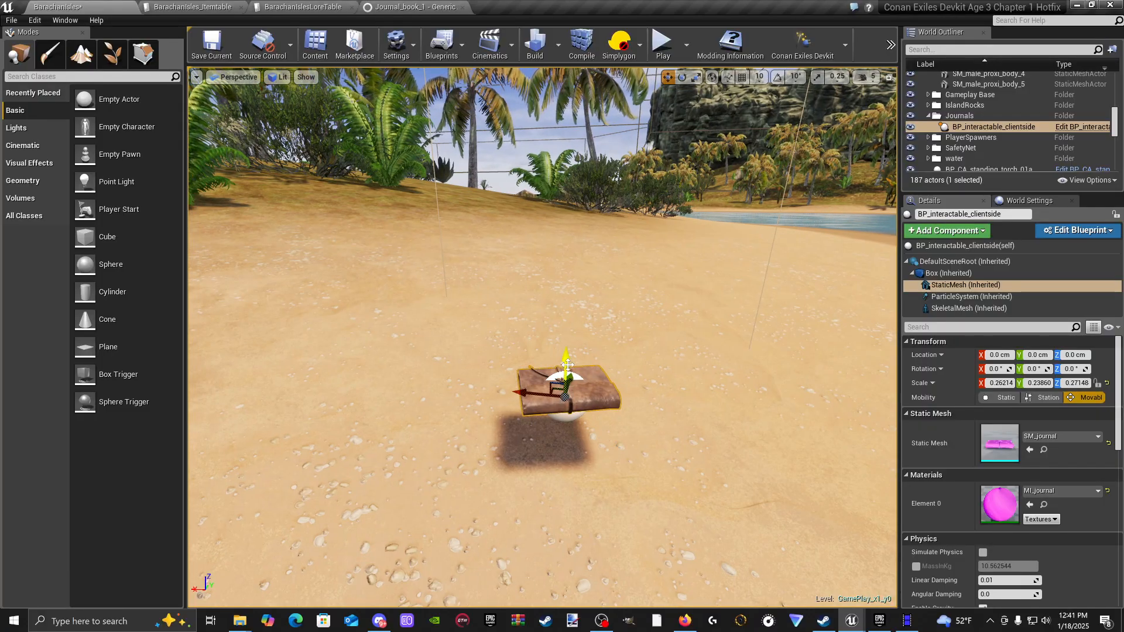
Step: Lower the journal's StaticMesh component slightly within the actor, to a relative Z of about -1.18
mouse_move(566, 366)
mouse_down()
mouse_move(567, 399)
mouse_move(568, 377)
mouse_up()
mouse_move(568, 377)
right_down()
mouse_move(568, 444)
mouse_move(567, 379)
right_up()
drag(544, 265, 544, 260)
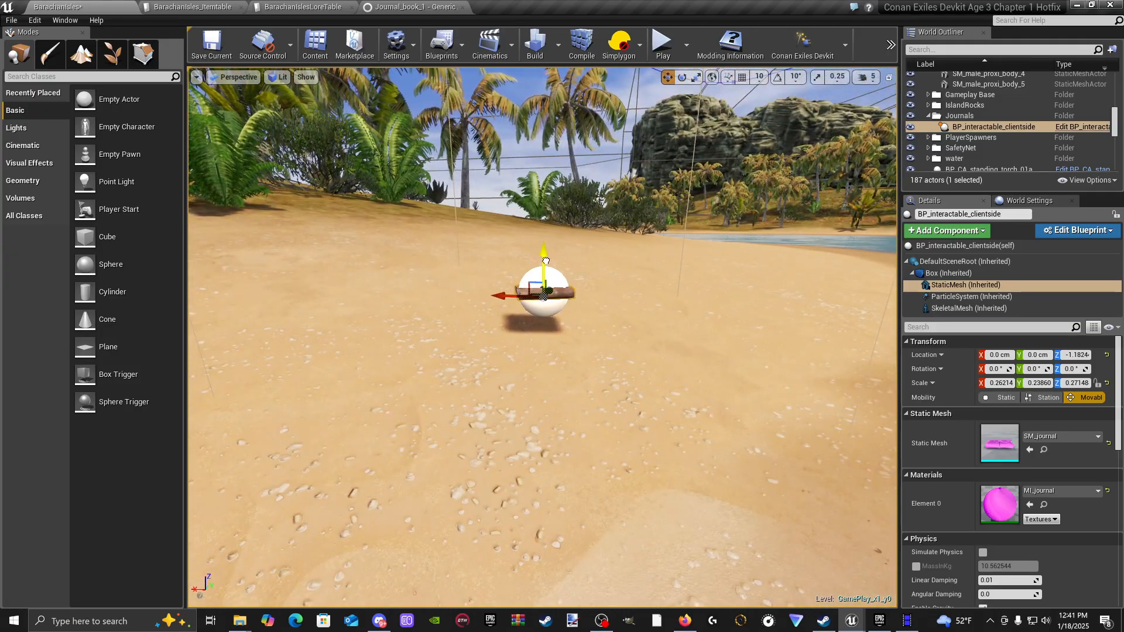
key(d)
right_drag(544, 259, 413, 267)
key(w)
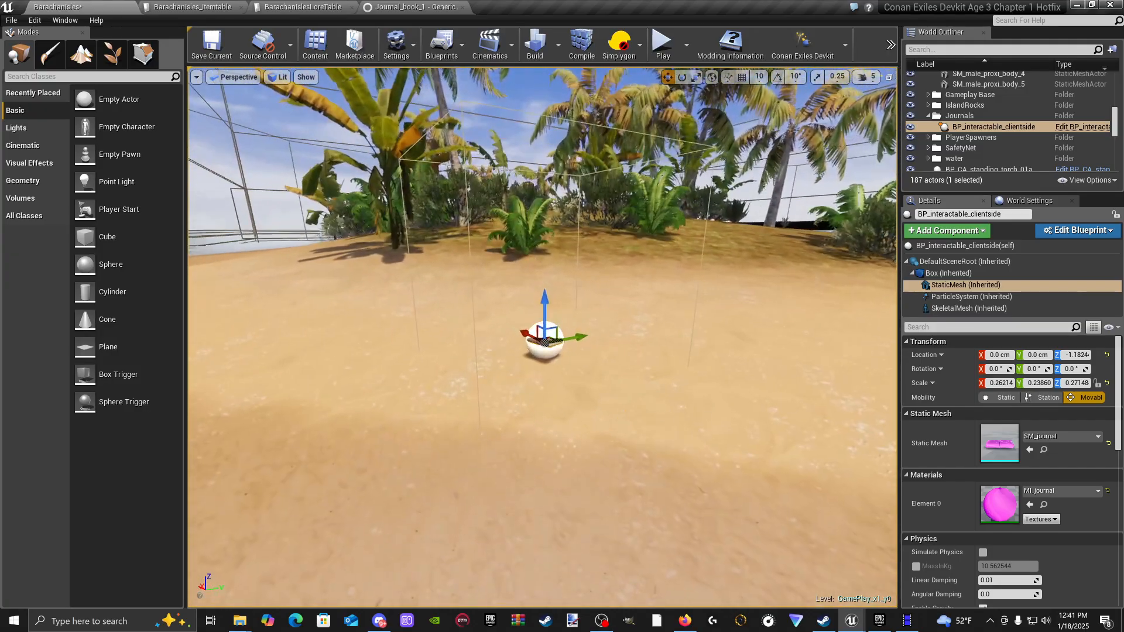
Step: Raise the whole interactable actor above the sand to about Z -20134
click(544, 259)
click(539, 342)
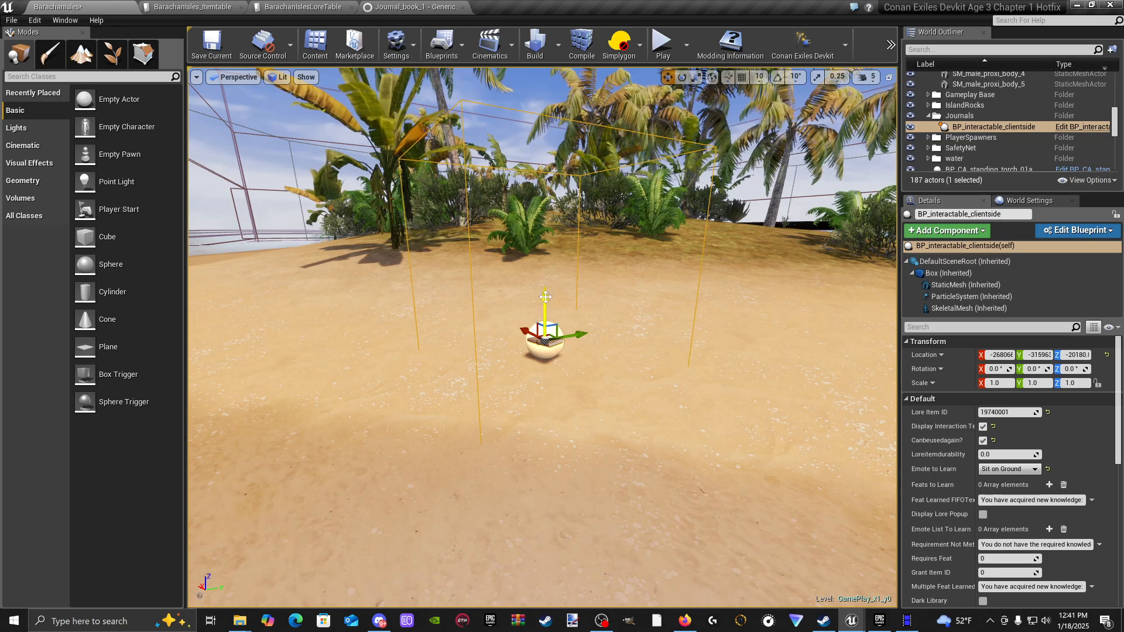
drag(536, 298, 536, 267)
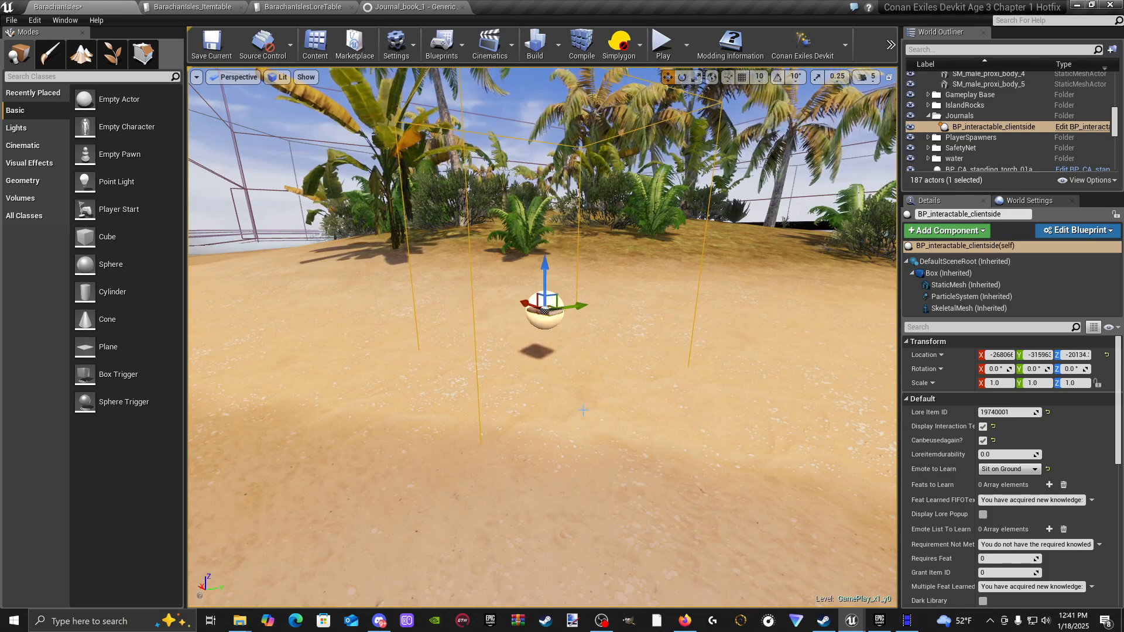
click(536, 266)
key(w)
right_drag(536, 267, 562, 305)
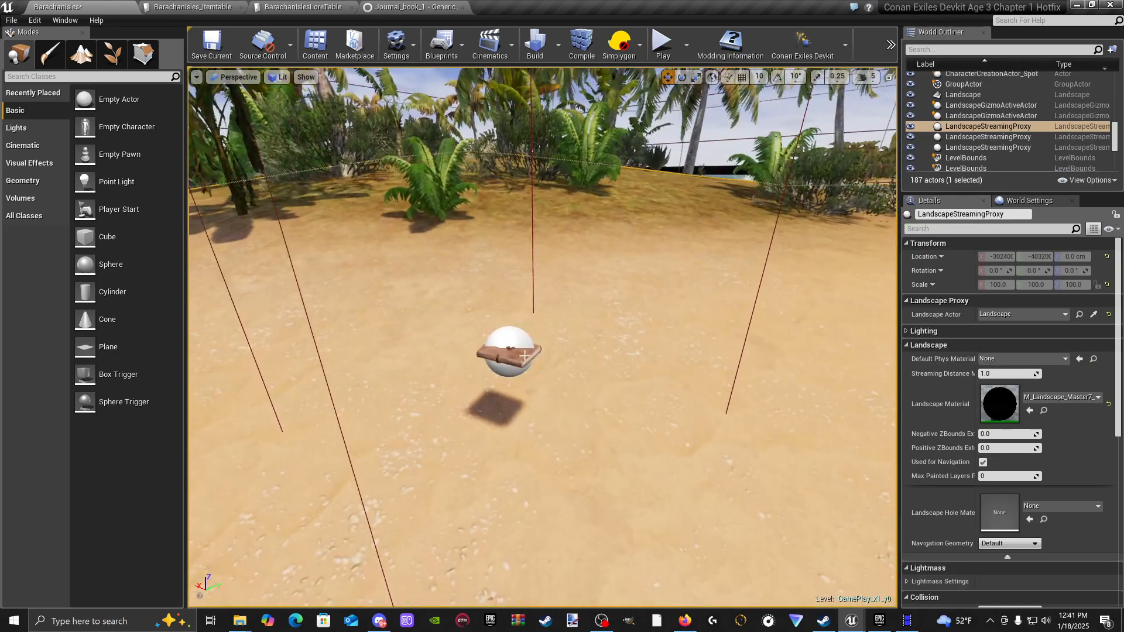
Step: Try moving only the journal mesh sideways out of the actor, and undo those component moves
click(523, 354)
click(524, 355)
key(s)
right_drag(524, 355, 480, 322)
drag(607, 363, 512, 361)
click(513, 439)
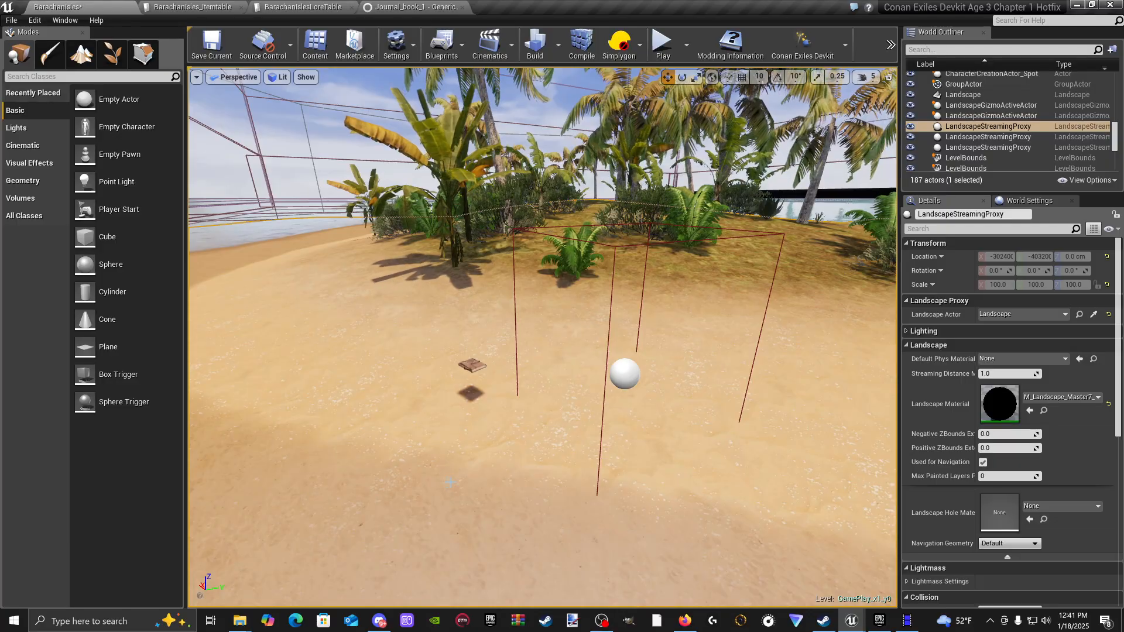
key(ctrl+z)
key(ctrl+z)
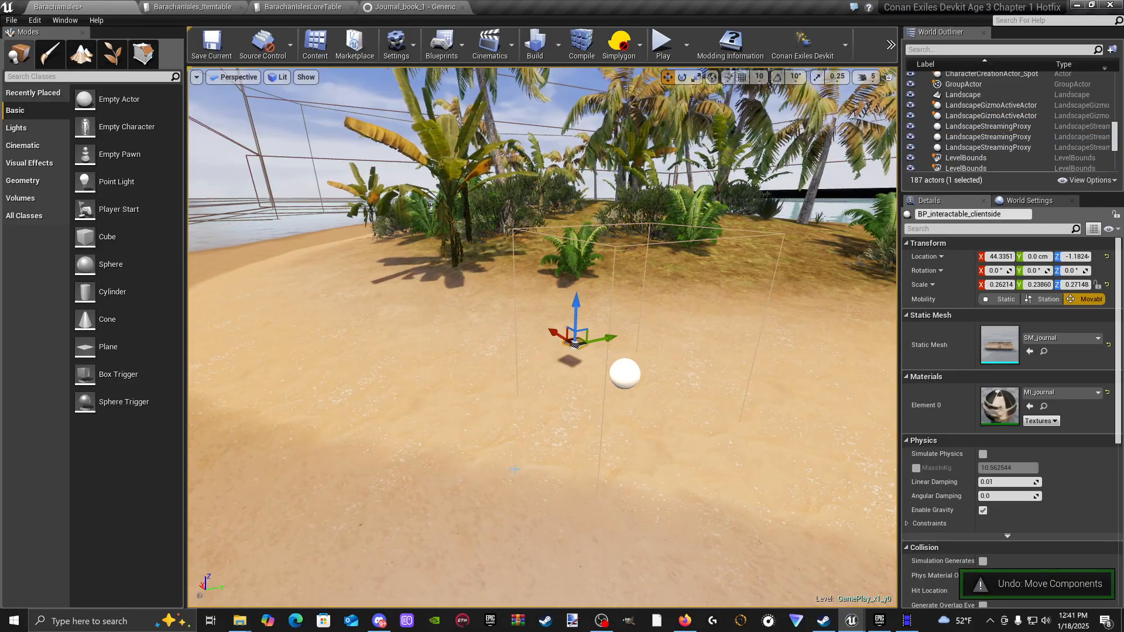
key(ctrl+z)
Step: Lower the interactable actor until its journal rests on the sand
click(514, 469)
right_drag(514, 469, 579, 468)
mouse_move(517, 320)
right_down()
mouse_move(609, 299)
mouse_move(516, 320)
right_up()
click(516, 320)
drag(516, 297, 514, 371)
click(514, 351)
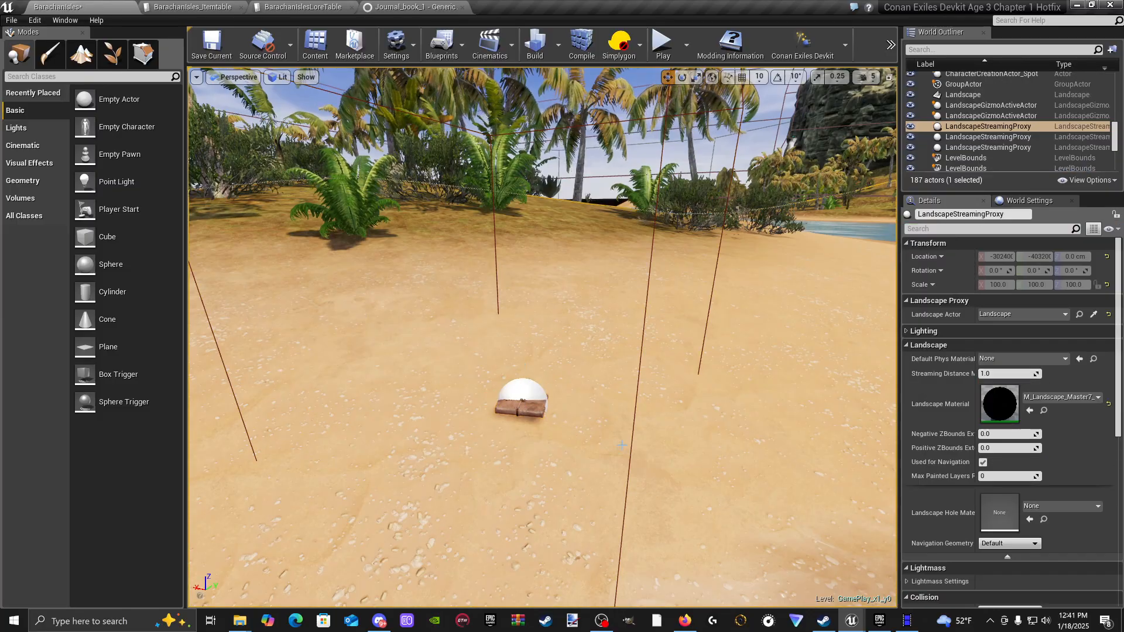
Step: Save the current level and start a play session from a spot on the sand near the journal
right_drag(514, 351, 445, 357)
mouse_move(682, 442)
right_down()
mouse_move(562, 422)
mouse_move(585, 445)
mouse_move(681, 441)
right_up()
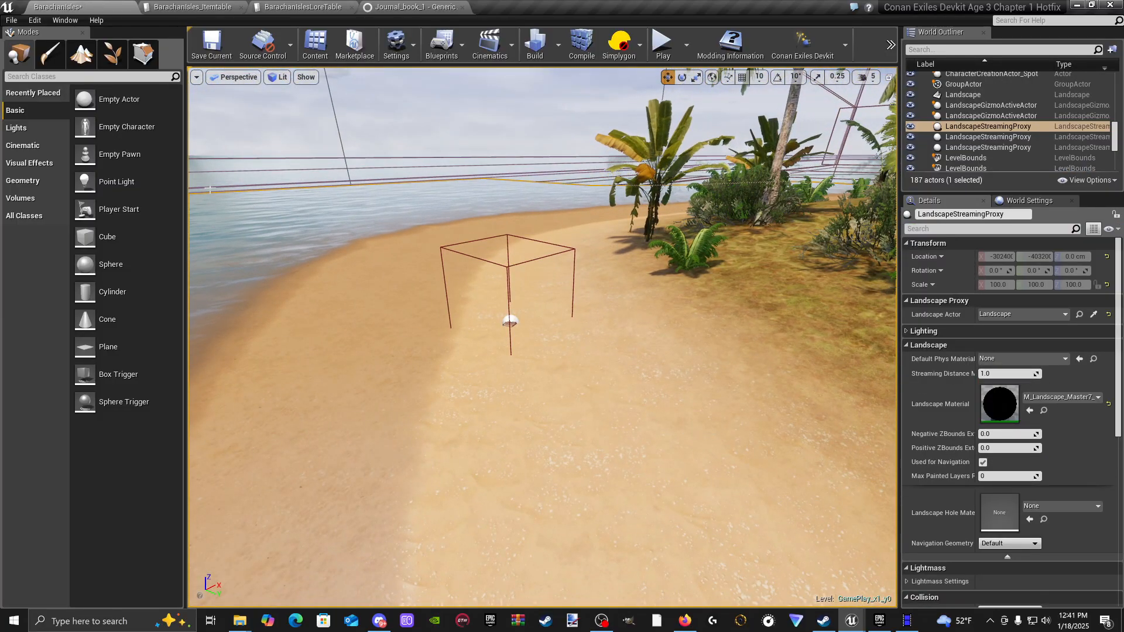
click(210, 42)
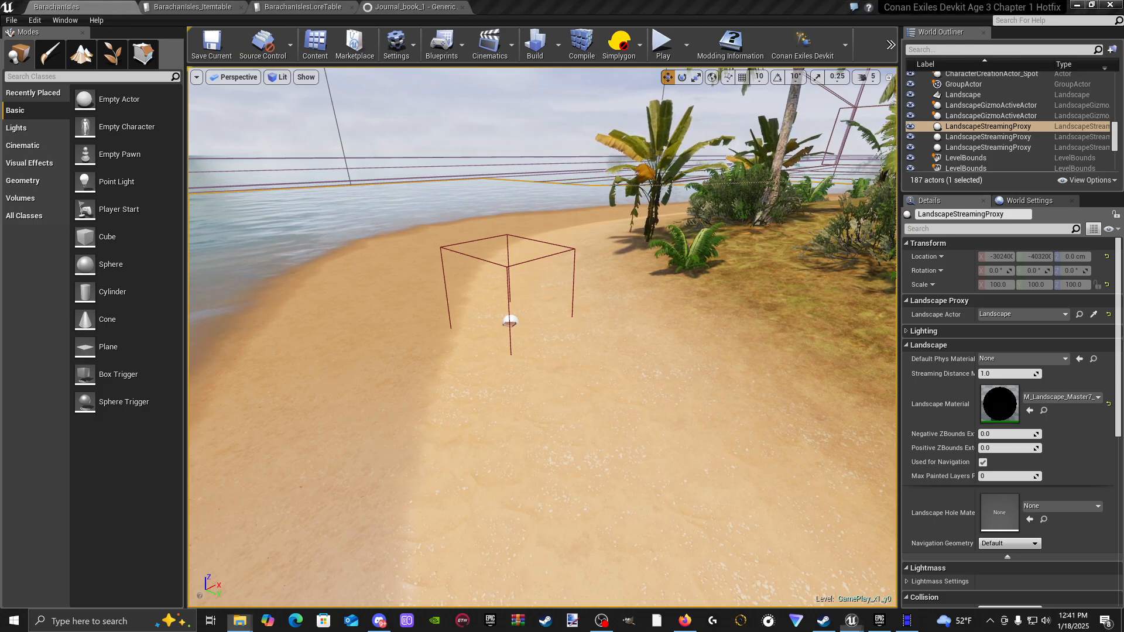
right_drag(806, 357, 664, 405)
right_click(664, 405)
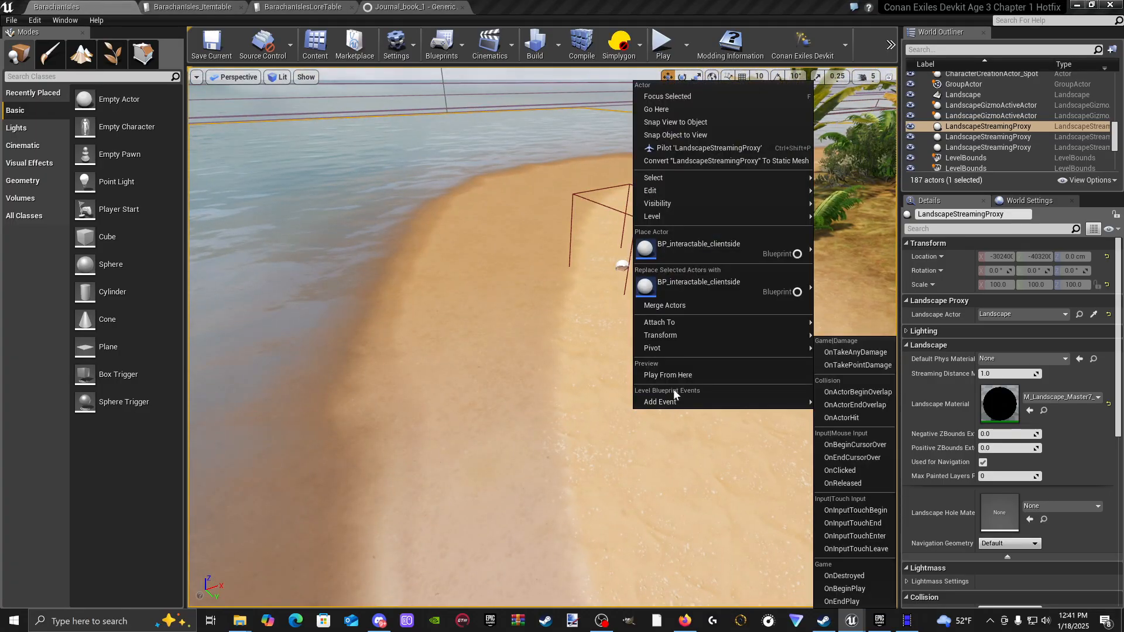
click(682, 373)
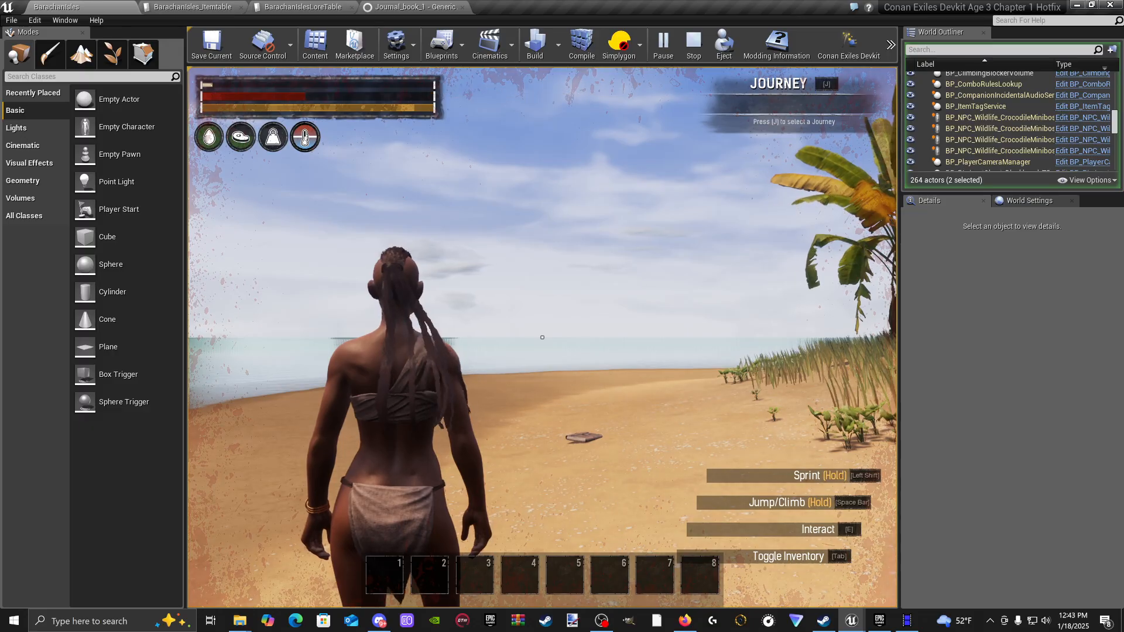
Step: Bring up the in-game admin panel and enable Cloak and God for the character
key(w)
key(Escape)
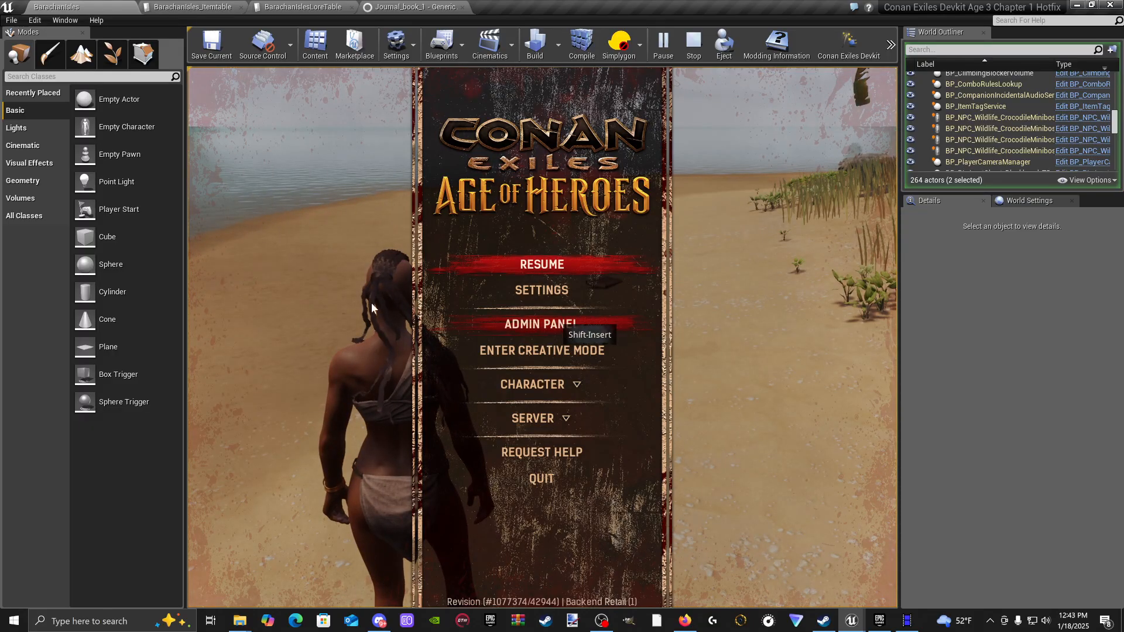
key(shift+Insert)
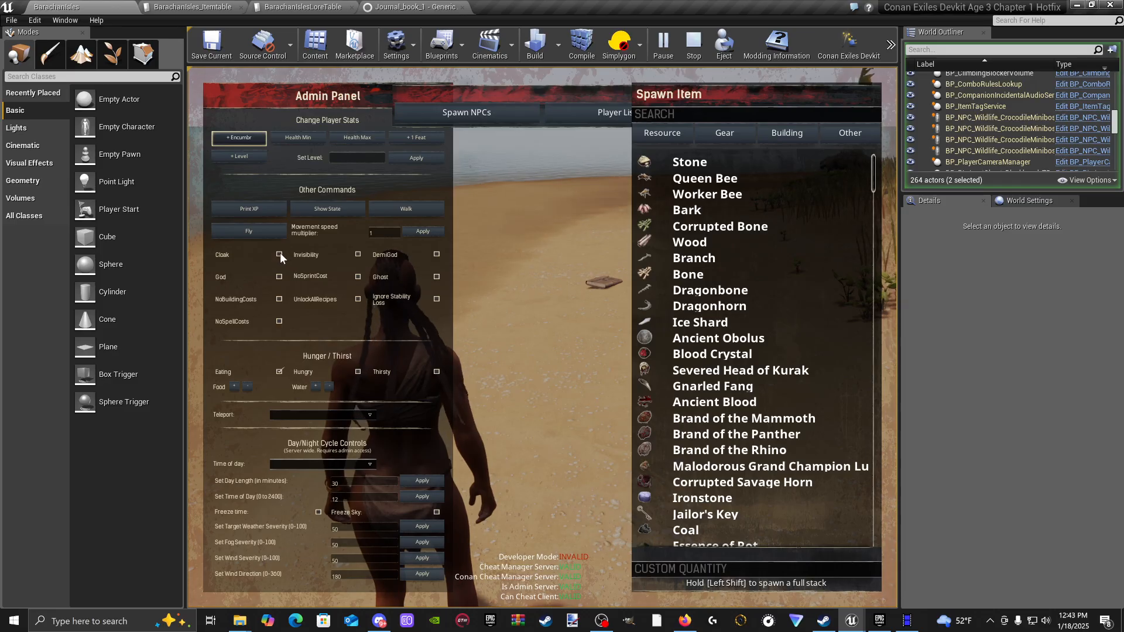
click(280, 255)
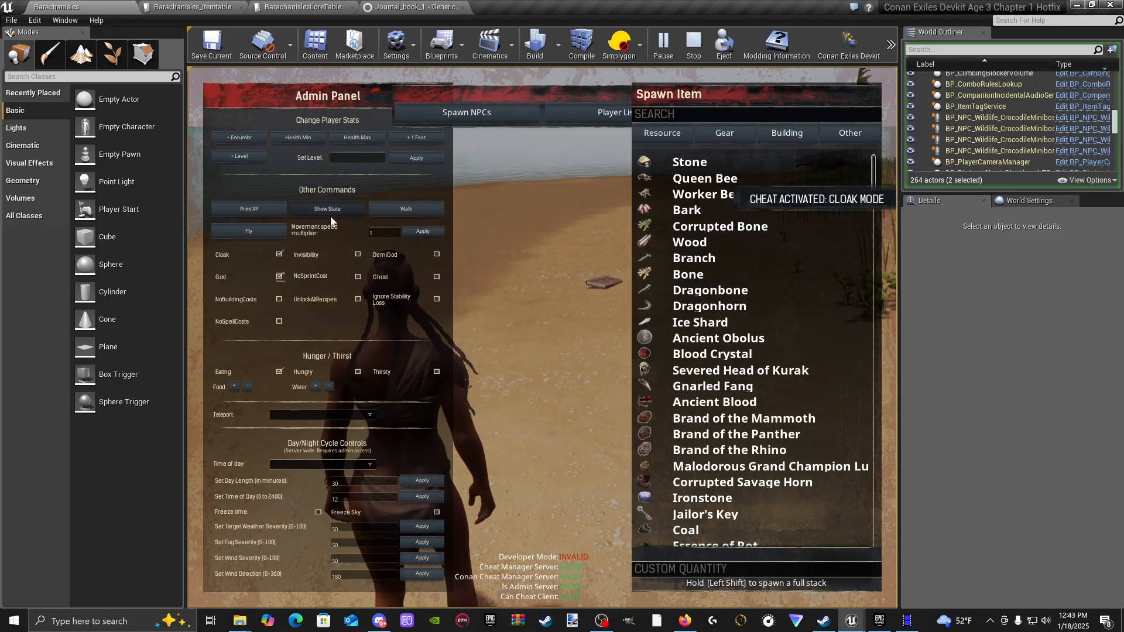
Step: Max out the character's health, turn off Eating, raise food and water, and return to the game
click(356, 139)
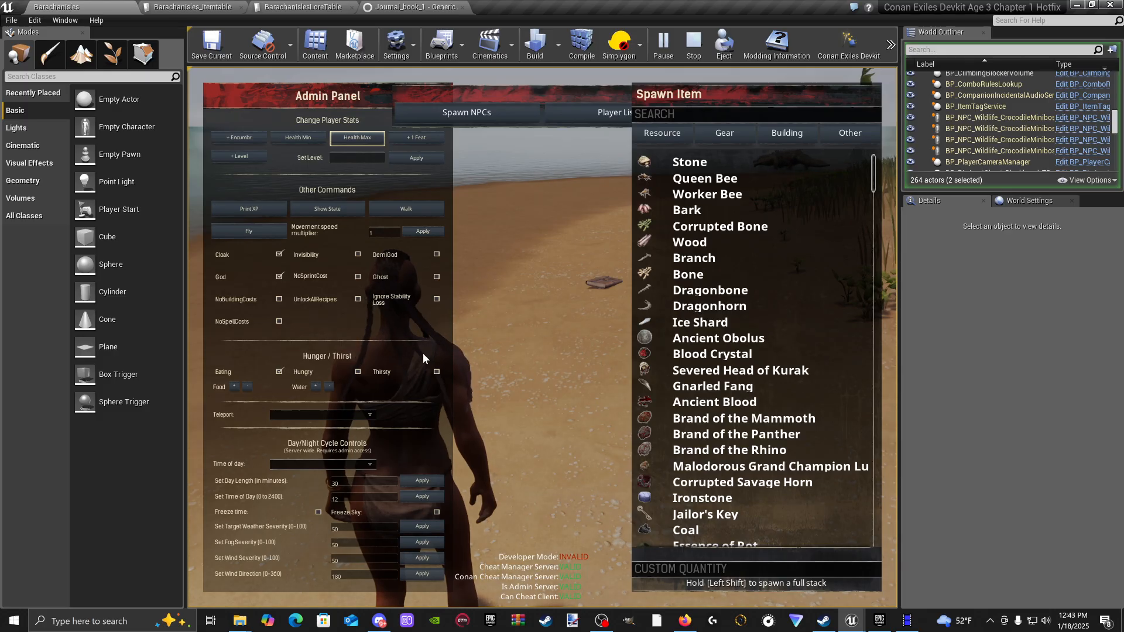
click(280, 371)
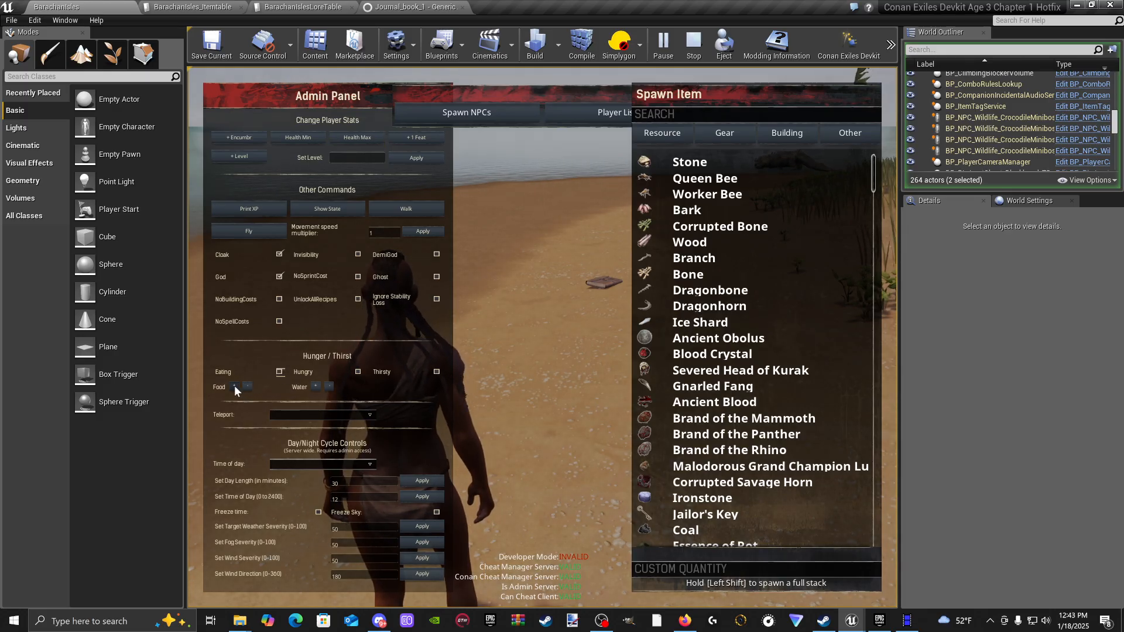
click(234, 386)
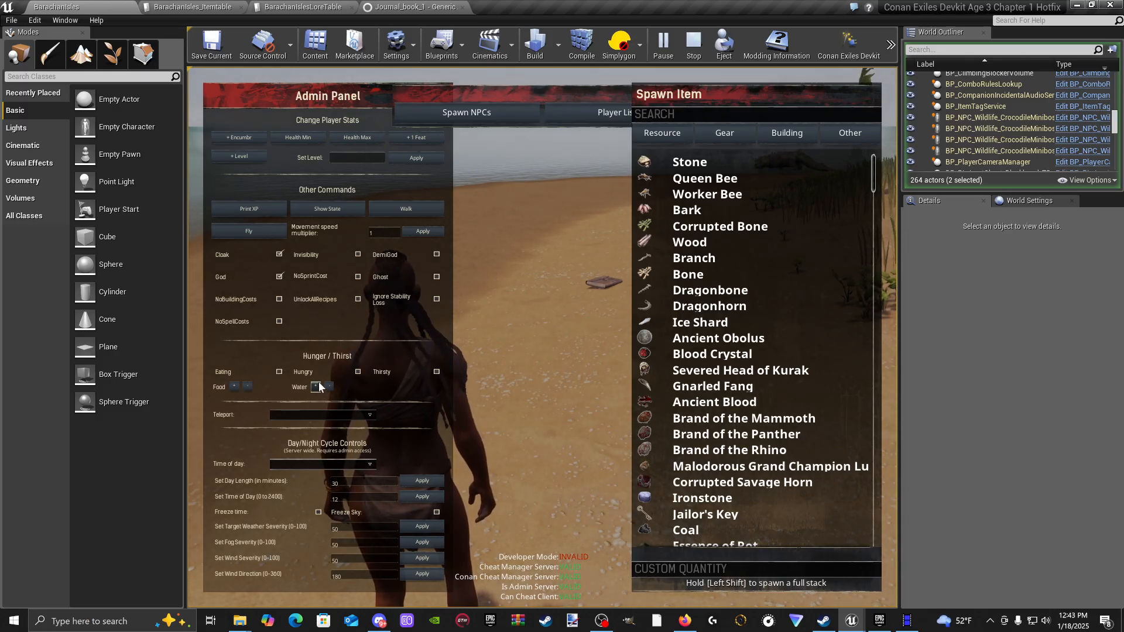
key(Escape)
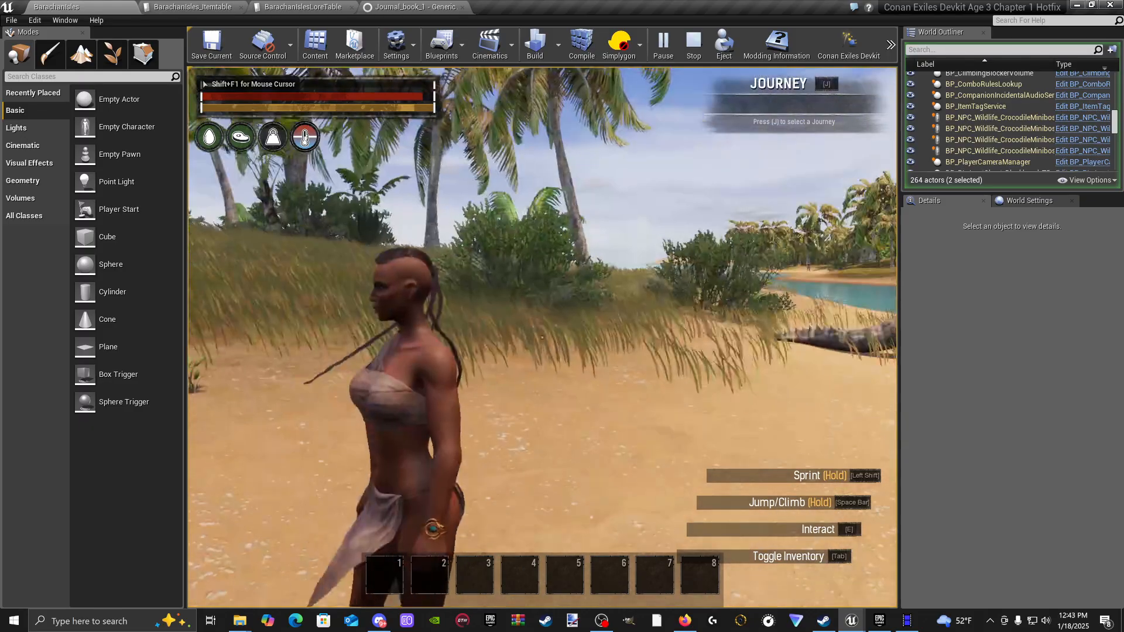
Step: Check the character's inventory, walk over to the journal on the sand to test its interaction, and check the inventory again
key(Tab)
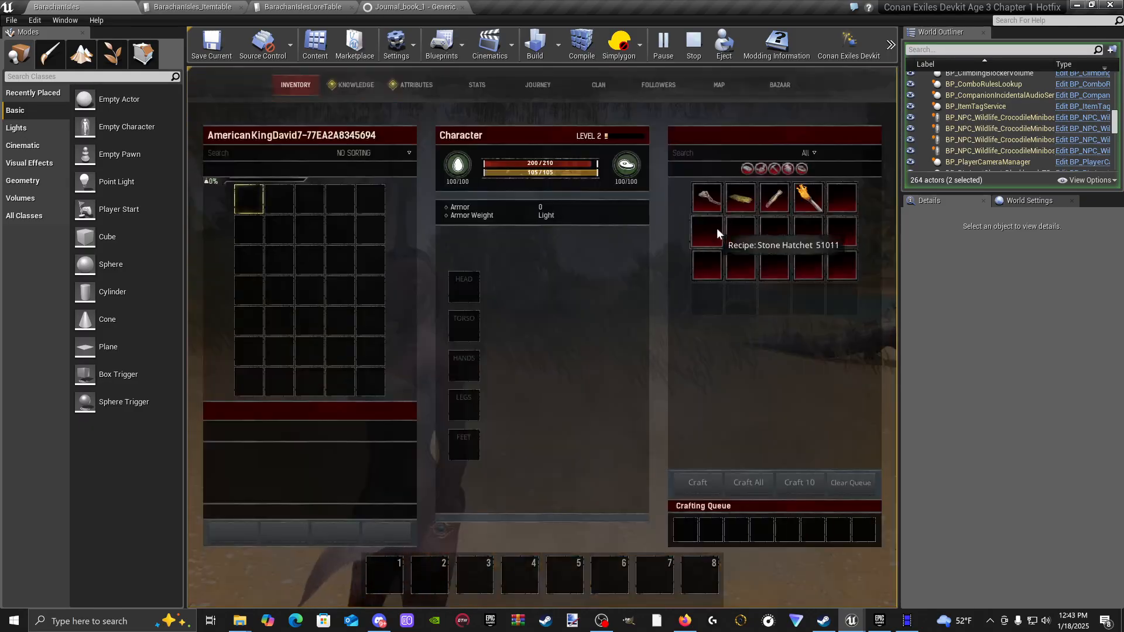
key(Tab)
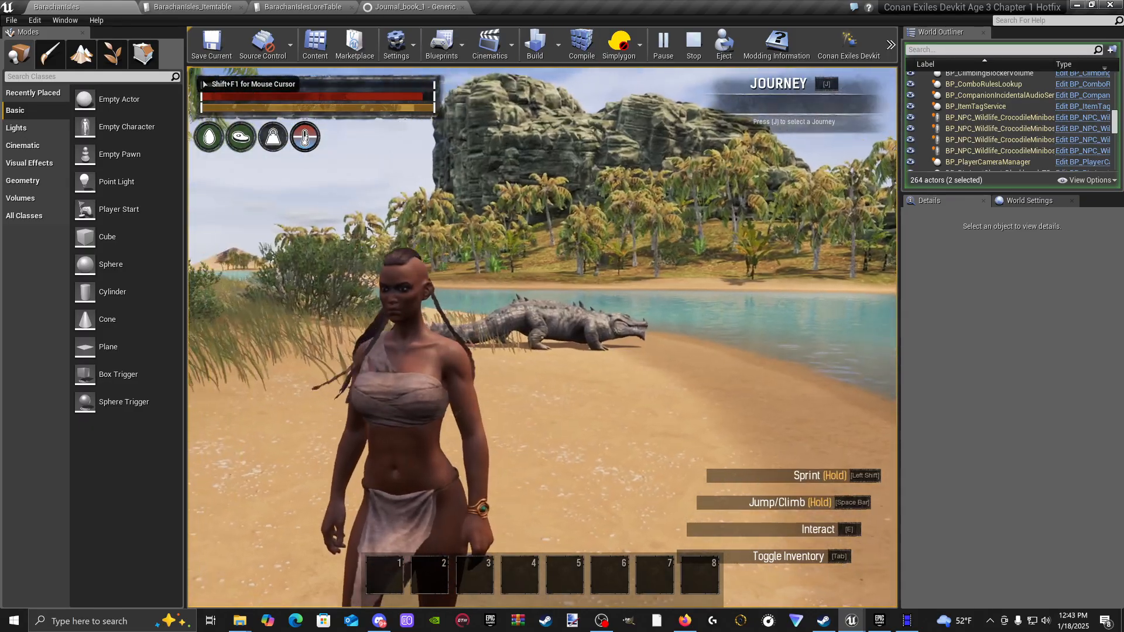
key(w)
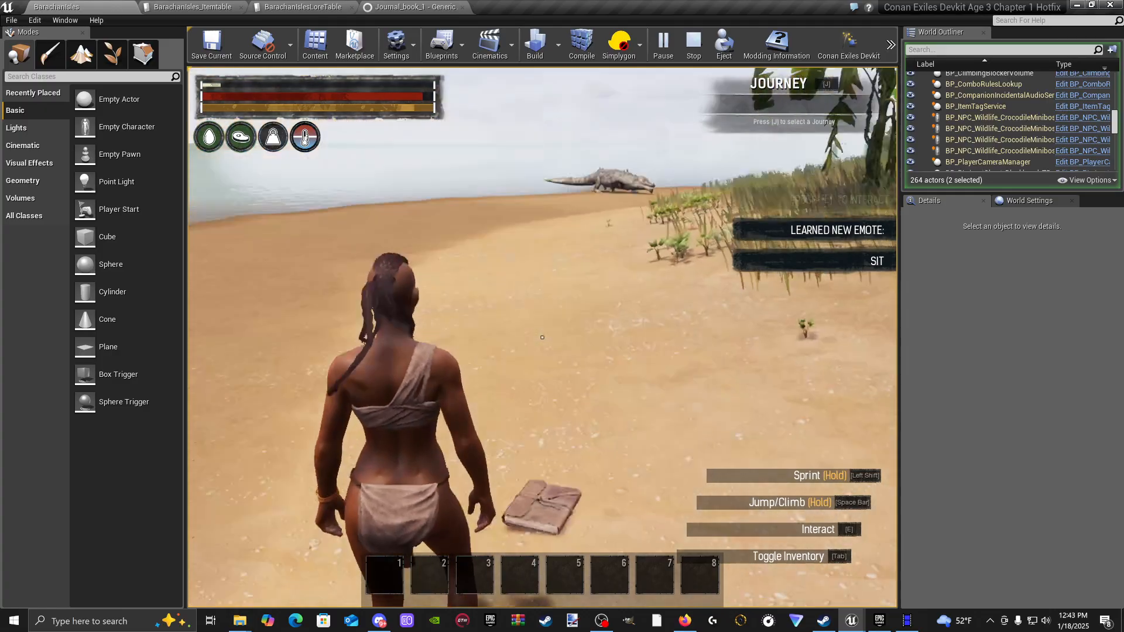
key(a)
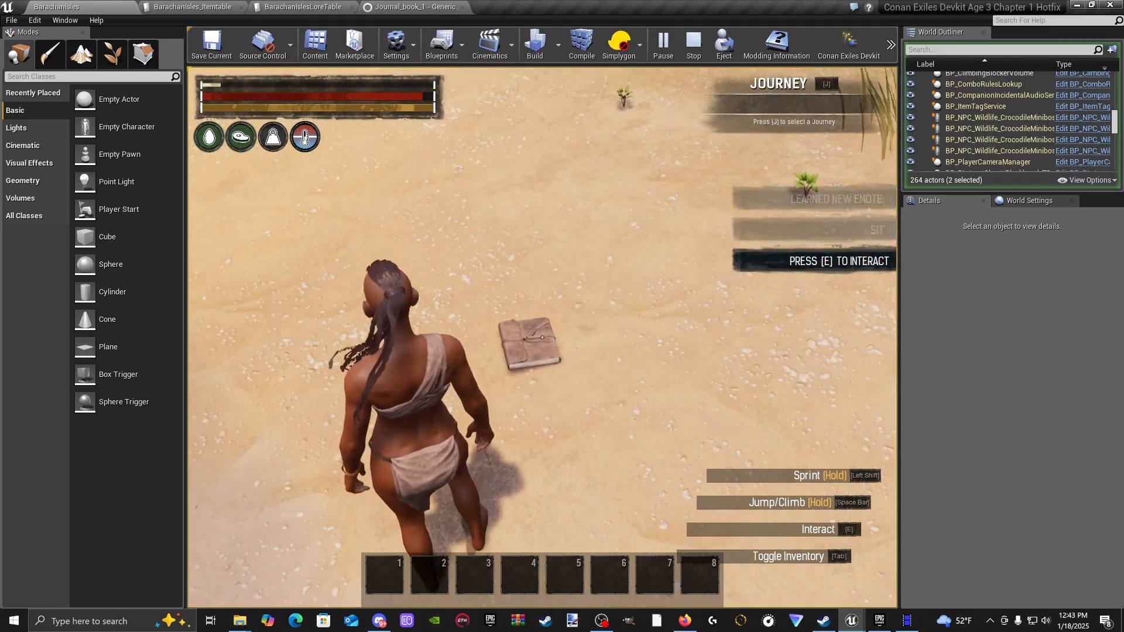
key(s)
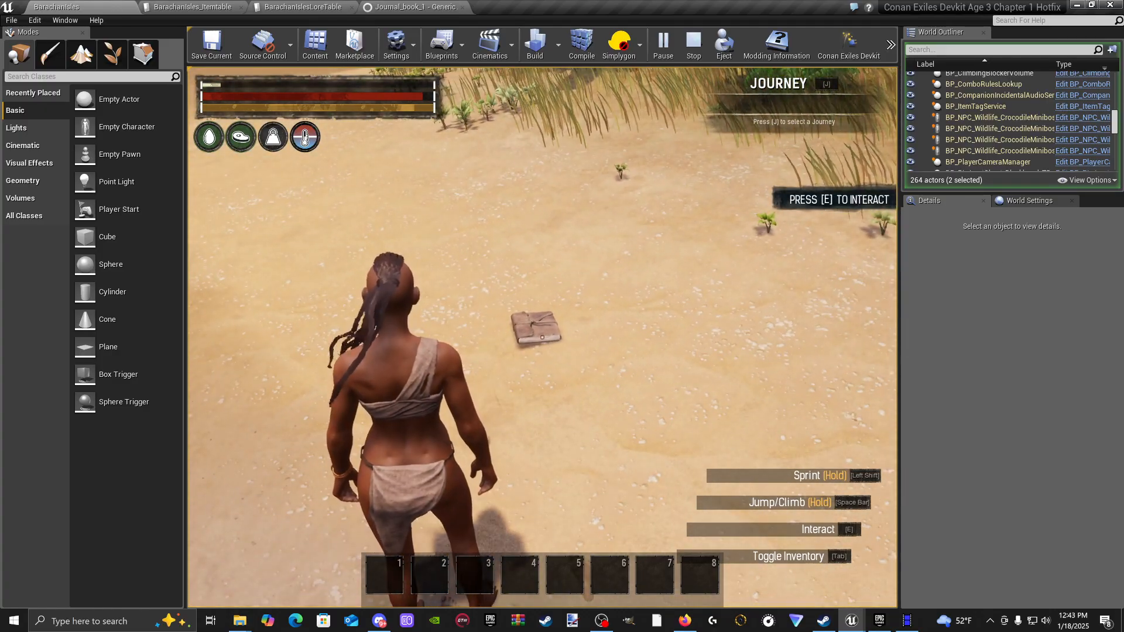
key(Tab)
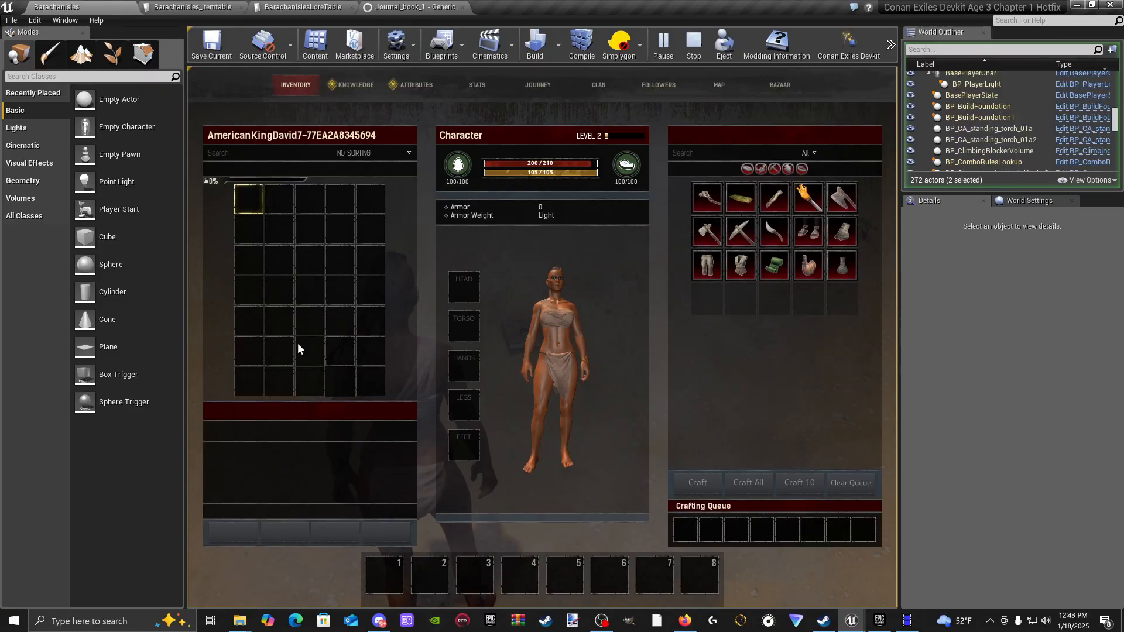
key(Tab)
Step: Walk around the journal to test its interaction from other sides, and look in the inventory for any granted item
key(w)
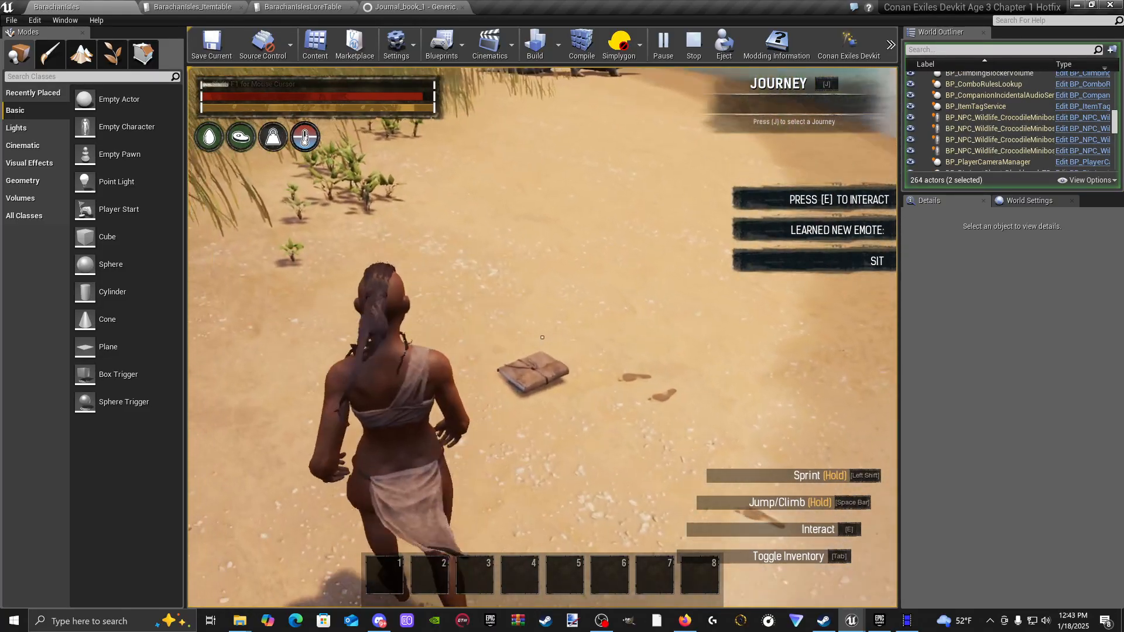
key(w)
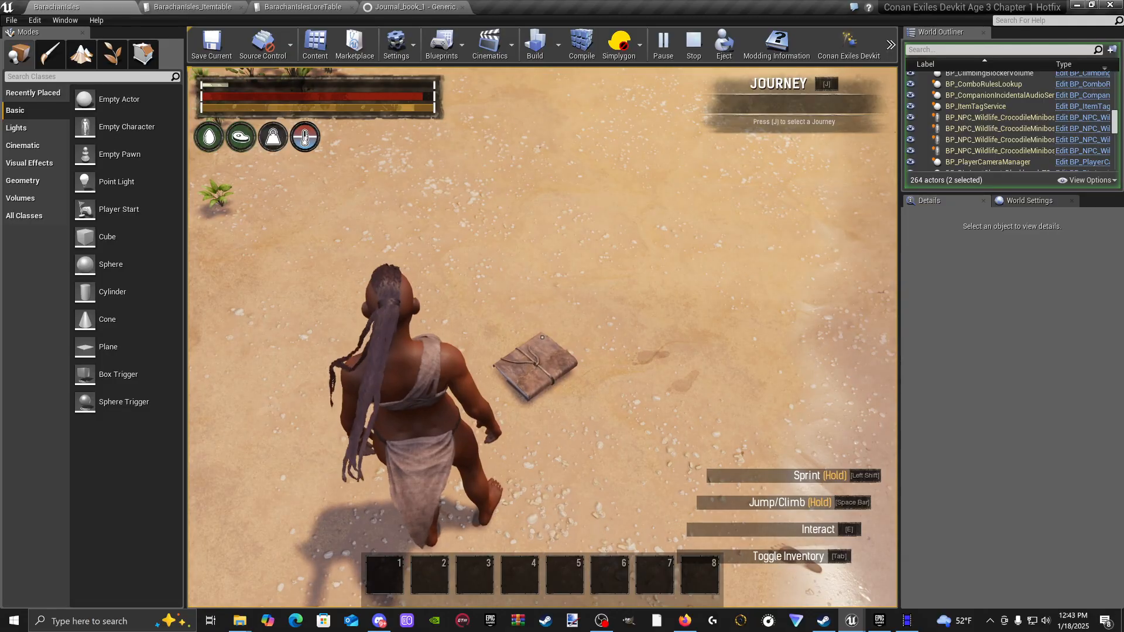
key(s)
key(w)
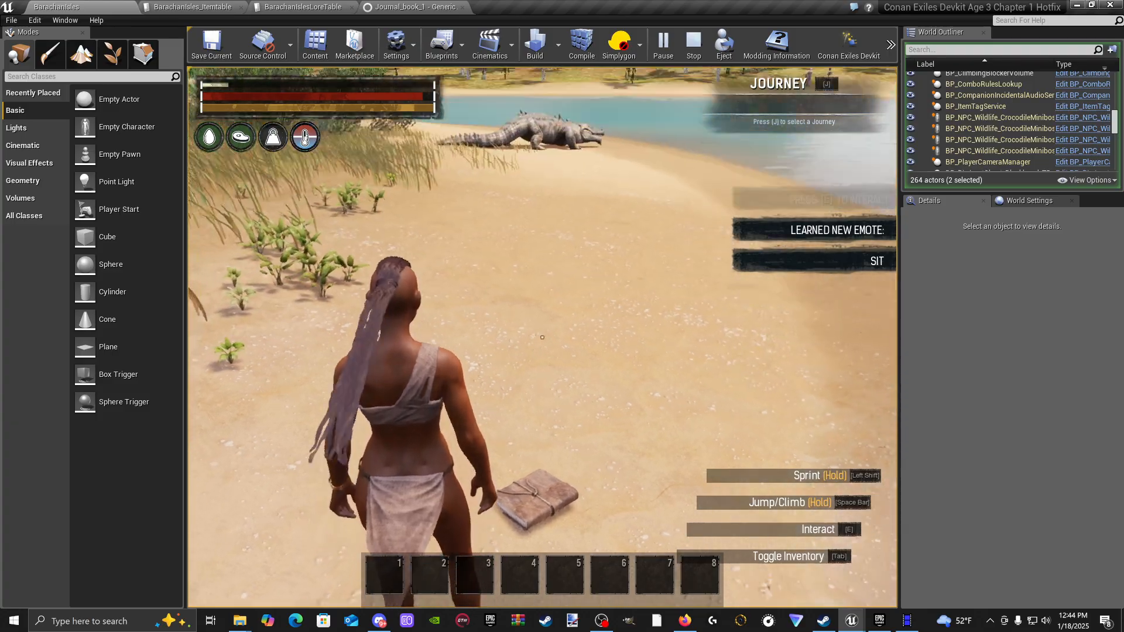
key(w)
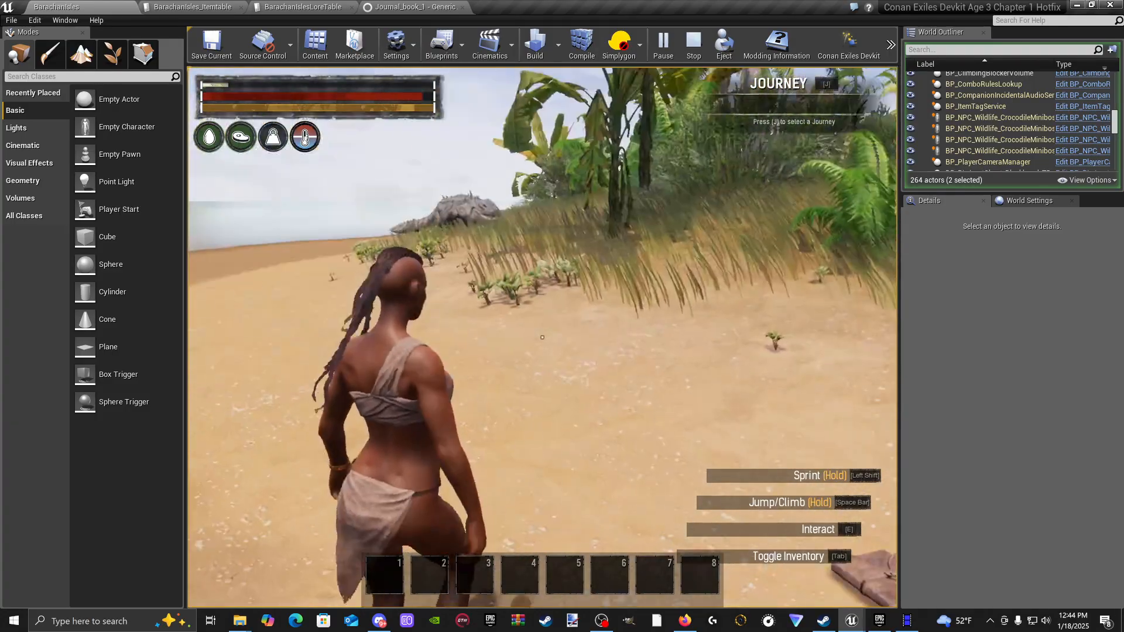
key(Tab)
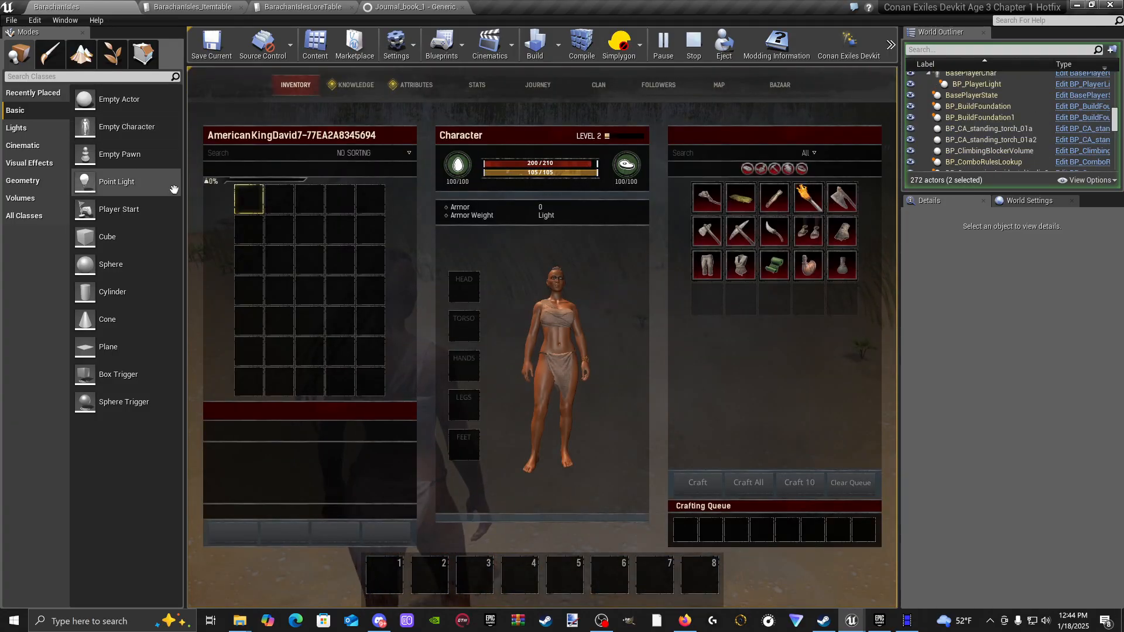
key(Tab)
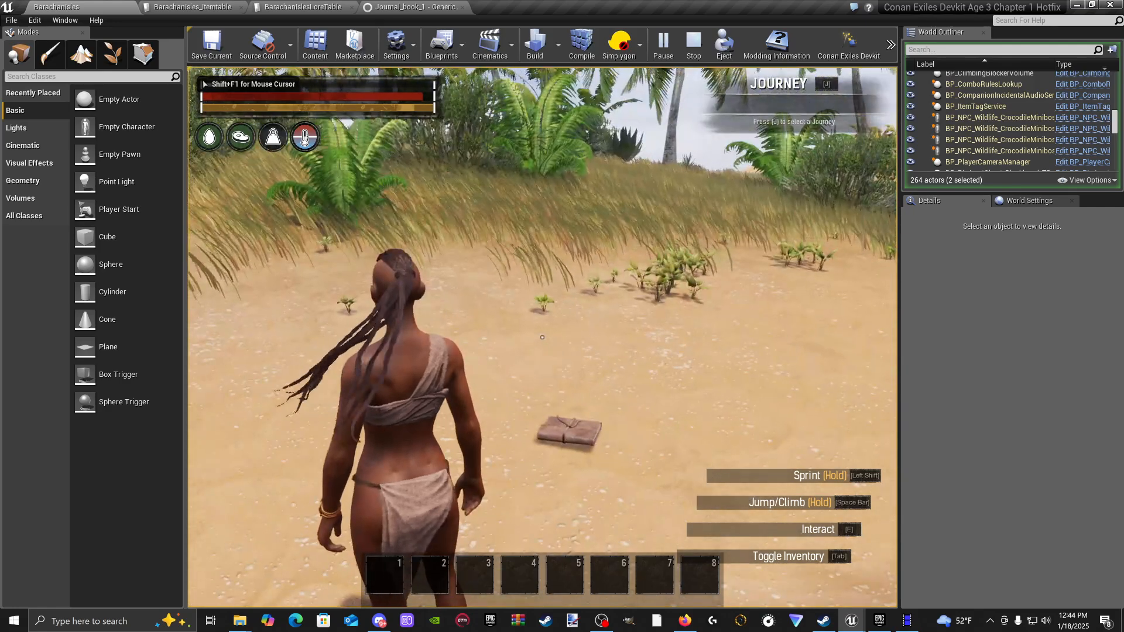
Step: End the play session and return to the level editor
key(Escape)
key(Escape)
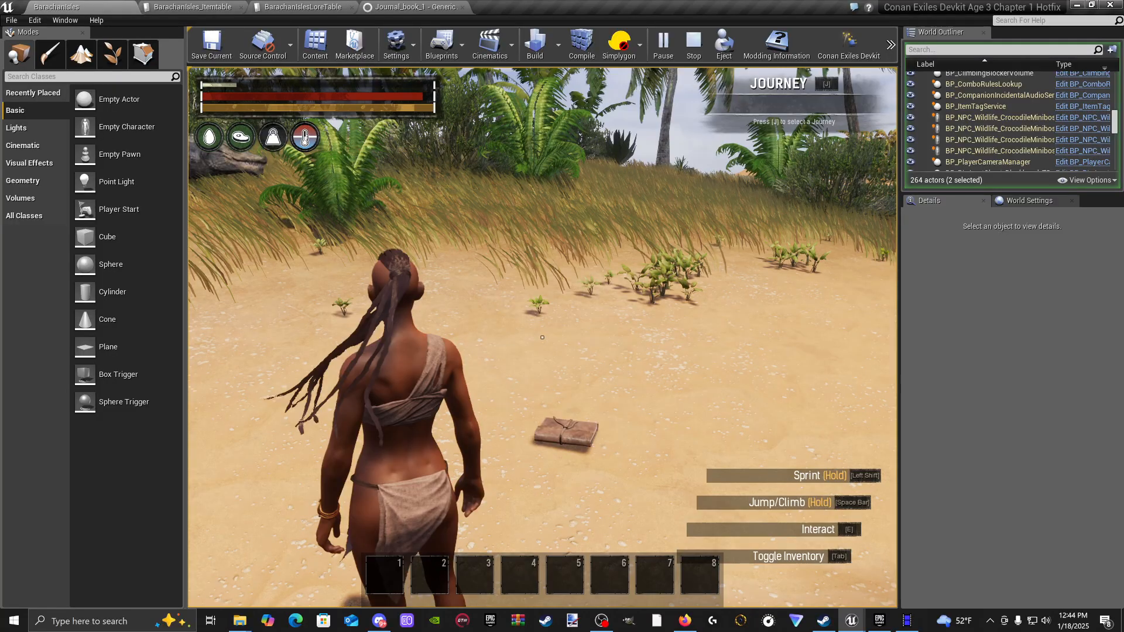
key(Escape)
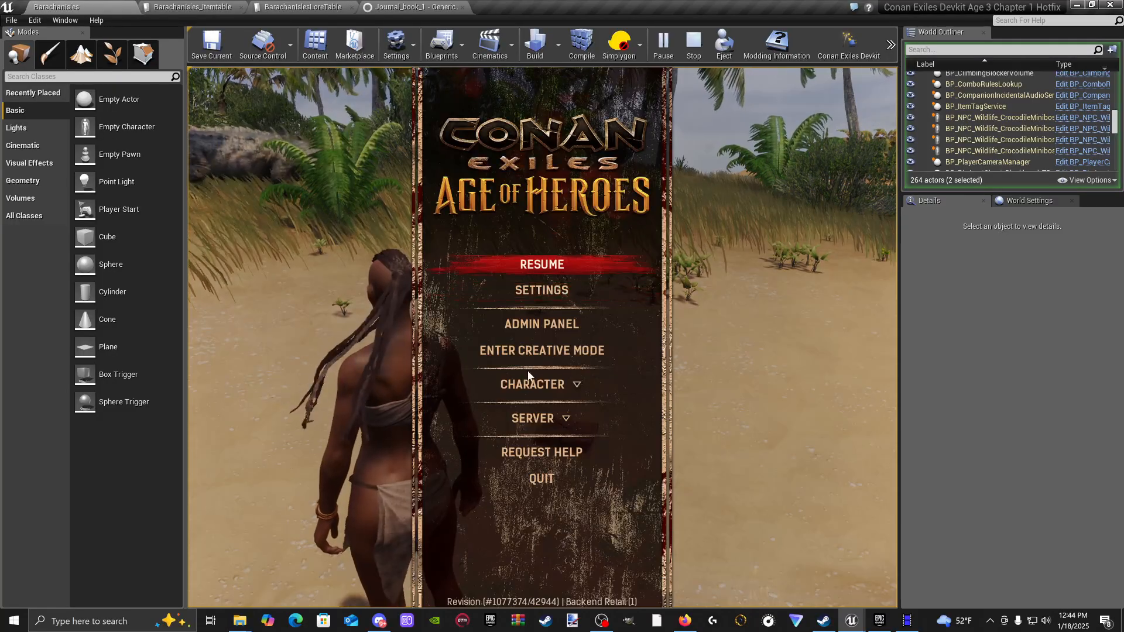
key(Escape)
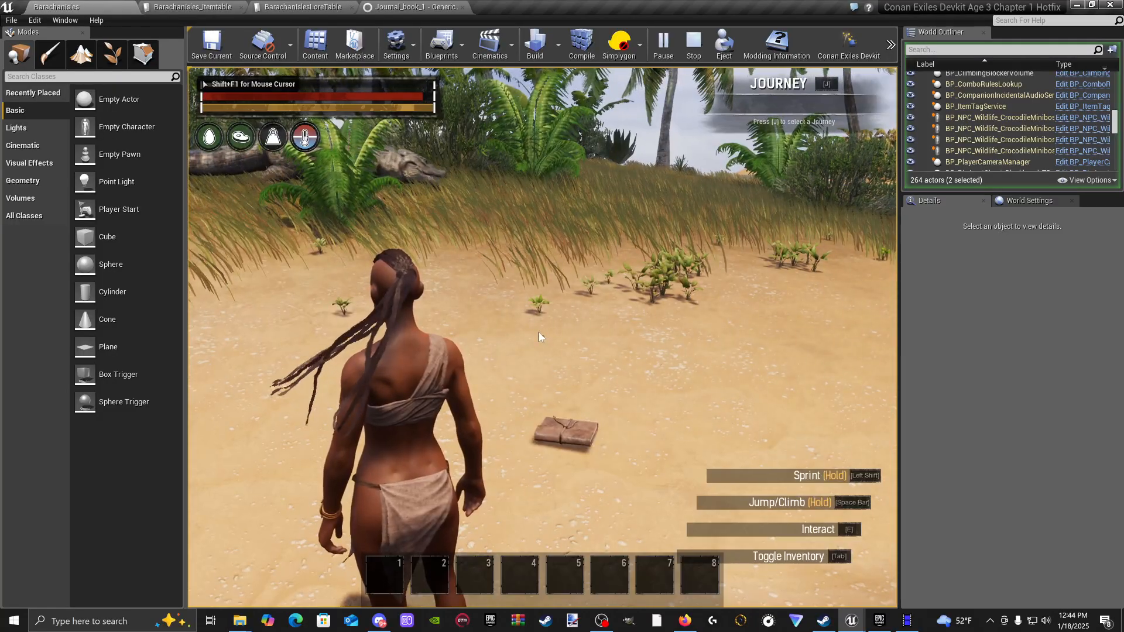
key(shift+Escape)
Step: Set Emote to Learn to None on the journal's BP_interactable_clientside actor and save the current level
click(556, 388)
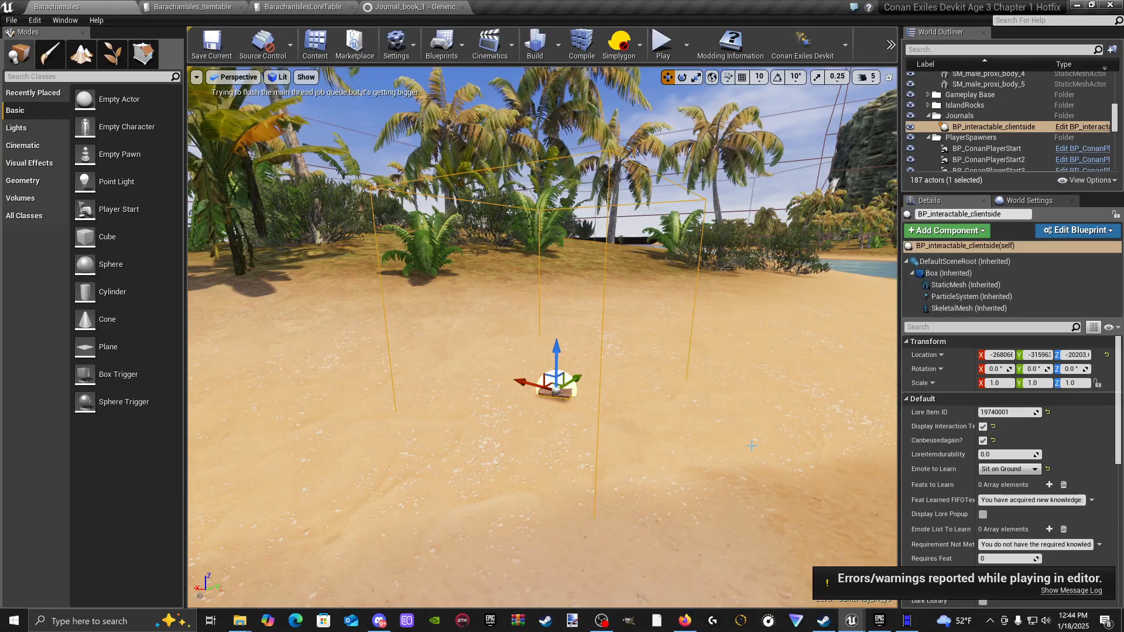
scroll(975, 474, down, 3)
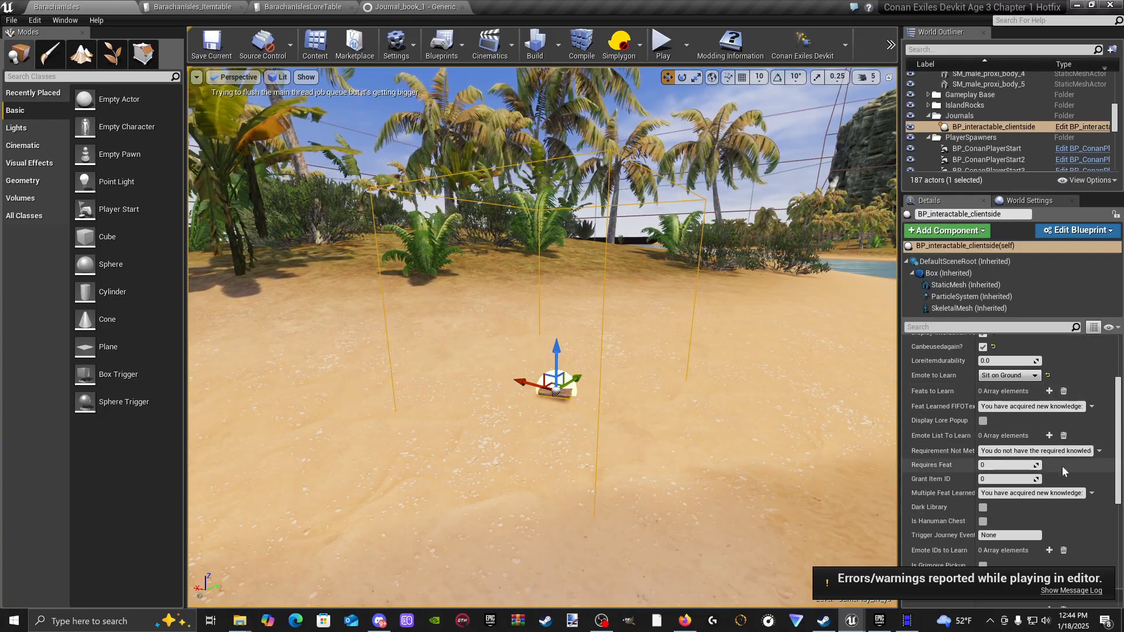
scroll(1008, 448, up, 2)
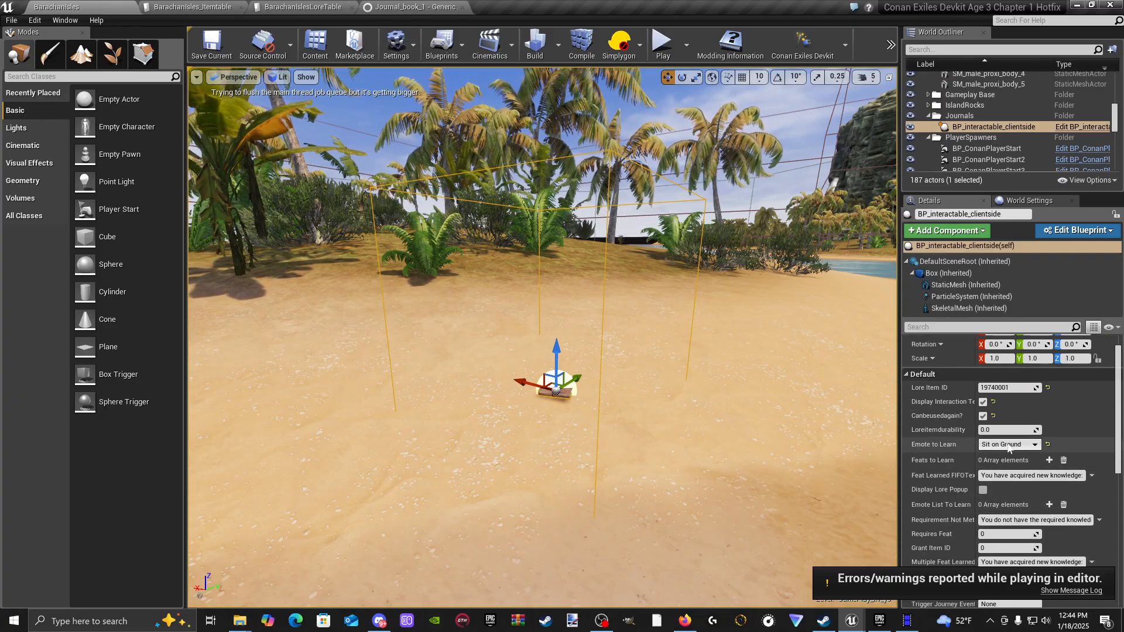
click(1039, 446)
click(1009, 176)
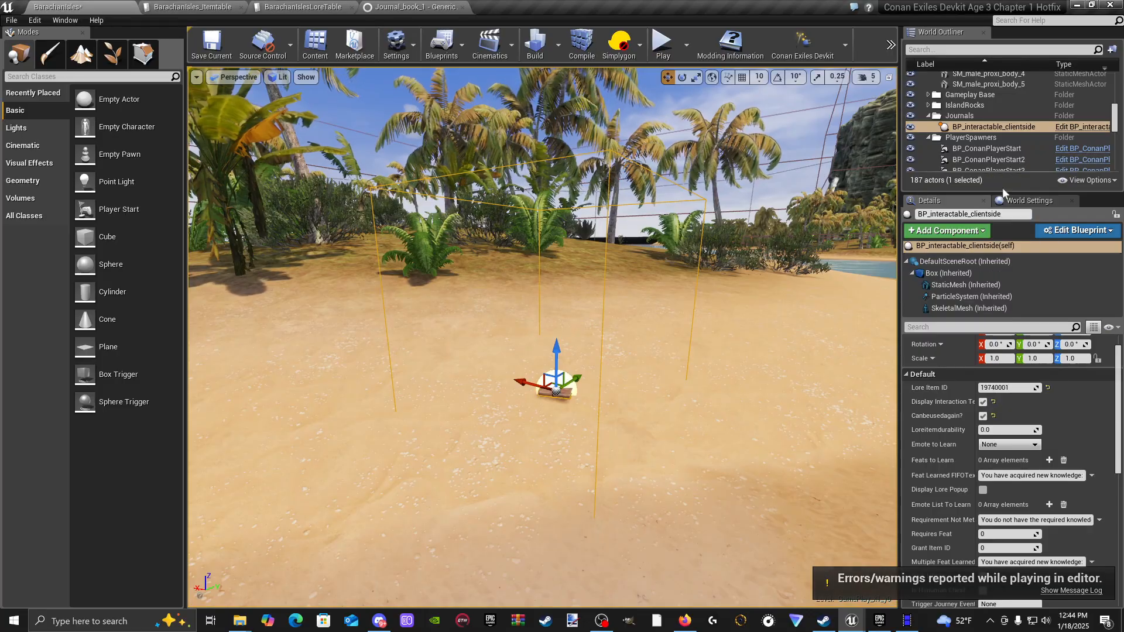
click(215, 47)
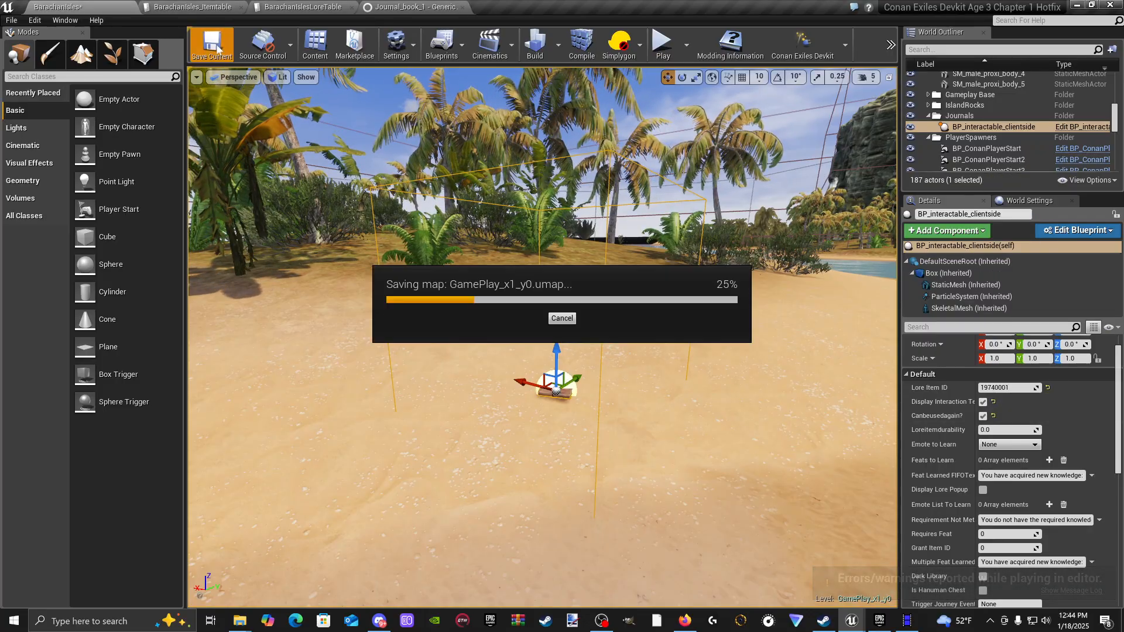
Step: Start a new play session from a spot on the sand beside the journal
click(654, 331)
right_drag(654, 331, 585, 331)
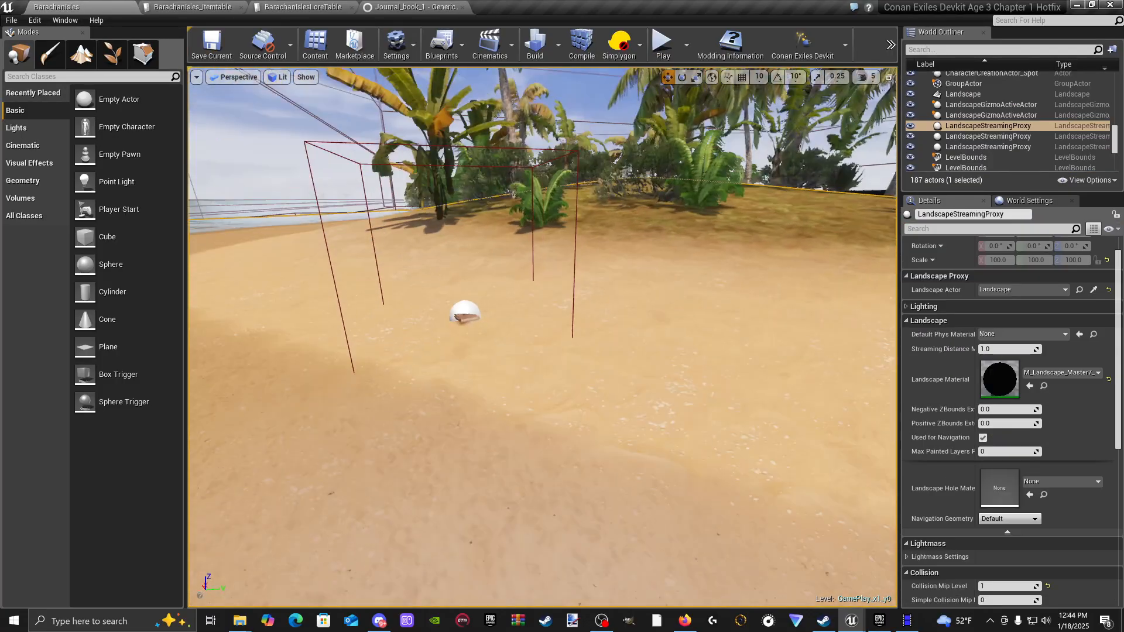
right_drag(766, 151, 651, 175)
right_click(765, 151)
click(808, 445)
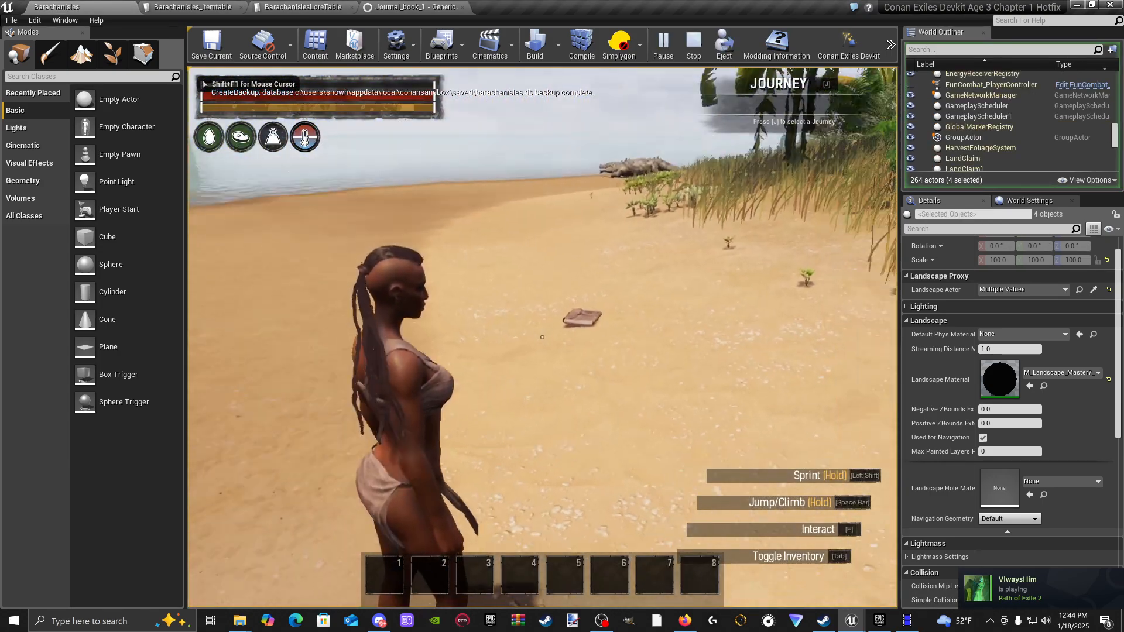
Step: Run up to and around the journal to retest its interaction with no emote assigned, checking the inventory along the way
key(w)
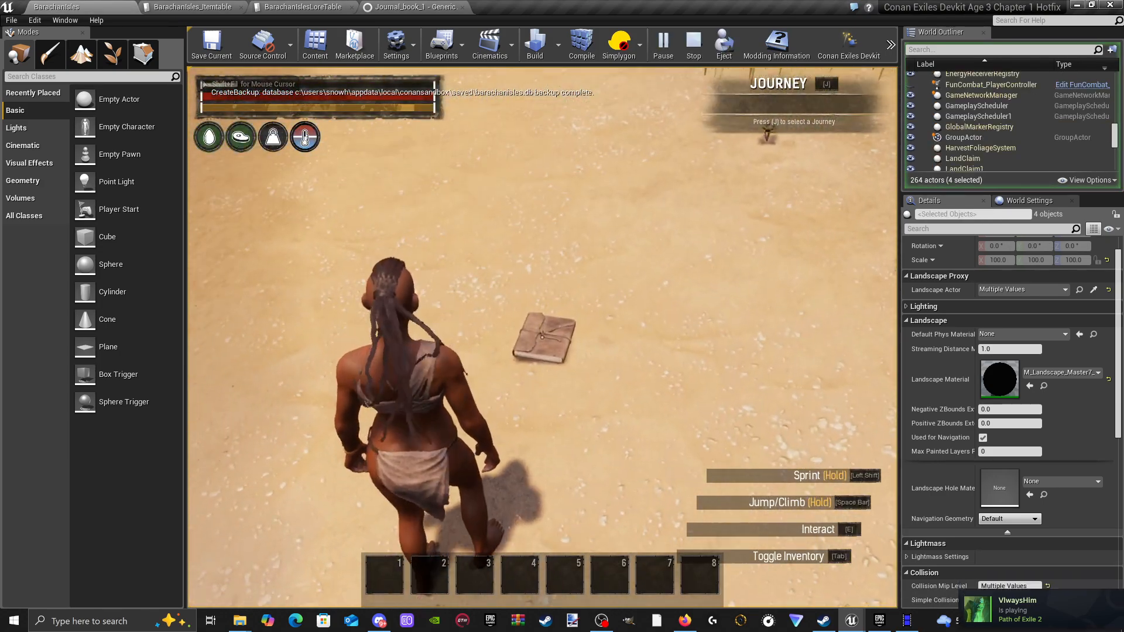
key(w)
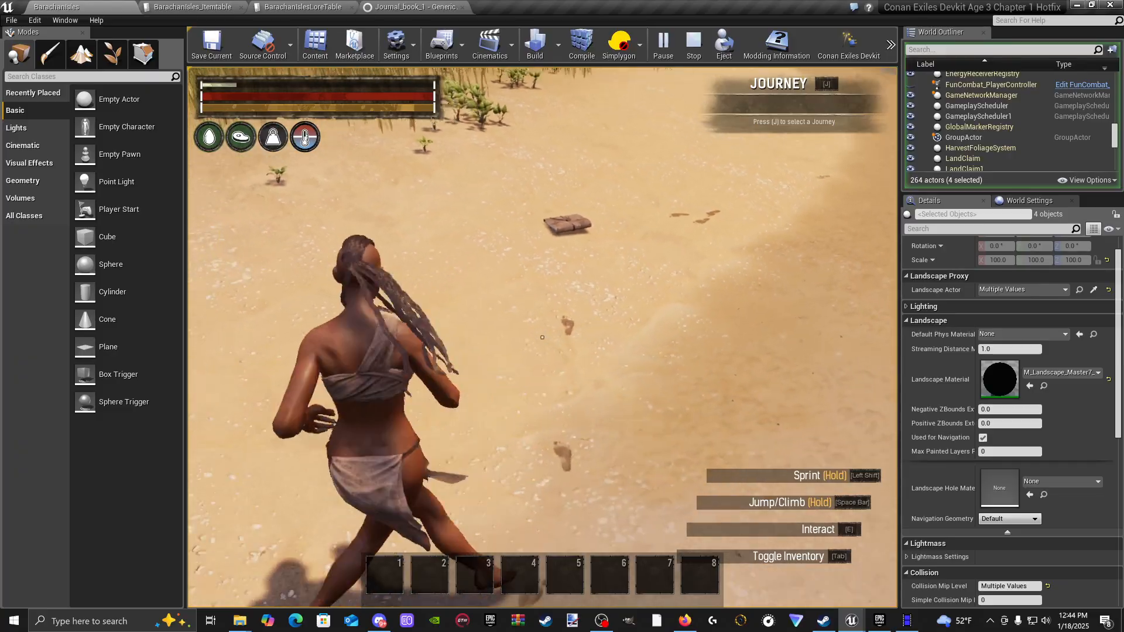
key(shift+w)
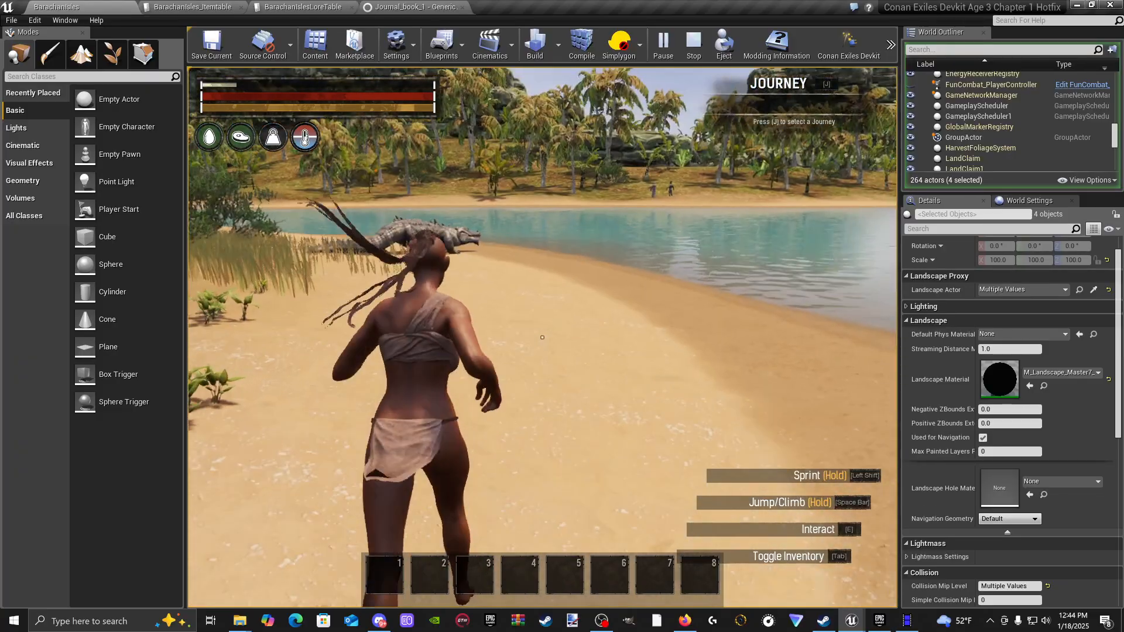
key(shift+w)
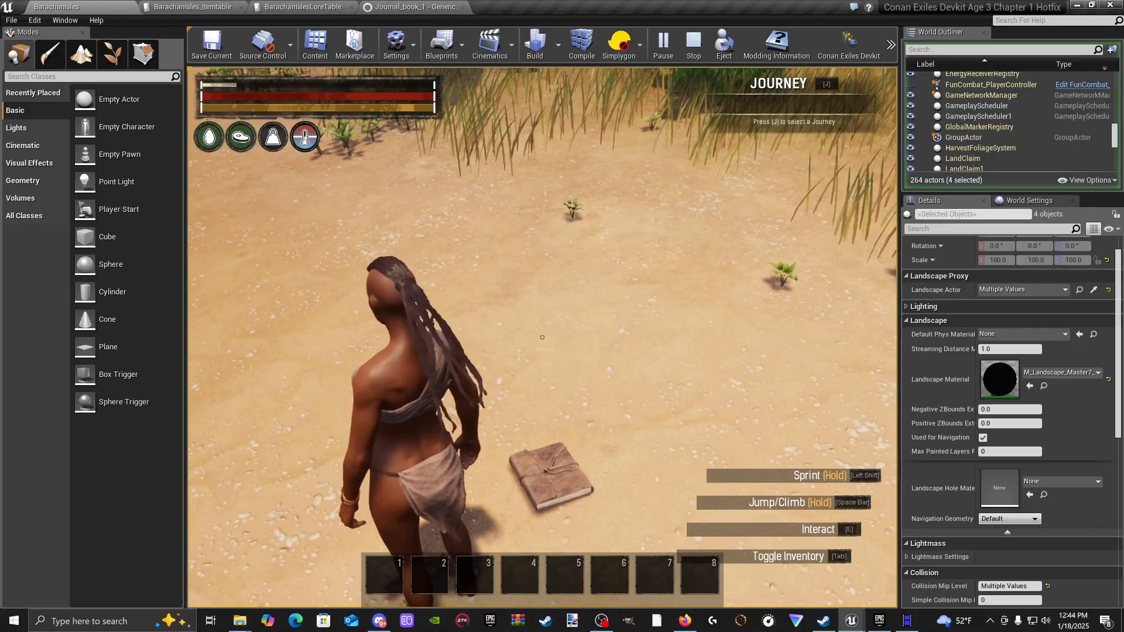
key(Tab)
key(Tab)
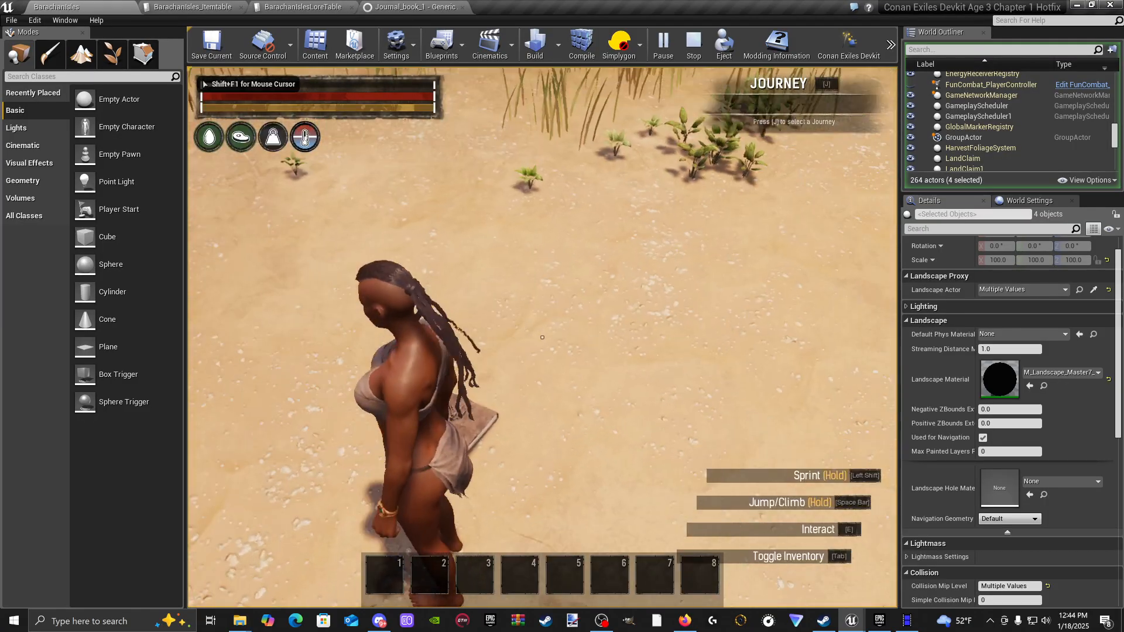
key(shift+w)
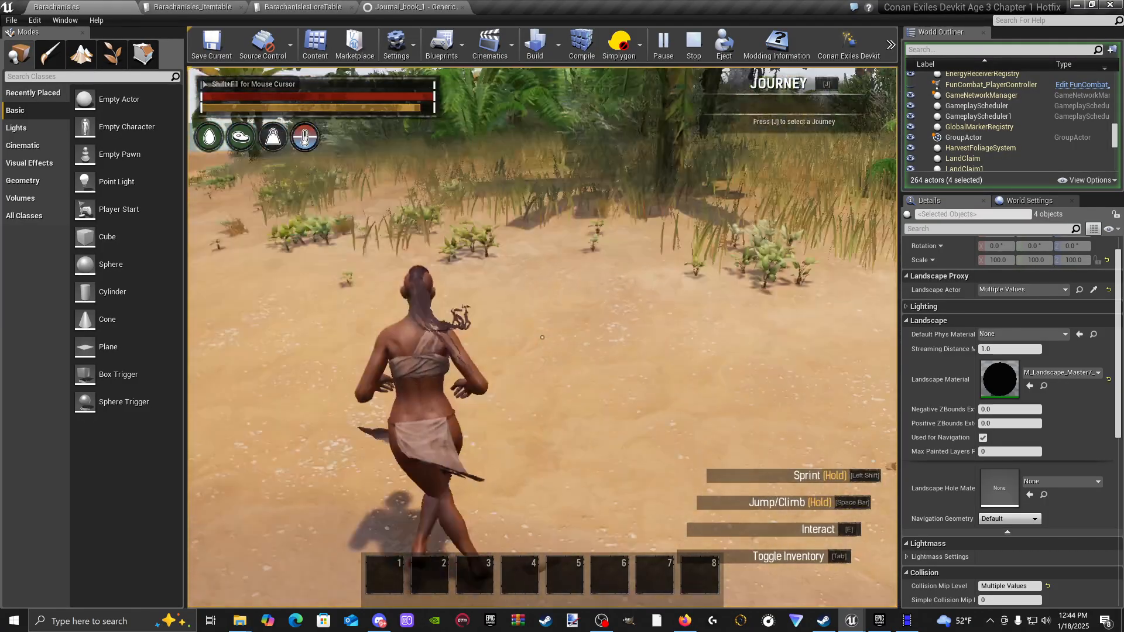
key(shift+w)
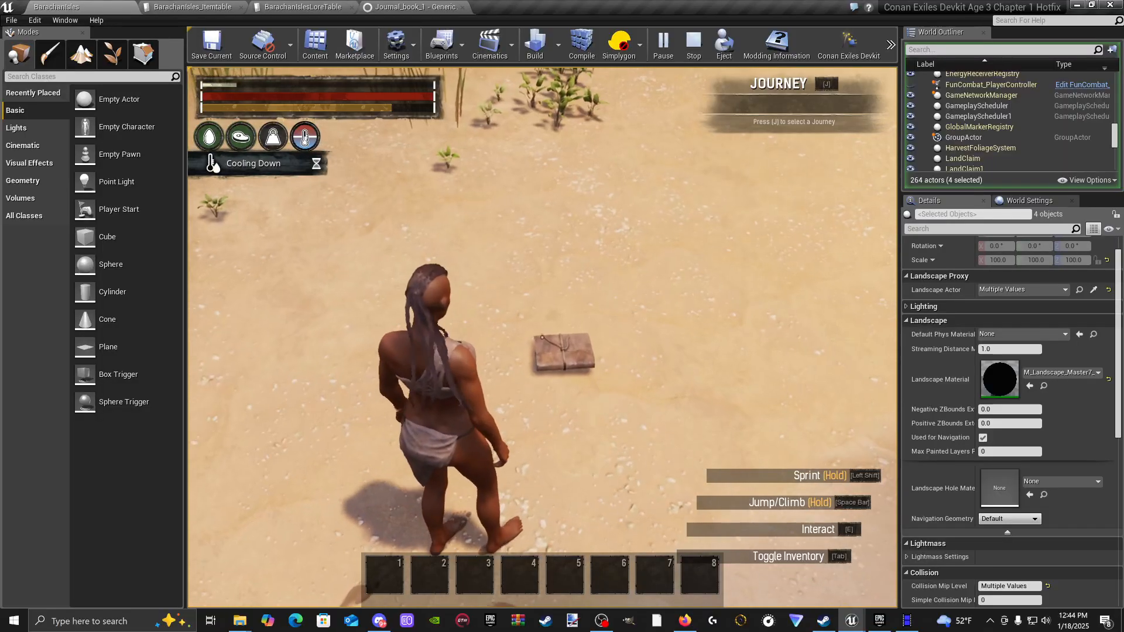
key(w)
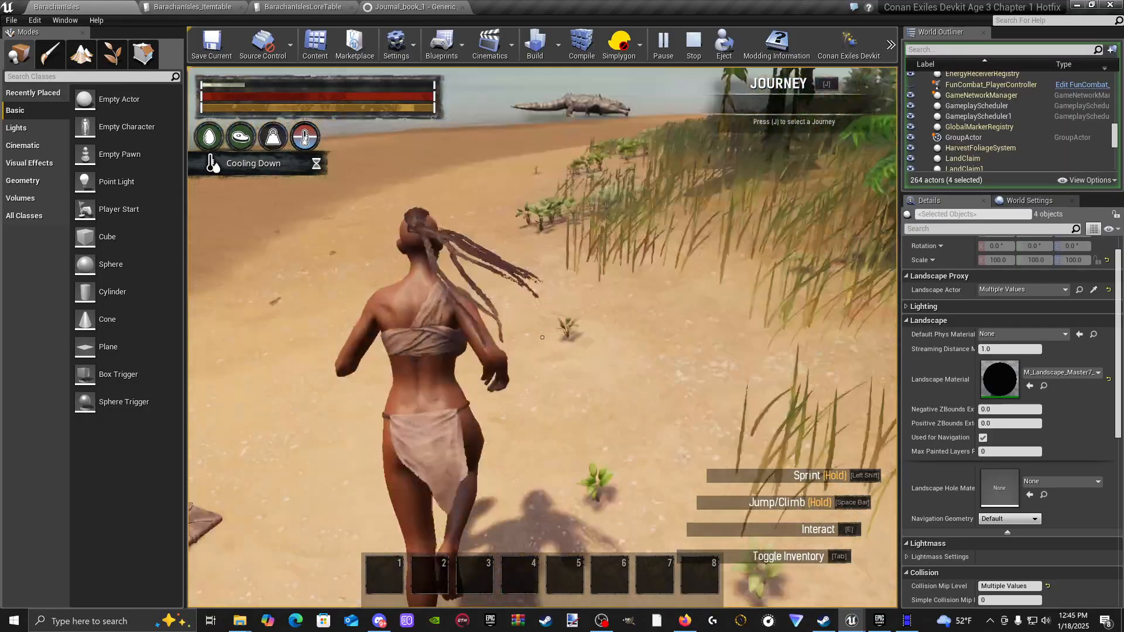
Step: Dismiss the in-game menu and stop the play session
key(Escape)
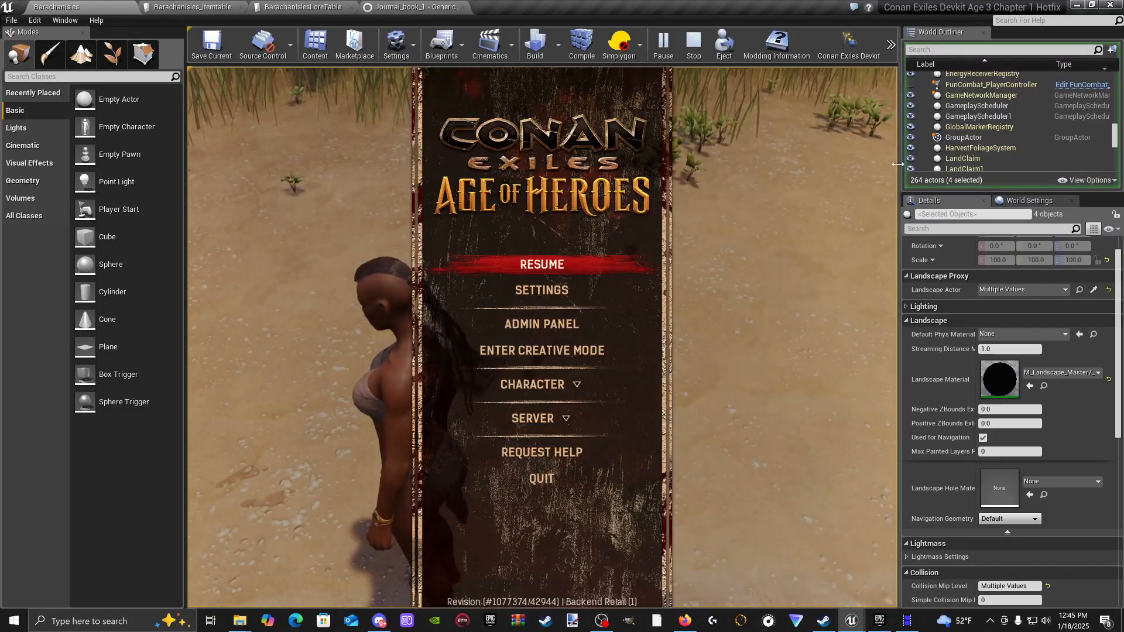
key(Escape)
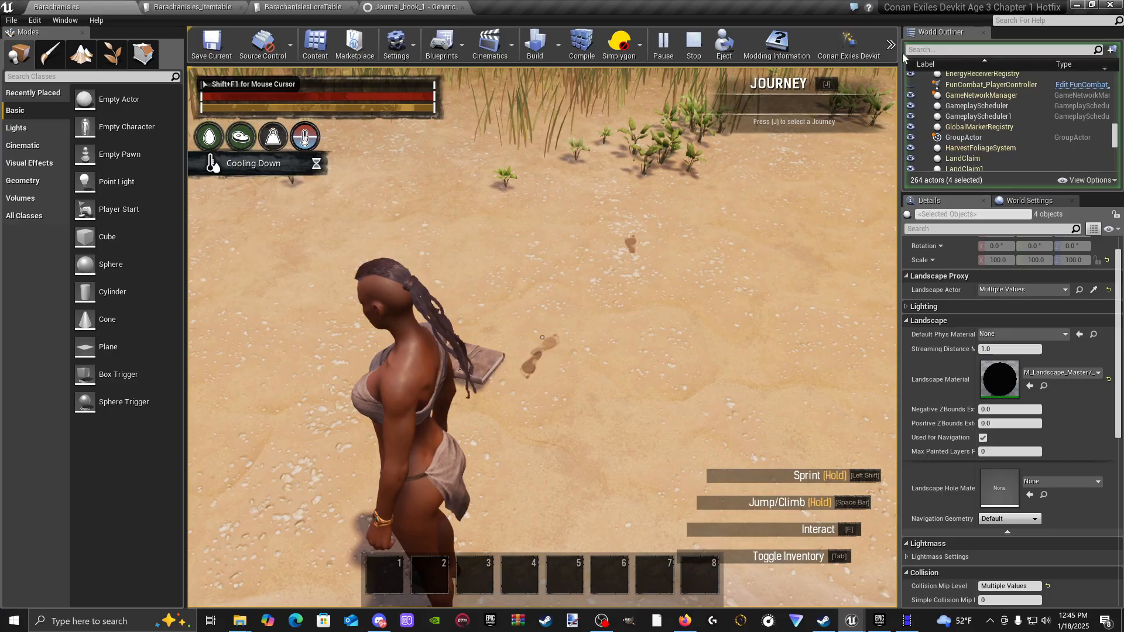
key(Escape)
Step: Select the journal's interactable actor, review its default options such as Canbeusedagain? and Grant Item ID, and deselect it
click(500, 355)
right_drag(499, 355, 404, 357)
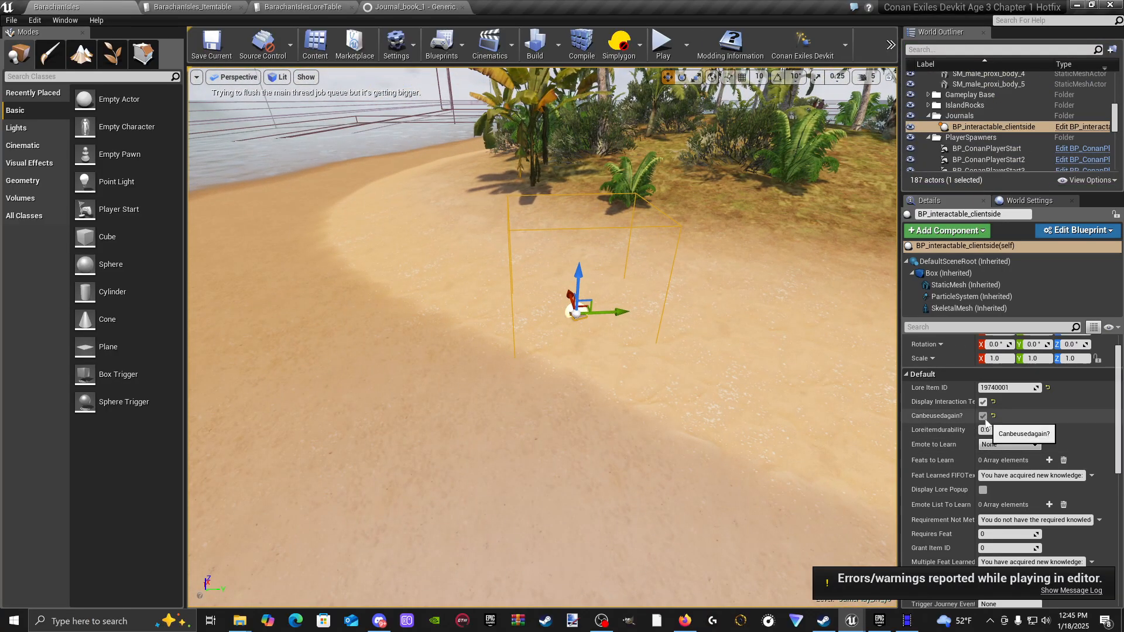
scroll(1026, 469, down, 6)
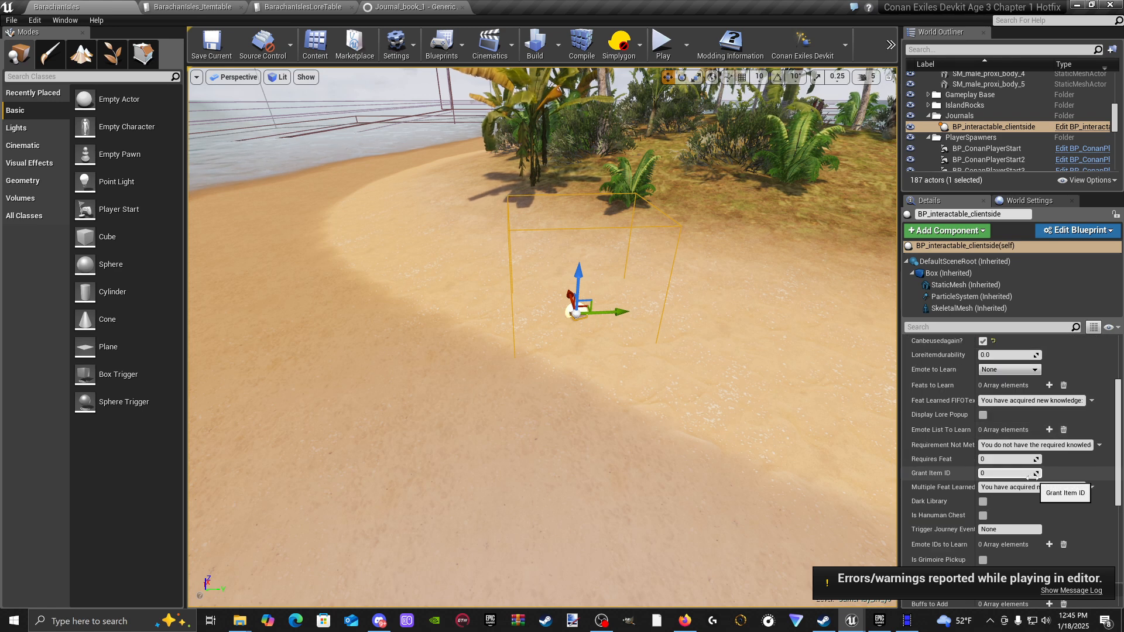
click(667, 385)
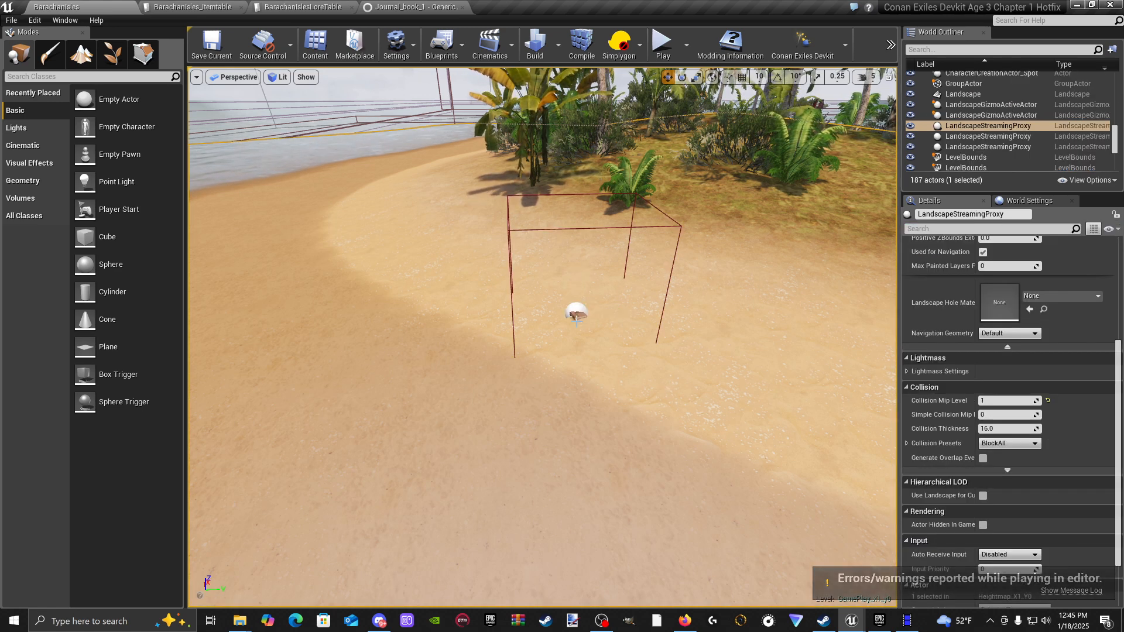
Step: Delete the existing journal's interactable actor from the sand and save the level
click(577, 315)
key(Delete)
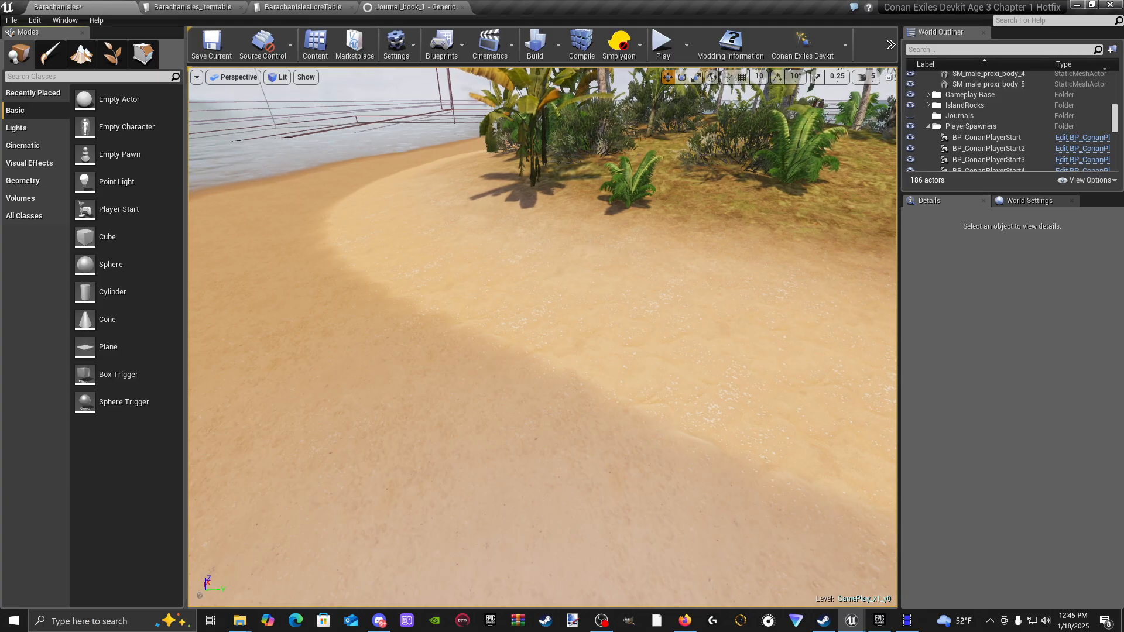
click(211, 45)
Step: Place a new BP_interactable_clientside actor on the open sand near the palms
key(w)
right_drag(660, 326, 702, 310)
key(s)
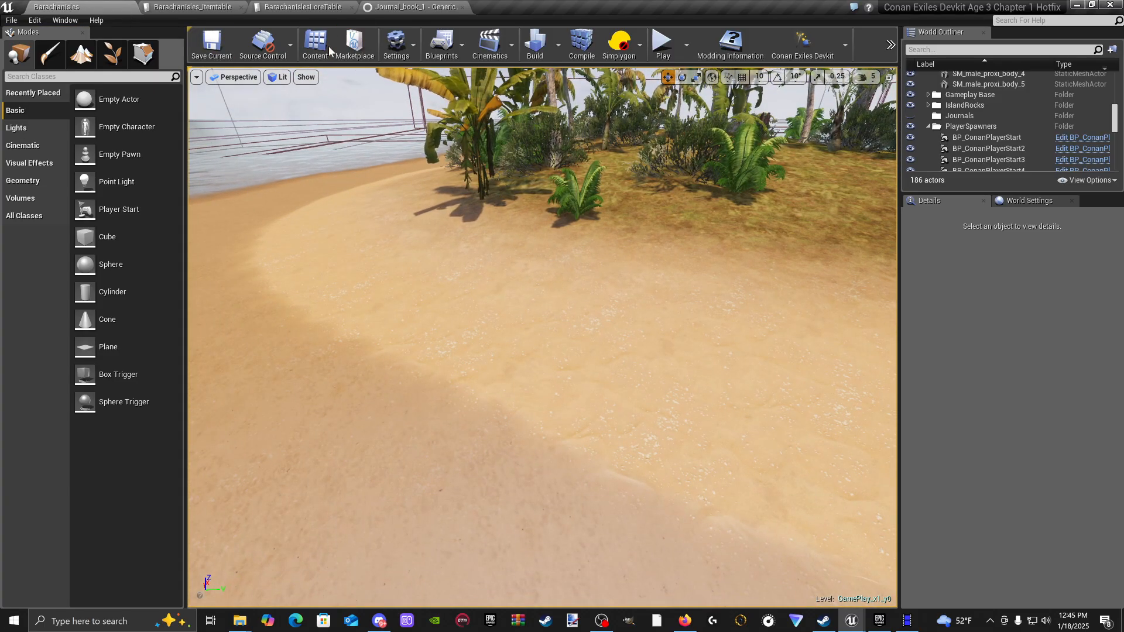
click(328, 45)
drag(642, 238, 758, 505)
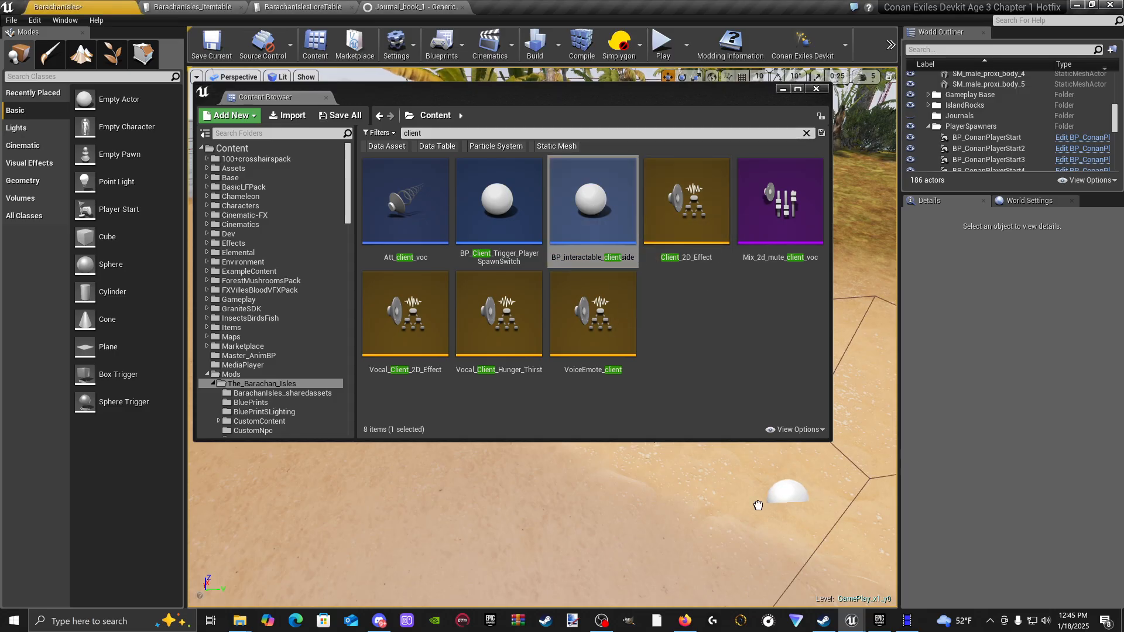
drag(667, 469, 667, 468)
click(815, 89)
right_drag(495, 389, 609, 424)
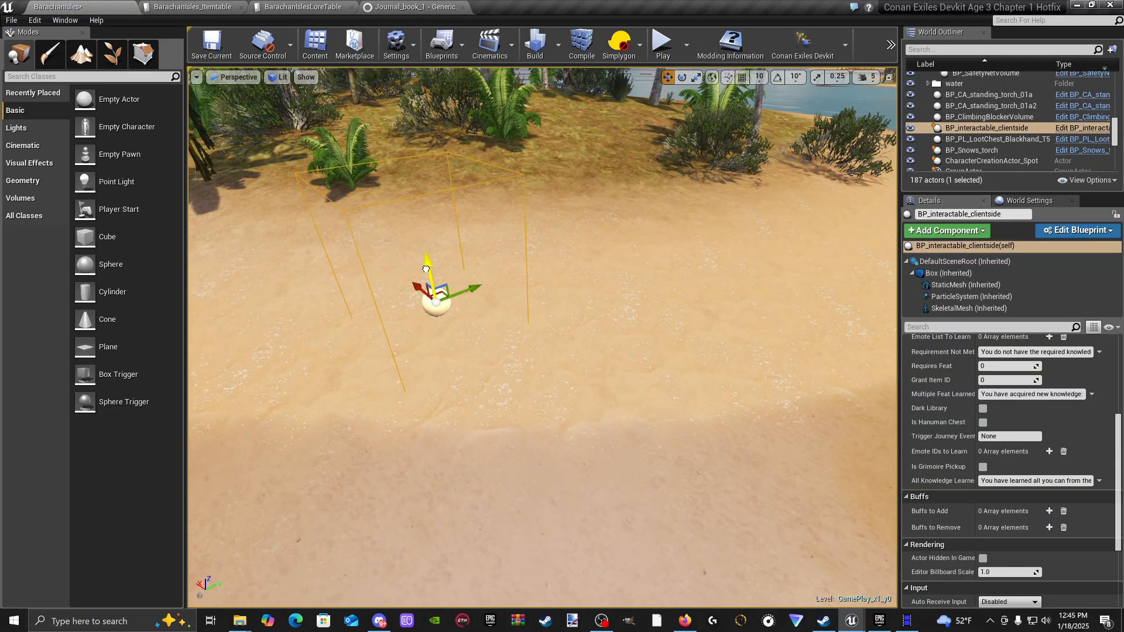
Step: Assign the SM_journal mesh to the new interactable actor's StaticMesh component
click(966, 285)
scroll(1006, 412, up, 6)
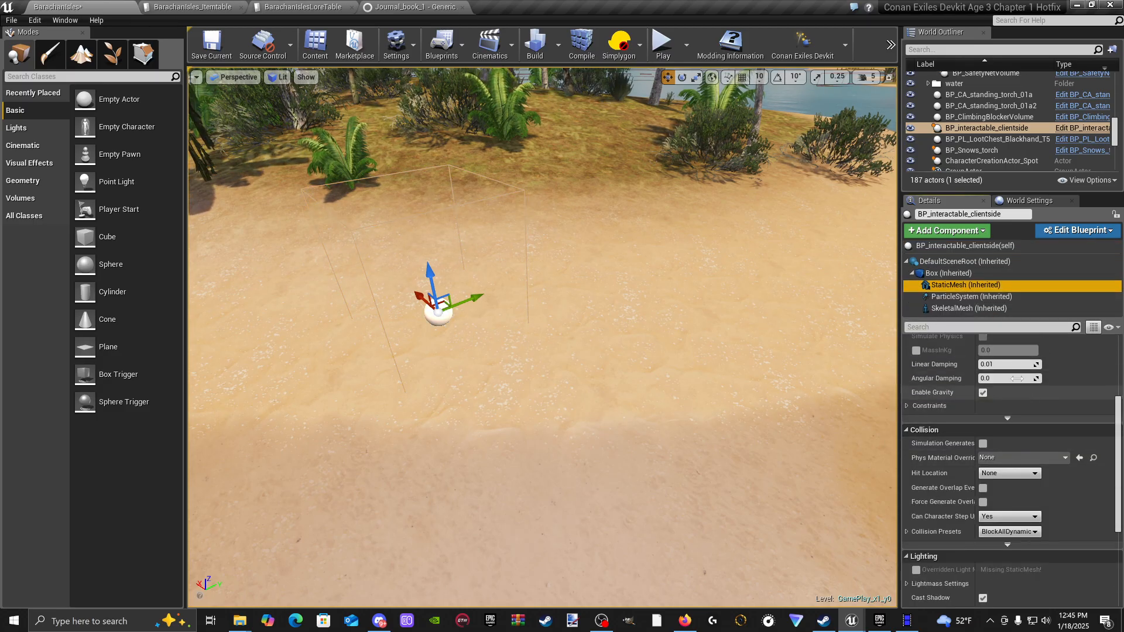
click(1059, 437)
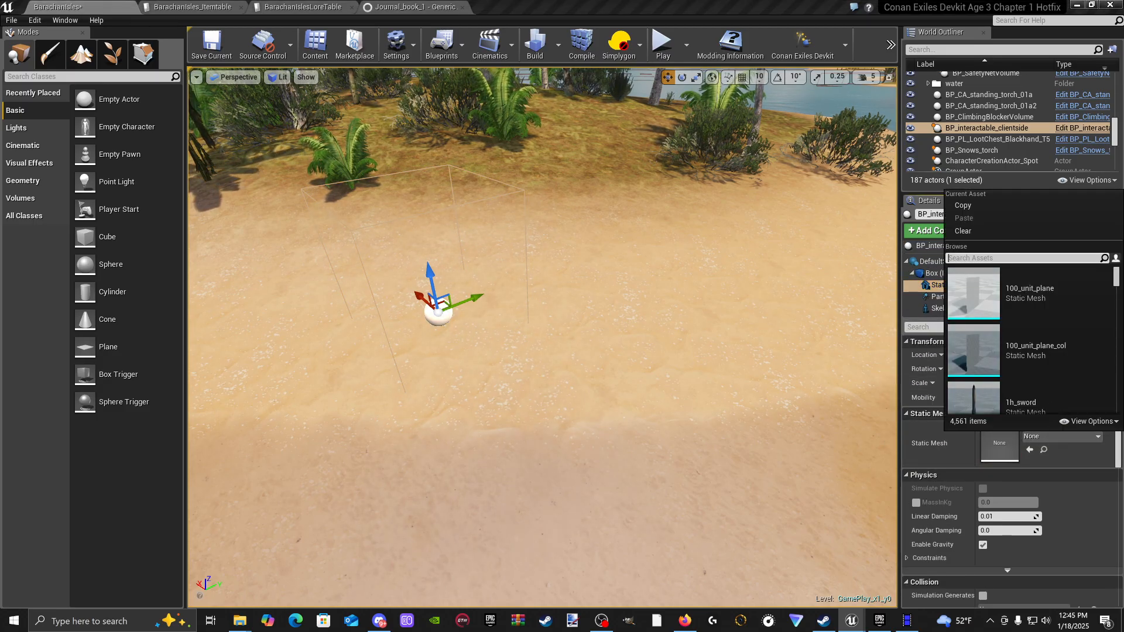
text(jo)
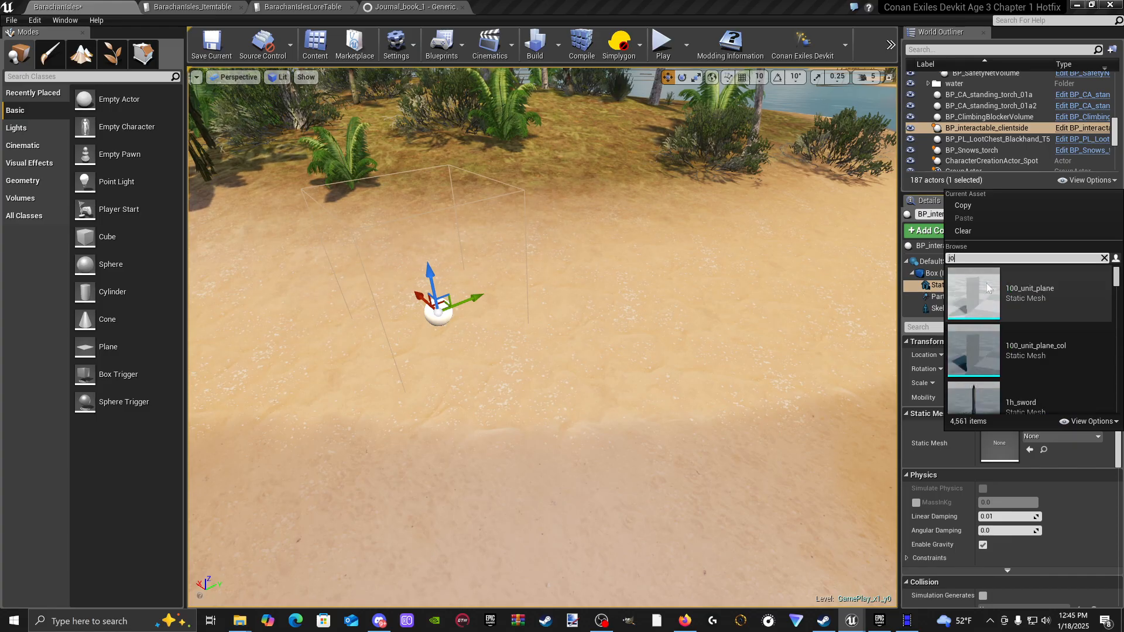
text(urnal)
click(1031, 302)
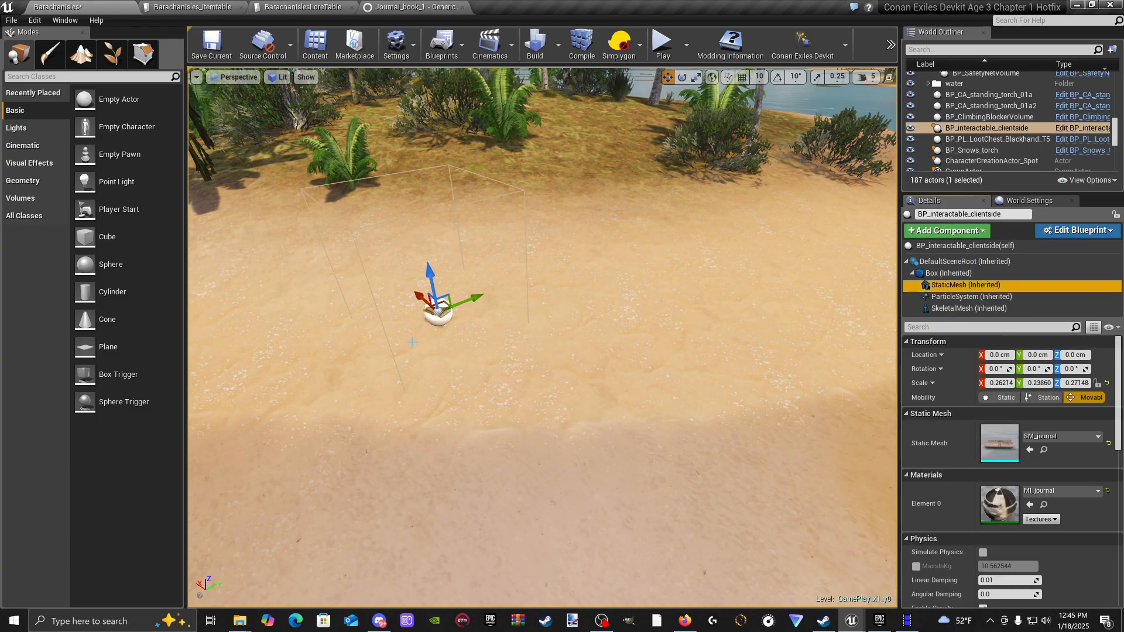
Step: Set the new interactable actor's Lore Item ID to 19740001 and deselect it
click(474, 336)
right_drag(474, 336, 737, 445)
key(w)
click(620, 351)
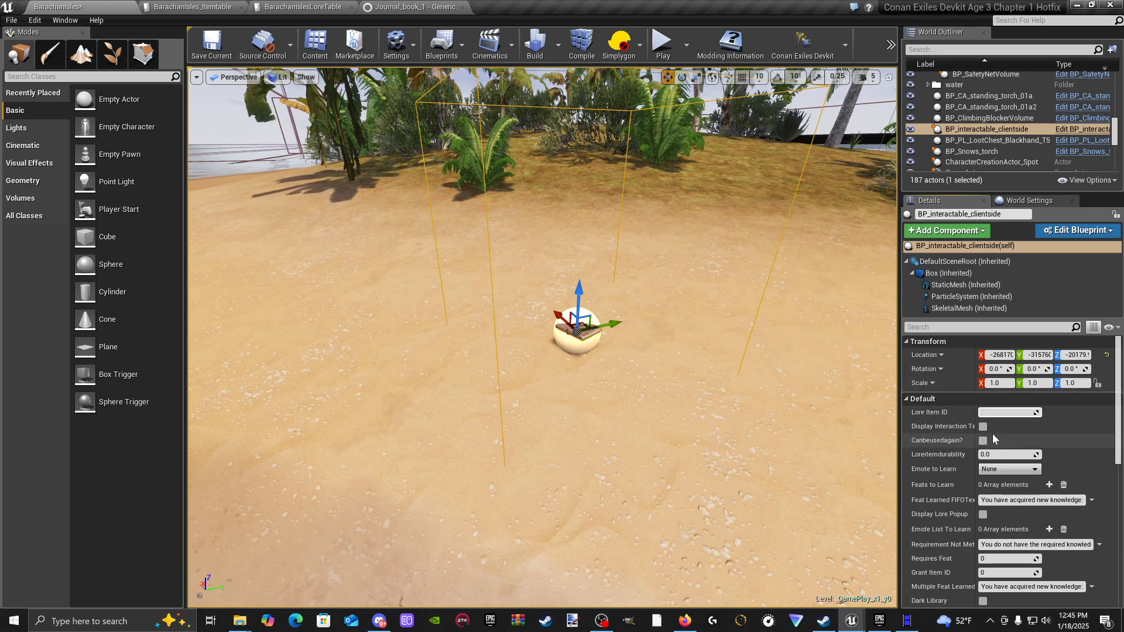
text(19740001)
click(1076, 425)
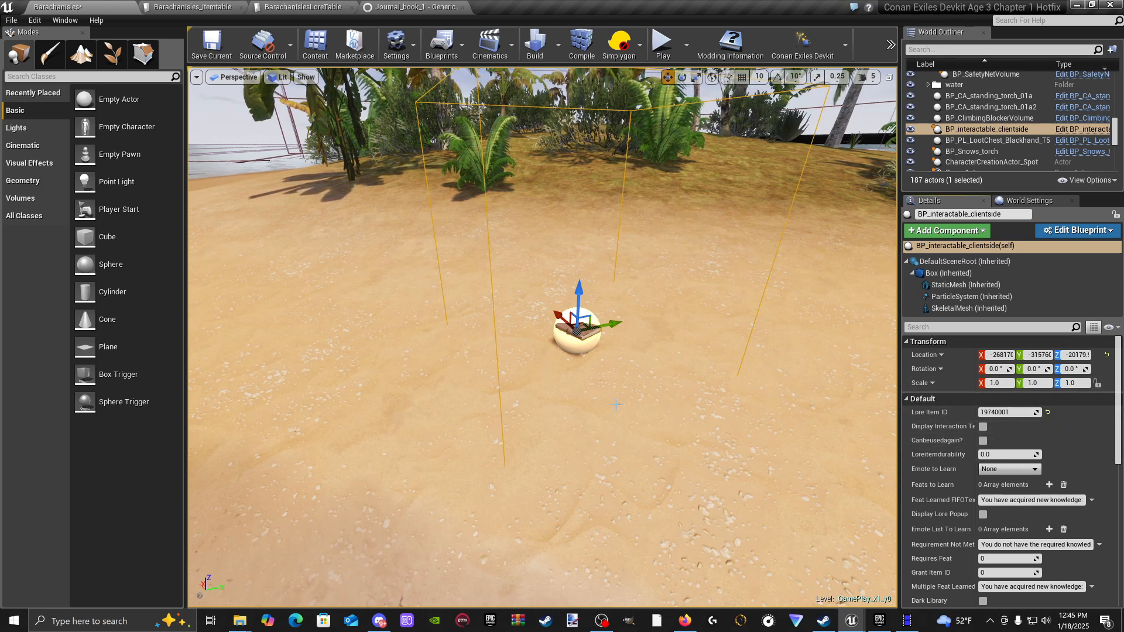
click(599, 601)
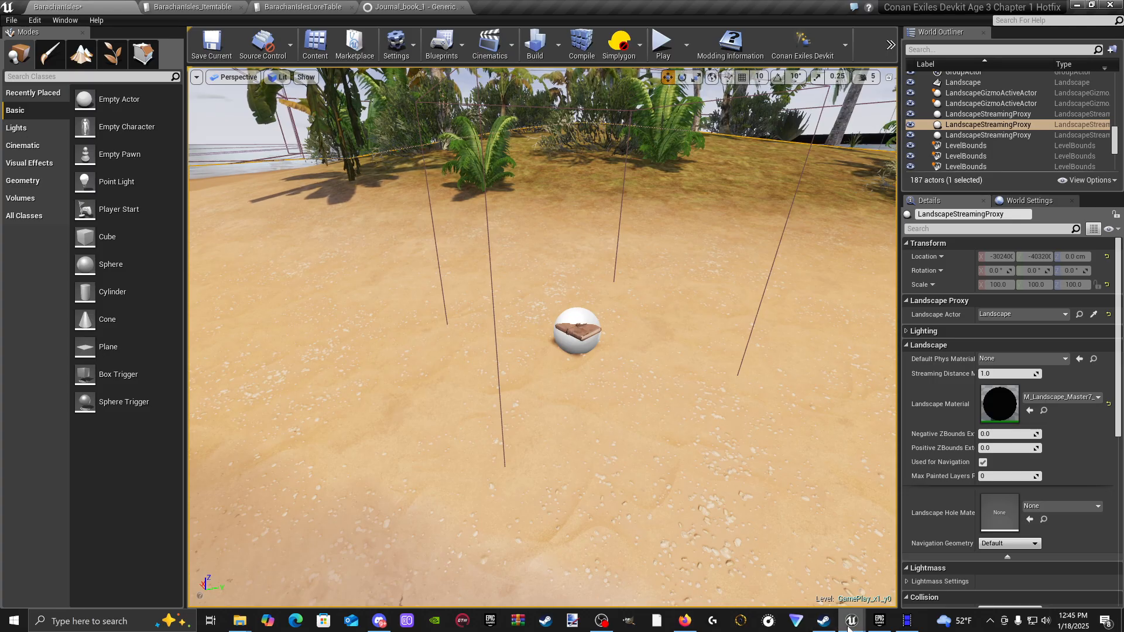
Step: Switch to the EmpireOfStygia editor, select the journal on the wreck plank and review its Default interaction options
mouse_move(850, 622)
click(159, 580)
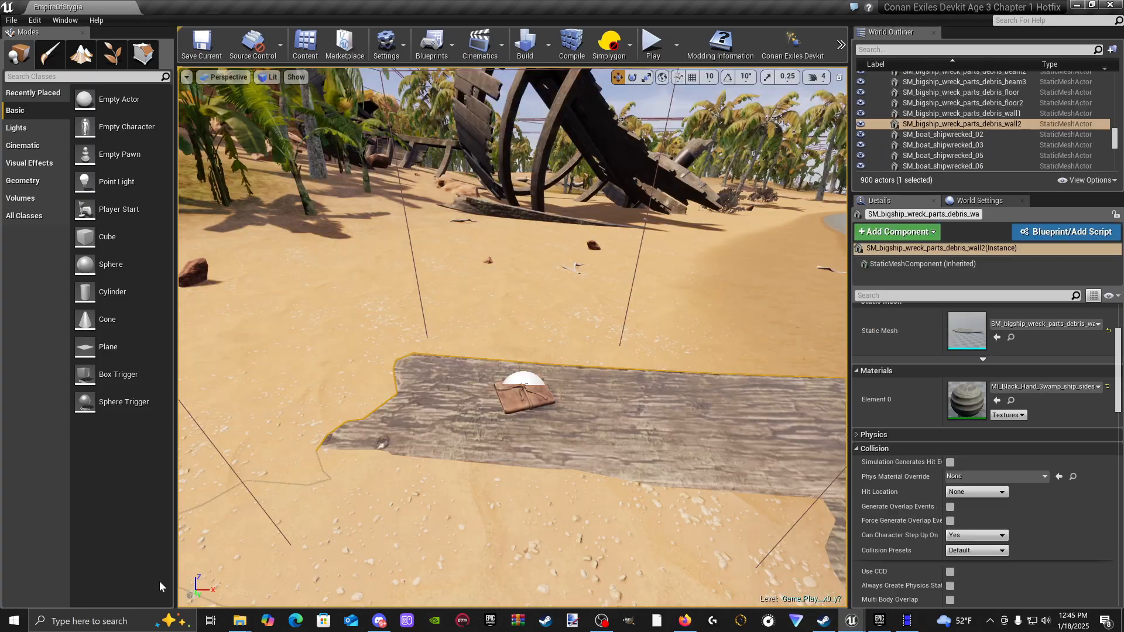
click(520, 394)
scroll(964, 396, up, 5)
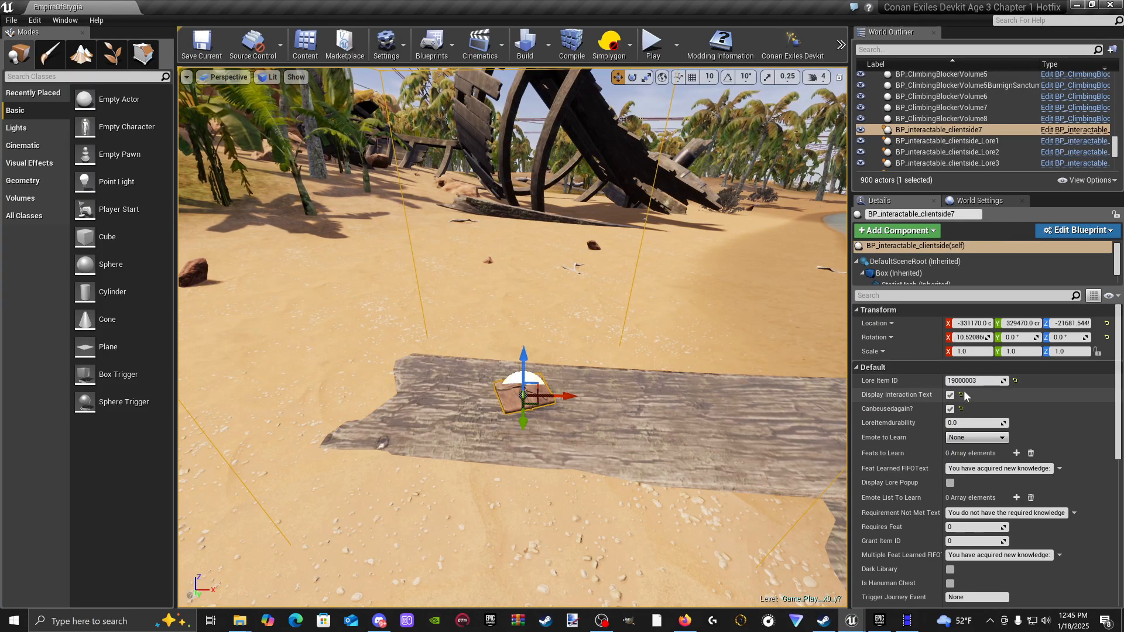
scroll(982, 527, down, 4)
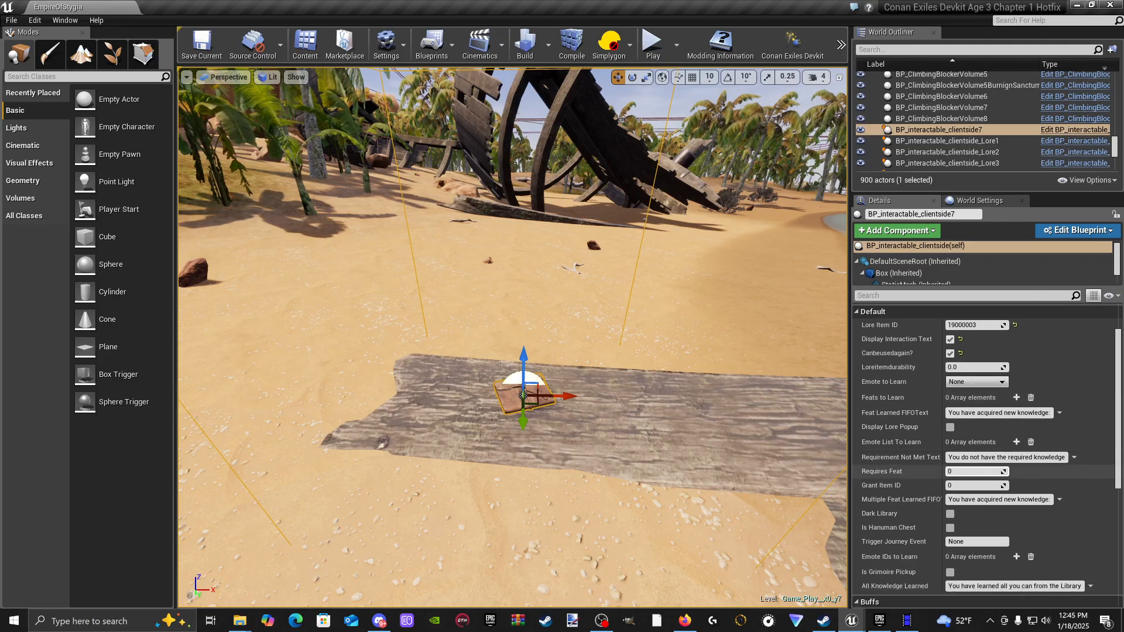
scroll(982, 575, up, 3)
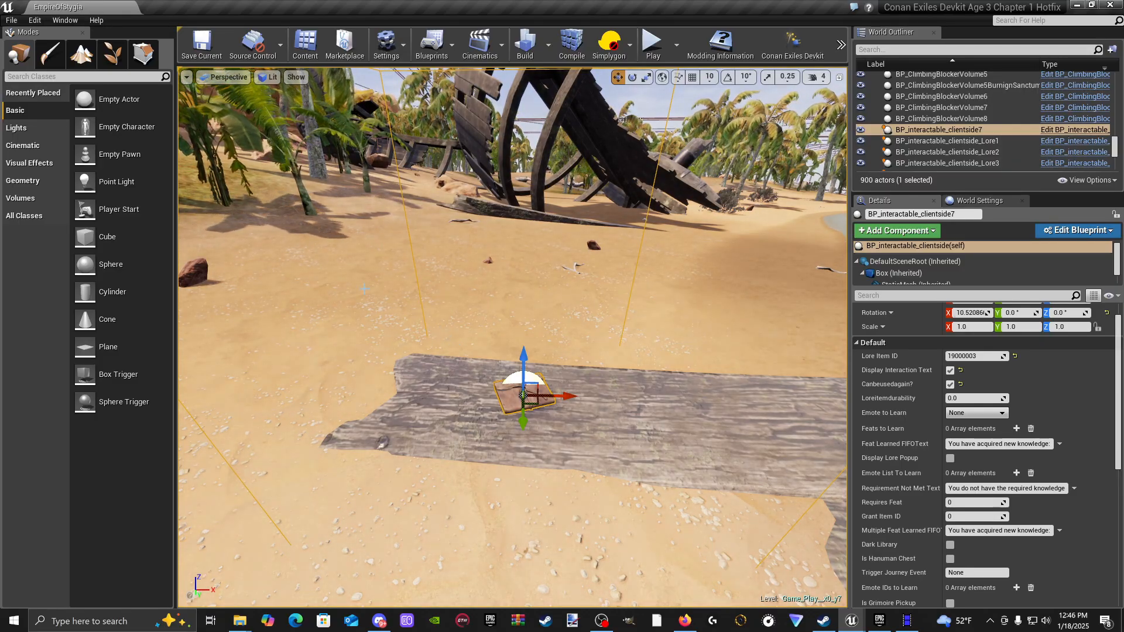
Step: Examine Stygia's Custom_Map_LoreObjects and Stygia_Map_ItemTable journal rows as a reference, and put the windows away
click(304, 42)
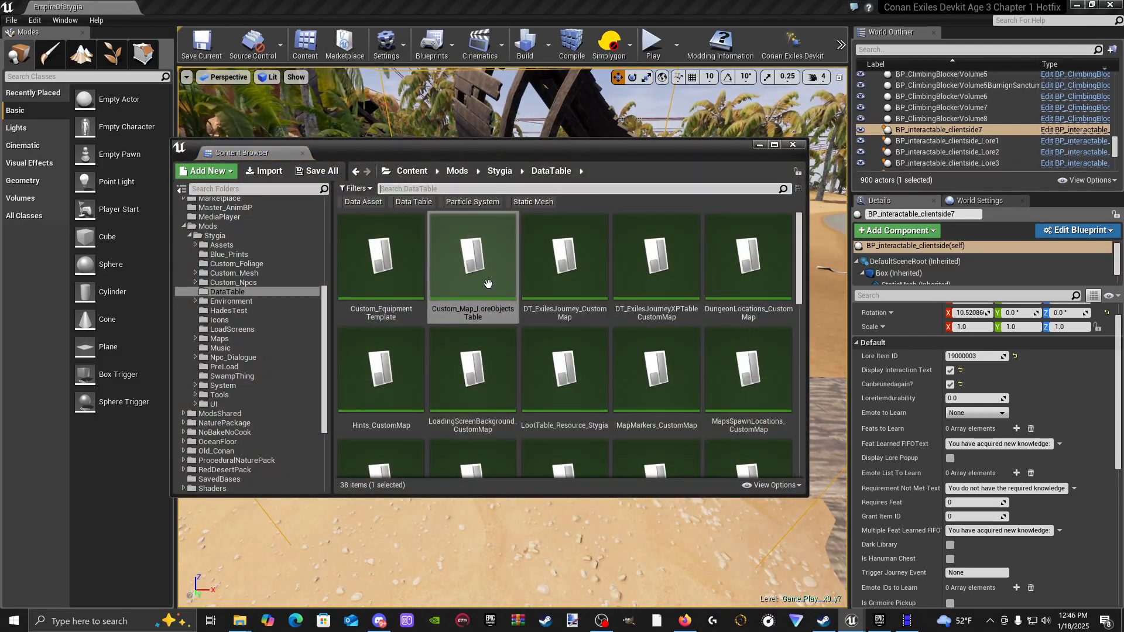
double_click(488, 287)
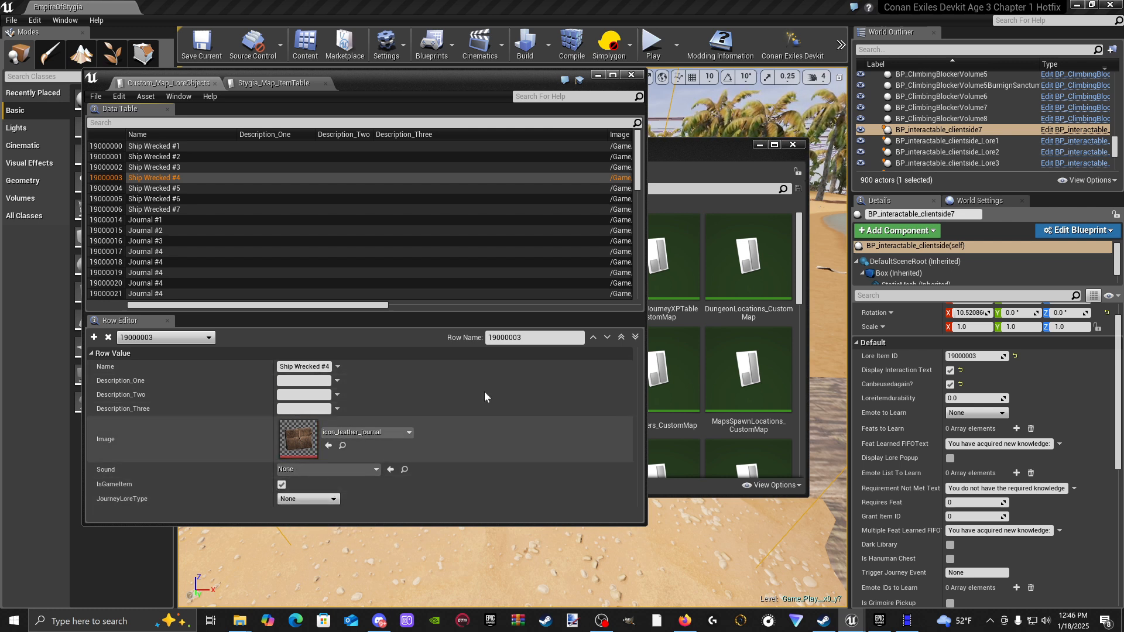
click(306, 84)
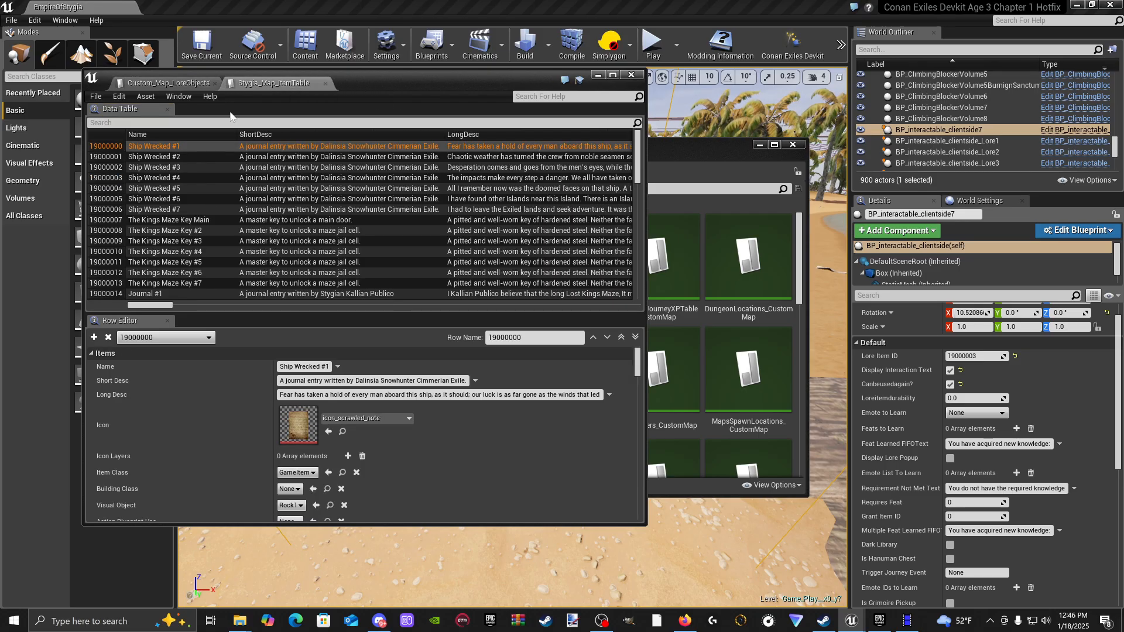
click(187, 168)
scroll(338, 421, down, 1)
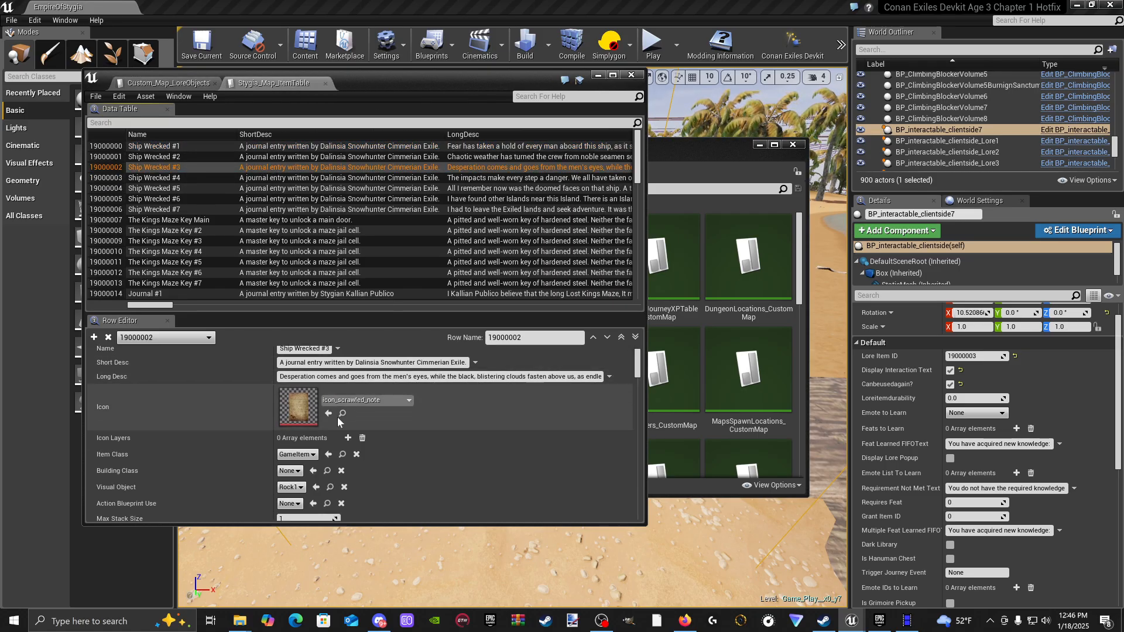
scroll(337, 433, down, 3)
scroll(340, 439, up, 5)
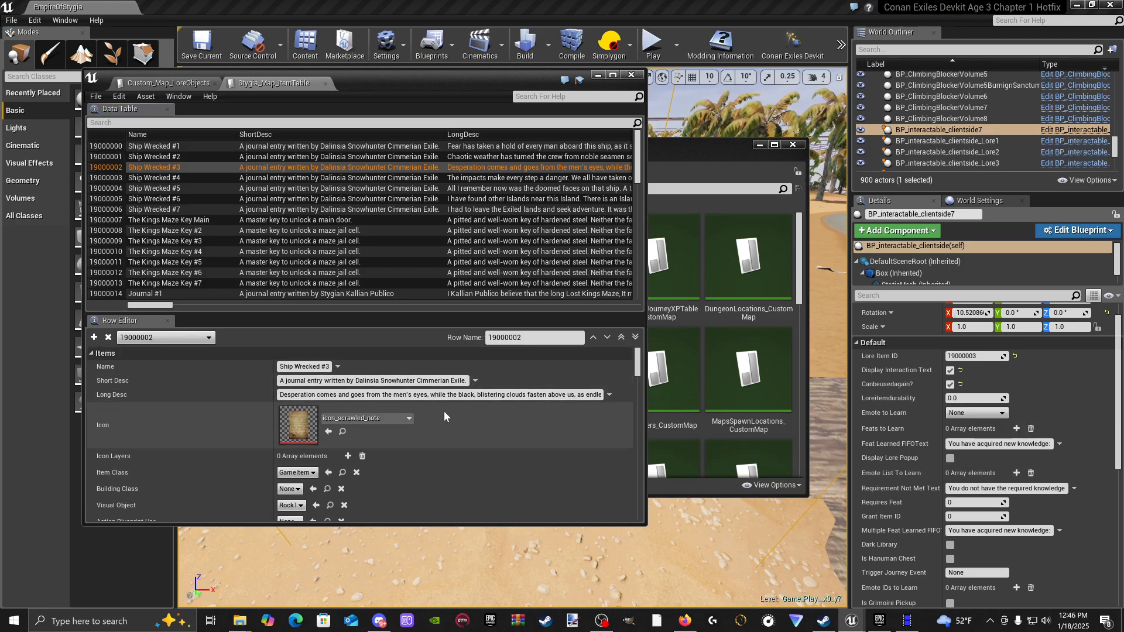
click(631, 76)
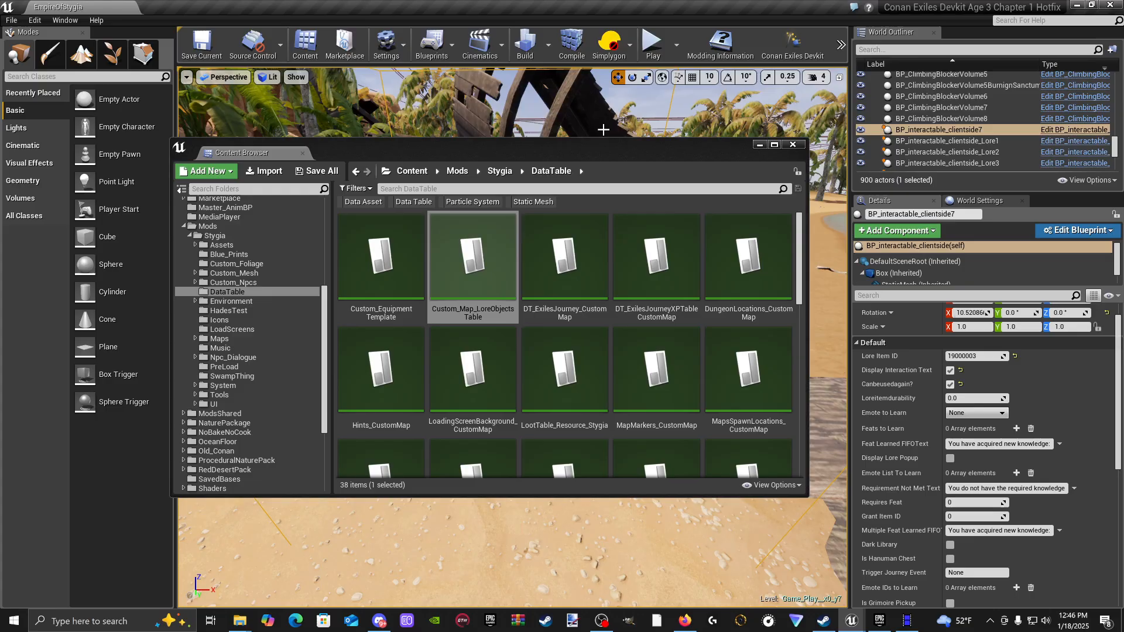
click(759, 145)
Step: Switch back to the BarachanIsles editor and select the journal's interactable actor
mouse_move(851, 625)
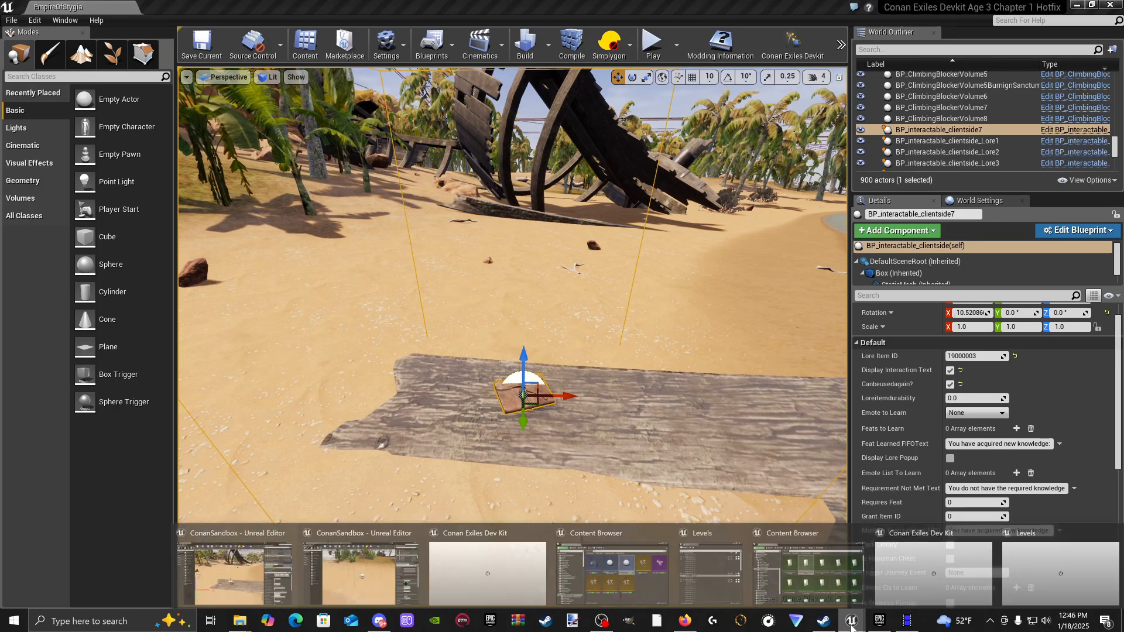
click(351, 590)
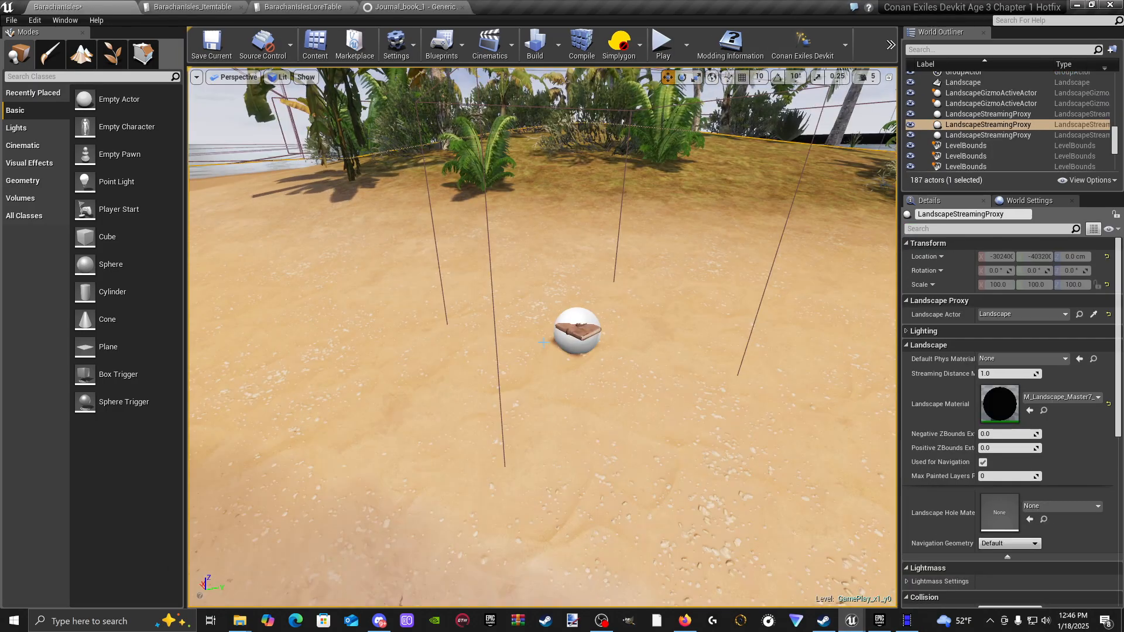
click(563, 335)
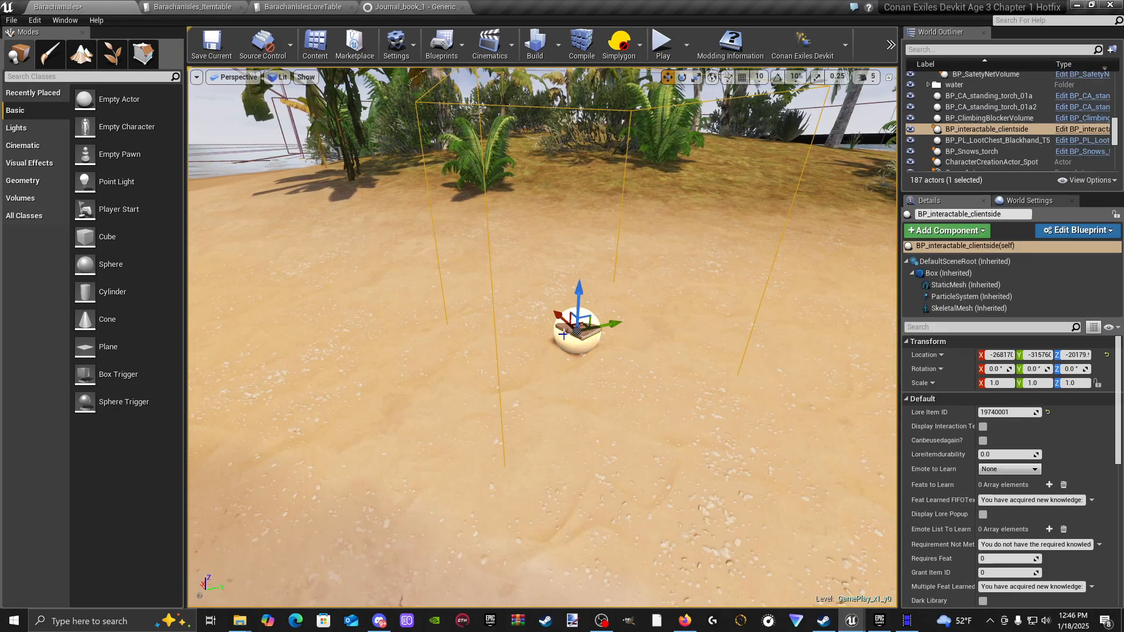
Step: In BarachanIslesLoreTable, copy row 19740001's name, The Island Journal #1, into Description_One and Description_Two
click(301, 8)
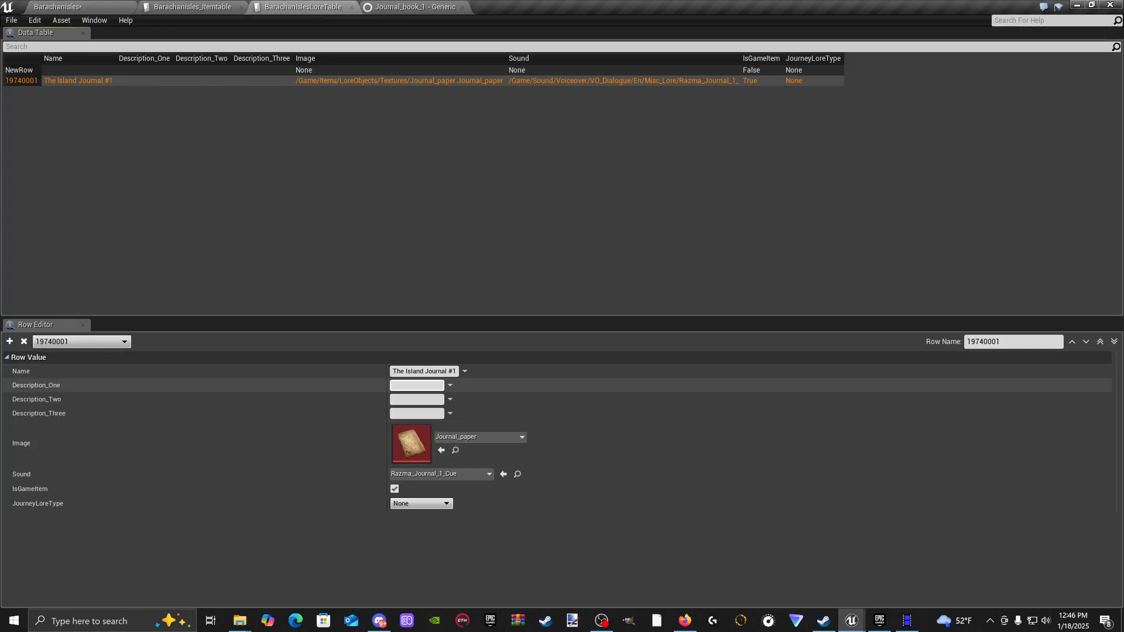
right_click(422, 371)
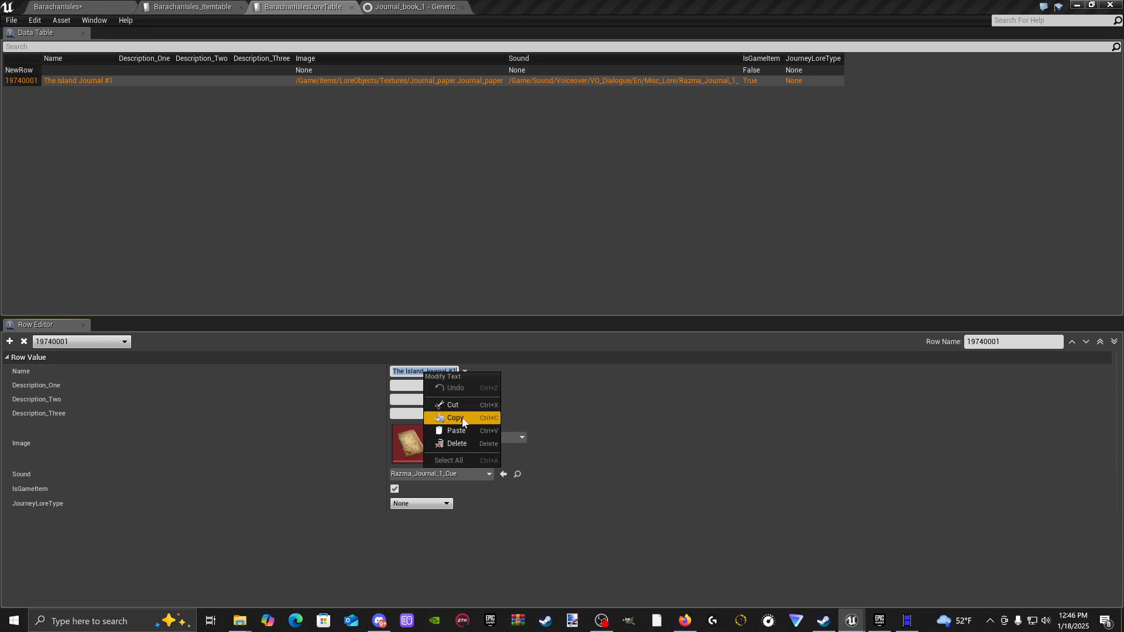
click(459, 417)
click(518, 428)
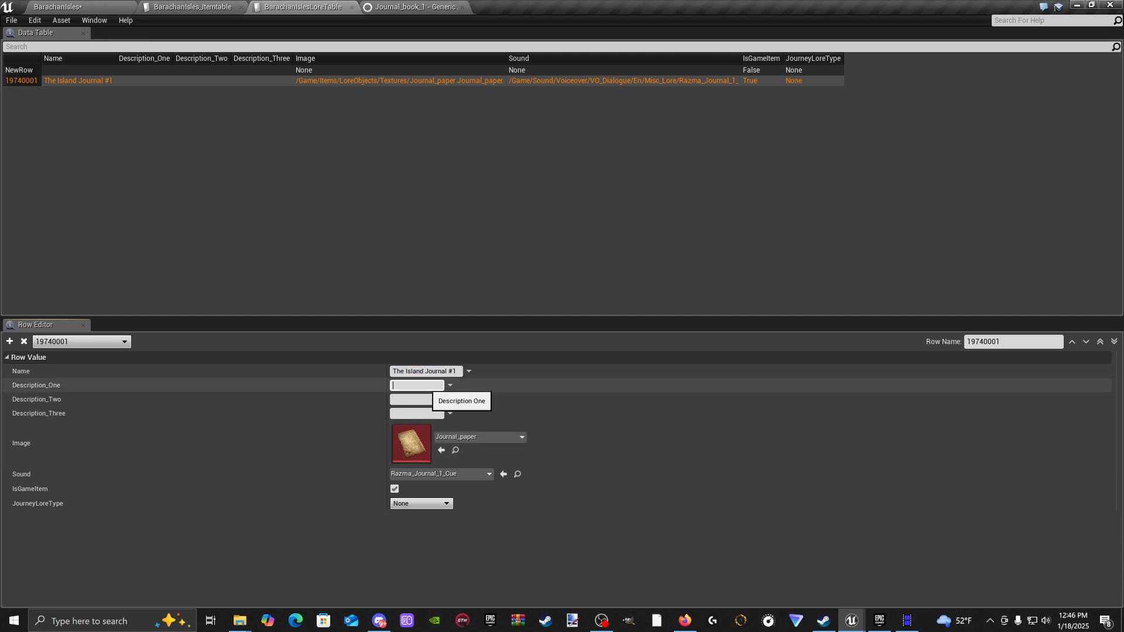
key(ctrl+v)
key(Tab)
key(ctrl+v)
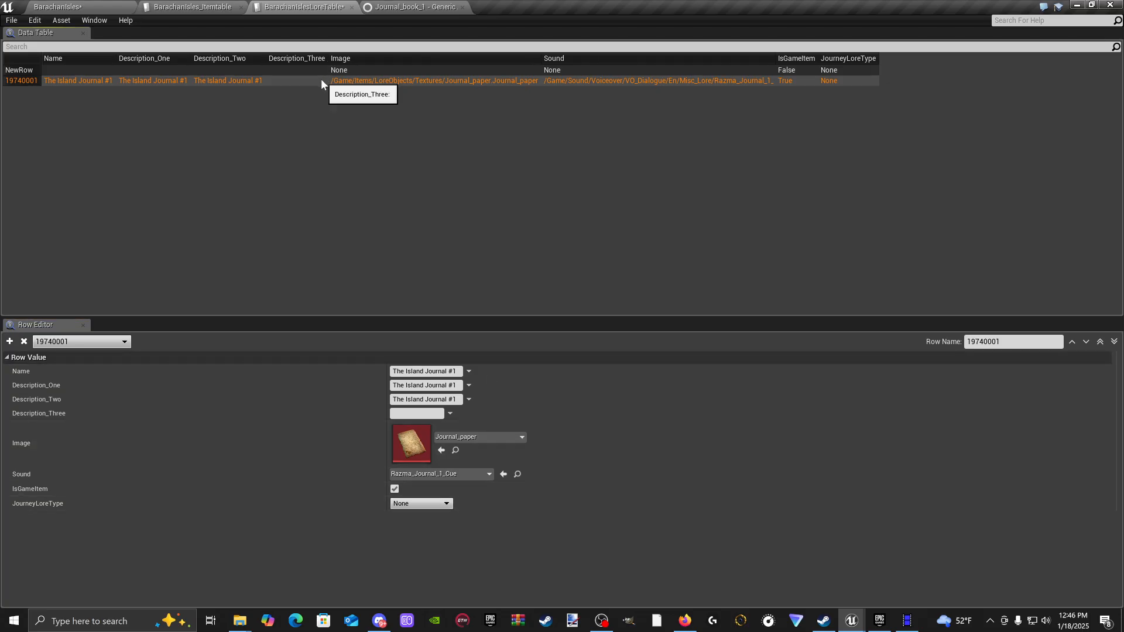
Step: Set row 19740001's sound to Journal_book_1_Cue and save both the lore table and the level
click(490, 473)
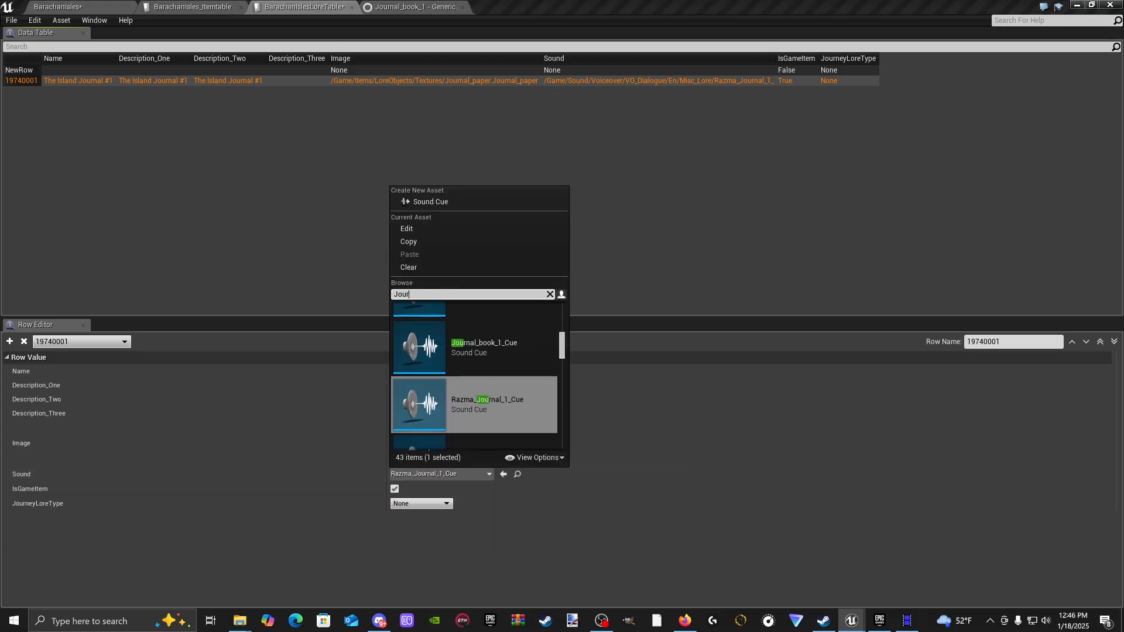
click(466, 346)
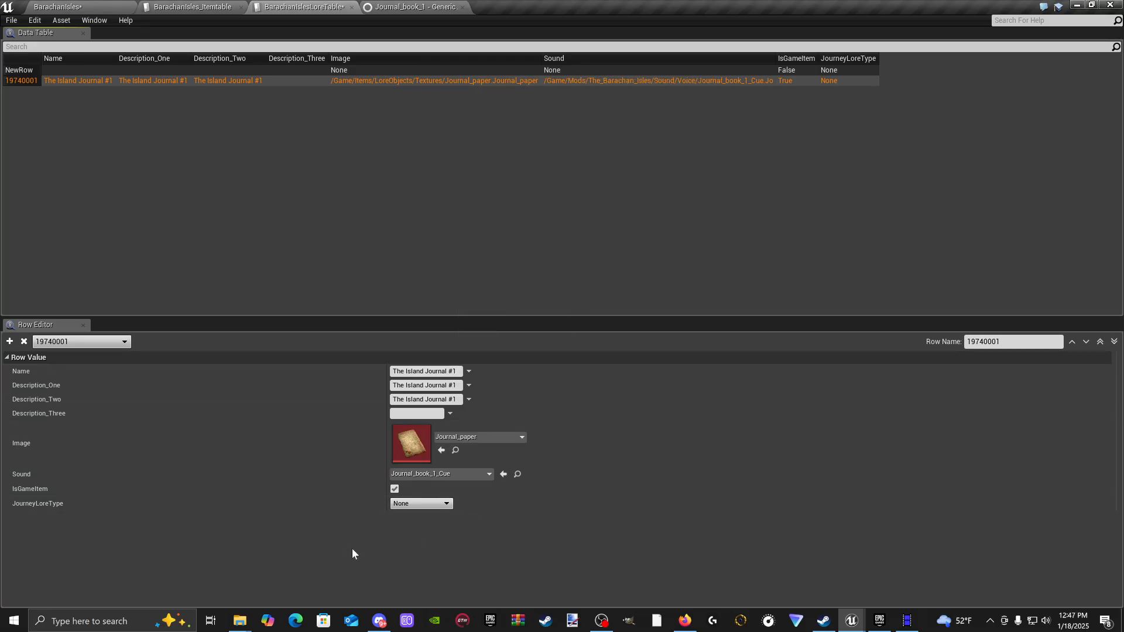
click(11, 19)
click(44, 42)
click(71, 7)
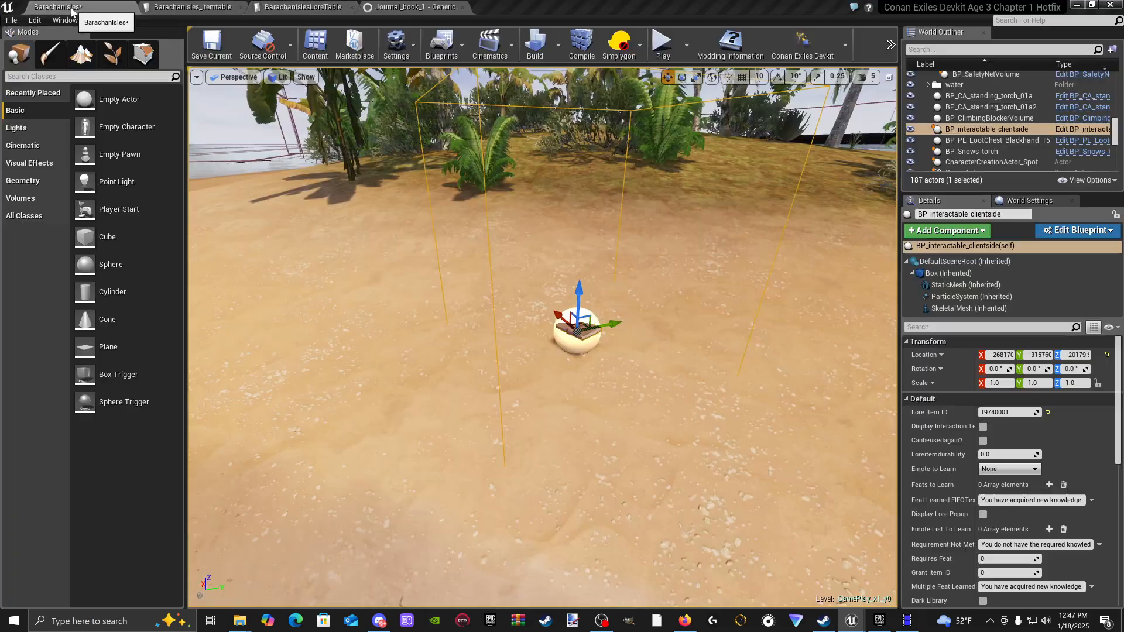
click(212, 44)
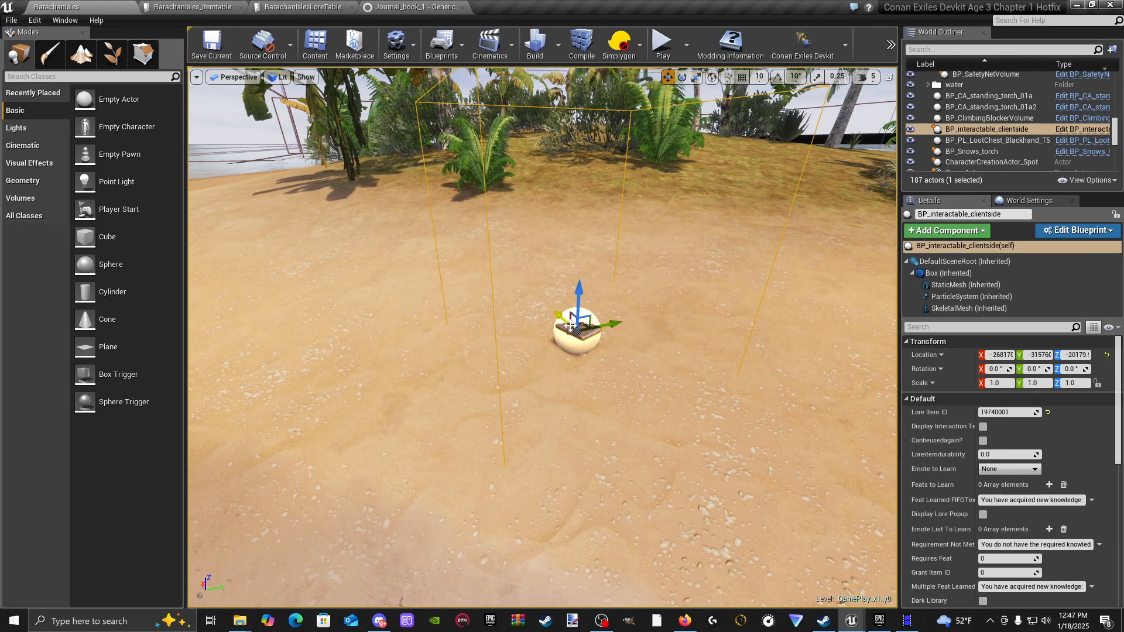
Step: Enable Display Interaction Text and Canbeusedagain? on the journal's interactable actor
click(615, 351)
click(577, 334)
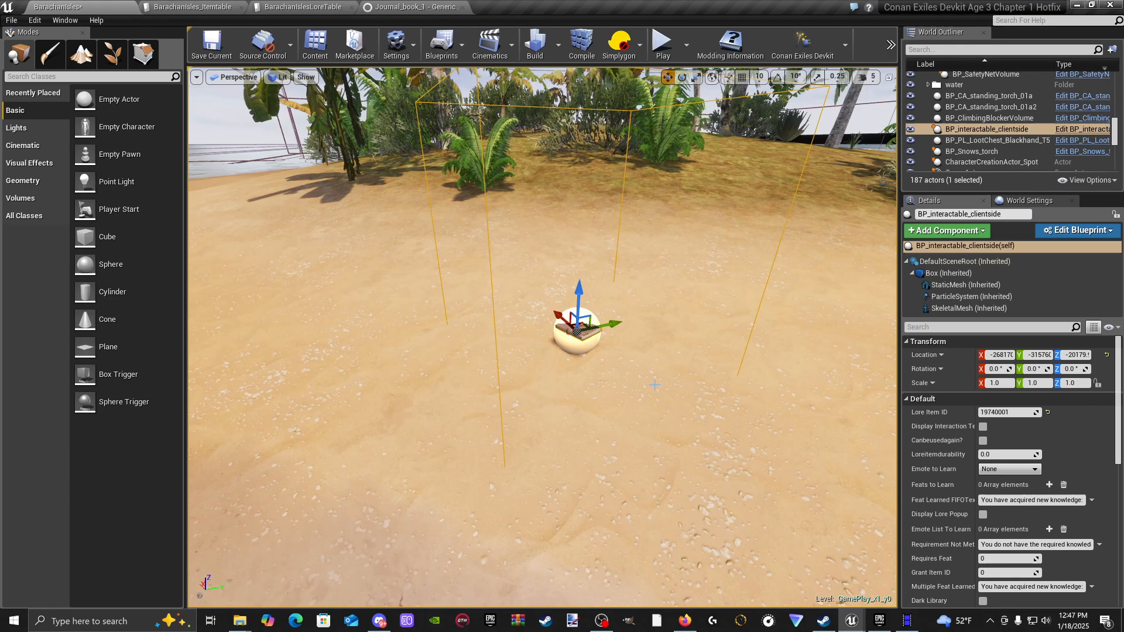
click(983, 426)
click(983, 440)
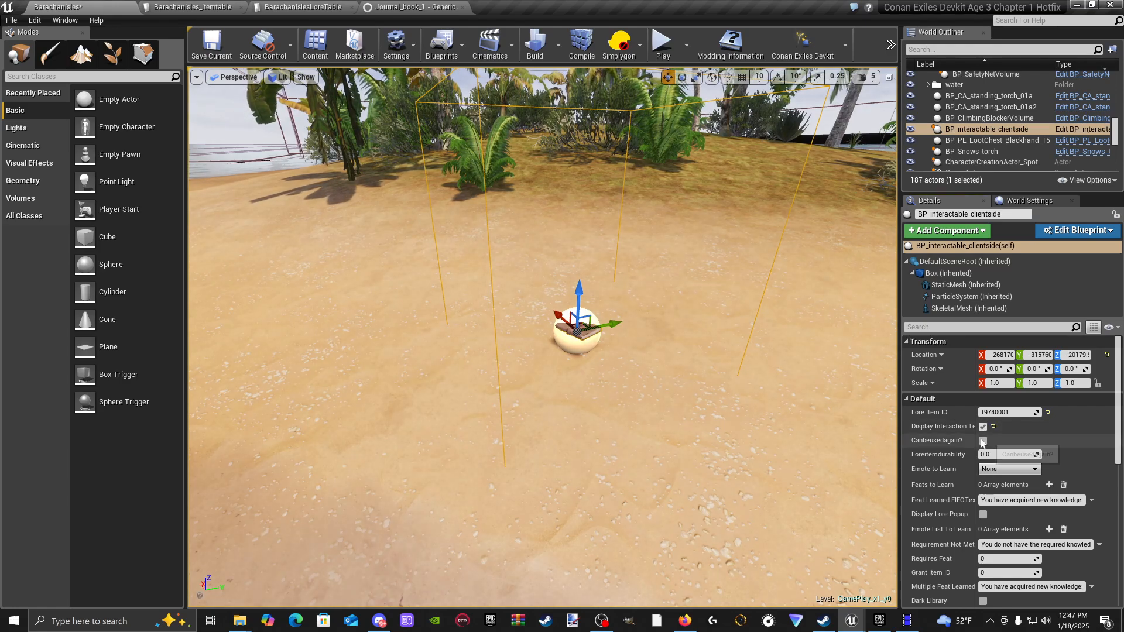
Step: Start playing the level from a spot on the sand near the journal's interactable actor
click(677, 435)
right_drag(676, 435, 642, 463)
right_click(642, 463)
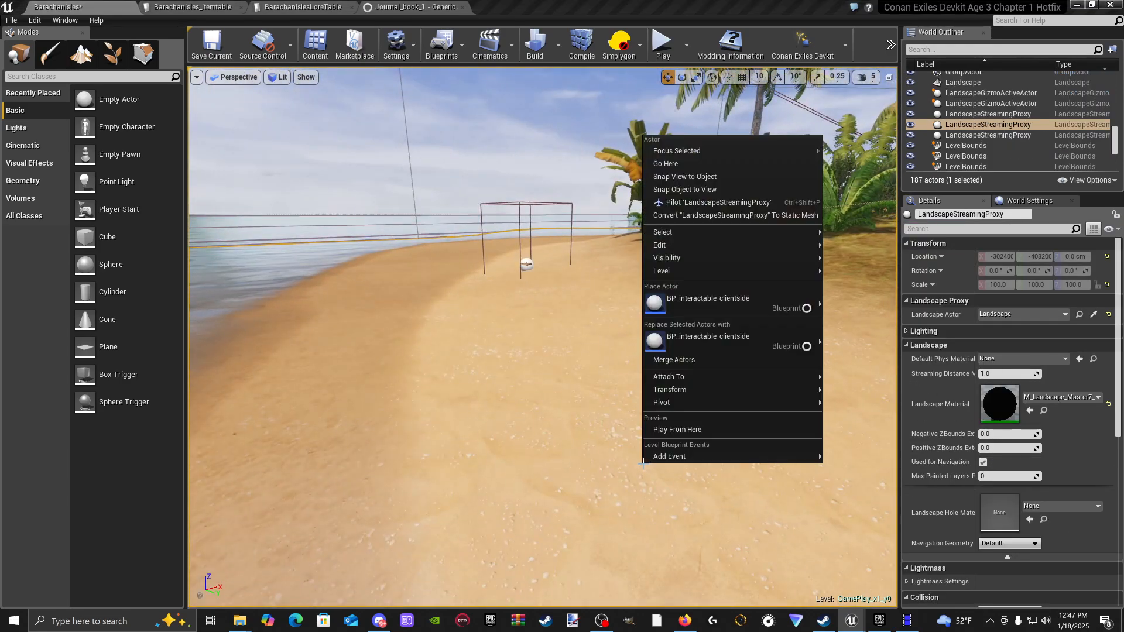
click(686, 429)
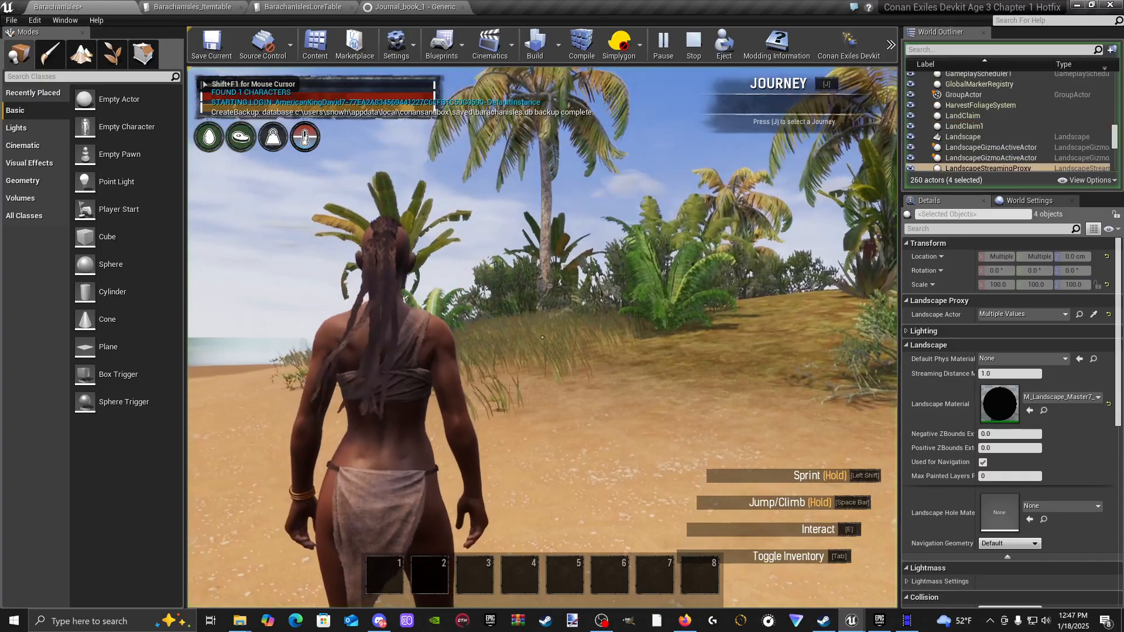
Step: Run the character to the journal and around it to test its interaction, and end the play session
key(shift+w)
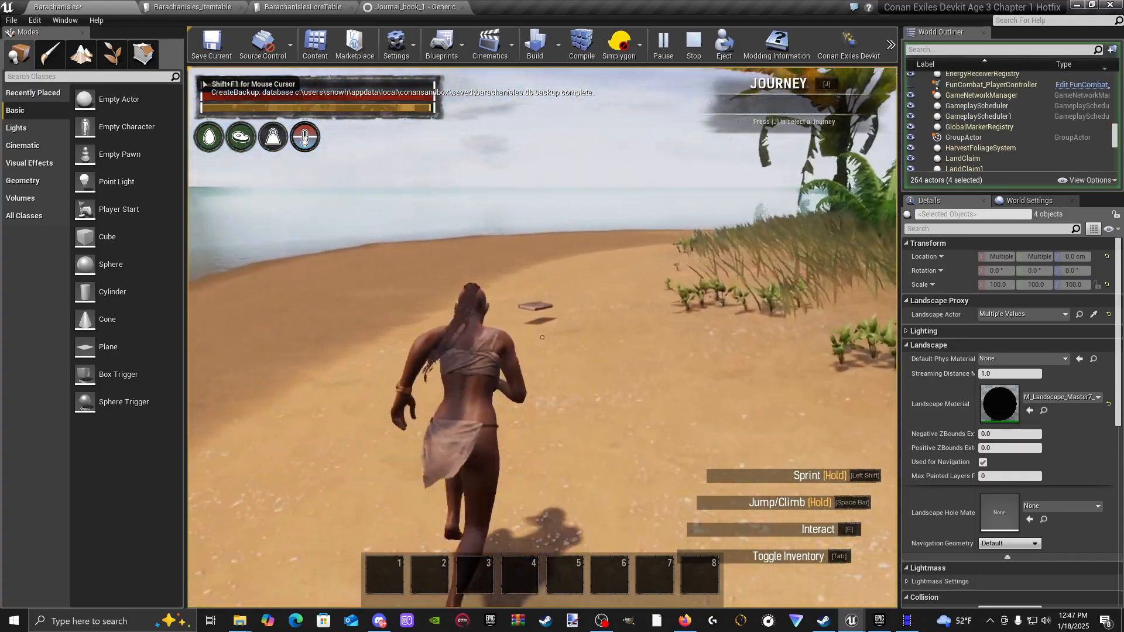
key(w)
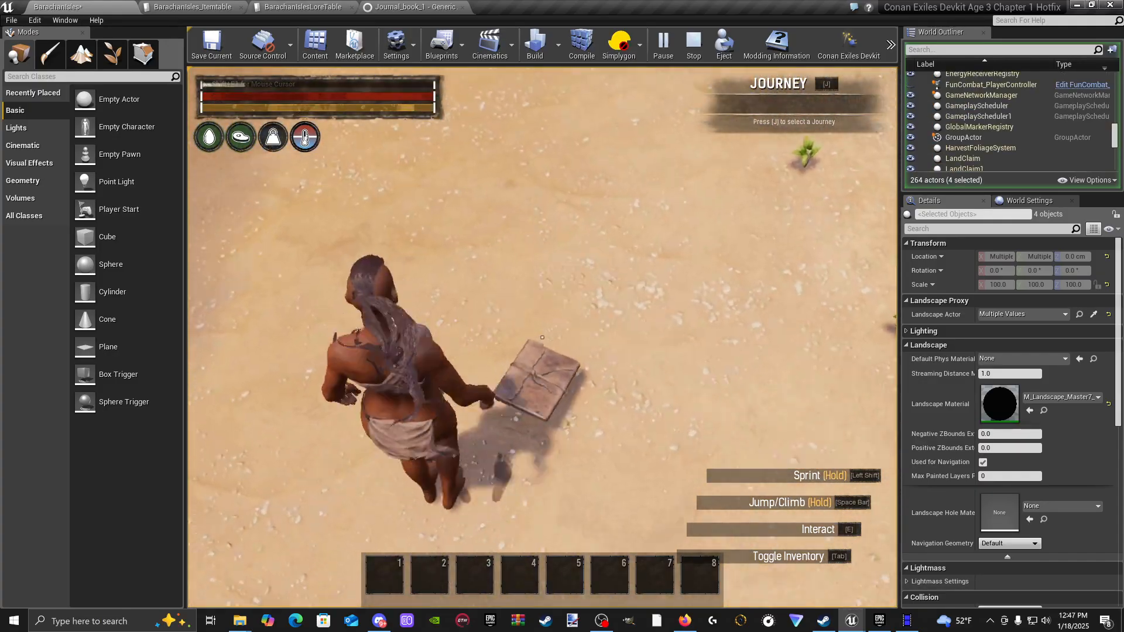
key(w)
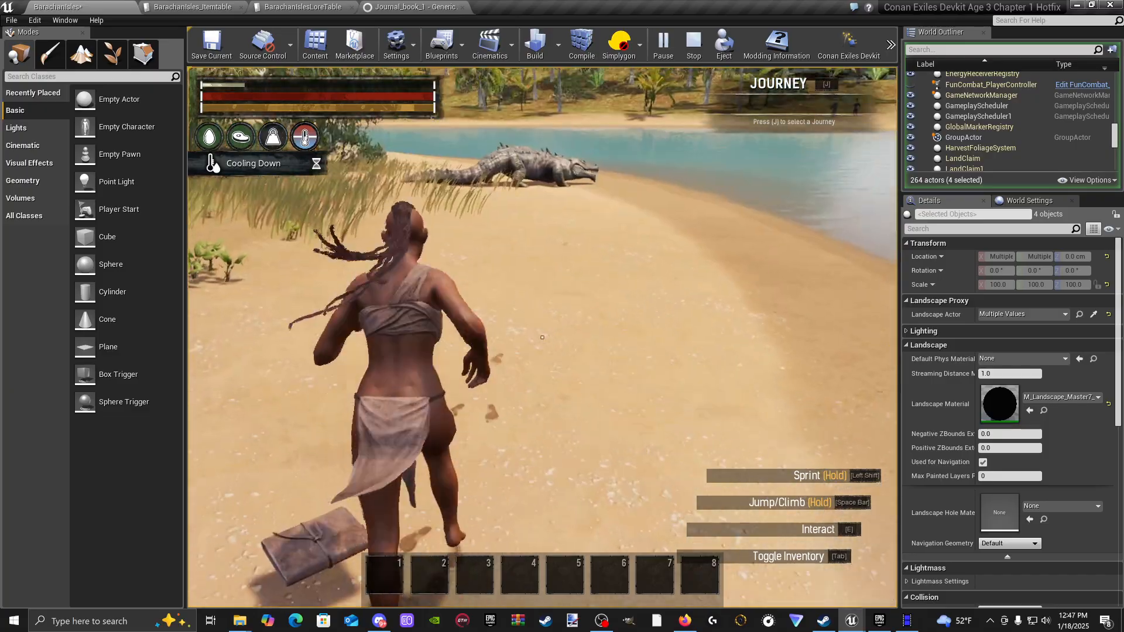
key(shift+w)
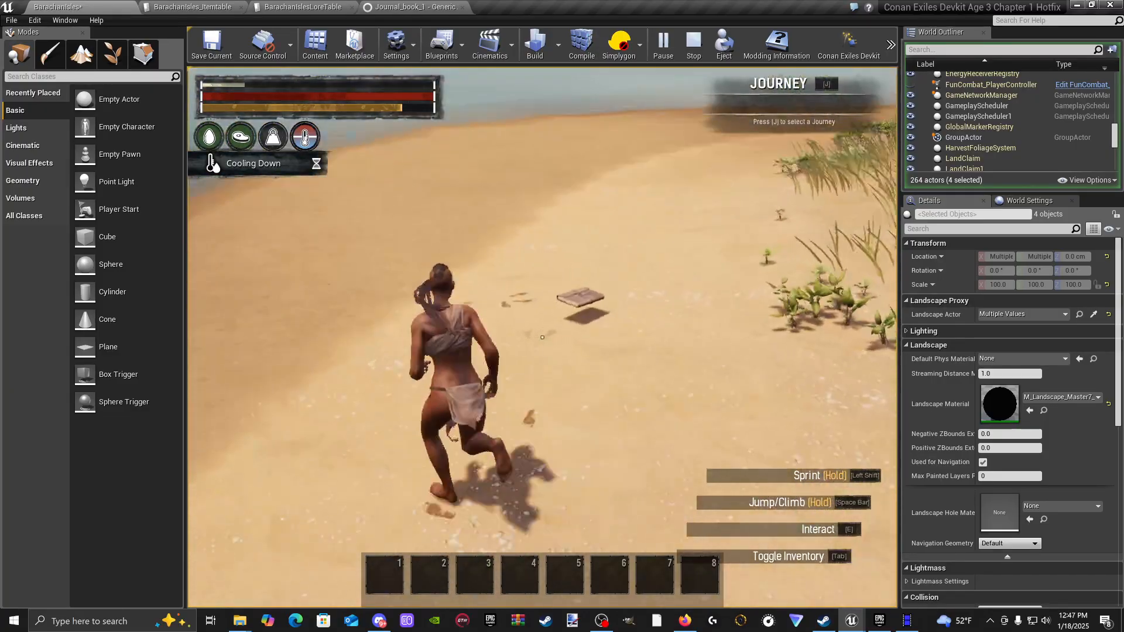
key(Escape)
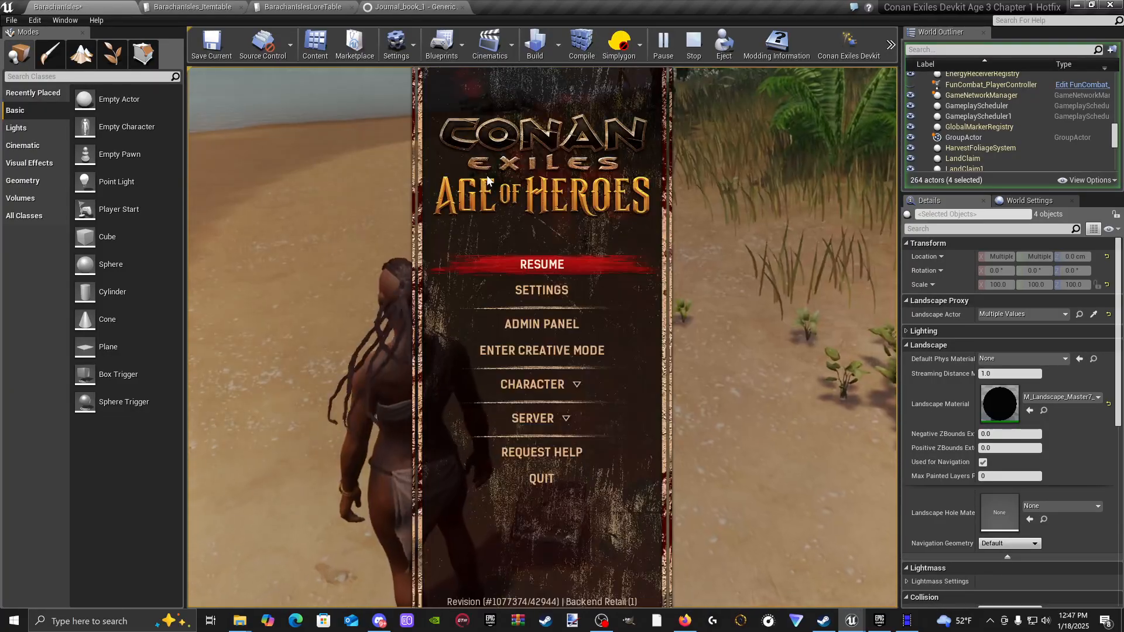
key(Escape)
key(shift+F1)
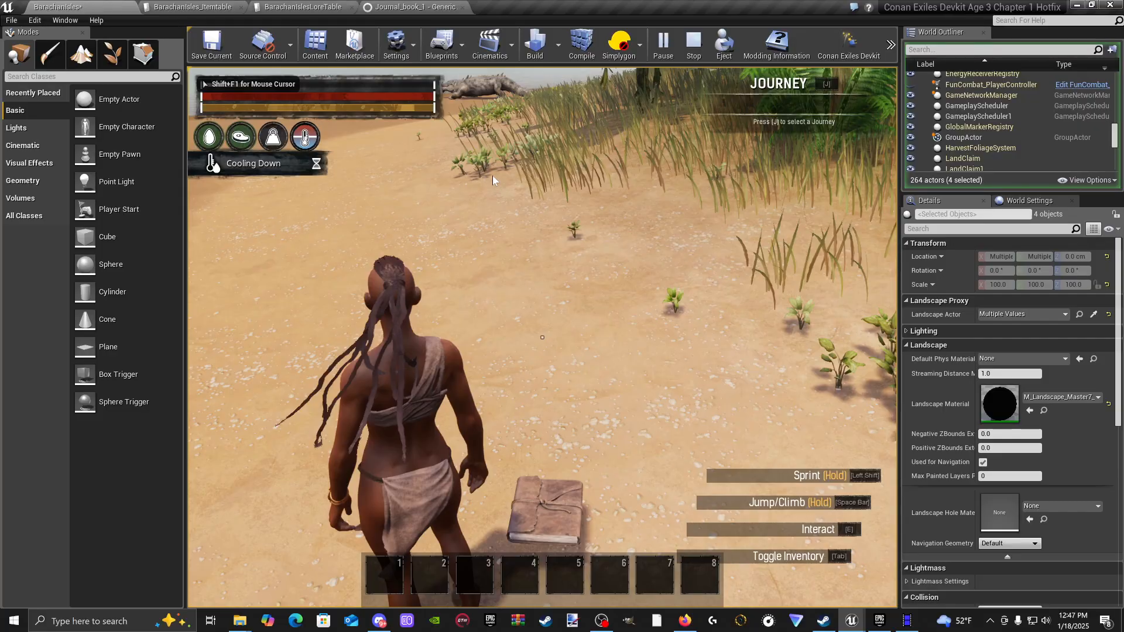
key(Escape)
Step: Lower the journal's interactable actor onto the sand, to a Z location of about -20201
mouse_move(720, 349)
right_down()
mouse_move(702, 404)
mouse_move(738, 333)
mouse_move(720, 349)
right_up()
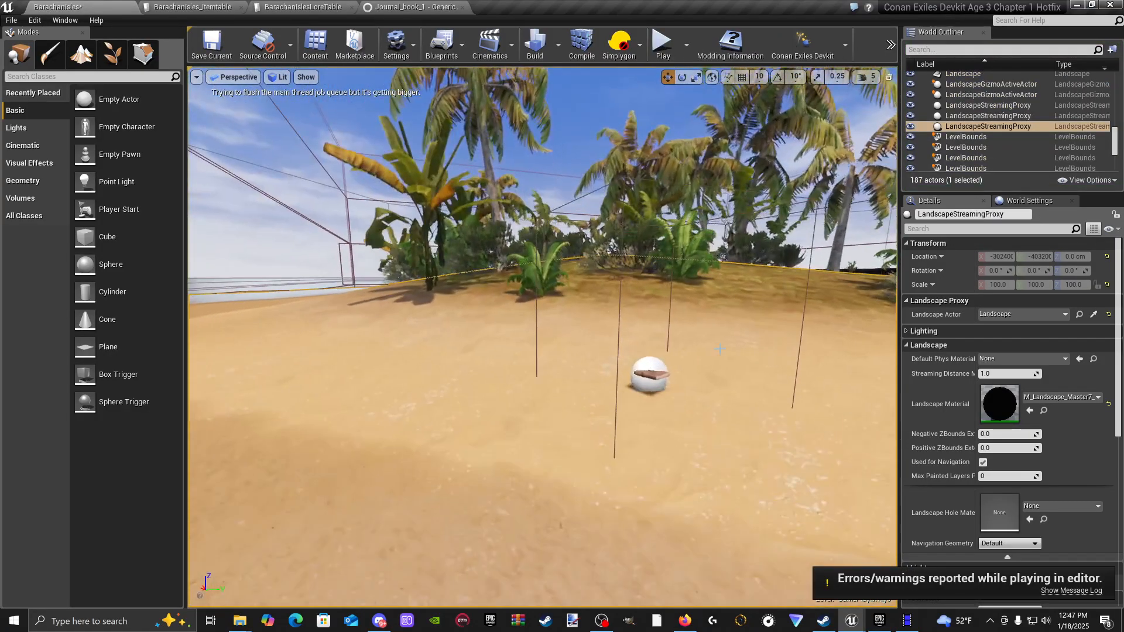
click(644, 373)
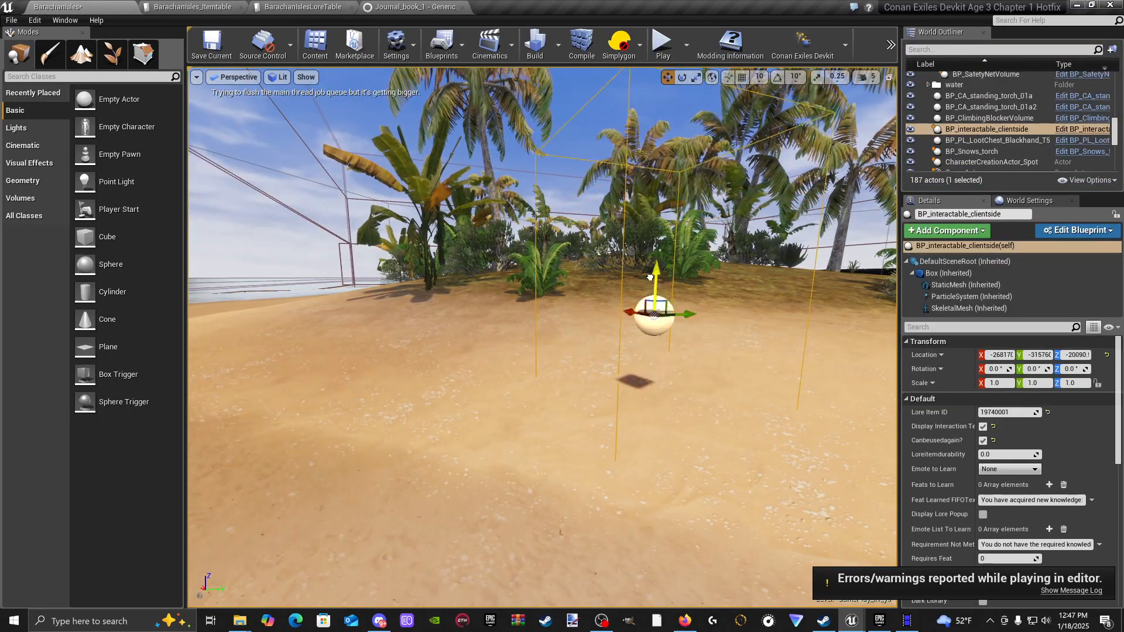
drag(632, 359, 631, 357)
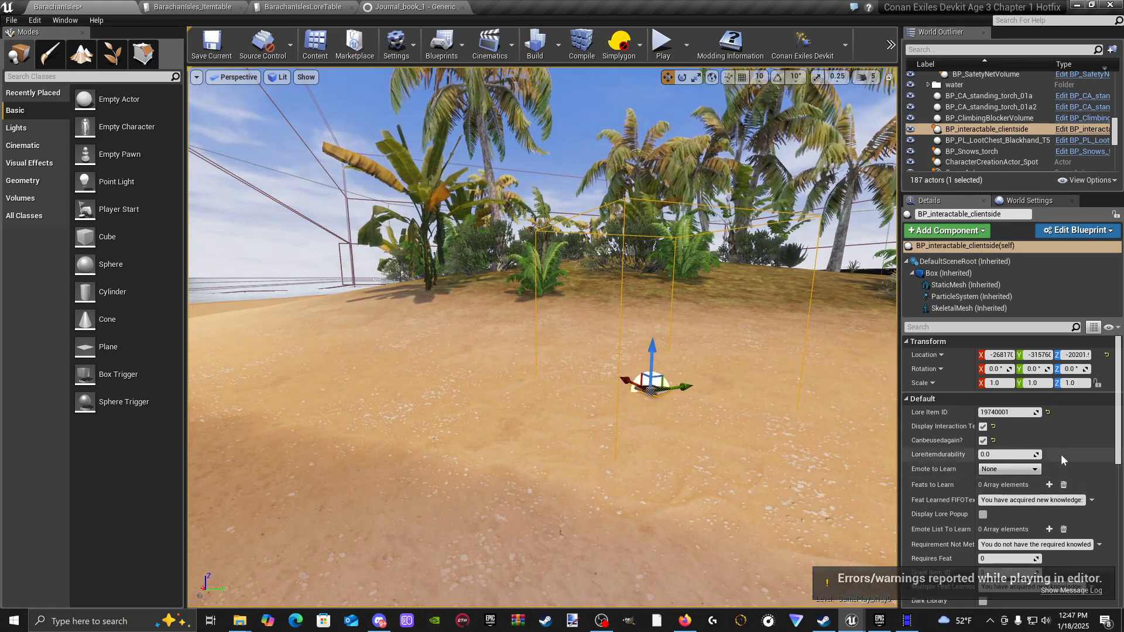
Step: Compare the journal actor's settings with BP_interactable_clientside7 in the EmpireOfStygia editor, and show the Stygia mod's DataTable folder
scroll(1062, 456, down, 3)
scroll(1065, 462, down, 5)
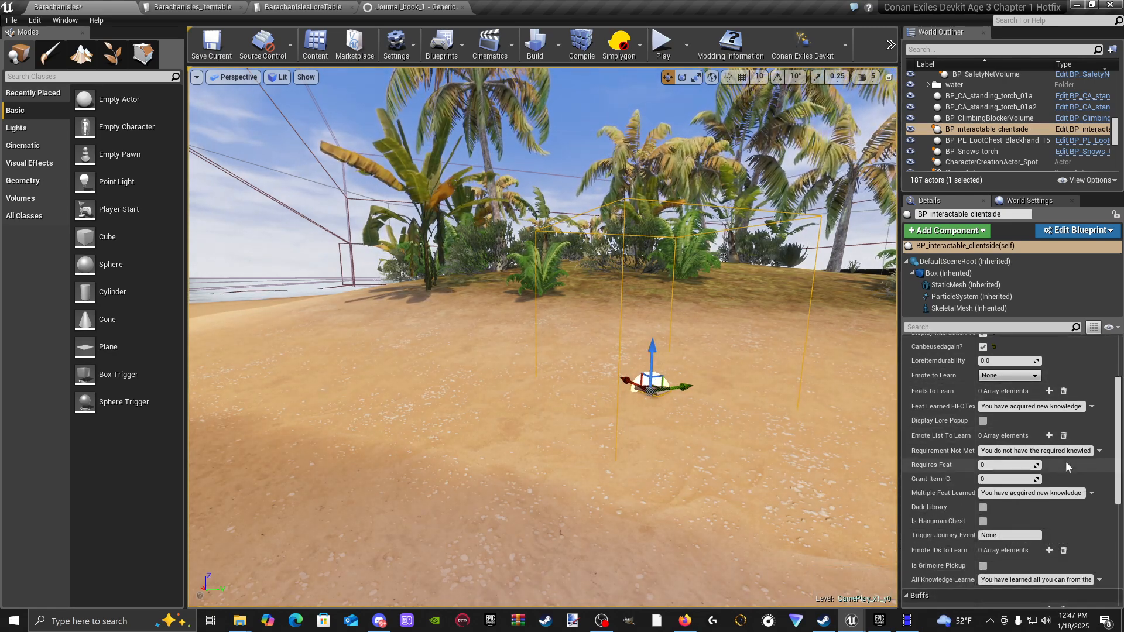
scroll(1065, 461, up, 1)
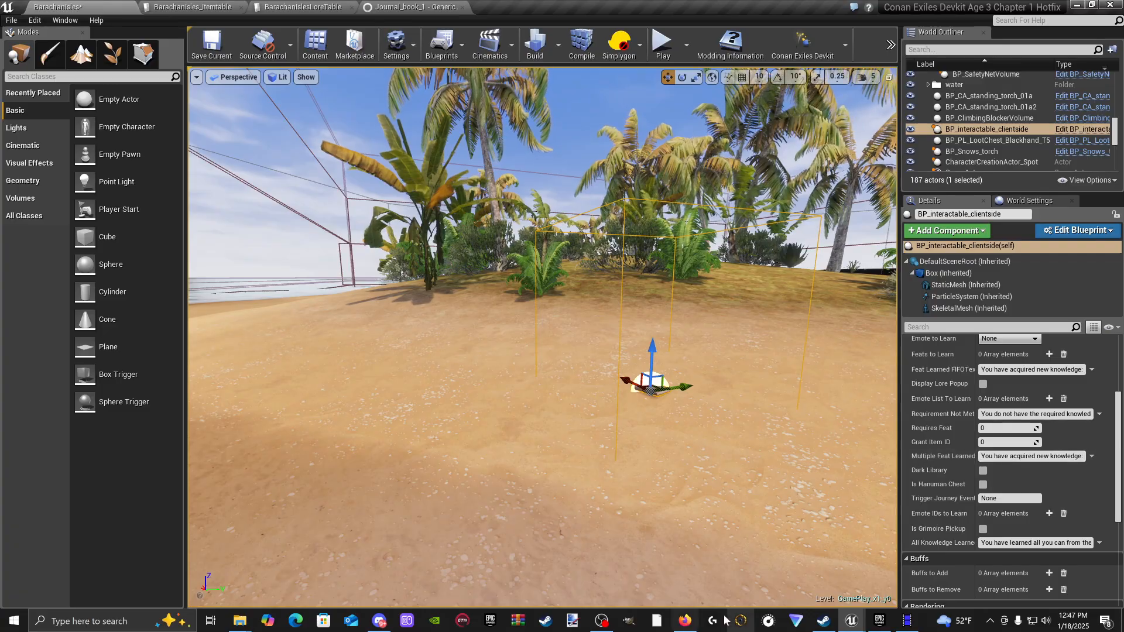
click(852, 621)
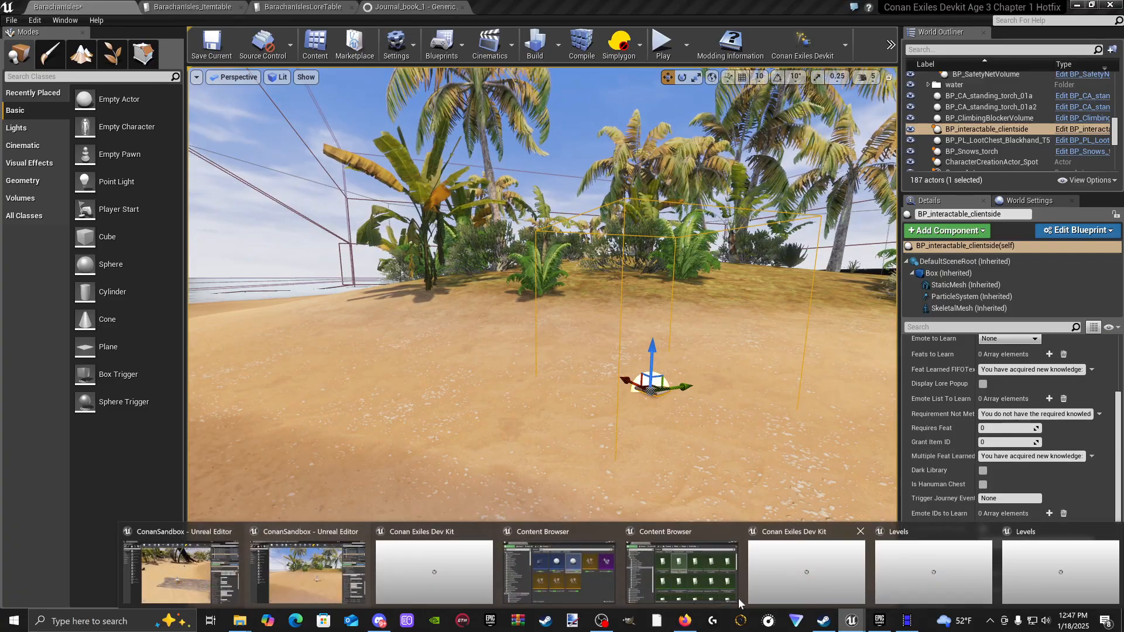
click(227, 554)
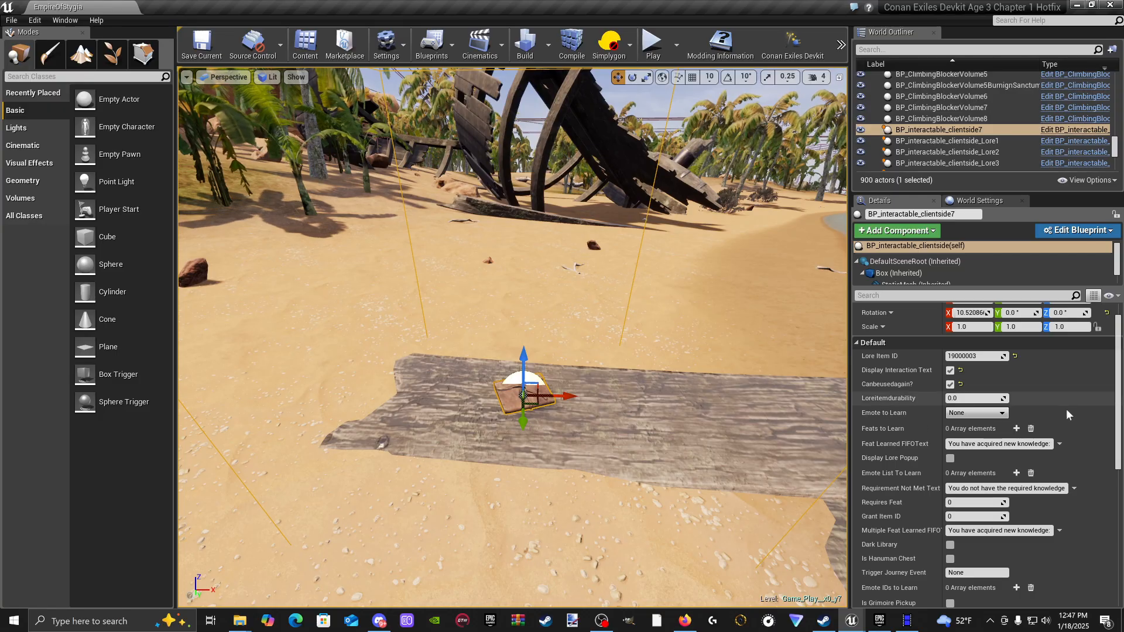
scroll(955, 383, down, 5)
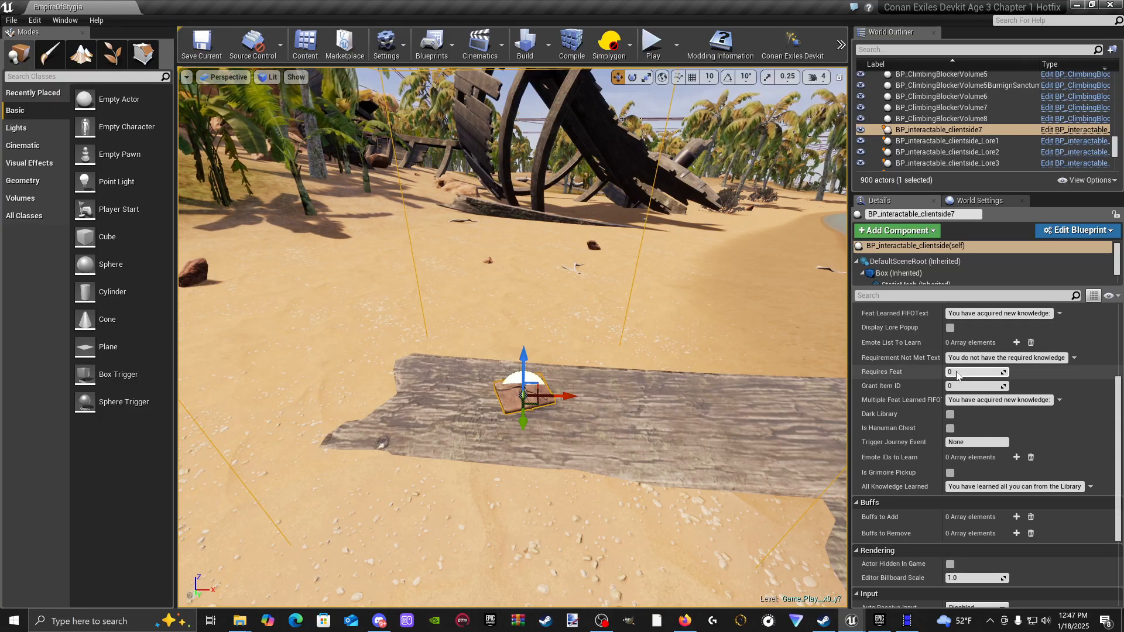
scroll(988, 384, down, 5)
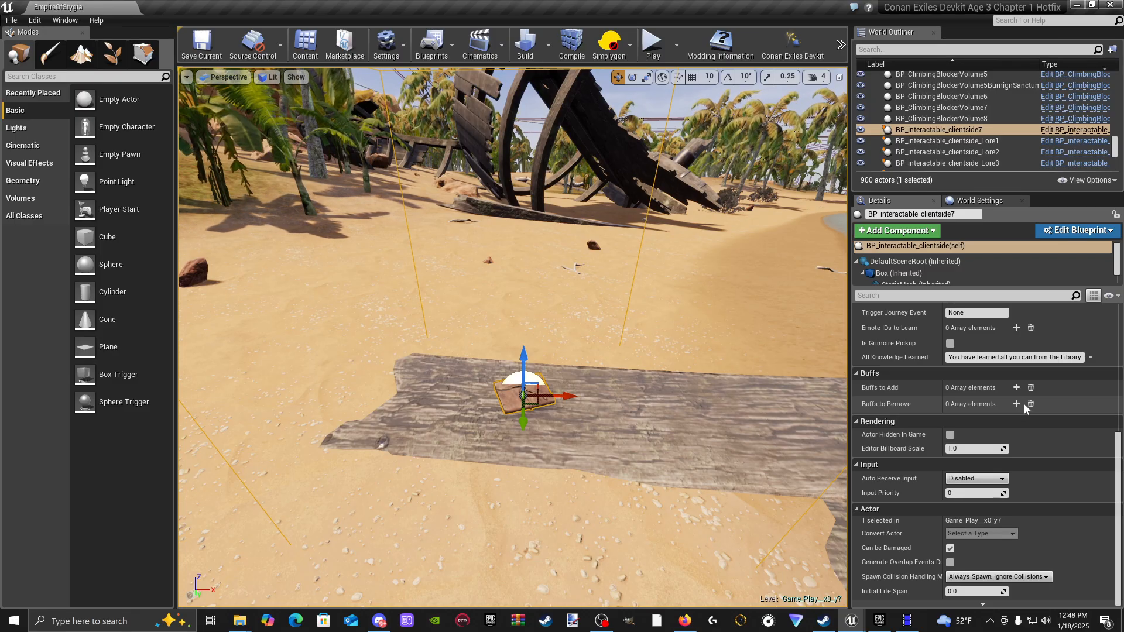
scroll(1023, 403, up, 3)
scroll(1023, 403, up, 3)
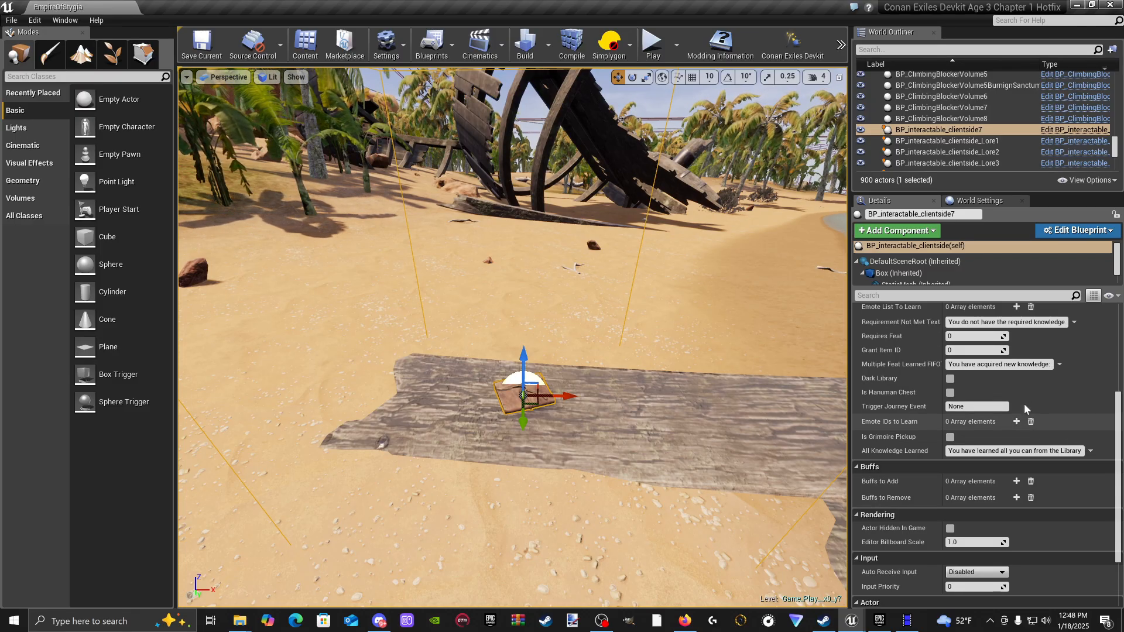
scroll(1023, 403, up, 5)
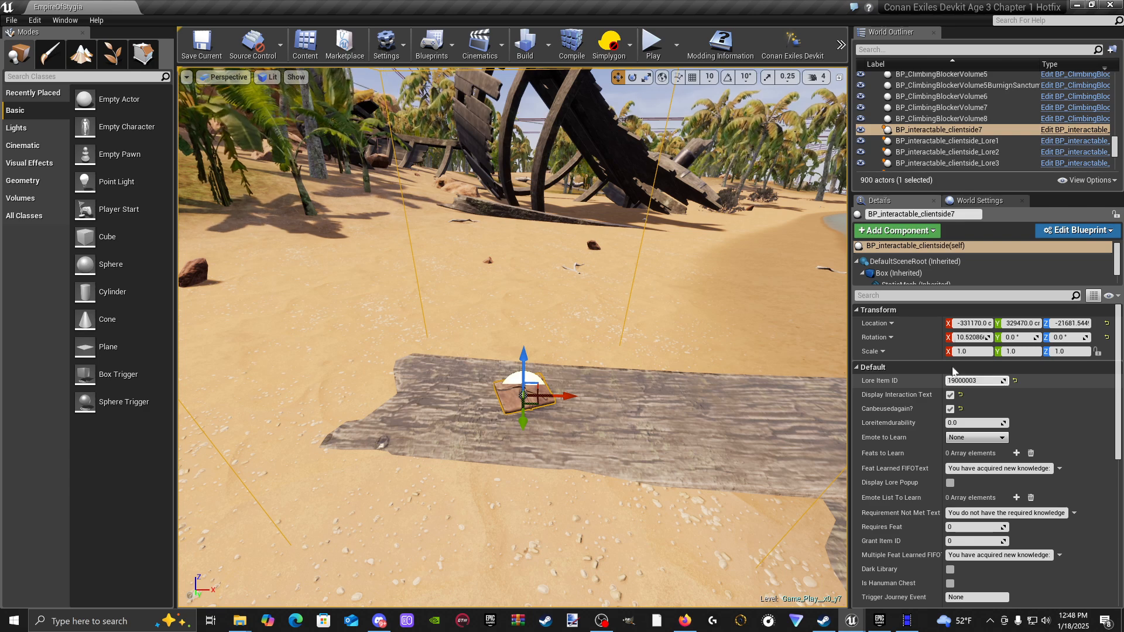
click(305, 44)
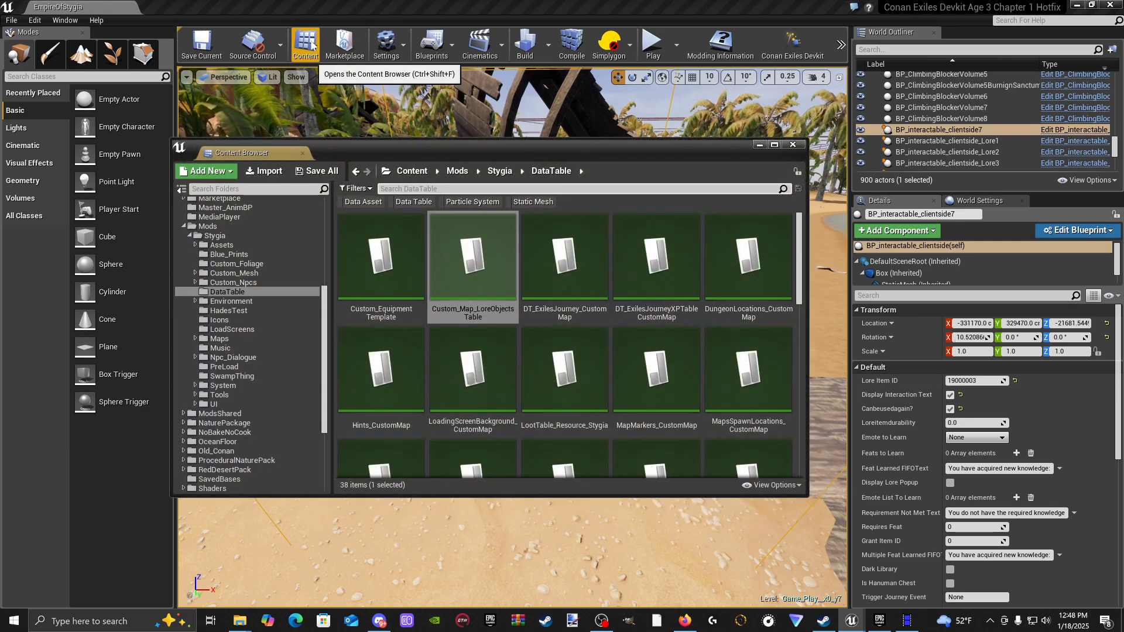
click(258, 292)
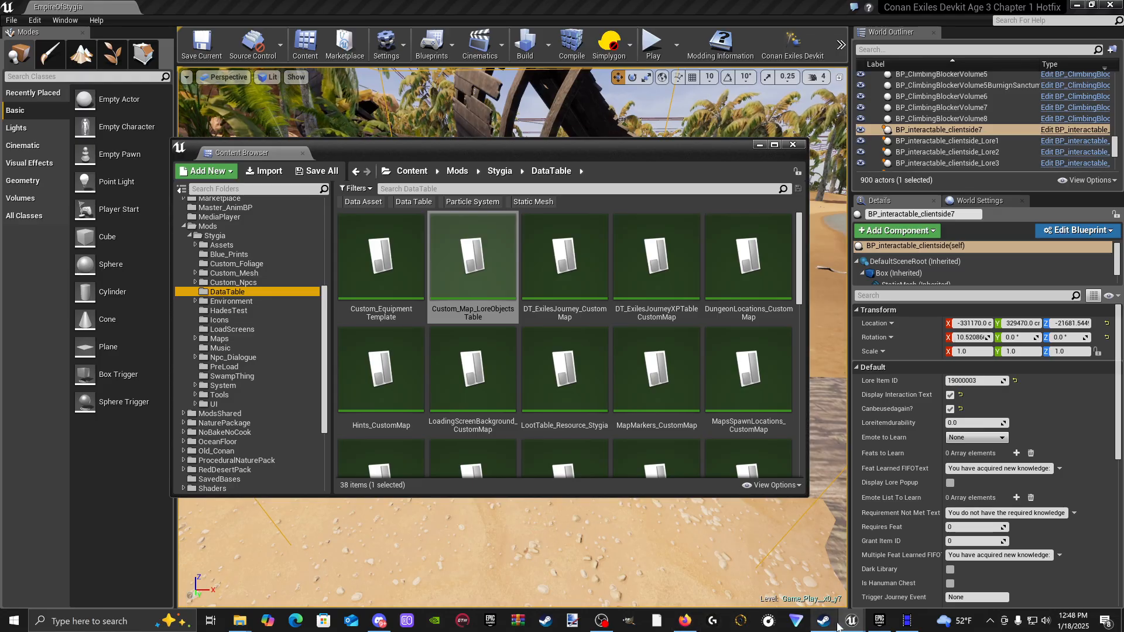
Step: Switch back to the BarachanIsles editor and open BarachanIsles_Itemtable from the unfiltered contents of the mod's DataTables folder
mouse_move(851, 621)
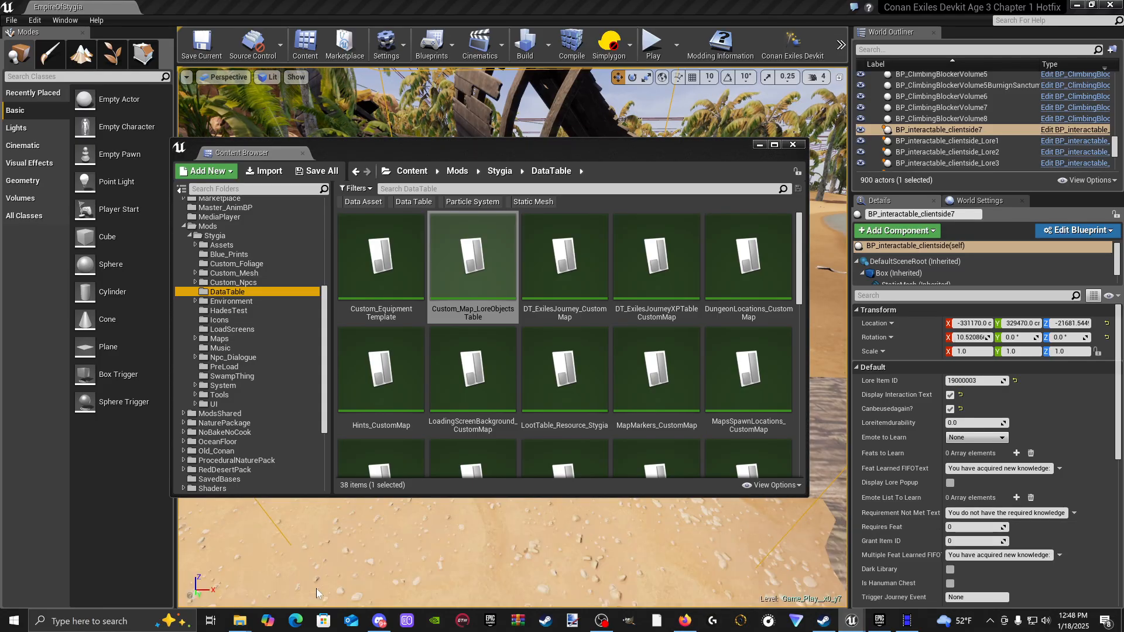
click(316, 588)
click(314, 43)
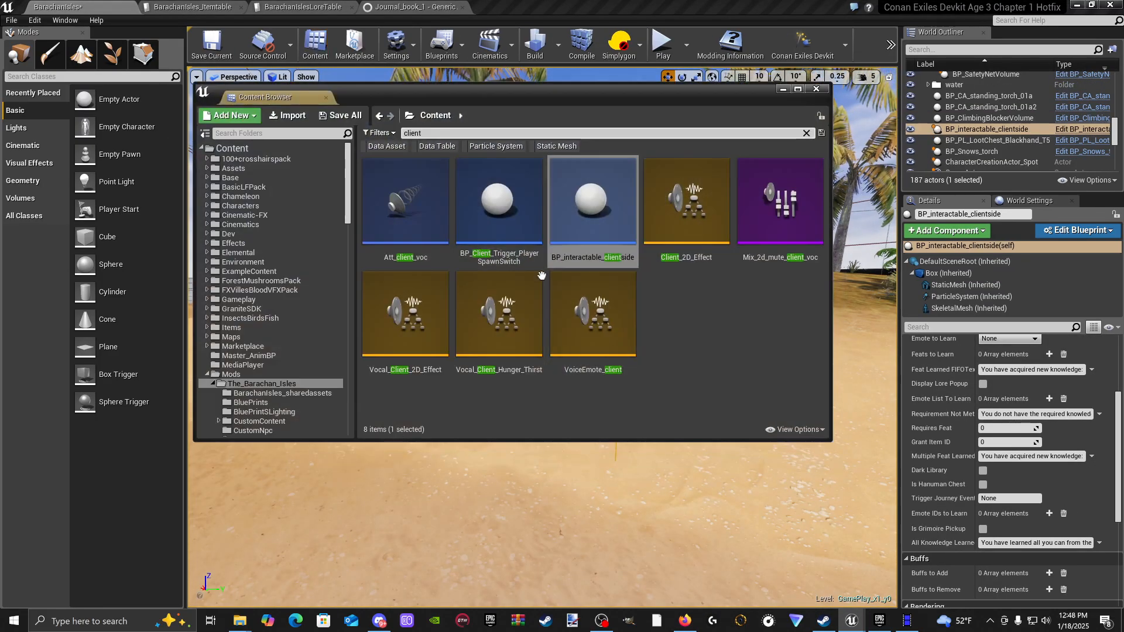
scroll(275, 407, down, 2)
click(277, 403)
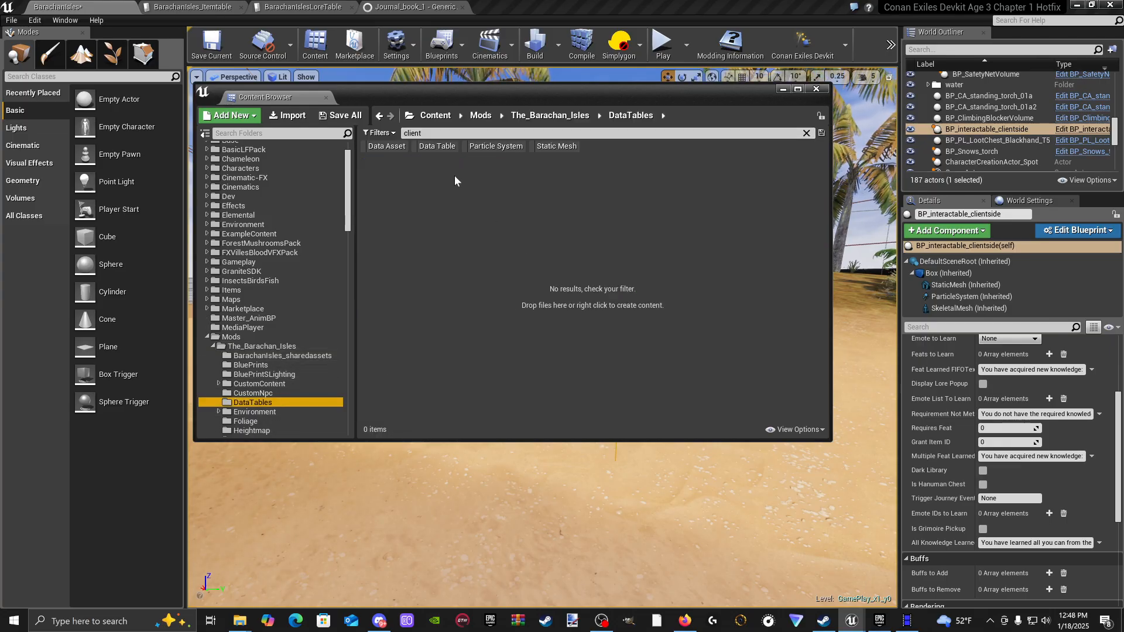
click(806, 133)
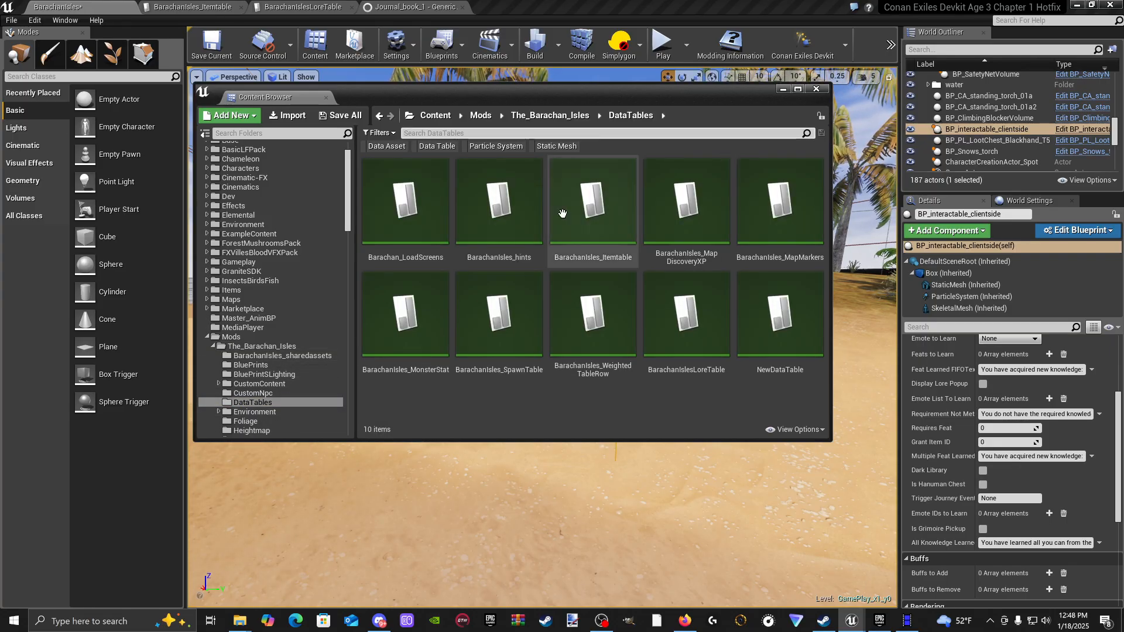
double_click(608, 229)
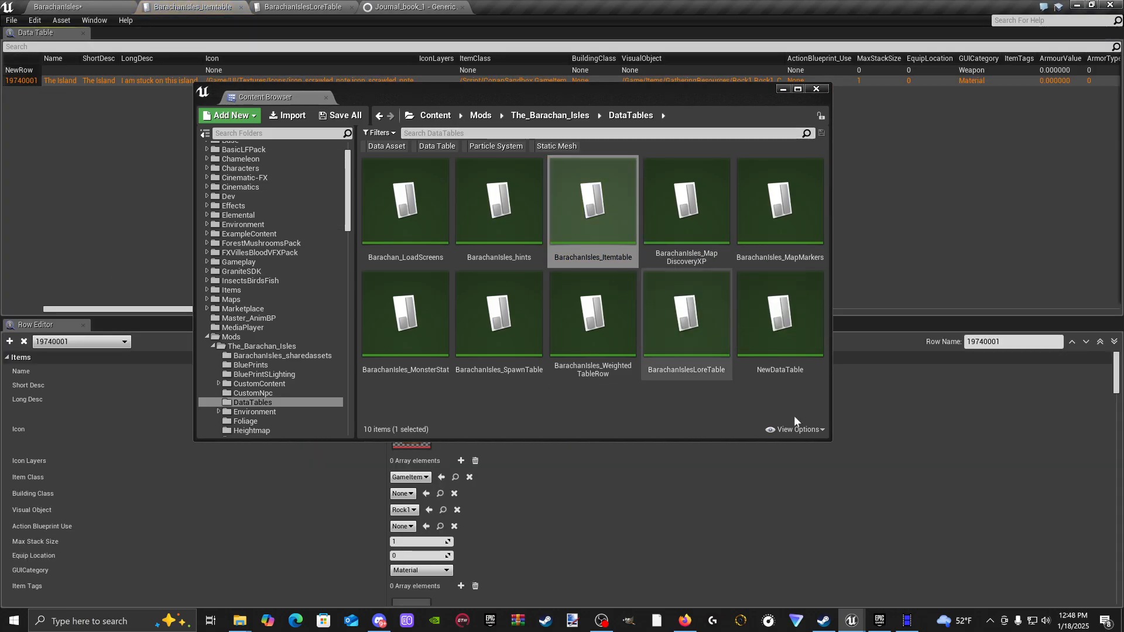
Step: Rename the journal's row in BarachanIsles_Itemtable to 197400001
click(1010, 341)
key(BackSpace)
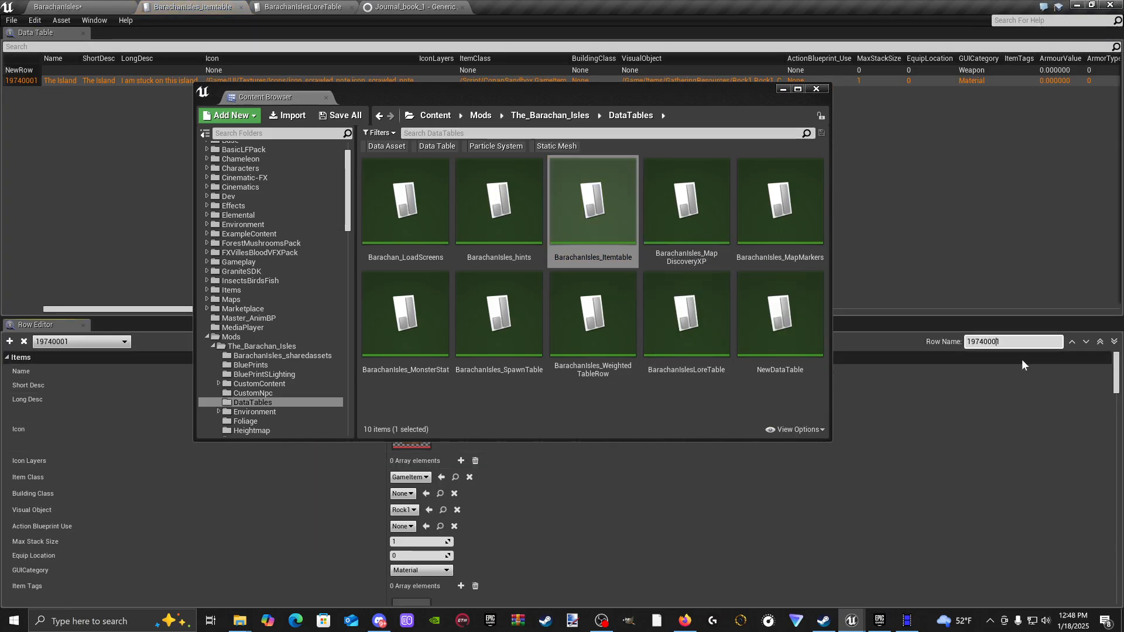
text(01)
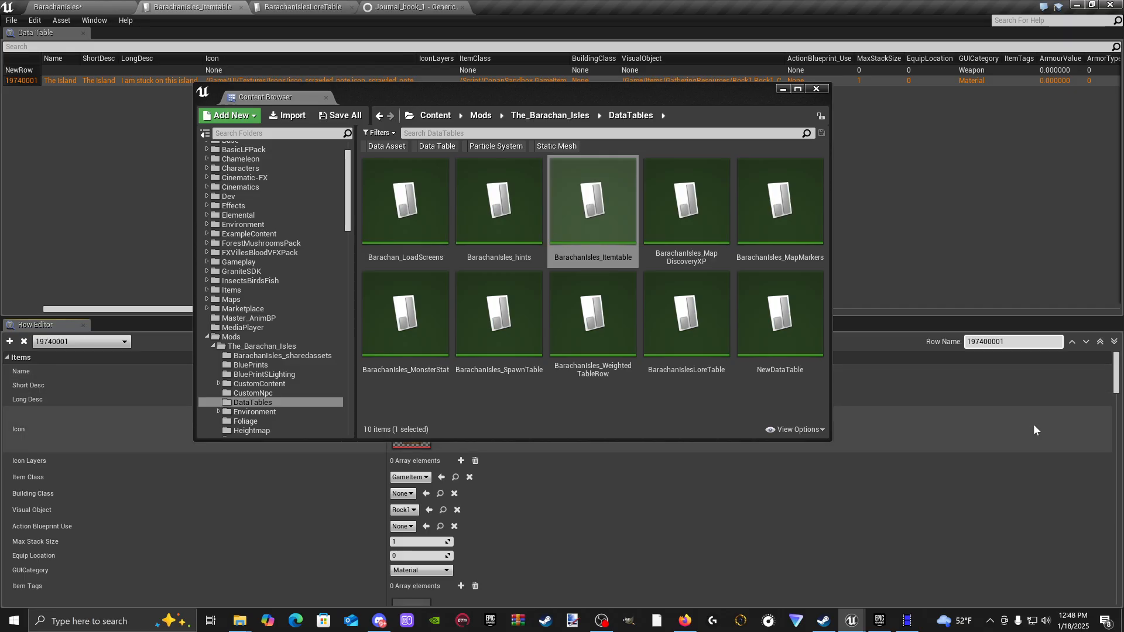
key(Return)
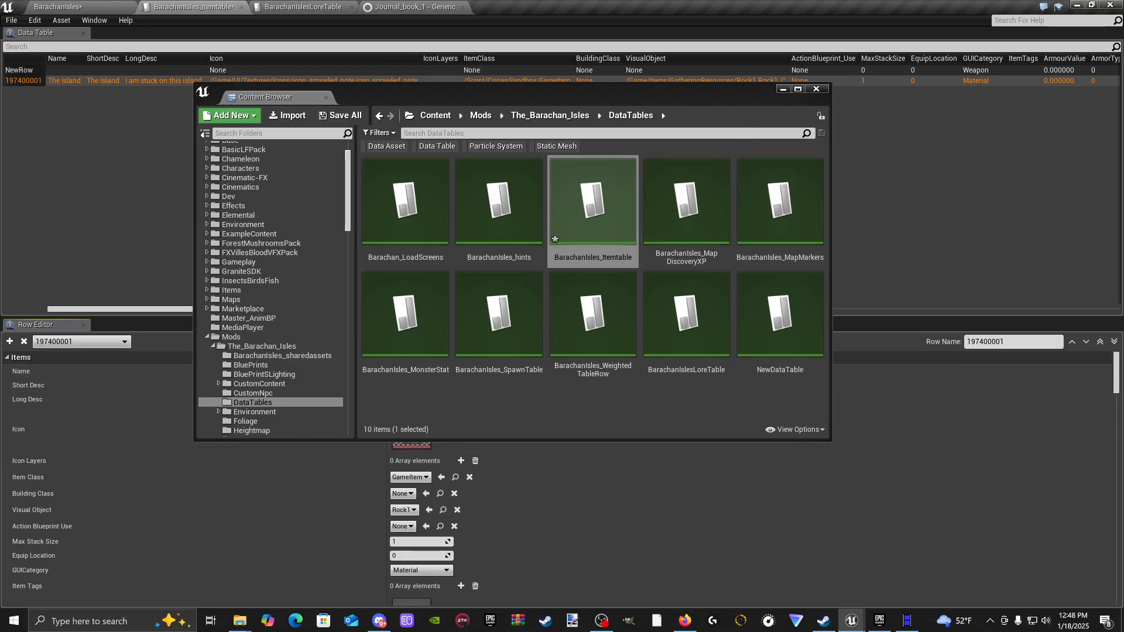
right_click(978, 342)
click(1003, 387)
Step: Save all modified assets and maps, and minimize the content browser
click(354, 123)
click(666, 417)
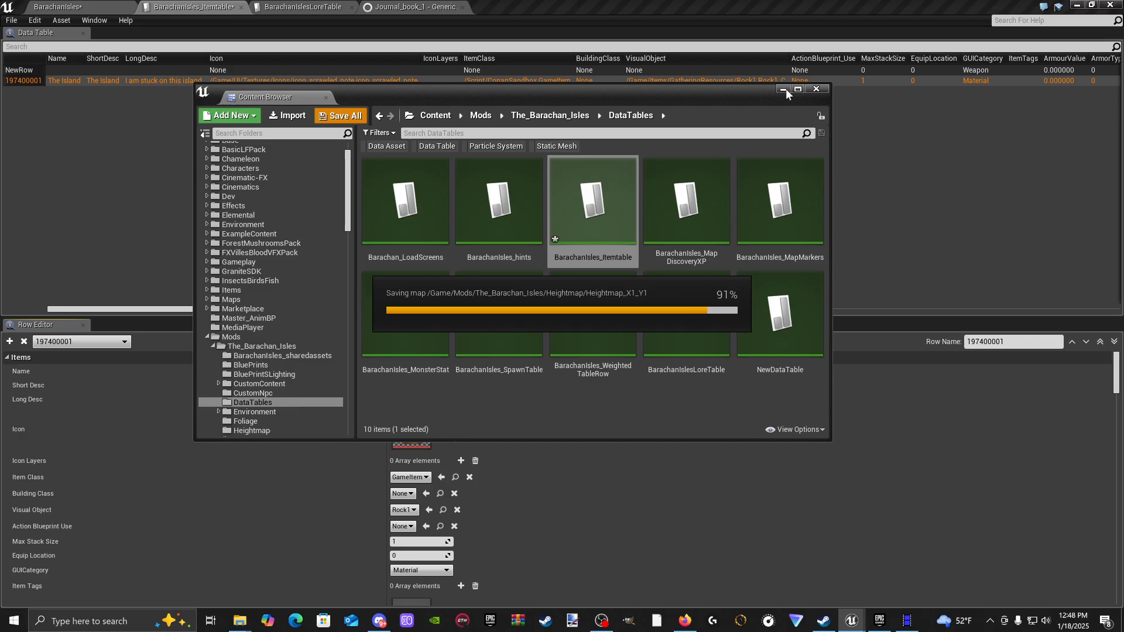
click(783, 89)
click(541, 232)
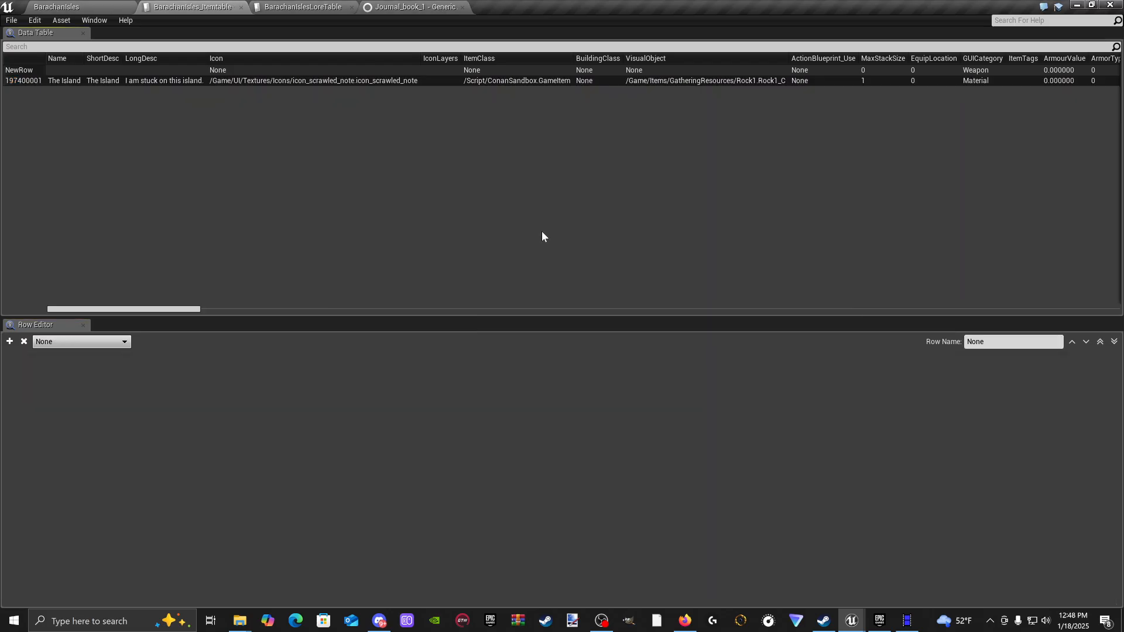
Step: Compare the row name of the journal's item table entry with its row name in BarachanIslesLoreTable
click(77, 81)
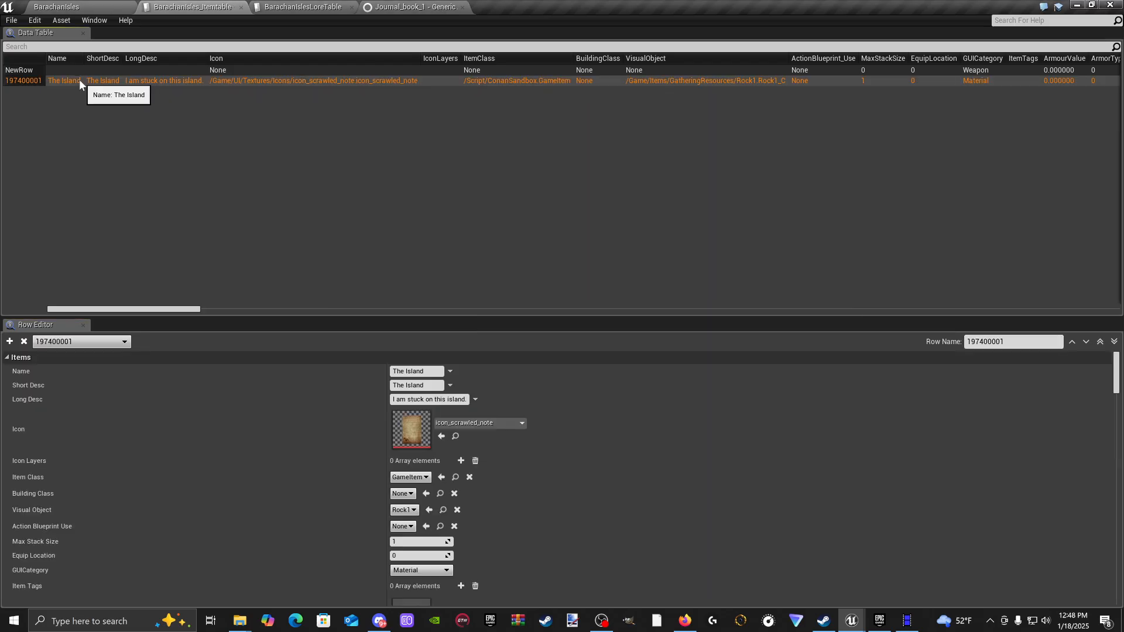
click(310, 8)
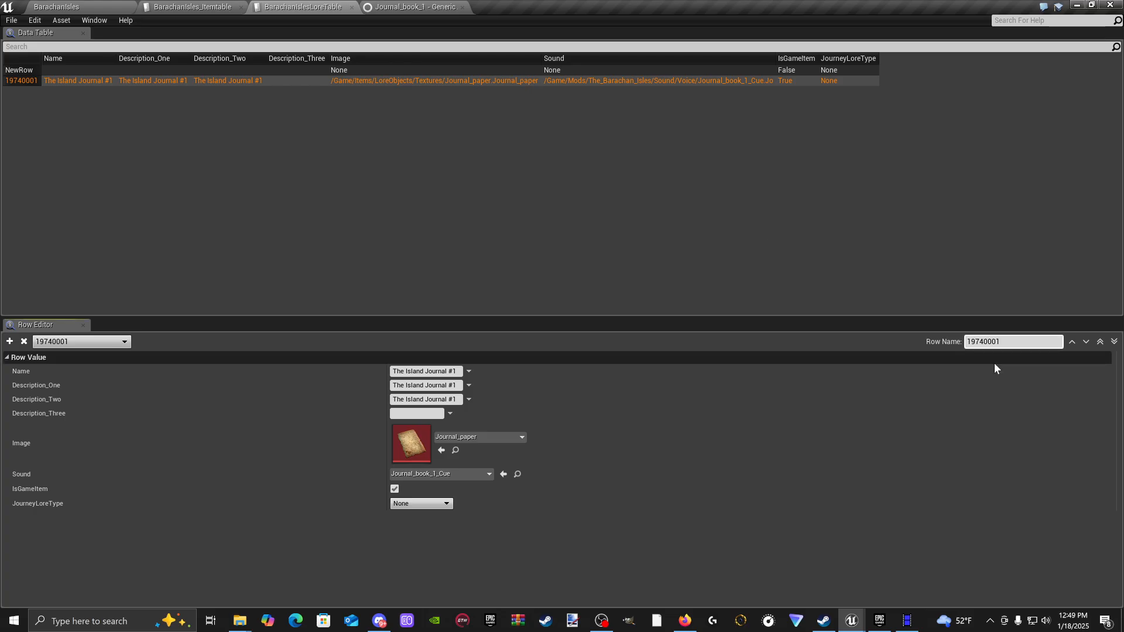
click(199, 7)
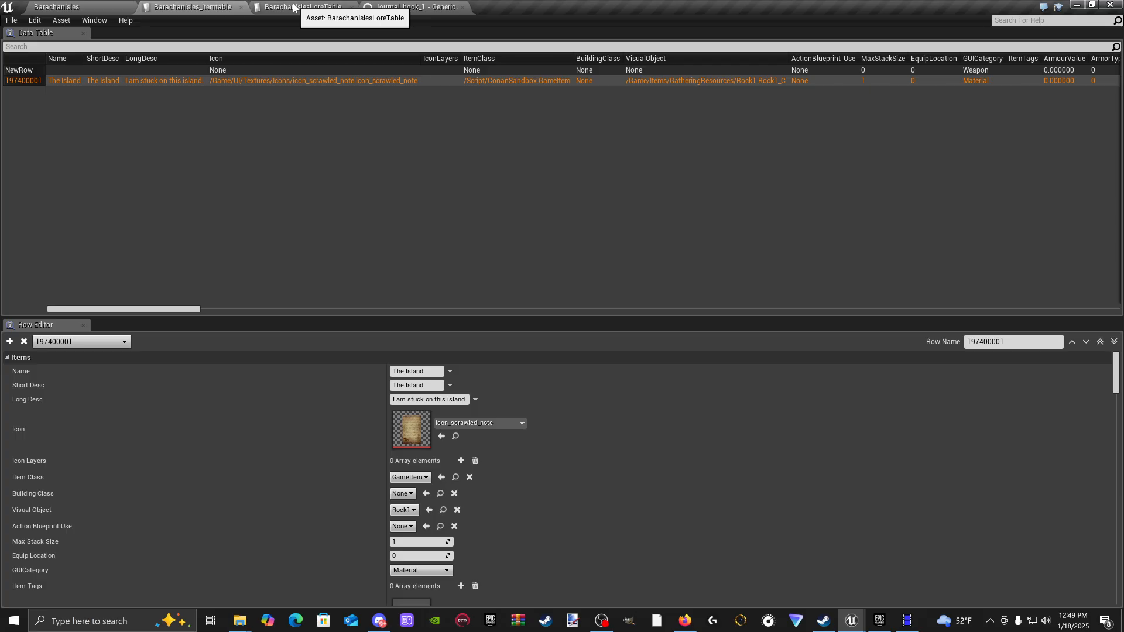
click(292, 7)
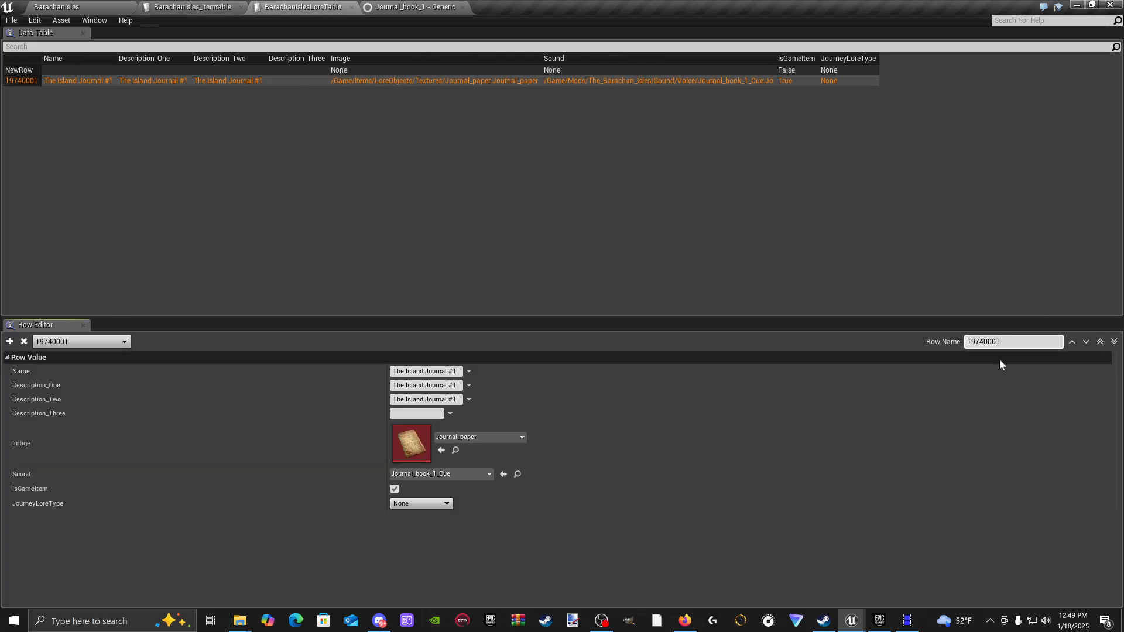
Step: Rename the journal's row in BarachanIslesLoreTable to 197400001 and save the table
text(0)
key(Return)
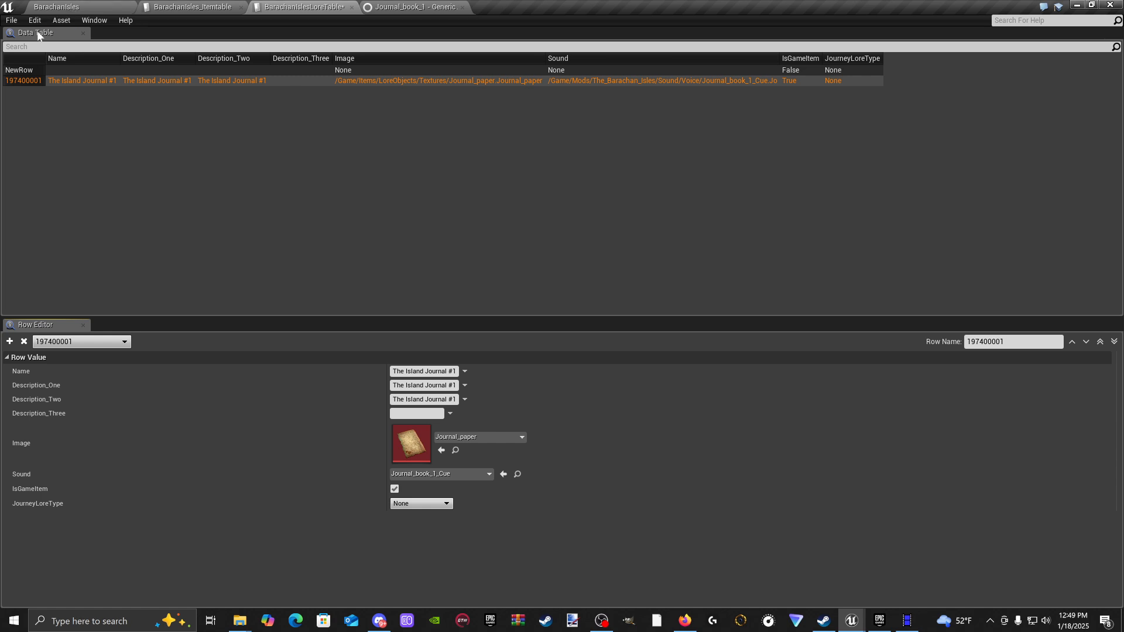
click(11, 20)
click(21, 112)
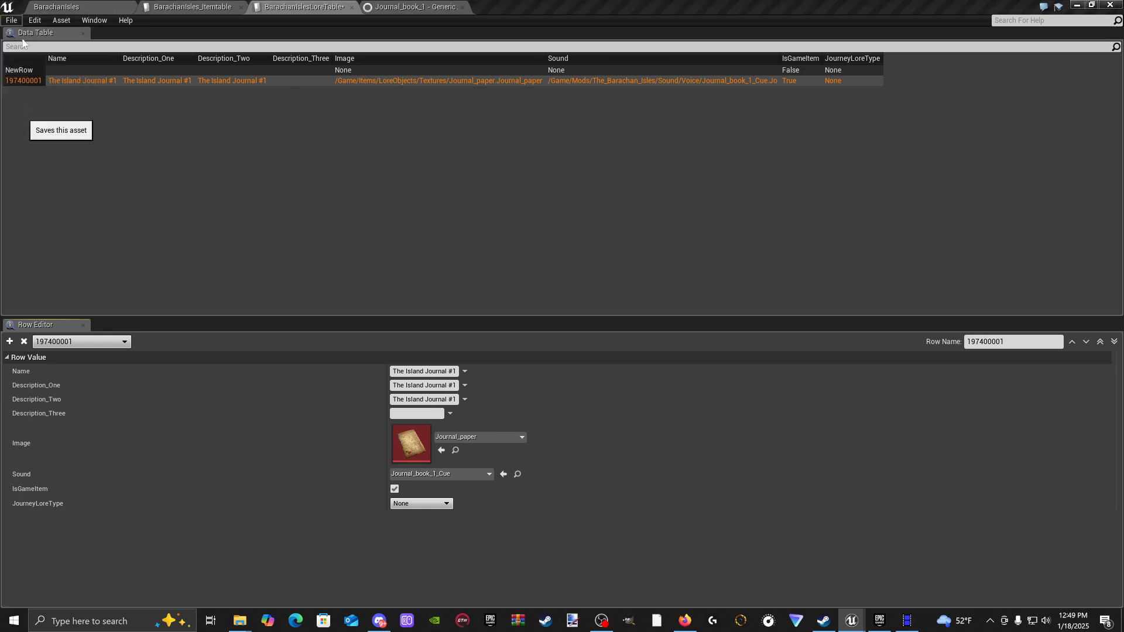
Step: Review the journal's row in BarachanIsles_Itemtable and the Journal_book_1 sound settings
click(175, 8)
scroll(359, 499, down, 1)
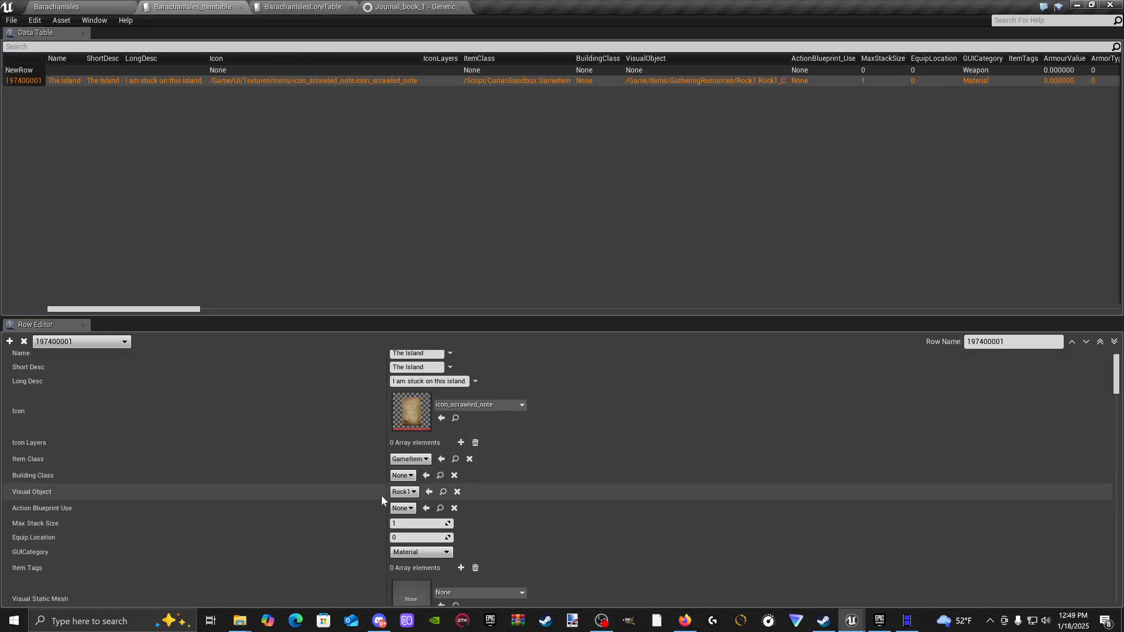
scroll(398, 480, up, 1)
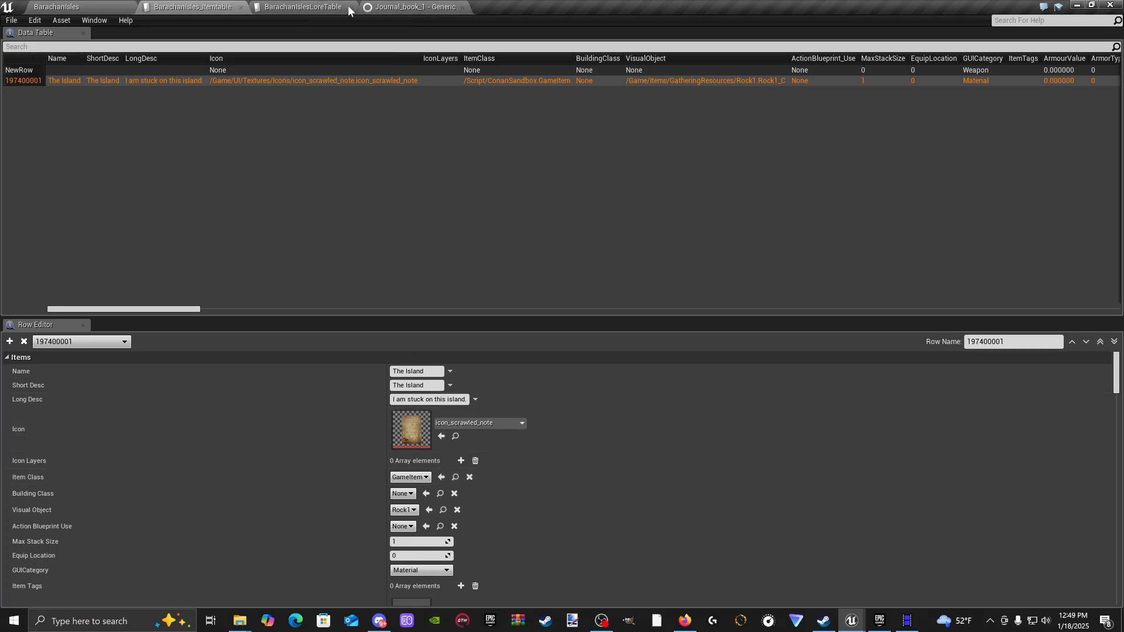
click(402, 7)
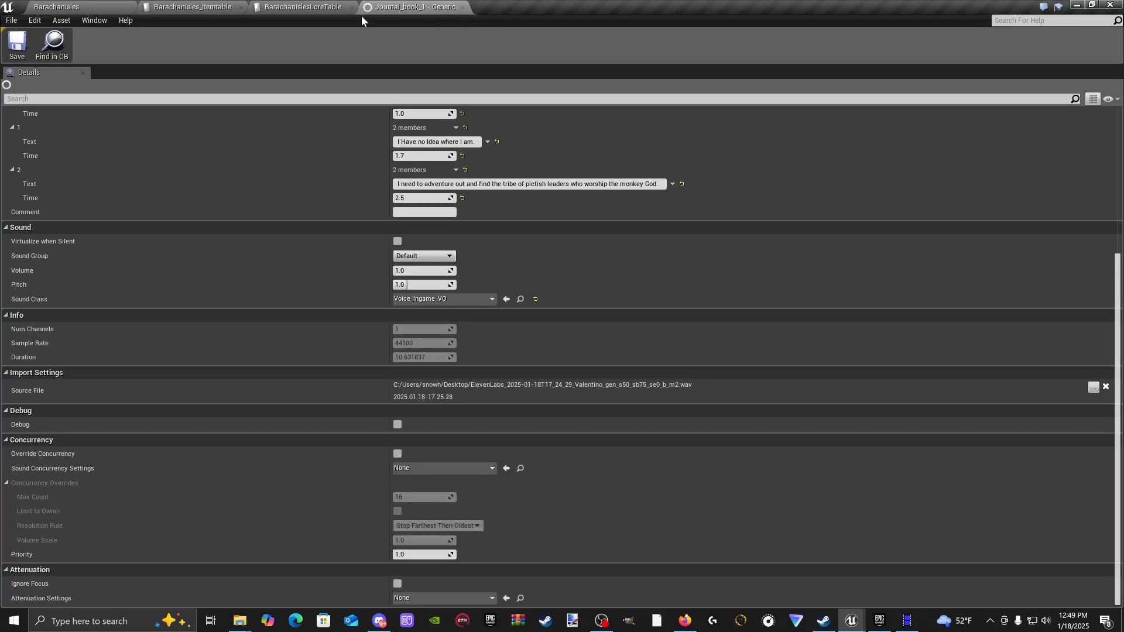
Step: Copy the full name text of the journal's row in BarachanIslesLoreTable
click(323, 9)
drag(392, 371, 443, 371)
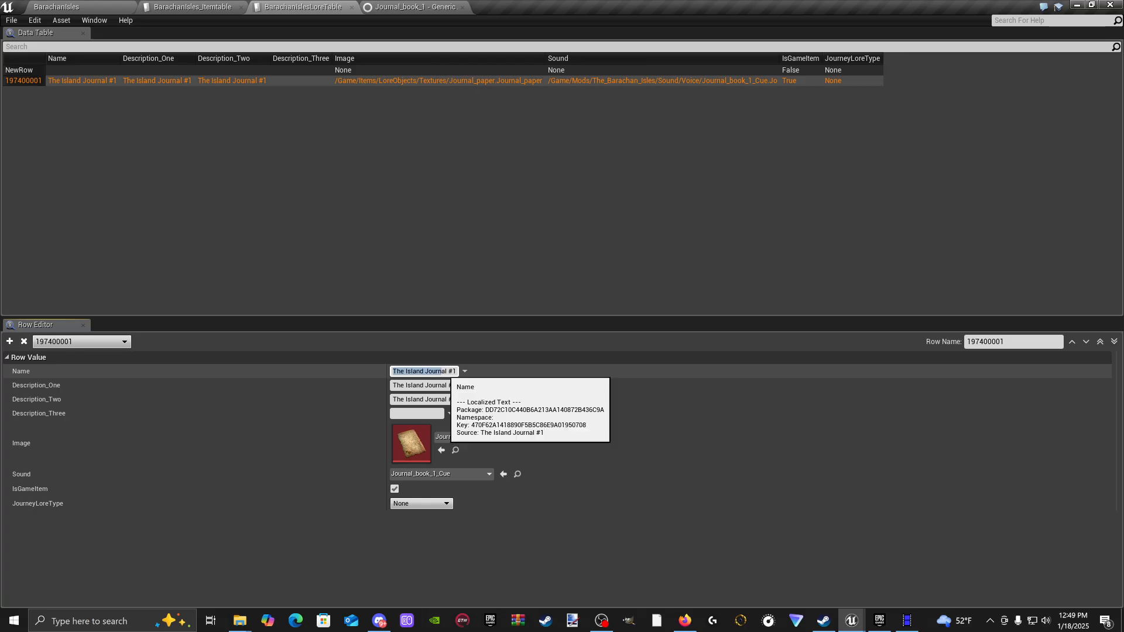
right_click(443, 371)
click(546, 358)
click(7, 357)
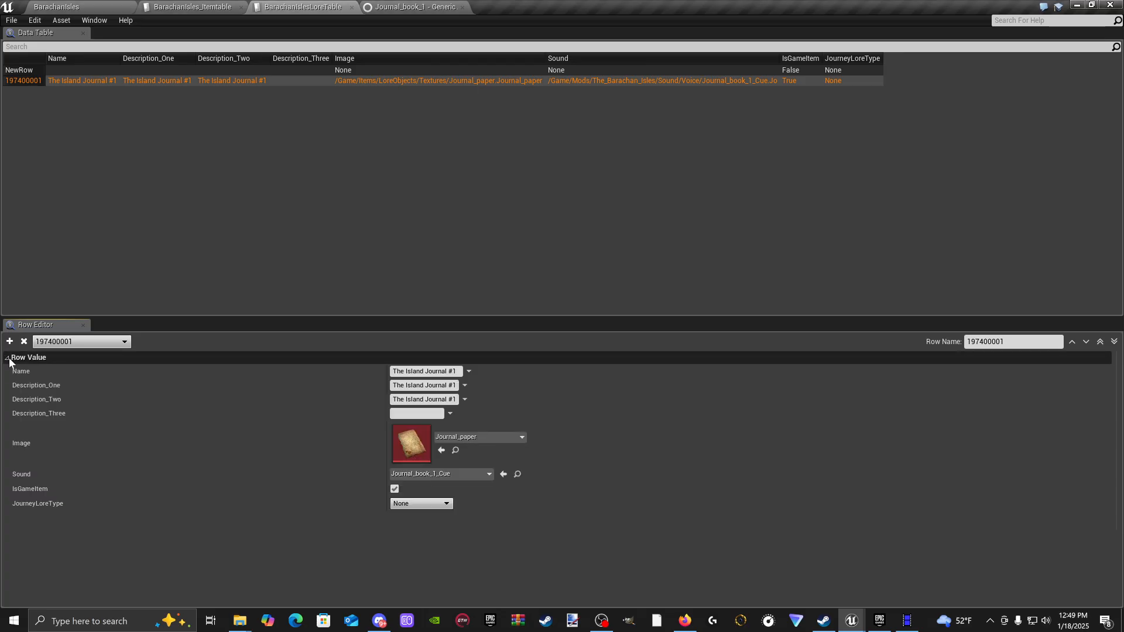
click(426, 371)
right_click(423, 371)
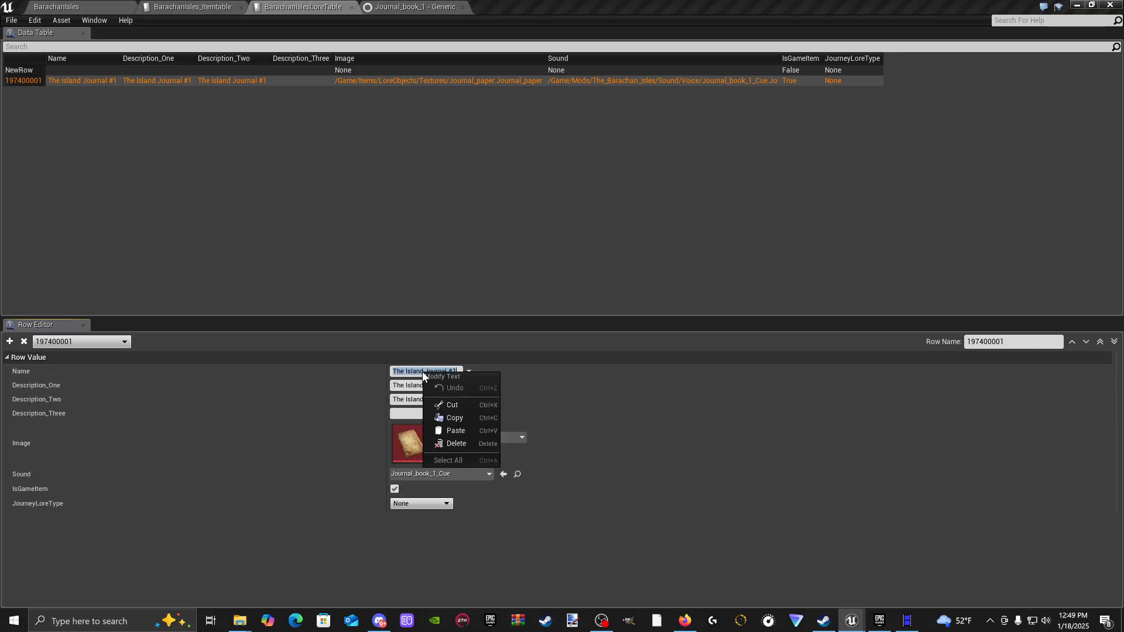
click(460, 418)
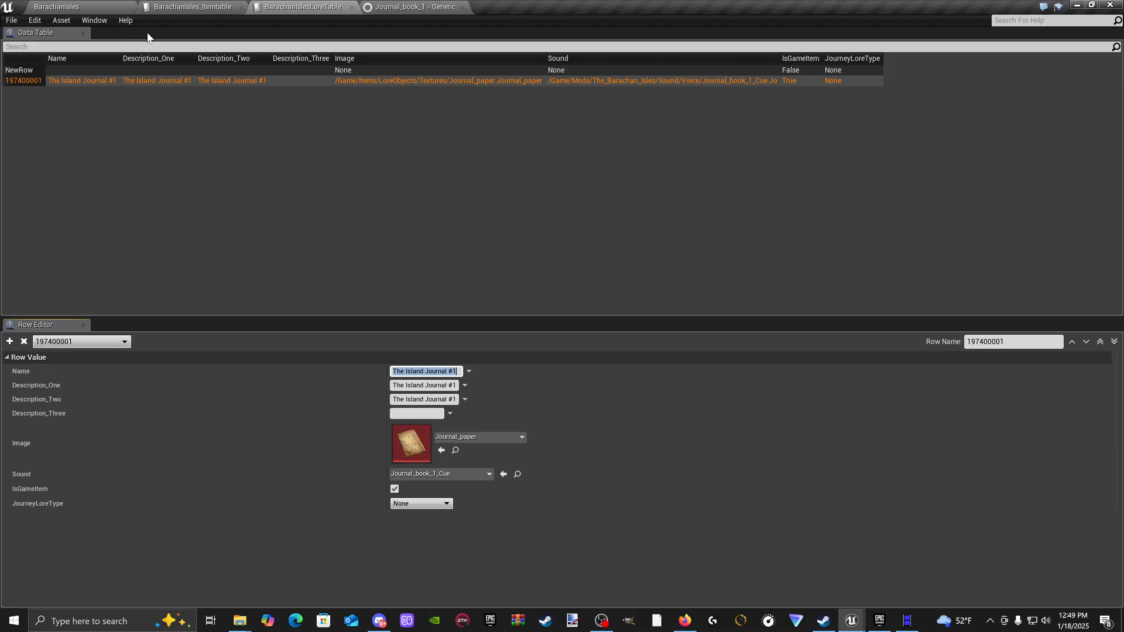
Step: Set the journal's Name in BarachanIsles_Itemtable to the copied "The Island Journal #1" and save the table
click(188, 7)
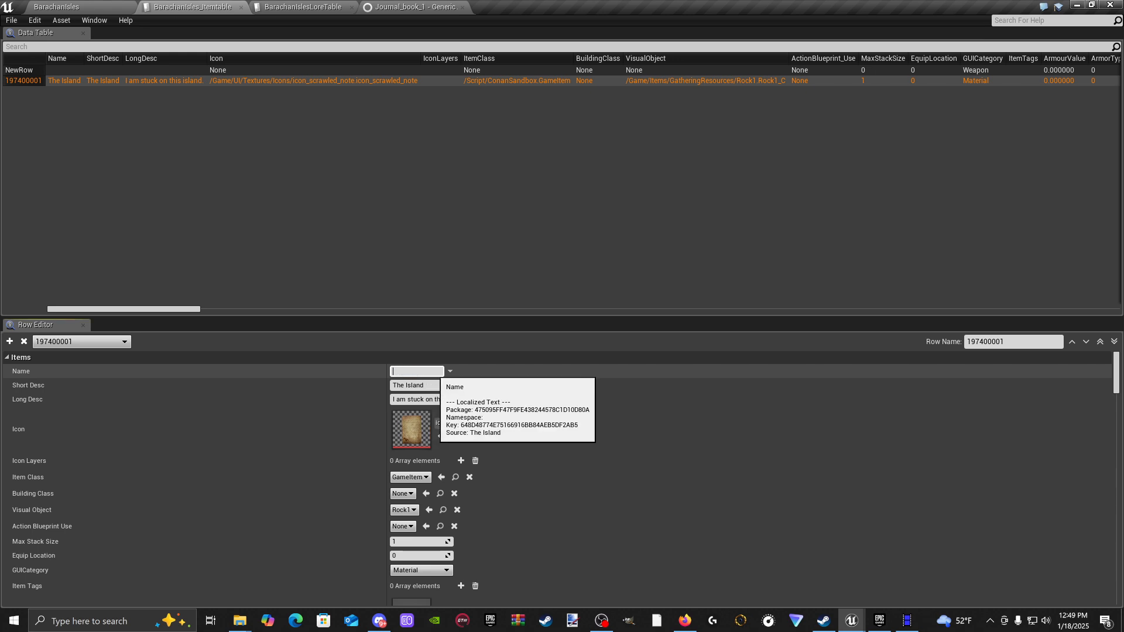
key(ctrl+v)
click(614, 440)
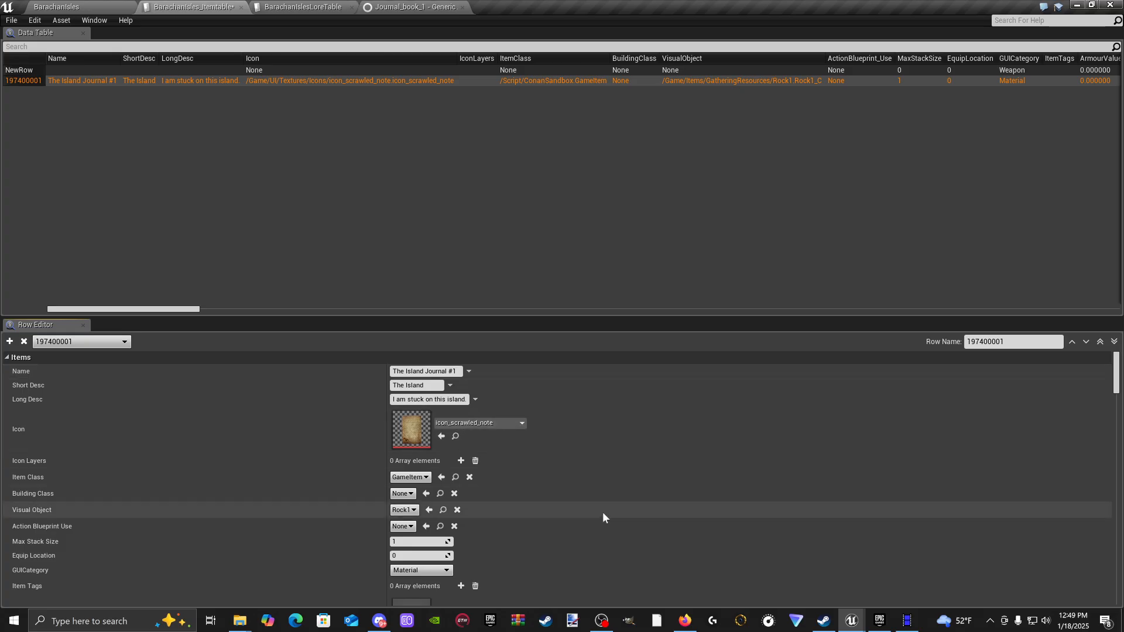
click(11, 20)
click(24, 43)
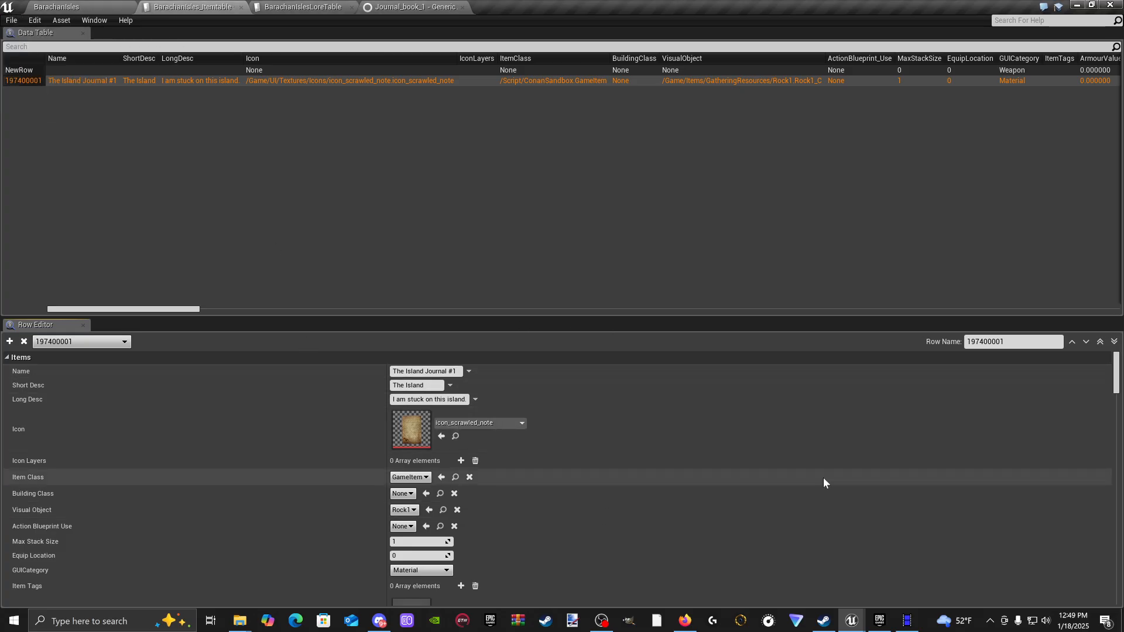
Step: Start a game preview of the BarachanIsles map from the beach and walk the character up to the journal
click(97, 5)
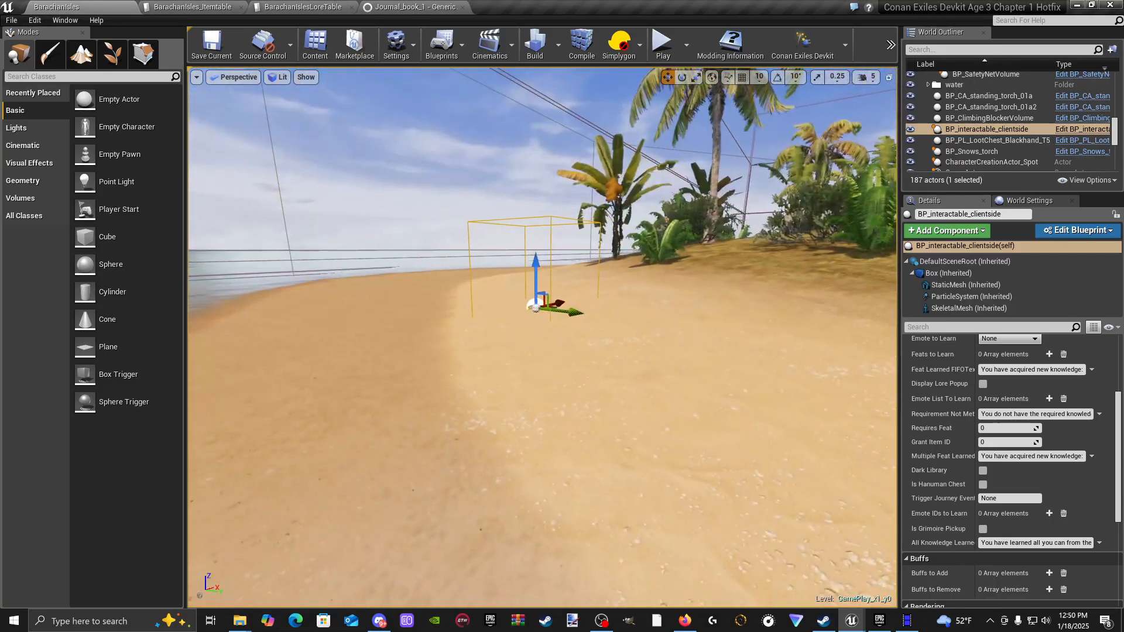
right_click(703, 486)
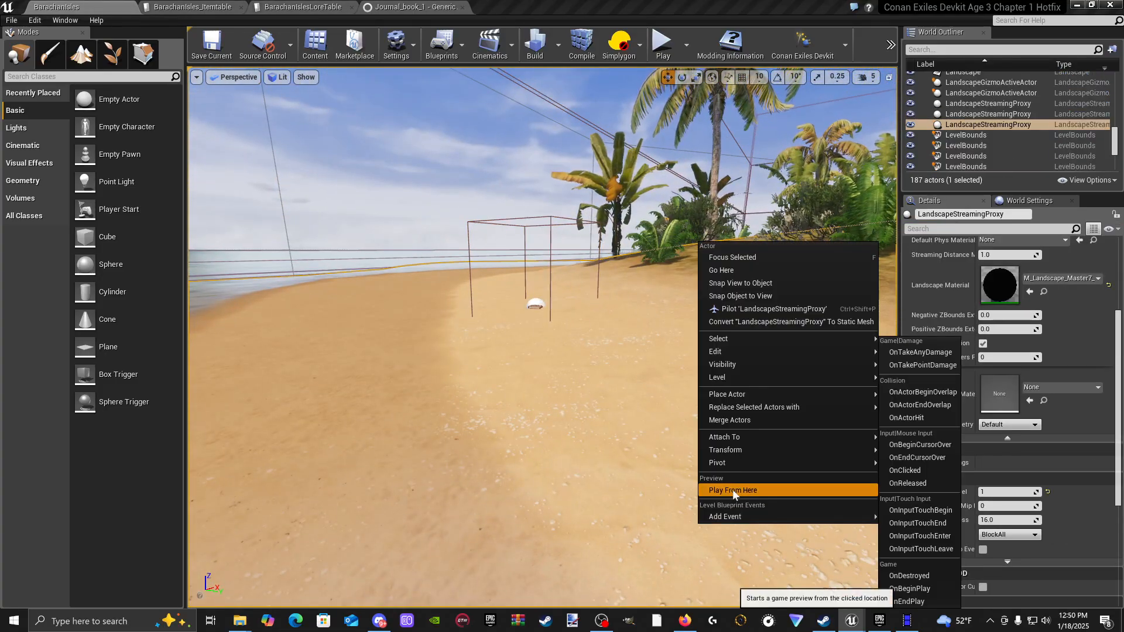
click(732, 491)
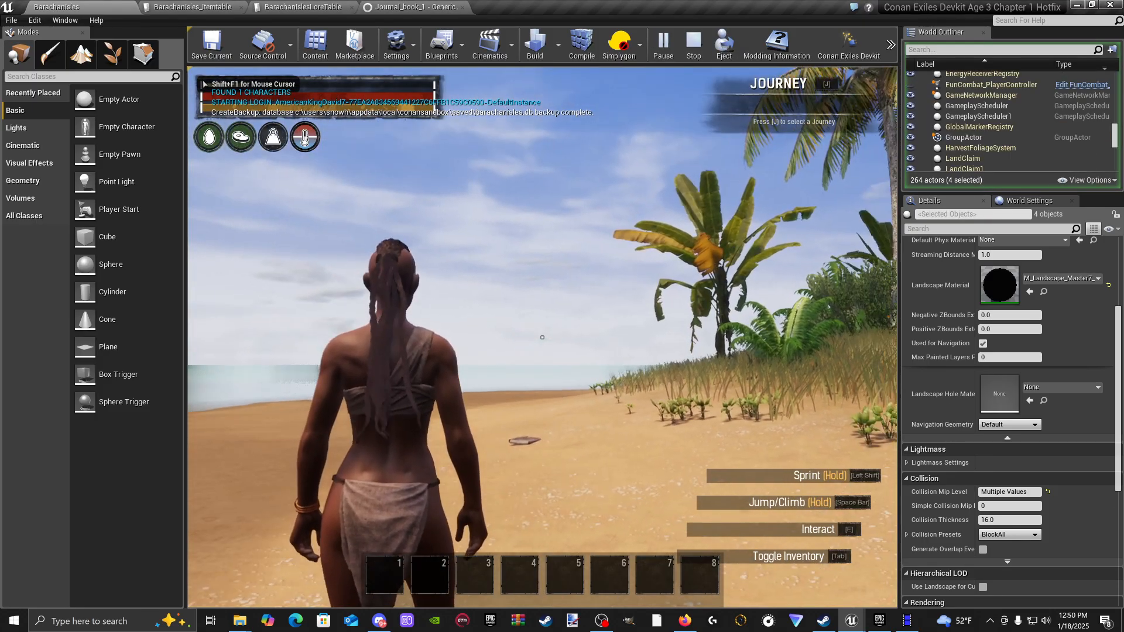
key(w)
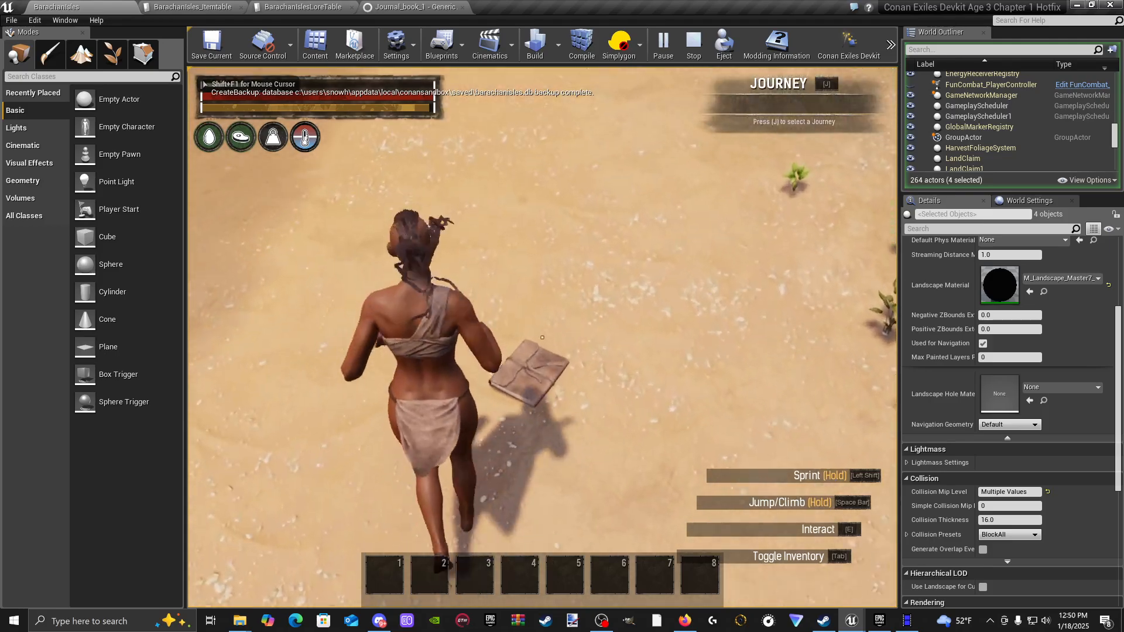
key(w)
key(w)
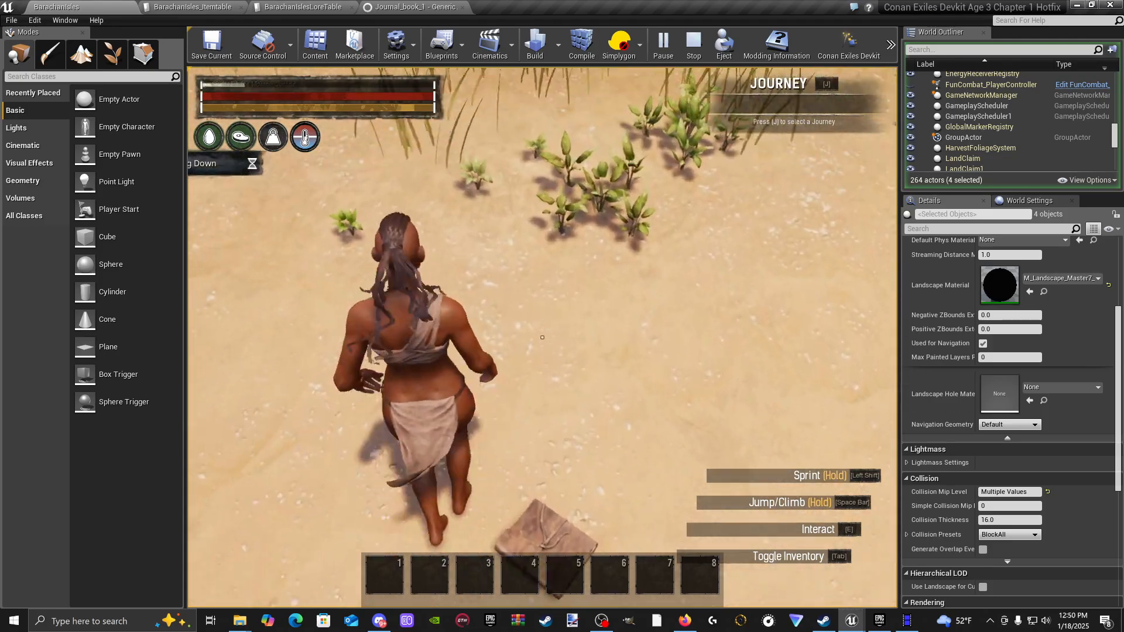
key(s)
key(w)
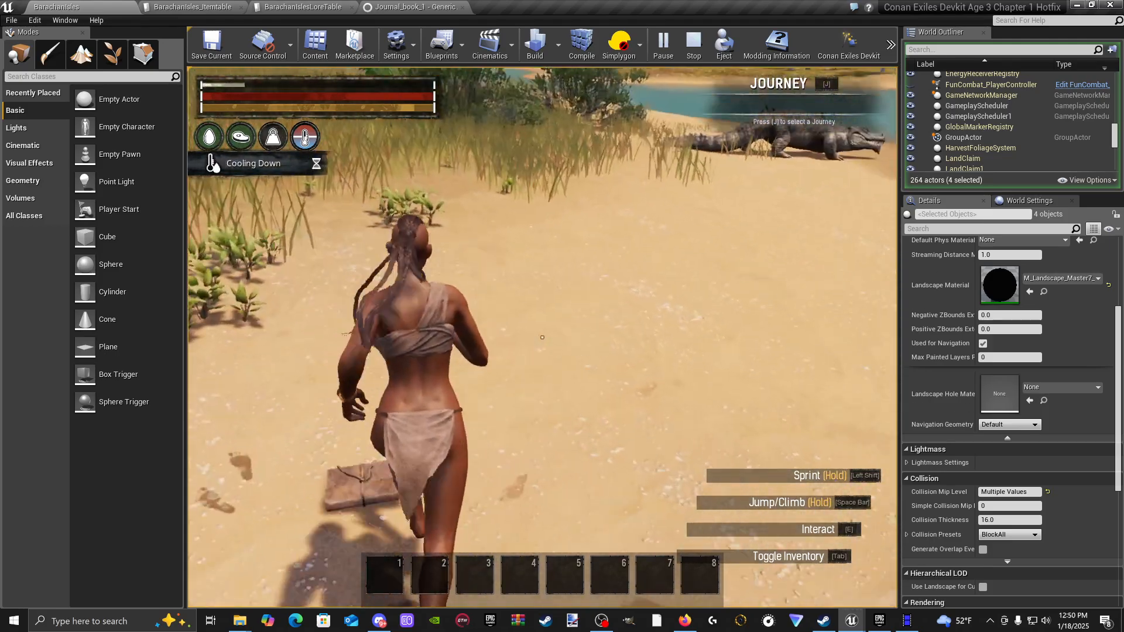
key(w)
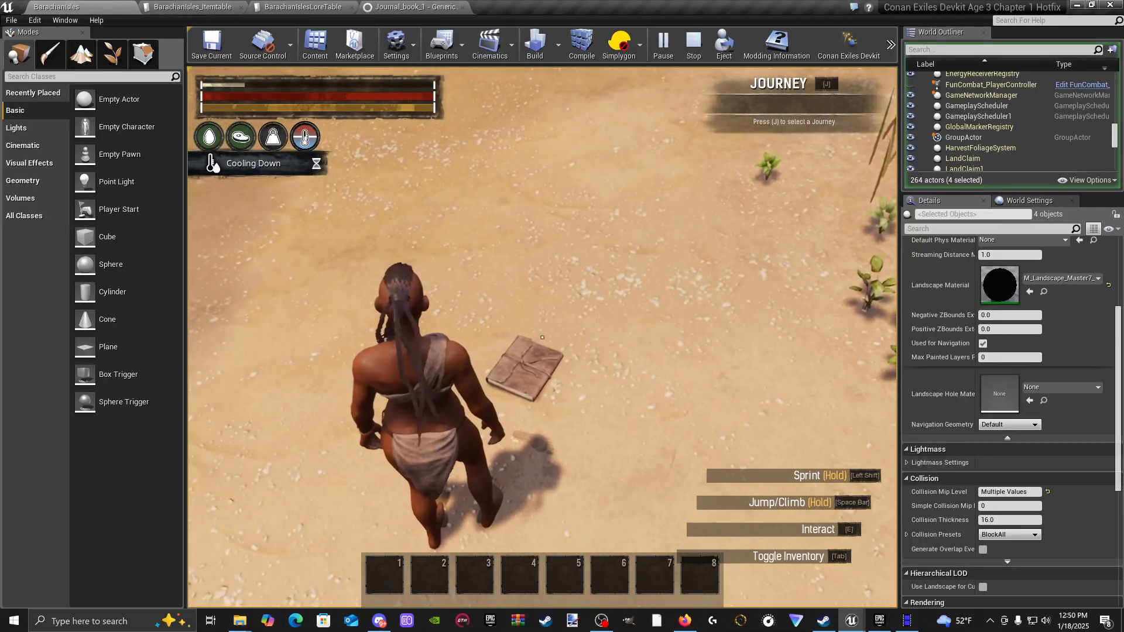
Step: Check the character's inventory for the journal and end the game preview
key(Tab)
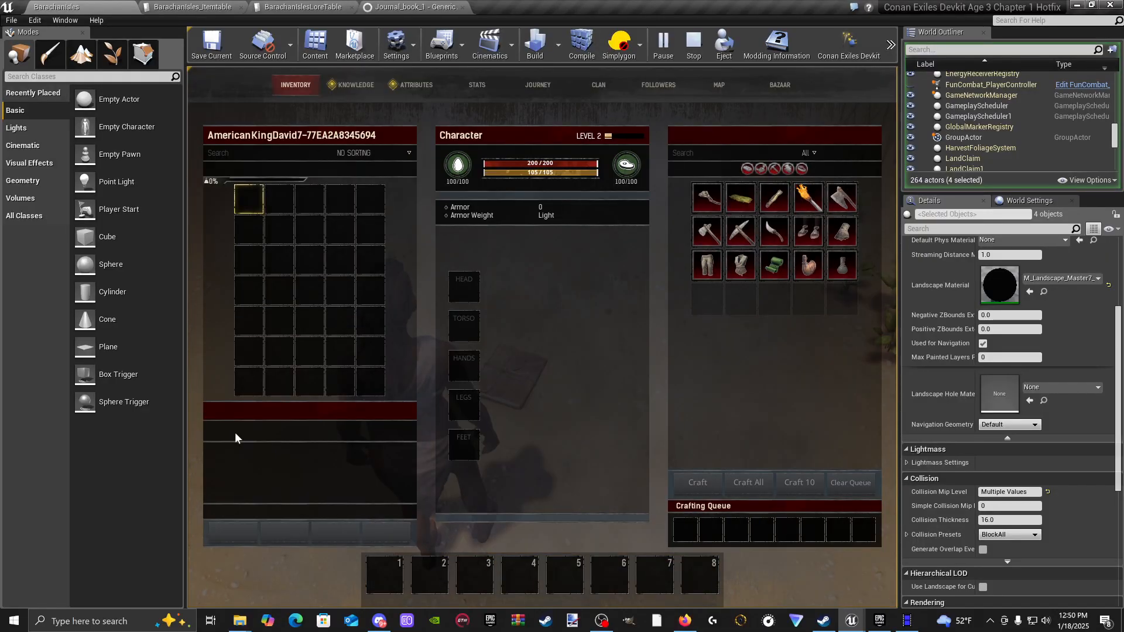
key(Escape)
key(Escape)
key(Escape)
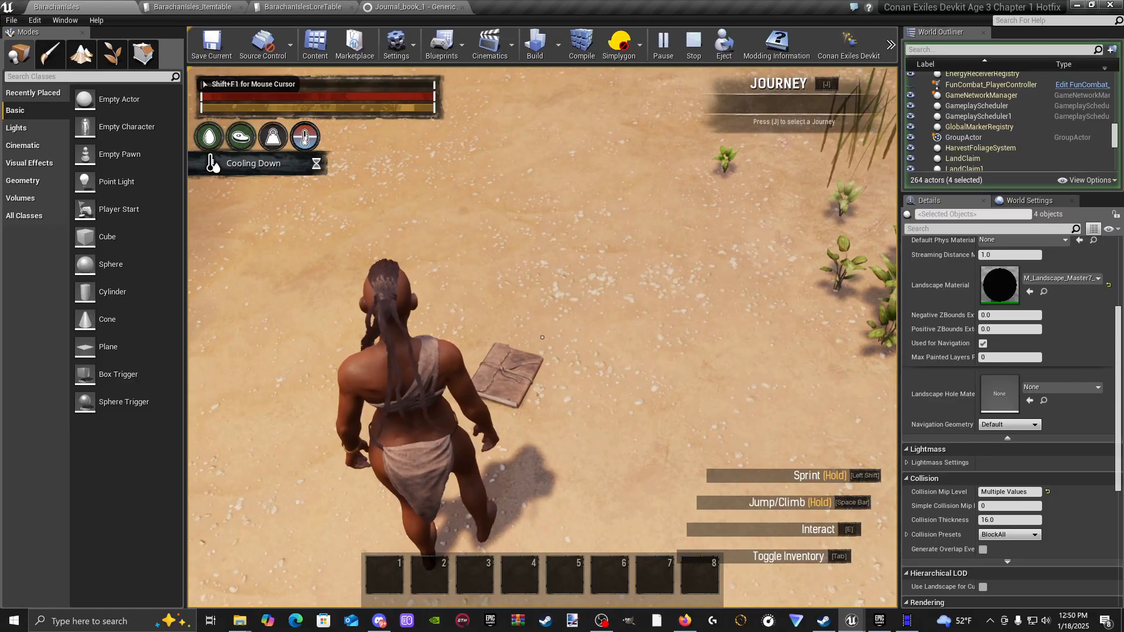
key(Escape)
Step: Set the Lore Item ID of the BP_interactable_clientside journal actor to 197400001 and save the level
right_drag(396, 338, 613, 331)
click(584, 368)
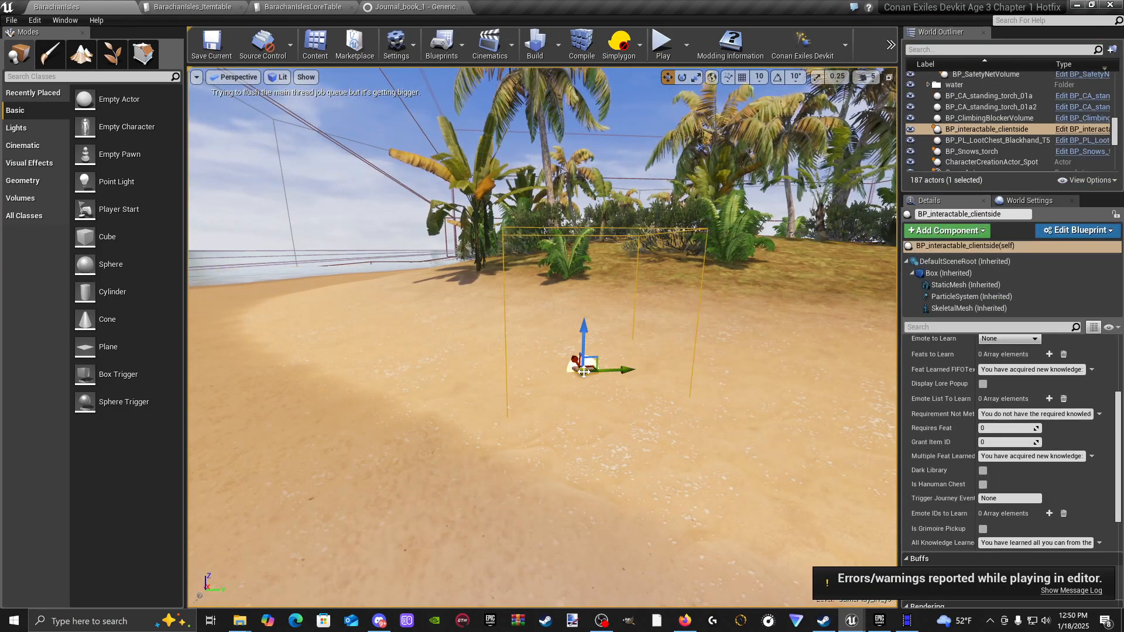
scroll(924, 402, up, 3)
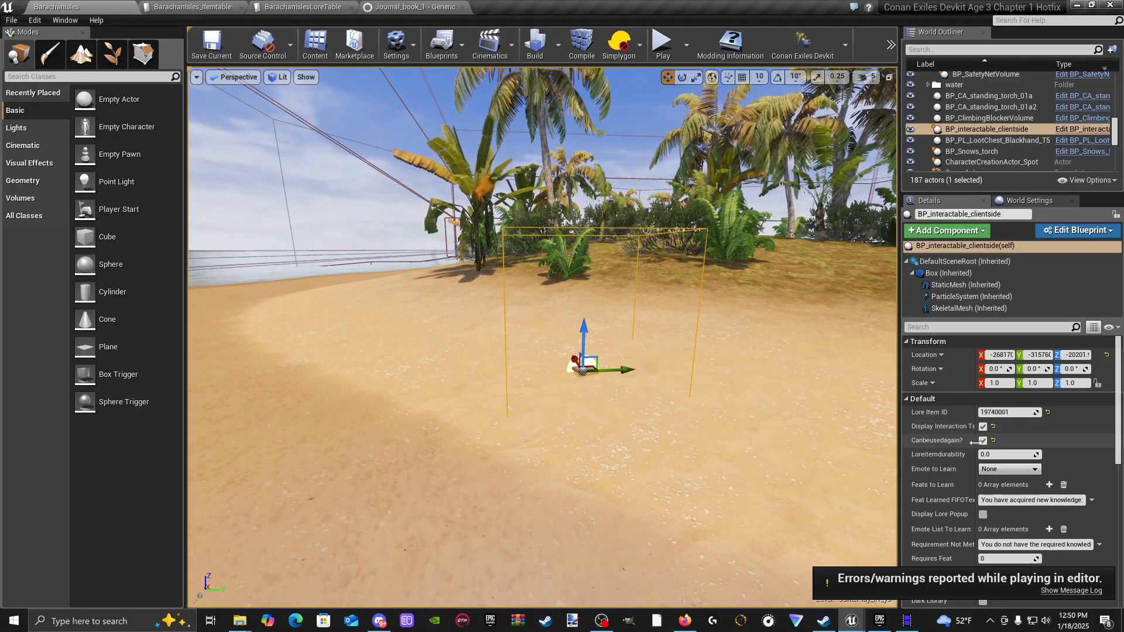
key(Return)
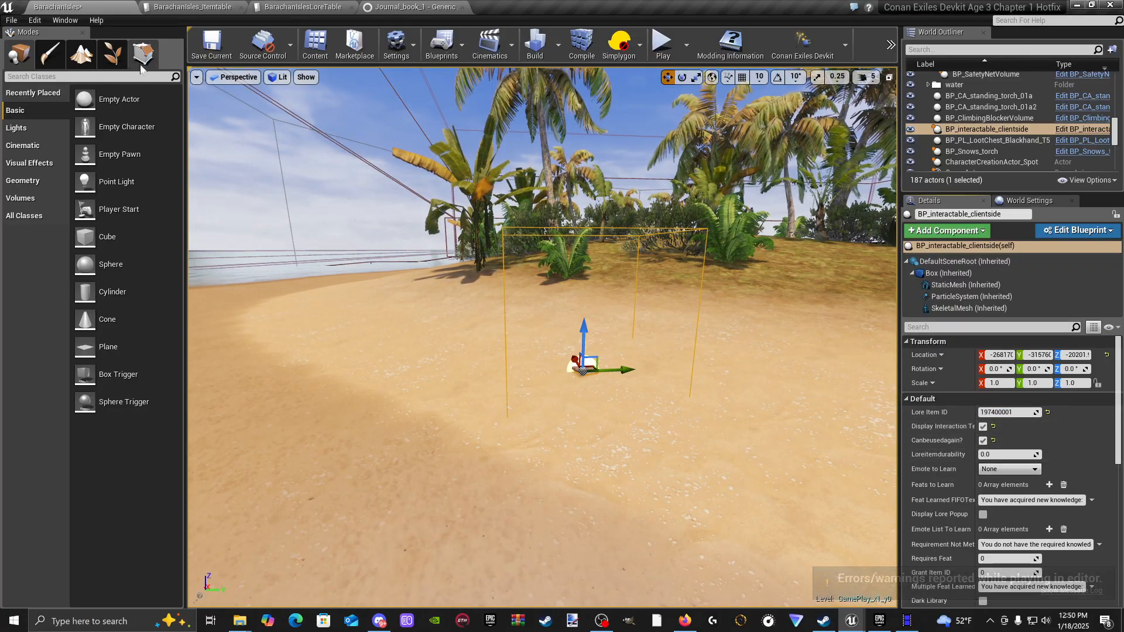
click(211, 44)
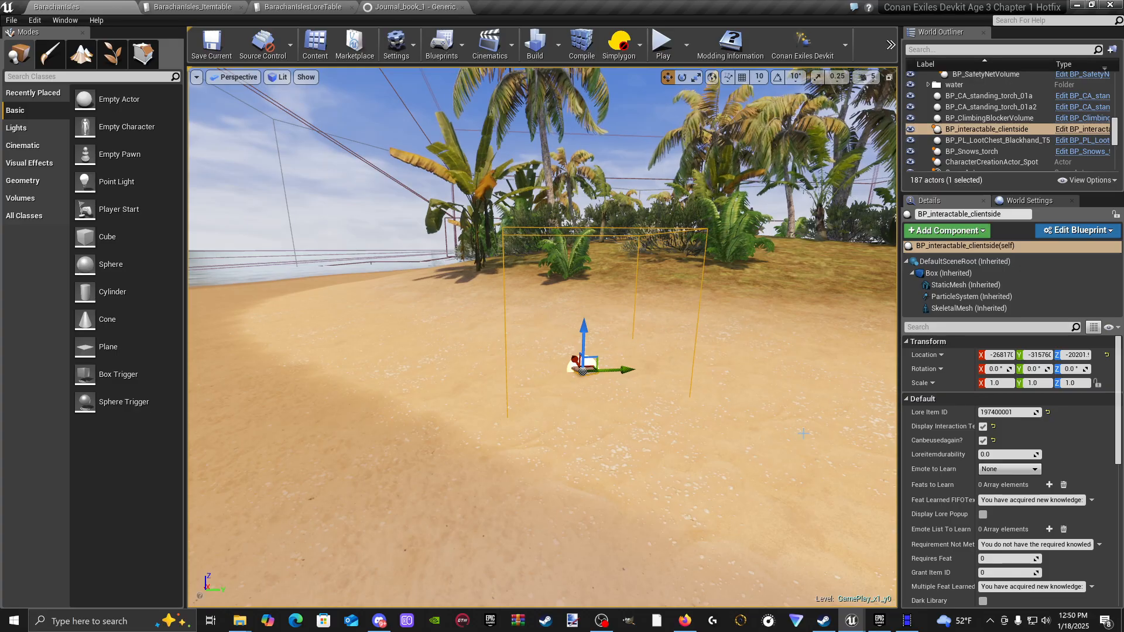
Step: Play the level again from the sand near the journal and approach it to test the corrected lore ID
right_drag(803, 433, 740, 451)
right_click(739, 450)
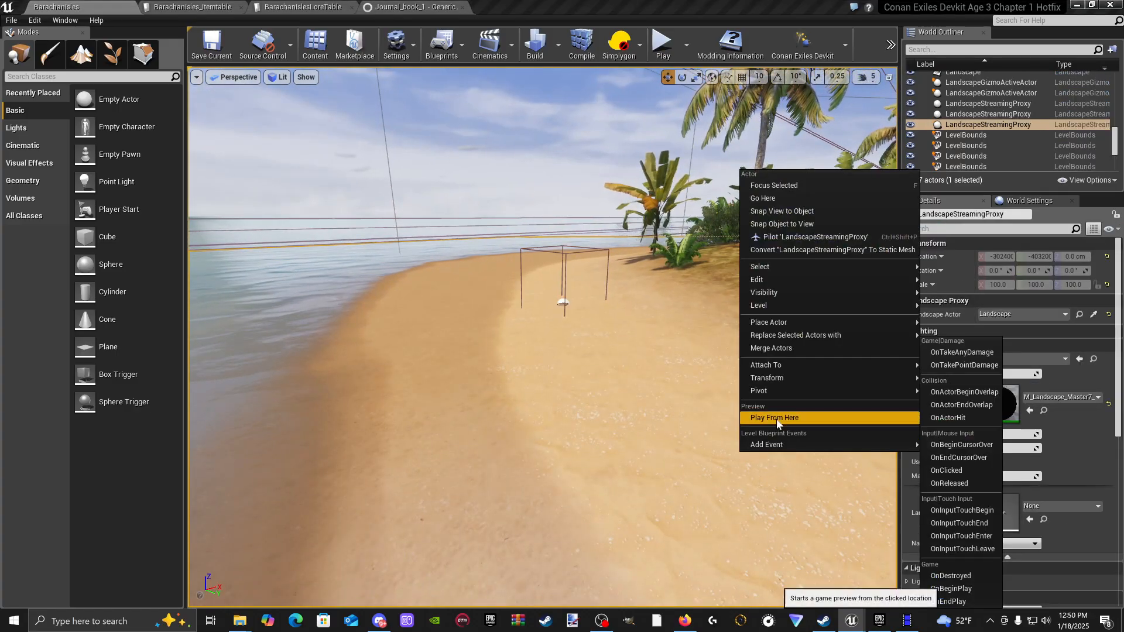
click(776, 418)
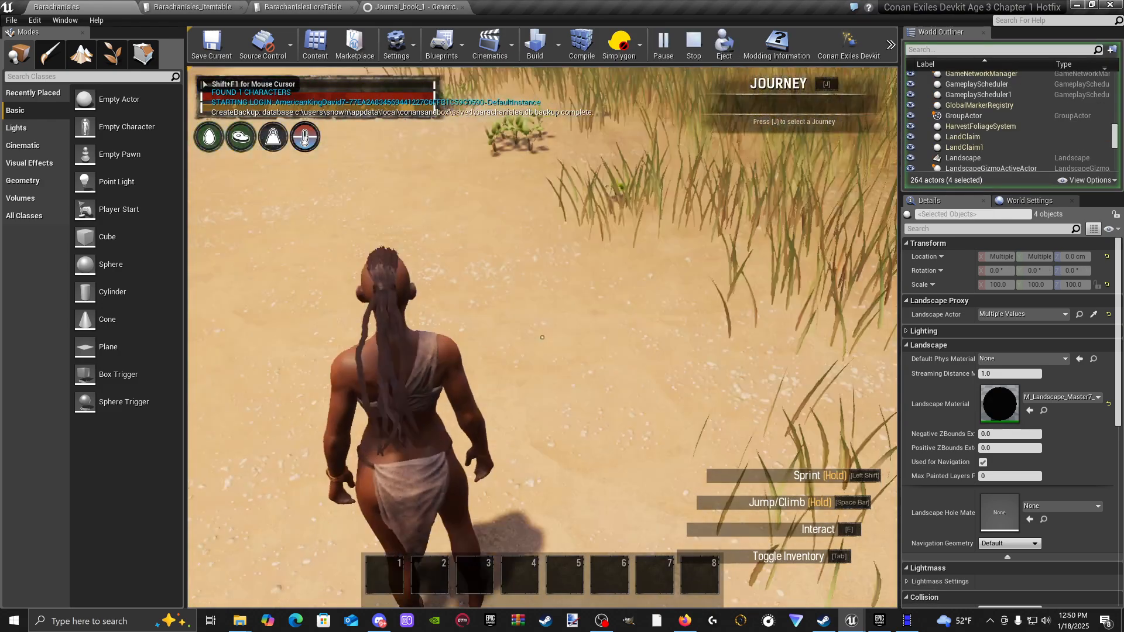
key(shift+w)
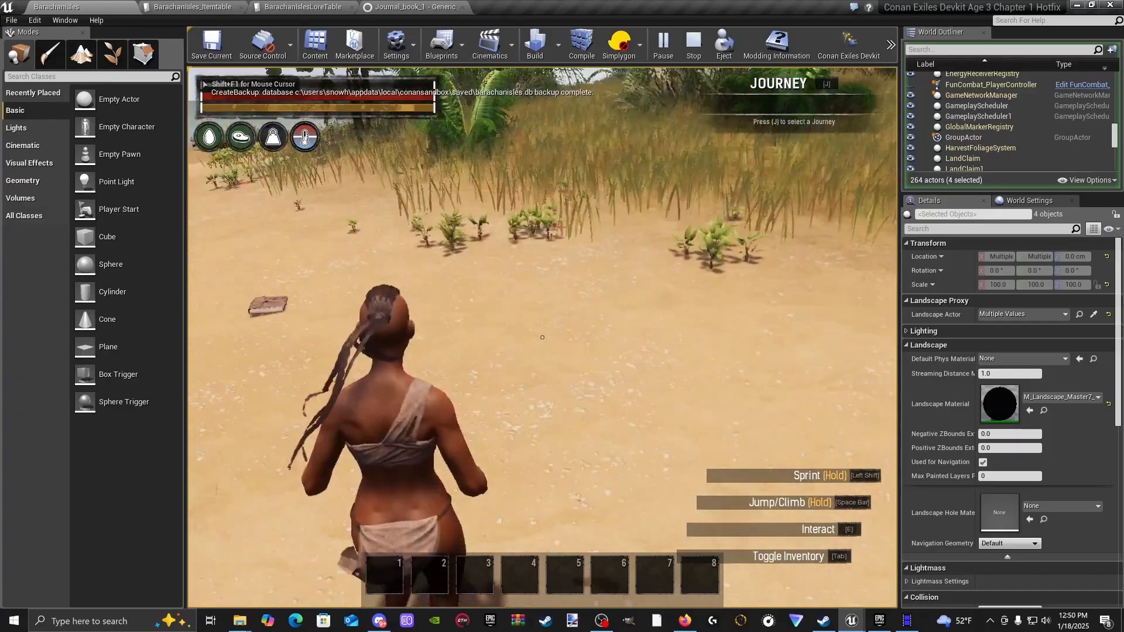
key(w)
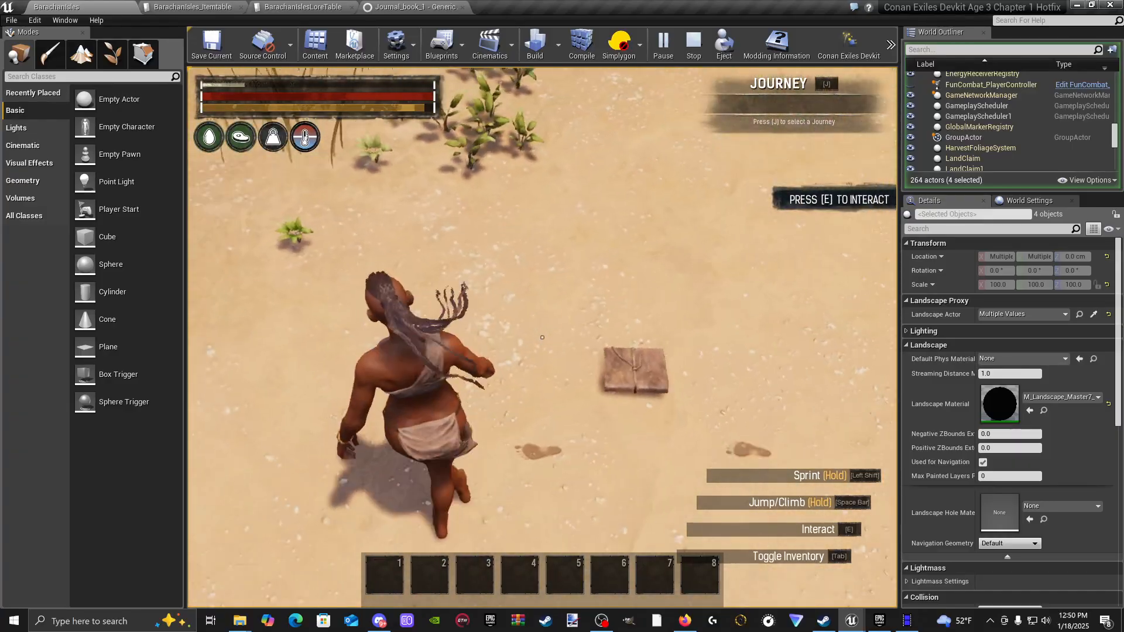
key(w)
key(w)
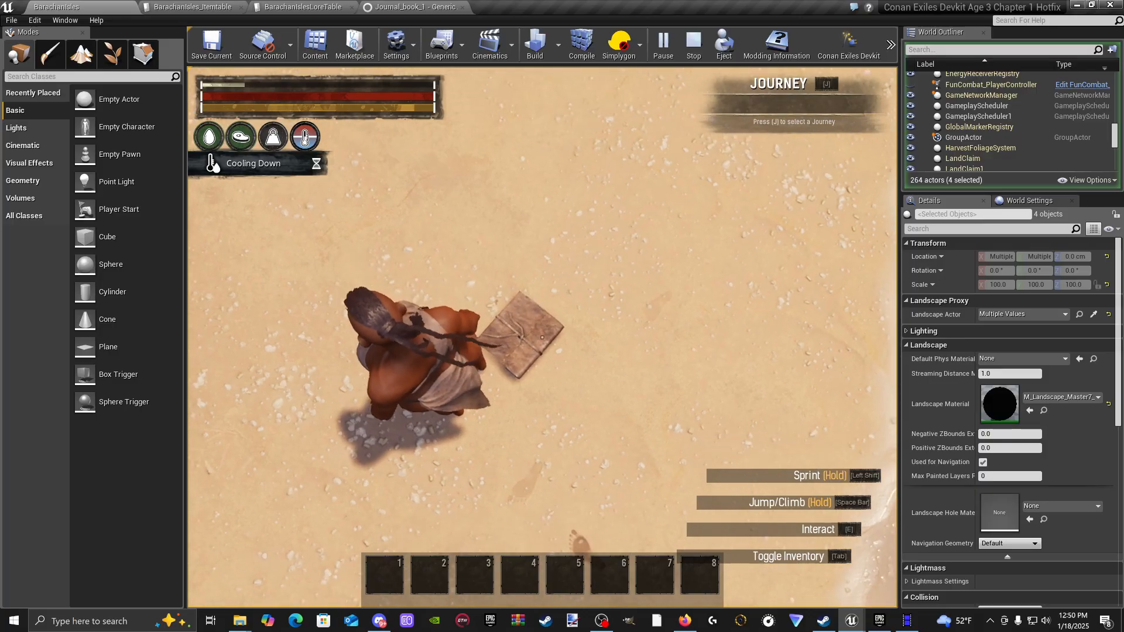
key(s)
key(w)
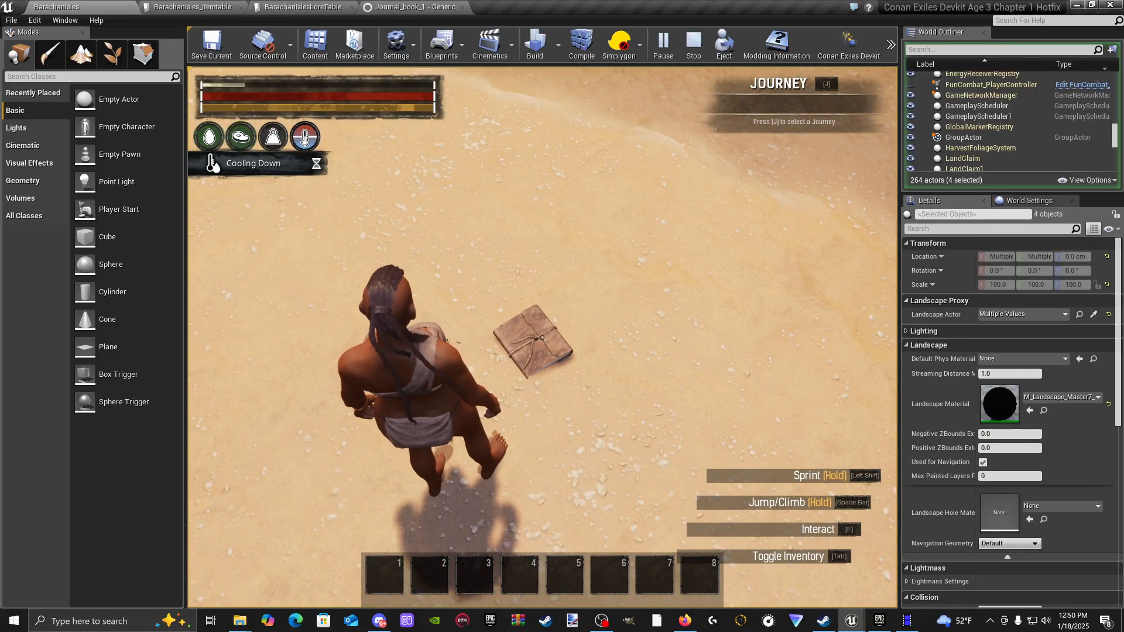
Step: Look through the character's inventory for the journal, close it, and run past the journal on the beach again
key(Tab)
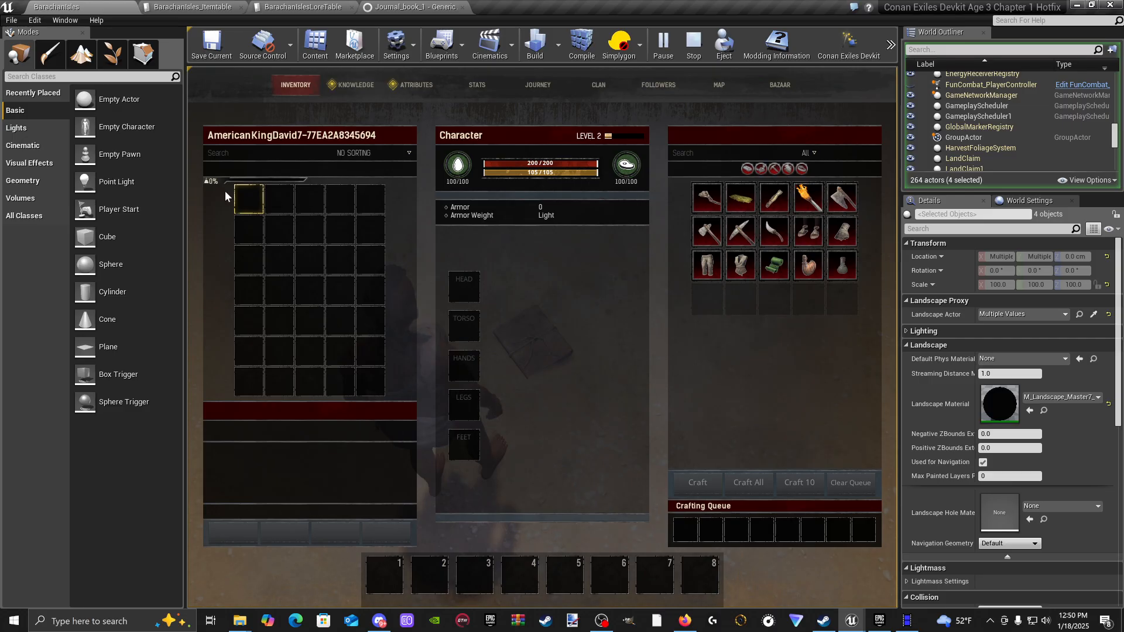
key(Tab)
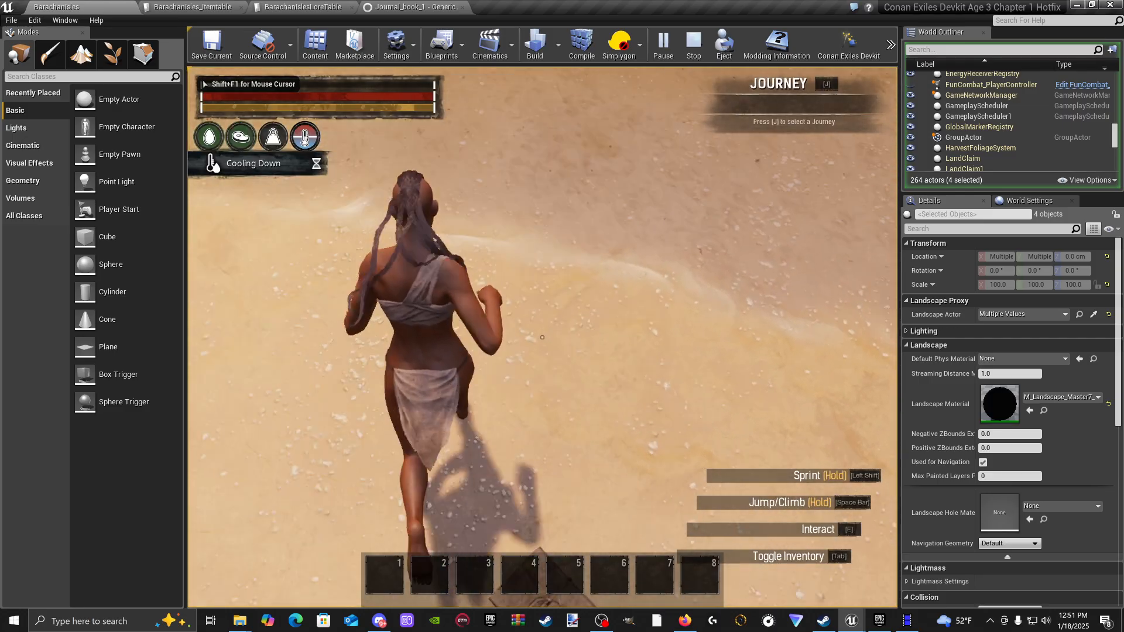
key(w)
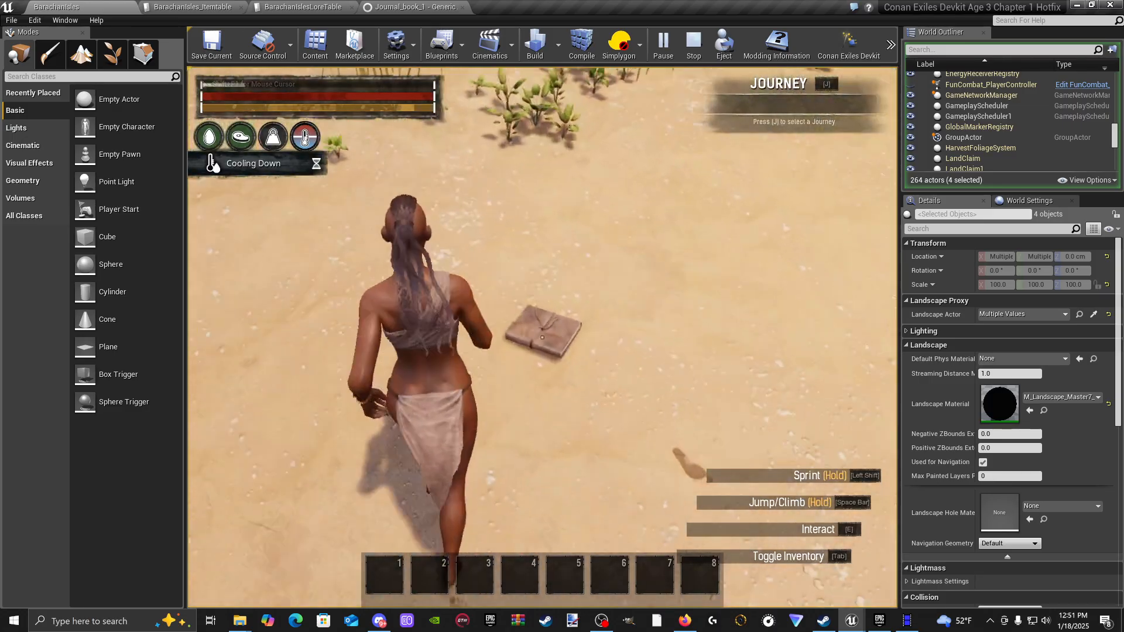
key(w)
key(w)
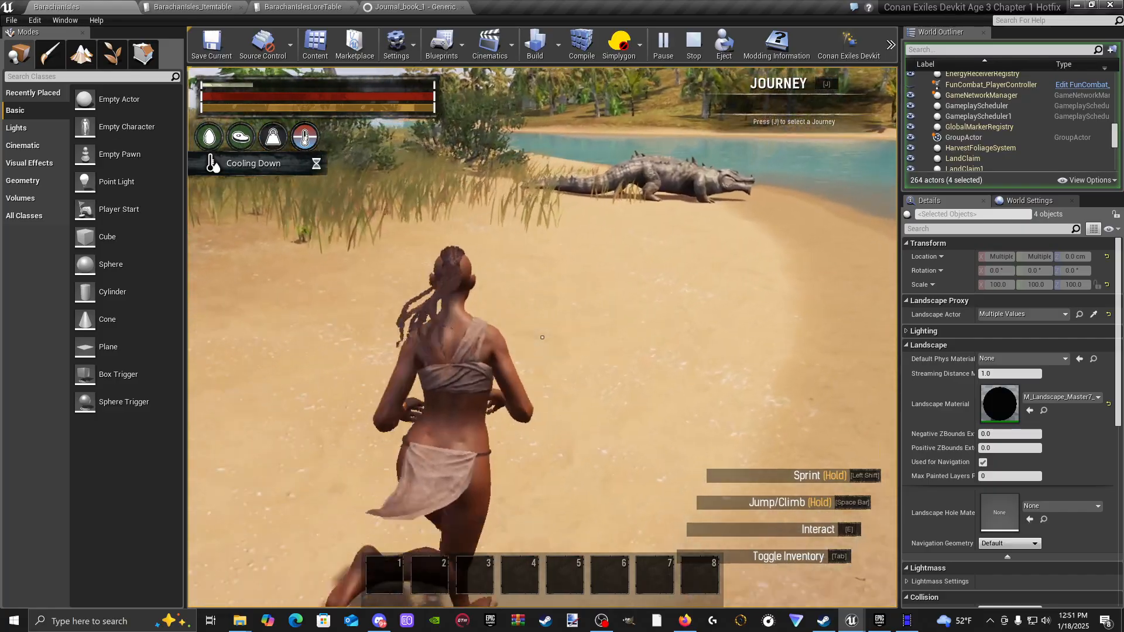
Step: Run back along the beach to the journal for another look at it, and end the game preview
key(shift+w)
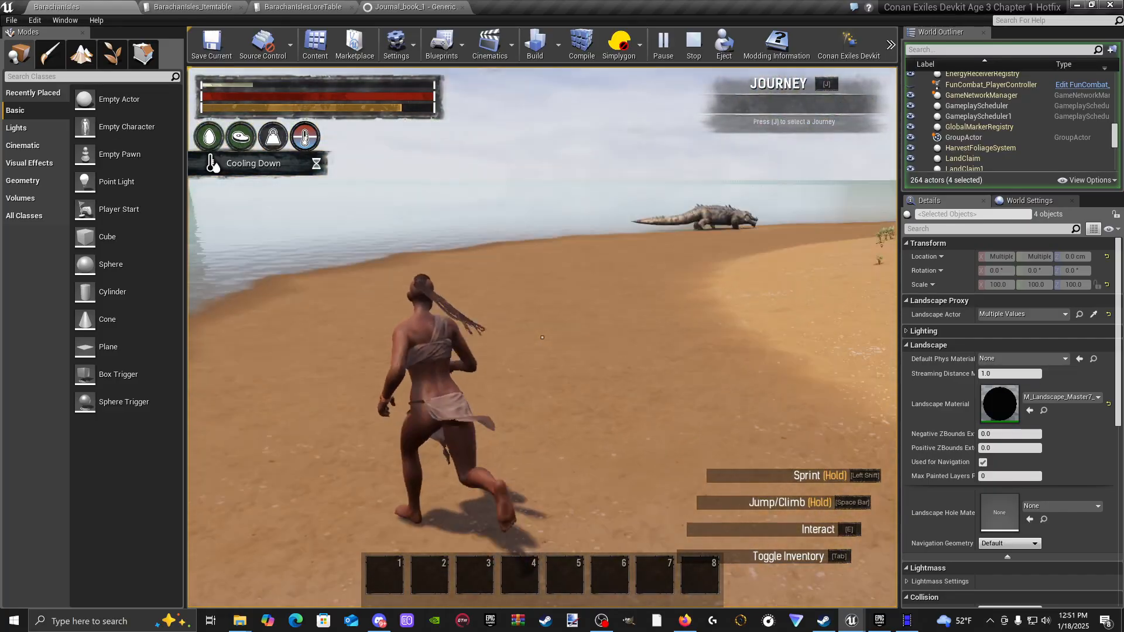
key(w)
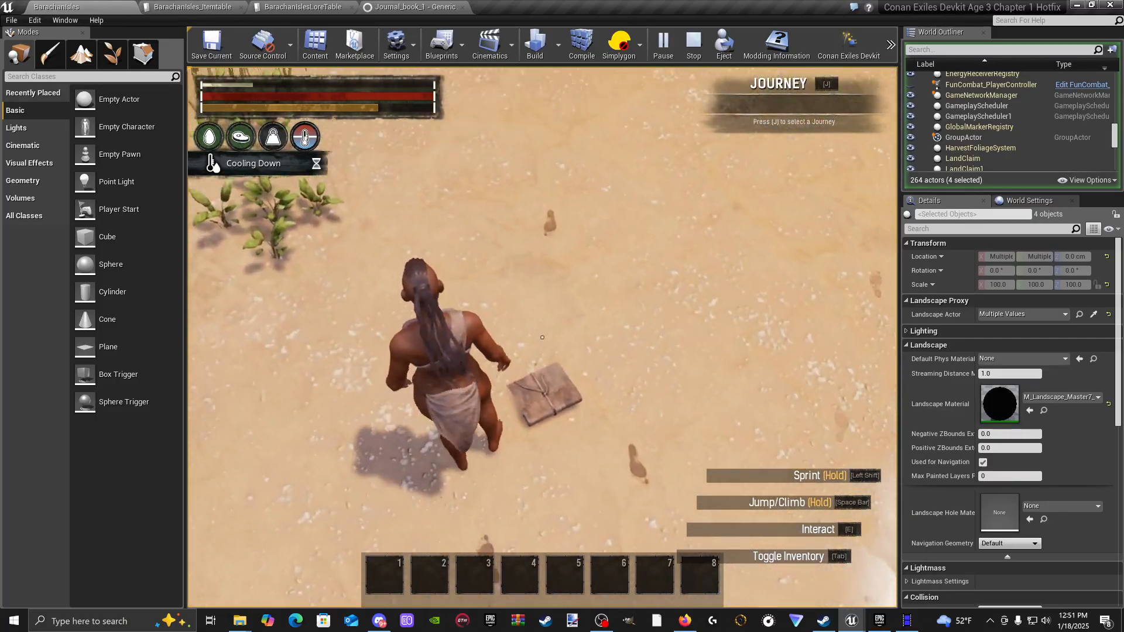
key(Escape)
key(Escape)
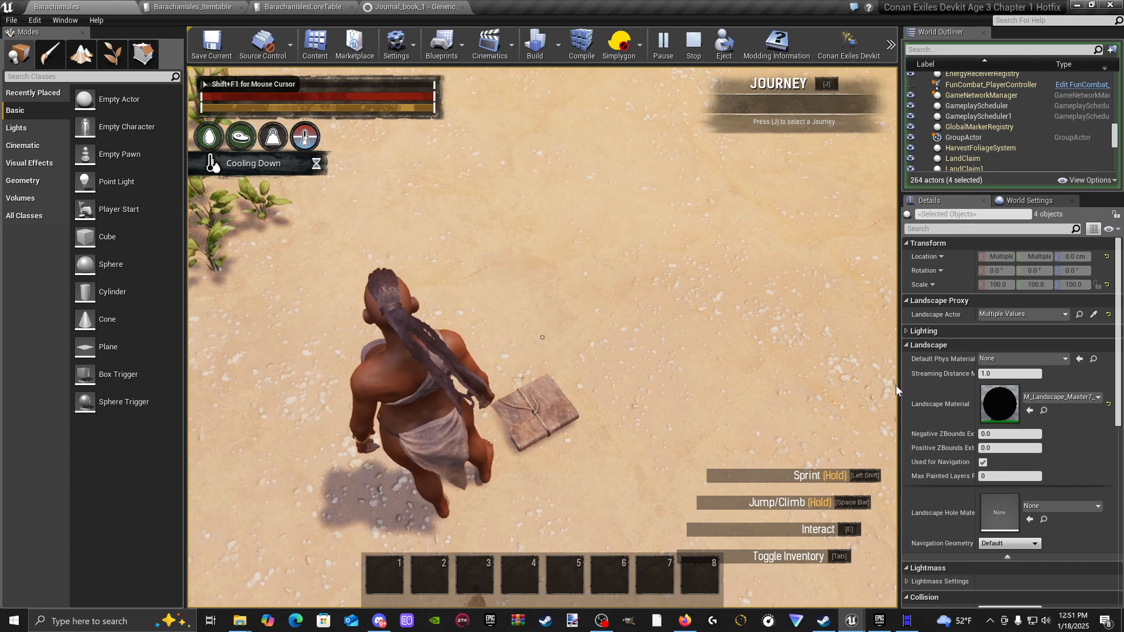
key(Escape)
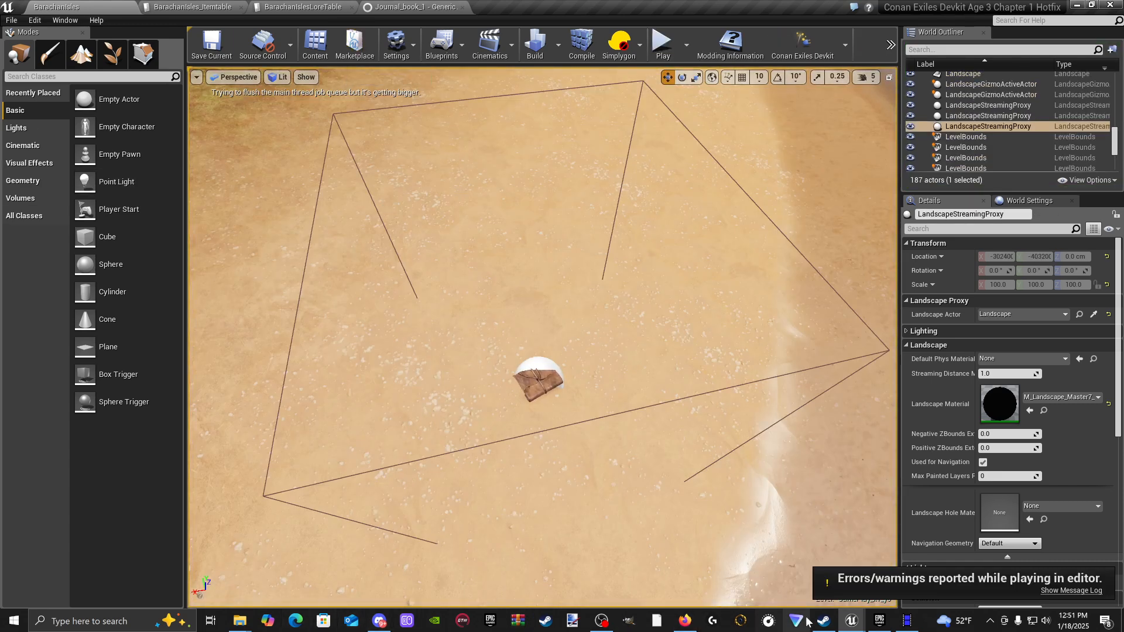
mouse_move(851, 626)
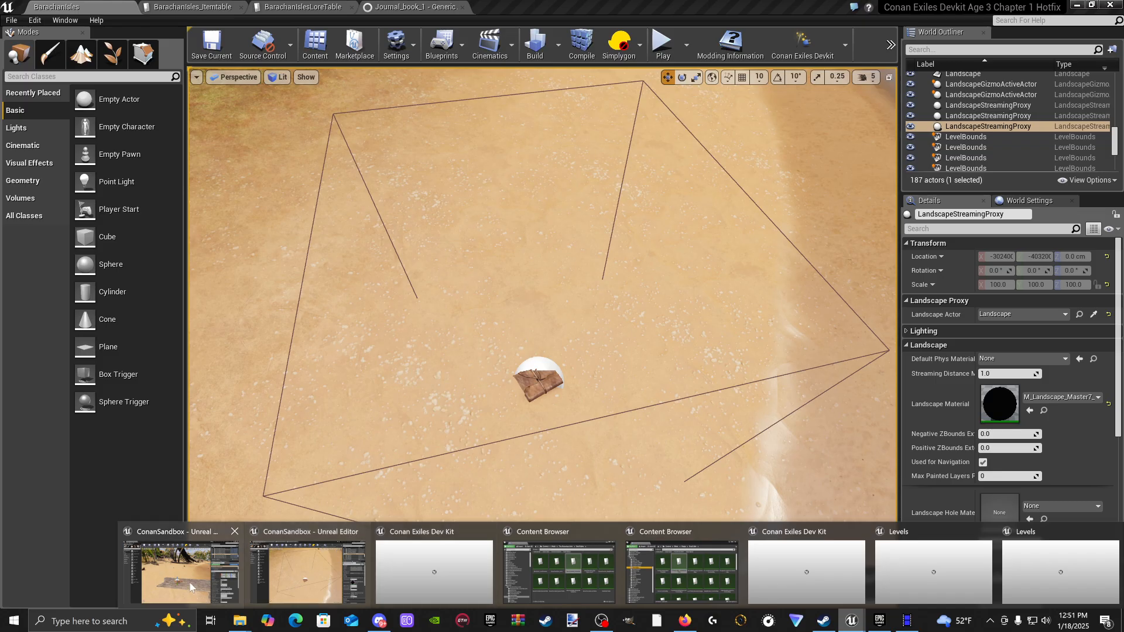
click(181, 569)
click(453, 268)
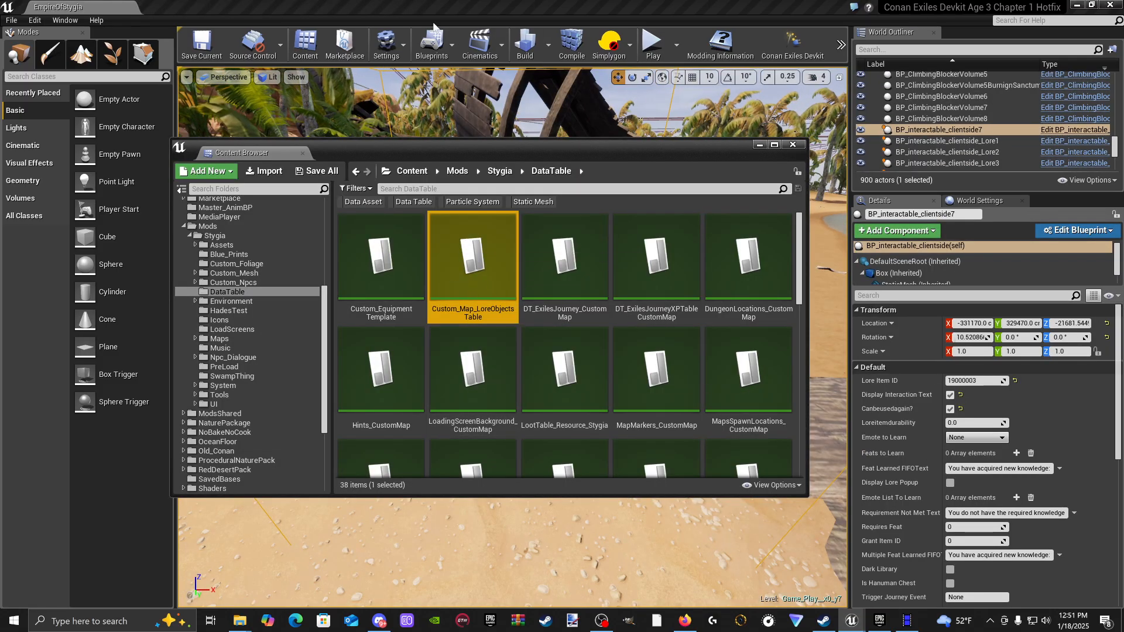
click(315, 45)
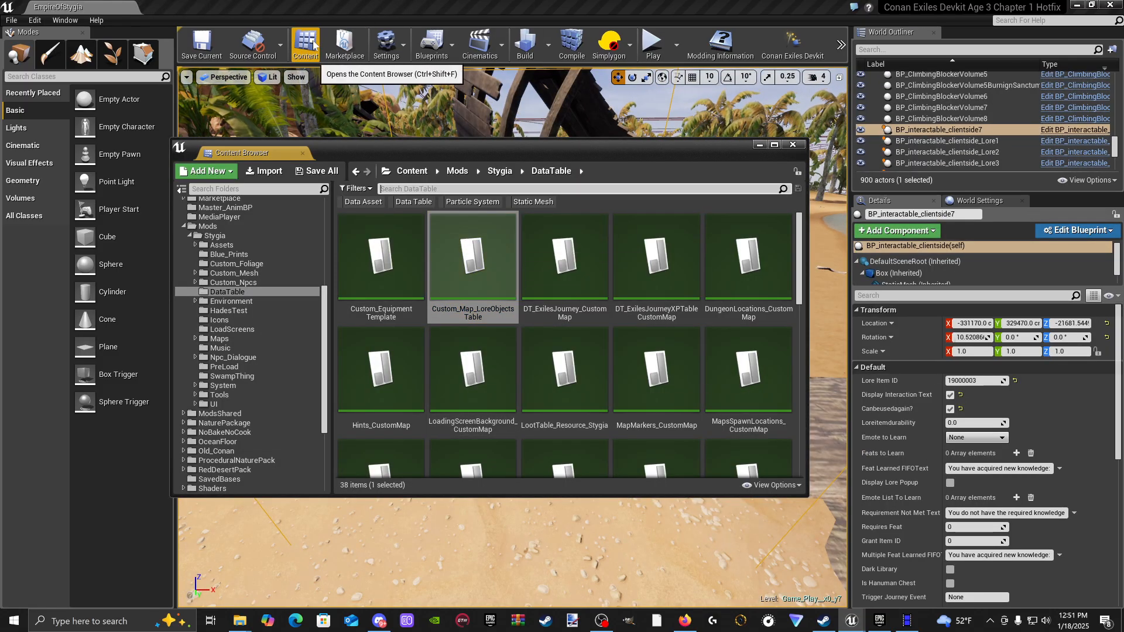
click(758, 146)
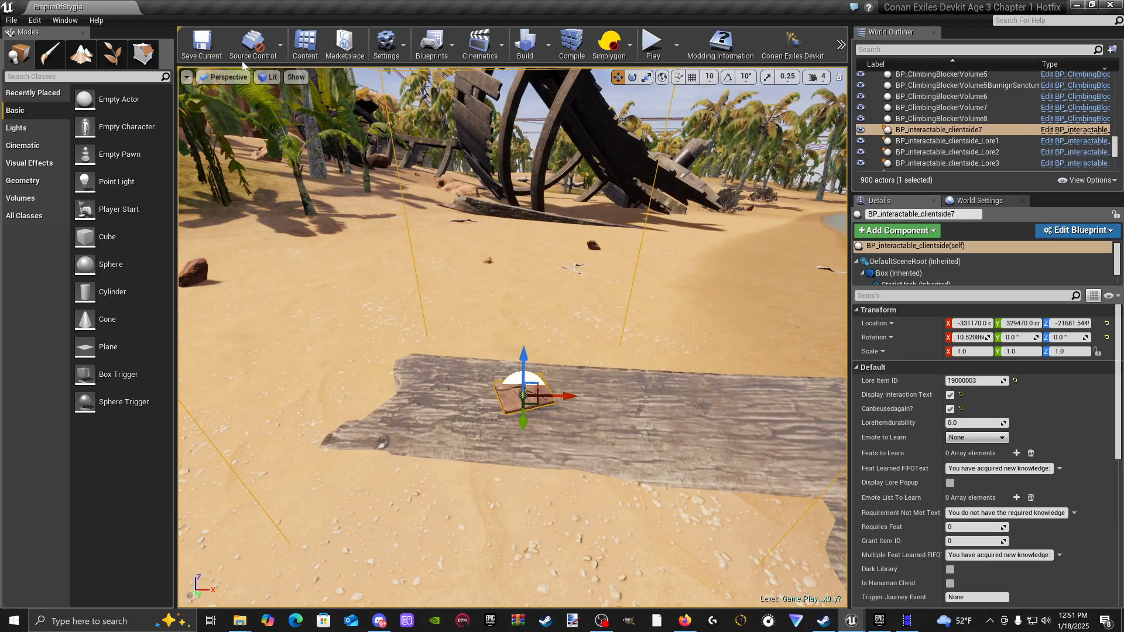
click(310, 47)
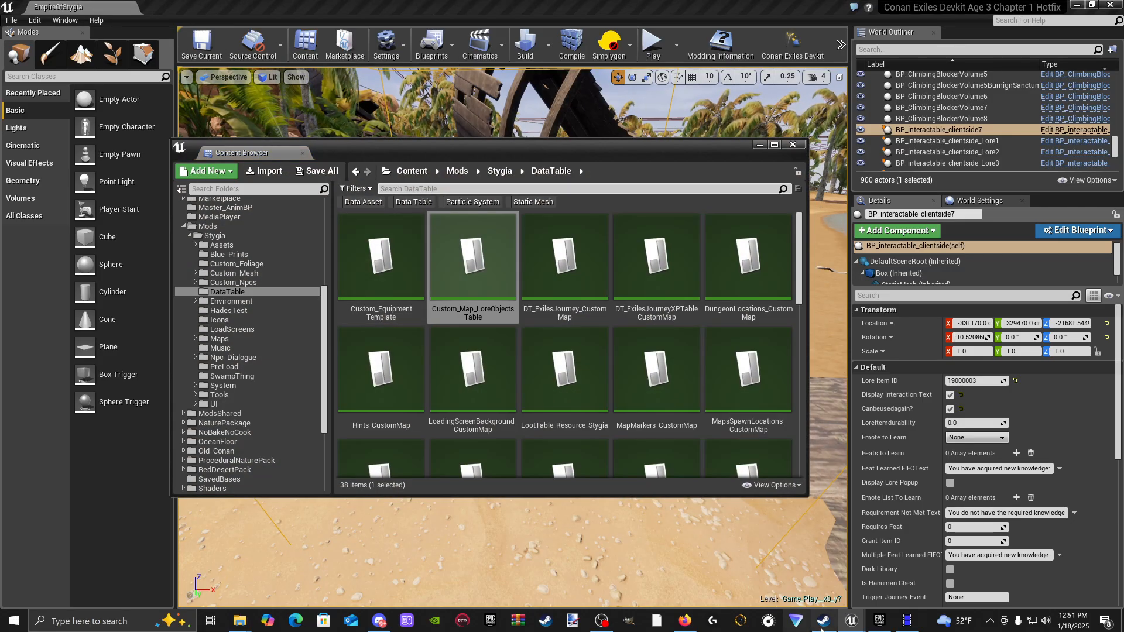
click(851, 620)
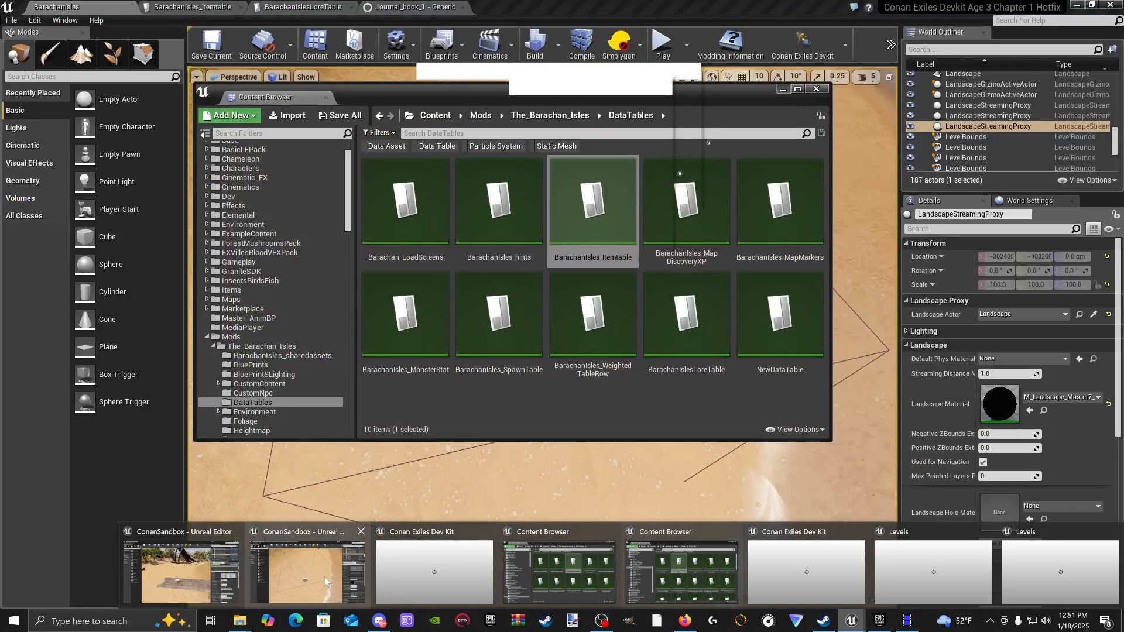
click(325, 581)
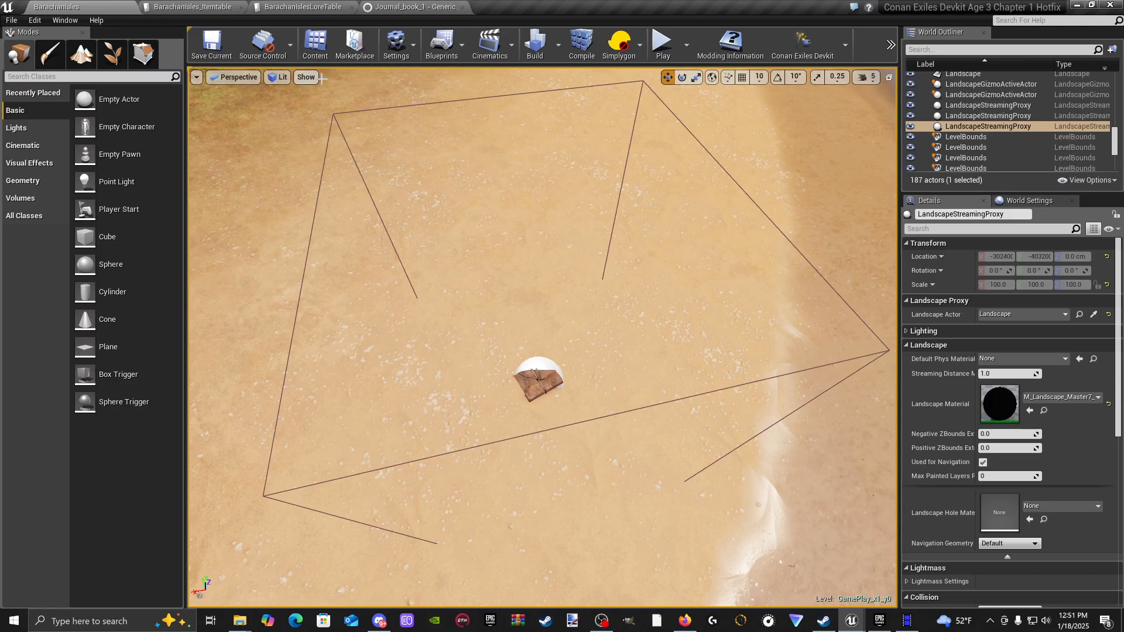
Step: Open the MC_Preload mod controller blueprint from the Preload folder of The_Barachan_Isles mod
click(315, 44)
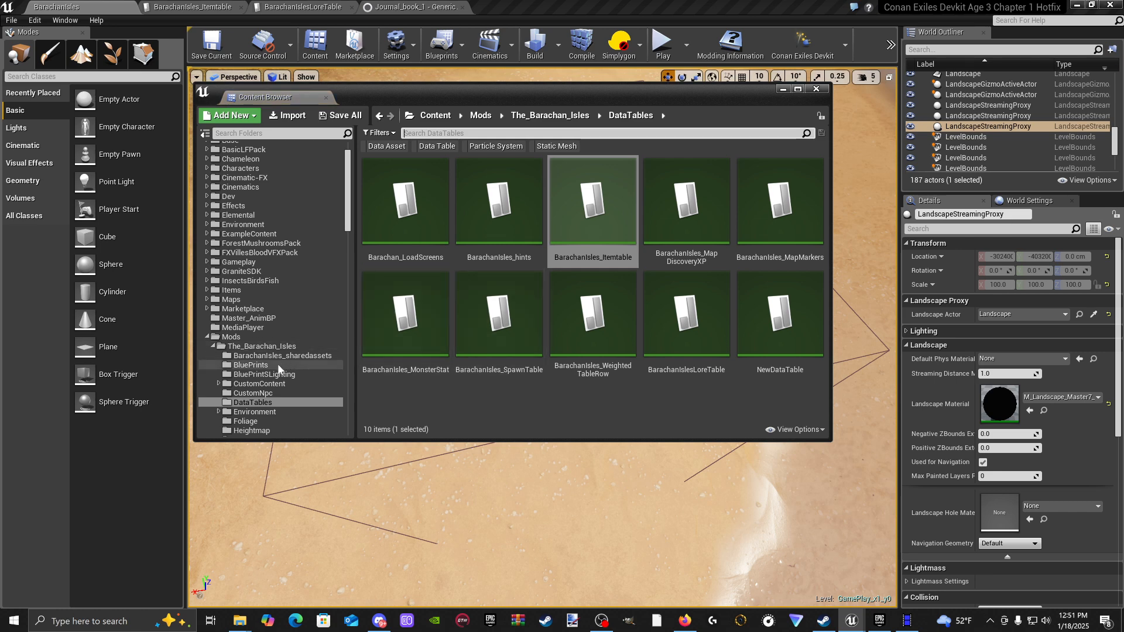
click(271, 348)
scroll(556, 316, down, 3)
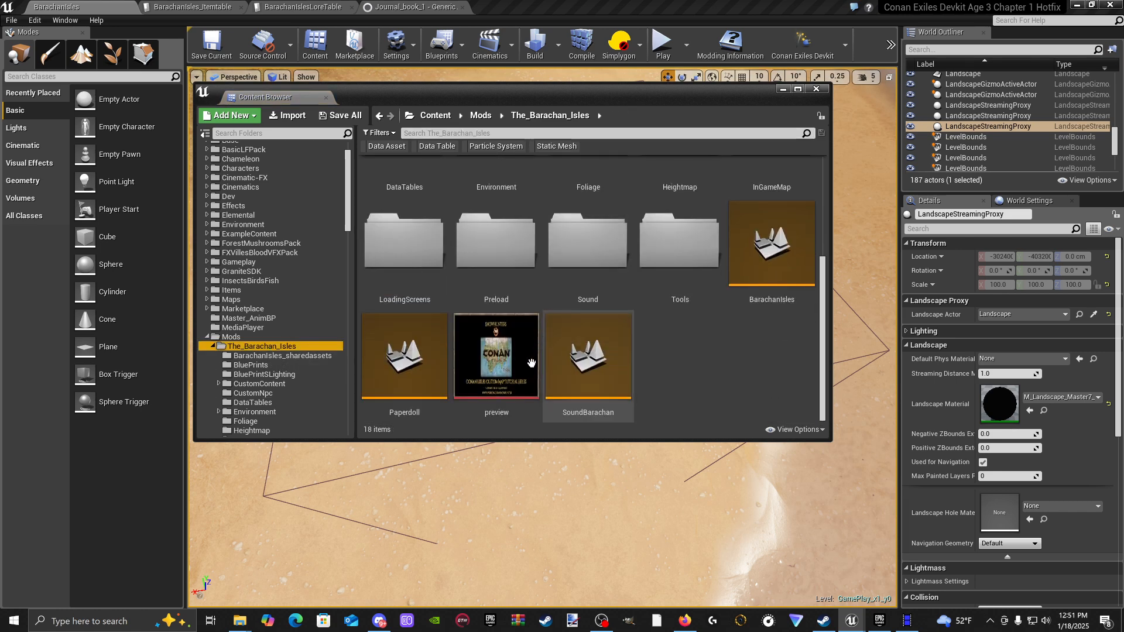
scroll(585, 375, up, 1)
scroll(672, 379, down, 1)
scroll(714, 399, up, 1)
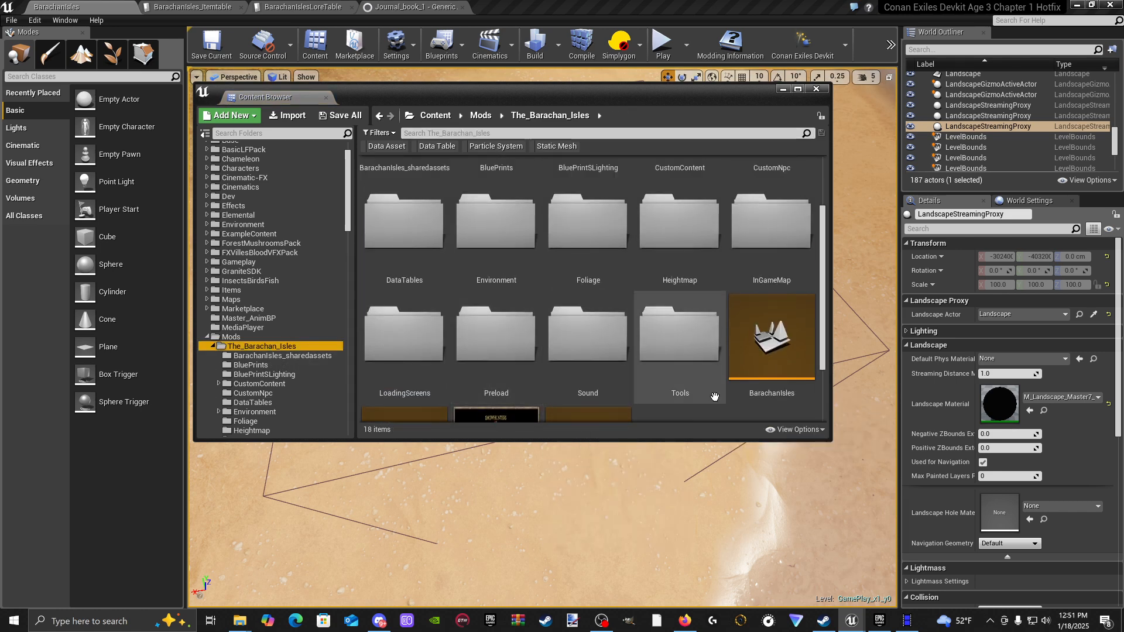
scroll(496, 352, up, 1)
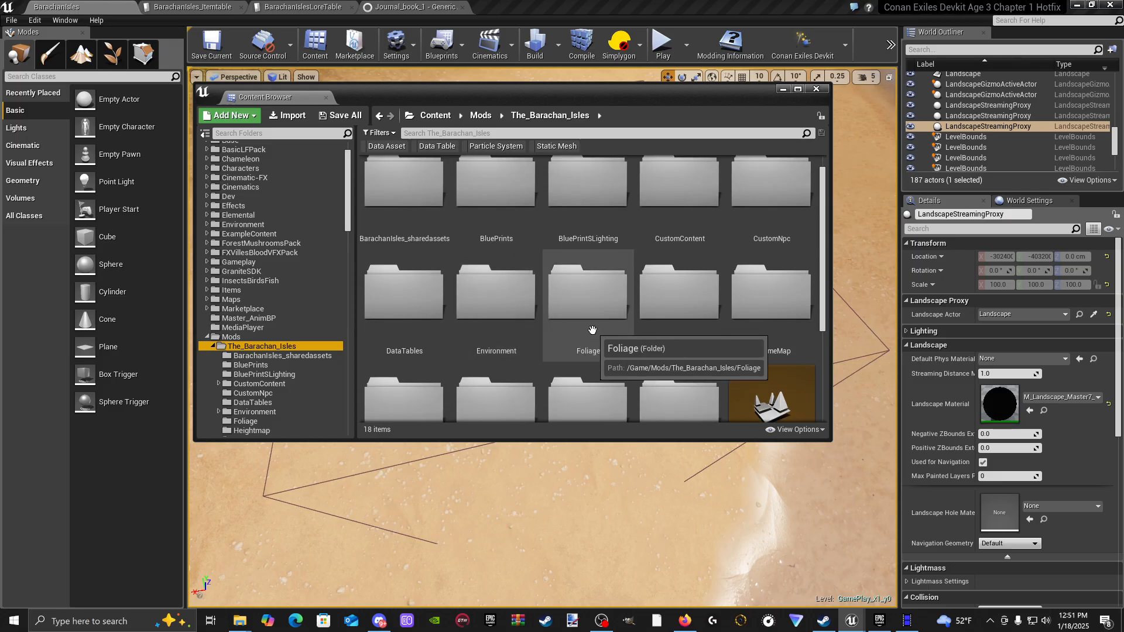
scroll(571, 339, down, 1)
scroll(614, 354, down, 3)
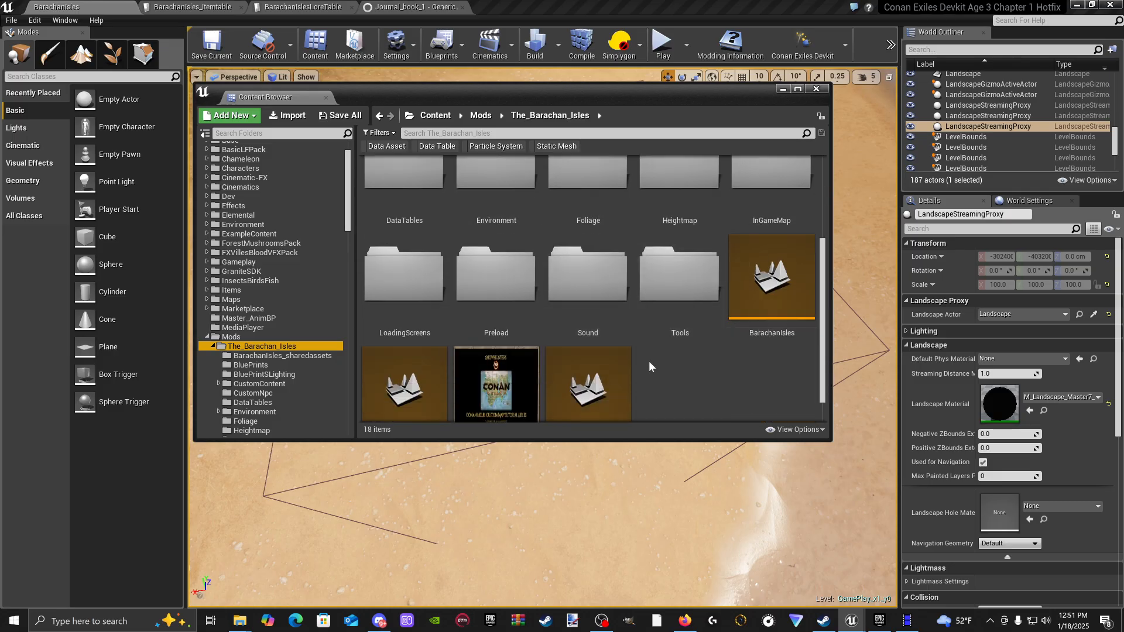
double_click(486, 281)
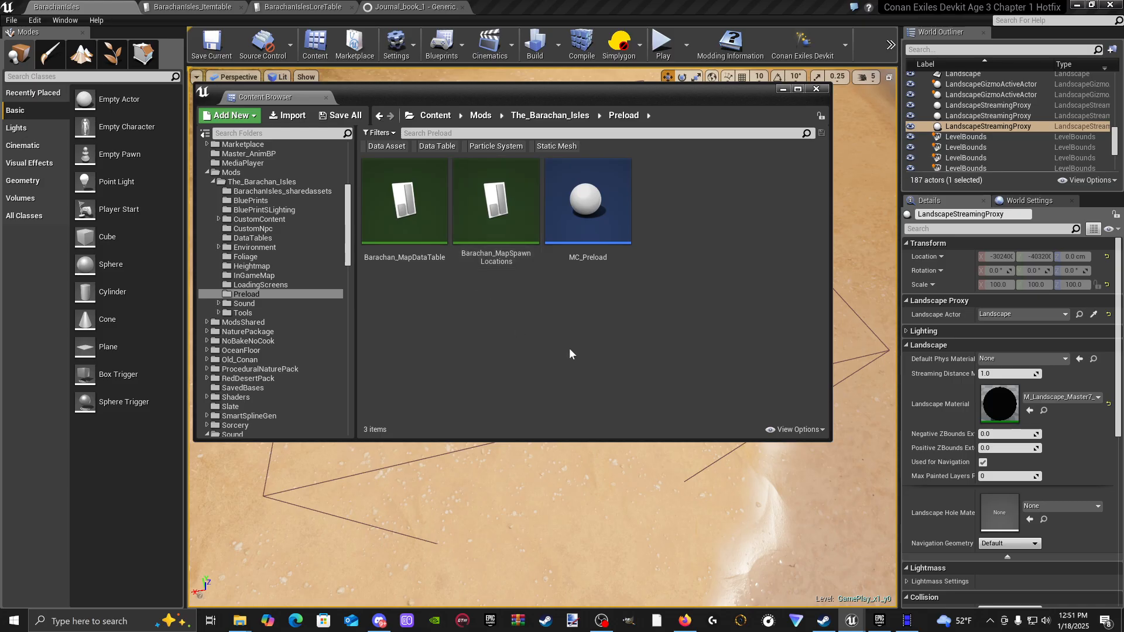
double_click(594, 216)
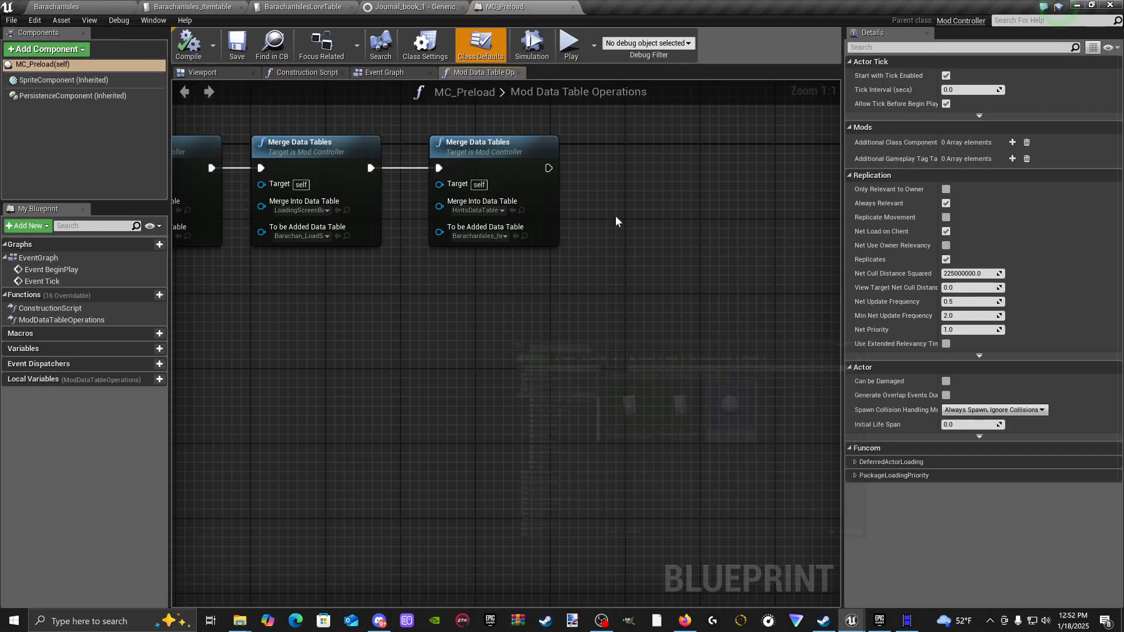
Step: Duplicate the last Merge Data Tables node in Mod Data Table Operations and wire the copy to the end of the chain
right_drag(560, 300, 837, 354)
right_drag(534, 338, 199, 333)
click(464, 221)
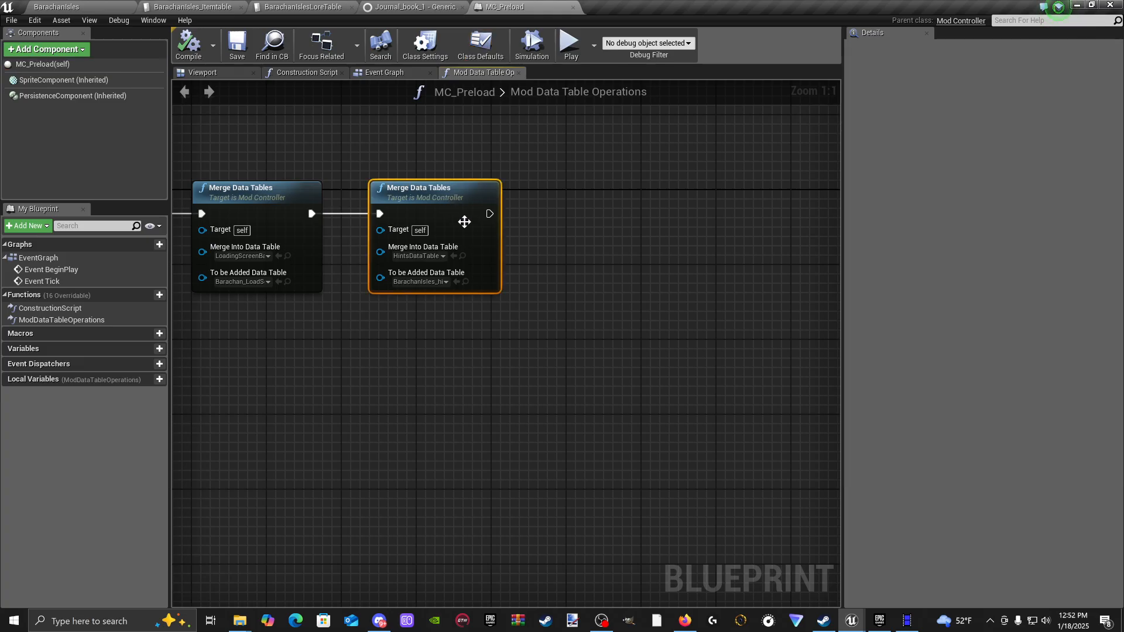
key(ctrl+v)
drag(539, 242, 626, 198)
drag(559, 212, 559, 214)
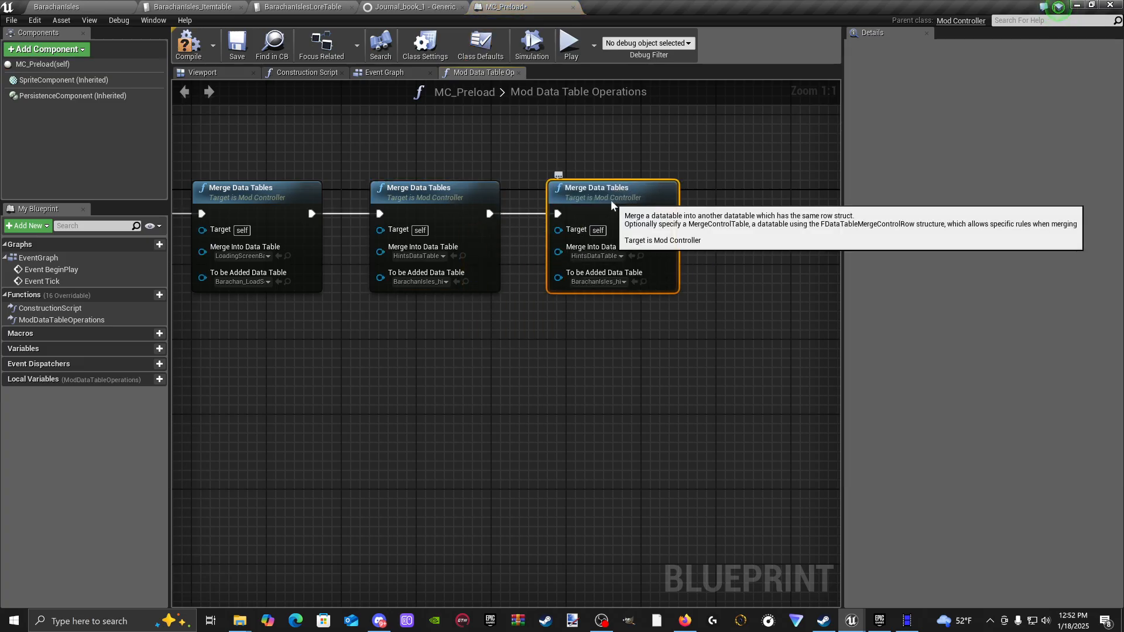
Step: Add a second copy of the Merge Data Tables node and connect its execution input to the first copy
right_drag(622, 247, 444, 256)
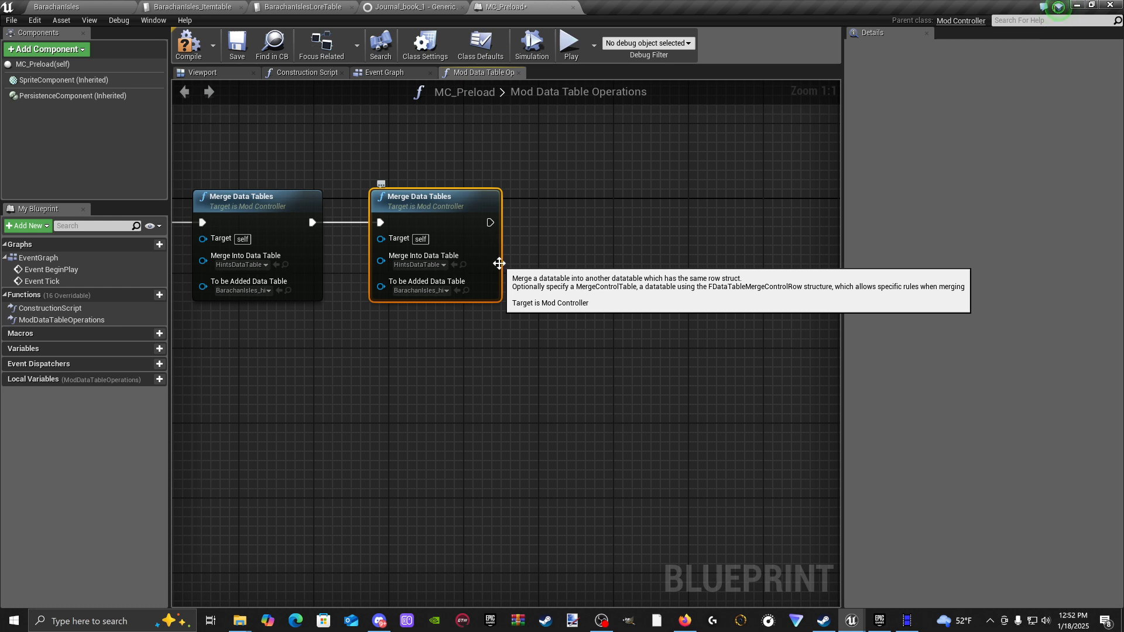
key(ctrl+v)
drag(562, 277, 587, 208)
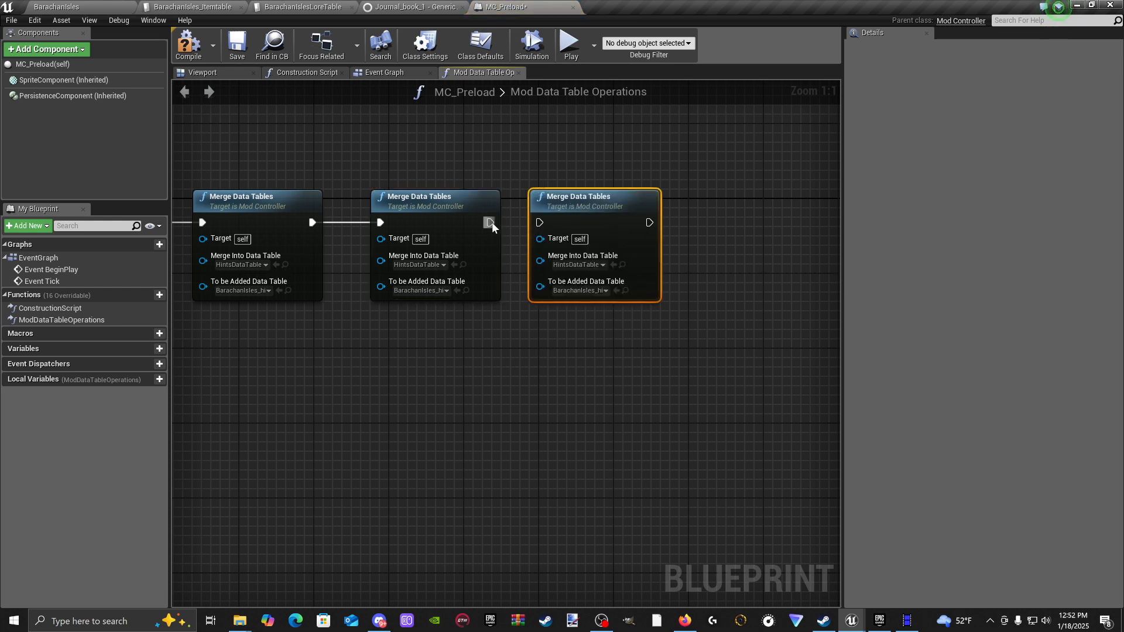
drag(490, 223, 539, 222)
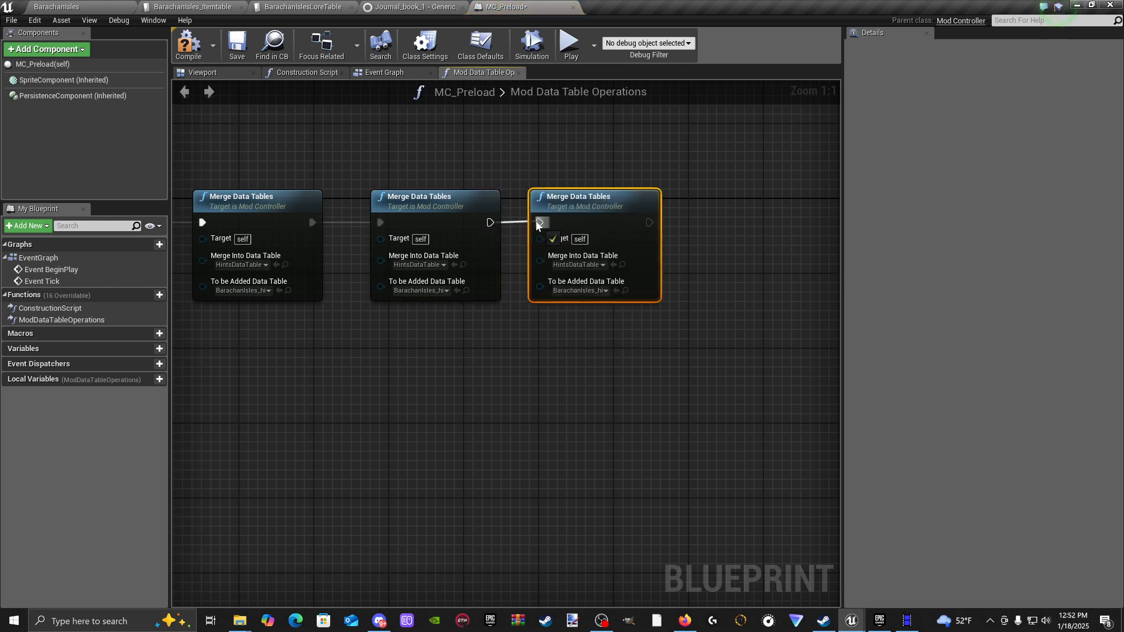
Step: Set Merge Into Data Table on the first new Merge Data Tables node to ItemTable
click(443, 266)
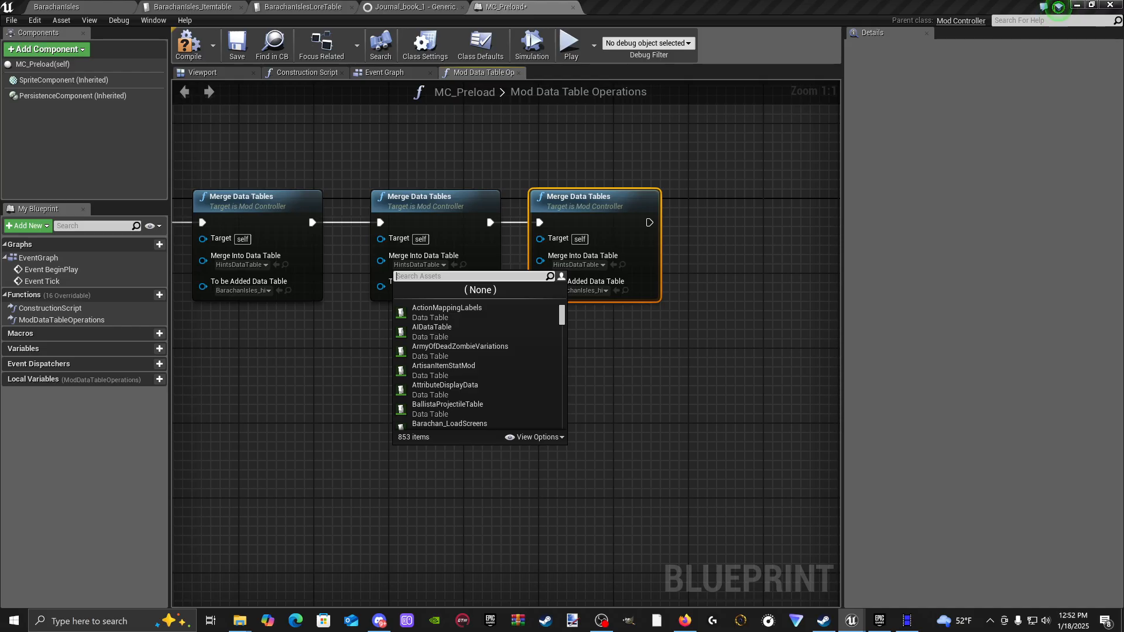
text(item)
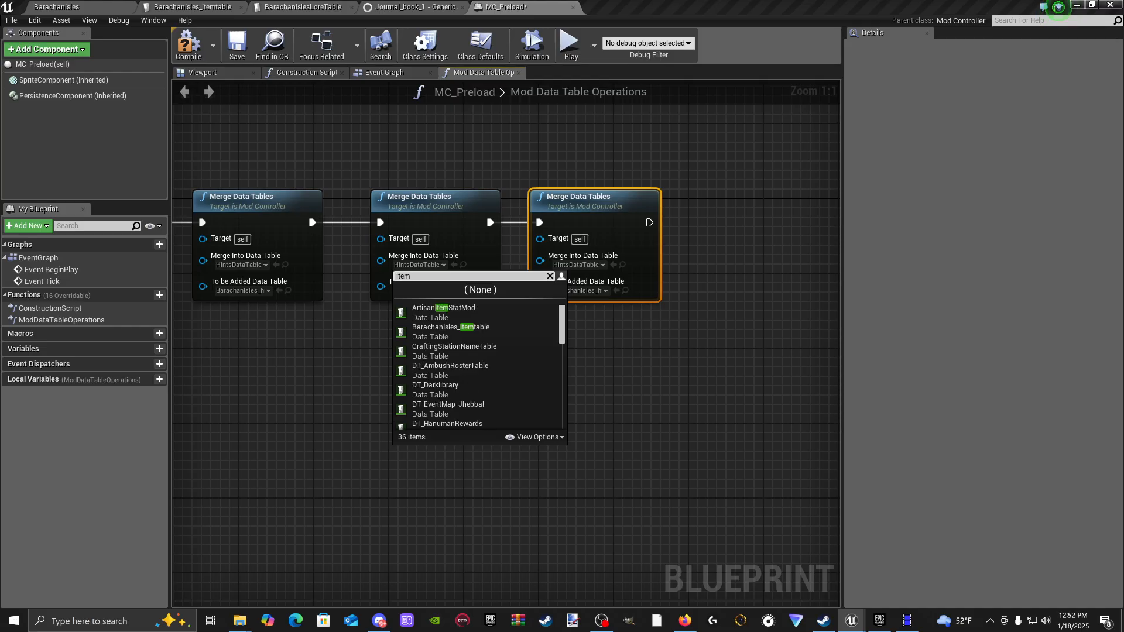
text(rt)
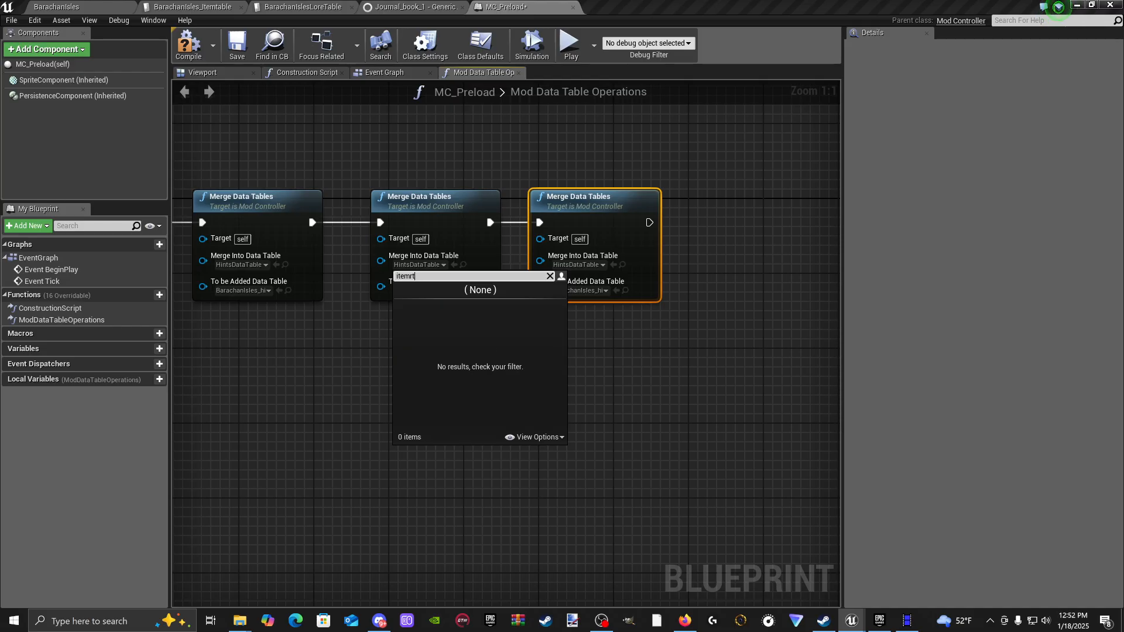
key(BackSpace)
key(BackSpace)
text(table)
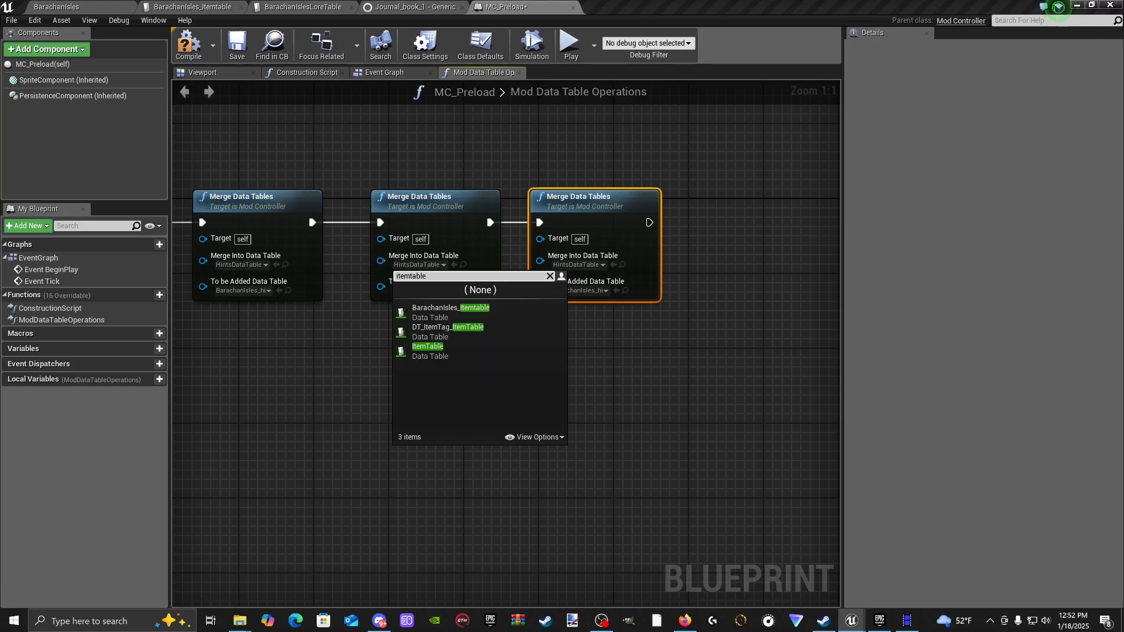
click(452, 351)
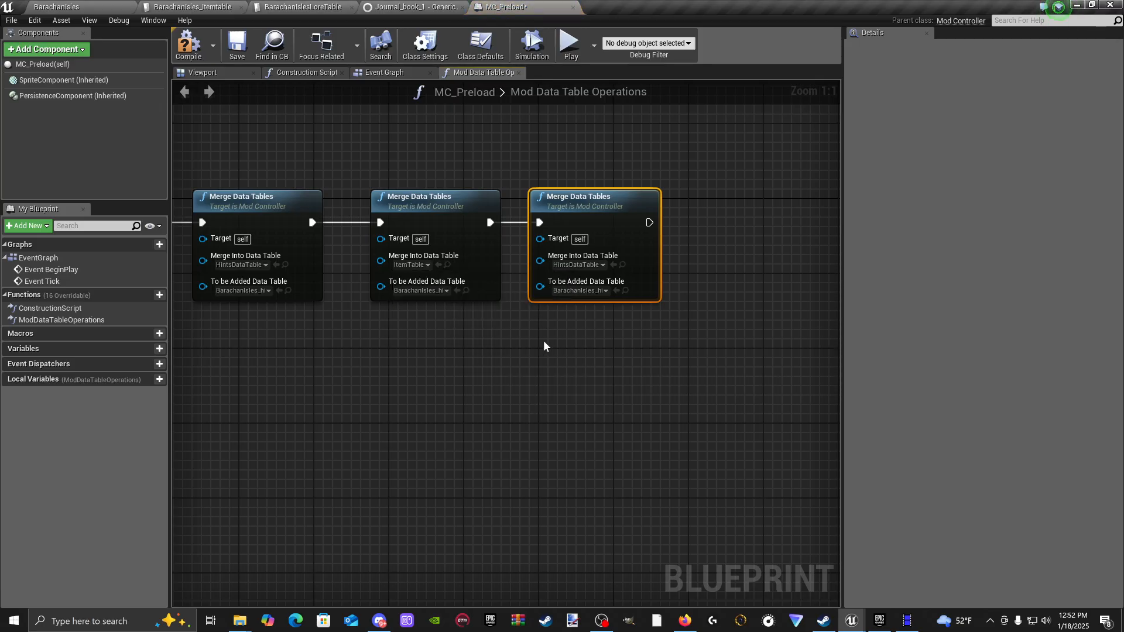
Step: Set To be Added Data Table on the ItemTable merge node to BarachanIsles_Itemtable
click(446, 291)
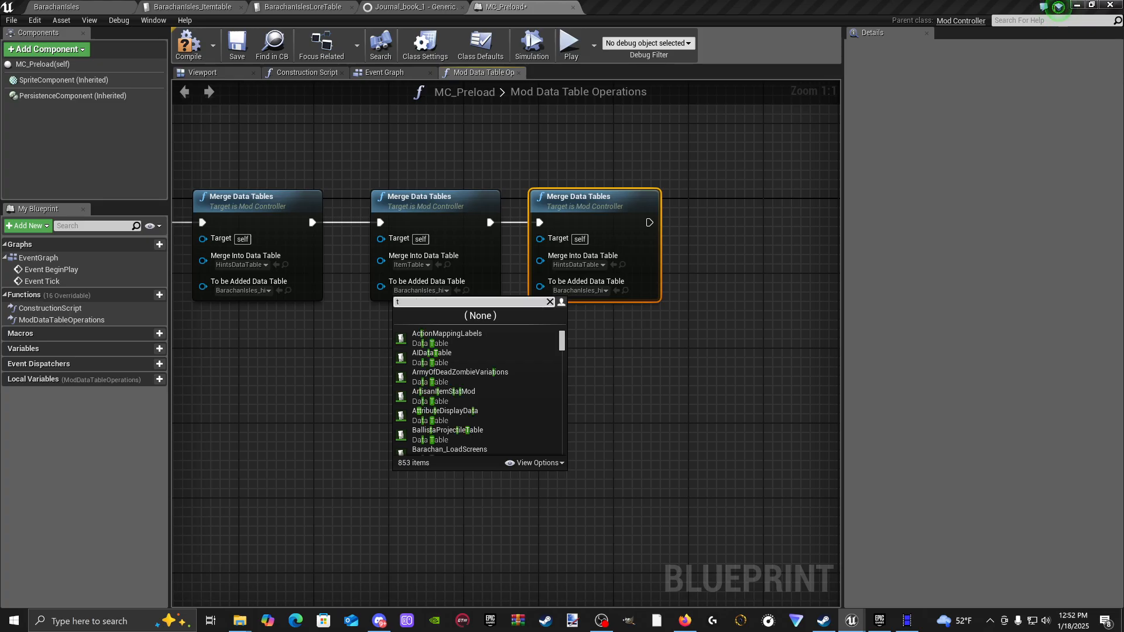
text(item)
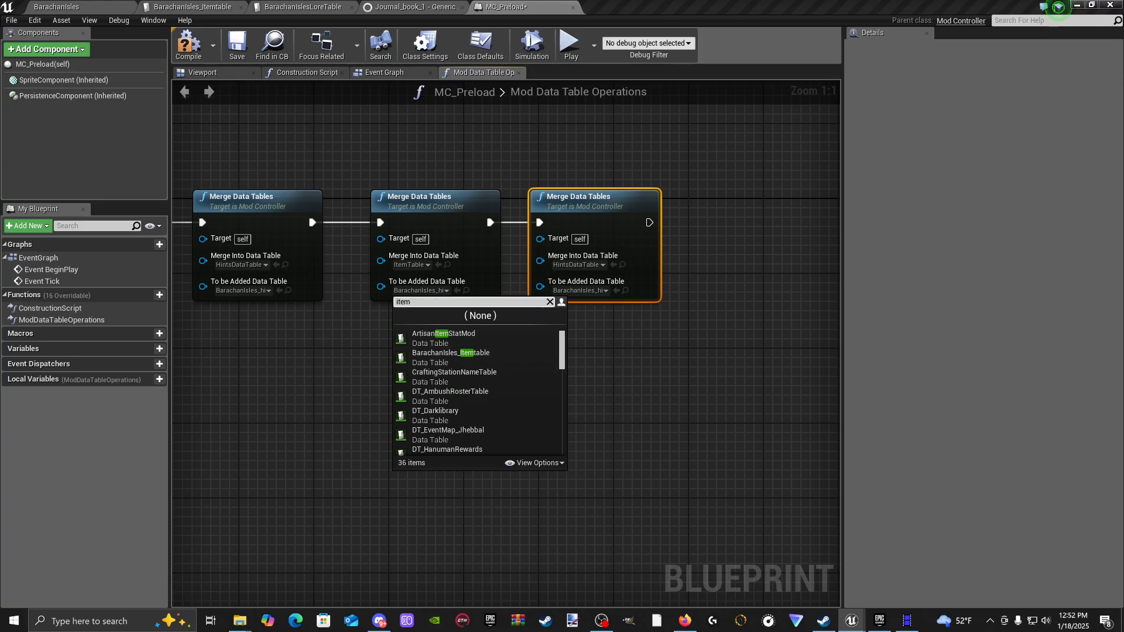
text(table)
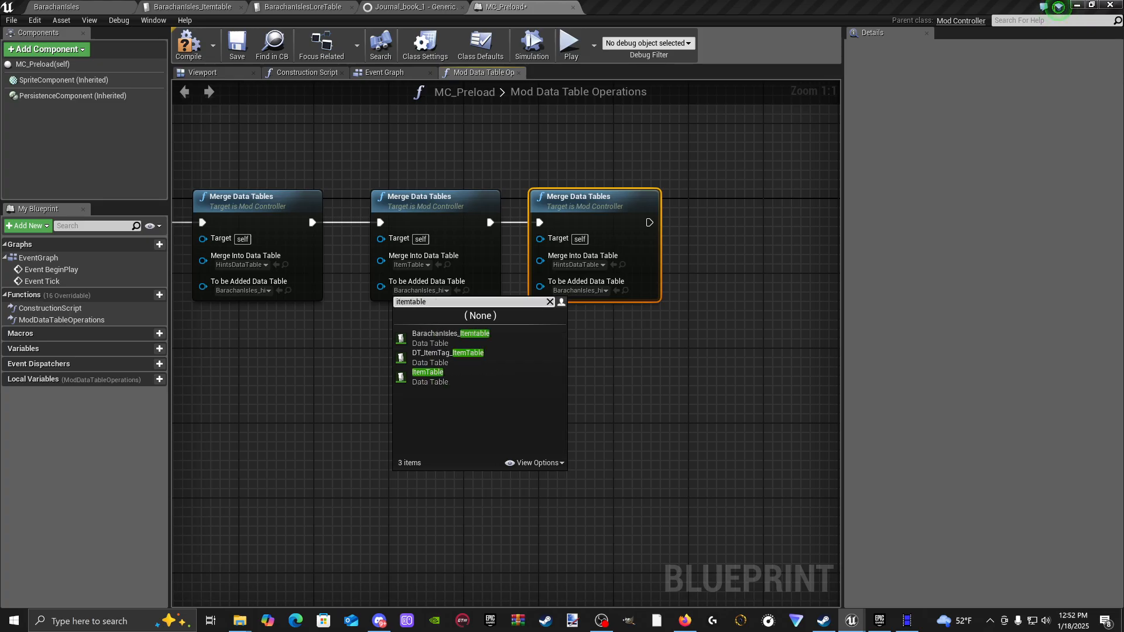
click(468, 336)
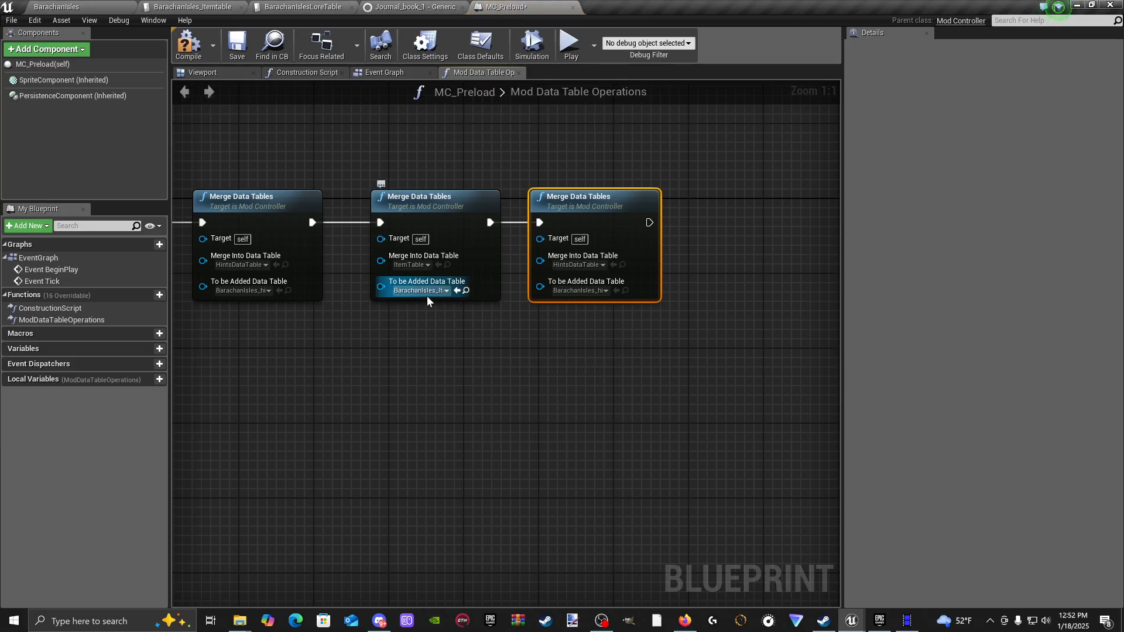
Step: Space the last Merge Data Tables node slightly farther from the ItemTable merge node
drag(600, 205, 626, 206)
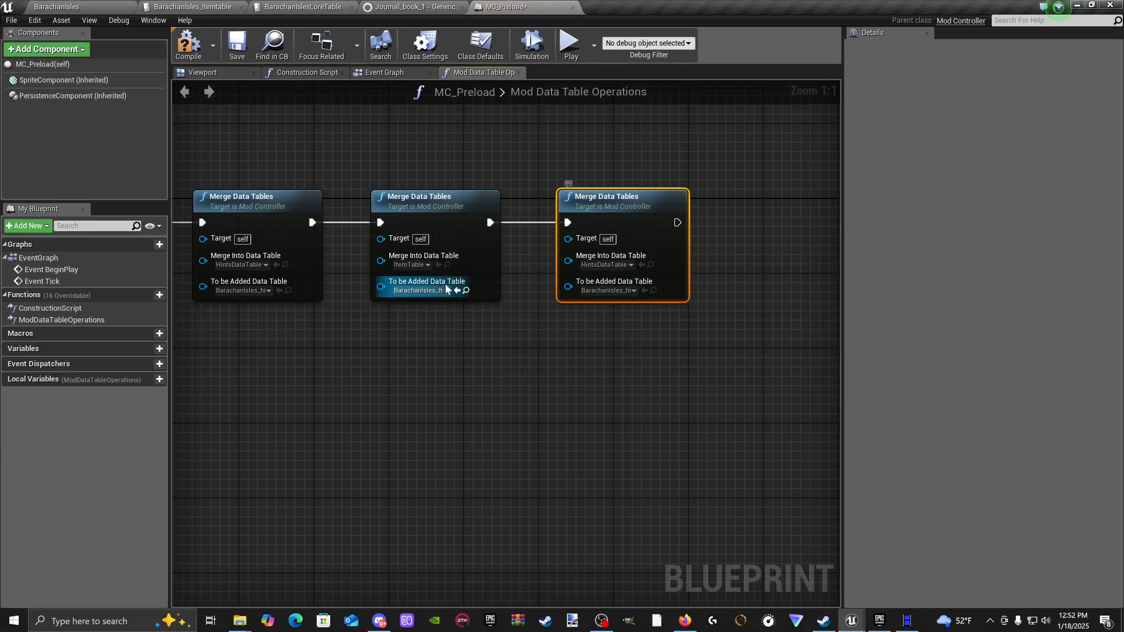
right_drag(504, 379, 367, 388)
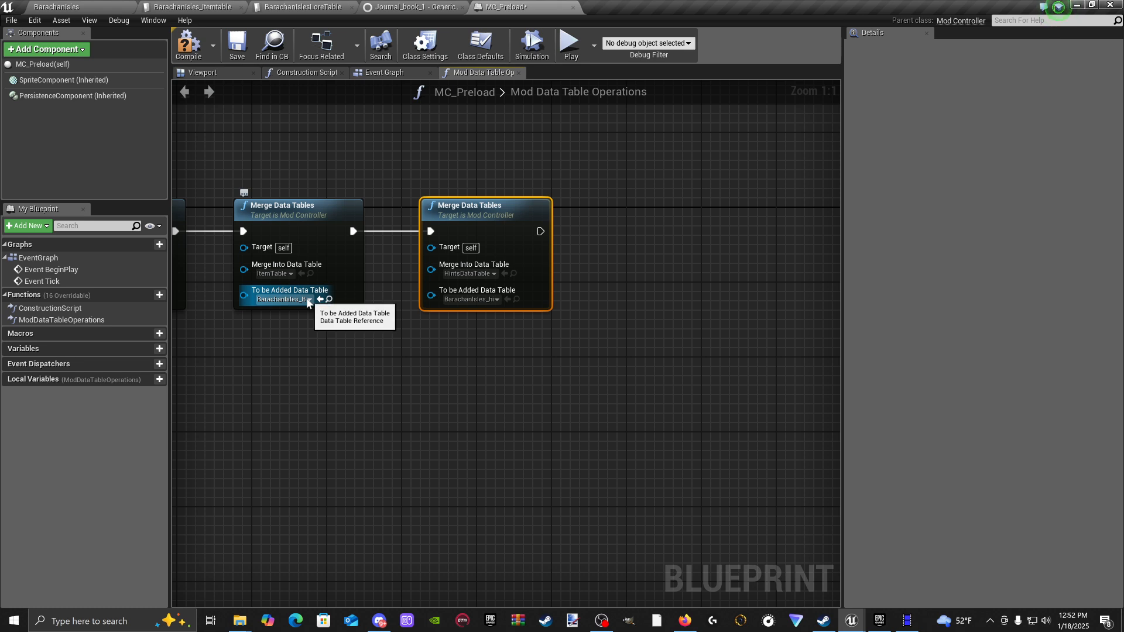
right_drag(310, 297, 366, 318)
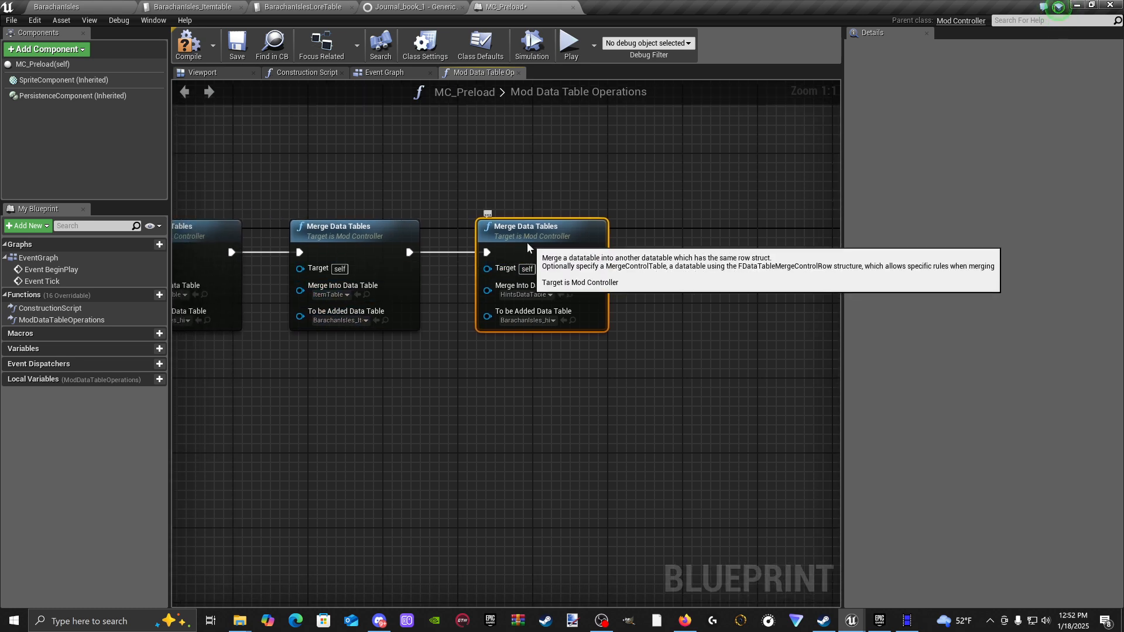
Step: Move the last Merge Data Tables node slightly closer to the ItemTable merge node and set its Merge Into Data Table to LoreObjectsTable
drag(487, 293, 468, 293)
click(528, 300)
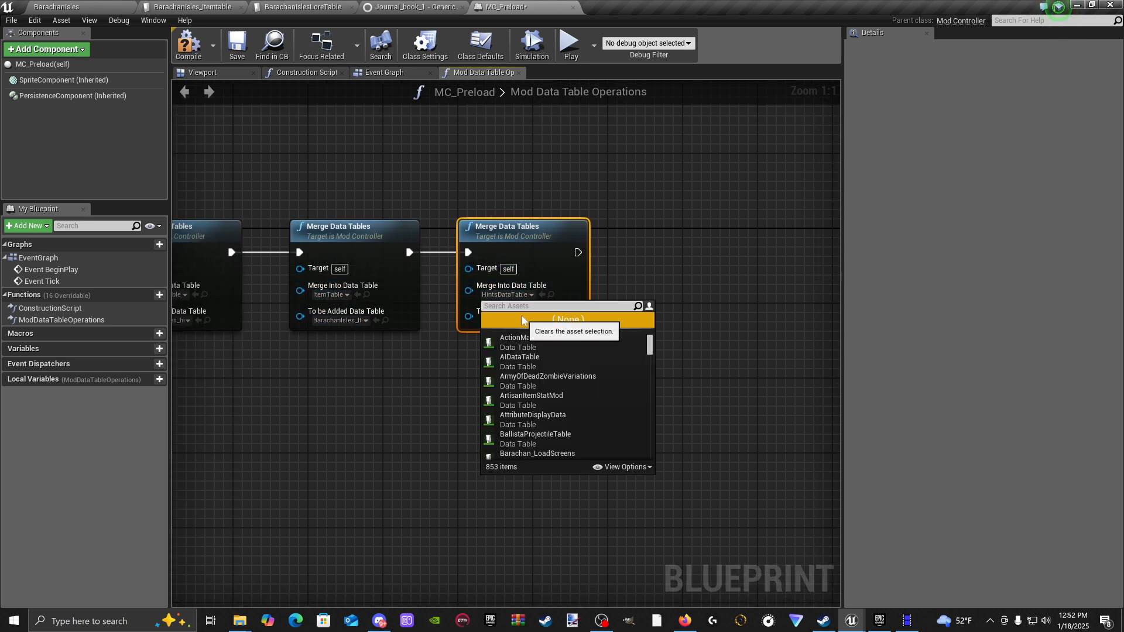
text(l)
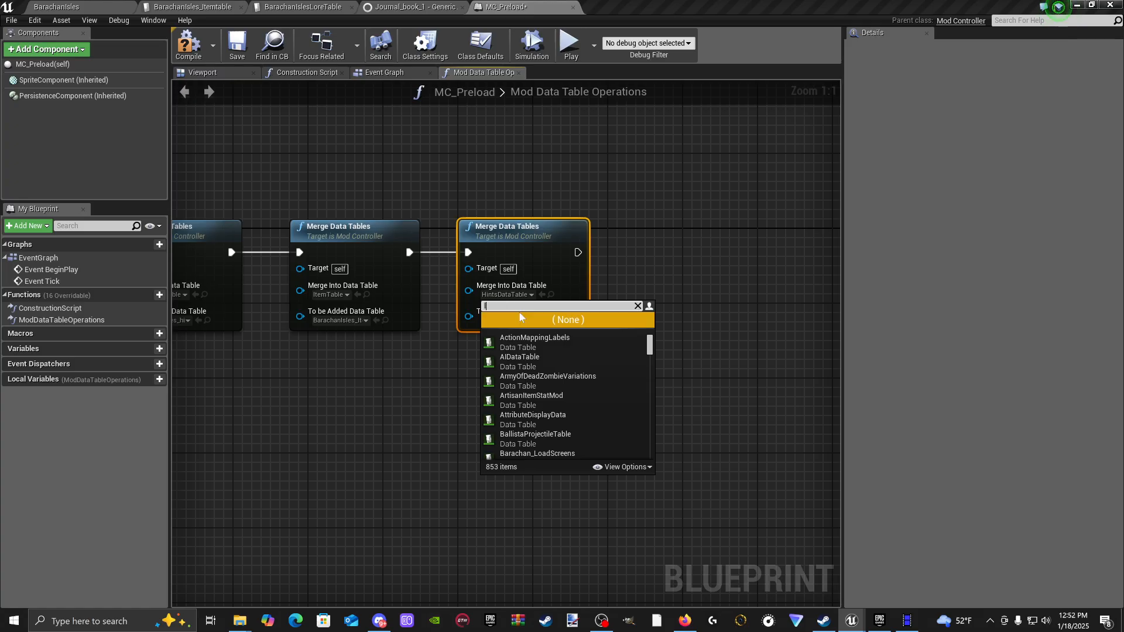
text(ore)
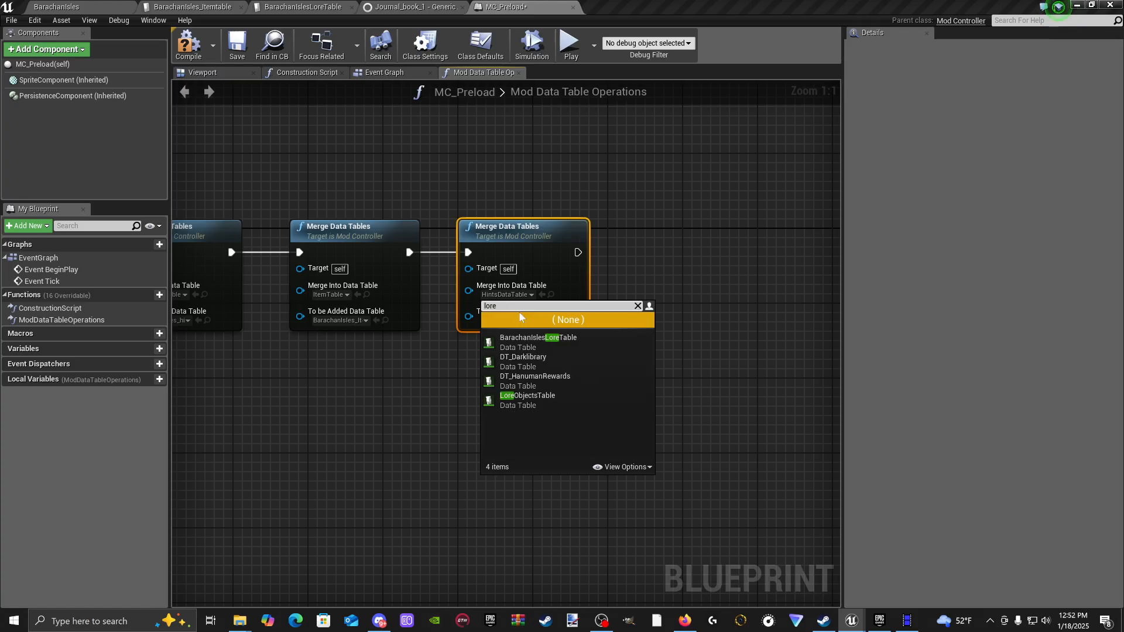
click(542, 402)
Step: Set To be Added Data Table on the LoreObjectsTable merge node to BarachanIslesLoreTable and save MC_Preload
click(525, 321)
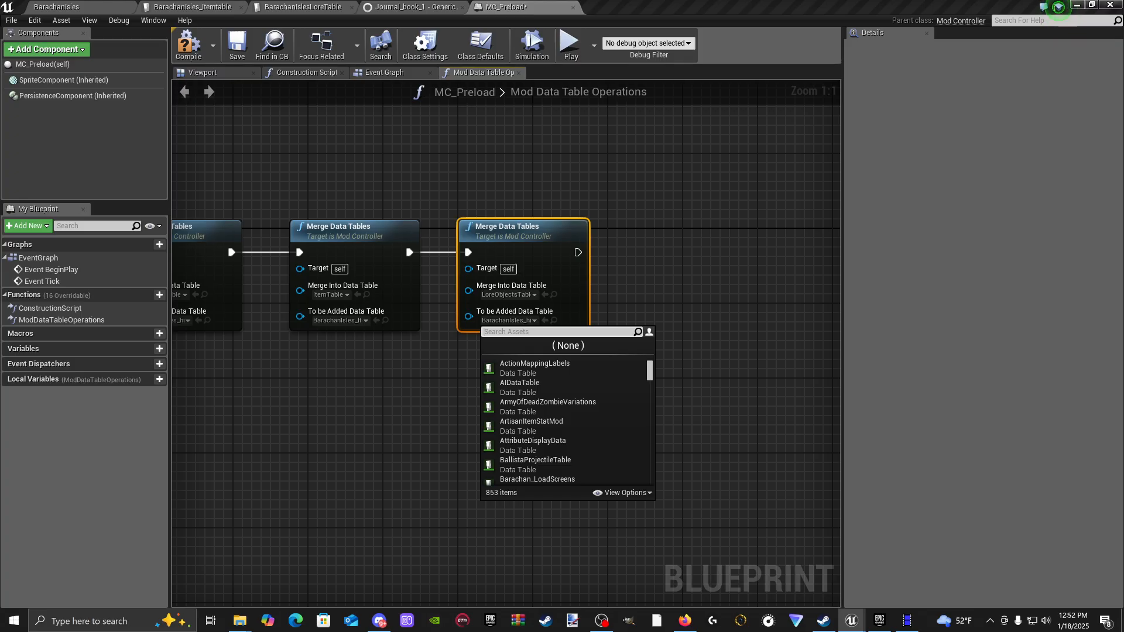
text(lore)
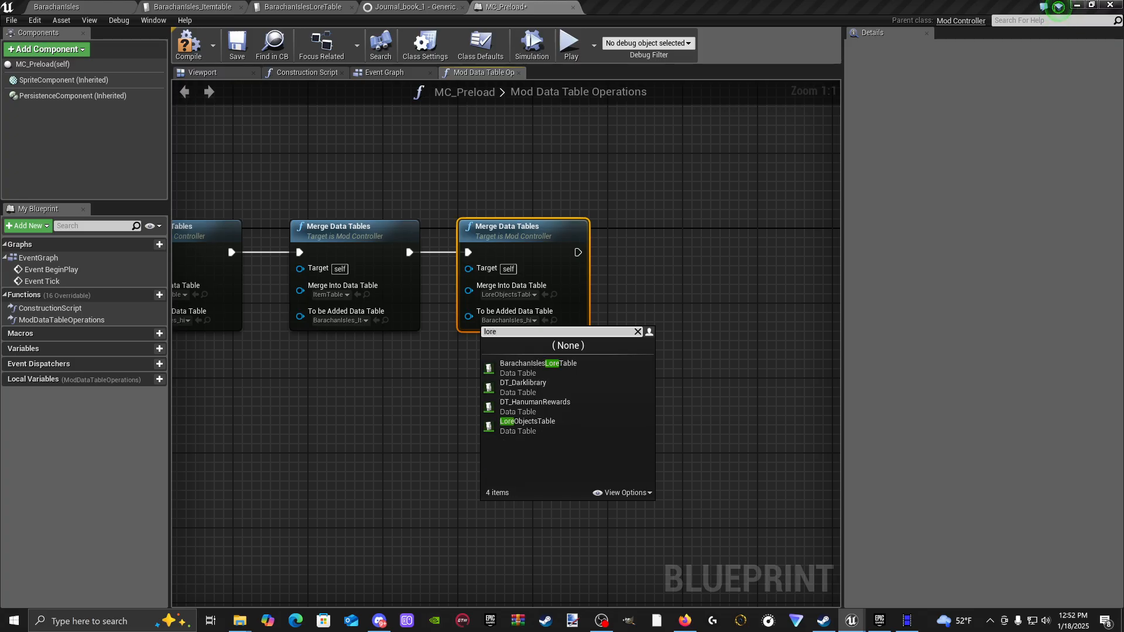
click(536, 375)
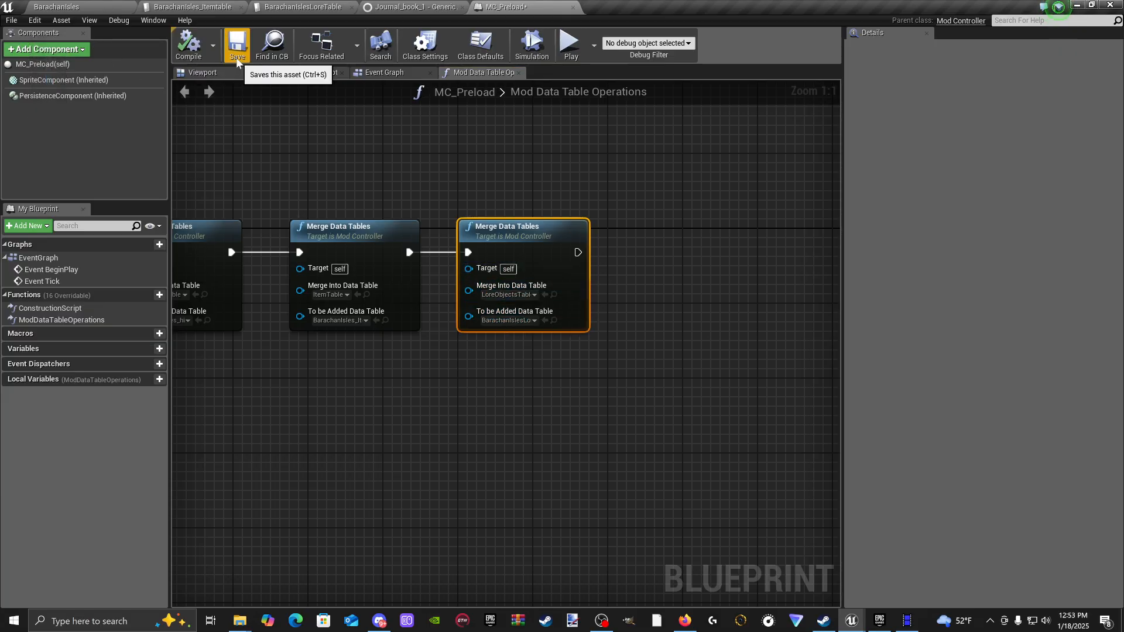
Step: Return to the BarachanIsles level and start a play session from the beach beside the journal
click(101, 8)
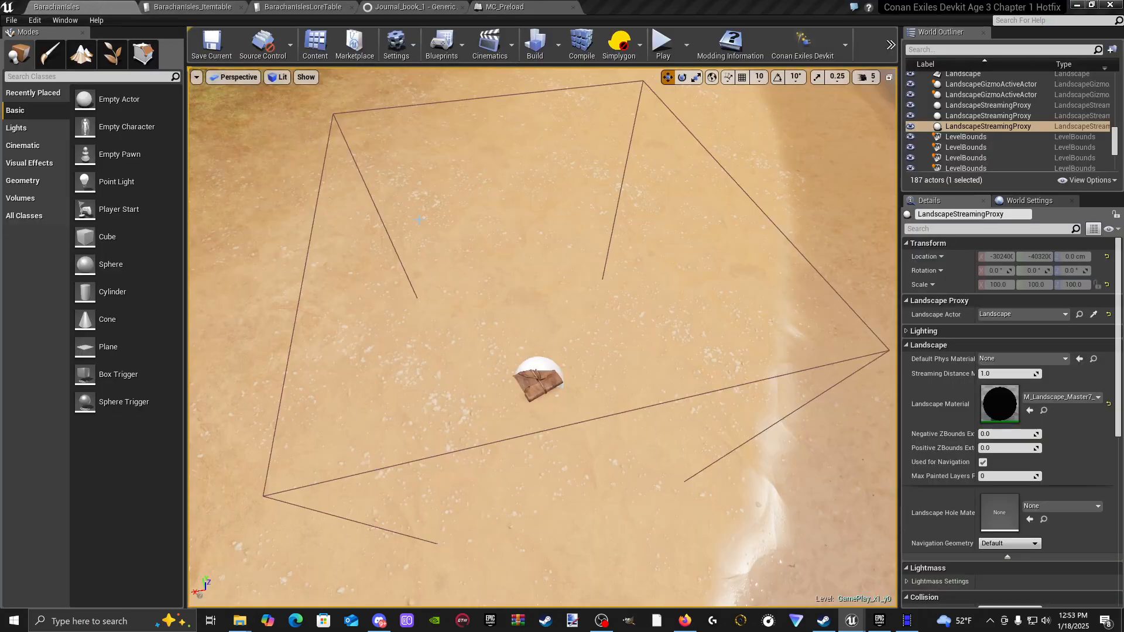
right_drag(410, 263, 468, 129)
right_drag(541, 337, 511, 398)
key(w)
key(s)
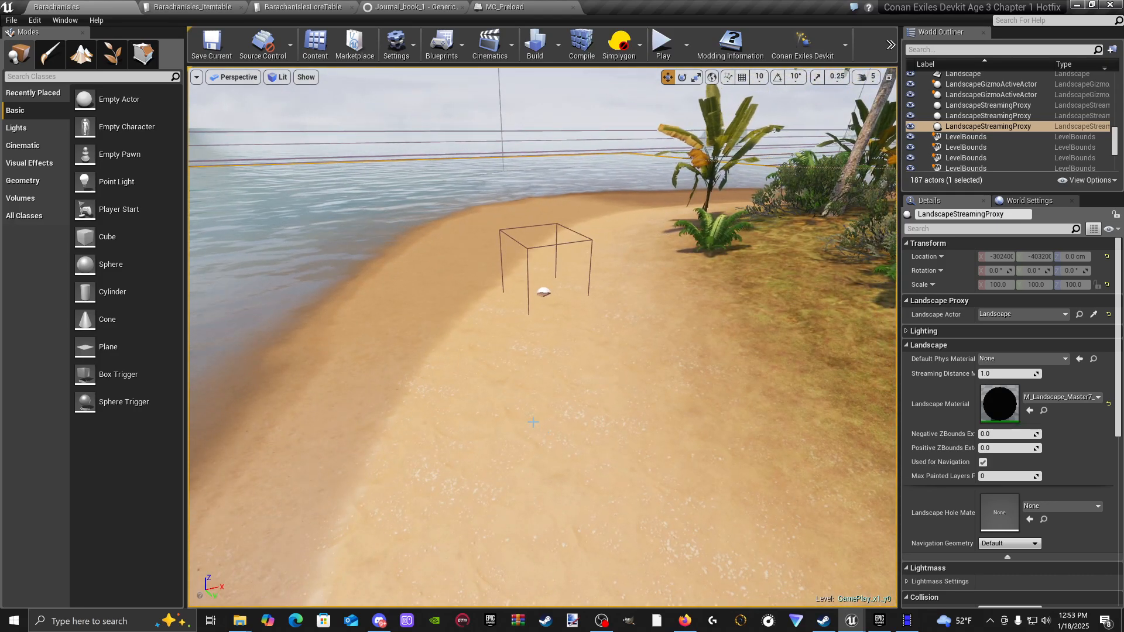
right_click(541, 453)
click(581, 423)
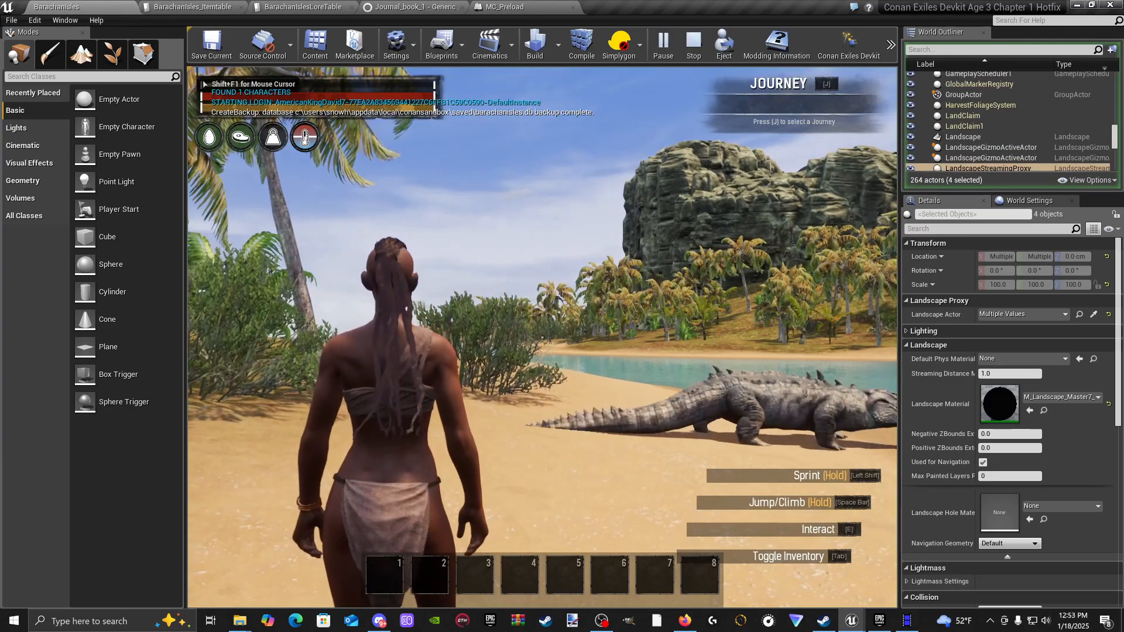
Step: Run the character along the beach toward the journal's location and check the inventory
key(w)
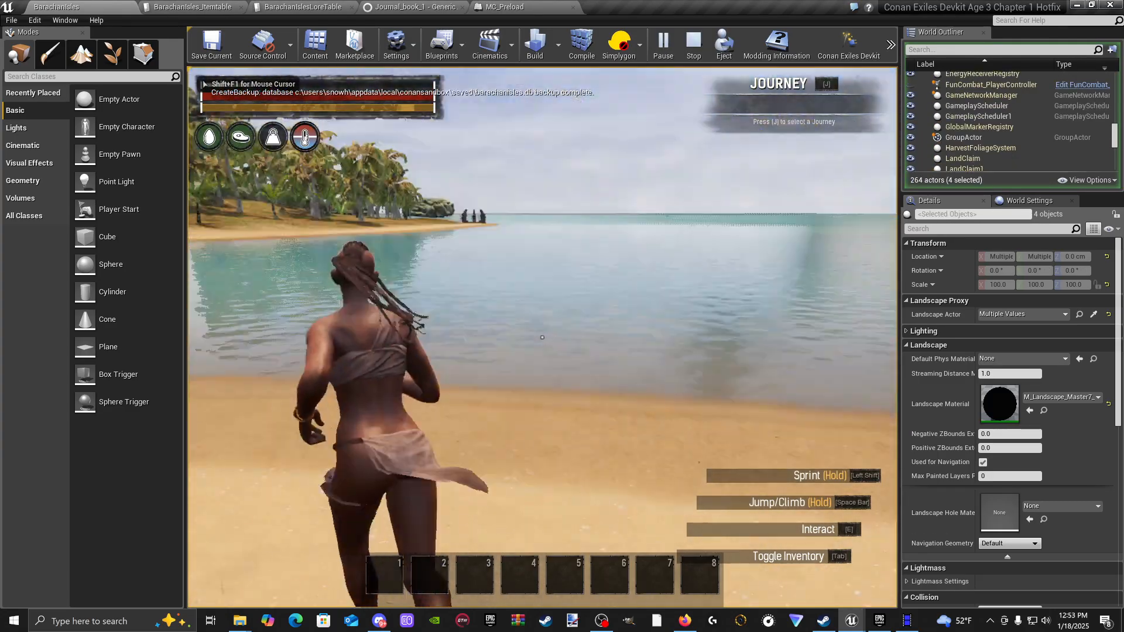
key(w)
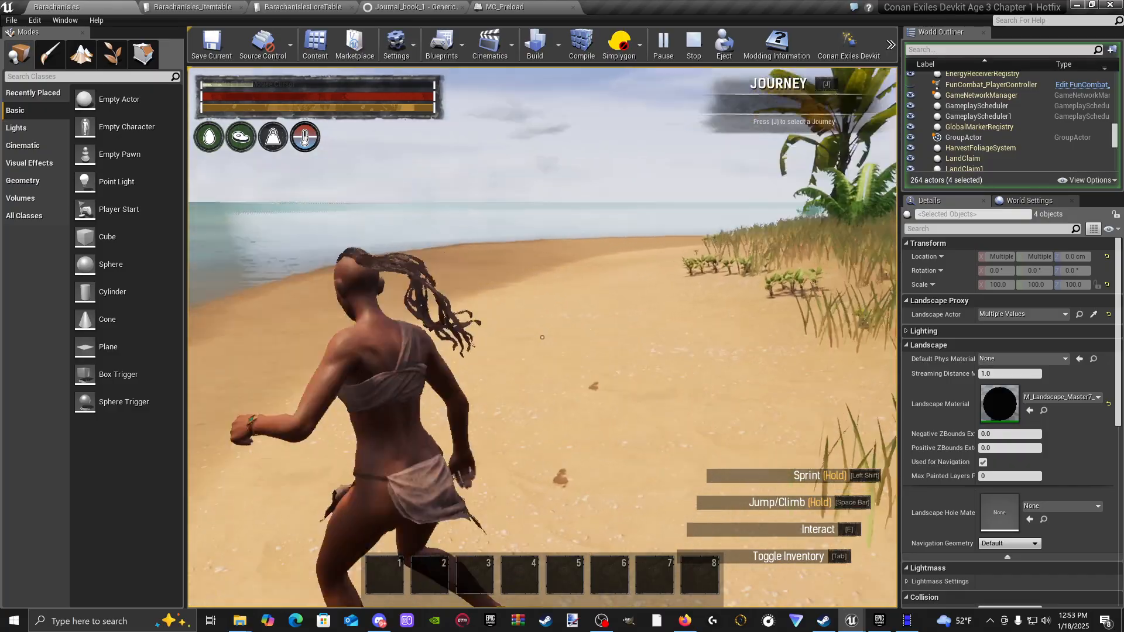
key(w)
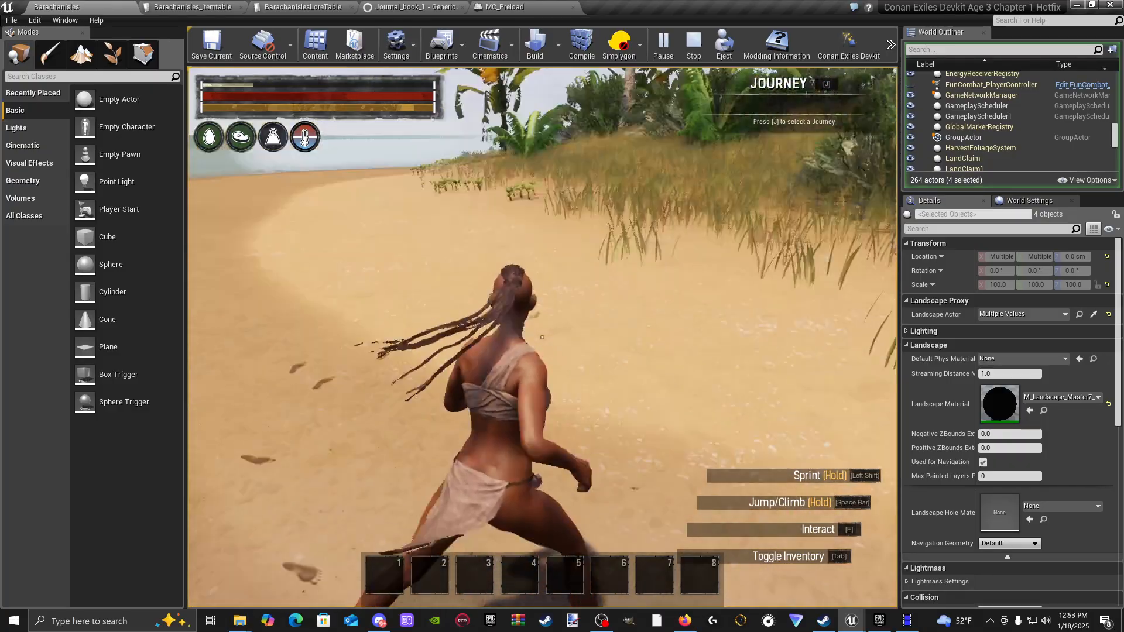
key(w)
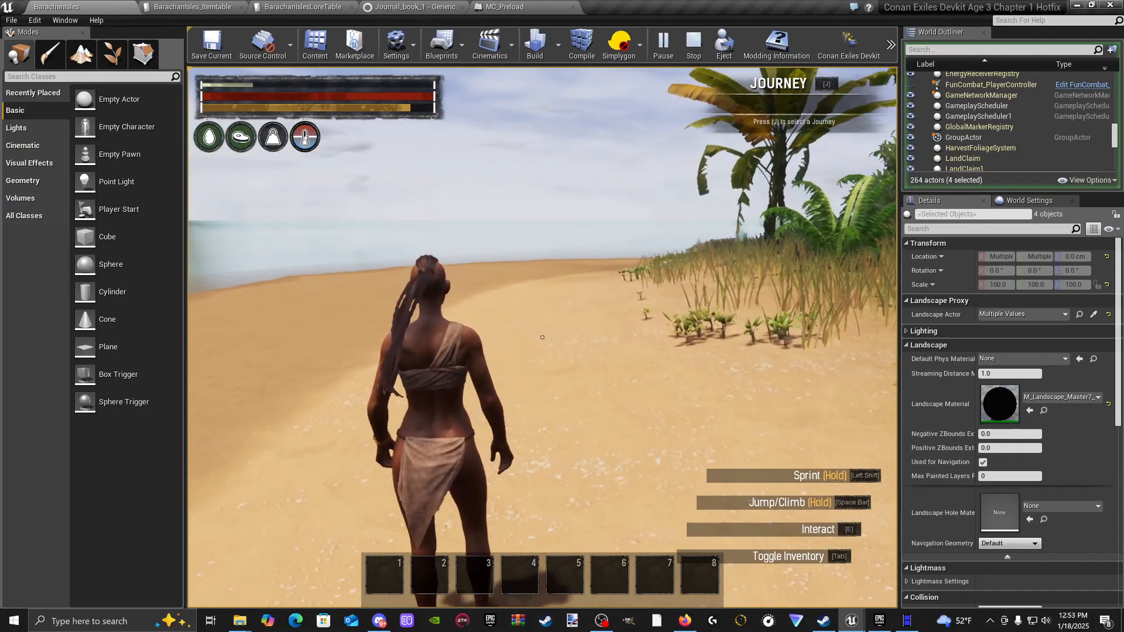
key(Tab)
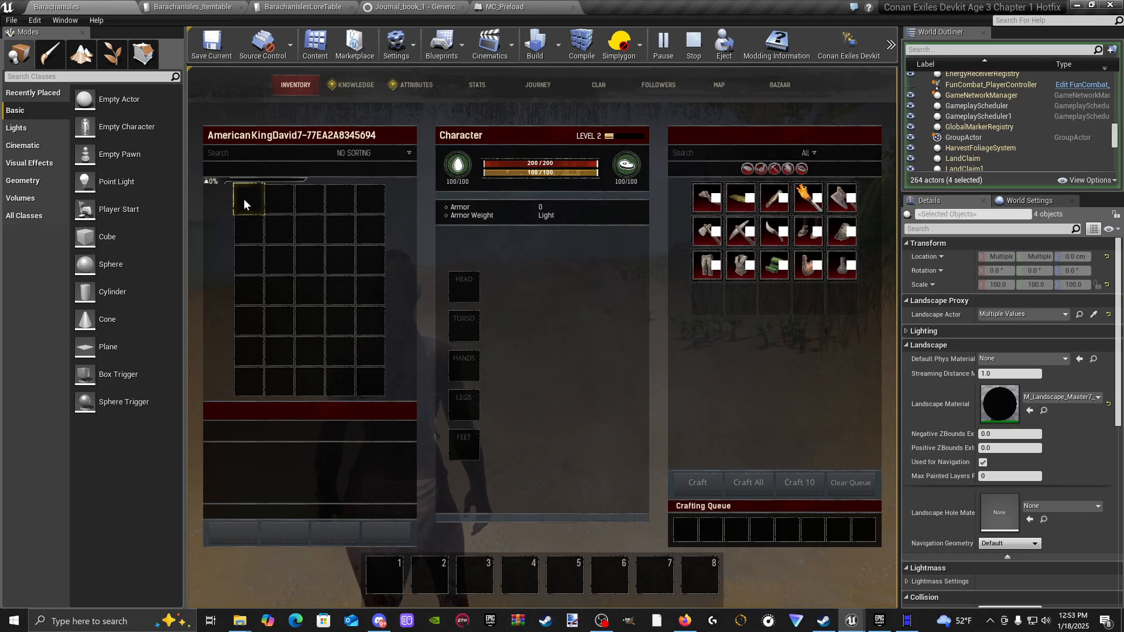
key(Tab)
Step: Search the surrounding sand for the journal and end the play session
key(w)
key(w)
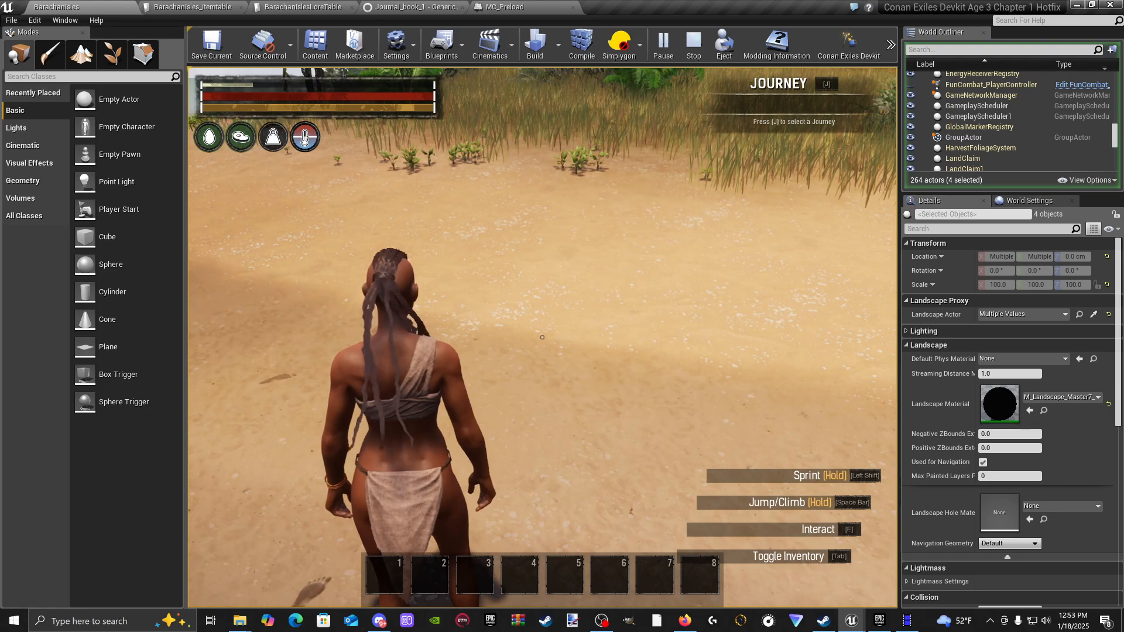
key(shift+F1)
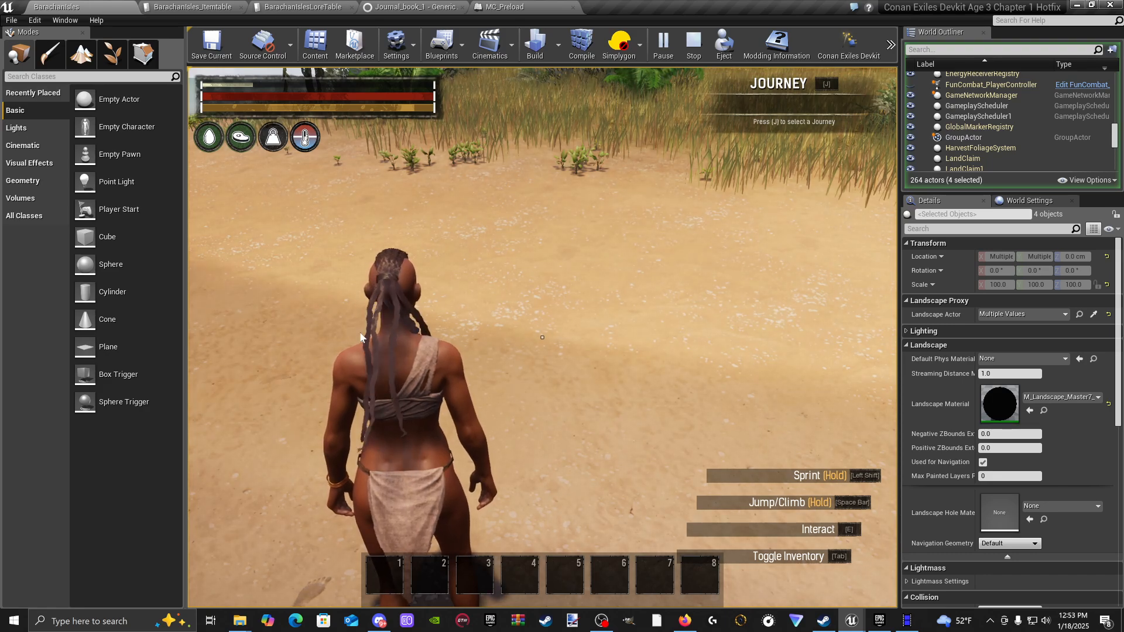
key(Escape)
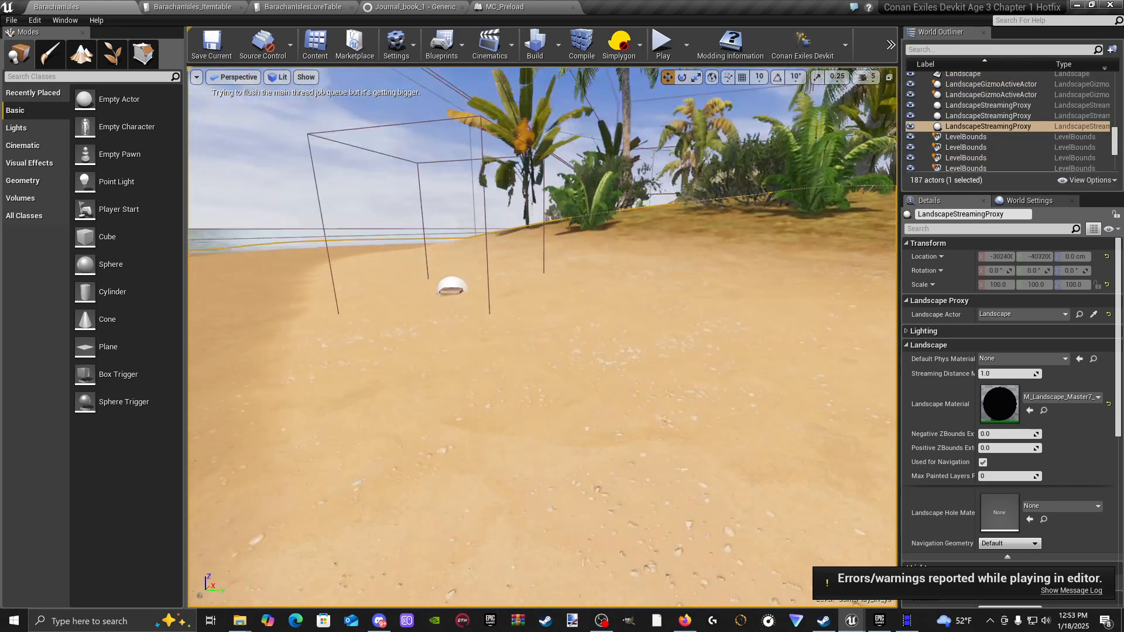
Step: Rename the The Island Journal #1 row in BarachanIsles_Itemtable to 19740001 and save the table
click(217, 6)
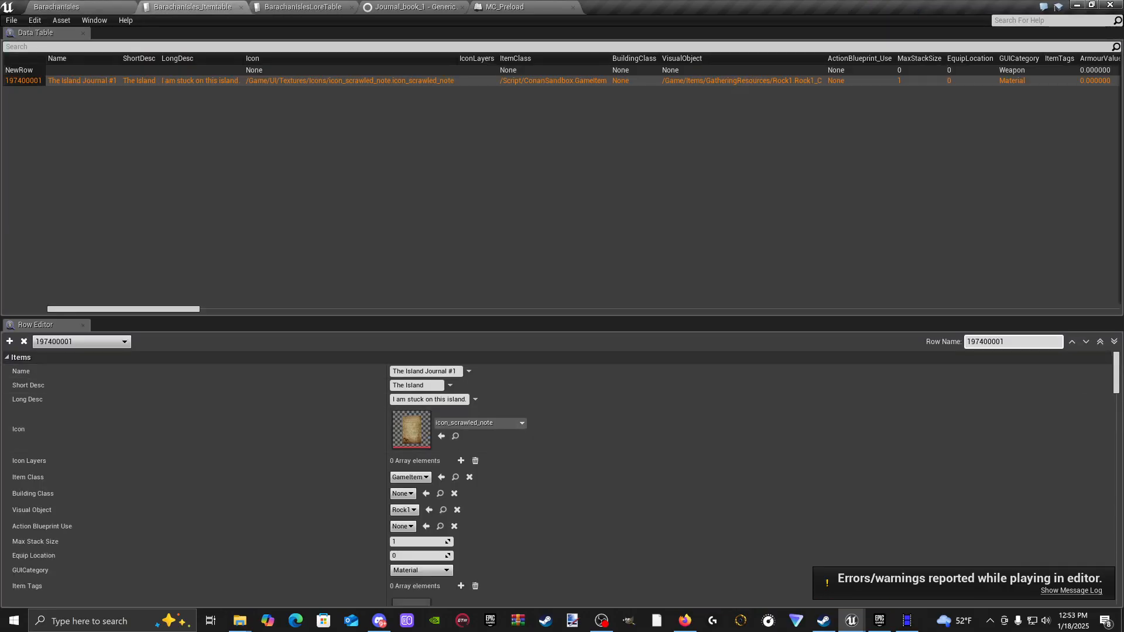
key(BackSpace)
key(BackSpace)
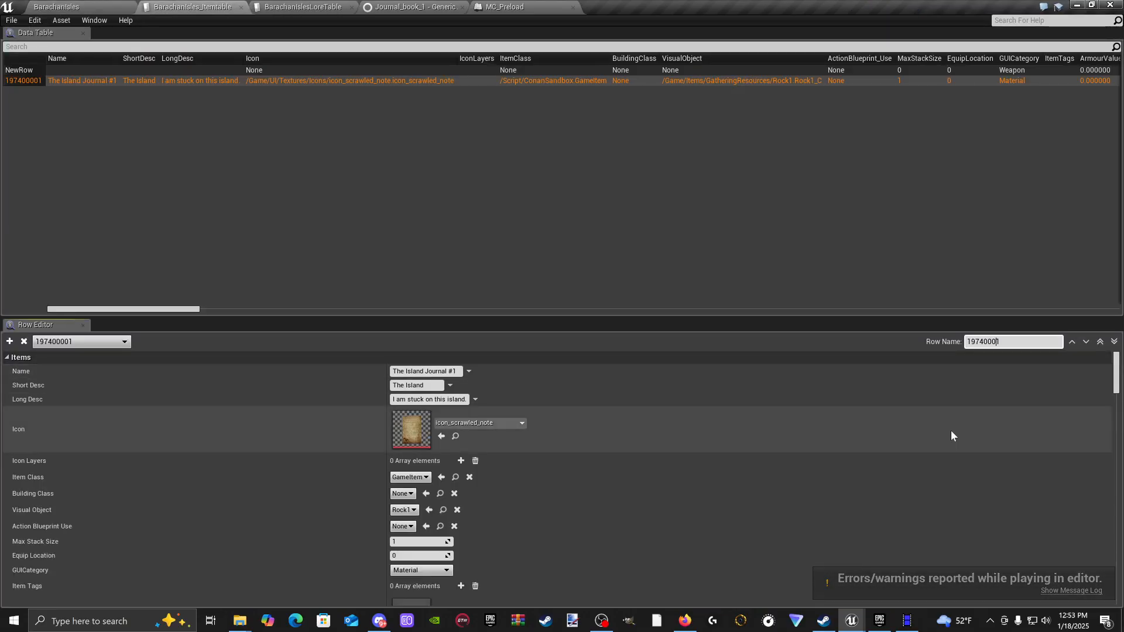
text(1)
key(Return)
click(20, 22)
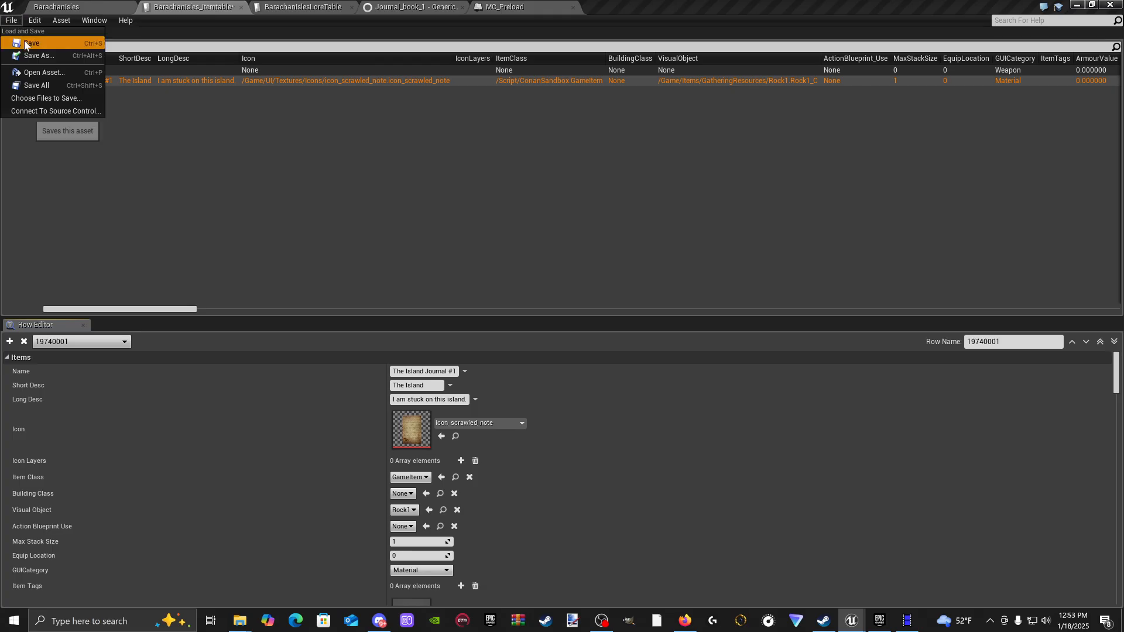
click(25, 43)
Step: Rename the The Island Journal #1 row in BarachanIslesLoreTable to 19740001 and save the table
click(272, 9)
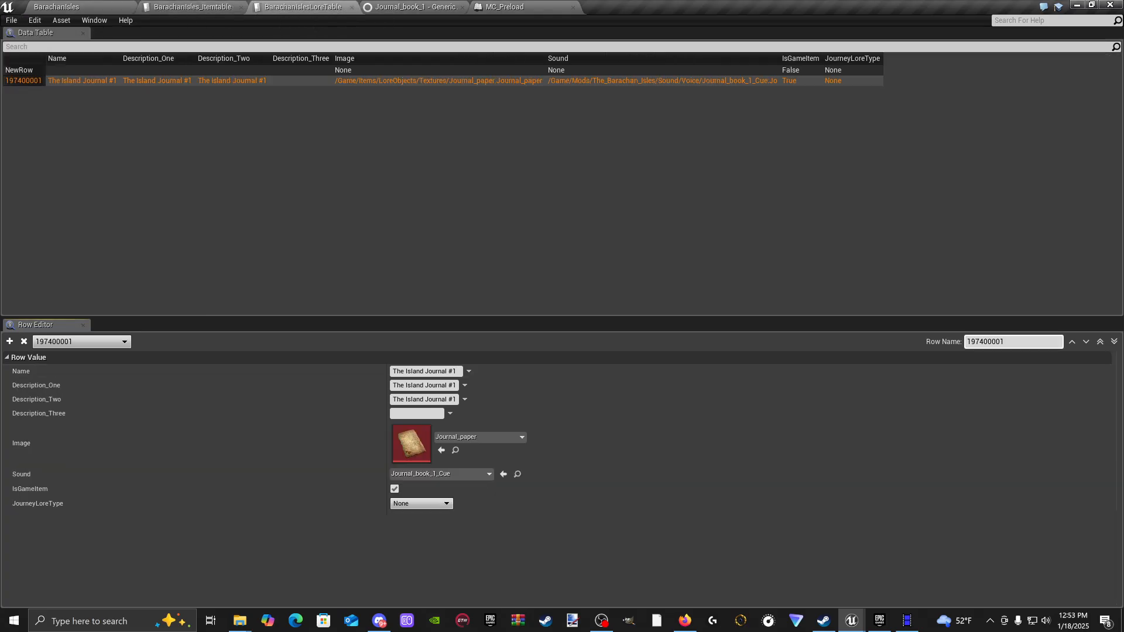
key(BackSpace)
key(Return)
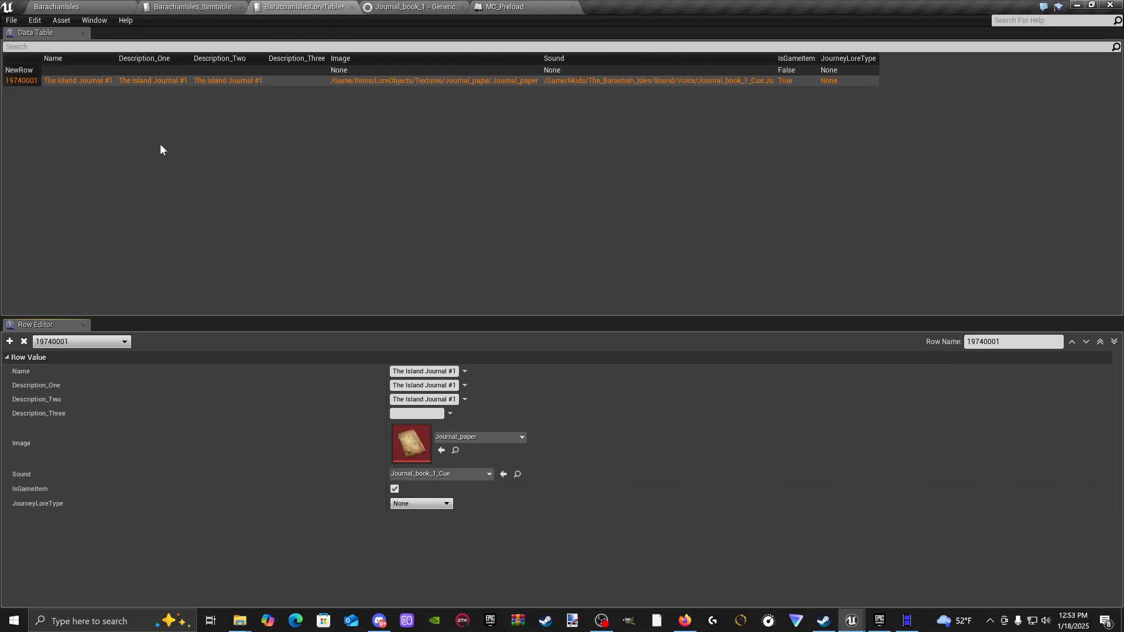
click(12, 20)
click(24, 43)
Step: Review the journal rows in the item and lore tables and the merge nodes in MC_Preload
click(76, 9)
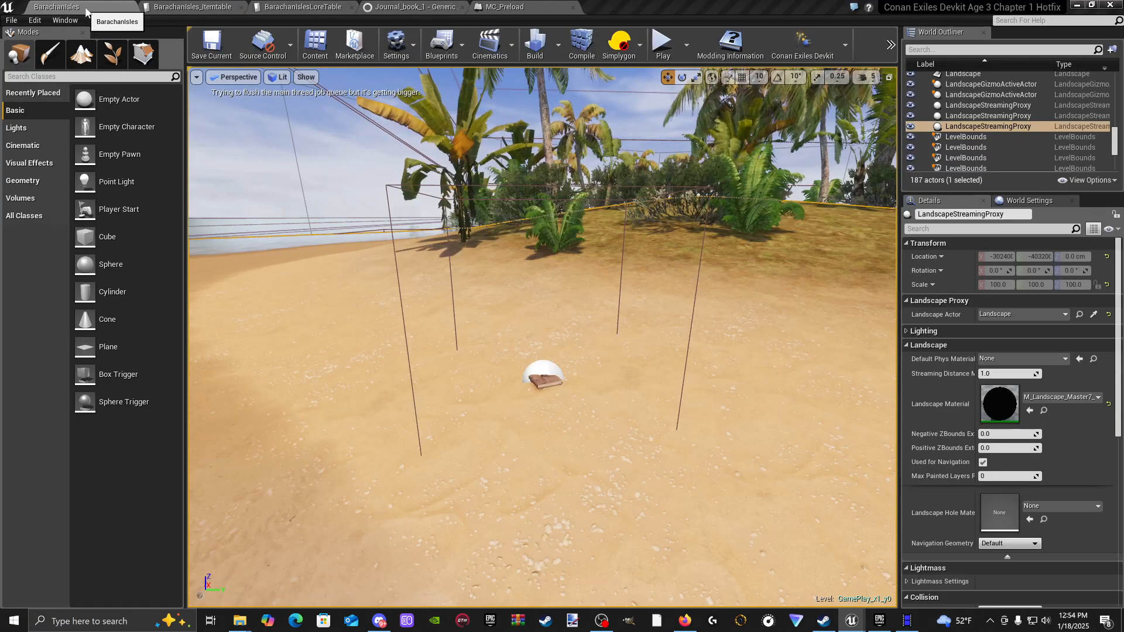
click(187, 7)
click(301, 7)
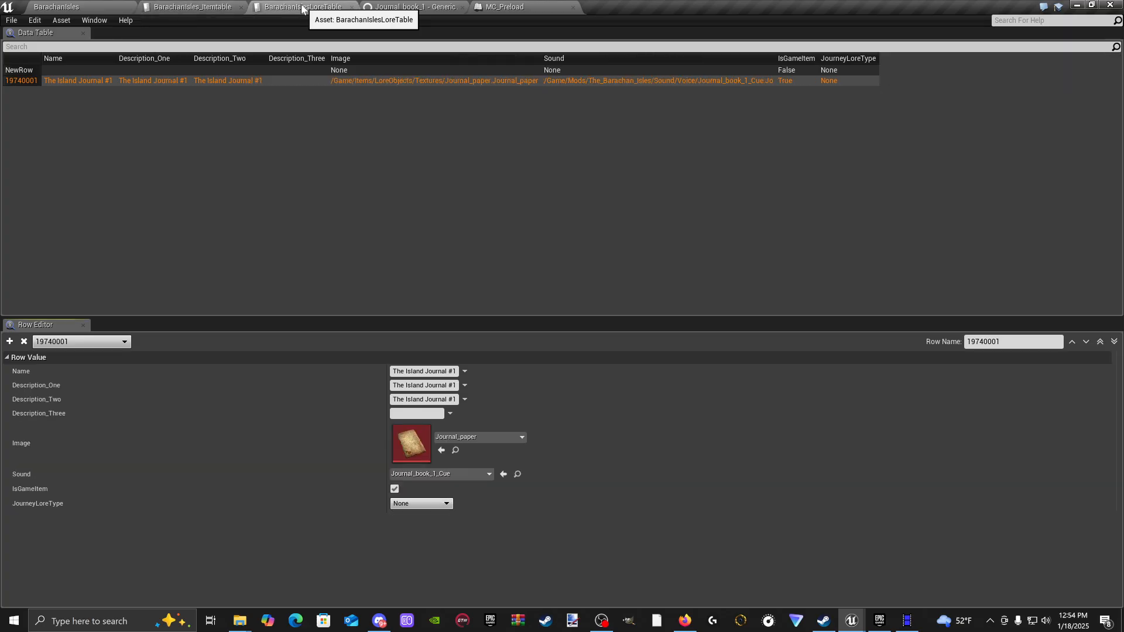
click(101, 11)
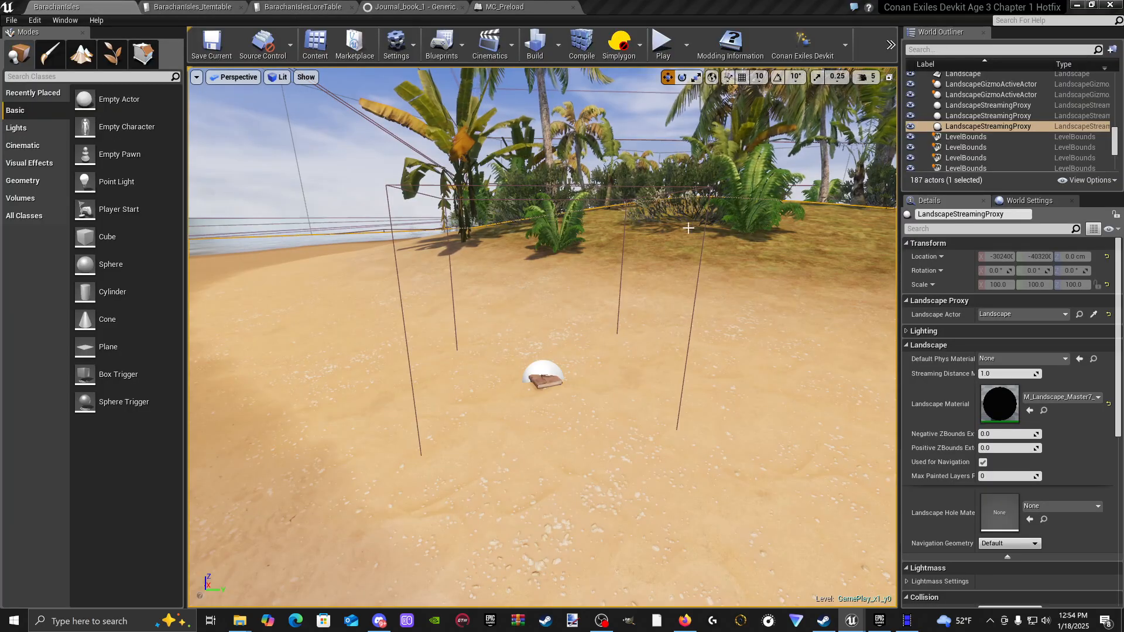
click(505, 8)
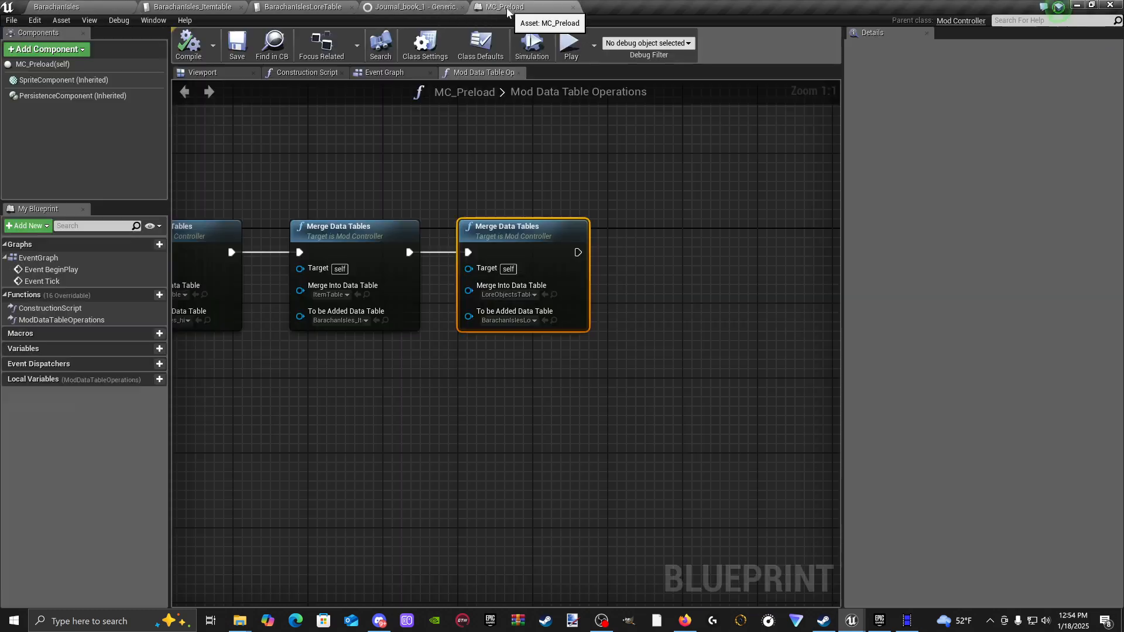
Step: Change the Lore Item ID of BP_interactable_clientside on the beach to match the row name 19740001 and save the level
click(120, 8)
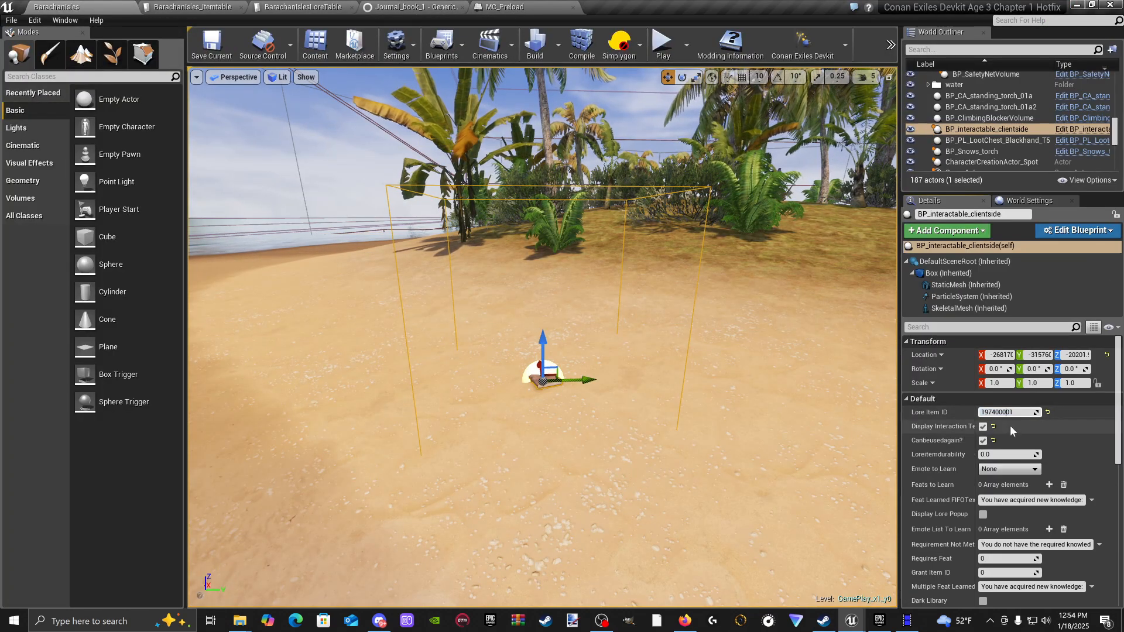
click(836, 486)
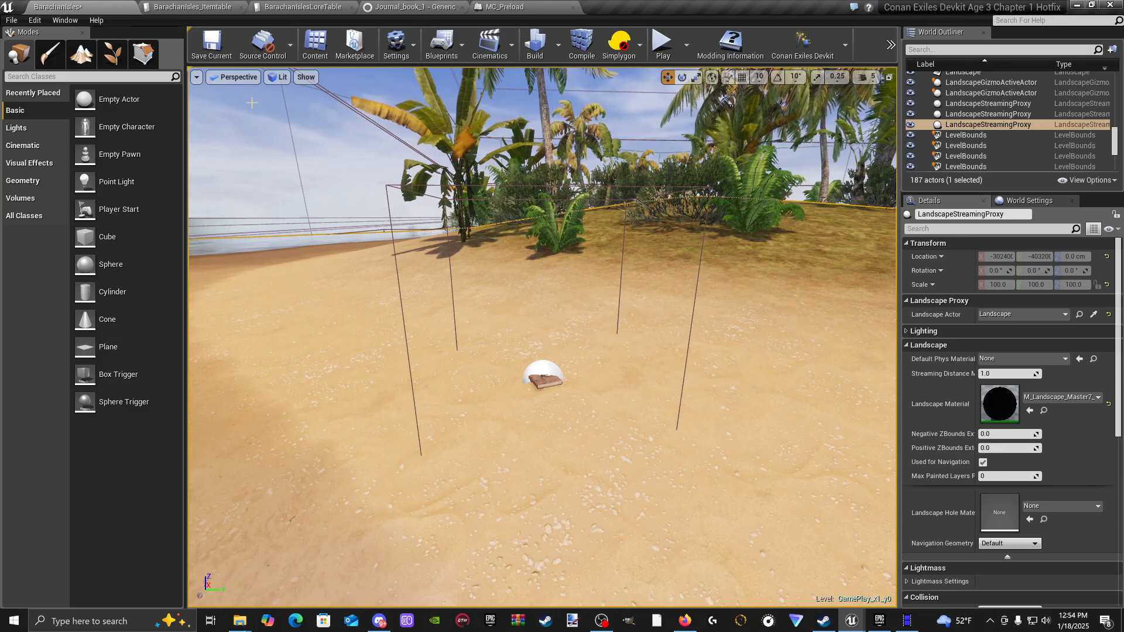
click(211, 44)
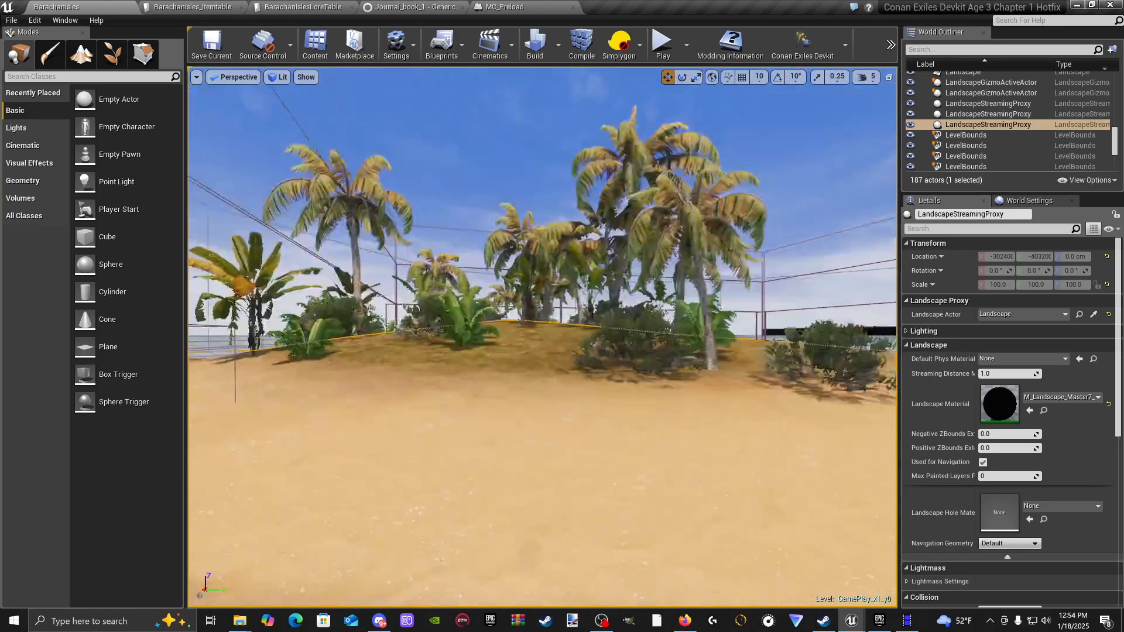
Step: Start another play session from a spot on the beach near the journal
right_drag(659, 459, 501, 498)
right_click(660, 460)
click(688, 417)
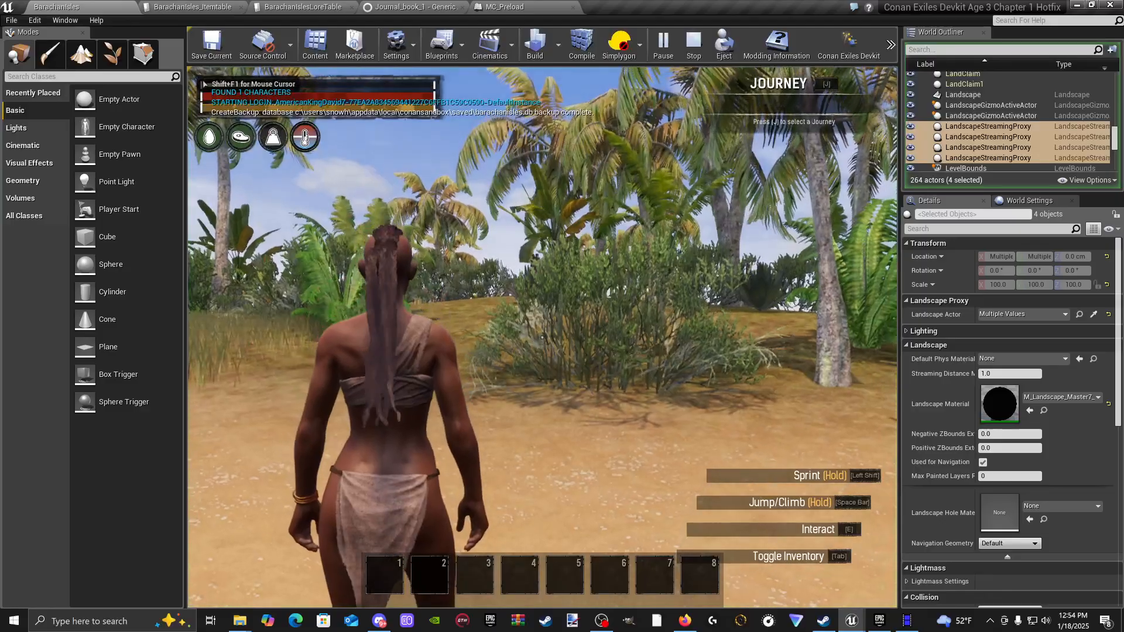
Step: Search the beach for the journal and check the inventory in the play session, and end the session
key(w)
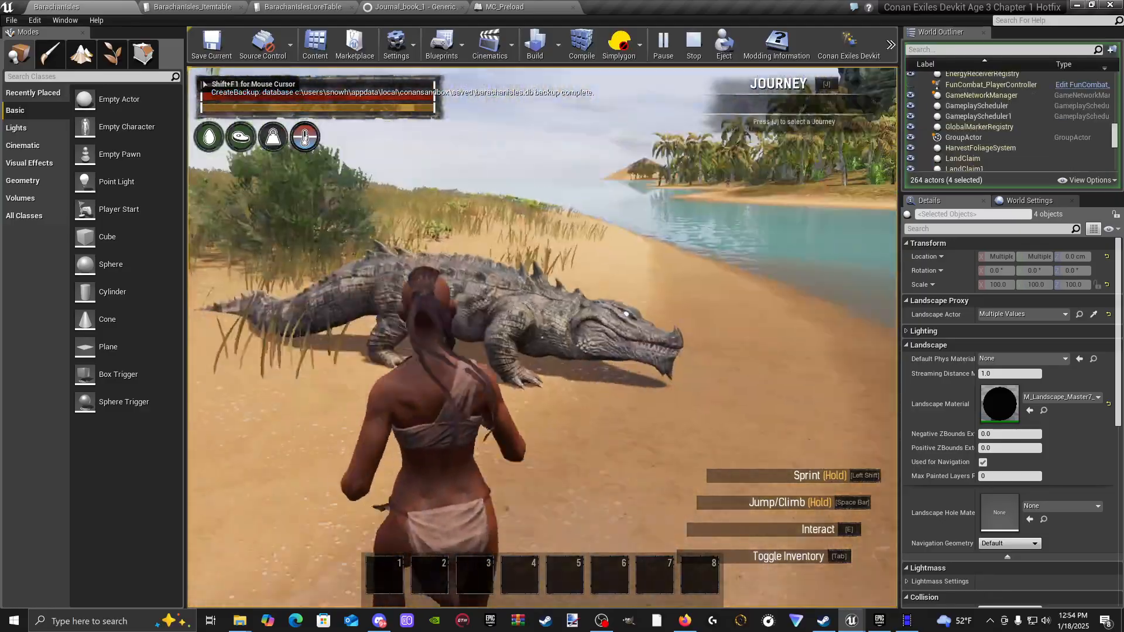
key(shift+w)
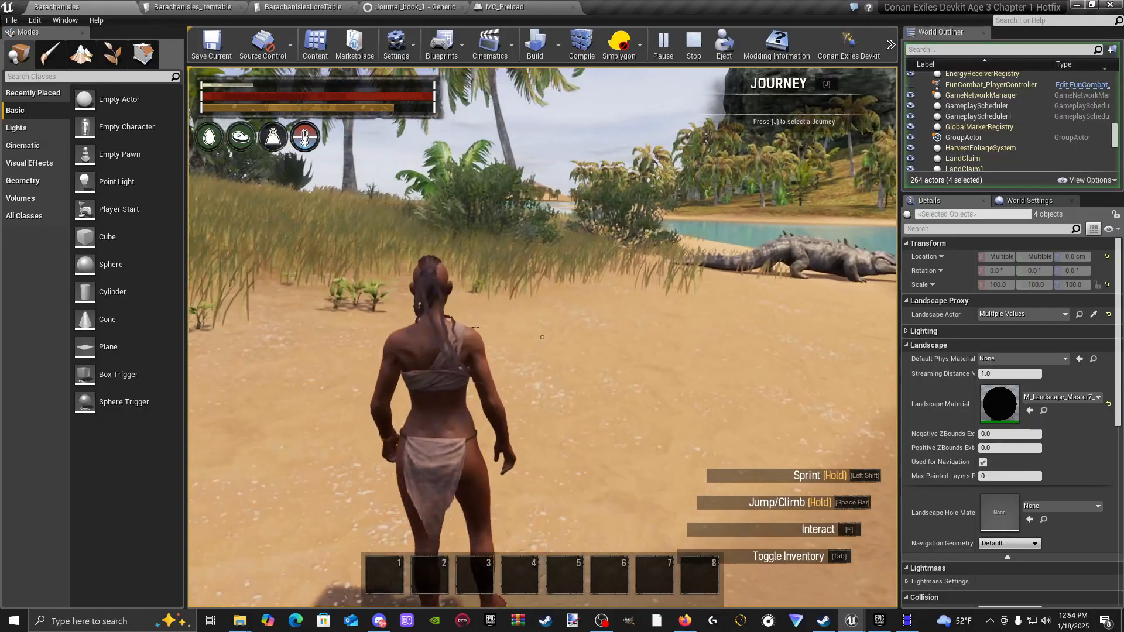
key(Tab)
key(Tab)
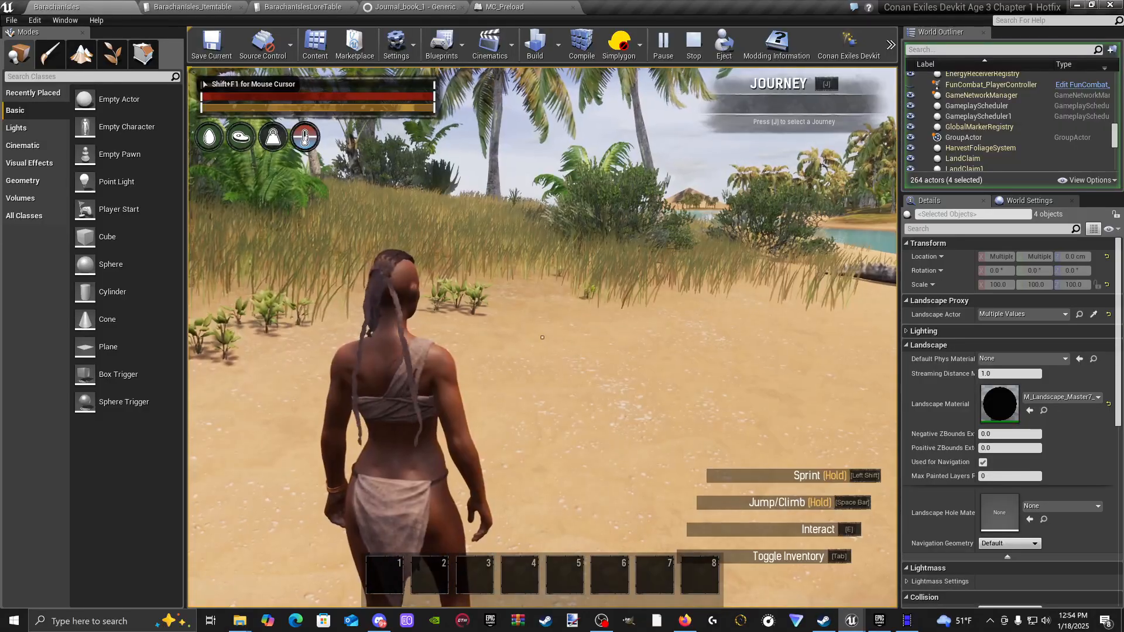
key(Escape)
key(Escape)
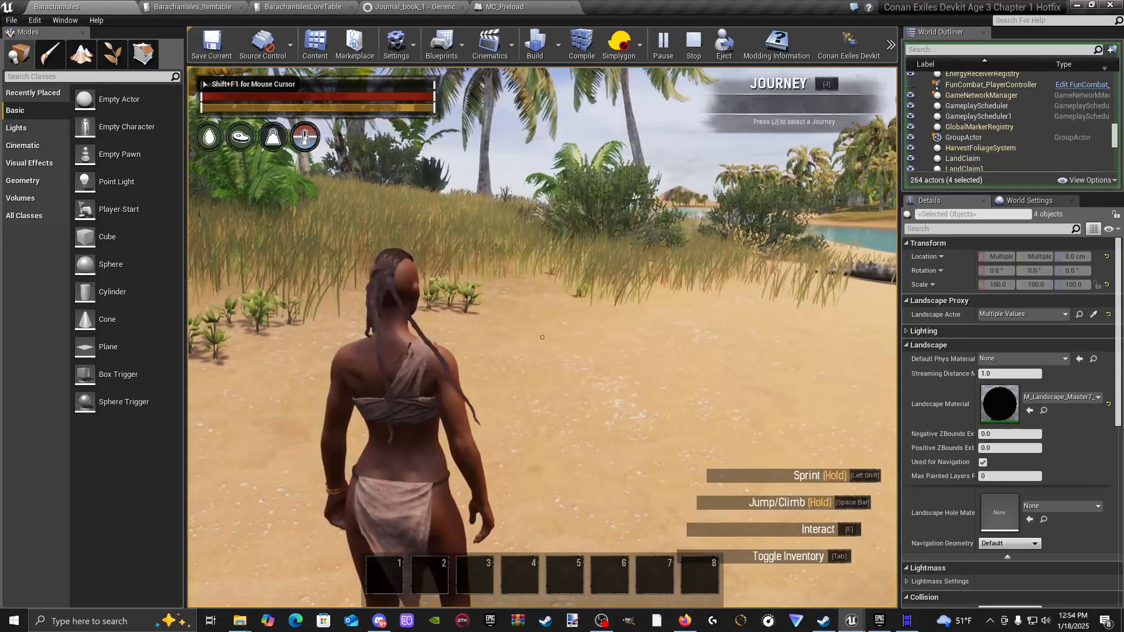
key(shift+F1)
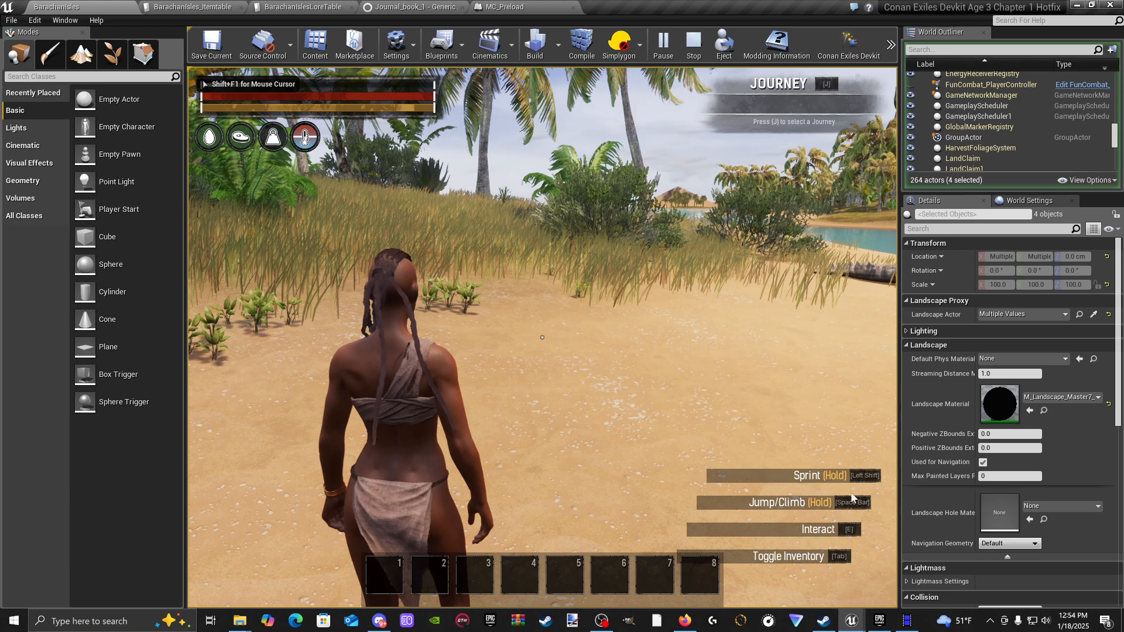
key(Escape)
Step: Set the Lore Item ID of BP_interactable_clientside on the beach to 19740002 and save the level
click(309, 427)
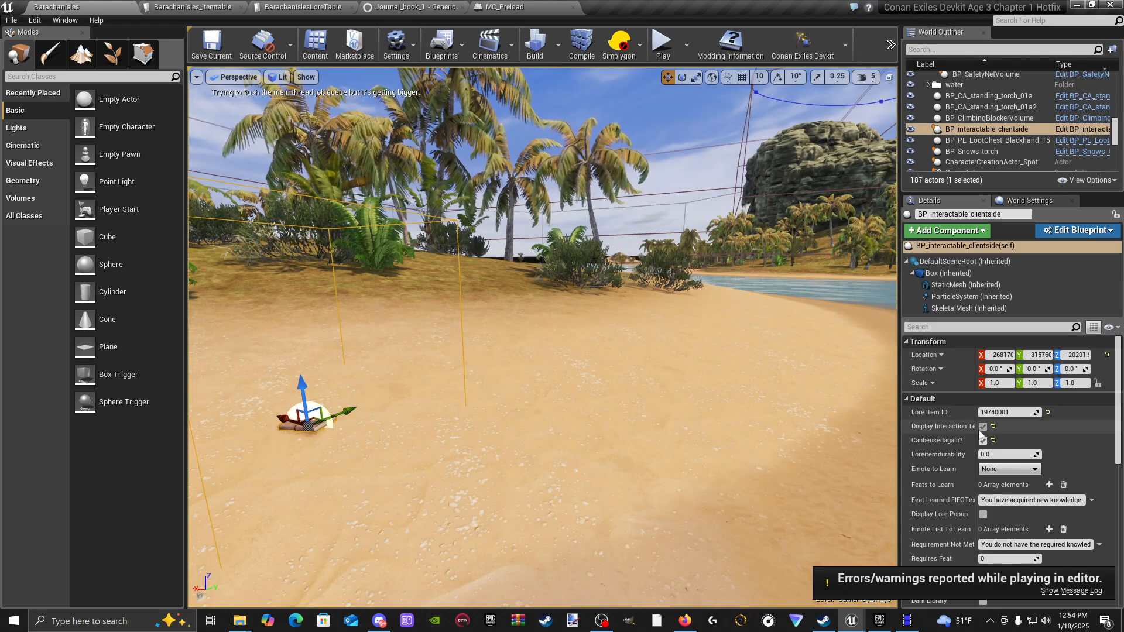
text(19740002)
key(Return)
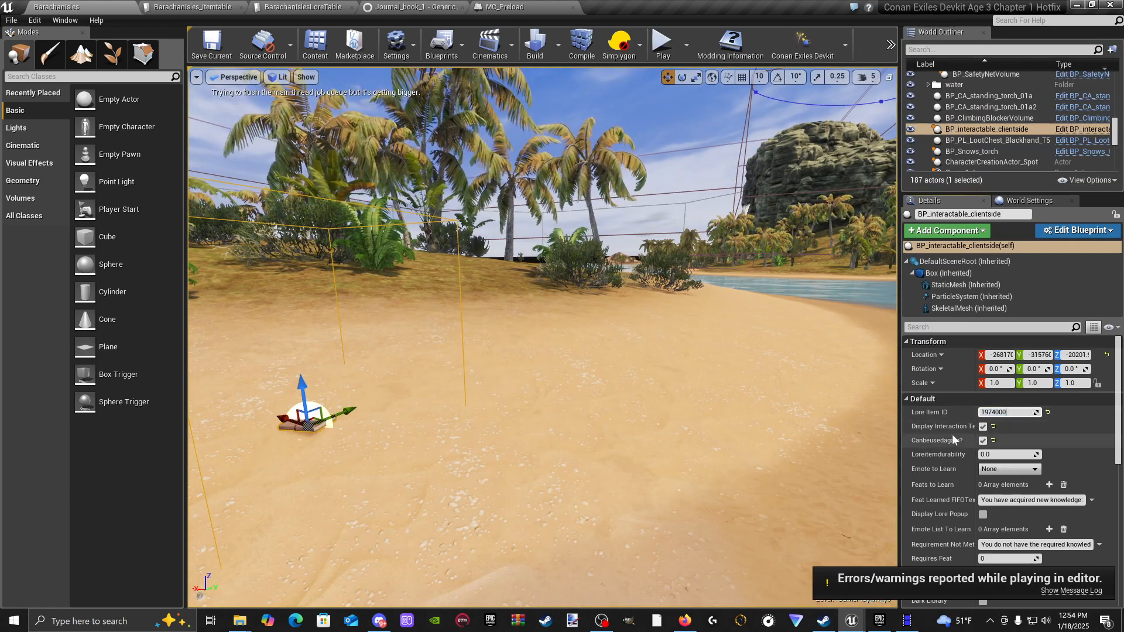
click(211, 44)
Step: Rename The Island Journal #1 row in BarachanIsles_Itemtable to 19740002 and save the table
click(179, 11)
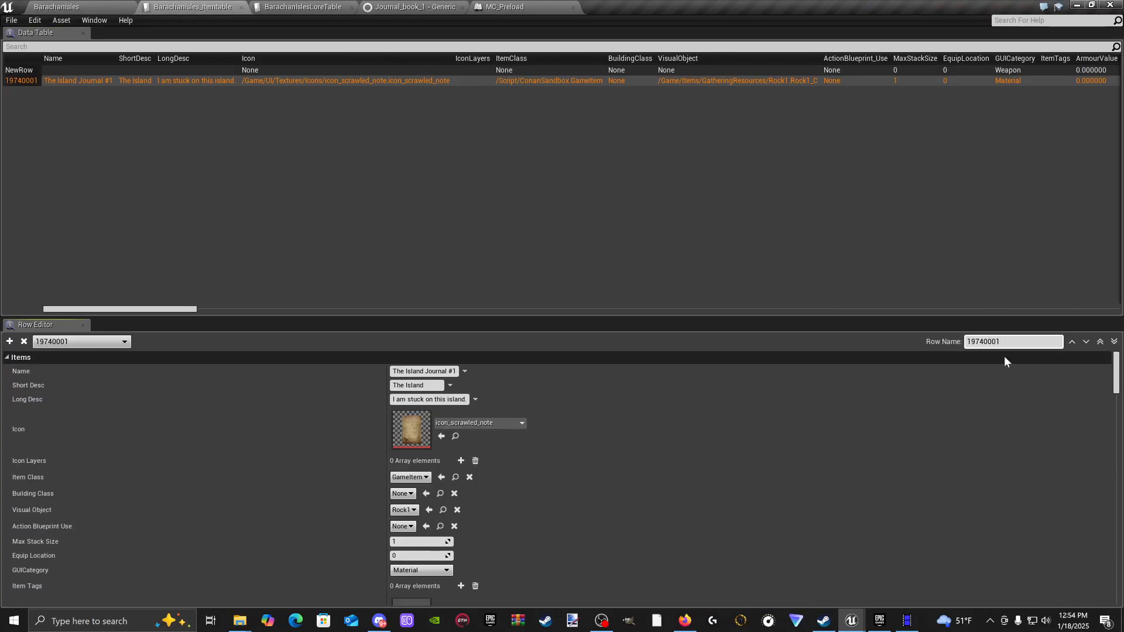
text(2)
key(Return)
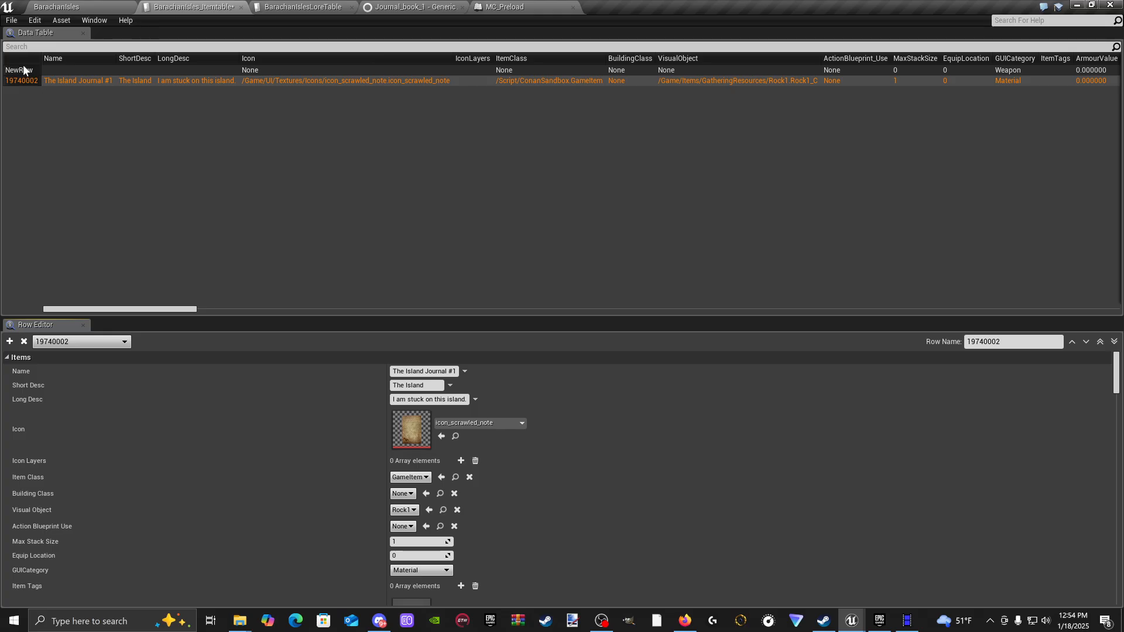
click(11, 21)
click(24, 43)
Step: Rename The Island Journal #1 row in BarachanIslesLoreTable to 19740002 and save the table
click(329, 8)
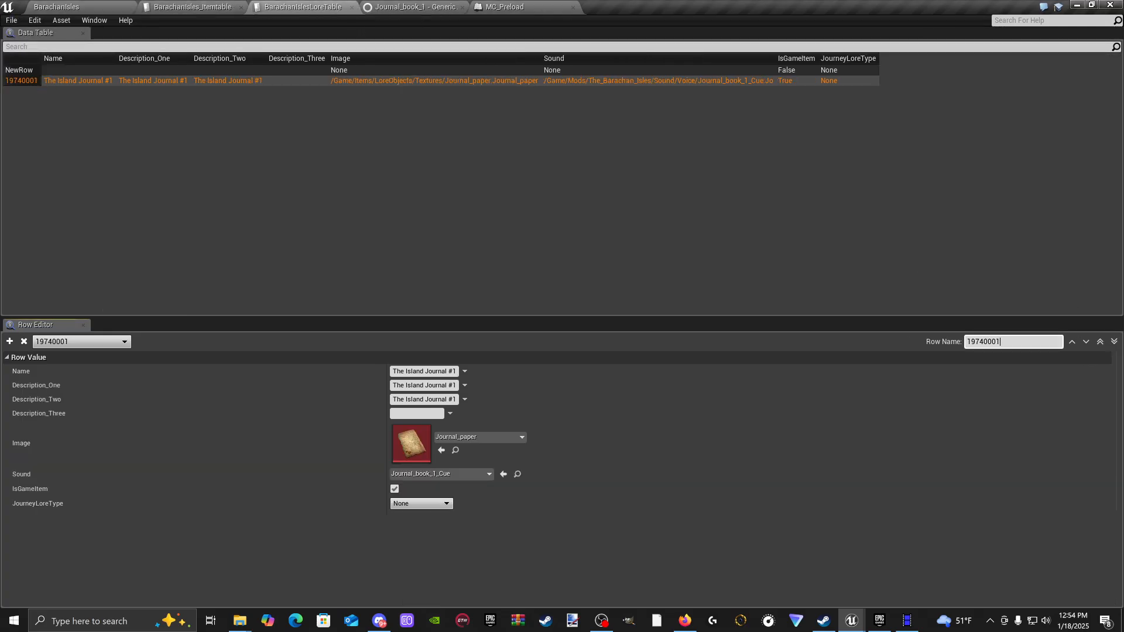
key(BackSpace)
text(2)
key(Return)
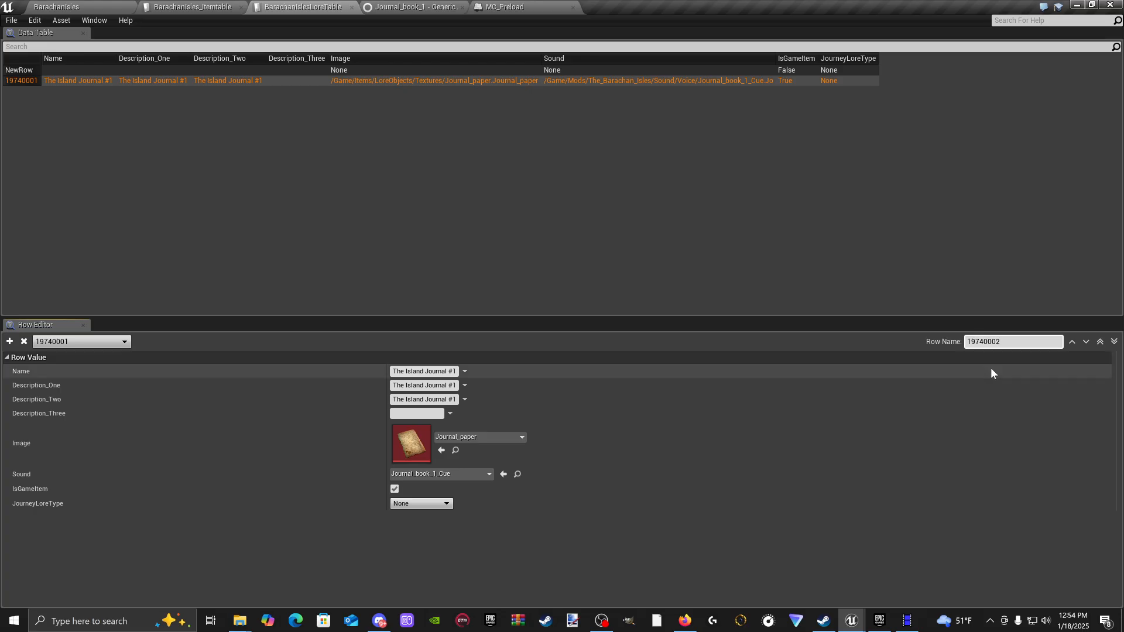
click(11, 21)
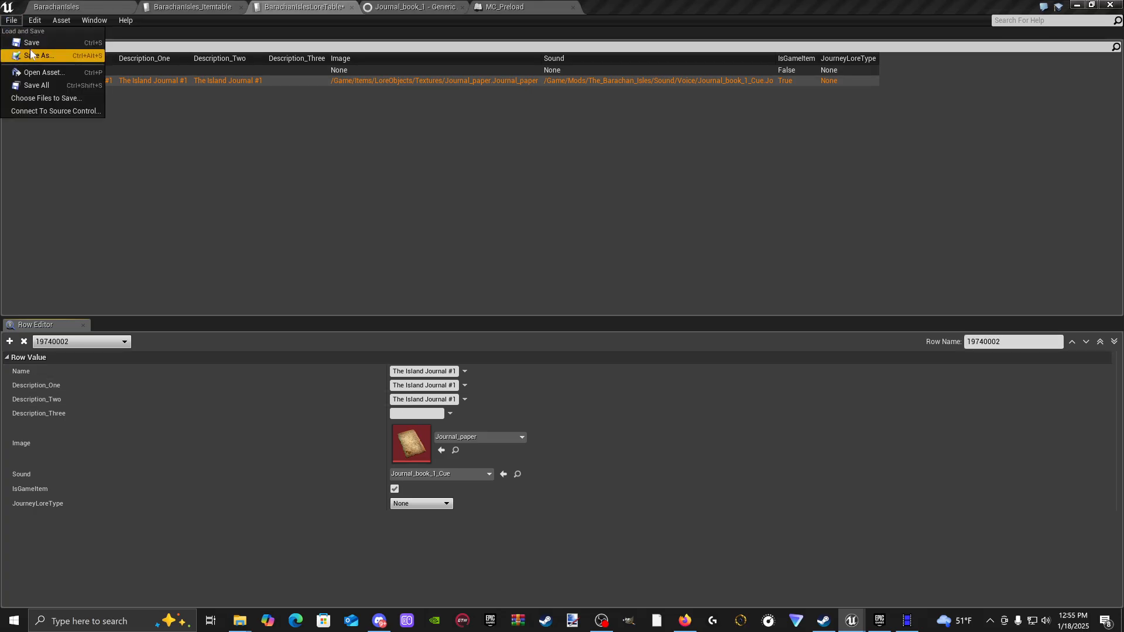
click(23, 56)
Step: Return to the BarachanIsles level and start a play session from the sand near the journal
click(404, 9)
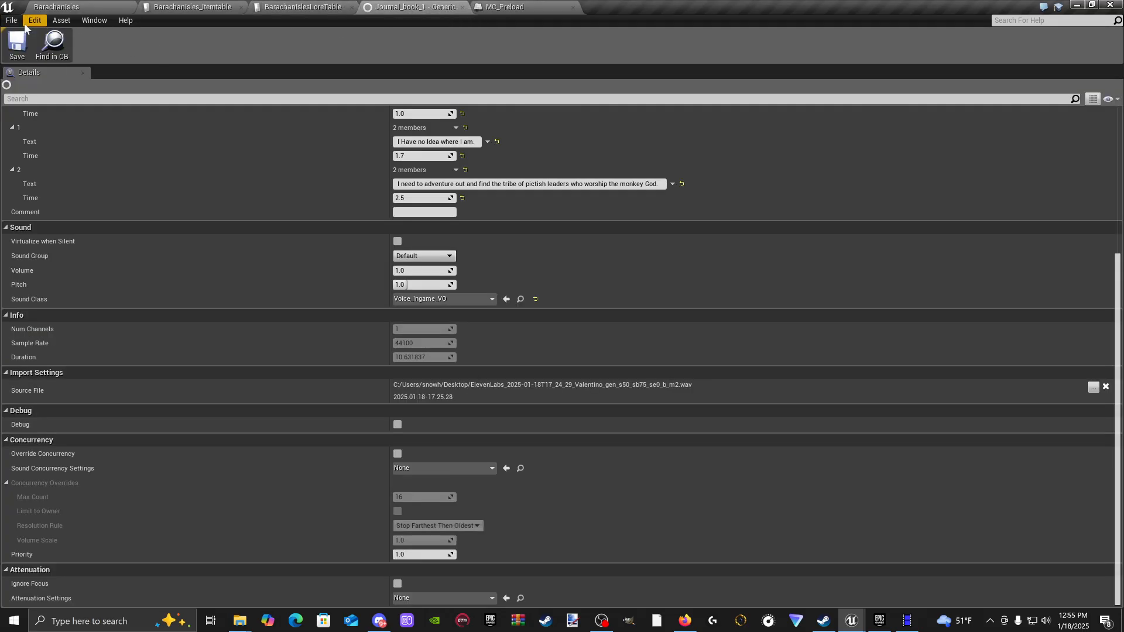
click(61, 7)
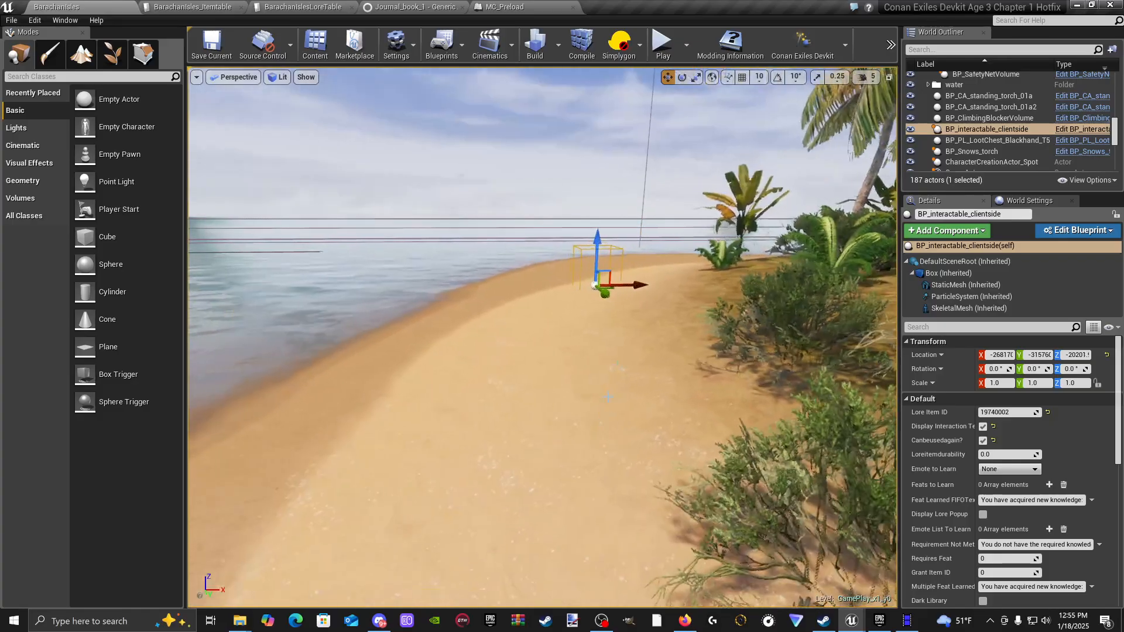
right_click(603, 432)
click(647, 392)
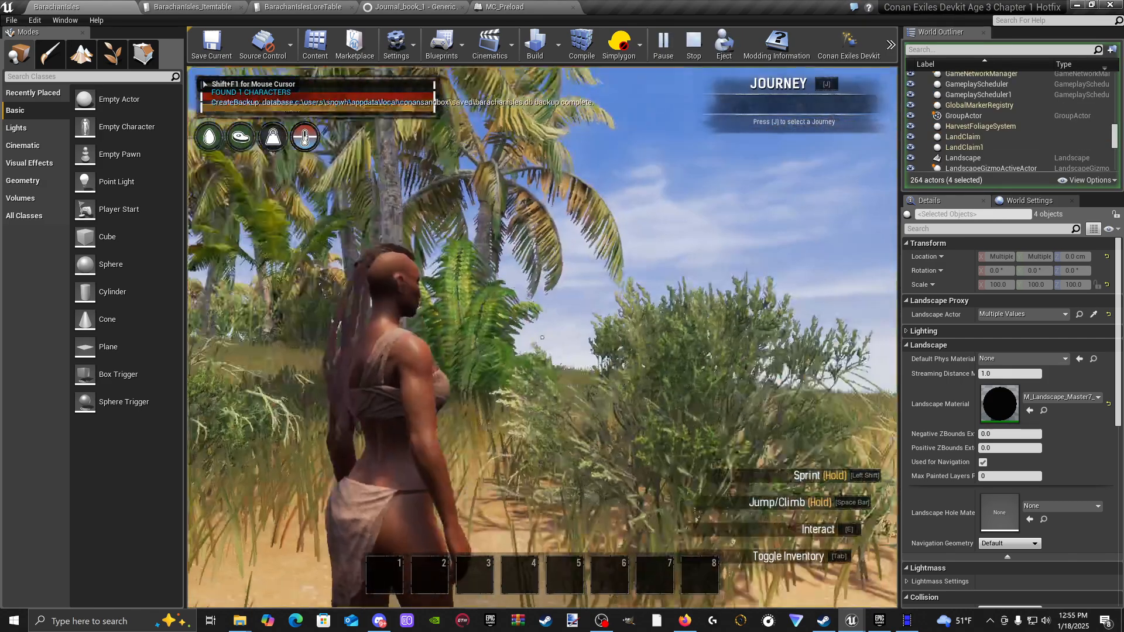
Step: Run to the journal on the beach, interact with it to test the reading, and end the play session
key(shift+w)
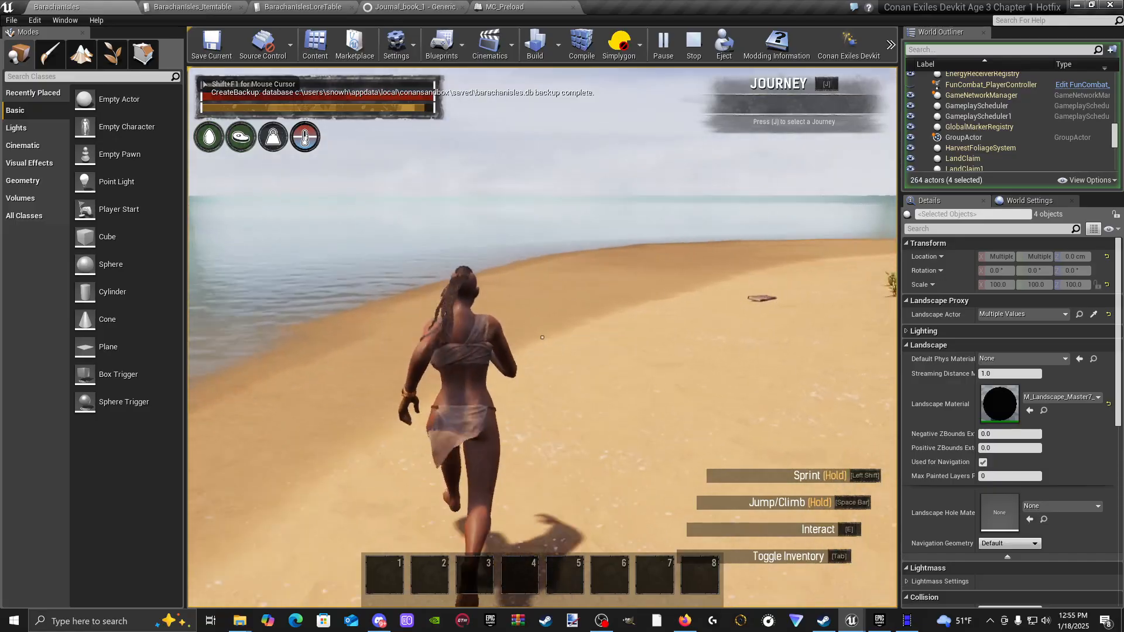
key(shift+w)
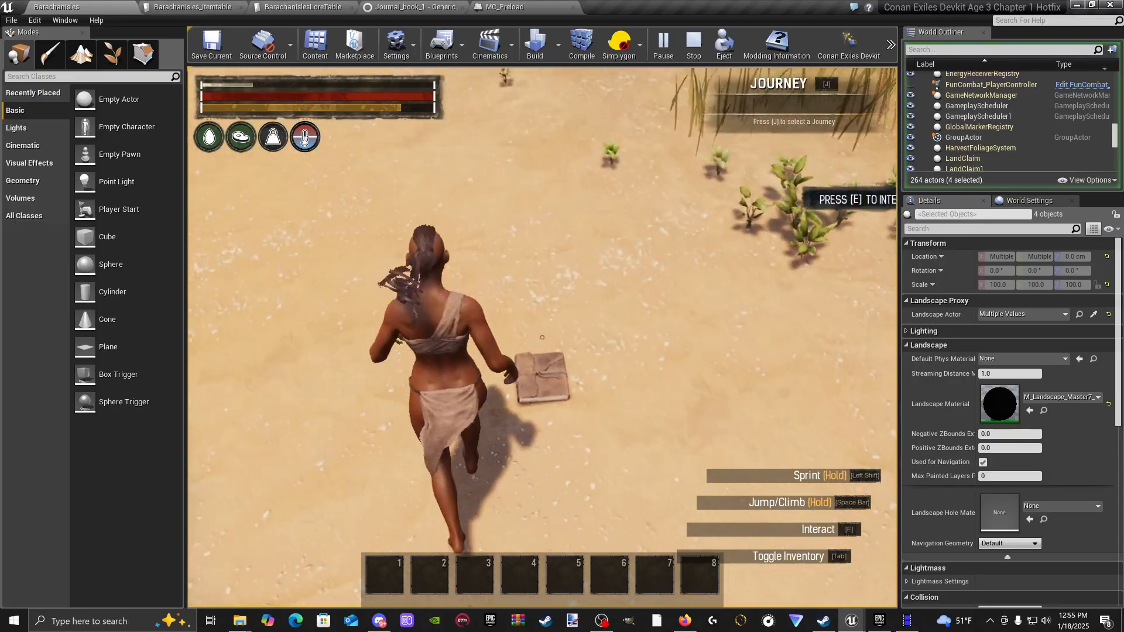
key(e)
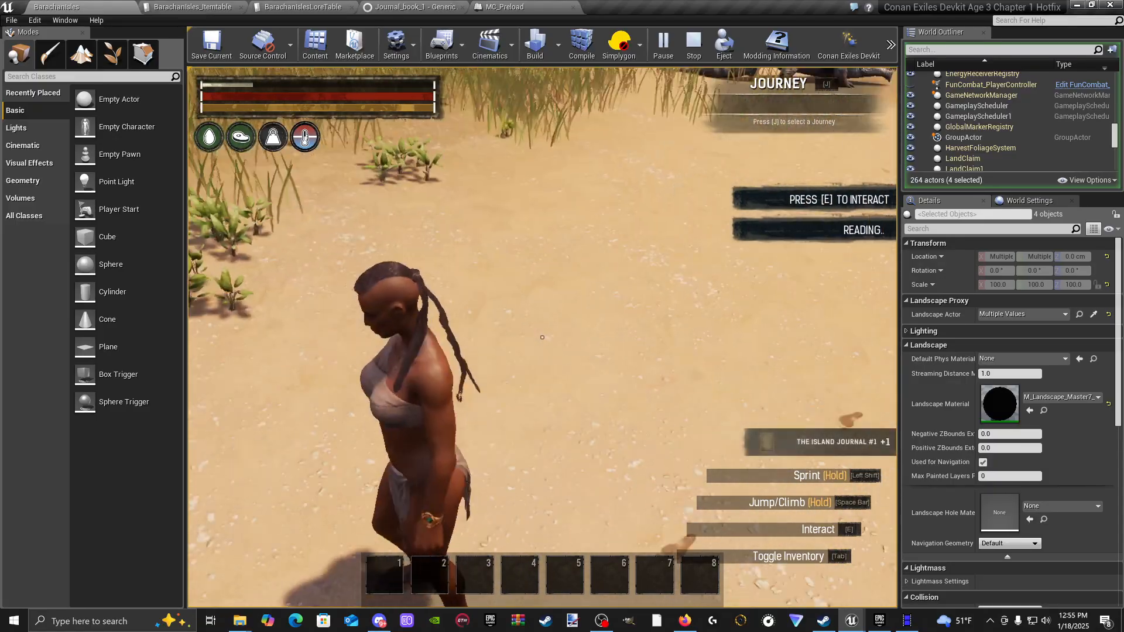
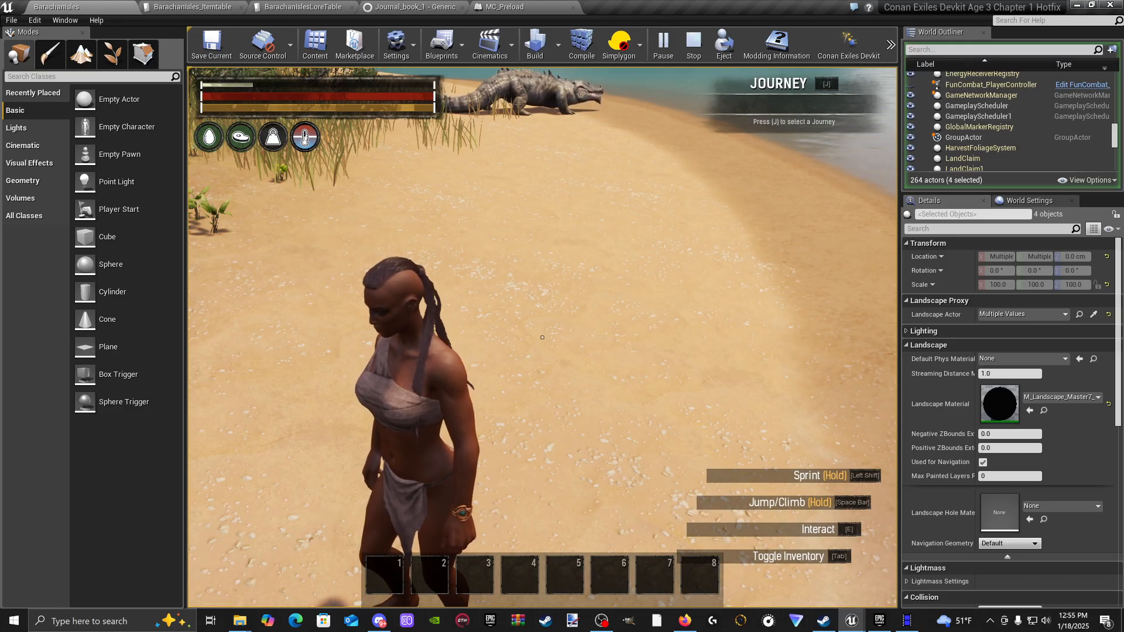
key(shift+w)
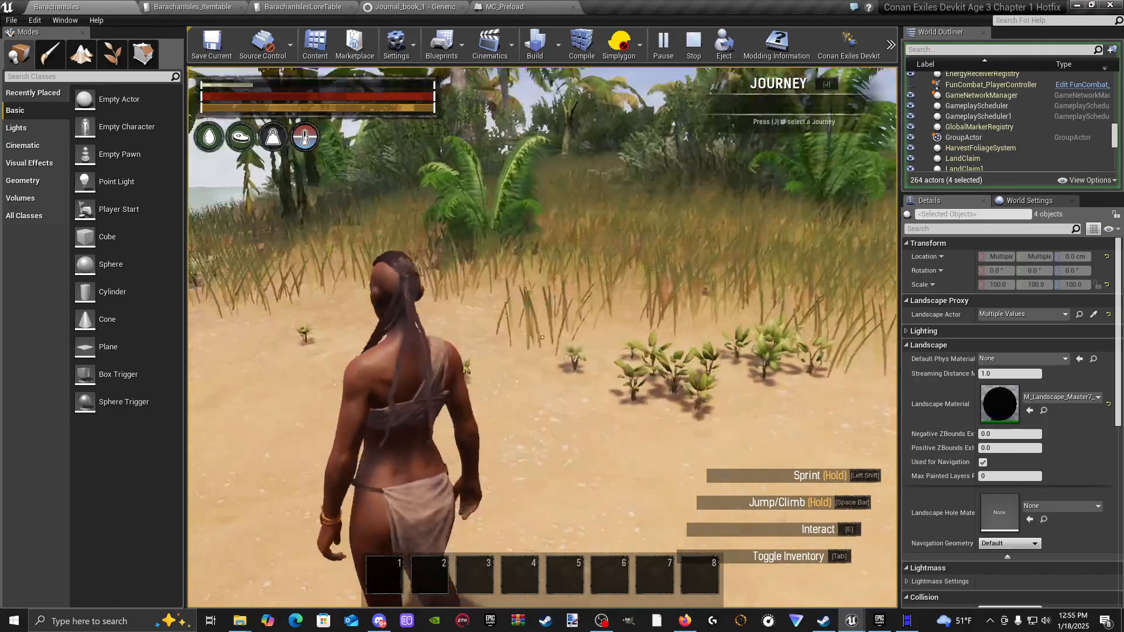
key(w)
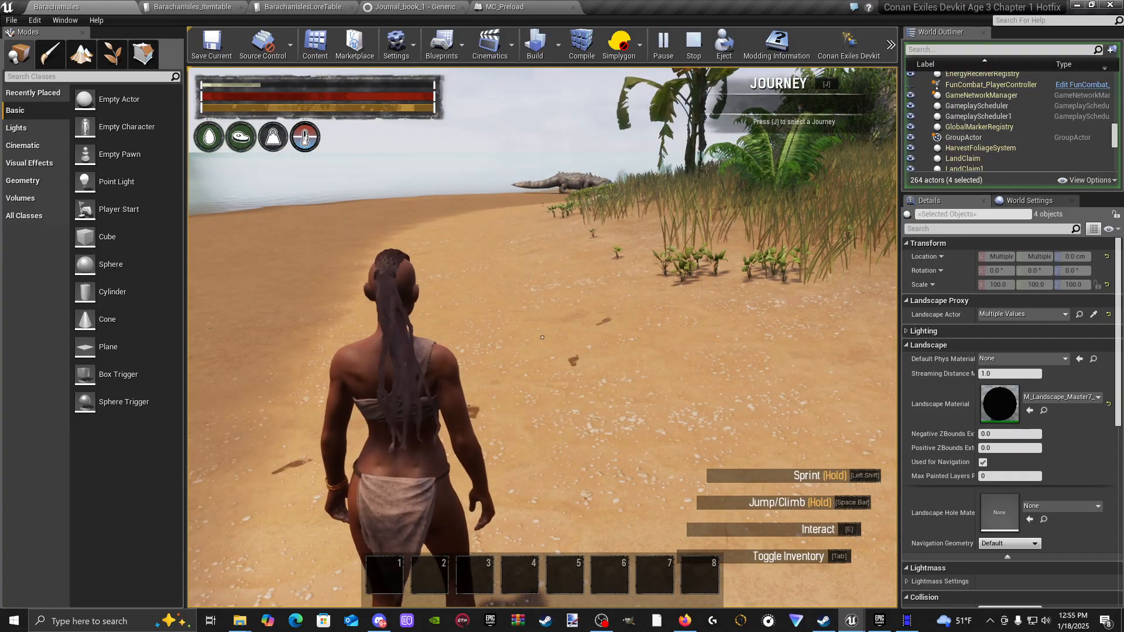
key(shift+F1)
key(Escape)
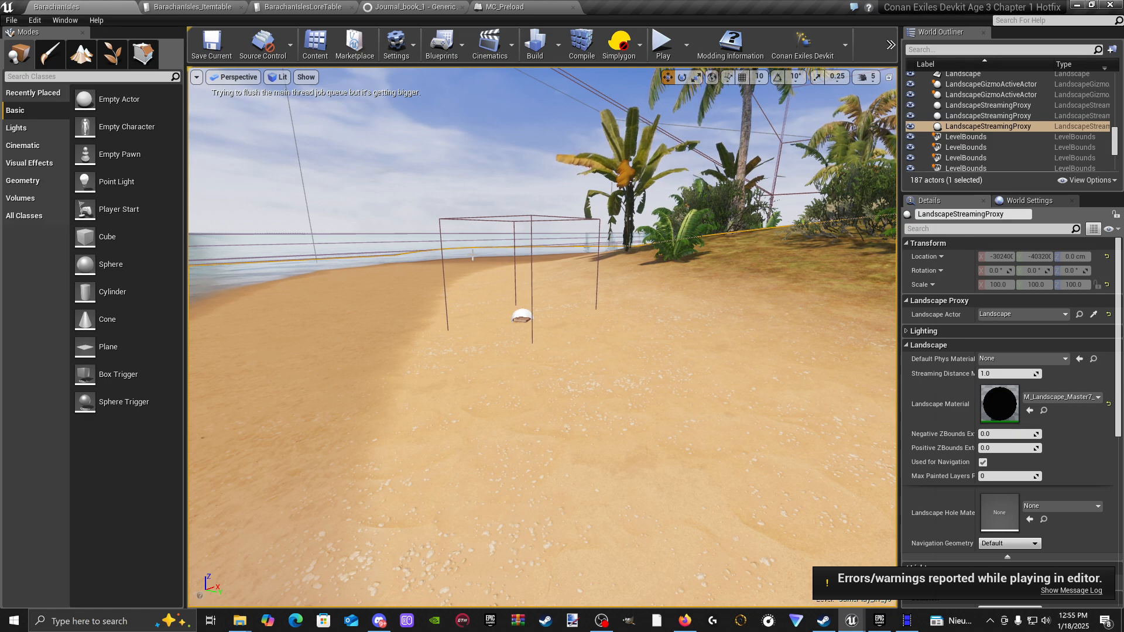
key(w)
right_drag(472, 255, 492, 345)
key(a)
key(d)
key(w)
key(s)
Step: Set the first two subtitle times of the Journal_book_1 sound to 2.0 and 2.7 and save the asset
click(409, 8)
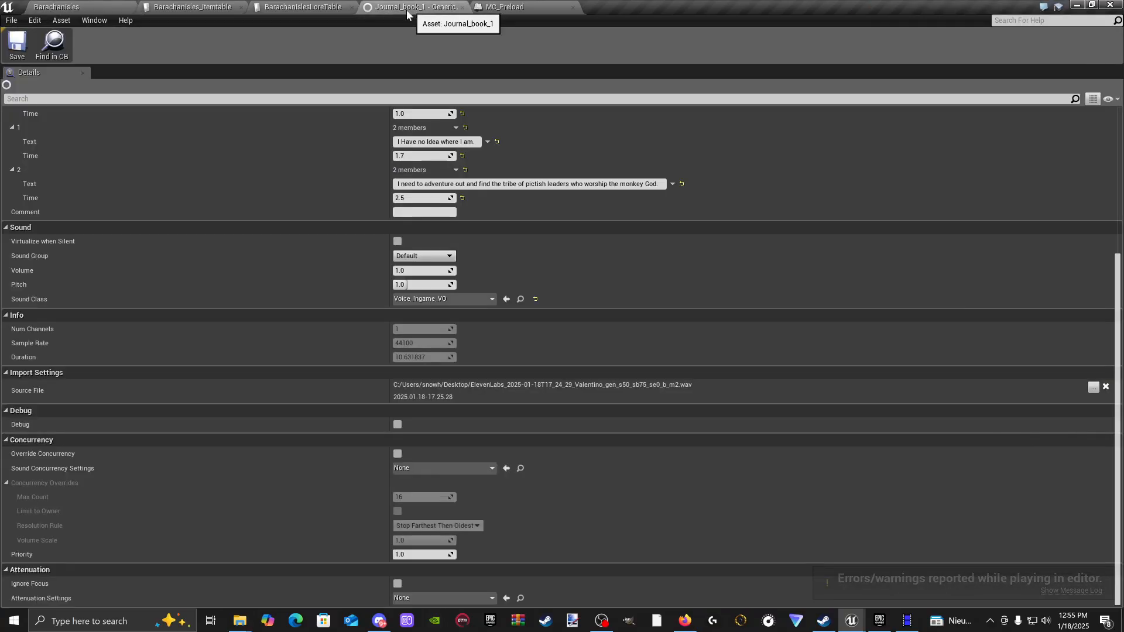
scroll(435, 253, up, 3)
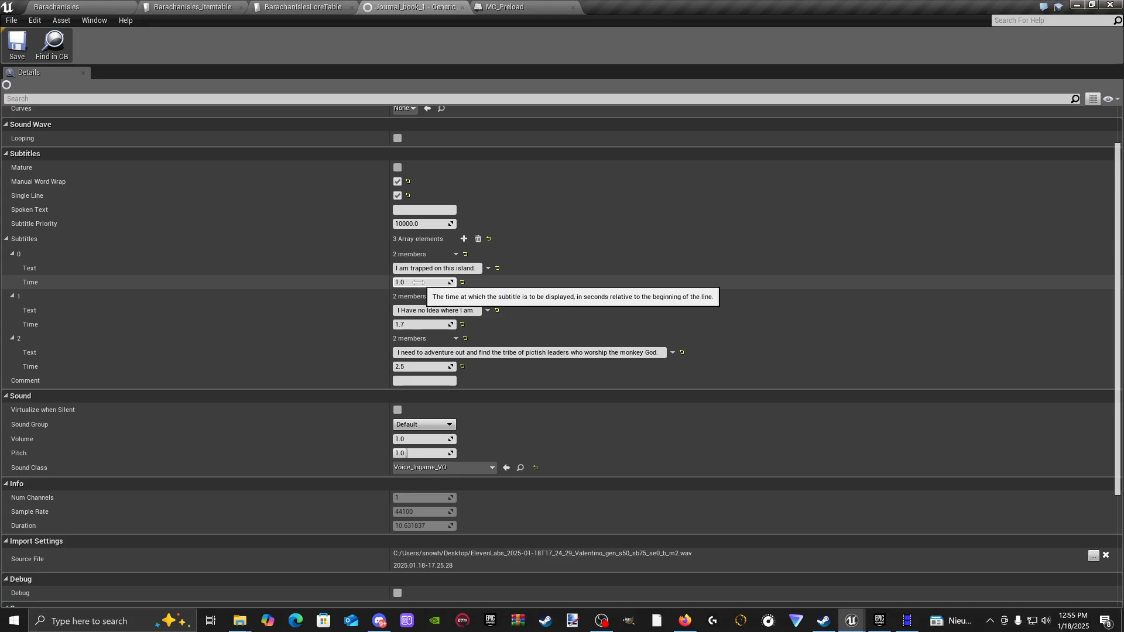
click(418, 282)
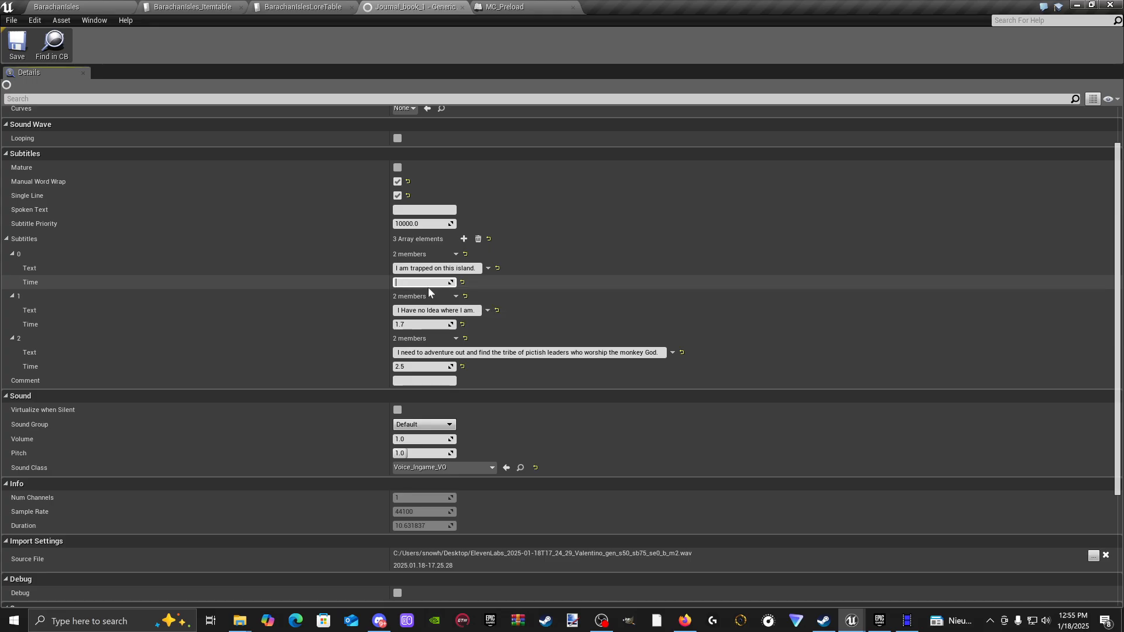
text(2)
key(Return)
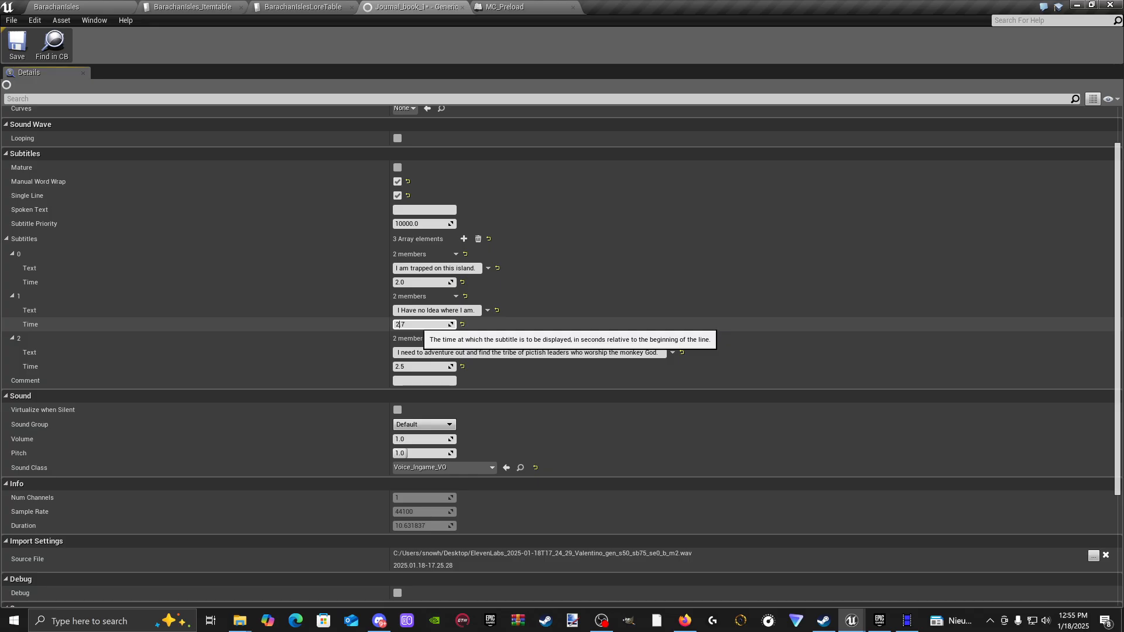
key(Return)
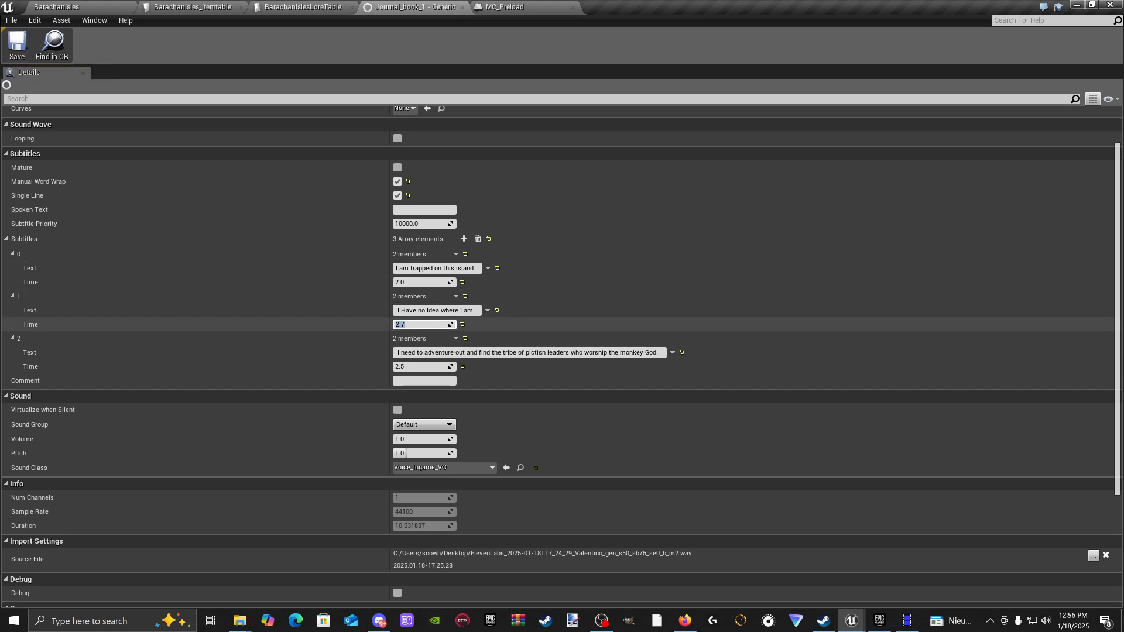
click(653, 419)
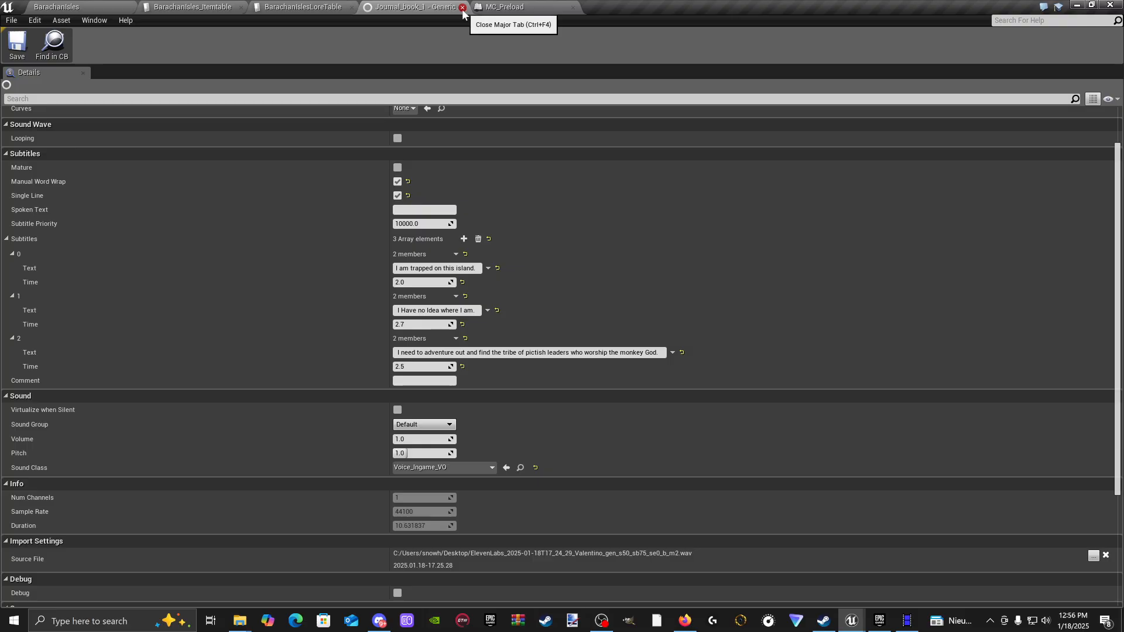
Step: Start a play session from the beach beside the journal and inspect The Island Journal #1 in the character's inventory
click(88, 7)
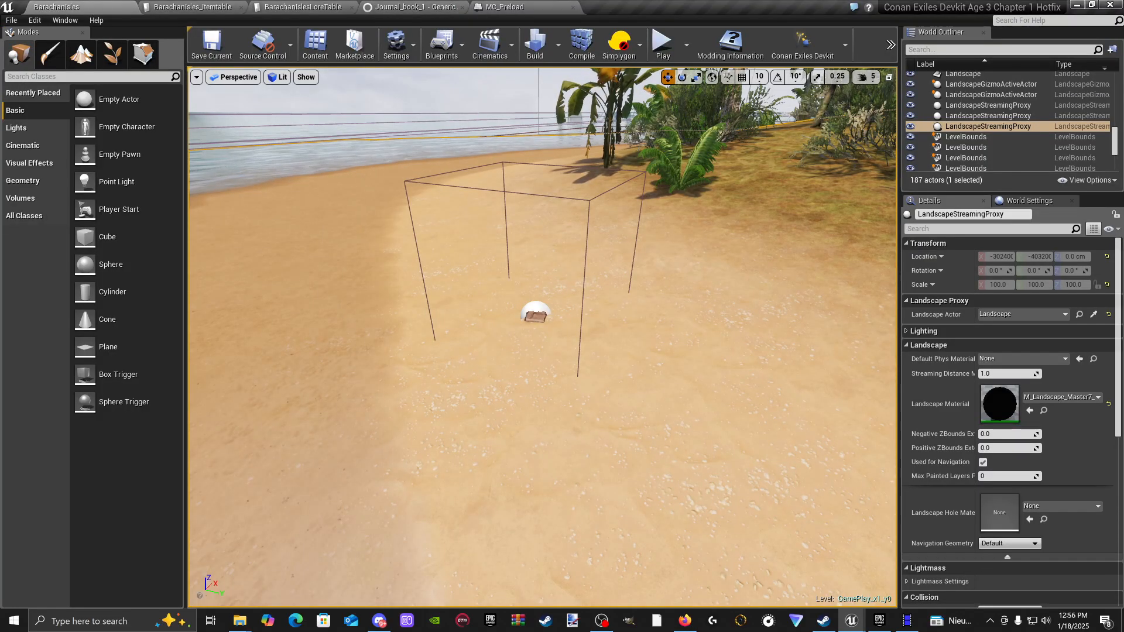
right_drag(541, 337, 521, 321)
key(s)
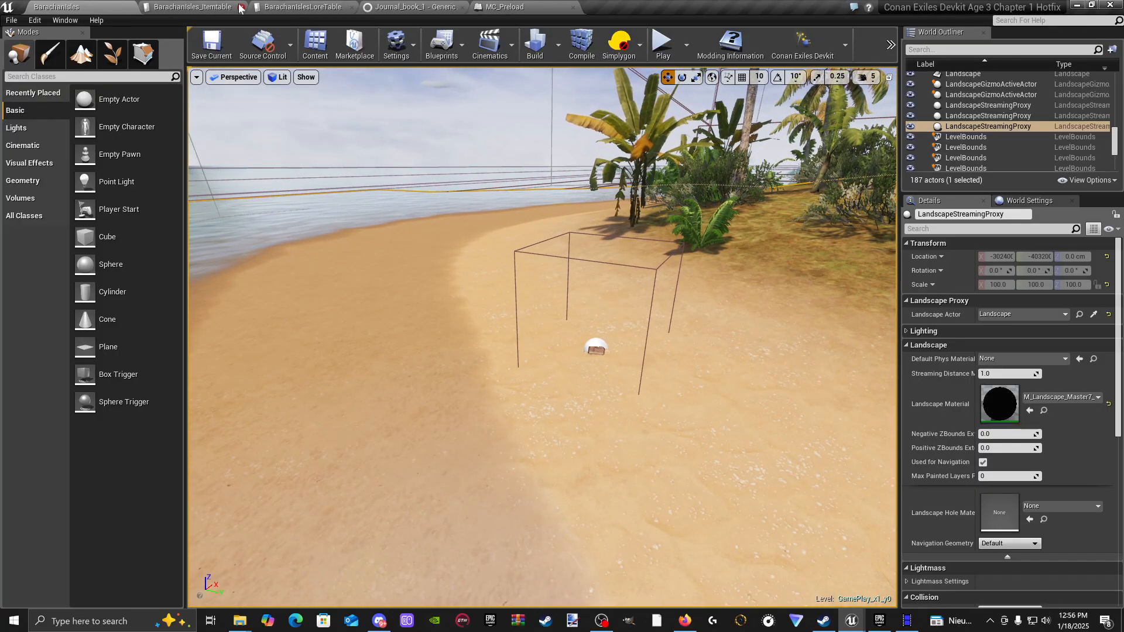
right_drag(541, 336, 500, 296)
key(a)
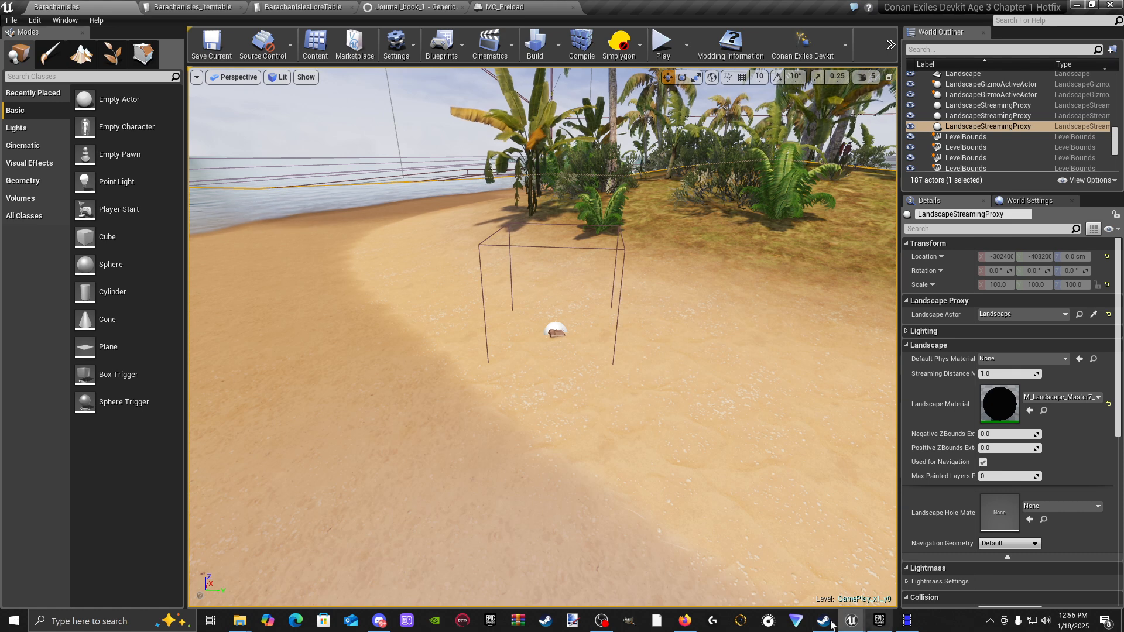
mouse_move(849, 627)
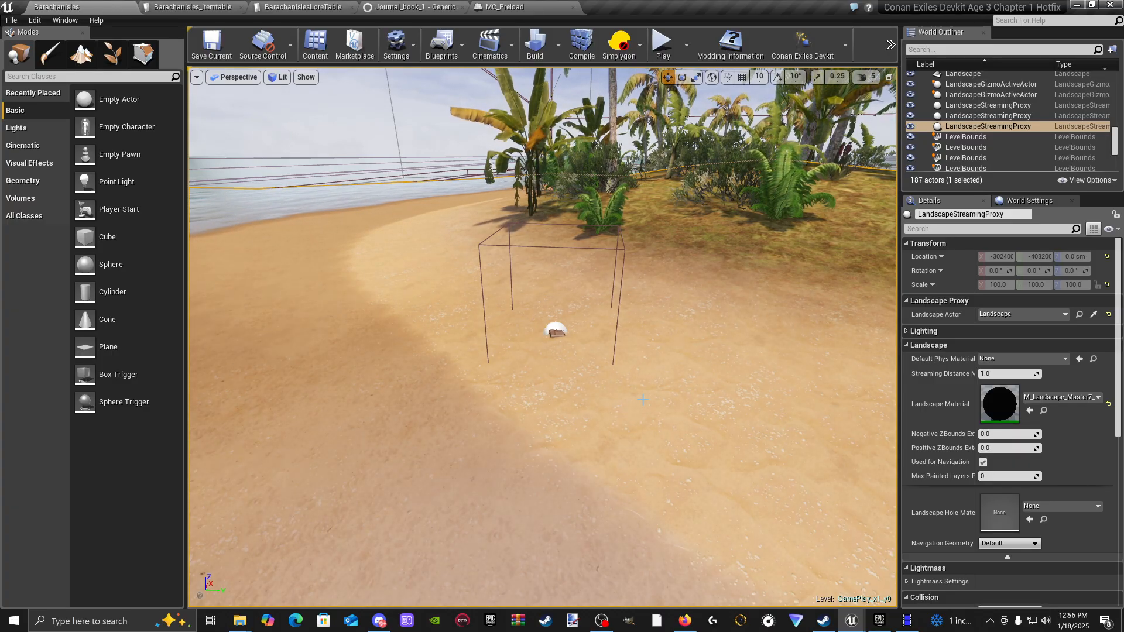
right_drag(642, 400, 690, 363)
right_click(556, 474)
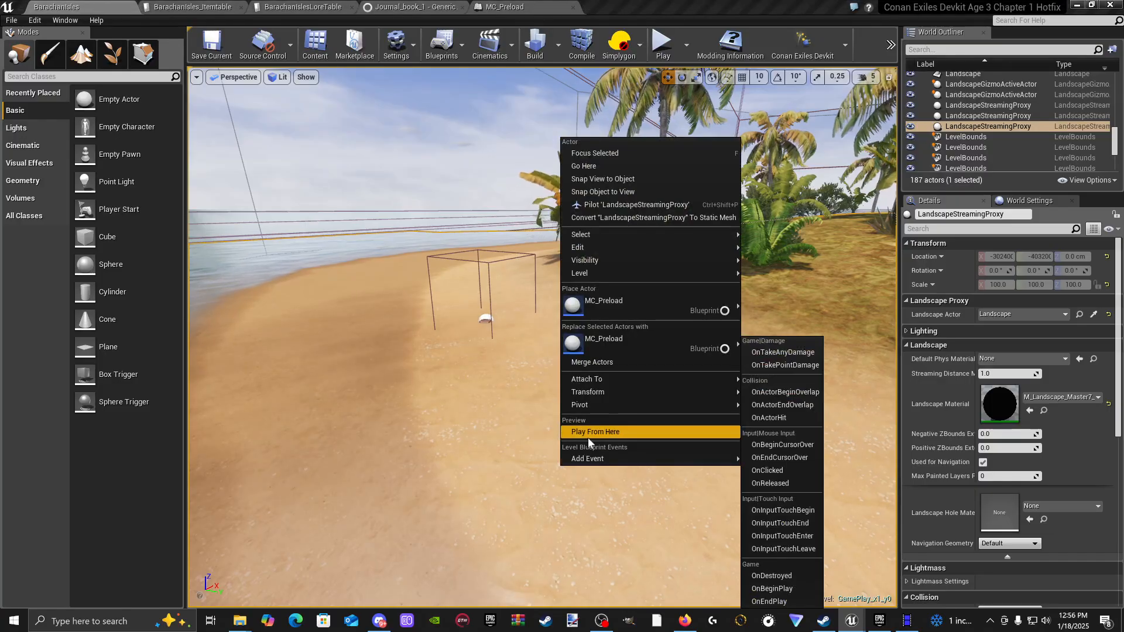
click(590, 430)
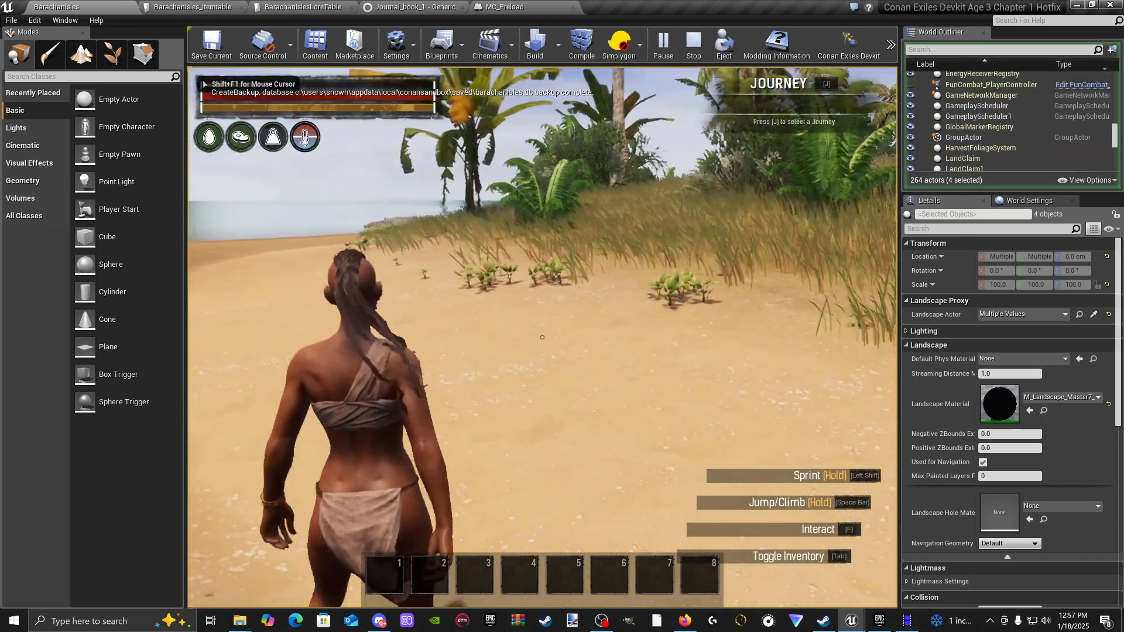
key(Tab)
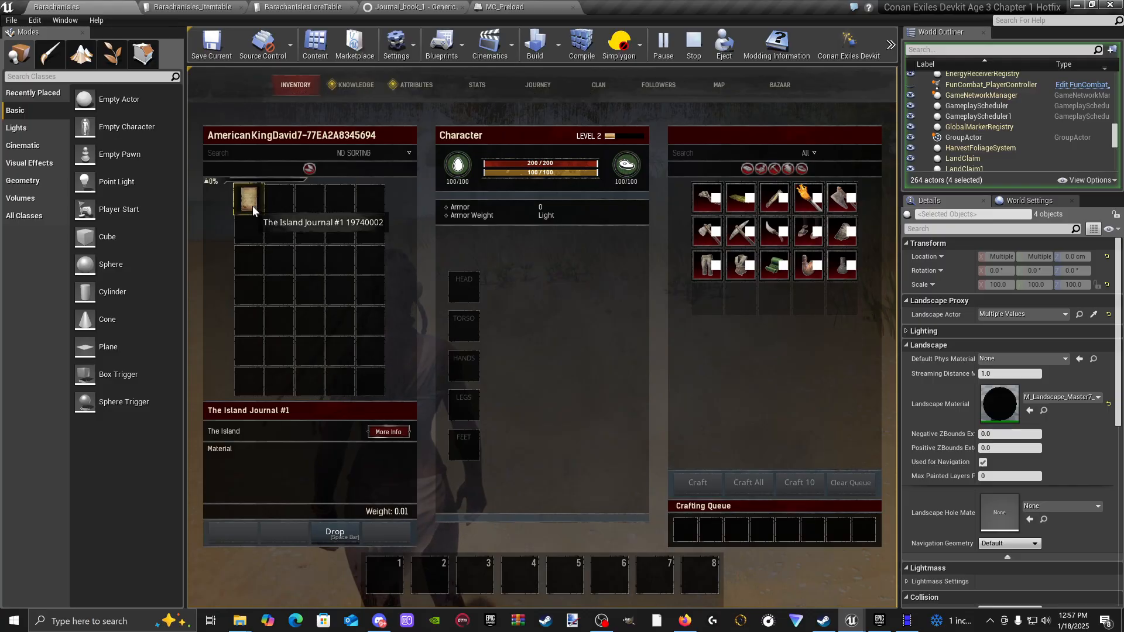
Step: Read the full description of The Island Journal #1 in the character's inventory and end the play session
click(251, 206)
click(254, 199)
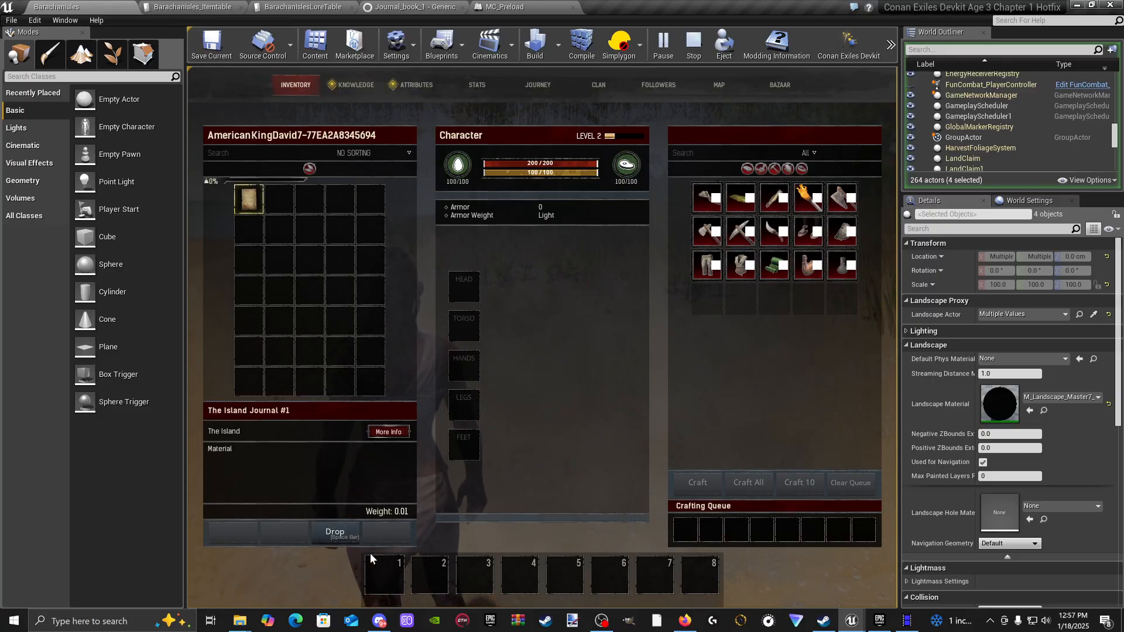
click(250, 200)
click(250, 199)
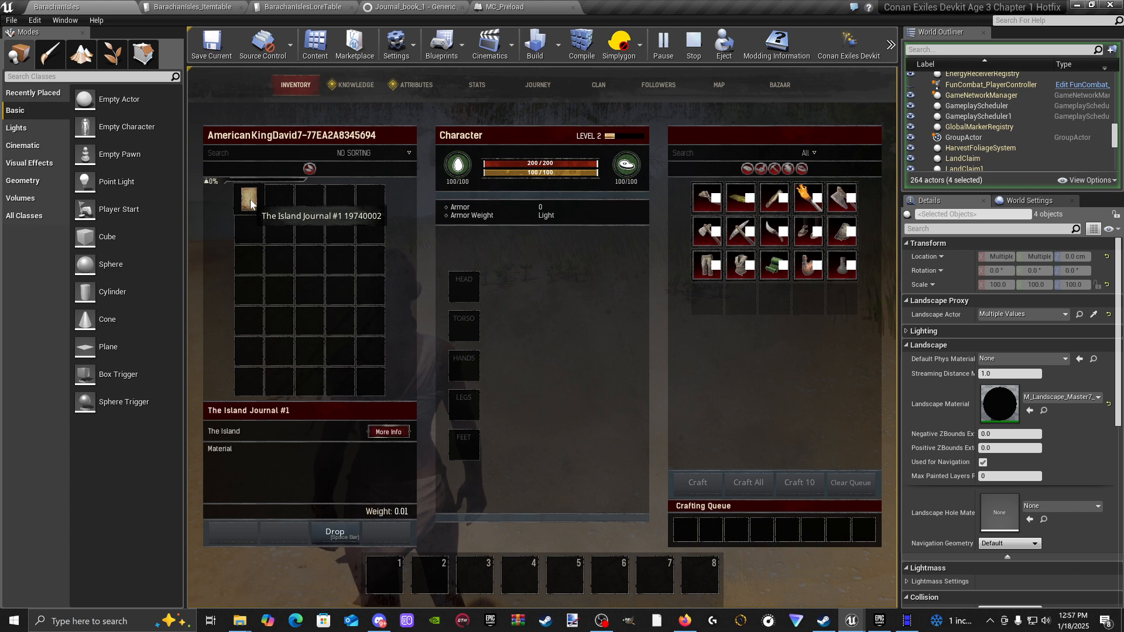
click(397, 432)
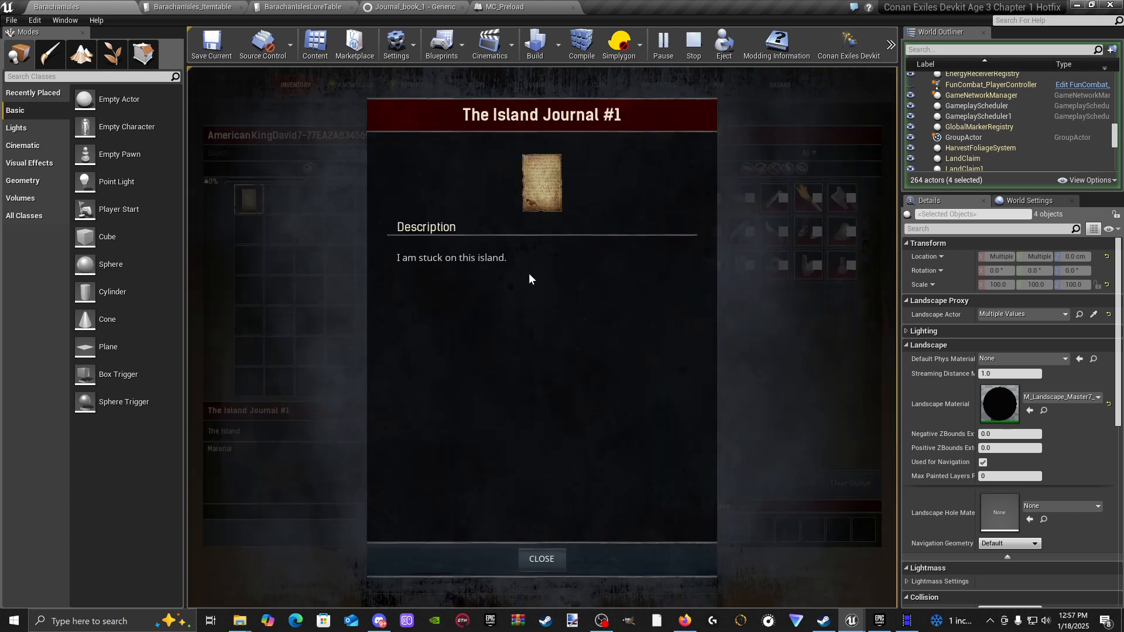
click(551, 558)
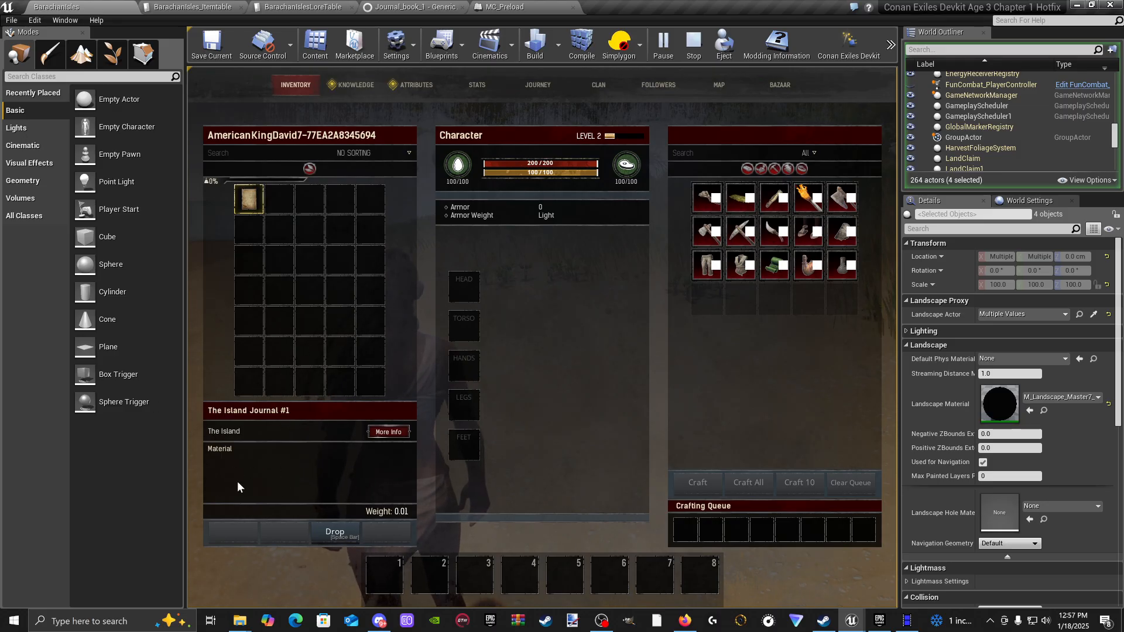
click(391, 433)
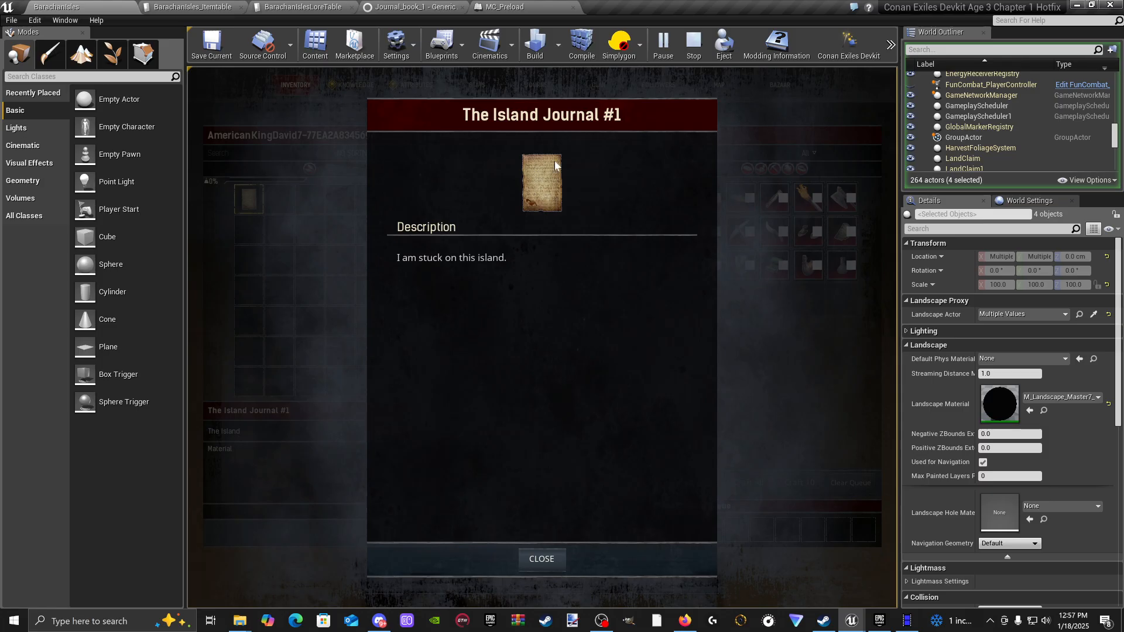
click(549, 559)
key(Tab)
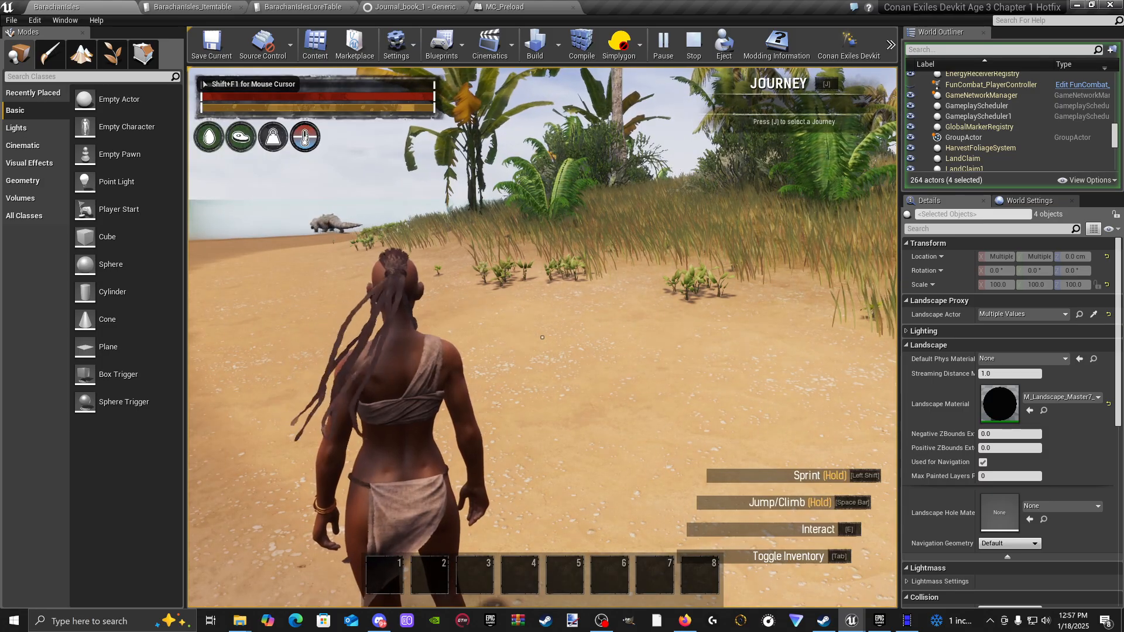
key(Tab)
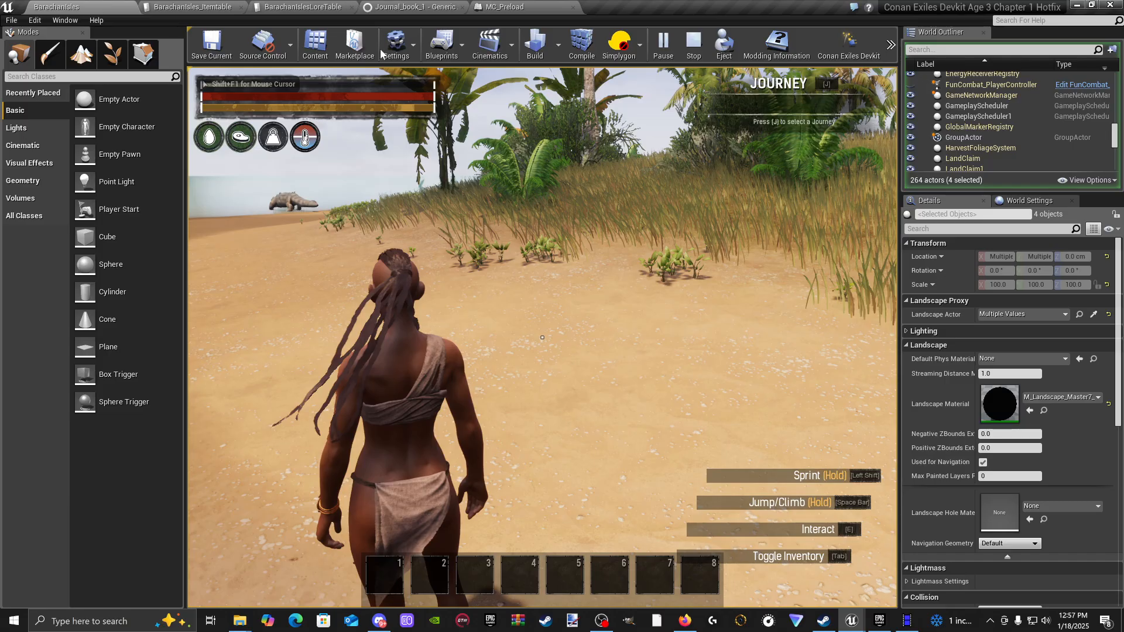
key(Escape)
Step: Set Description_Three of row 19740002 in BarachanIslesLoreTable to The Island Journal #1 by copying Description_Two, and save the table
click(192, 6)
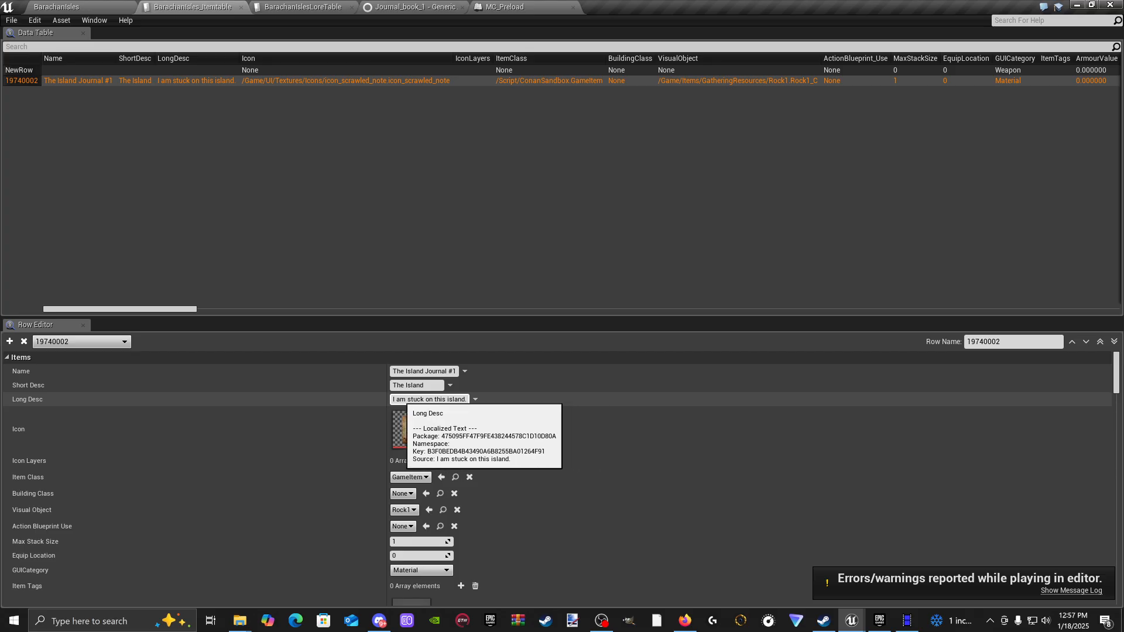
click(303, 7)
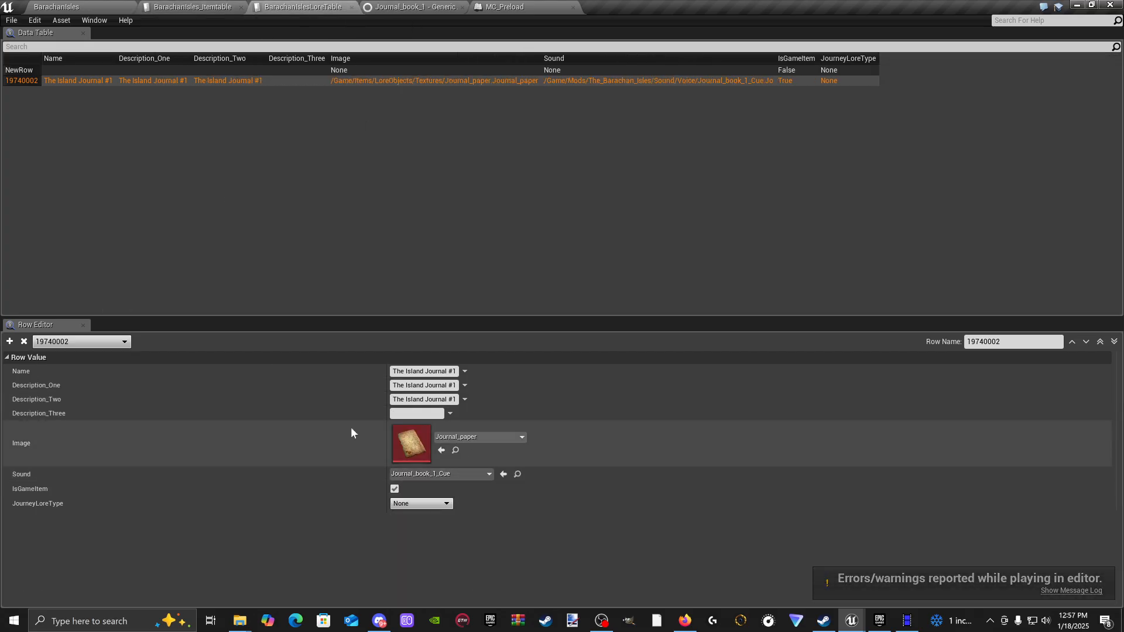
click(417, 414)
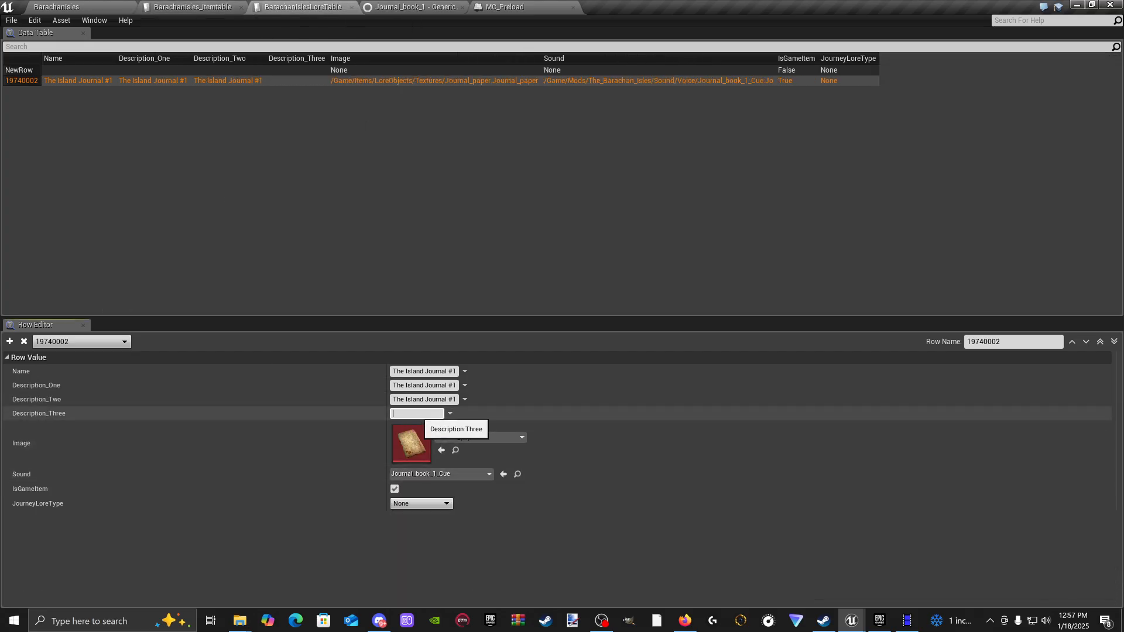
click(440, 399)
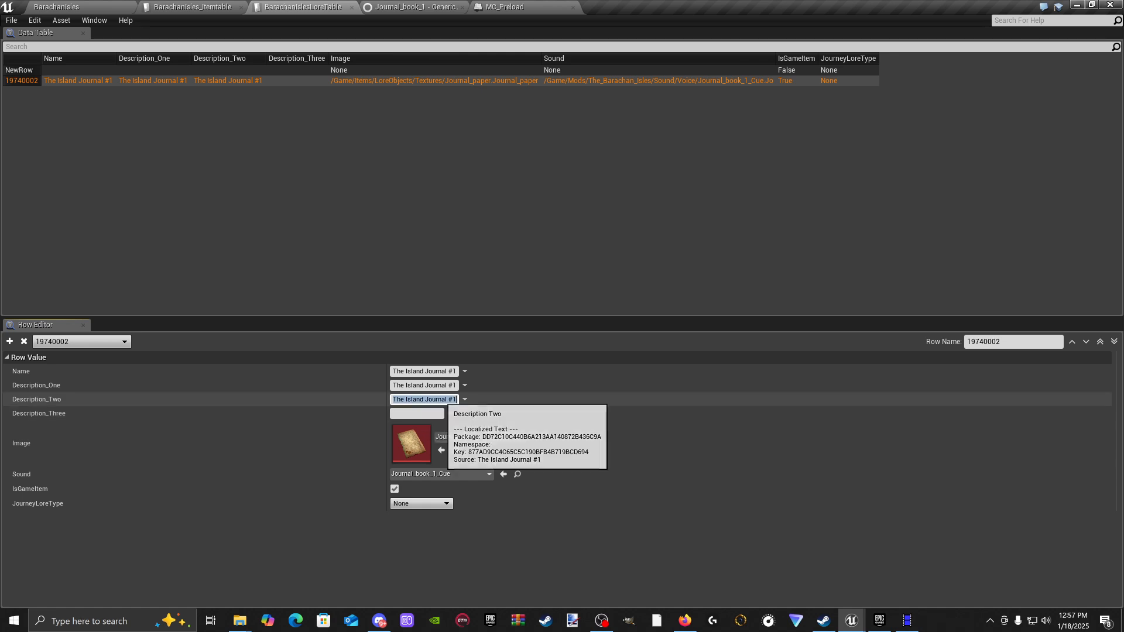
right_click(440, 399)
click(462, 430)
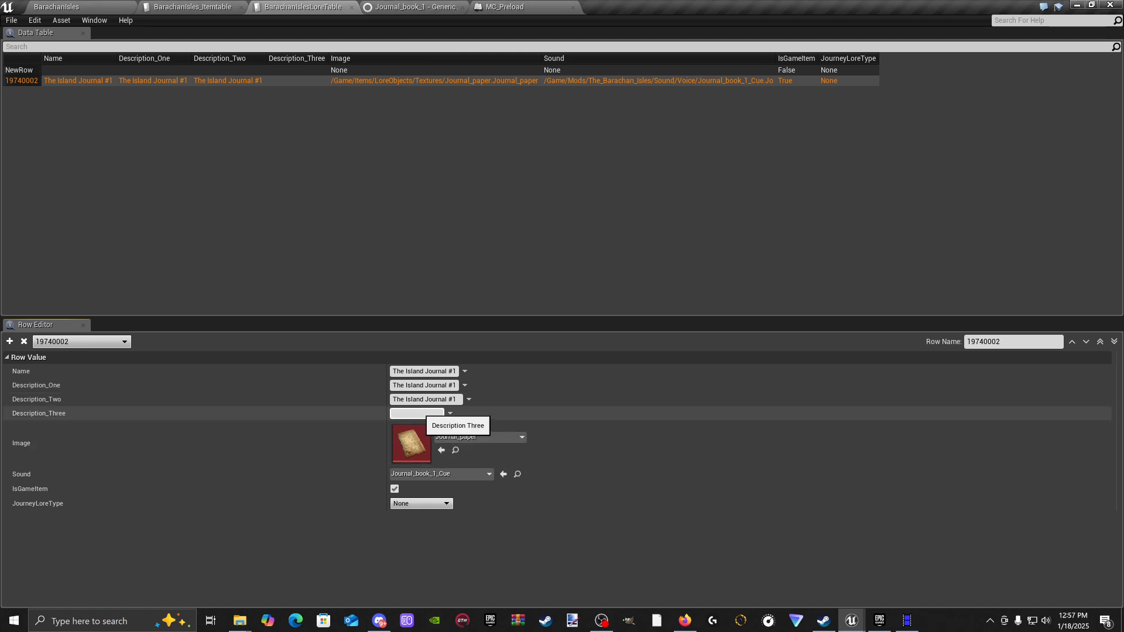
key(ctrl+v)
key(Return)
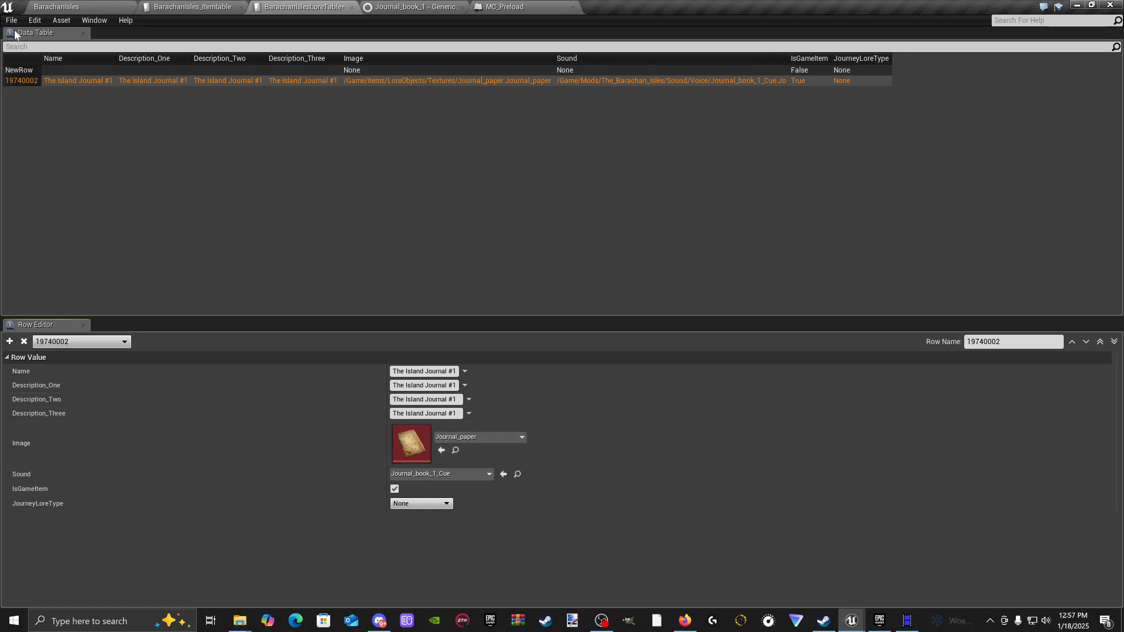
click(11, 20)
click(20, 40)
Step: Start a play session from the beach in the BarachanIsles level and read the inventory journal's full description
click(105, 7)
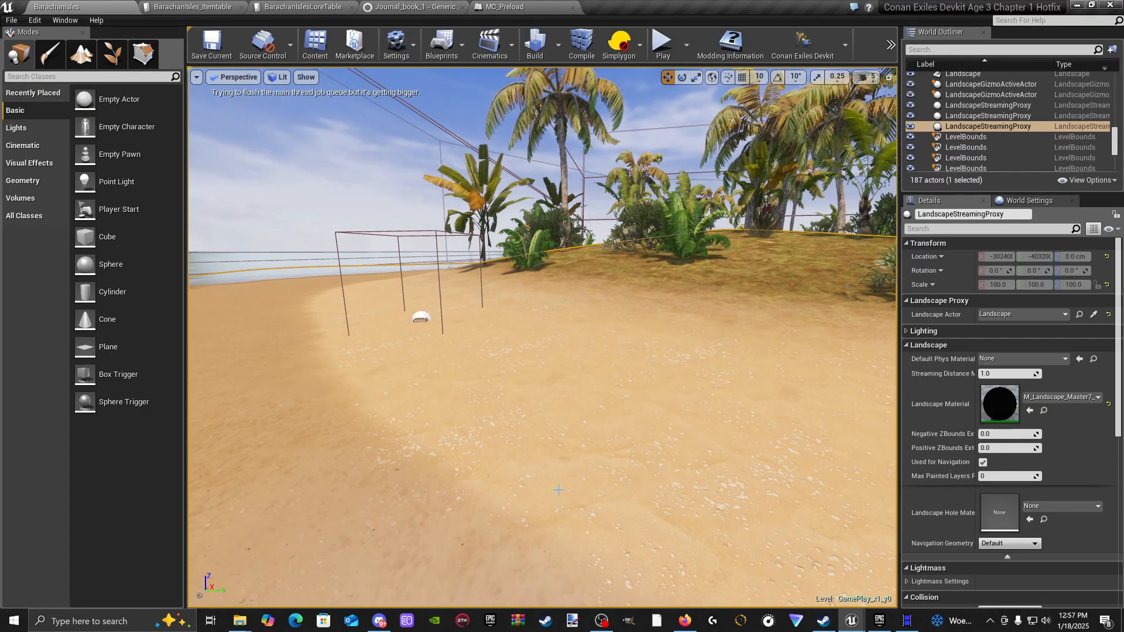
right_click(559, 491)
click(587, 460)
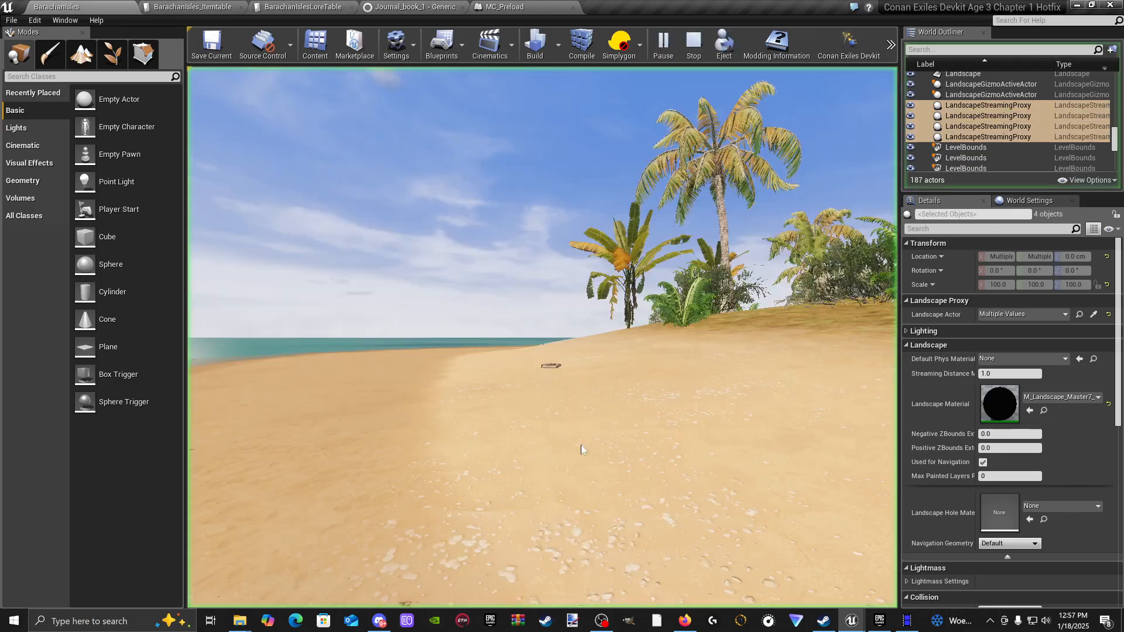
key(Tab)
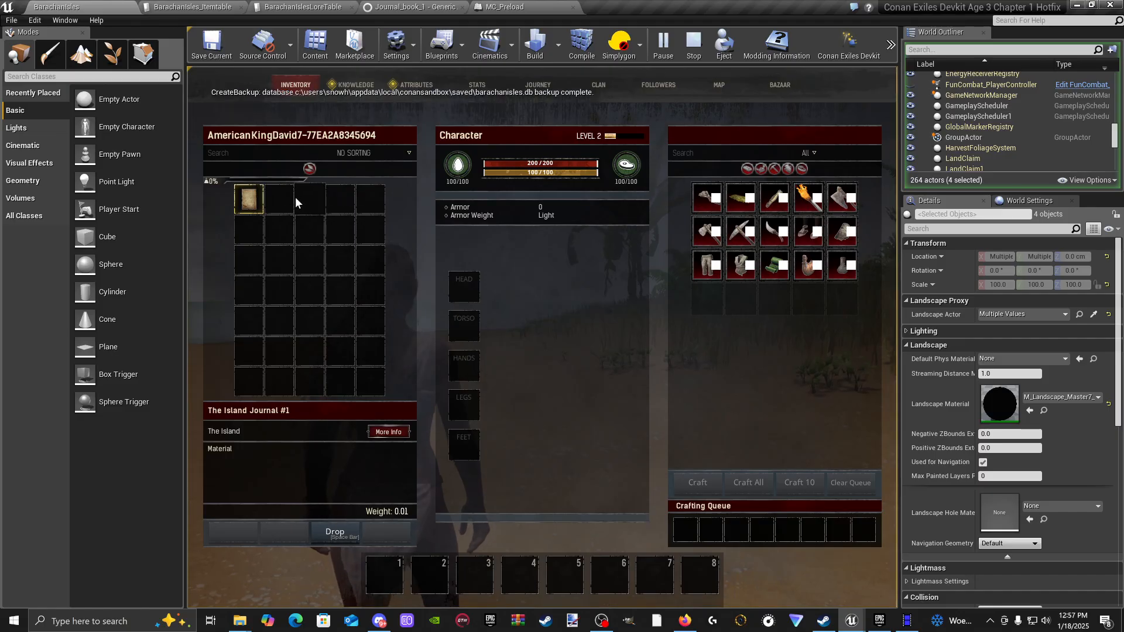
click(240, 203)
click(247, 204)
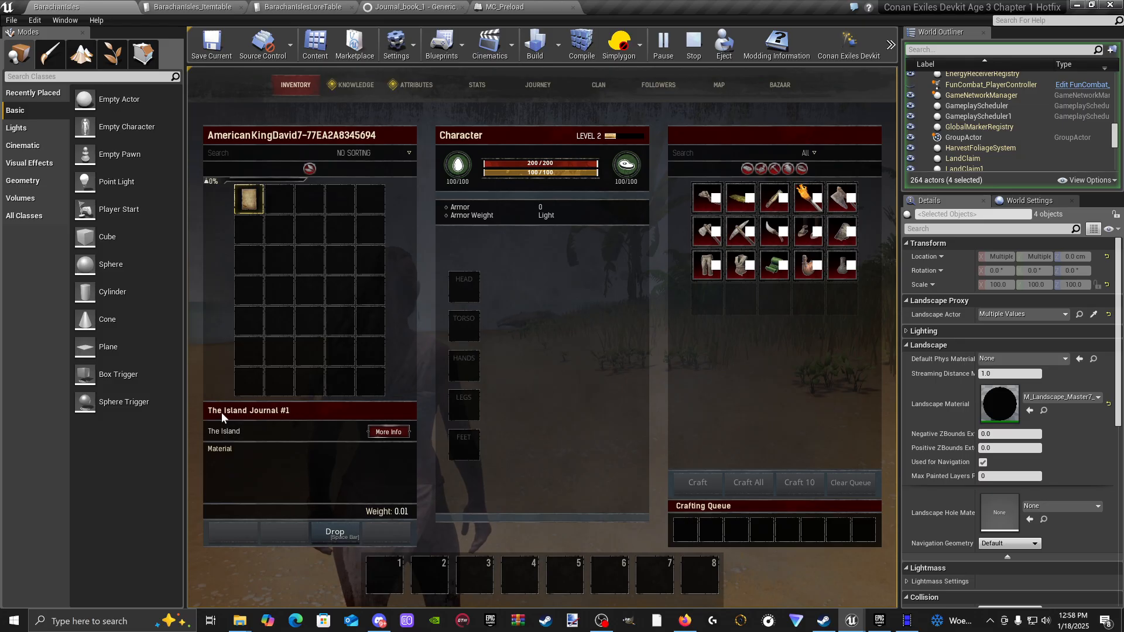
click(388, 431)
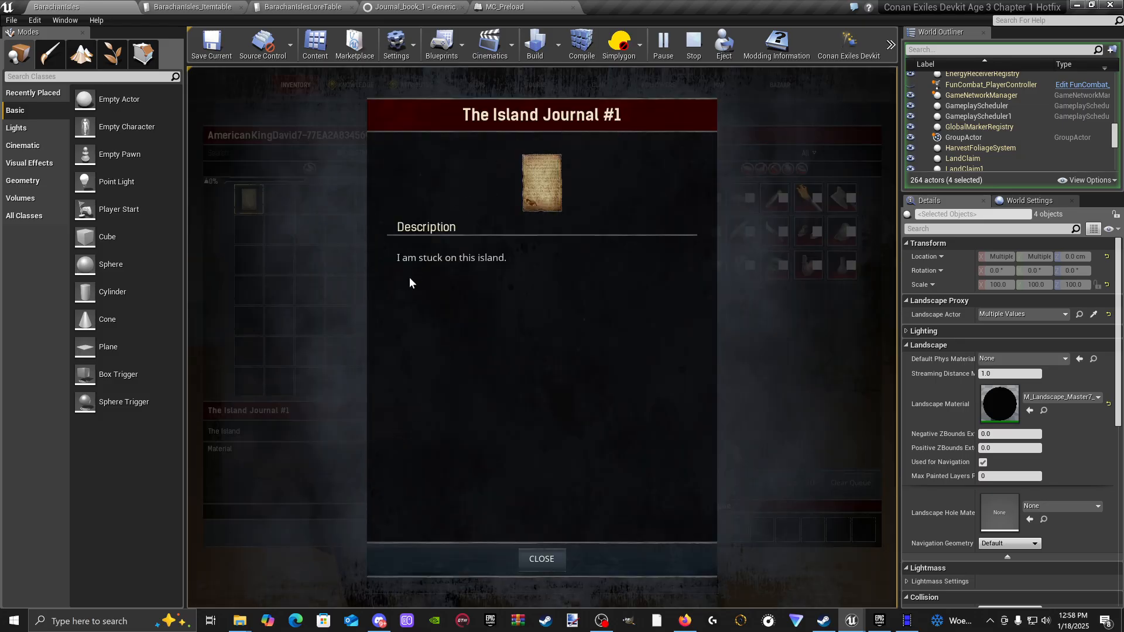
click(541, 559)
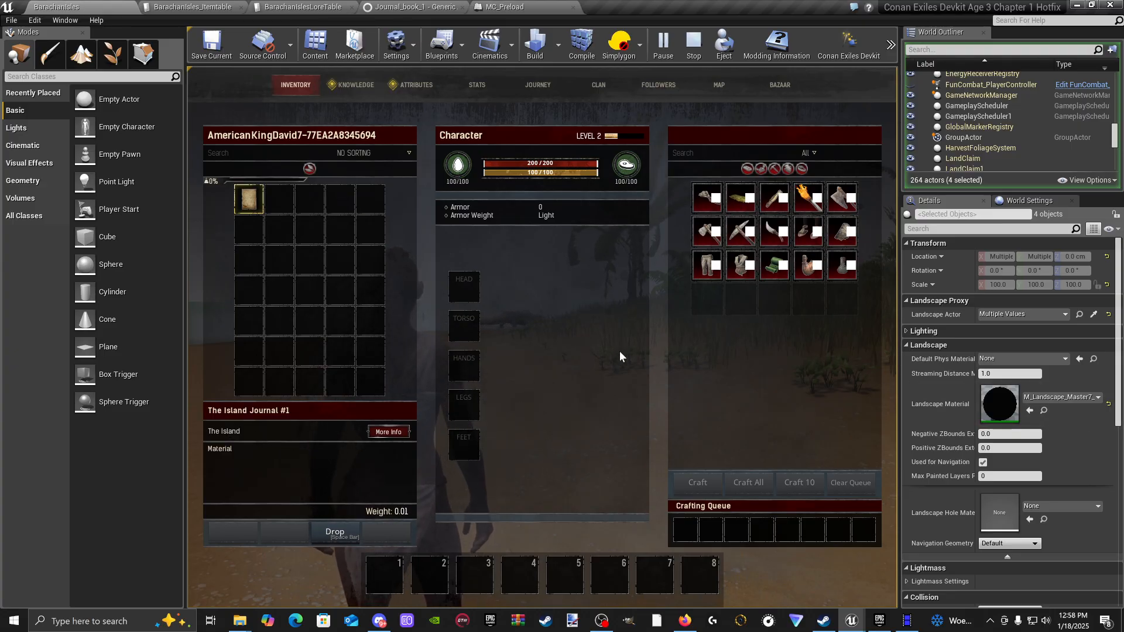
Step: Recheck the journal item in the inventory, run along the beach, and end the play session
key(Tab)
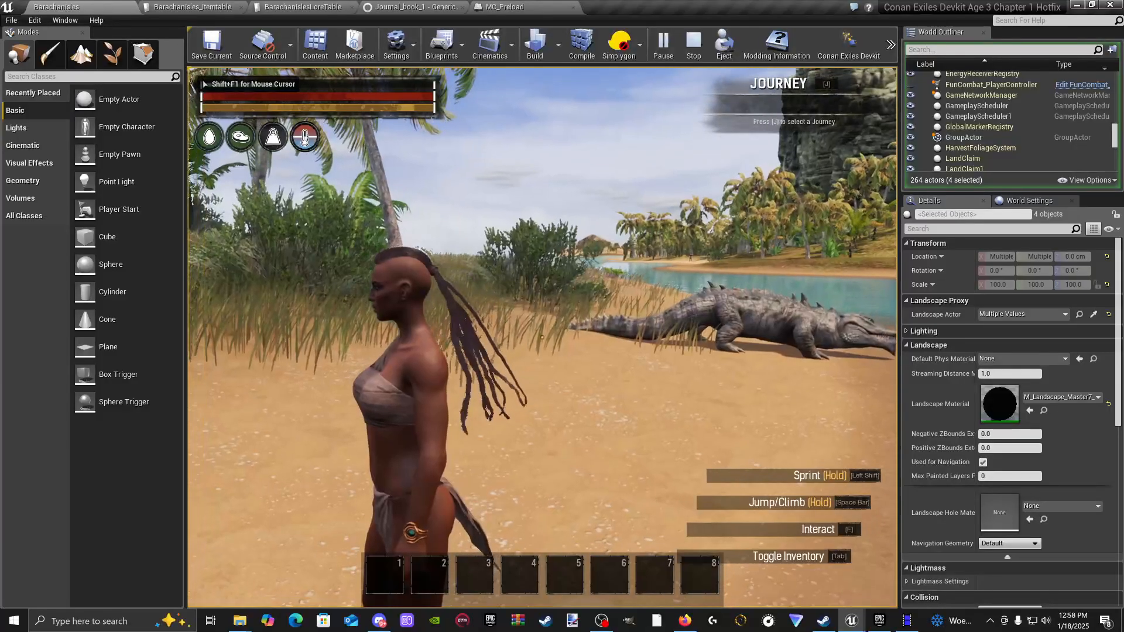
key(Tab)
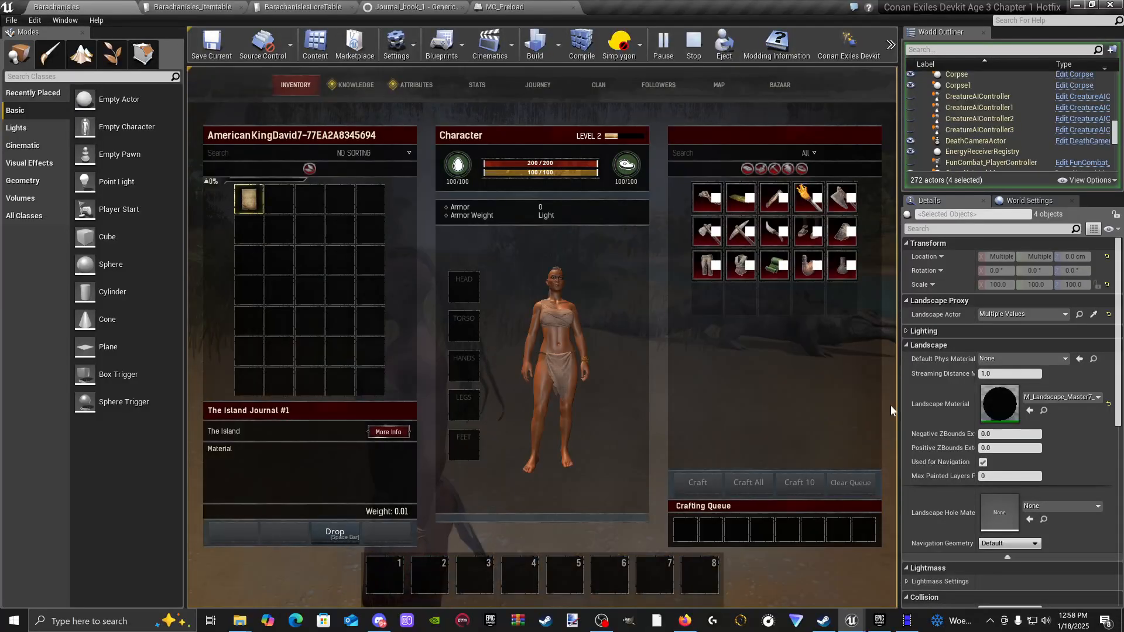
click(246, 202)
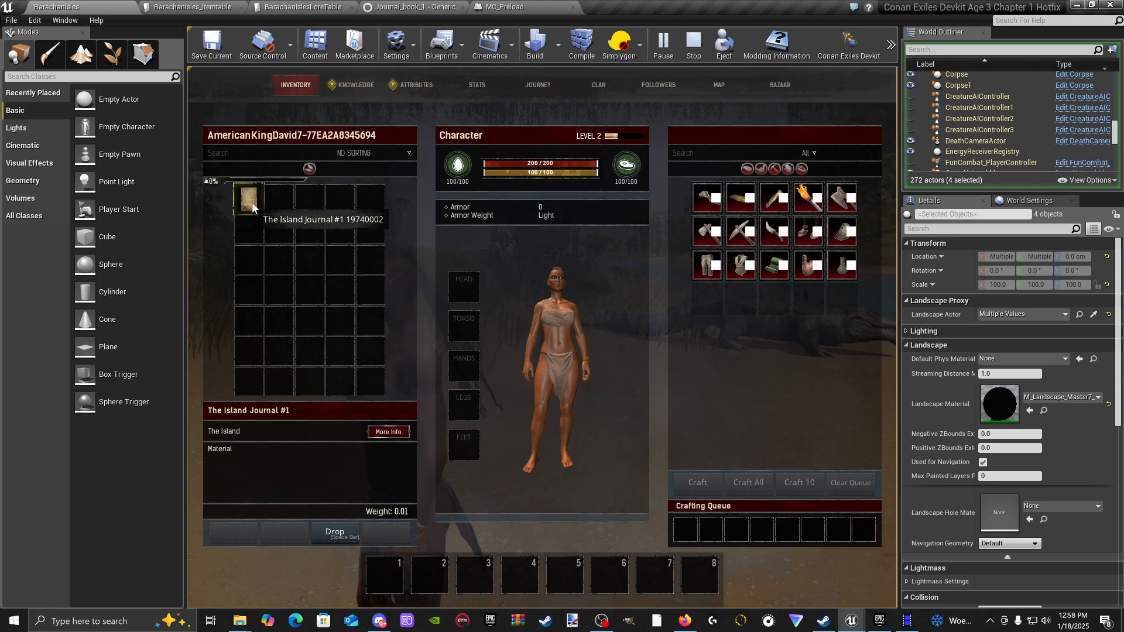
key(Tab)
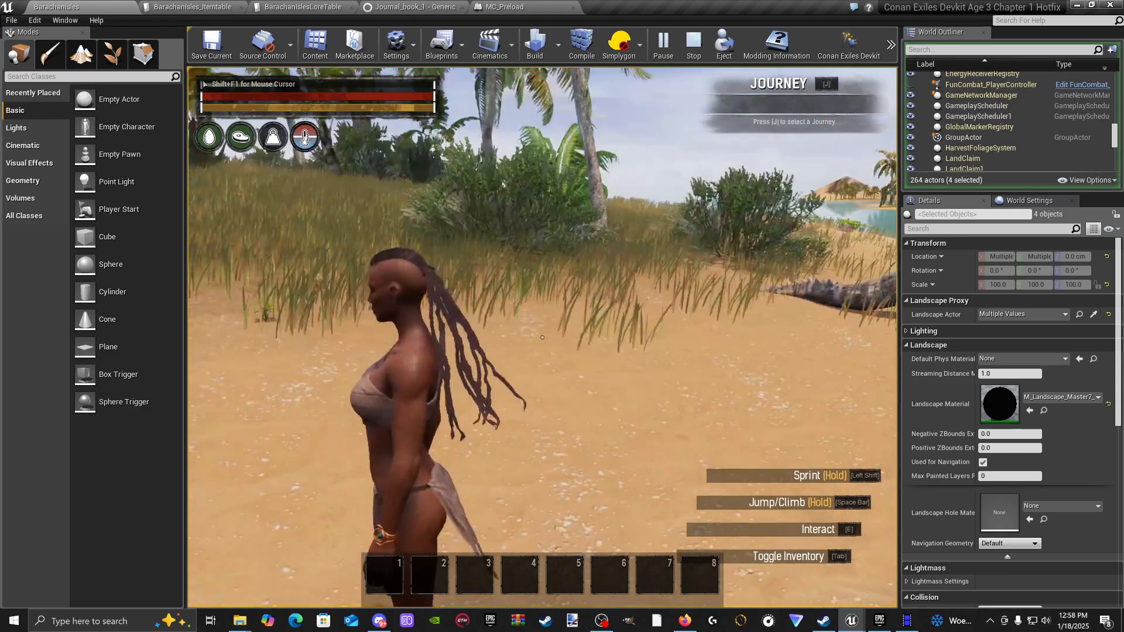
key(w)
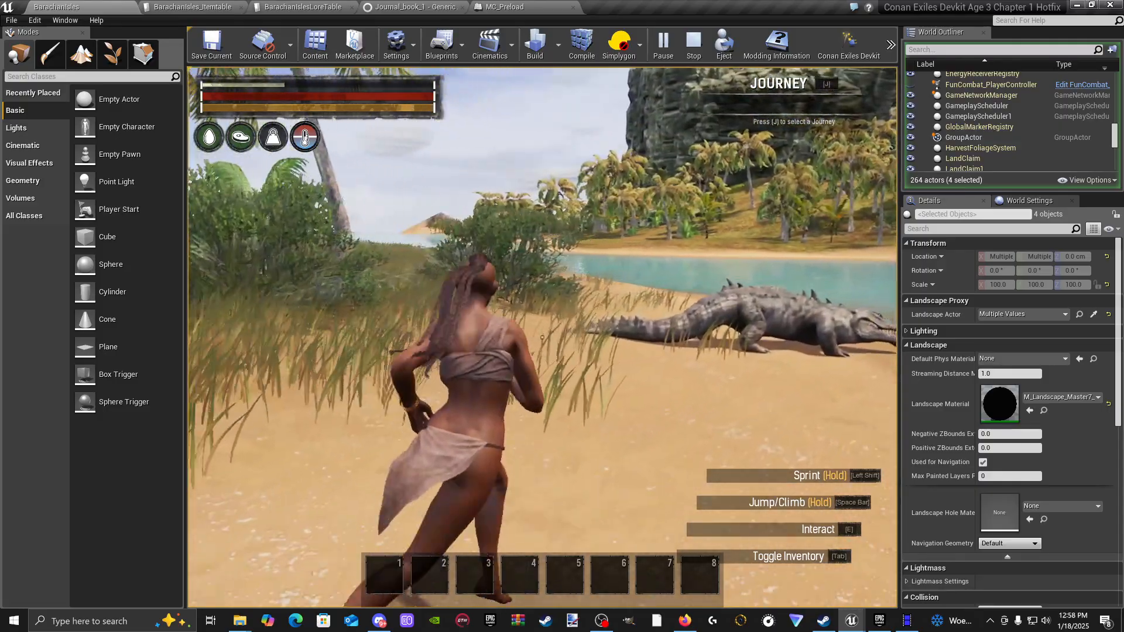
key(w)
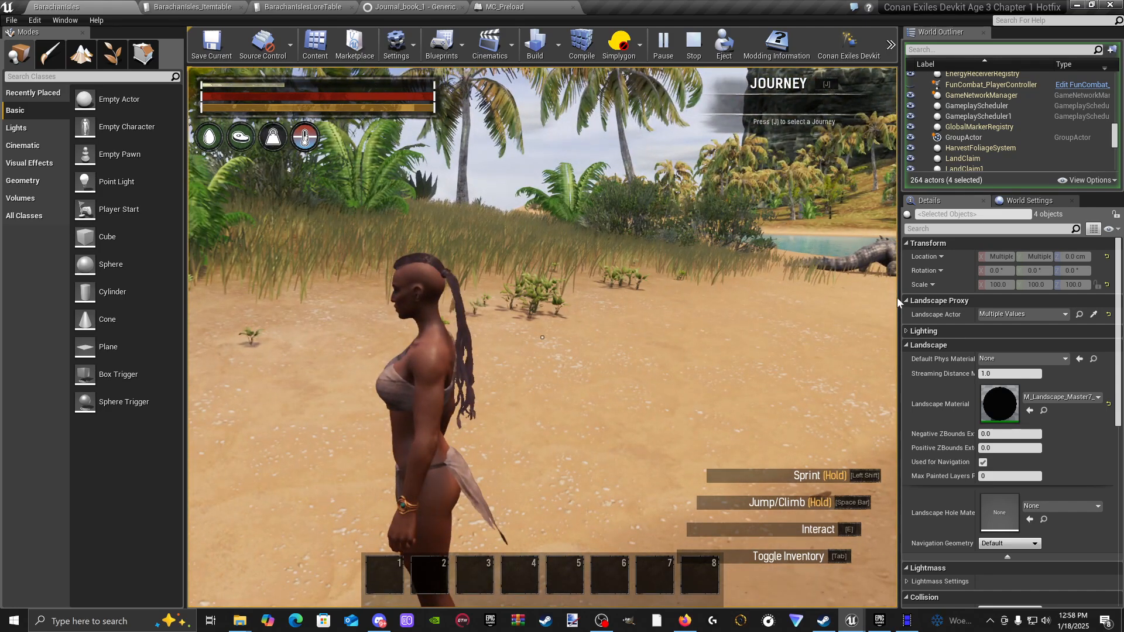
key(Escape)
Step: Rename the journal row to 19740003 in both the item table and the lore table, and save the lore table
click(193, 7)
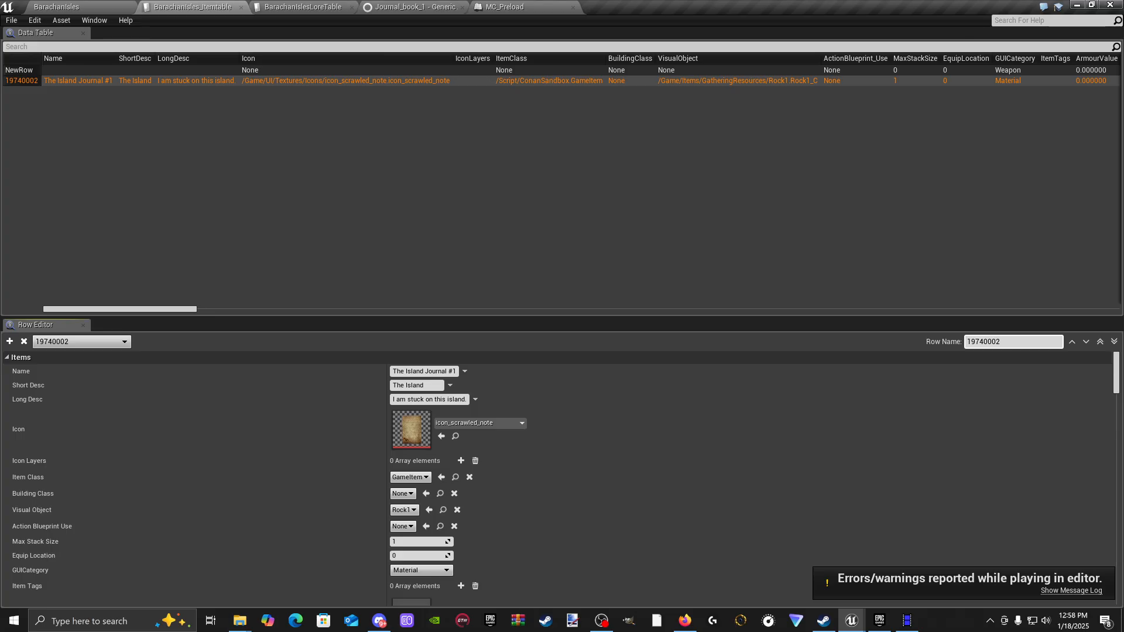
key(Return)
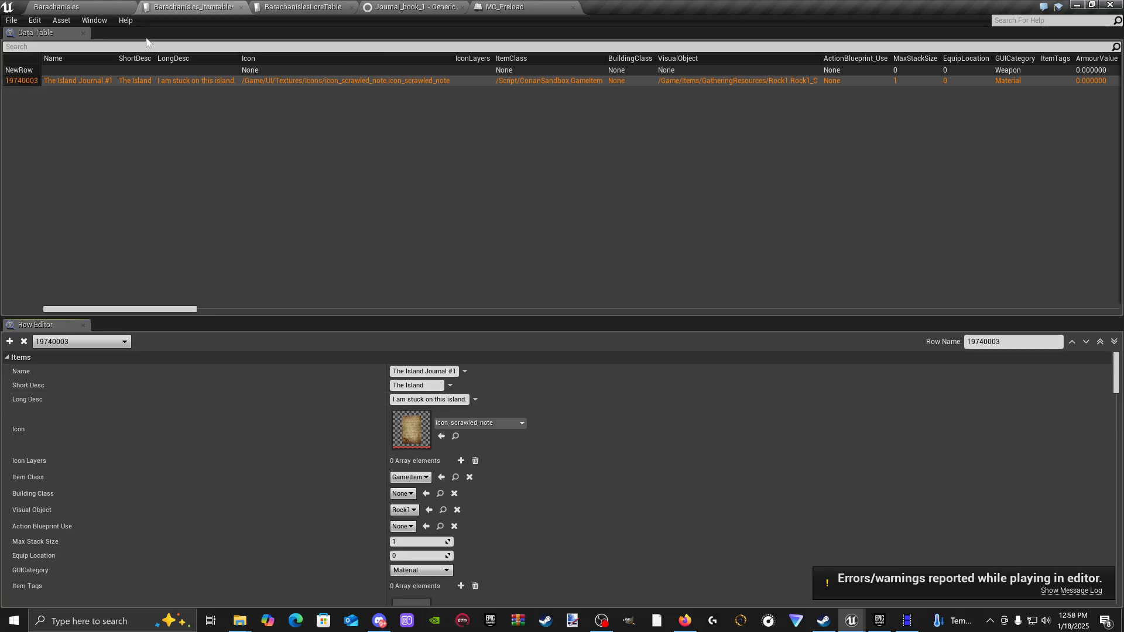
click(300, 13)
click(1011, 343)
key(BackSpace)
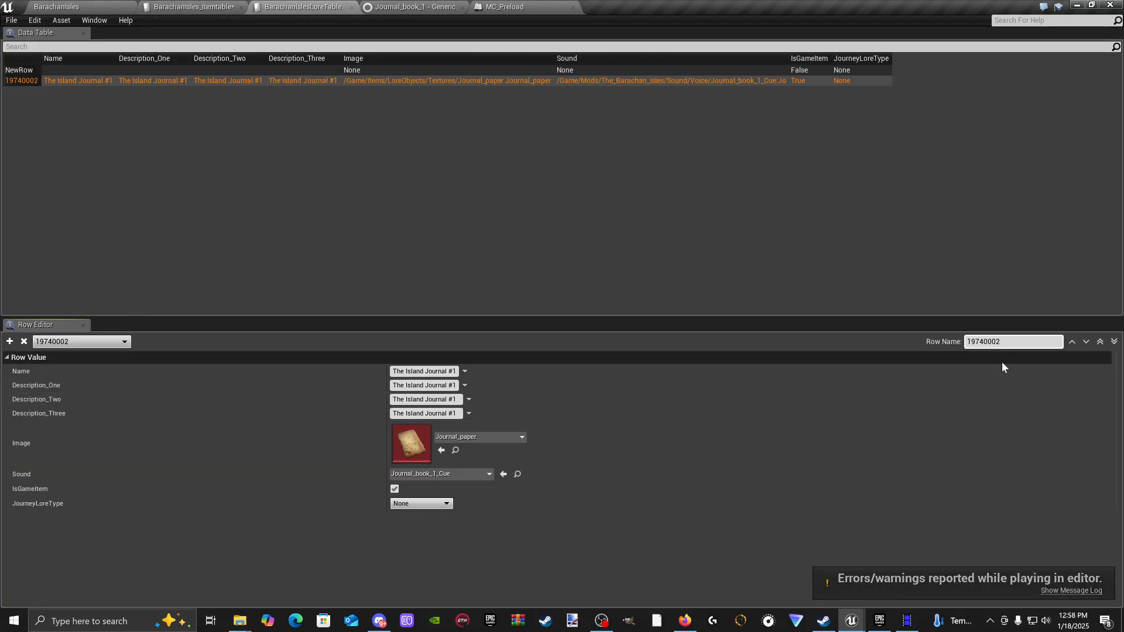
text(3)
key(Return)
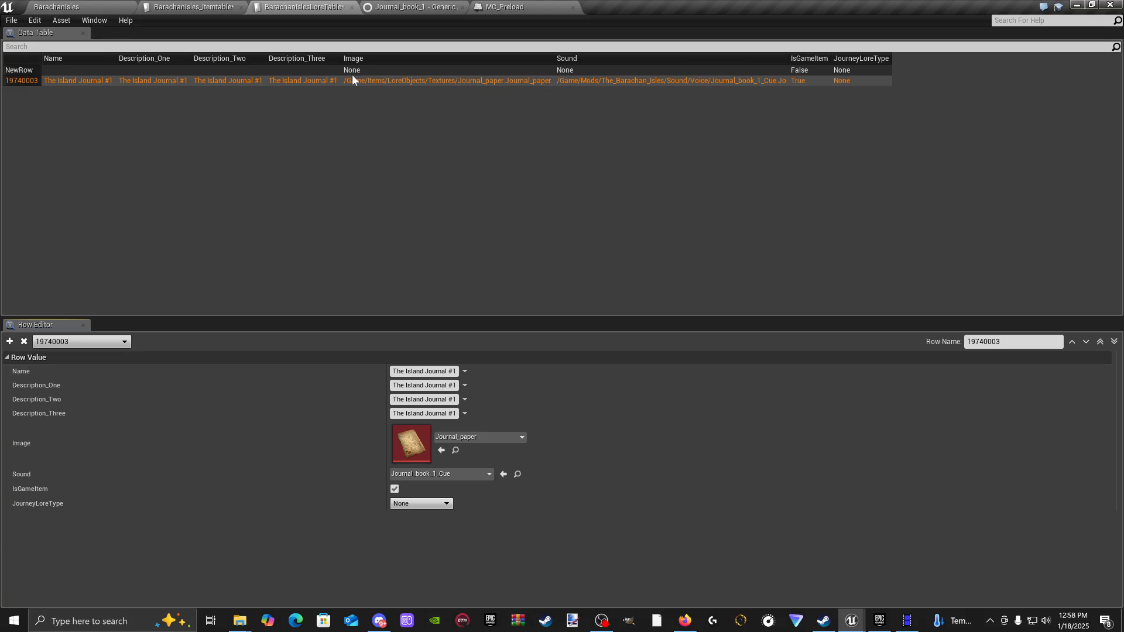
click(12, 20)
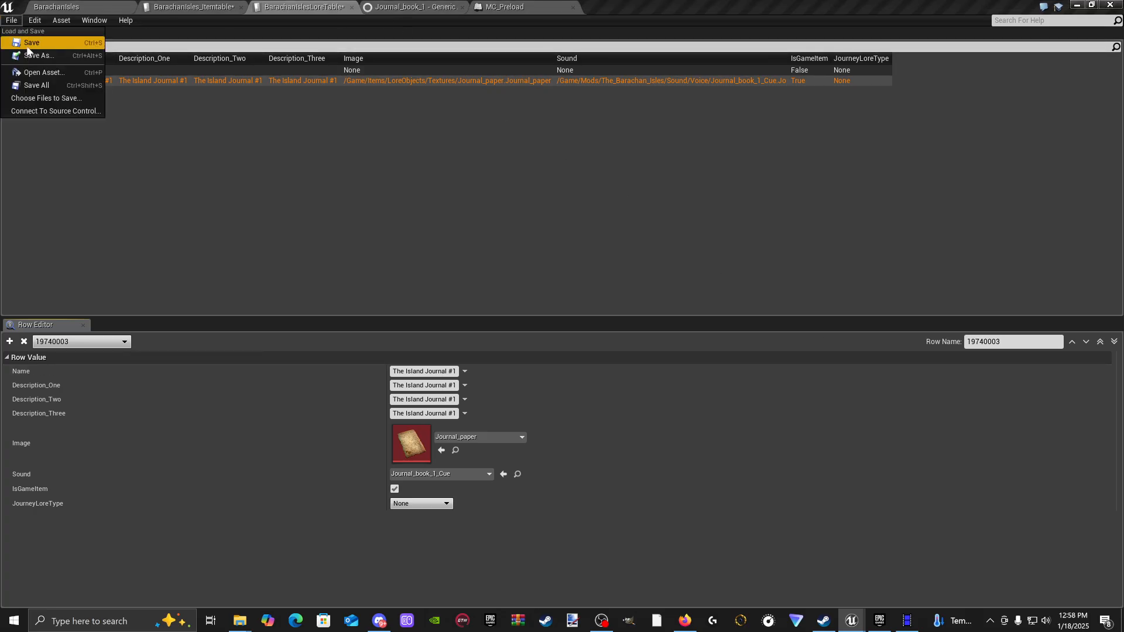
click(26, 41)
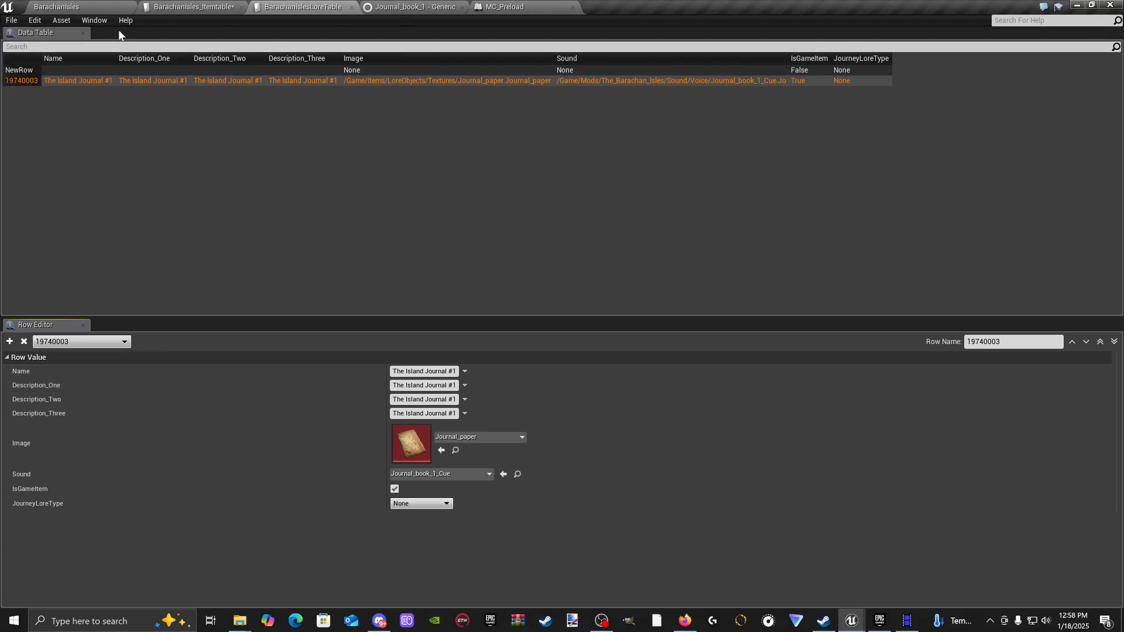
Step: Set the Lore Item ID of the journal object placed on the BarachanIsles beach to 19740003 and save the level
click(425, 8)
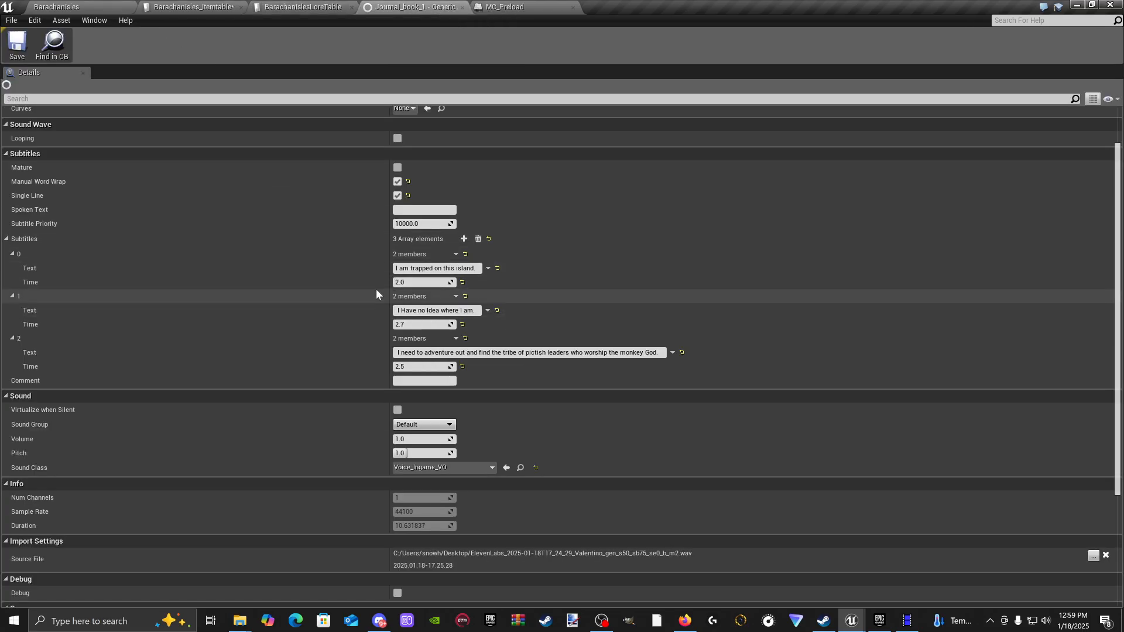
click(70, 9)
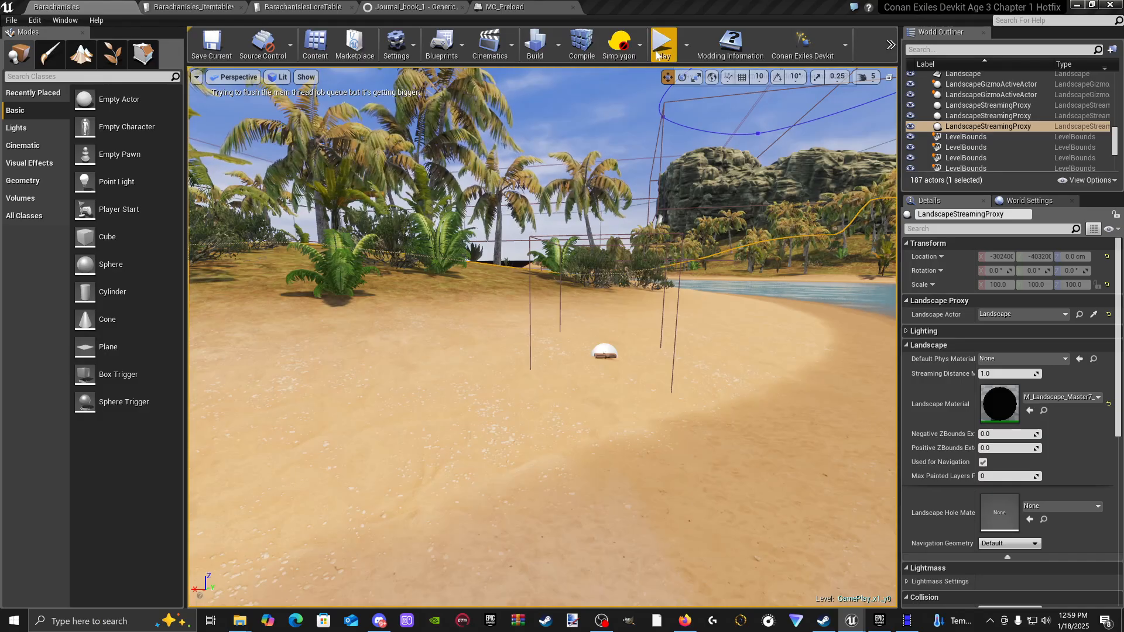
click(604, 352)
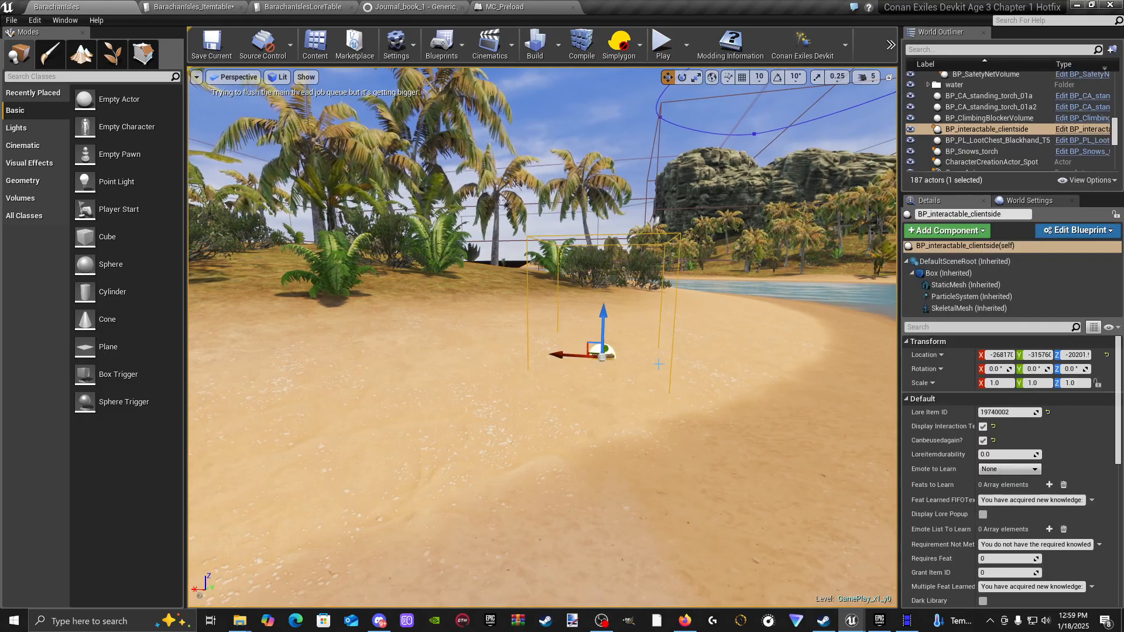
click(1014, 412)
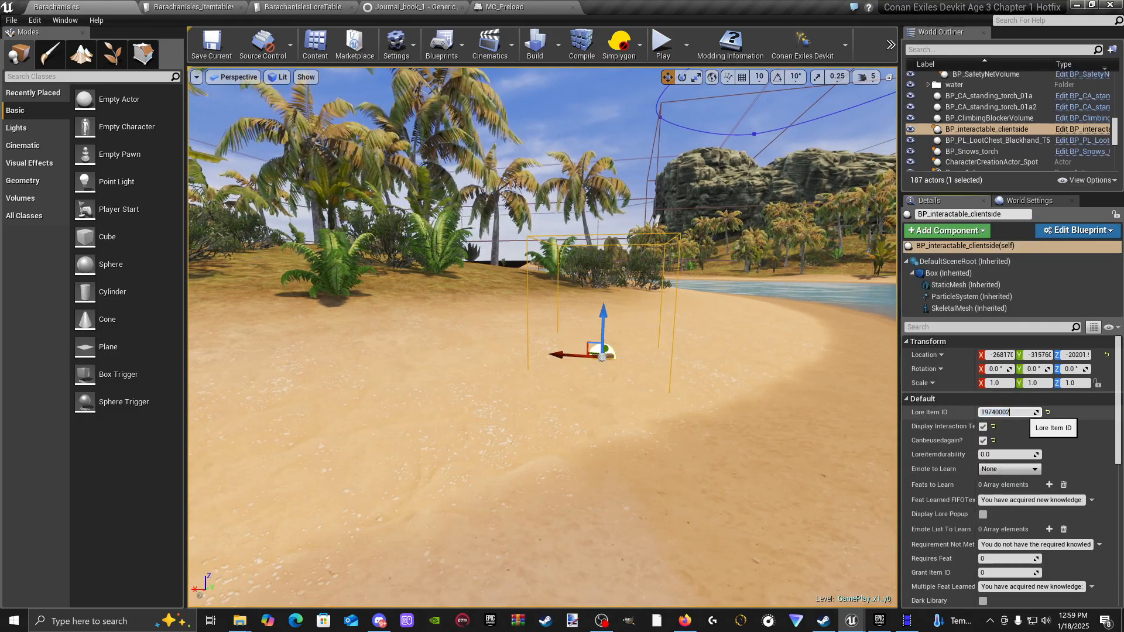
key(BackSpace)
text(3)
key(Return)
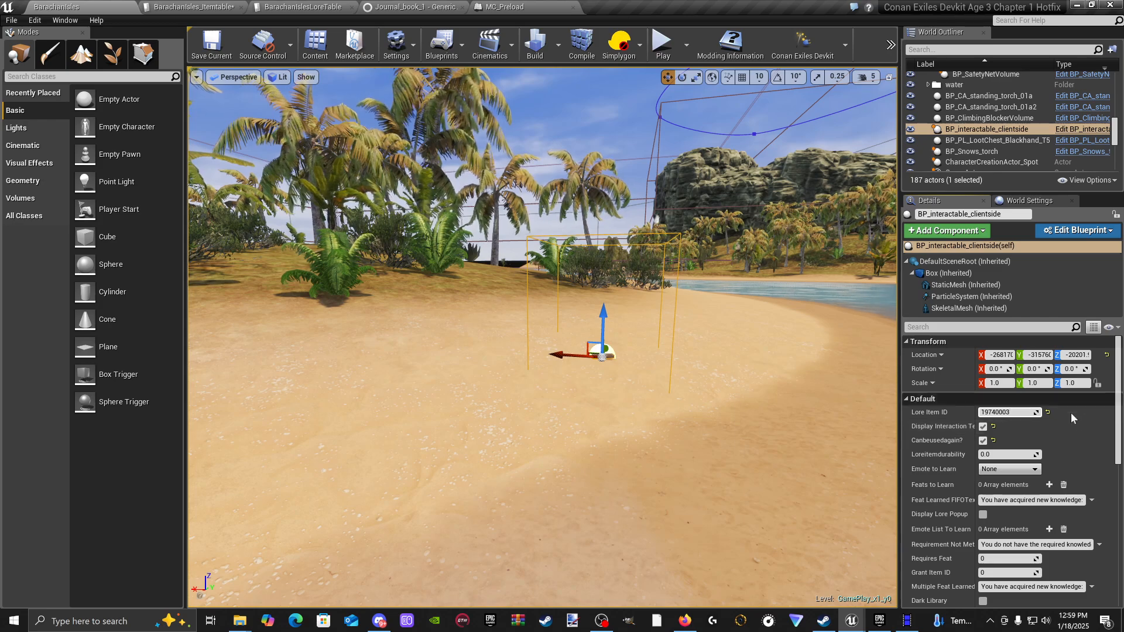
click(212, 53)
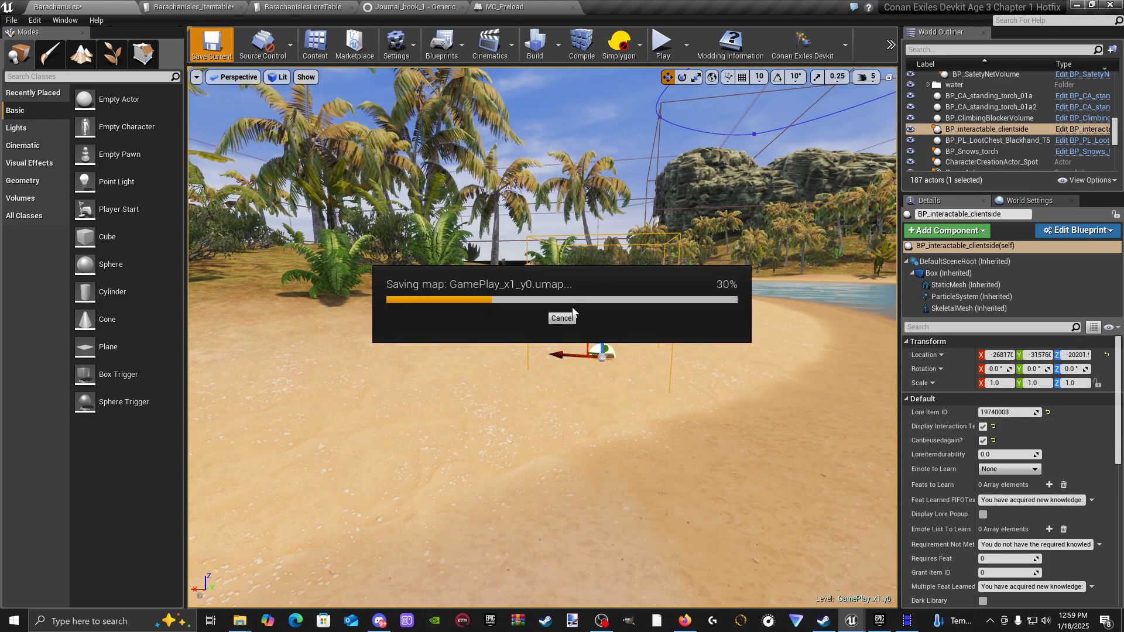
Step: Start a play session from the beach, walk to the journal and interact with it, and end the session
right_drag(572, 311, 254, 366)
right_click(510, 463)
click(551, 424)
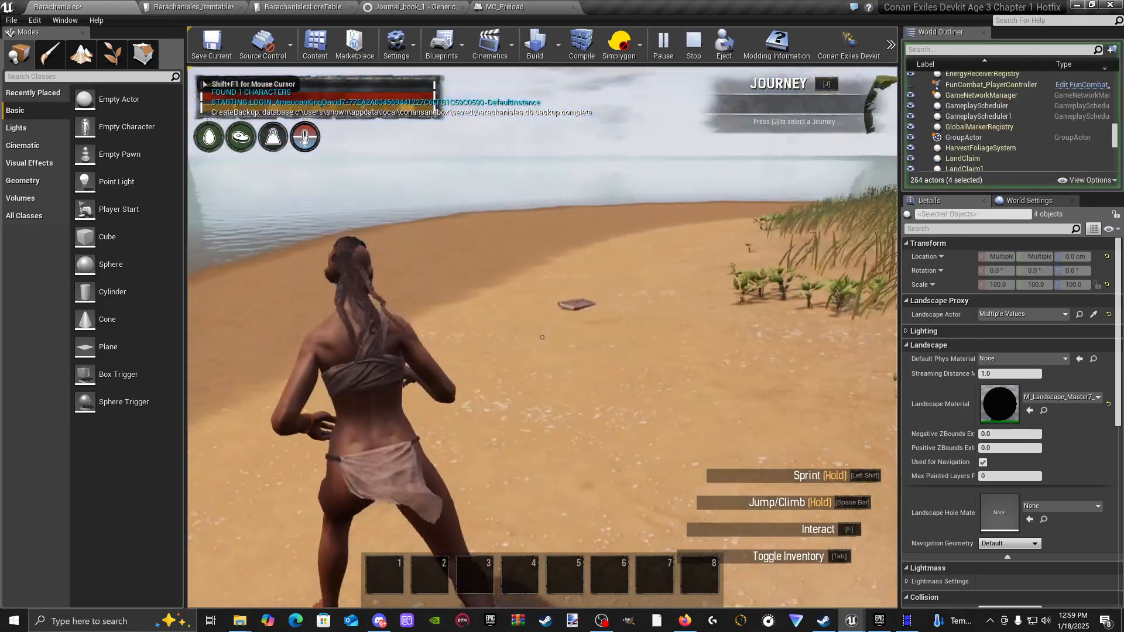
key(w)
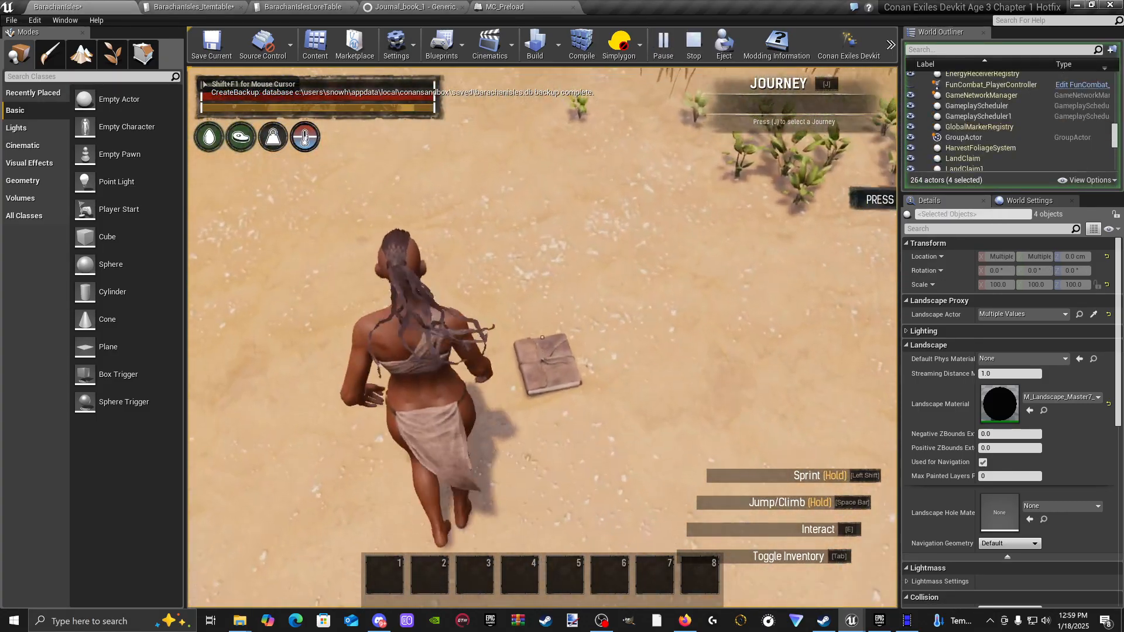
key(s)
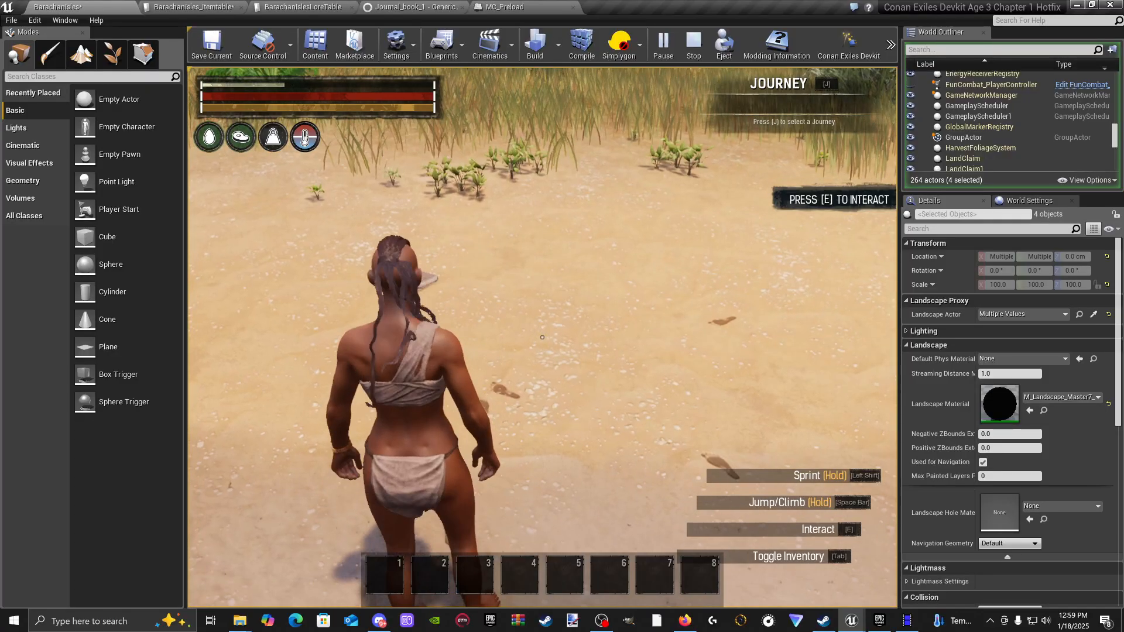
key(e)
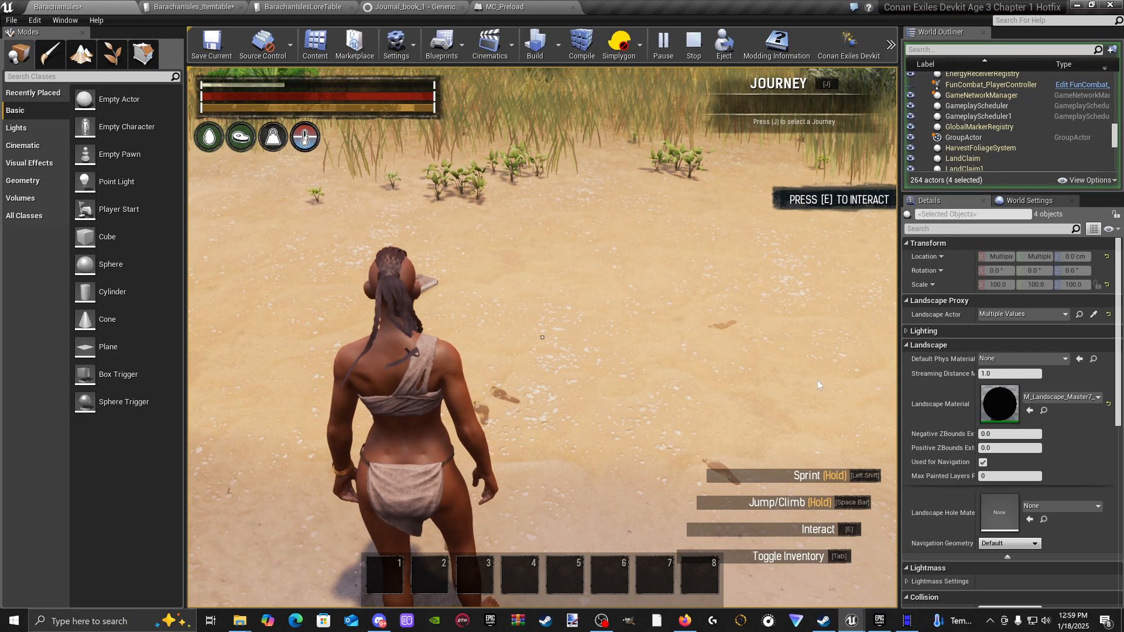
key(Escape)
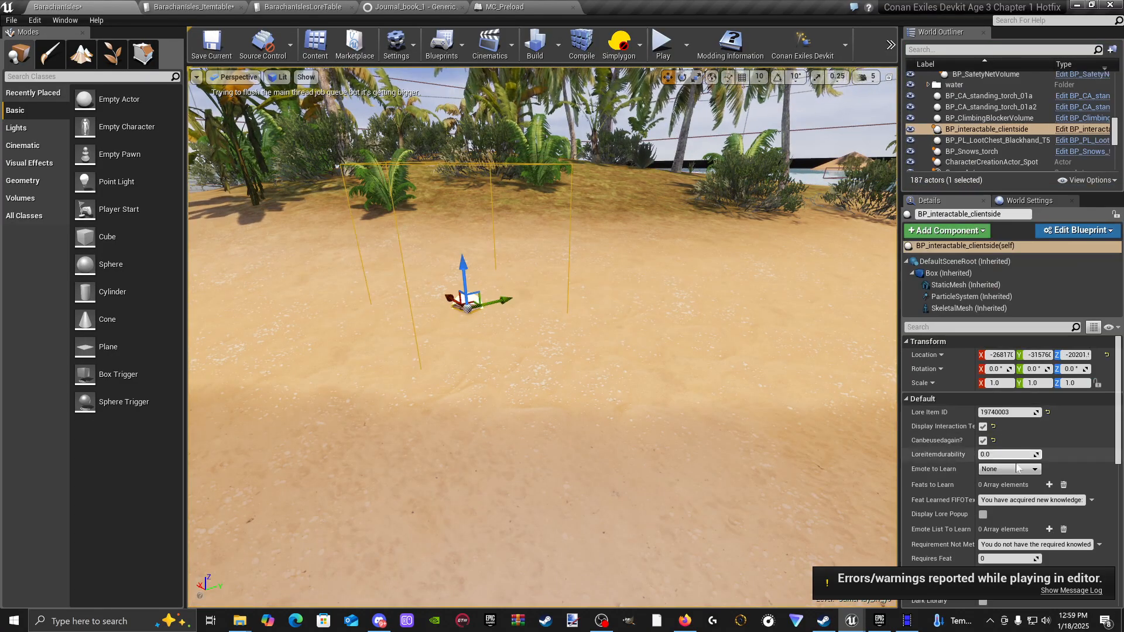
Step: Set the journal object's Emote to Learn to Sit on Ground and save the level
click(1009, 469)
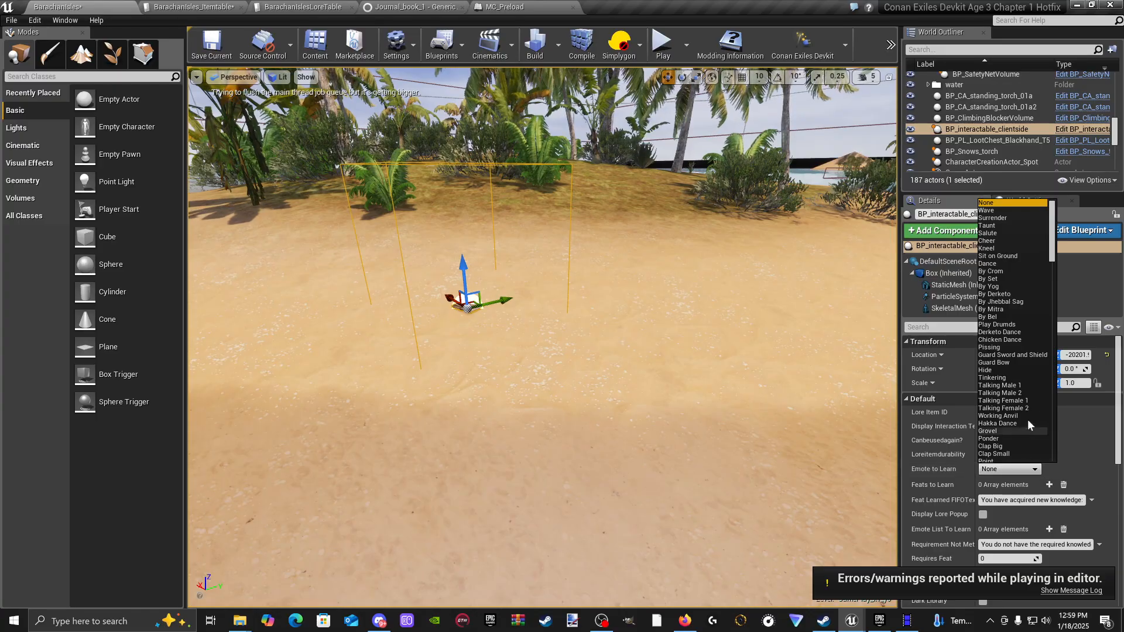
click(1005, 256)
click(211, 43)
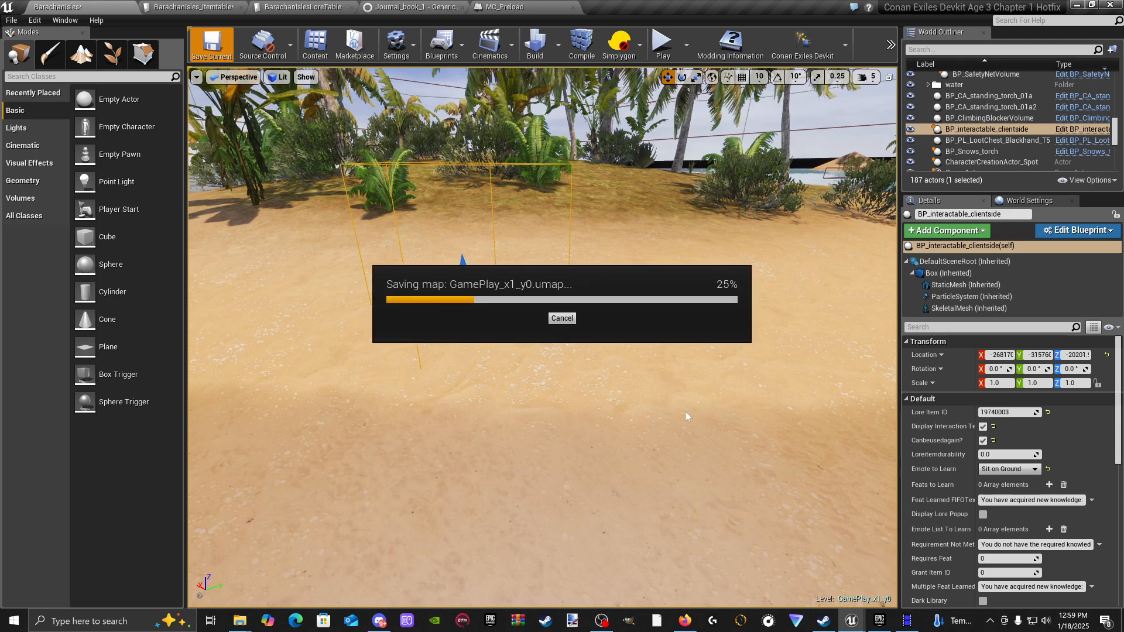
Step: Start another play session near the journal, run up to it and interact with it to test the emote unlock
right_drag(699, 400, 627, 447)
right_click(627, 447)
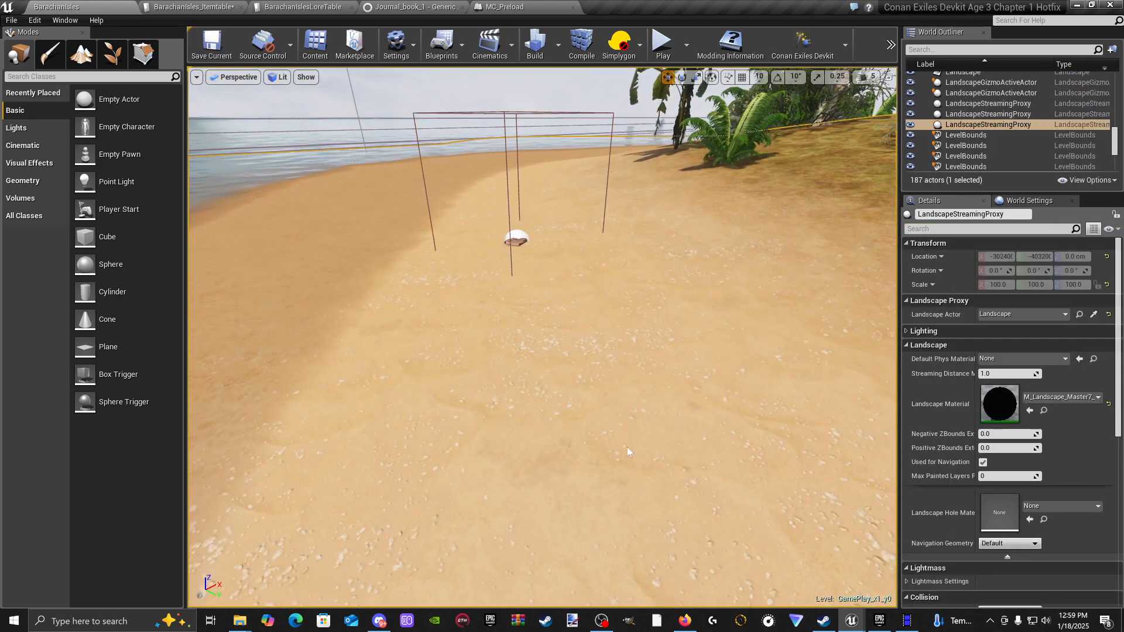
click(661, 413)
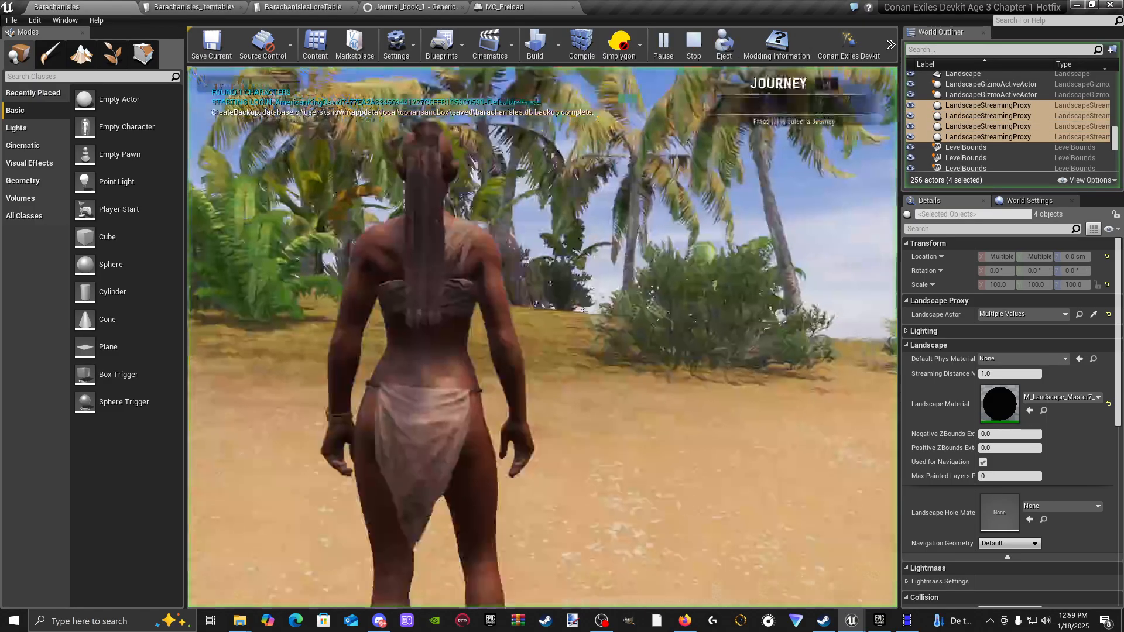
key(w)
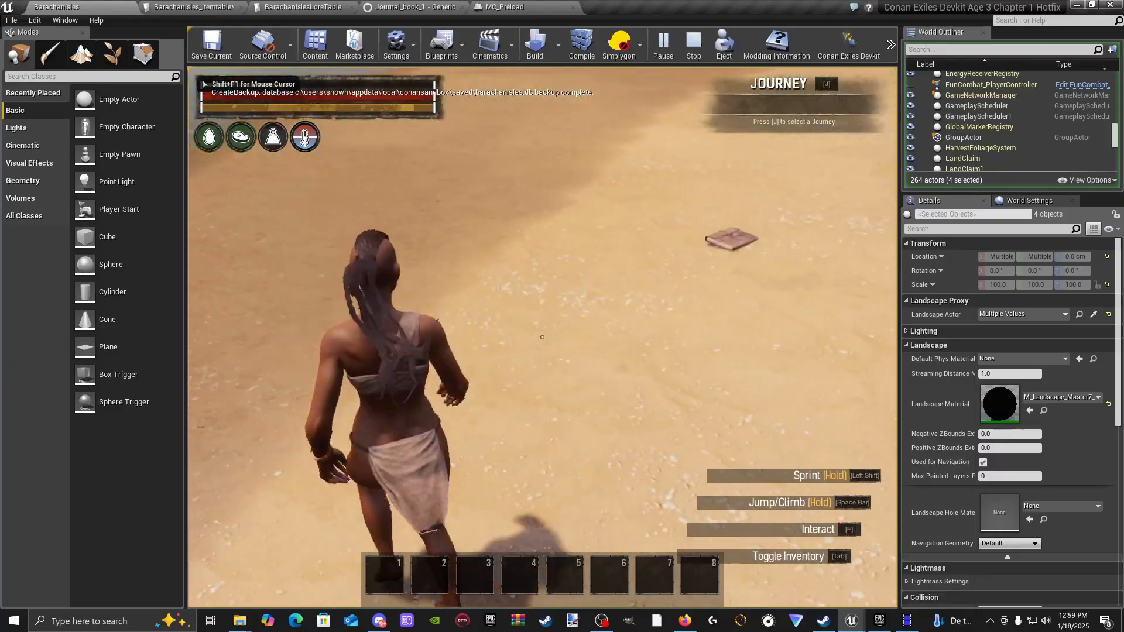
key(shift+w)
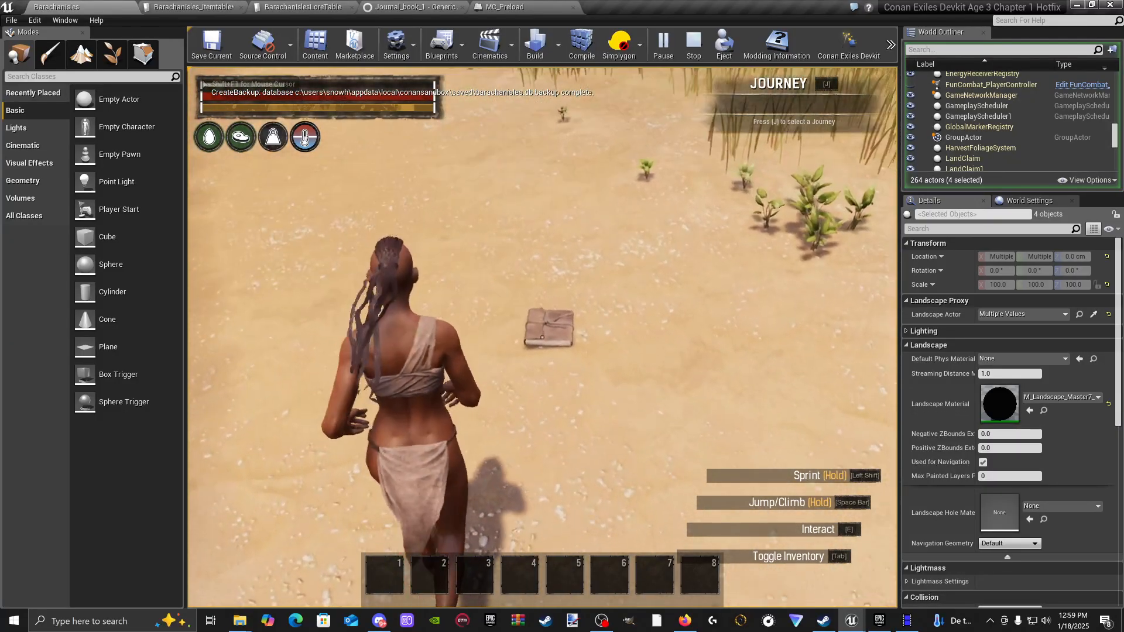
key(e)
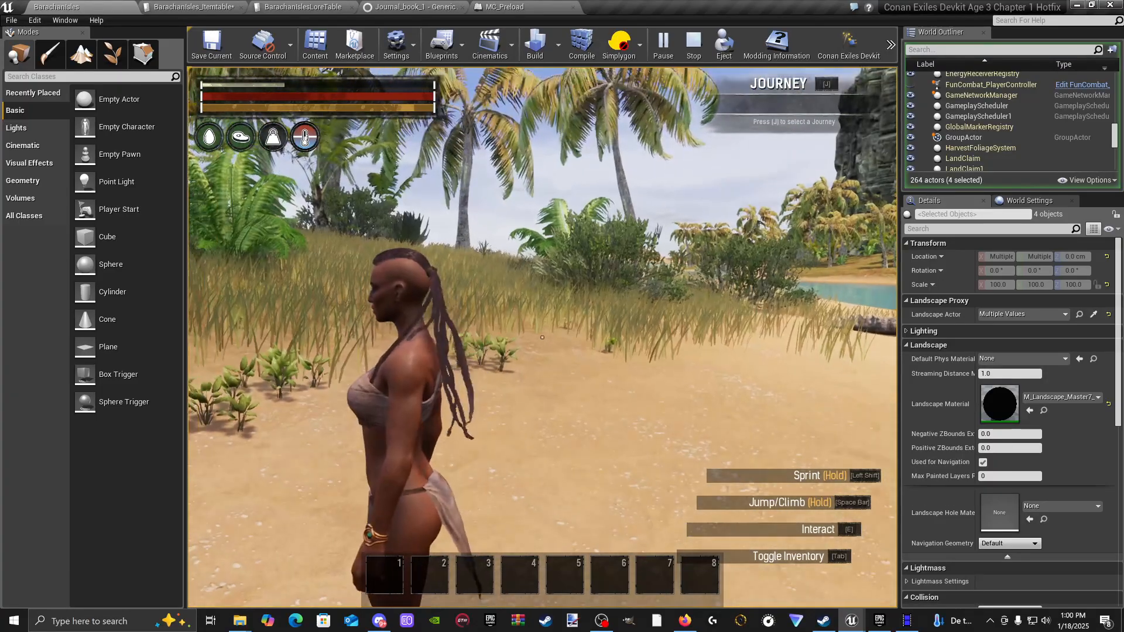
Step: Read the full description of The Island Journal #1 in the inventory and return to the game
key(Tab)
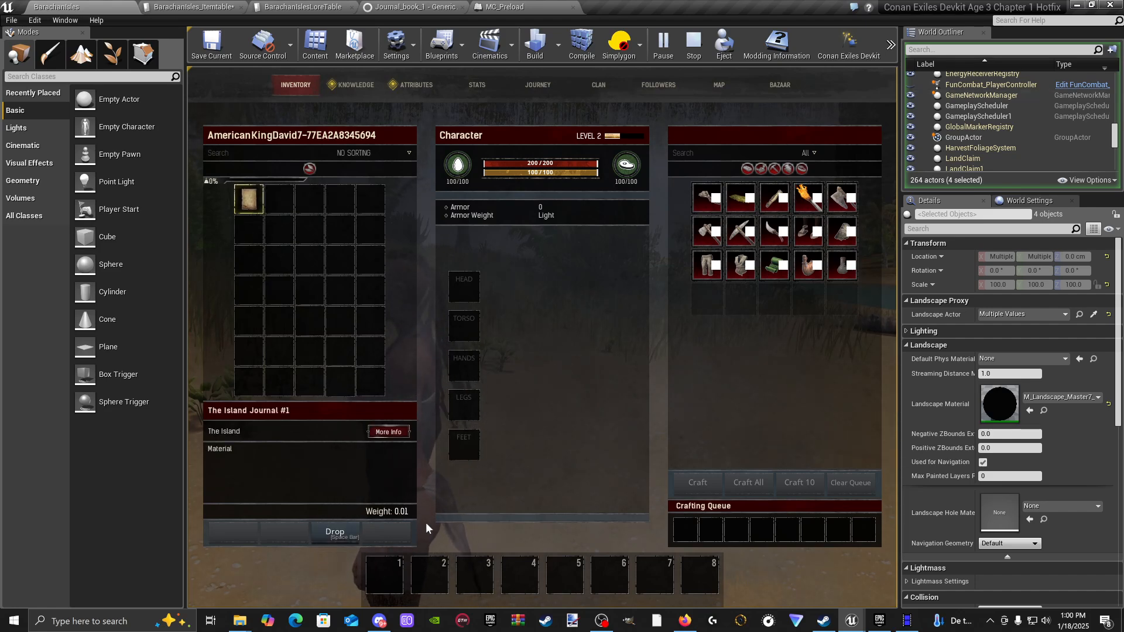
click(381, 433)
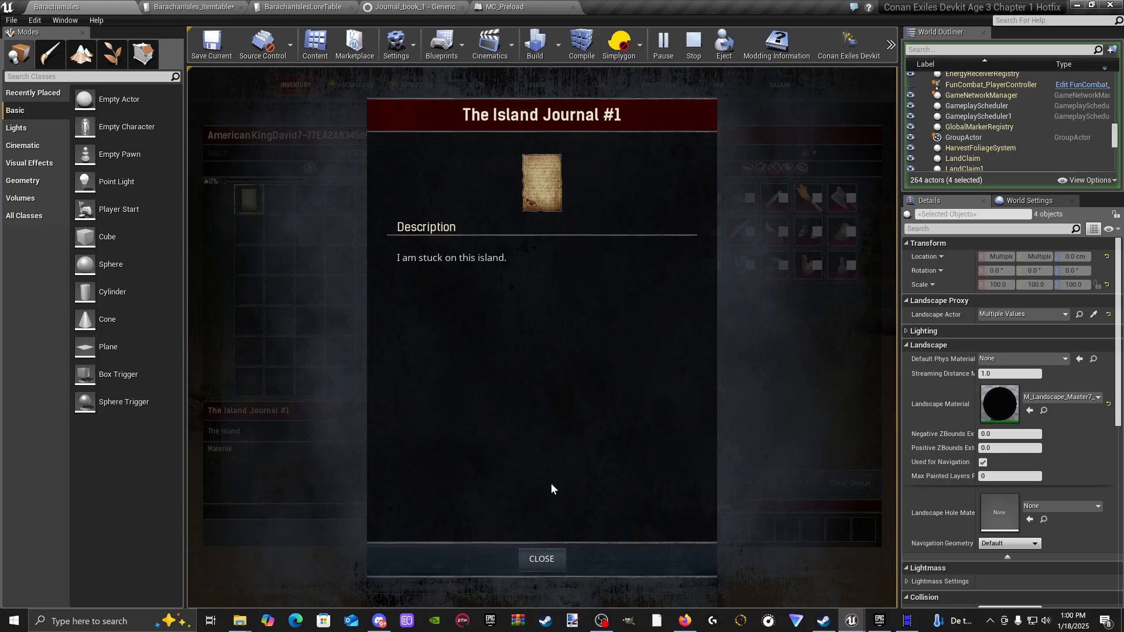
click(542, 559)
key(Tab)
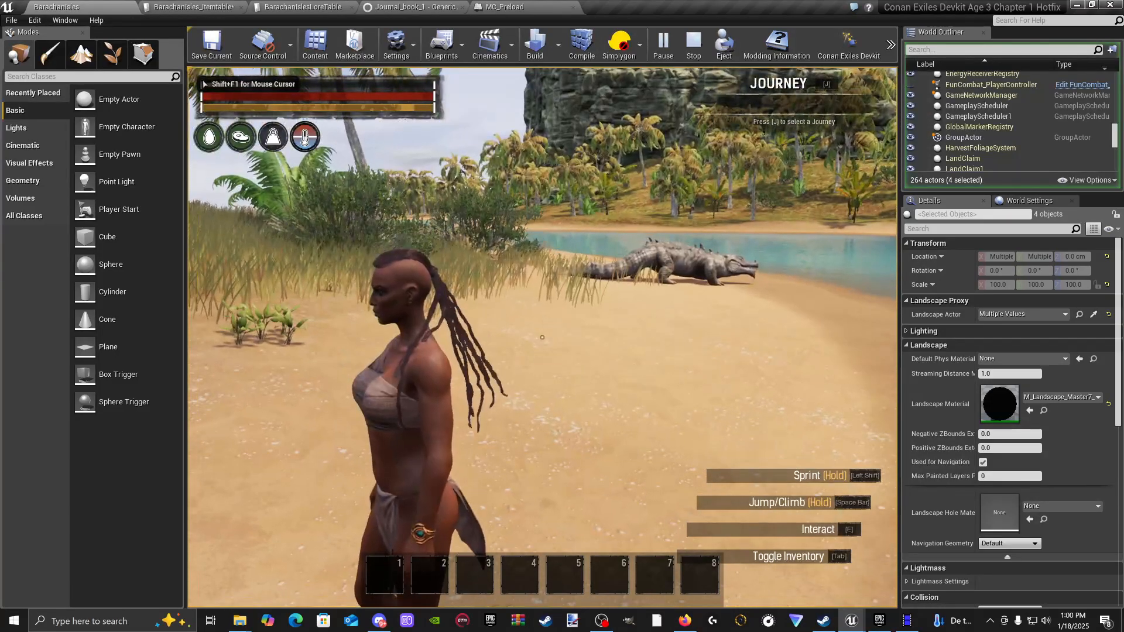
Step: Make the character perform the sit-on-ground emote and end the play session
key(r)
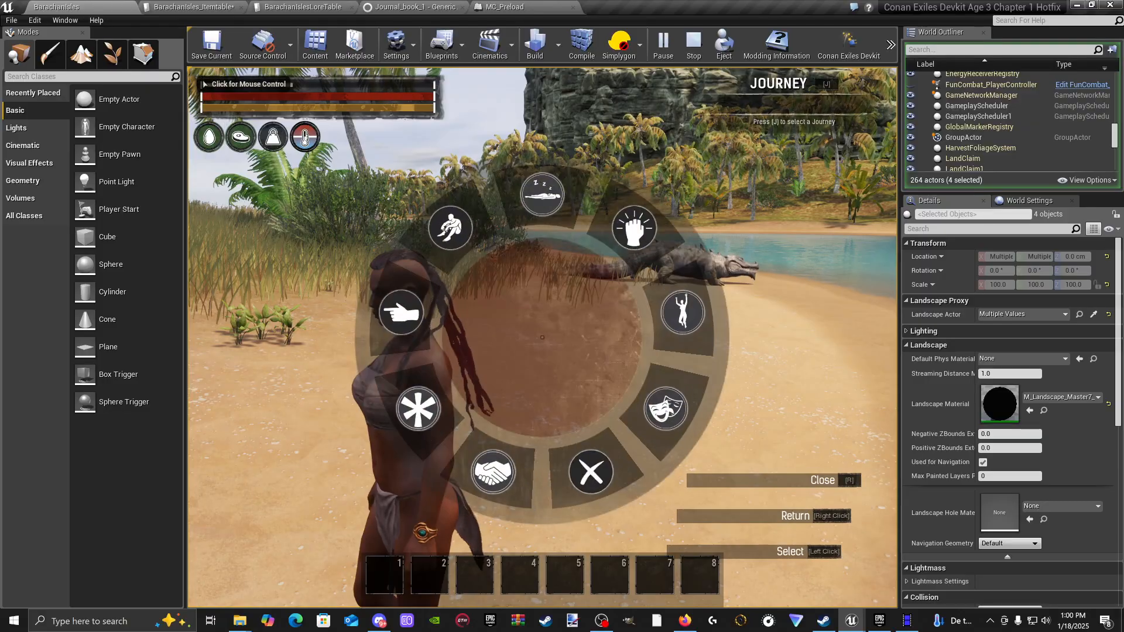
click(450, 228)
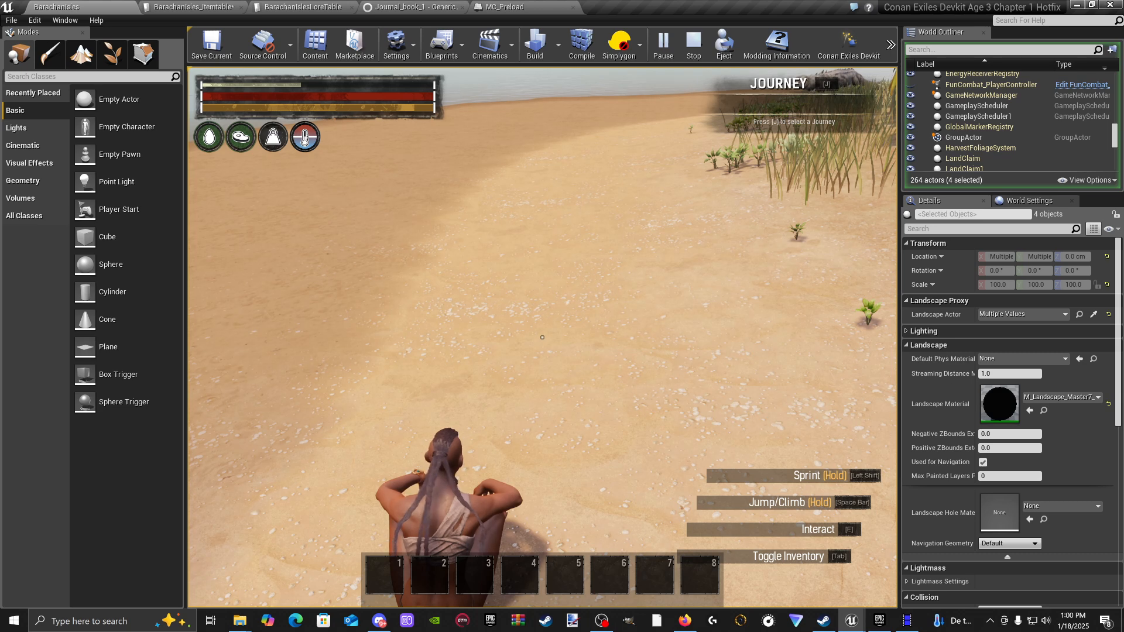
key(Escape)
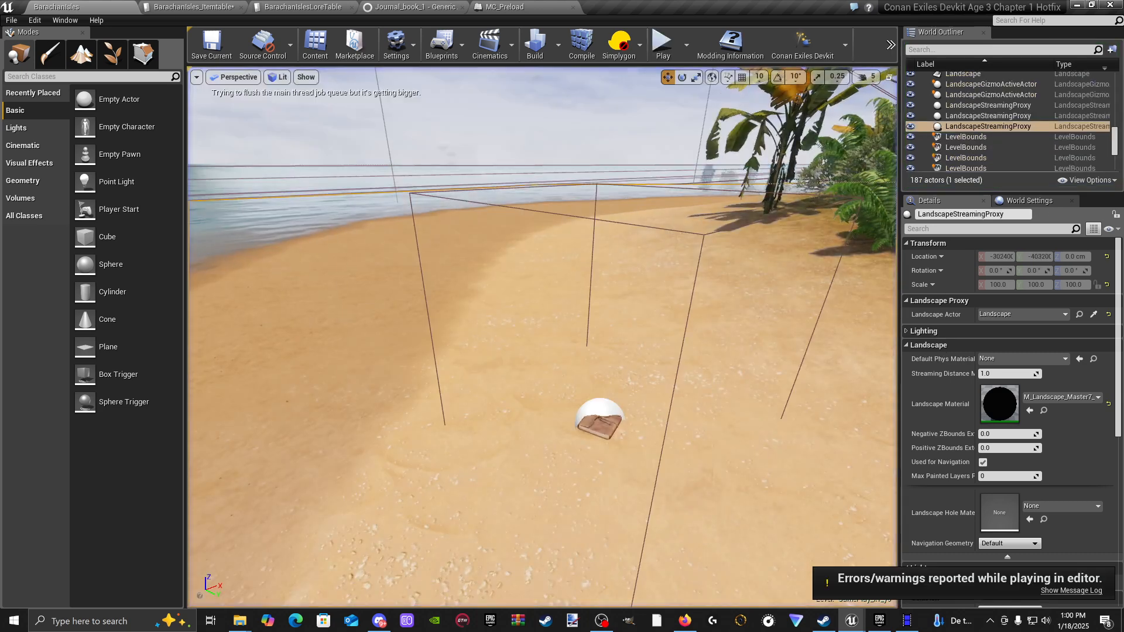